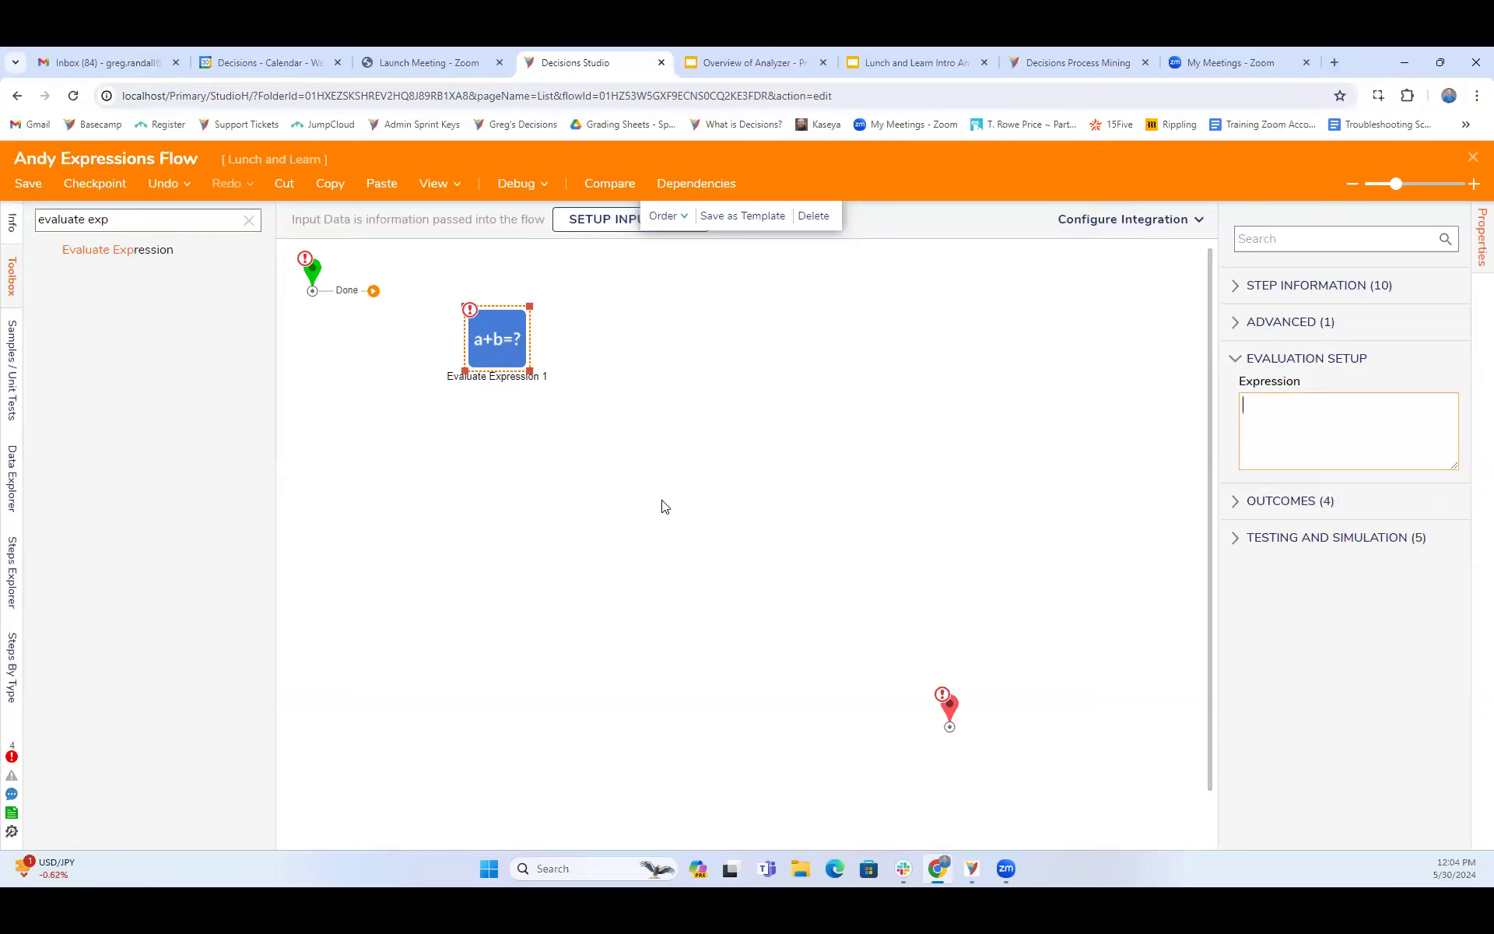
- Set the Evaluate Expression step's expression to 1 and show its outcome settings
text(1)
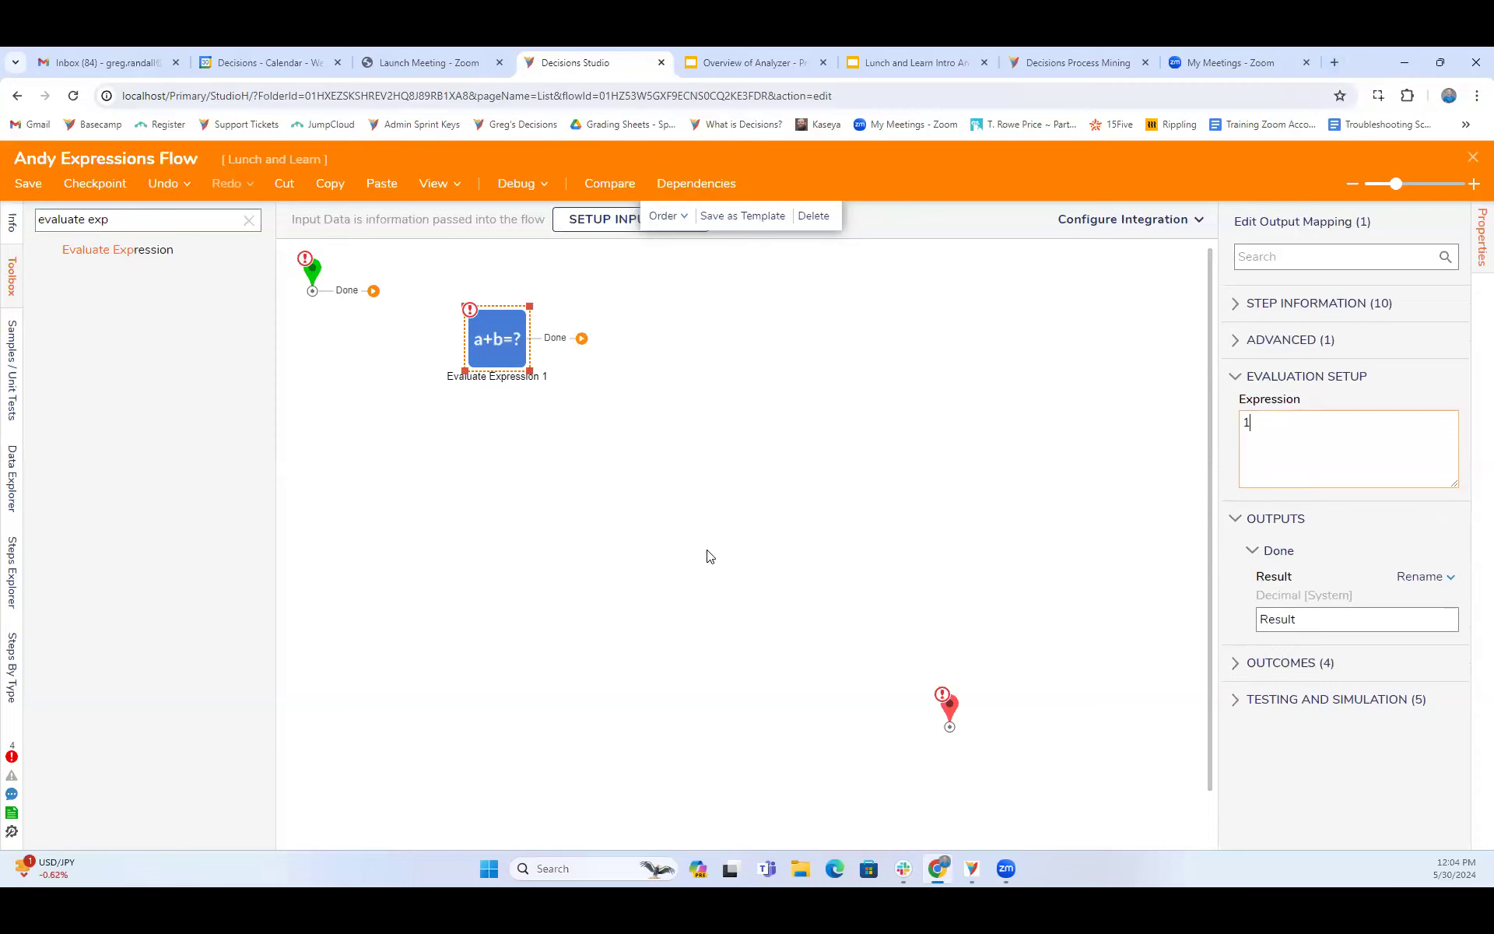
click(1290, 662)
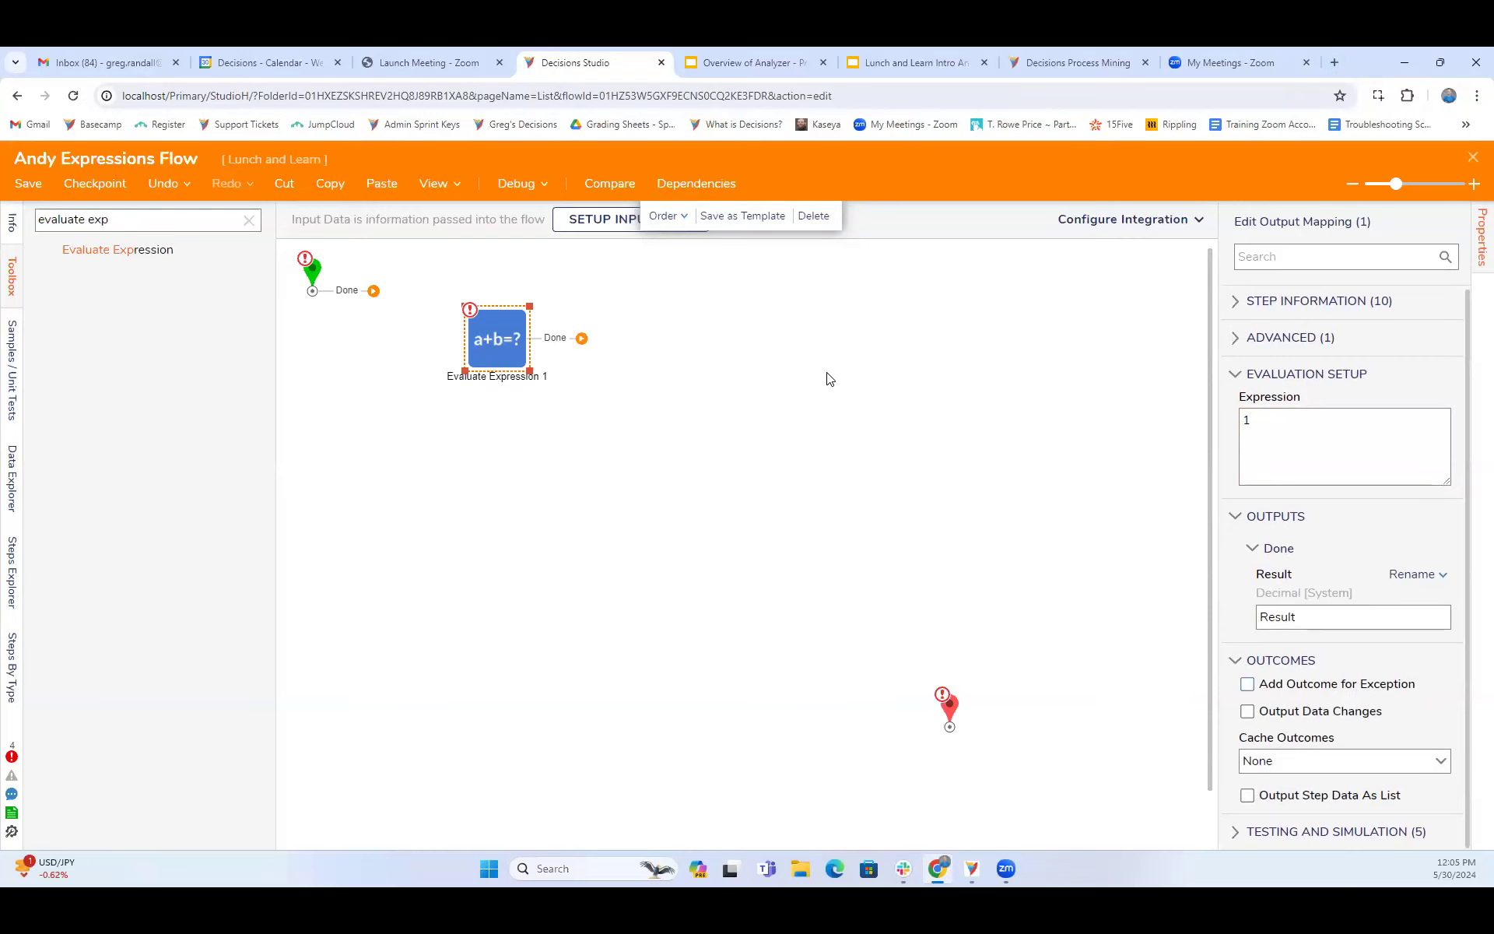
- Find the Run Truth Table step in the toolbox and add it to the flow beside the Evaluate Expression step
click(249, 220)
text(truth tab)
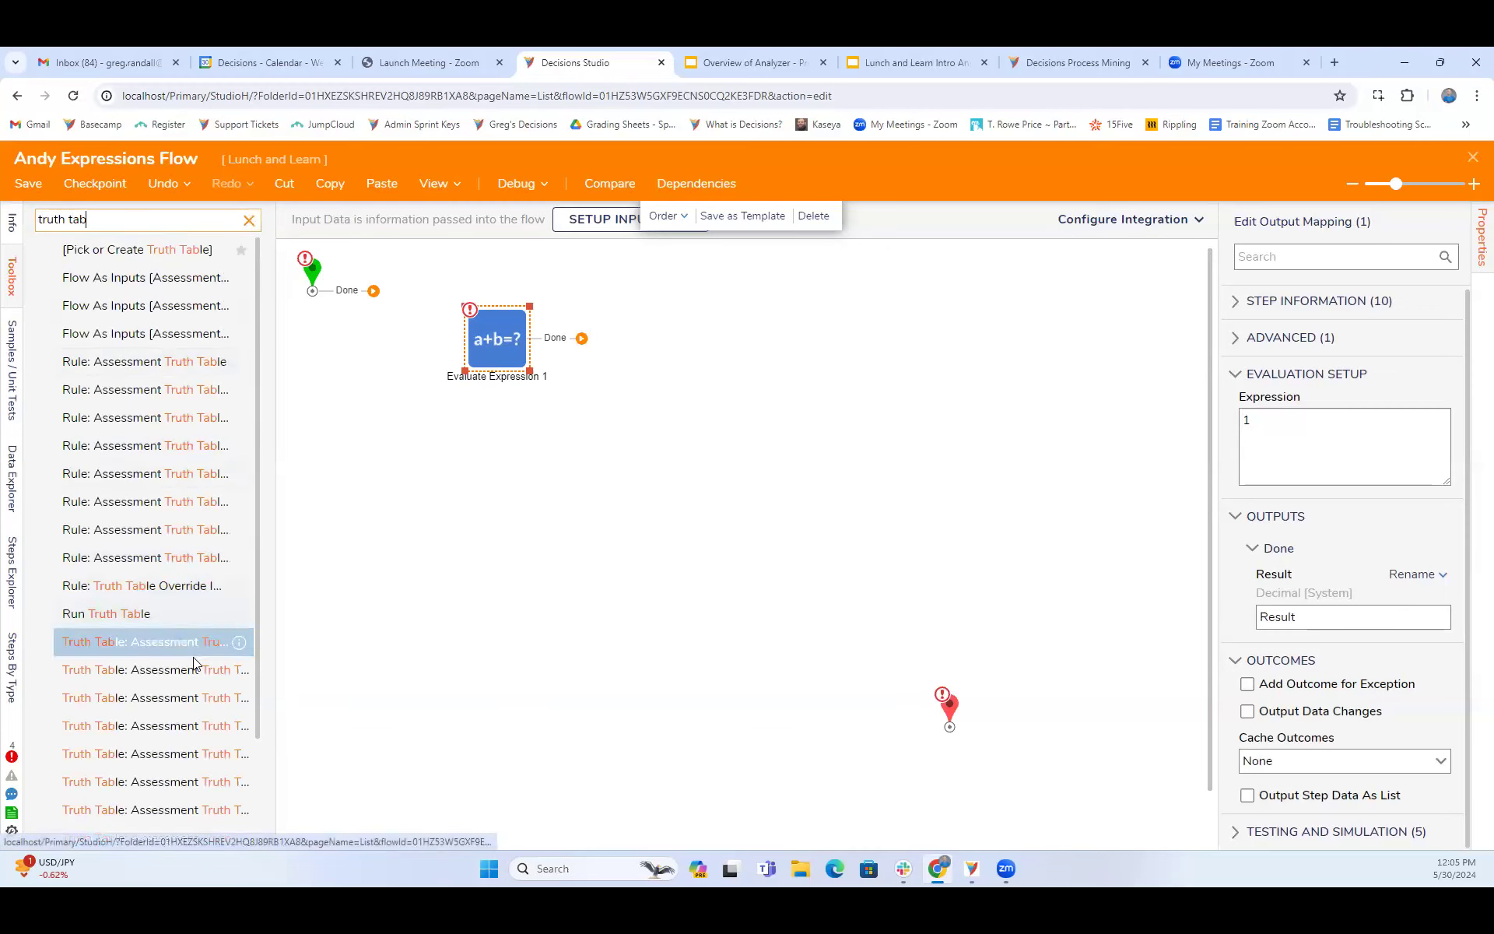
drag(124, 614, 809, 395)
drag(513, 349, 496, 351)
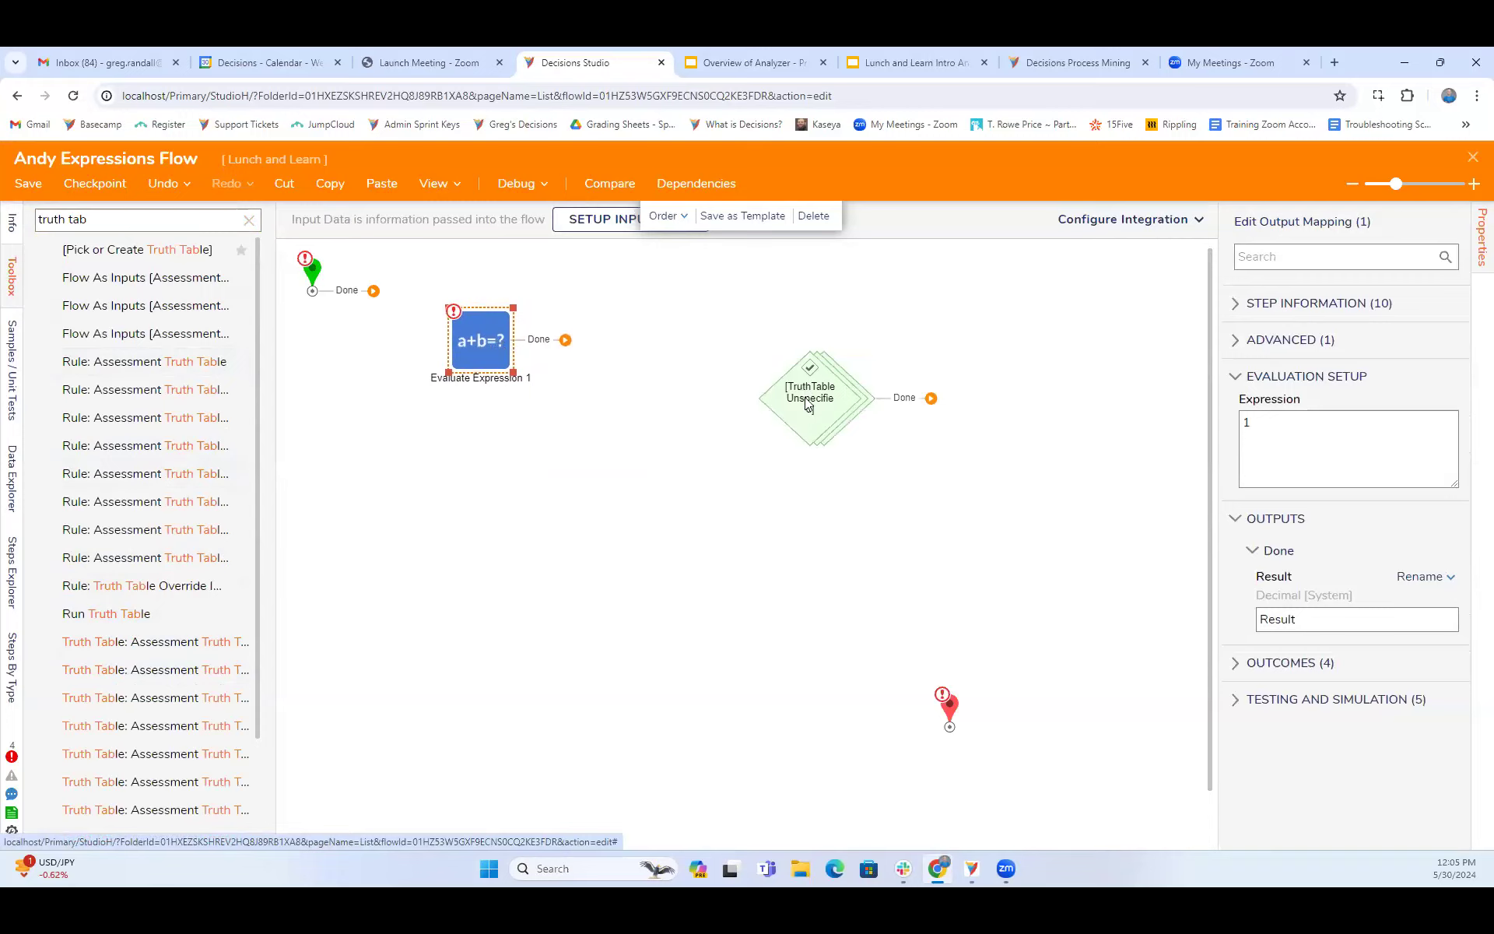
drag(809, 405, 773, 401)
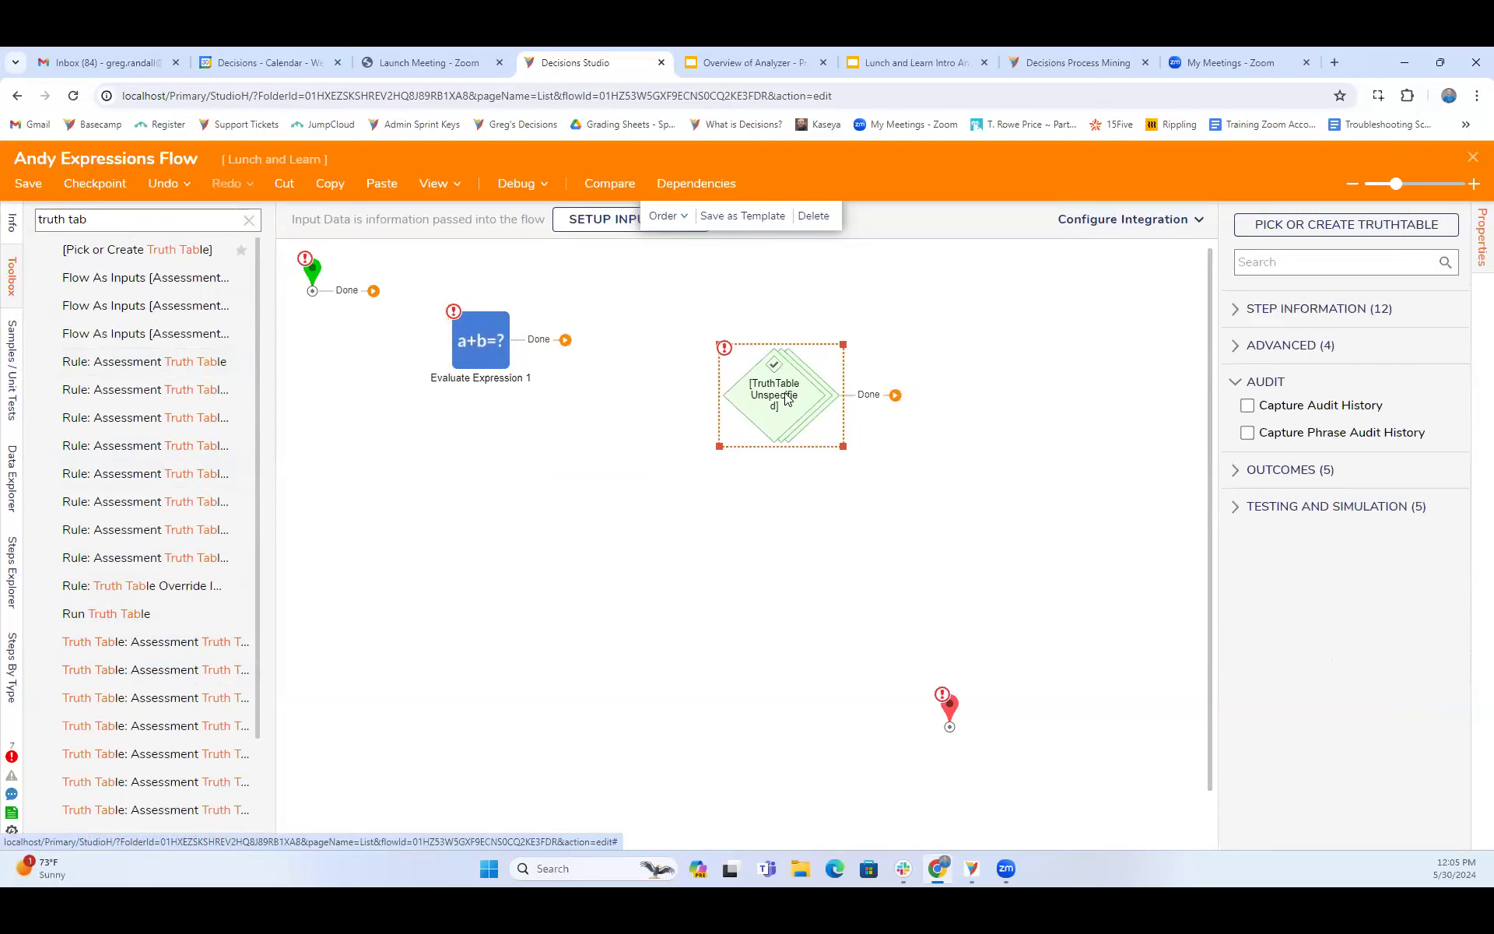
drag(794, 392, 767, 389)
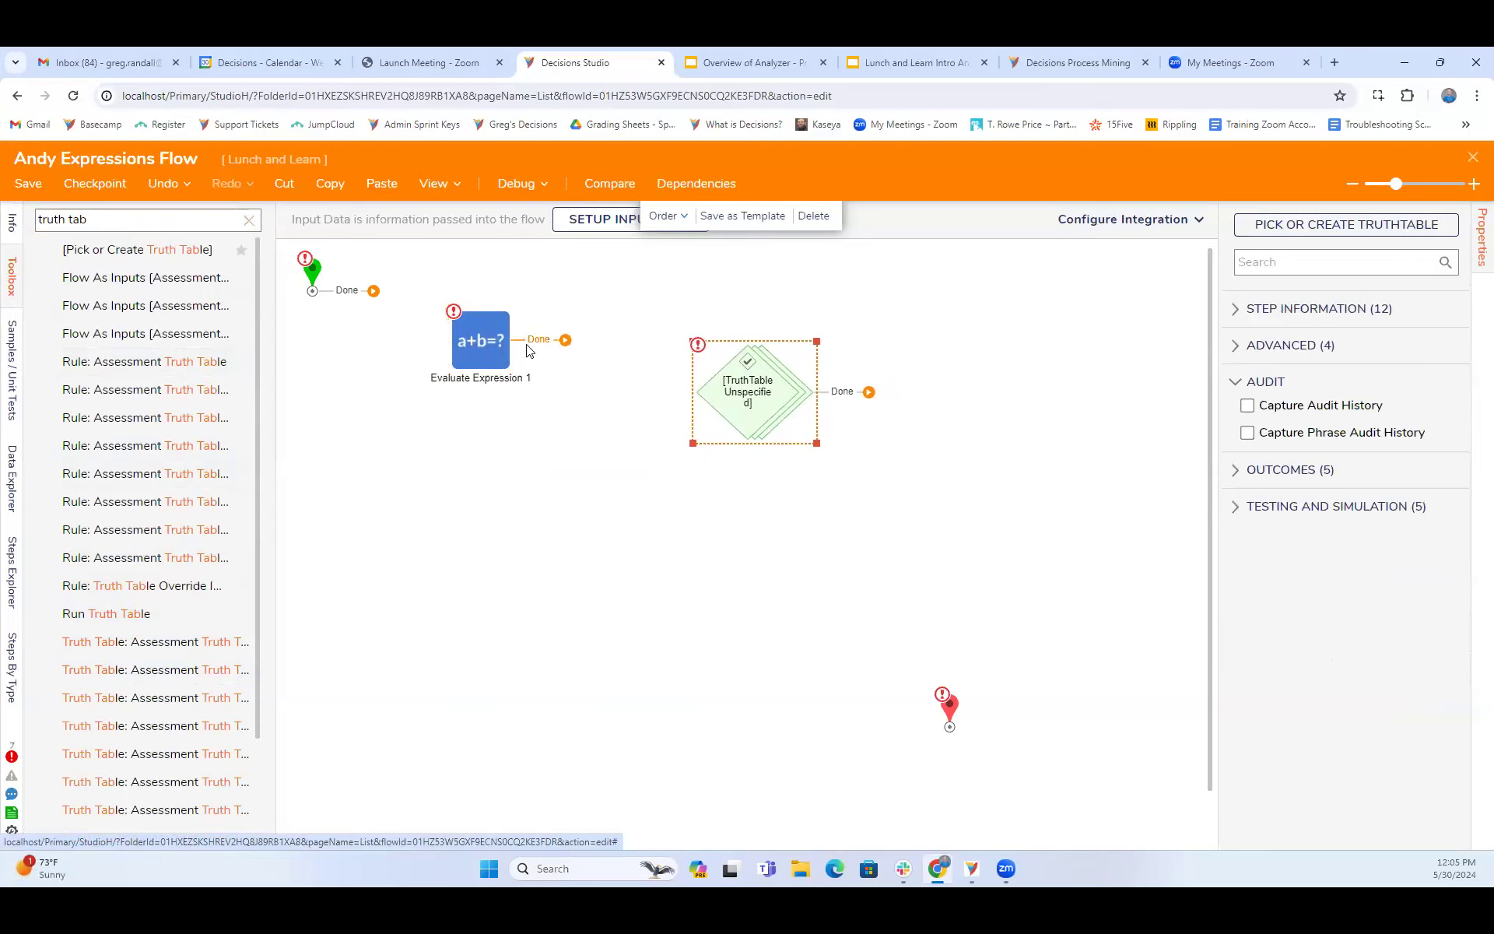
- Delete the Evaluate Expression step from the flow
mouse_move(490, 359)
mouse_down()
mouse_move(505, 342)
mouse_move(508, 358)
mouse_up()
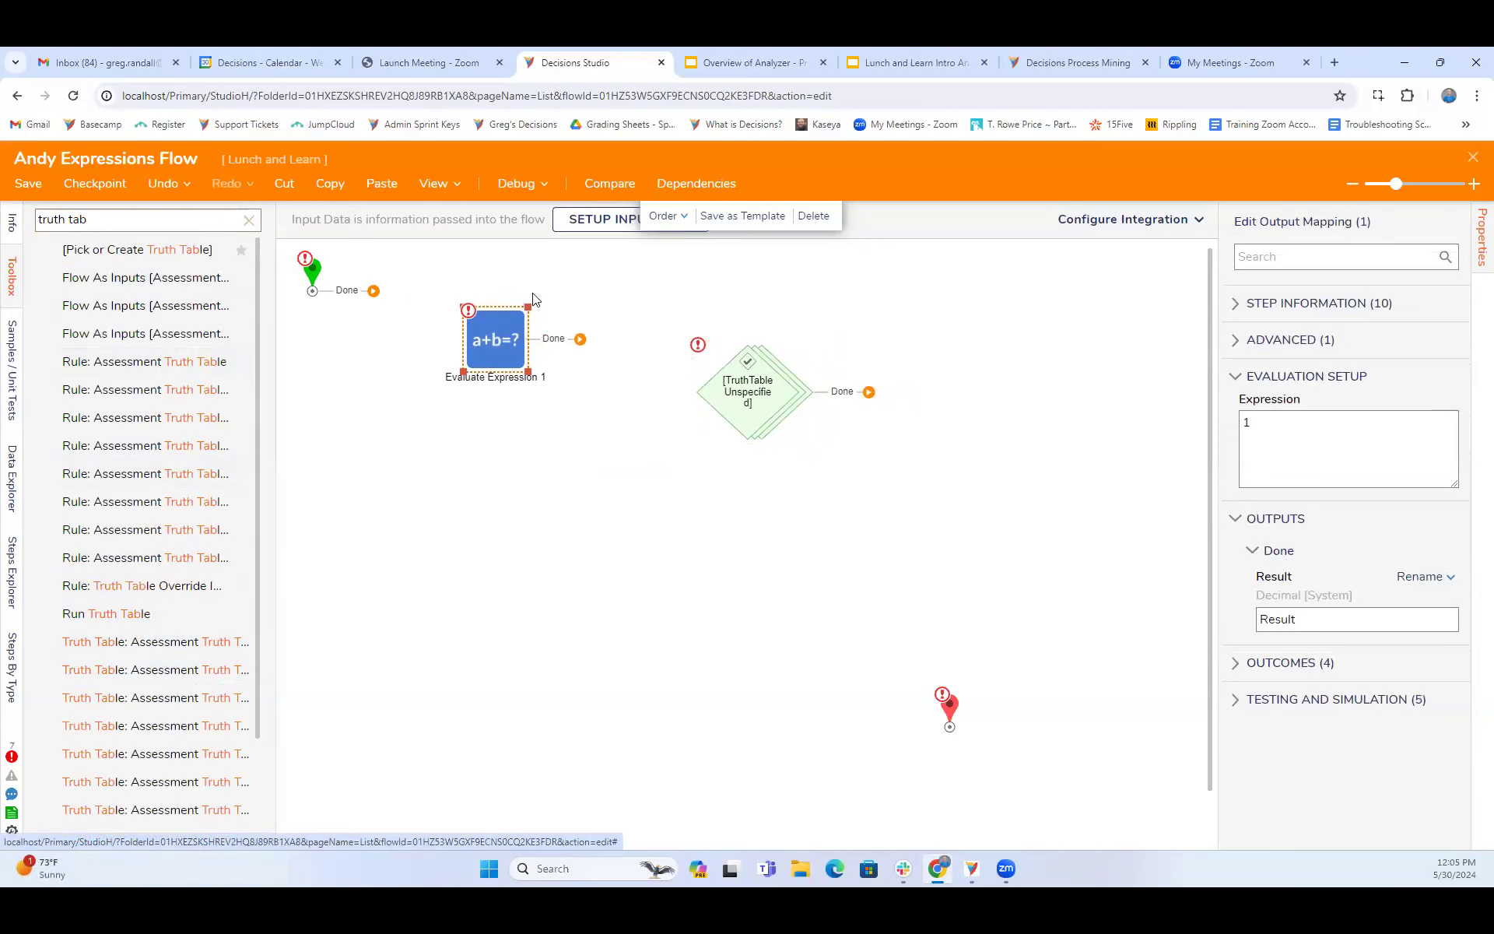
right_click(517, 354)
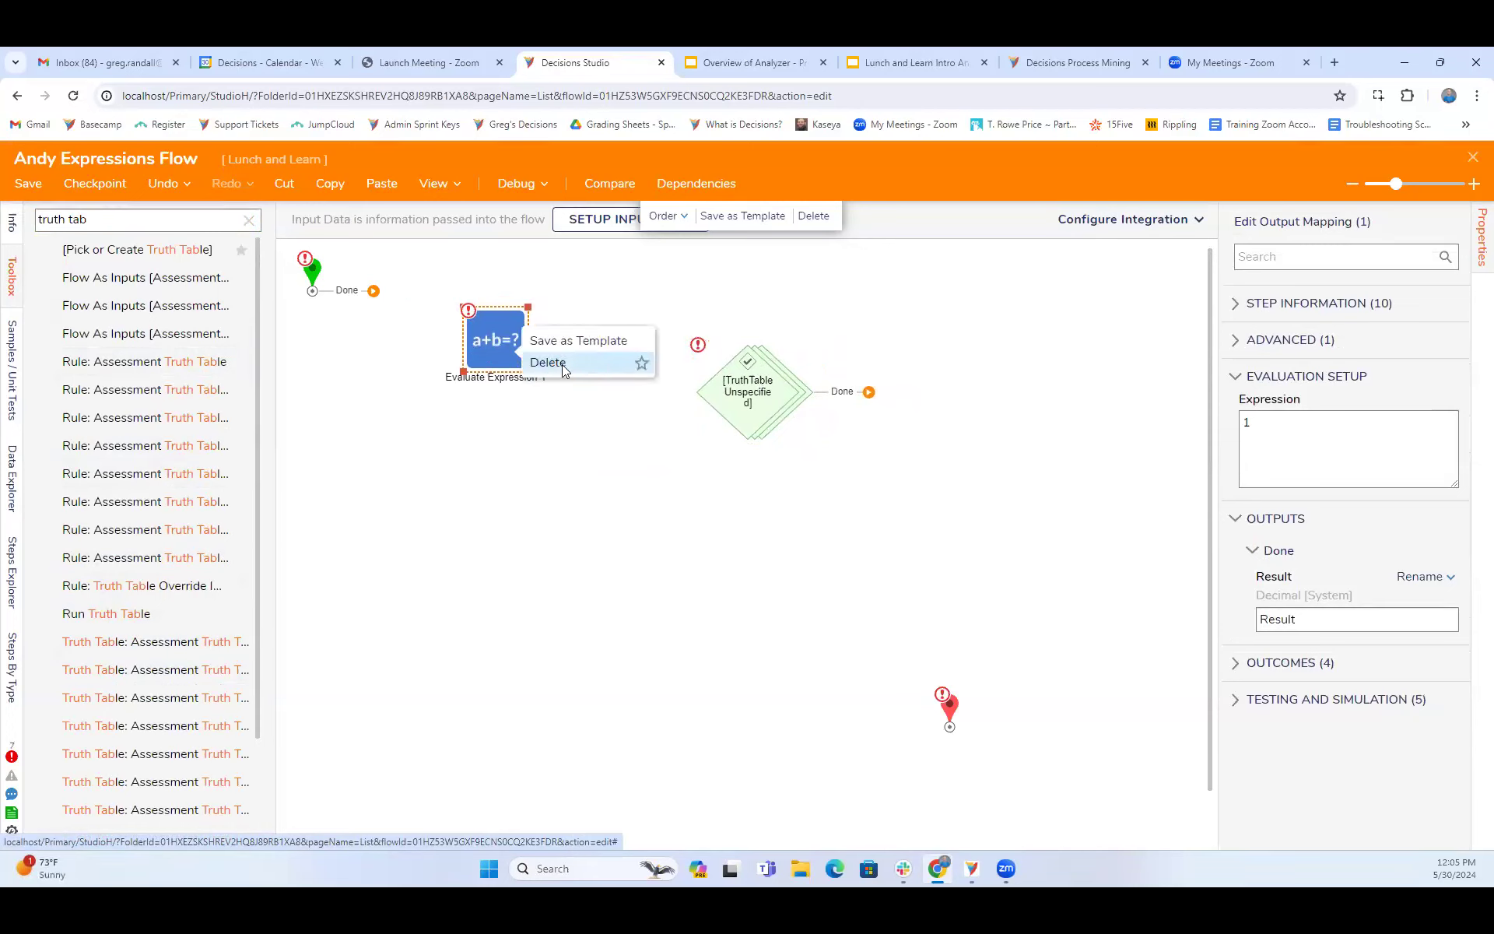
click(548, 363)
- Connect the start step to the truth table step and its Done path to the end step, moved closer
drag(373, 290, 701, 393)
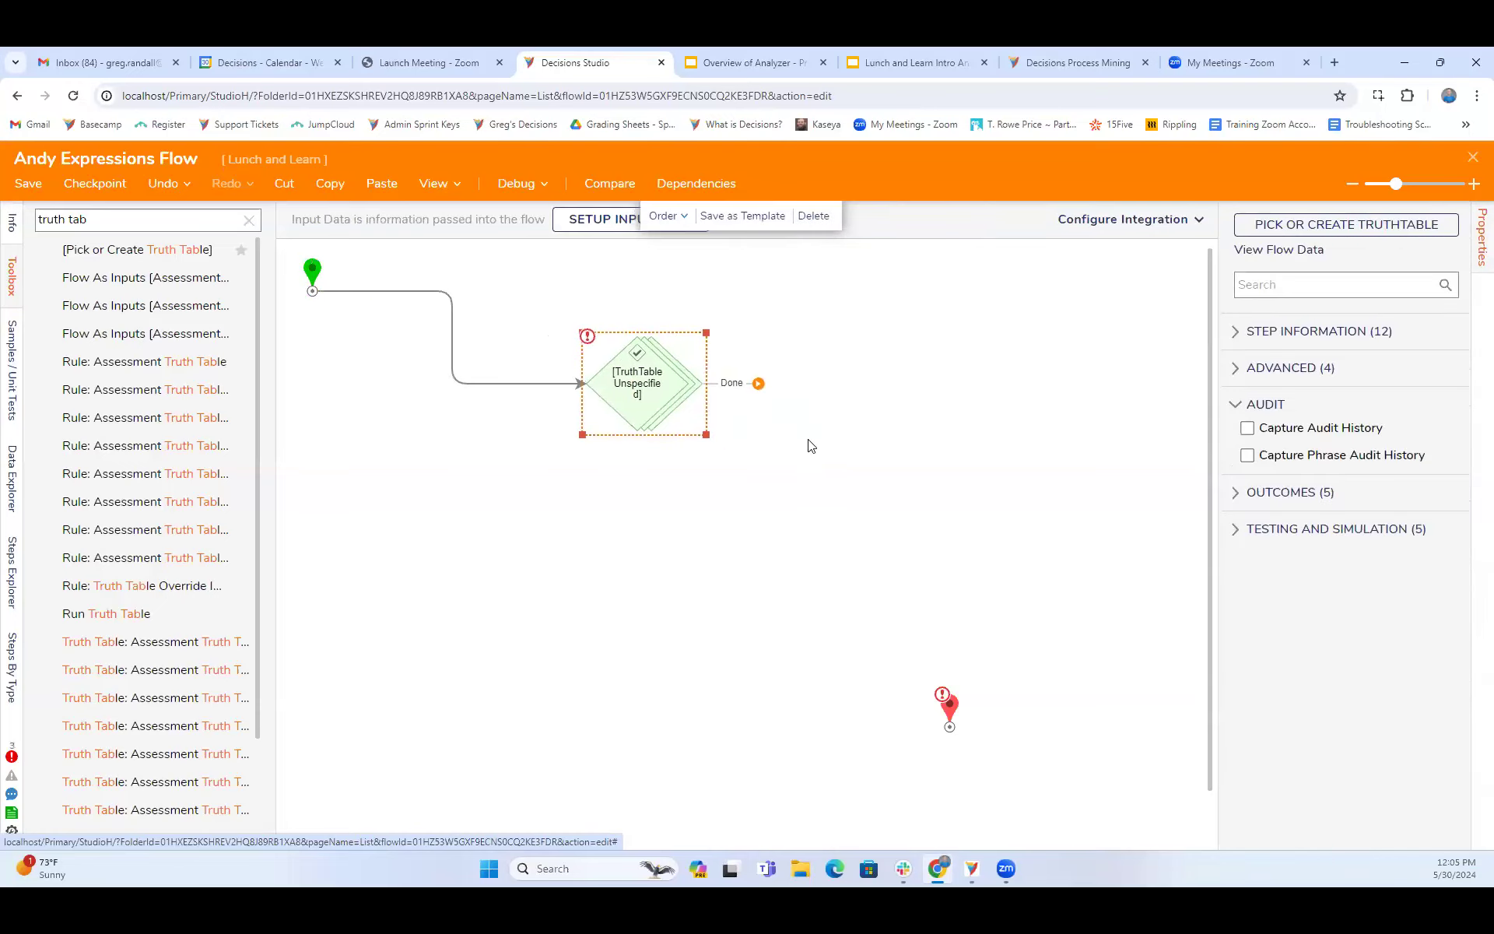
drag(949, 707, 938, 419)
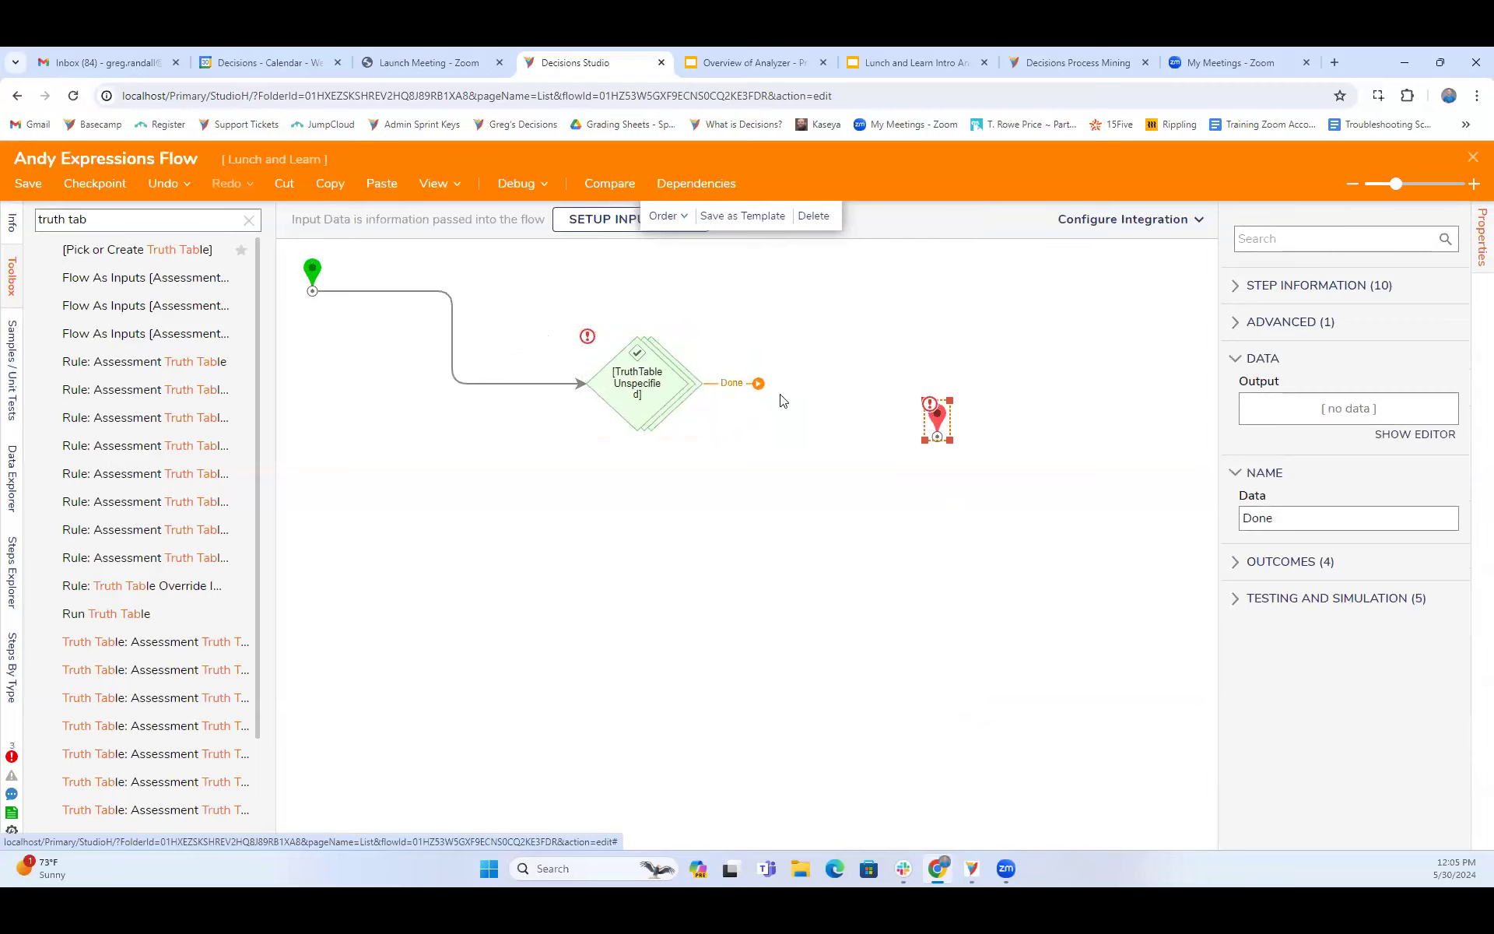
drag(757, 389, 935, 420)
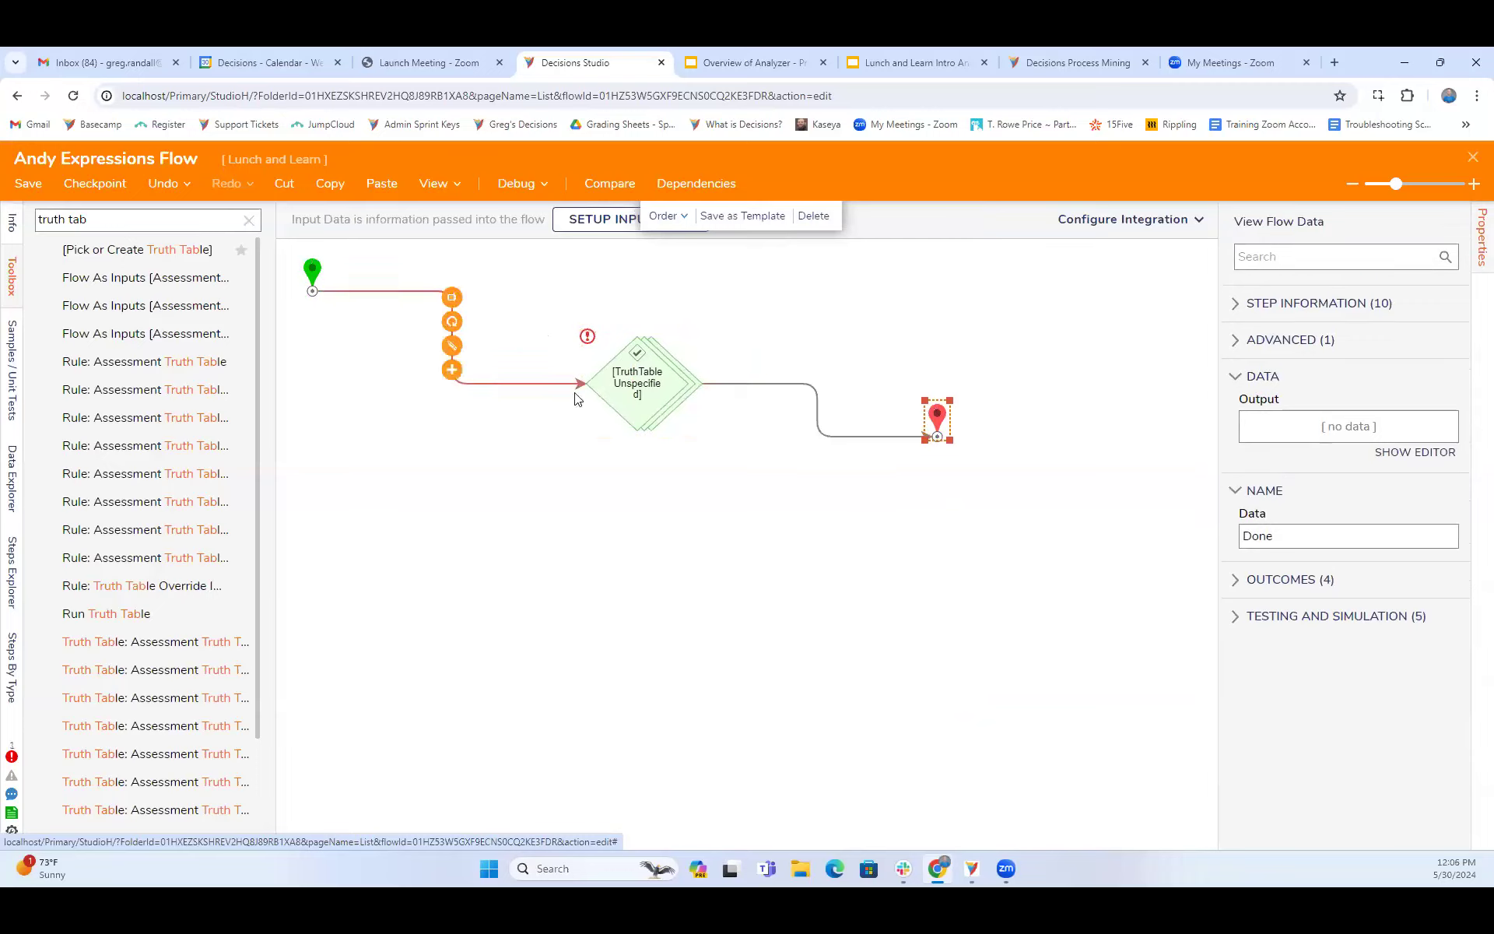
- Create a new standard Truth Table for the step, named with the flow's first-name prefix followed by "Table for OUtcomes"
click(644, 389)
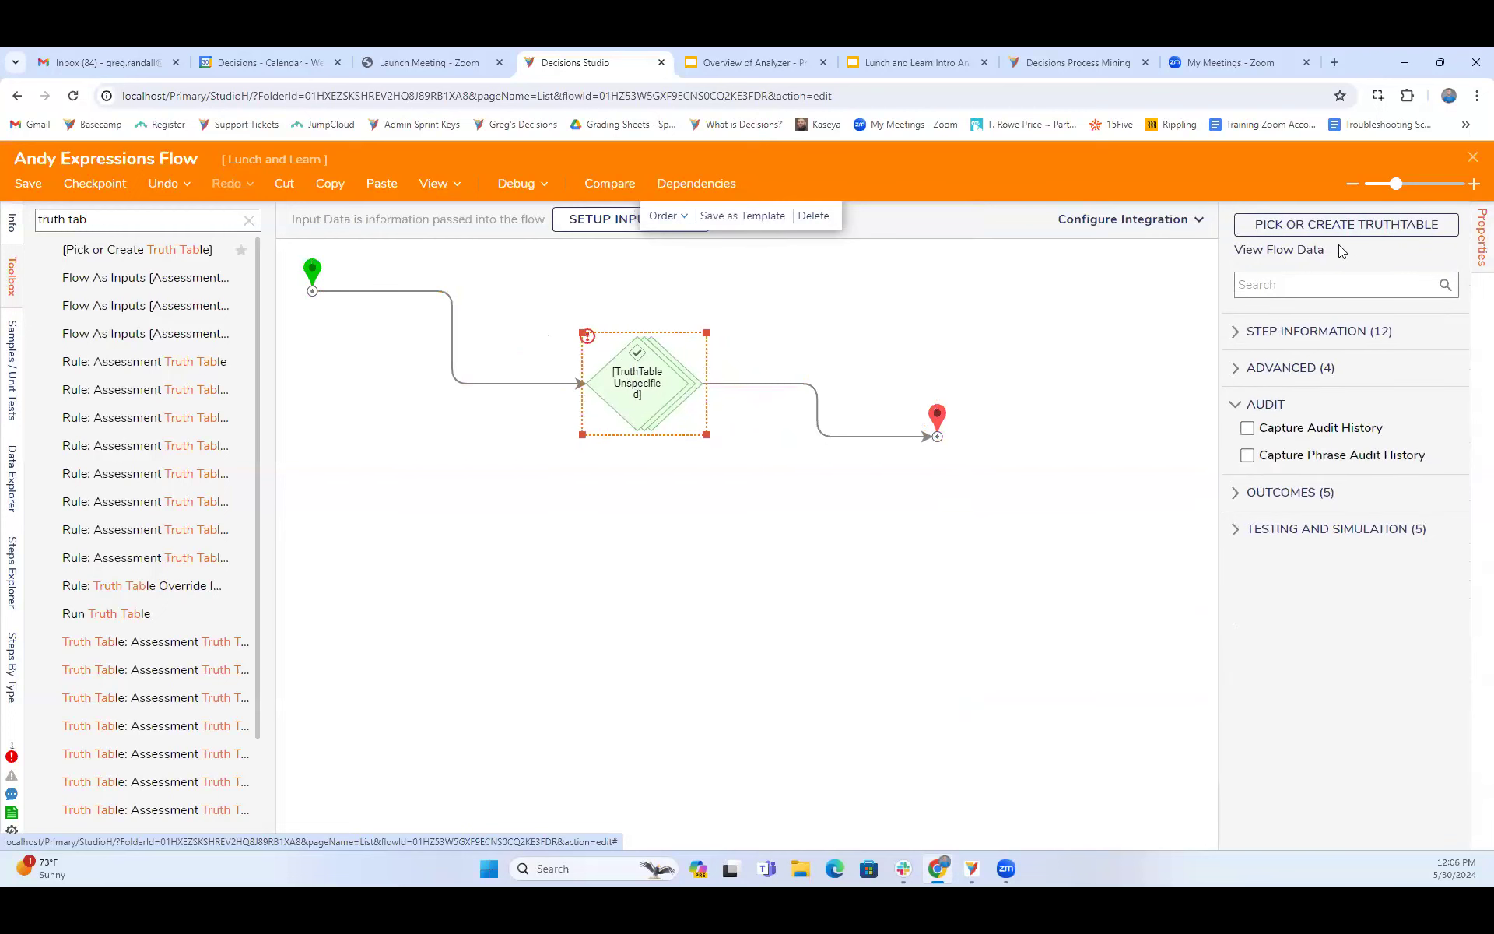
click(1348, 224)
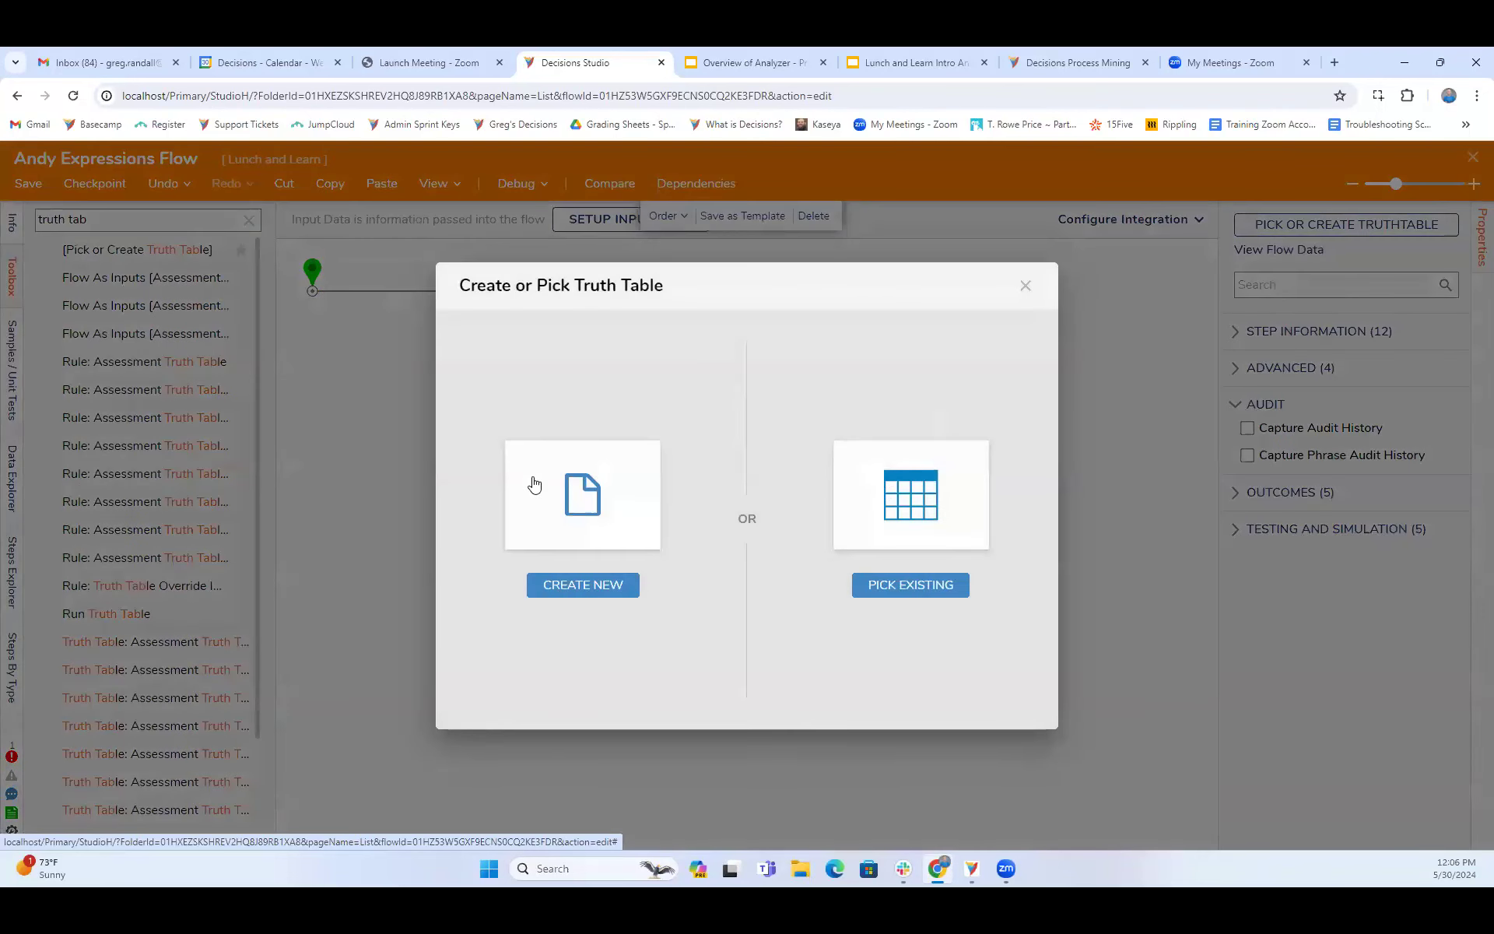
click(576, 487)
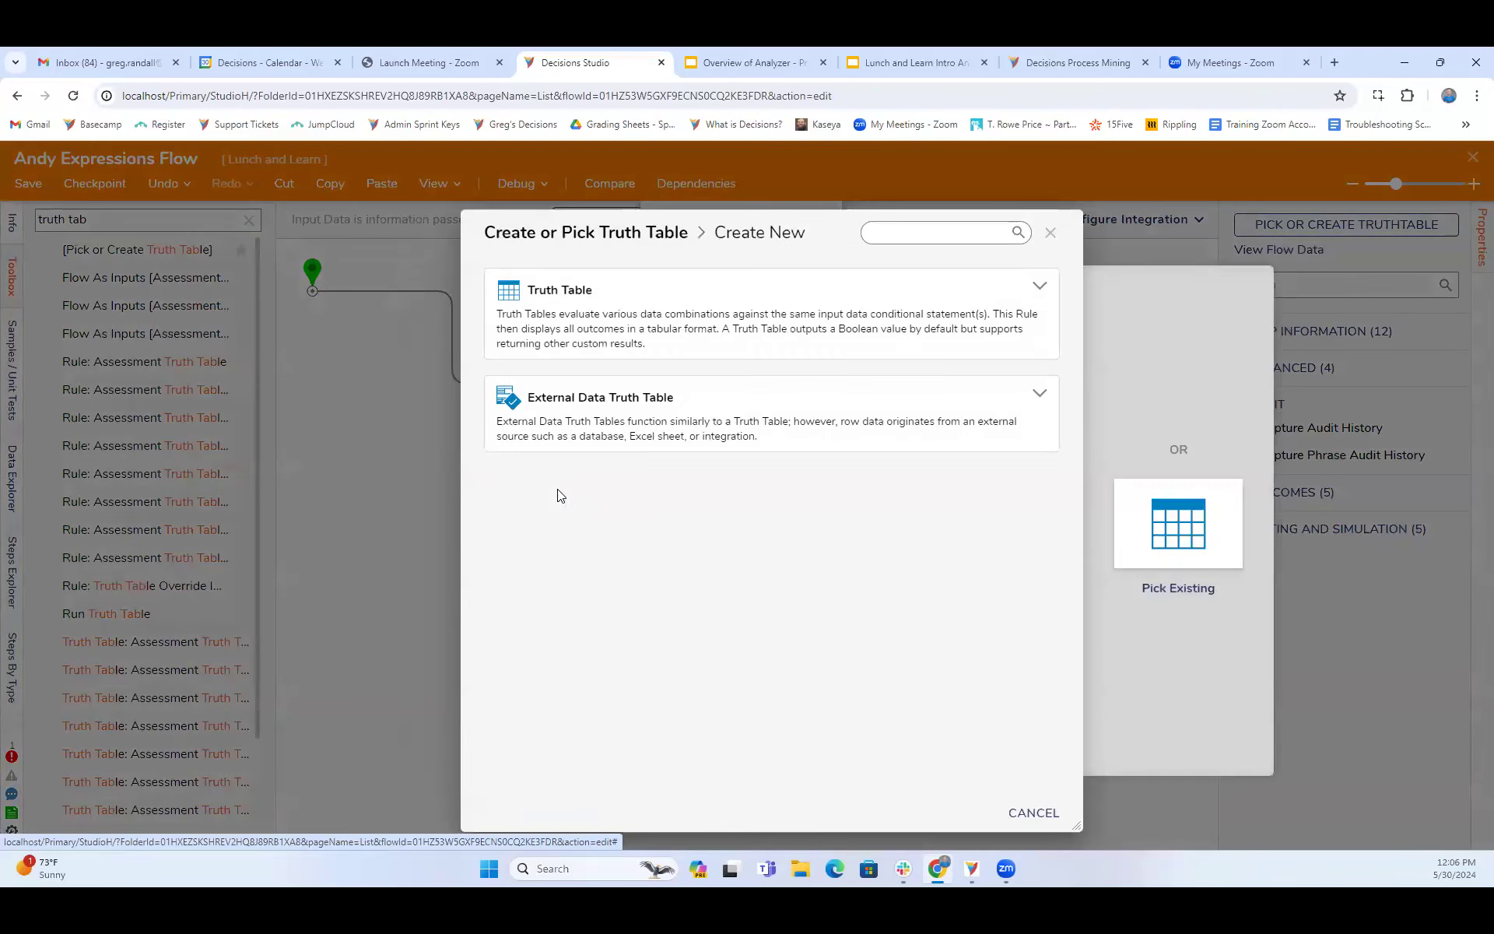
click(690, 313)
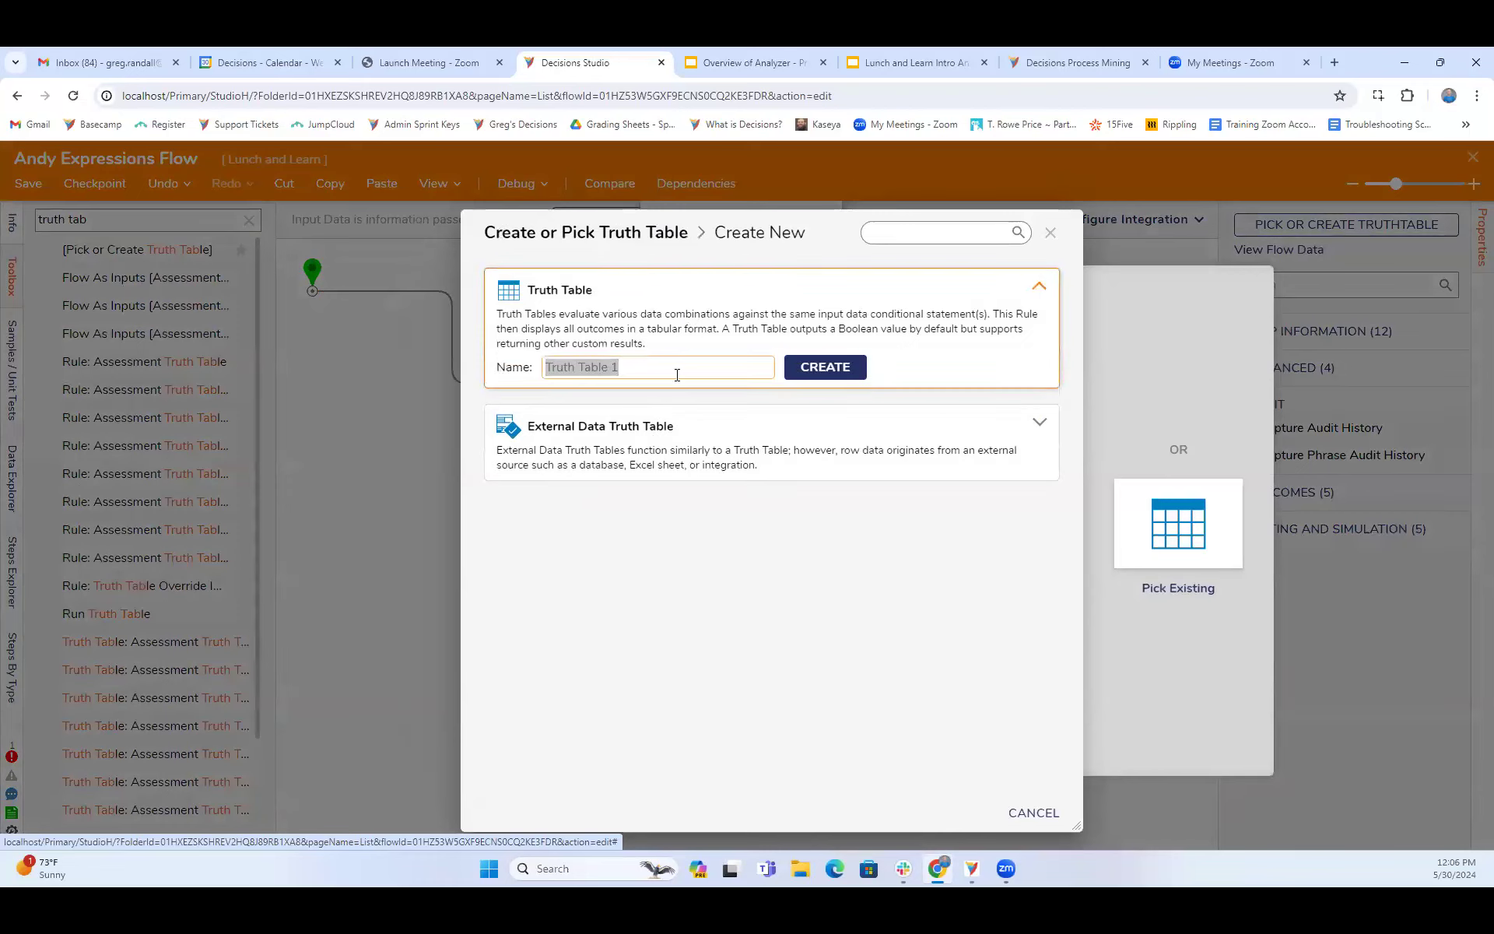
text(Andy Table for OUtcomes)
click(824, 367)
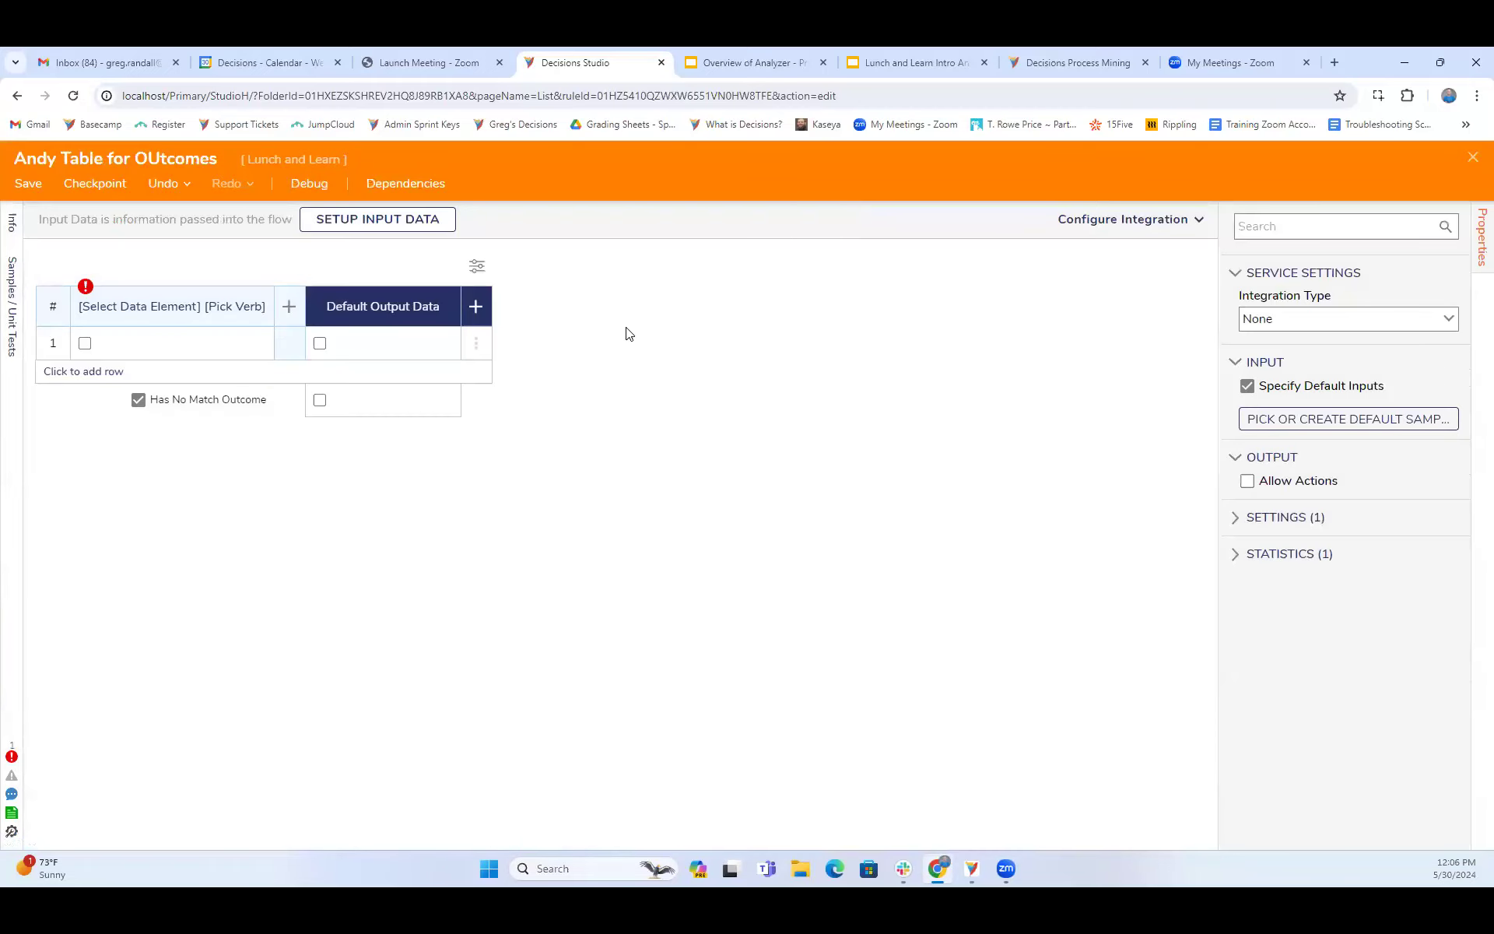
- Define a truth table input named NumberOutcome with type Int32 and save the input data
click(362, 226)
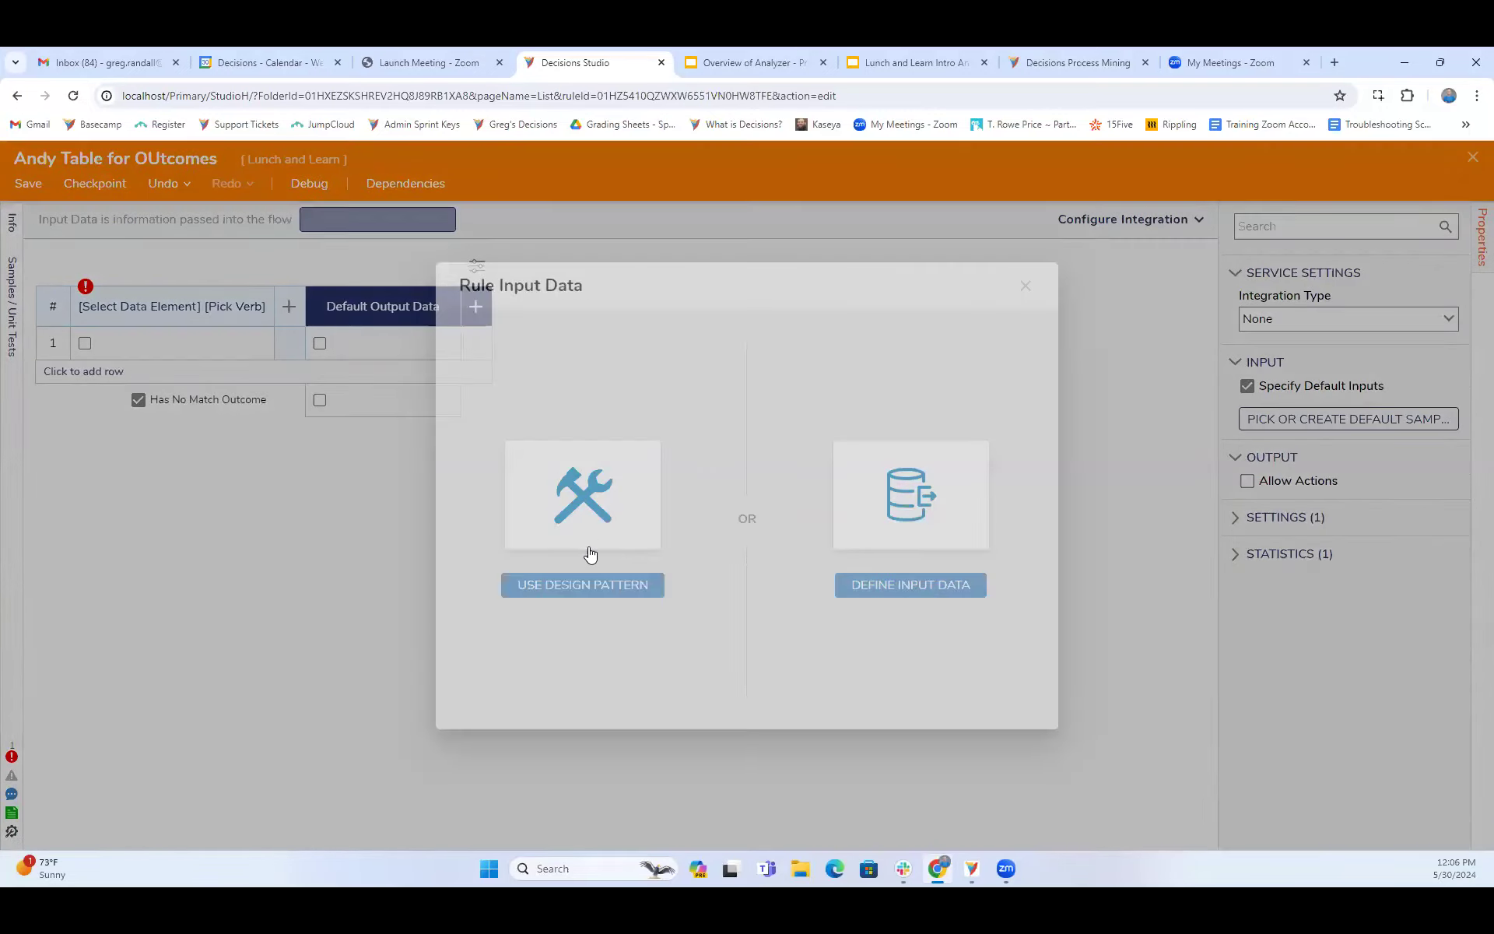
click(872, 532)
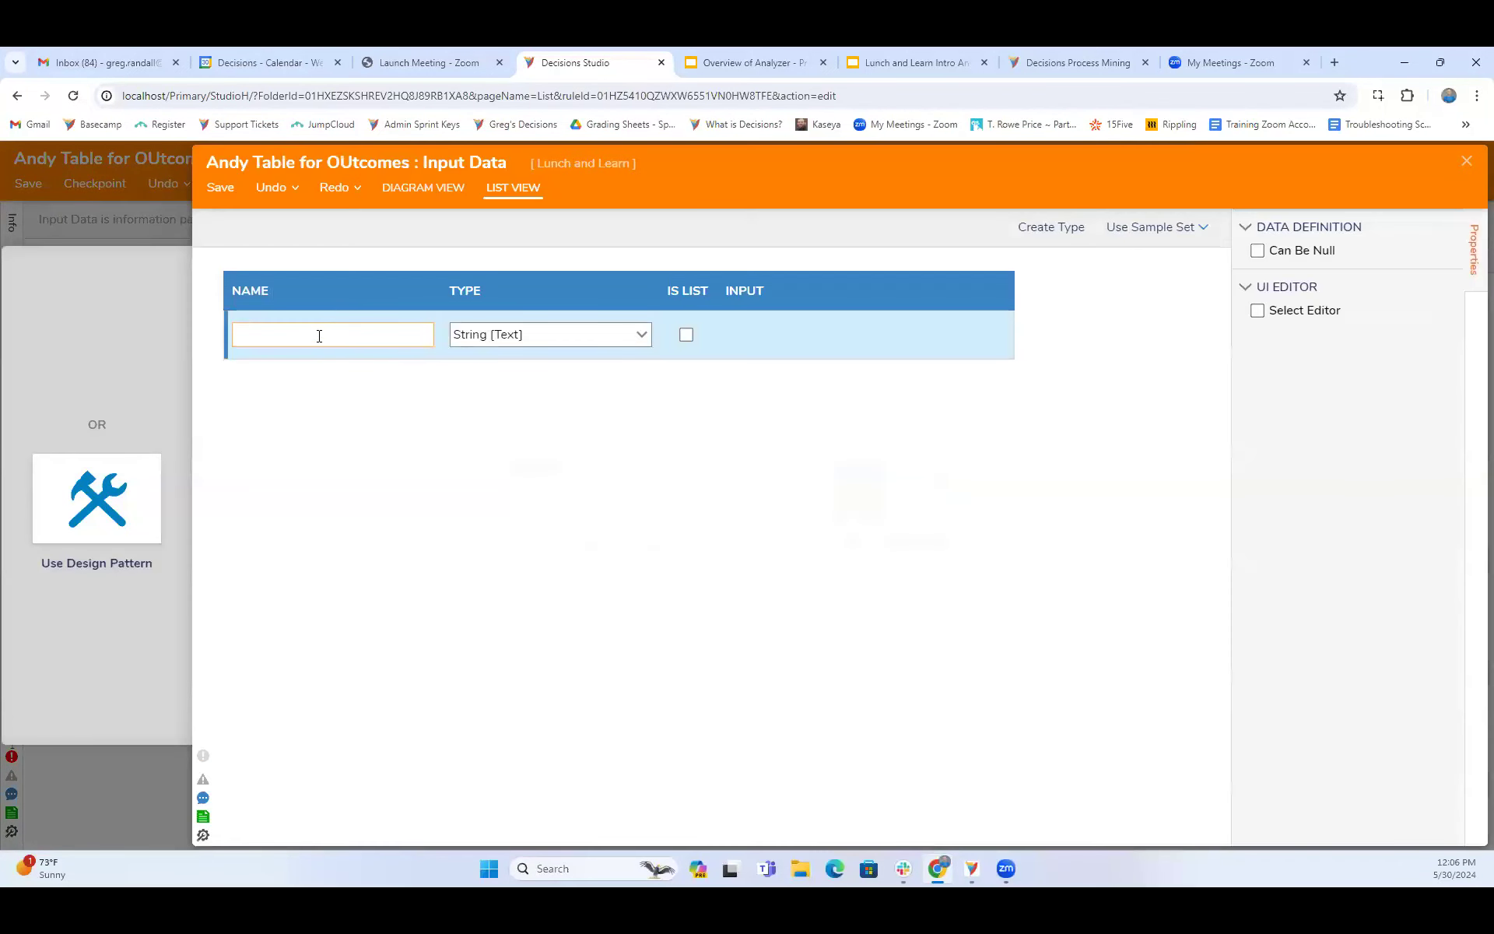
text(NumberOUt)
key(BackSpace)
key(BackSpace)
text(u)
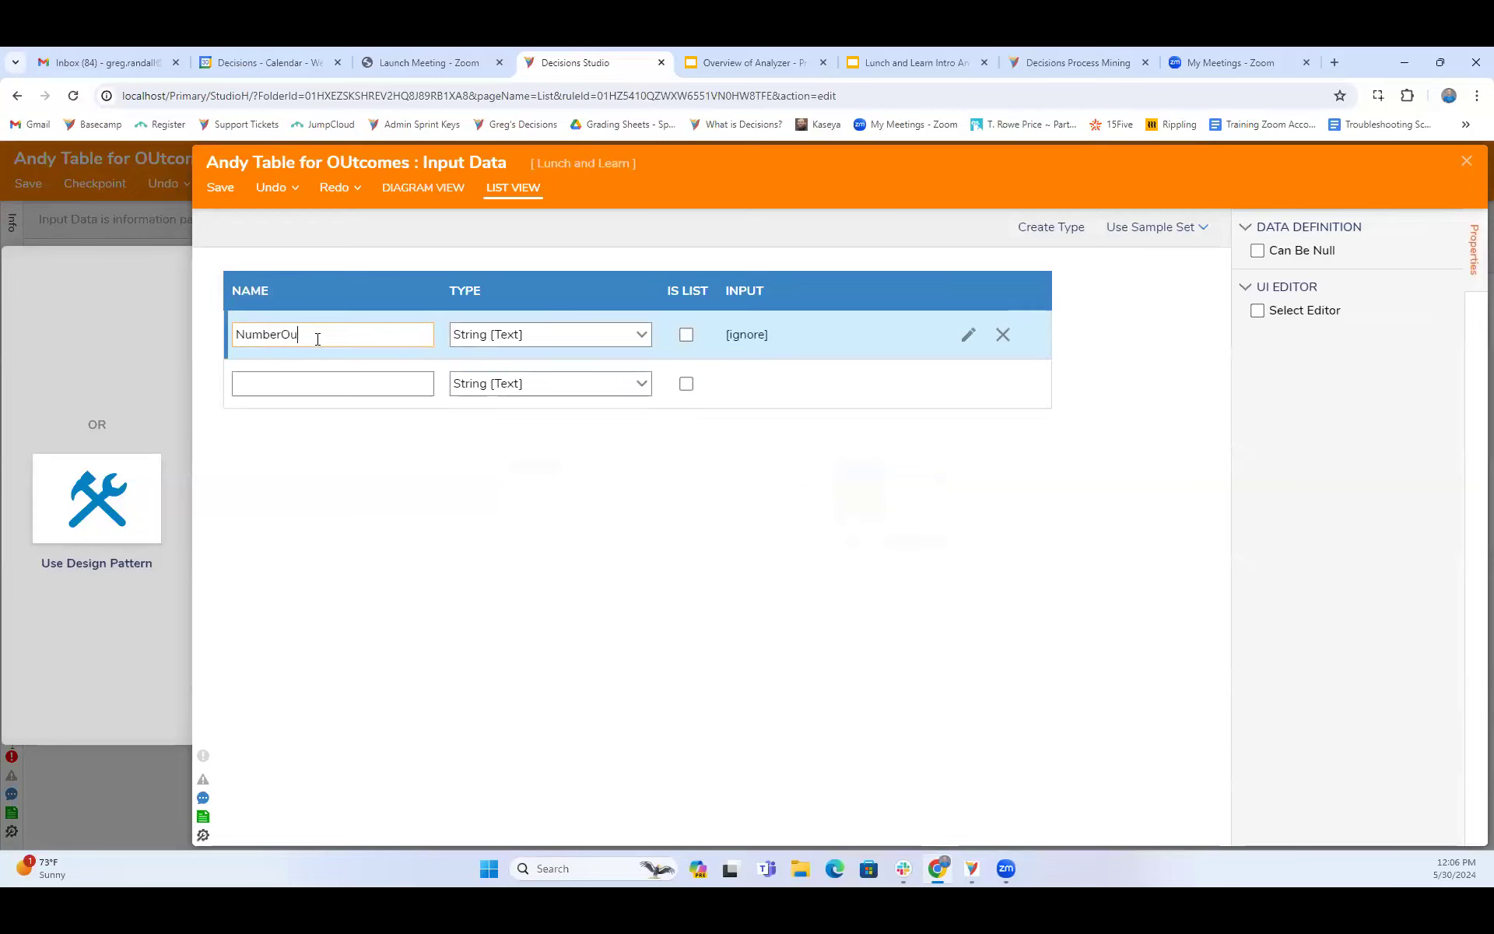
text(tcome)
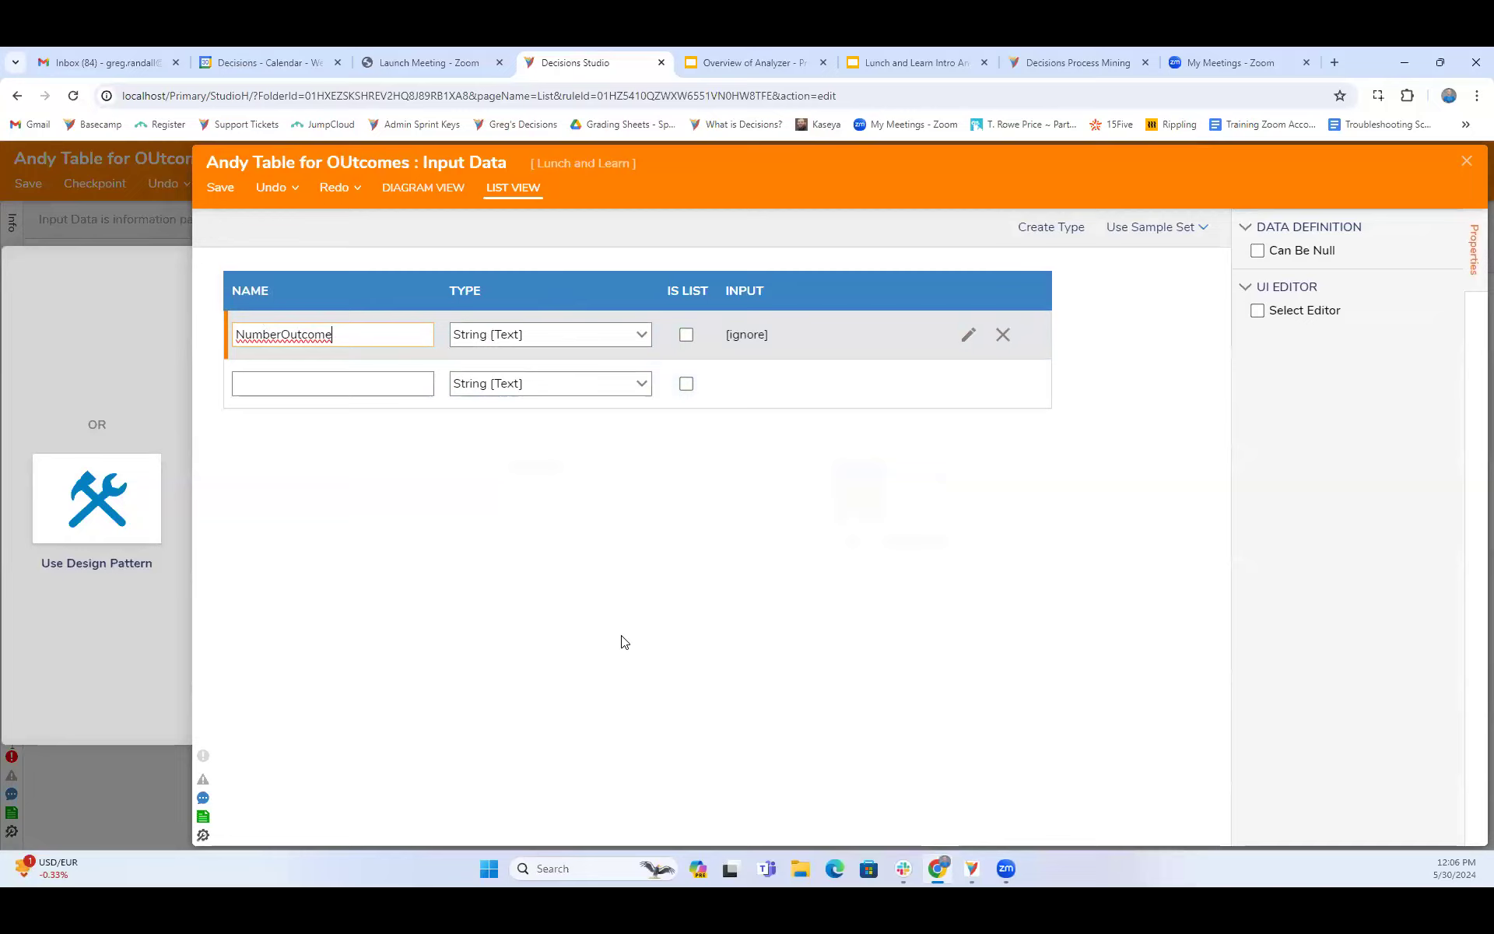
click(641, 344)
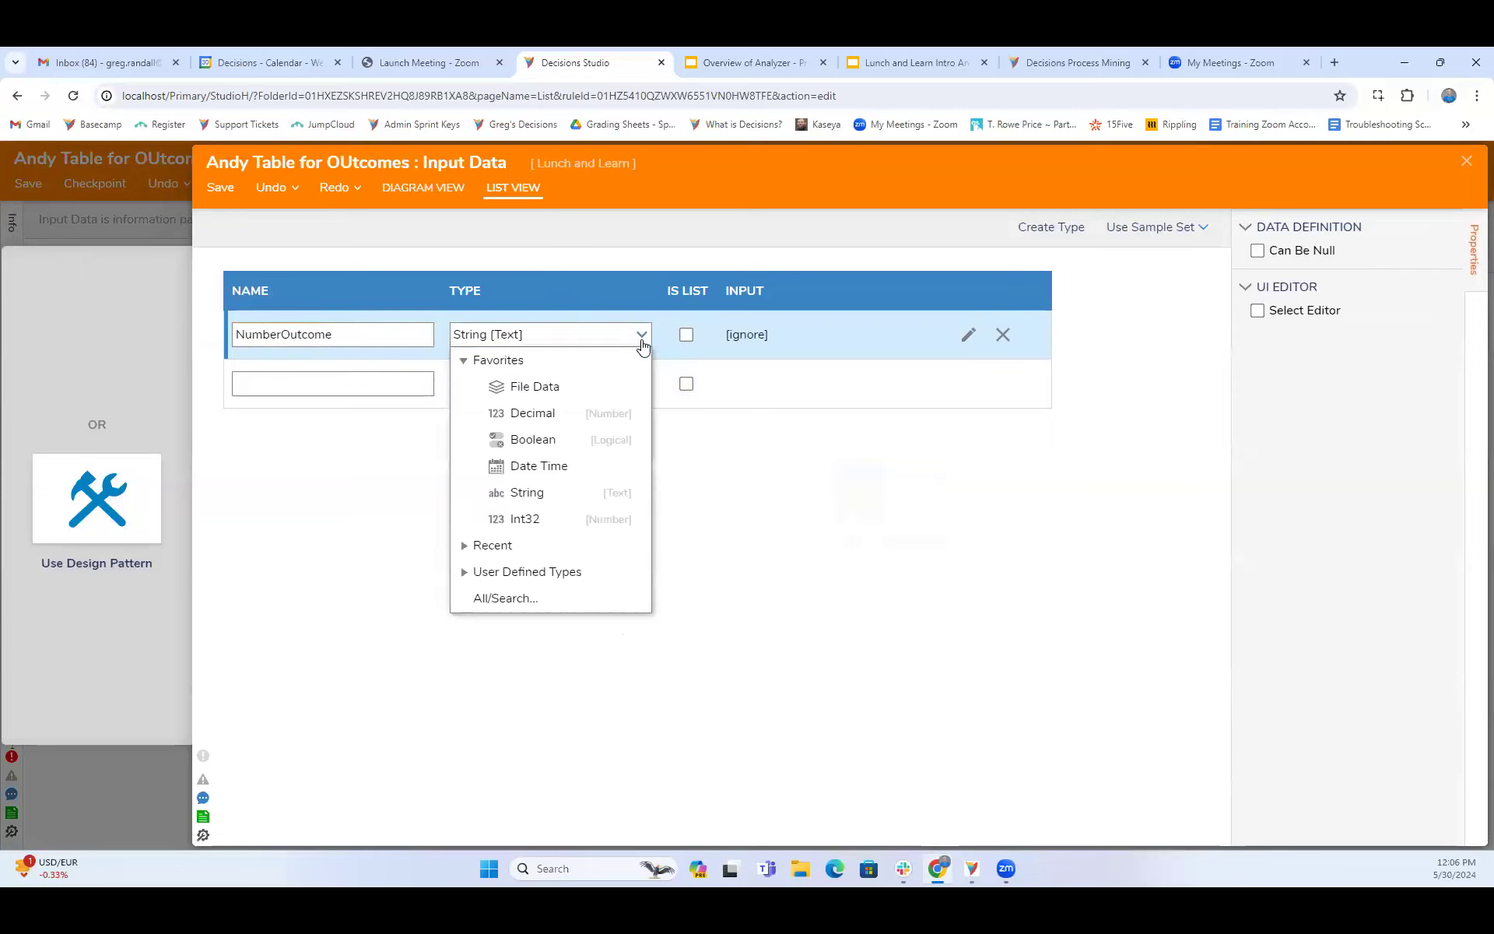
click(521, 519)
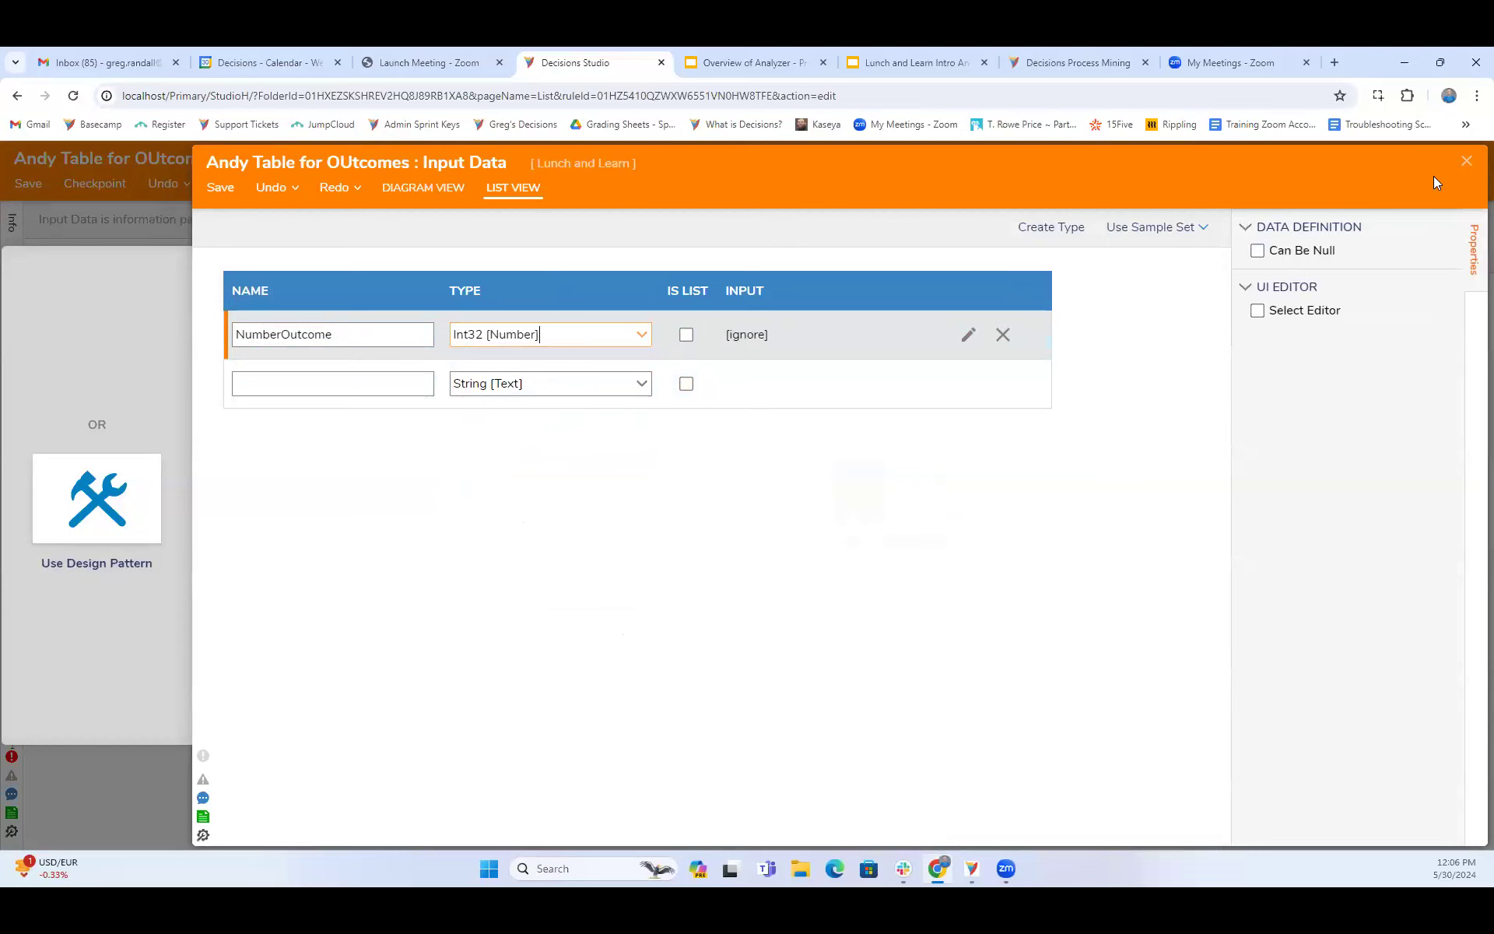
click(1467, 161)
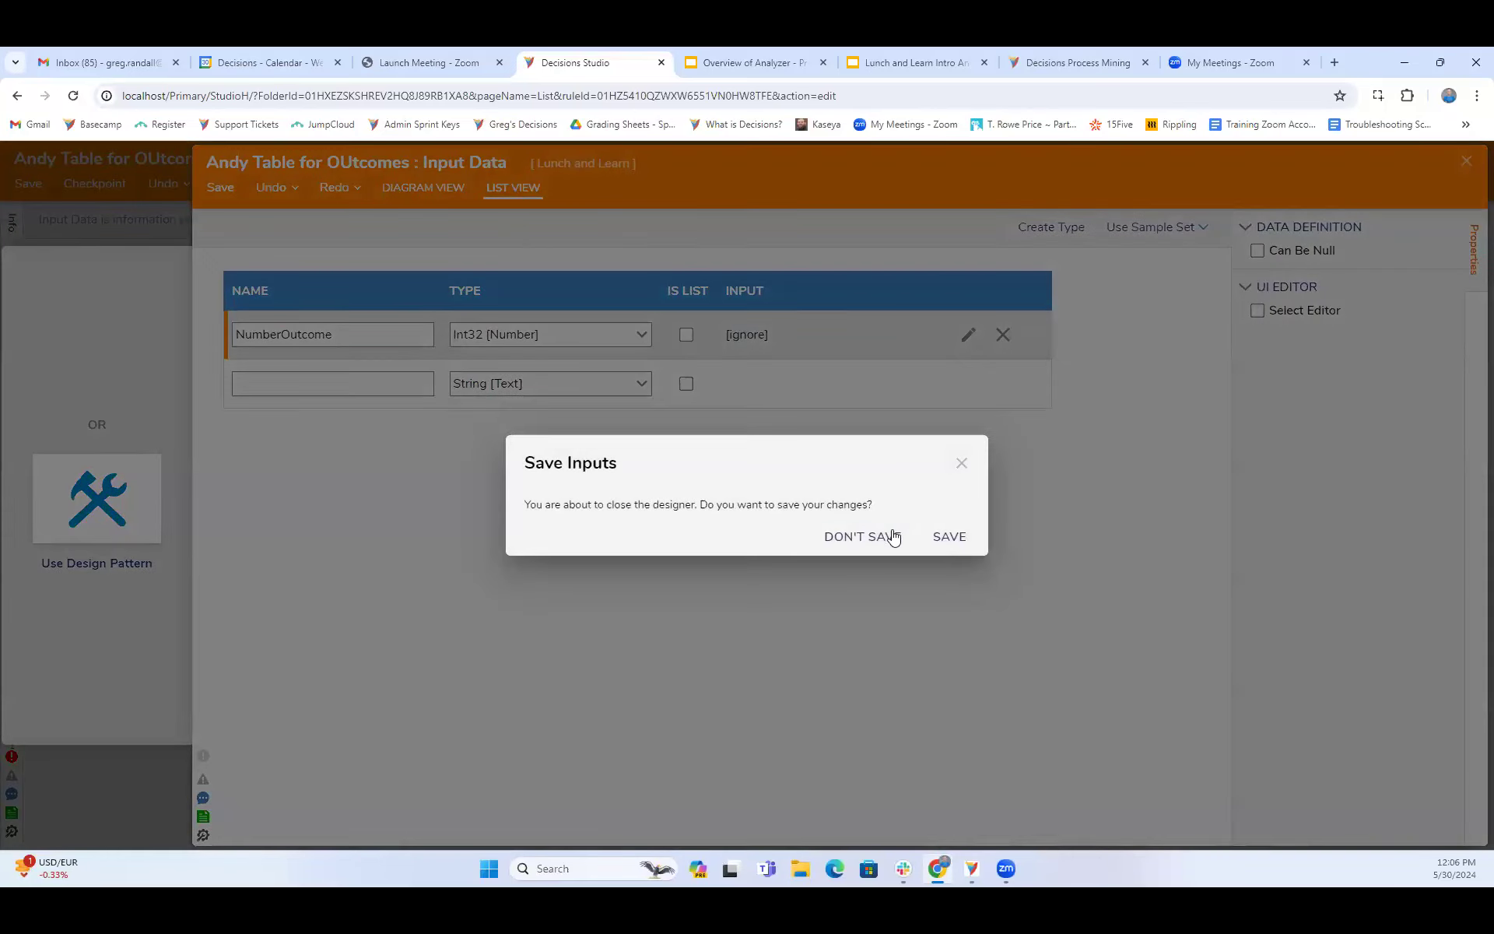
click(961, 542)
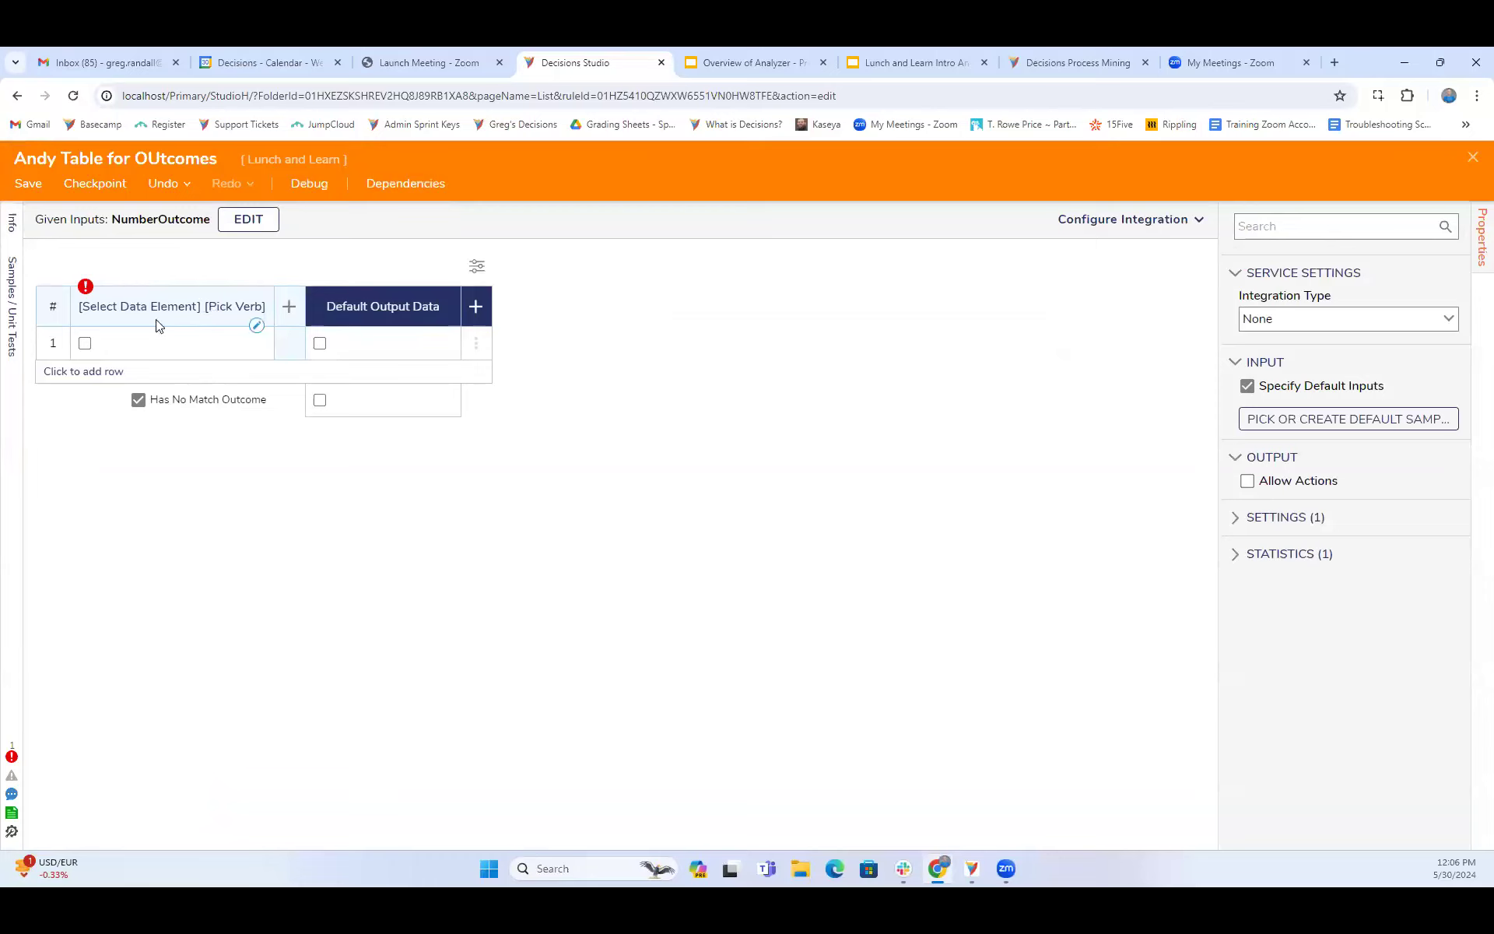
- Add four more rows to the truth table
click(100, 383)
click(92, 405)
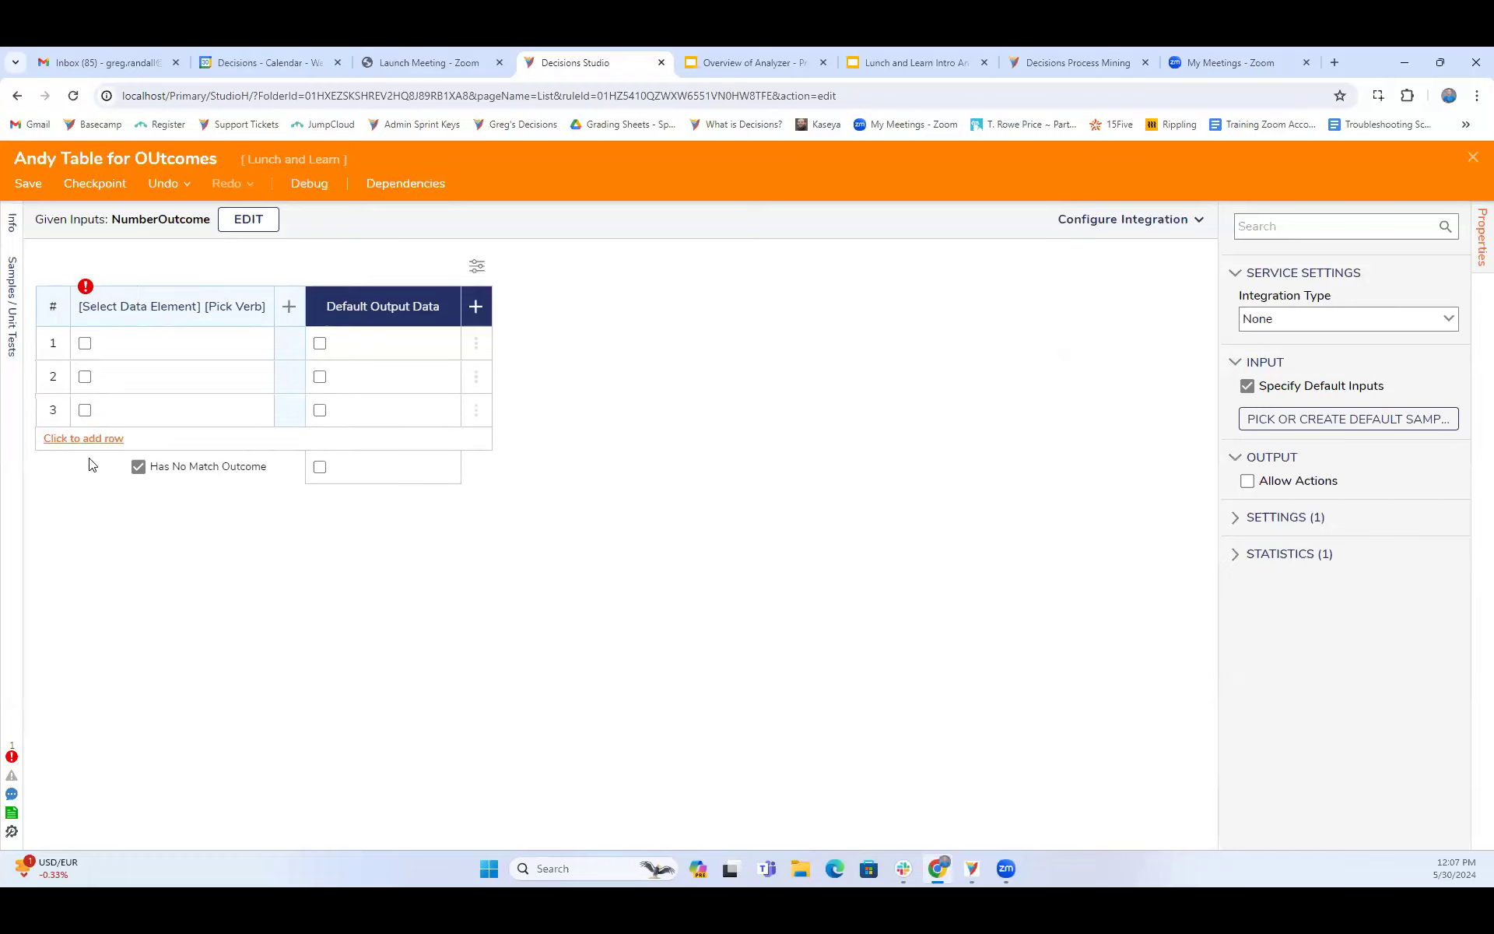
click(87, 439)
click(88, 472)
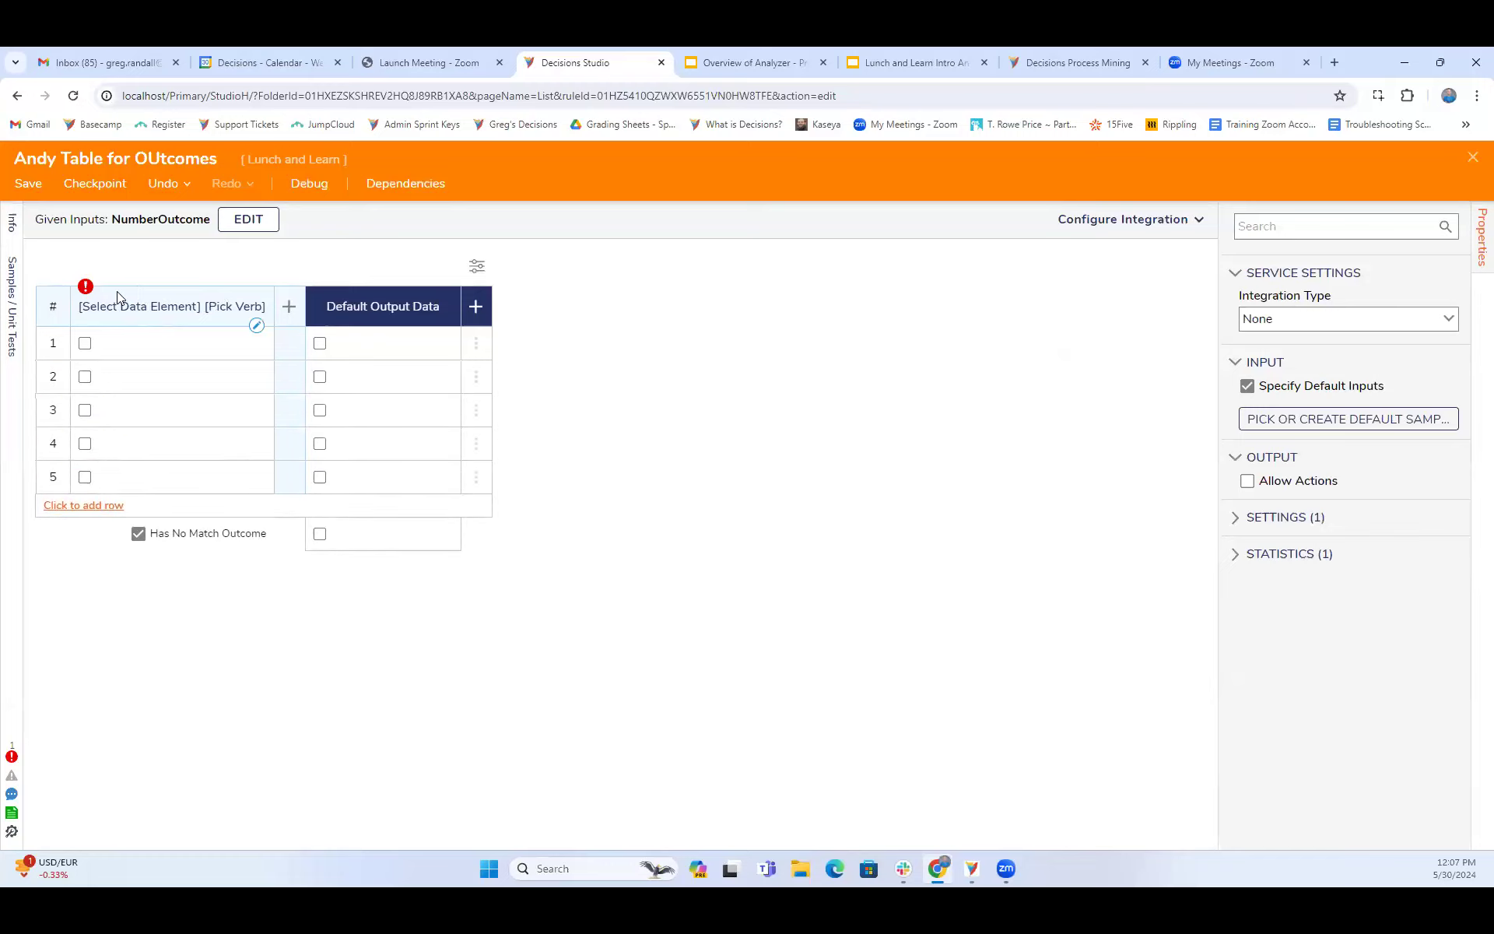
- Change the NumberOutcome input's type to String and save the input data
click(249, 225)
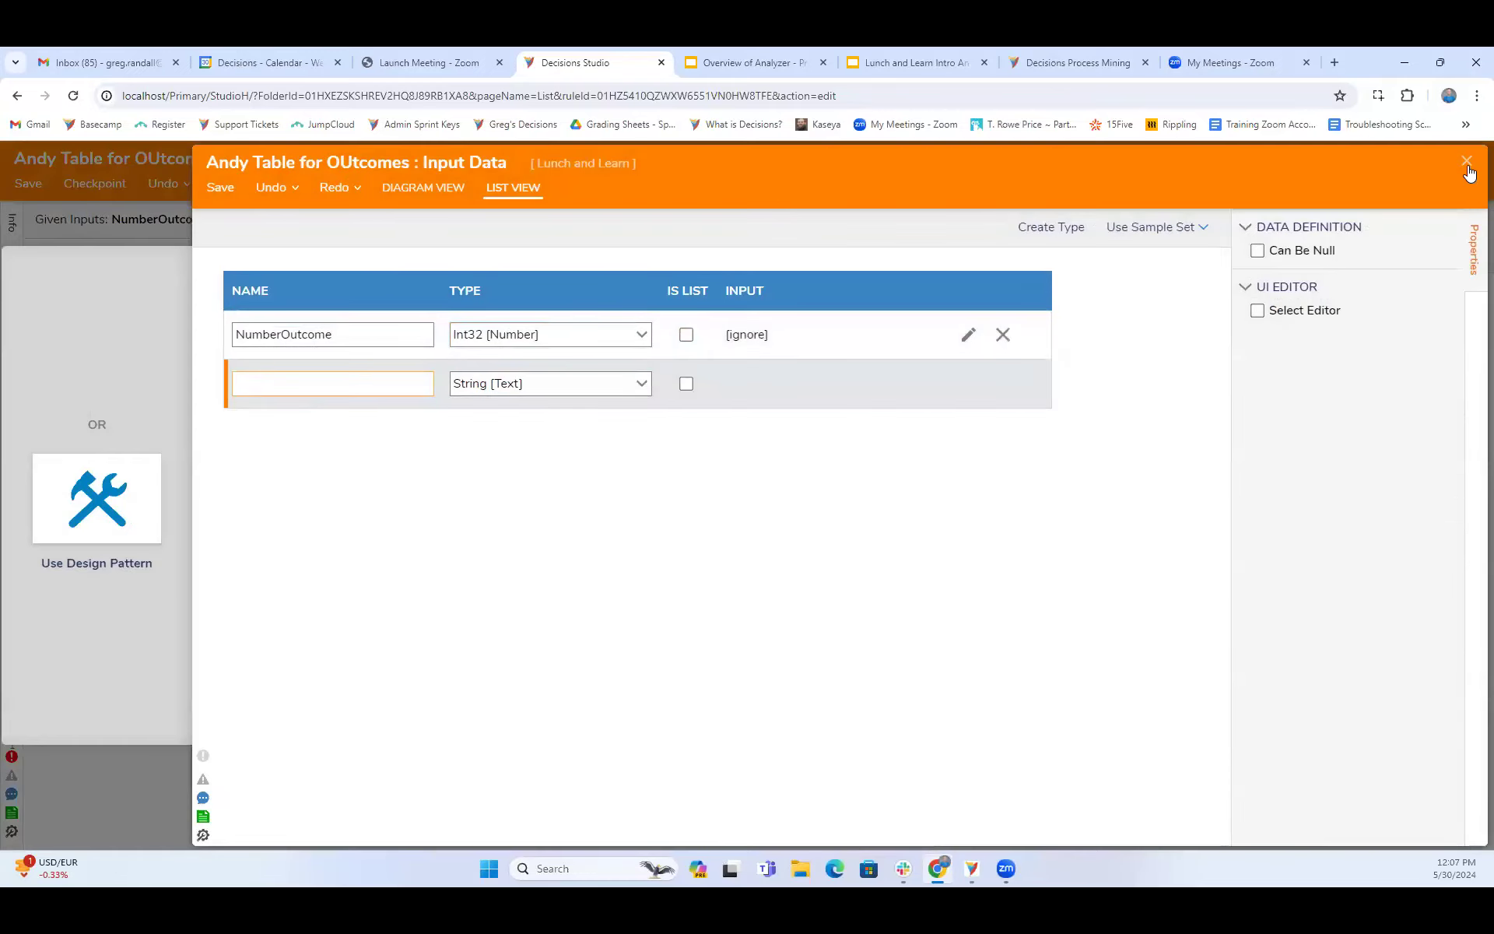
click(639, 334)
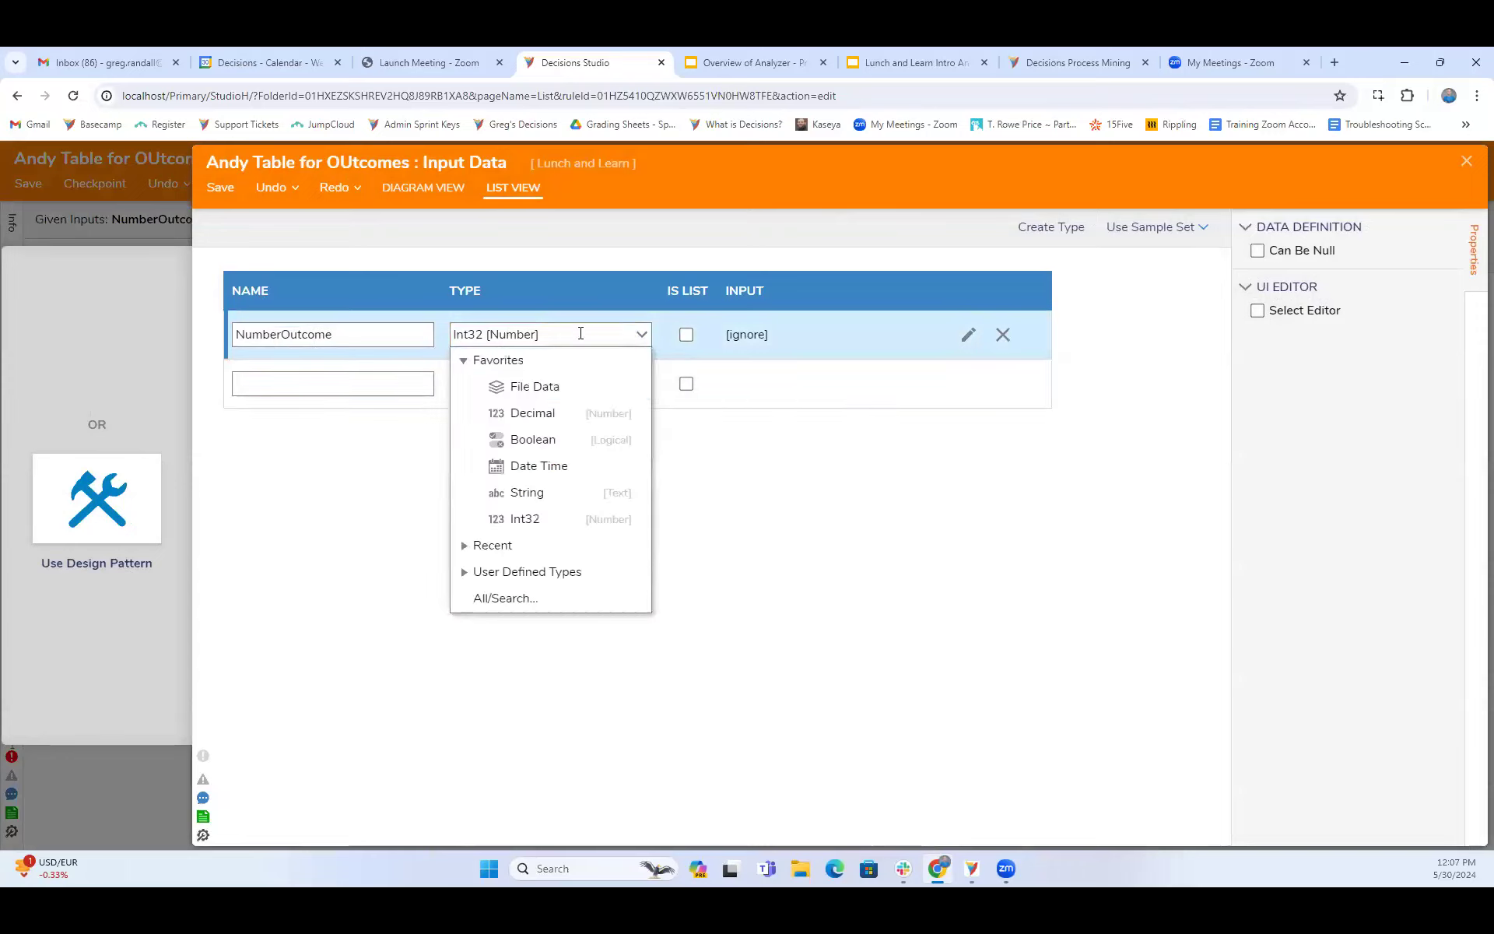
click(527, 498)
click(1466, 166)
click(968, 535)
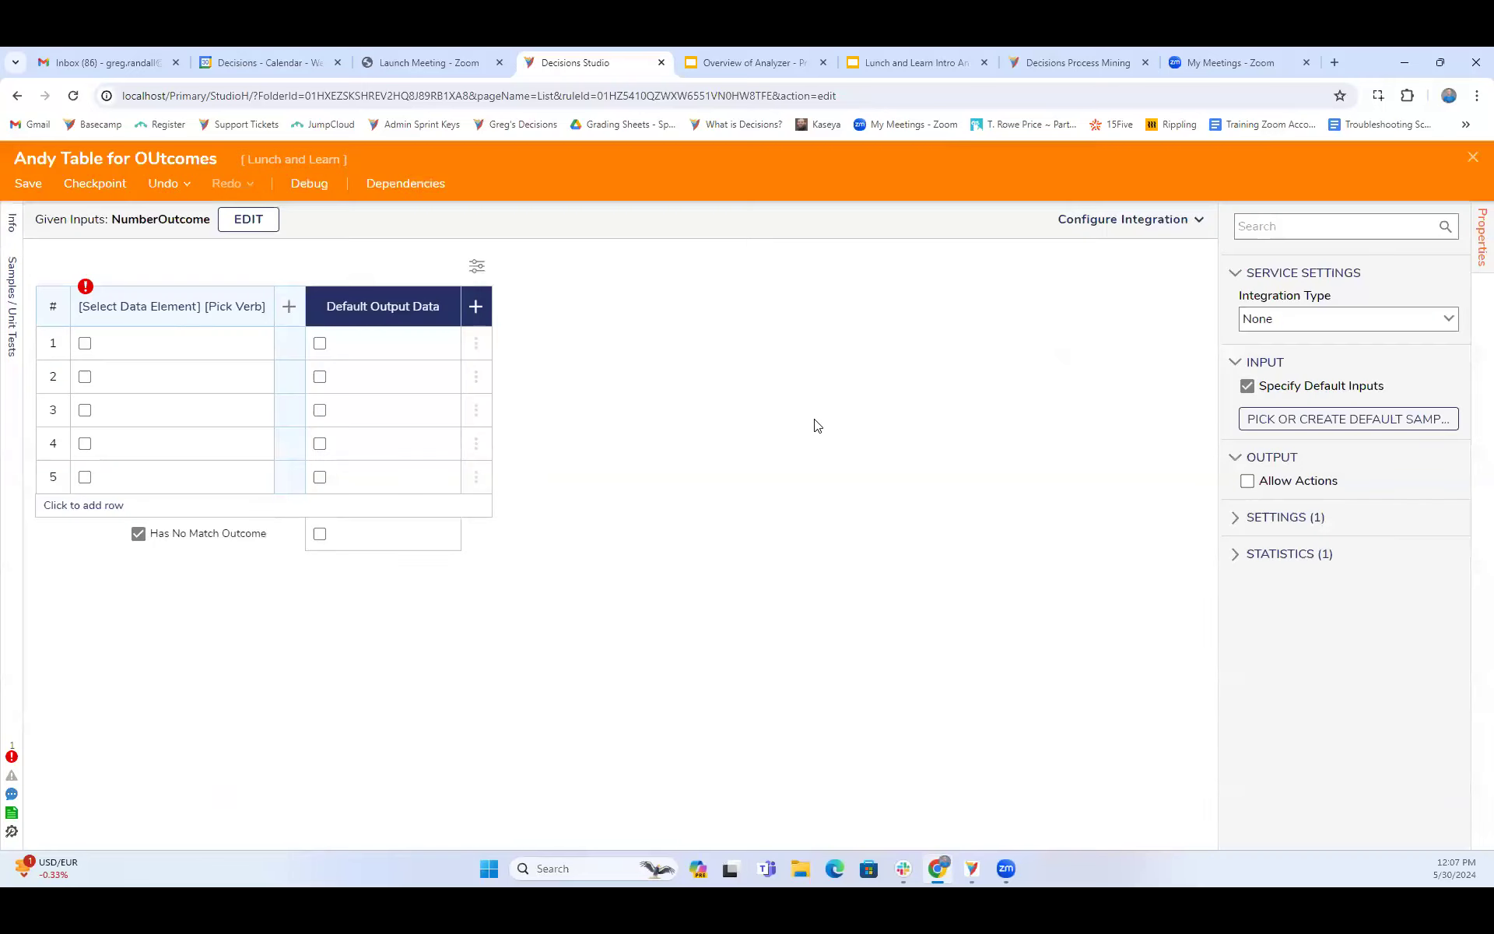
- Set the truth table's condition column to NumberOutcome with the Equals rule
click(163, 308)
click(160, 483)
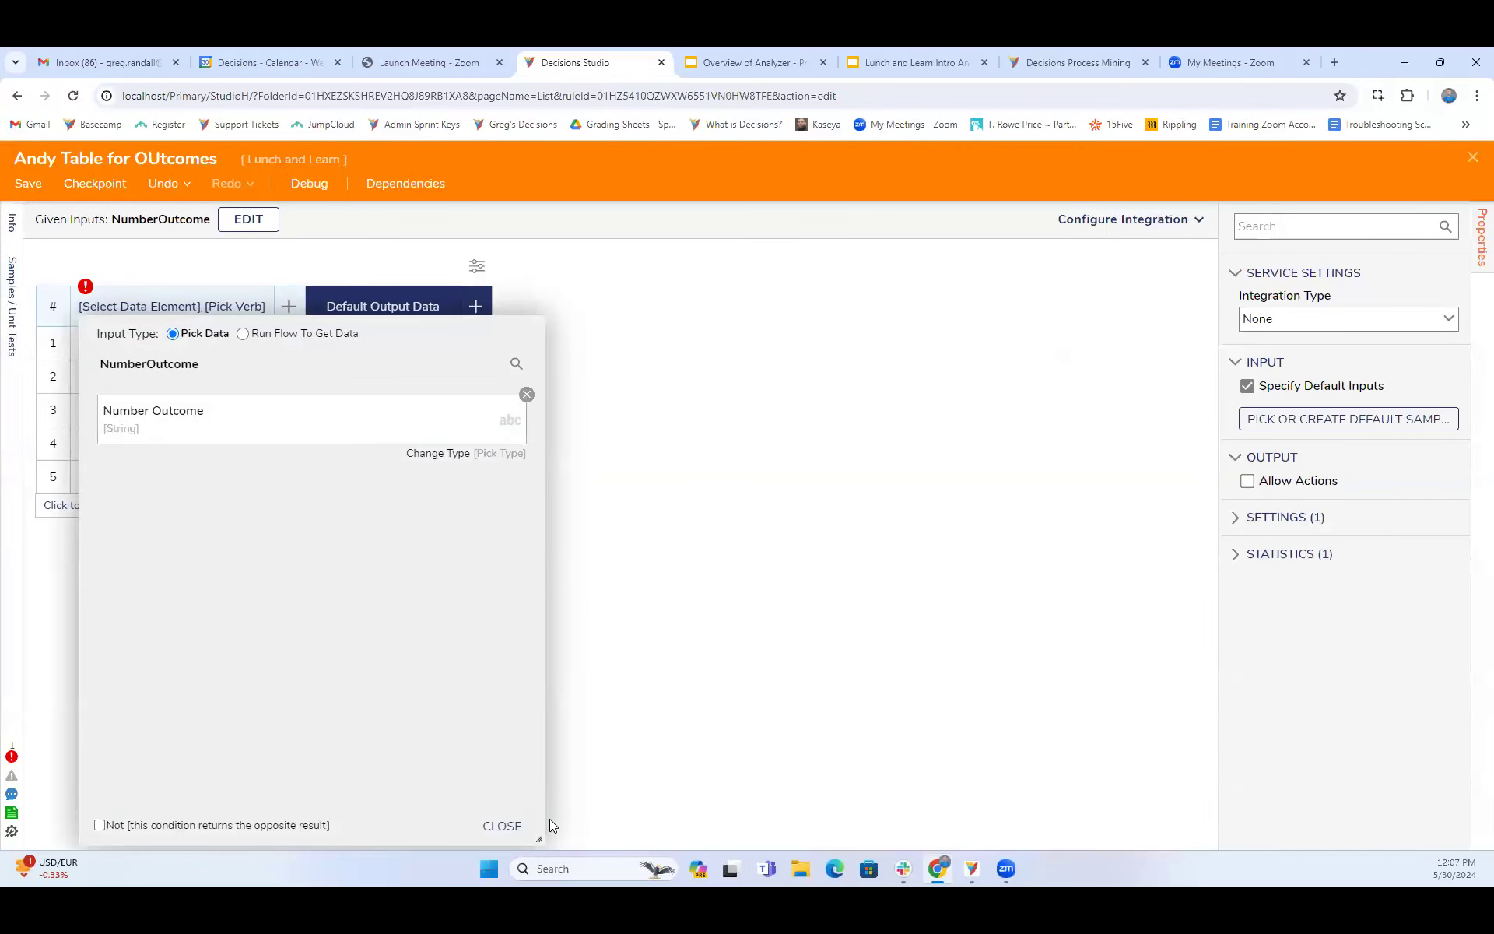
click(502, 826)
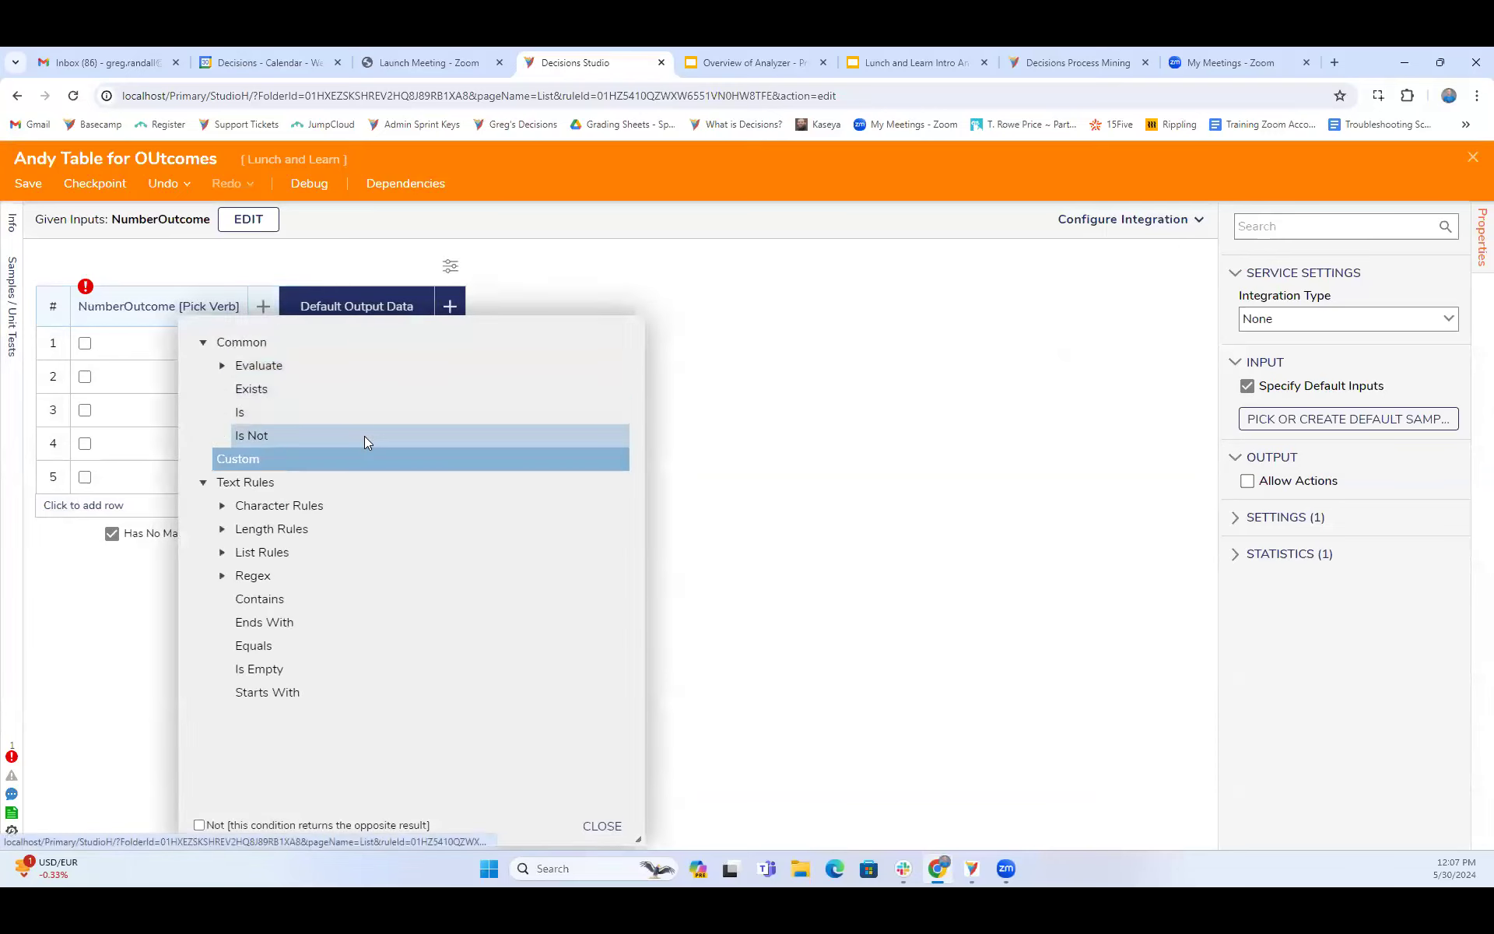
click(278, 648)
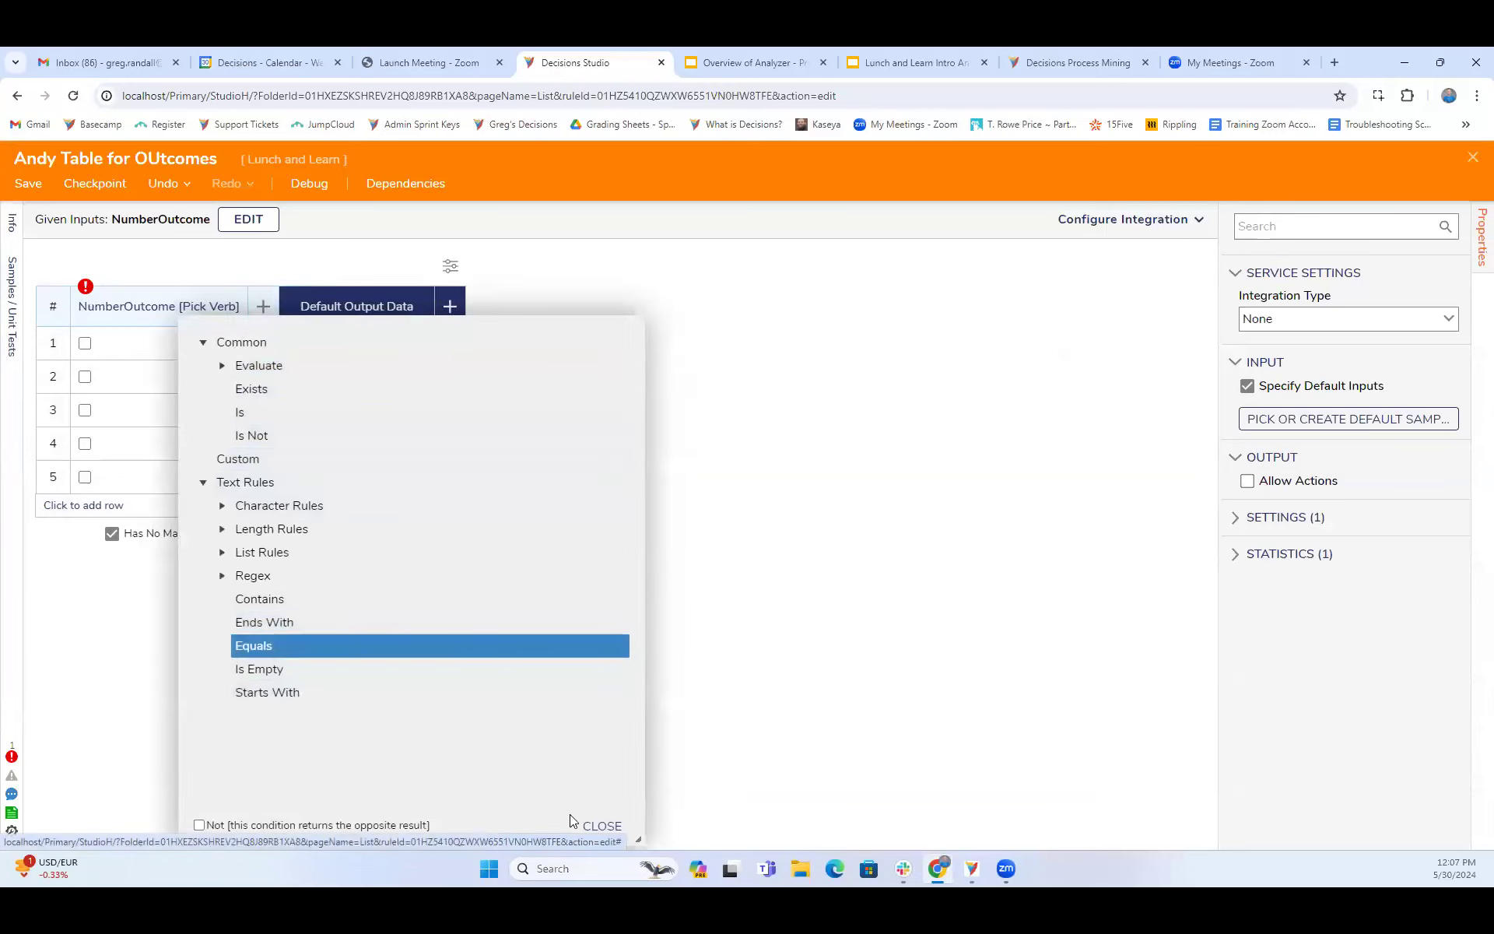
click(600, 826)
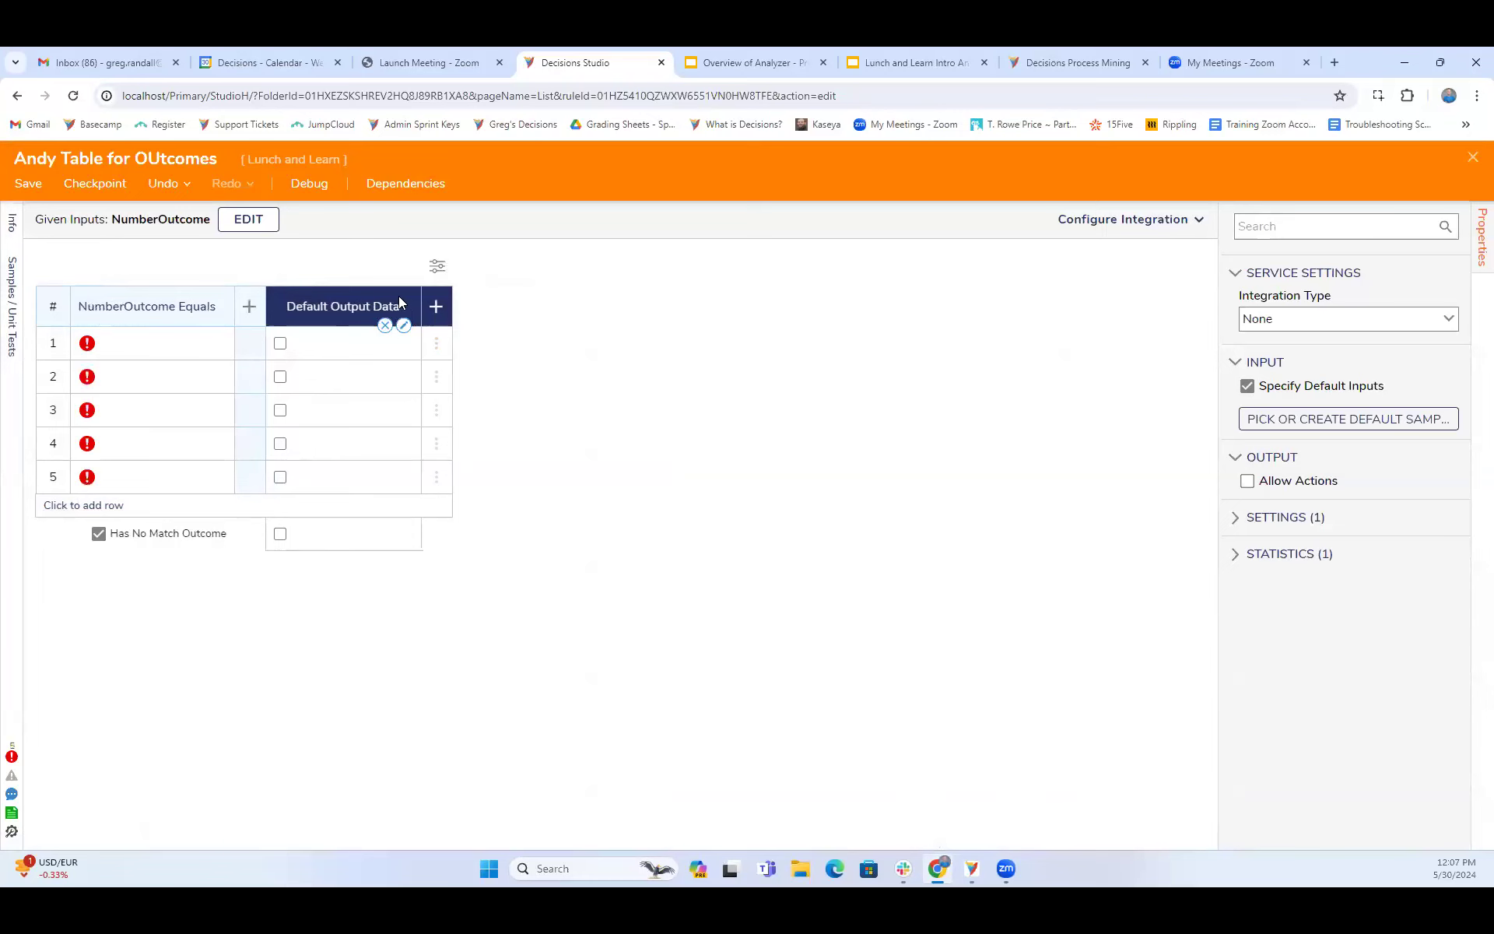
click(404, 325)
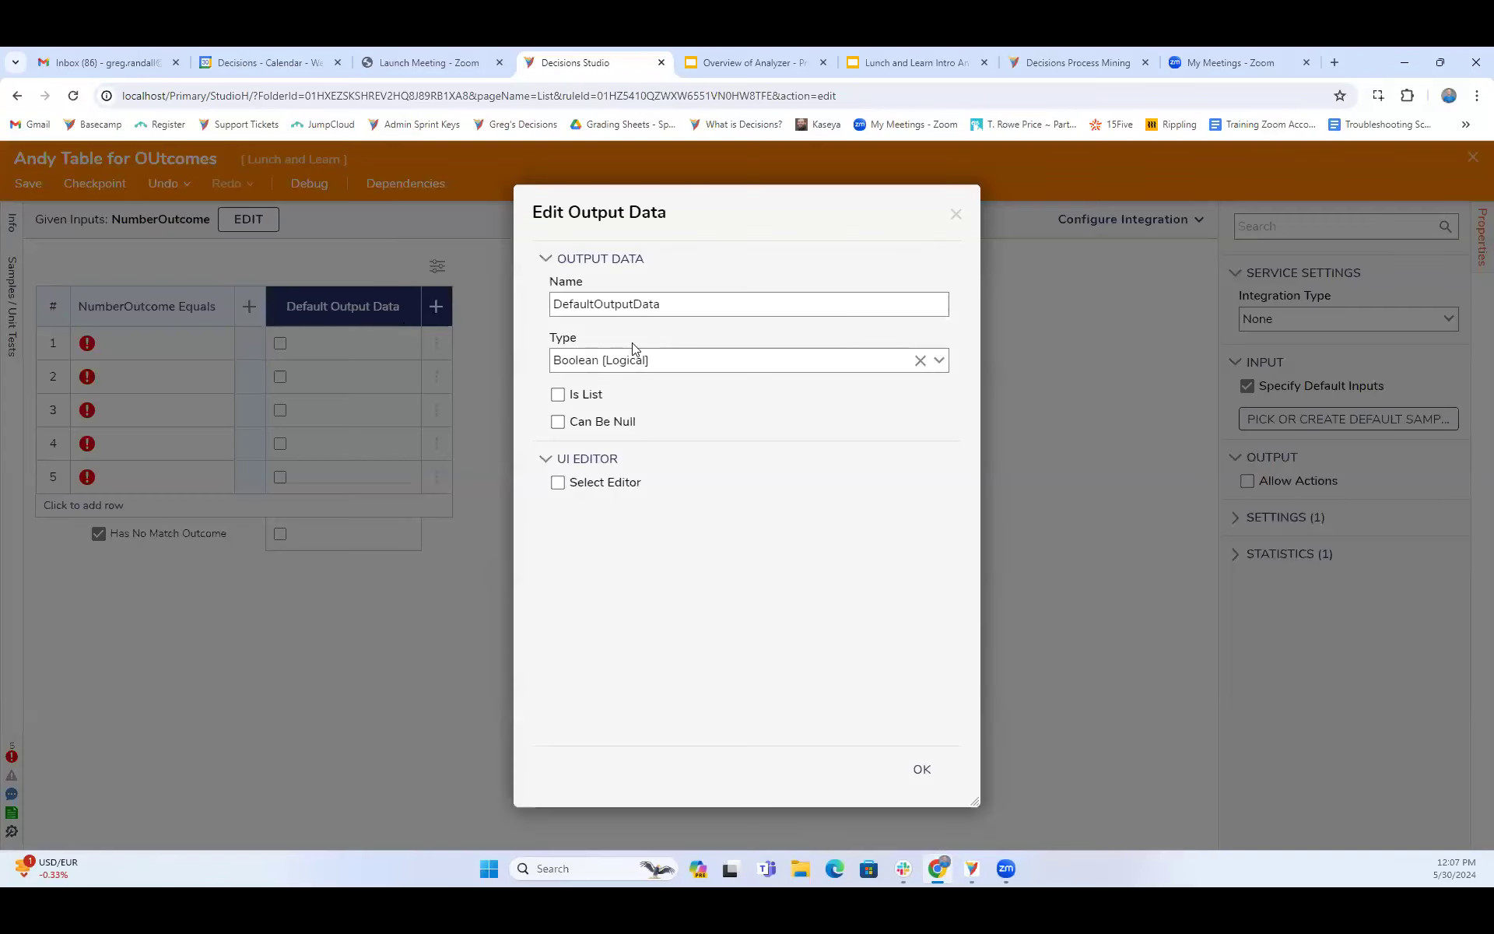
click(939, 360)
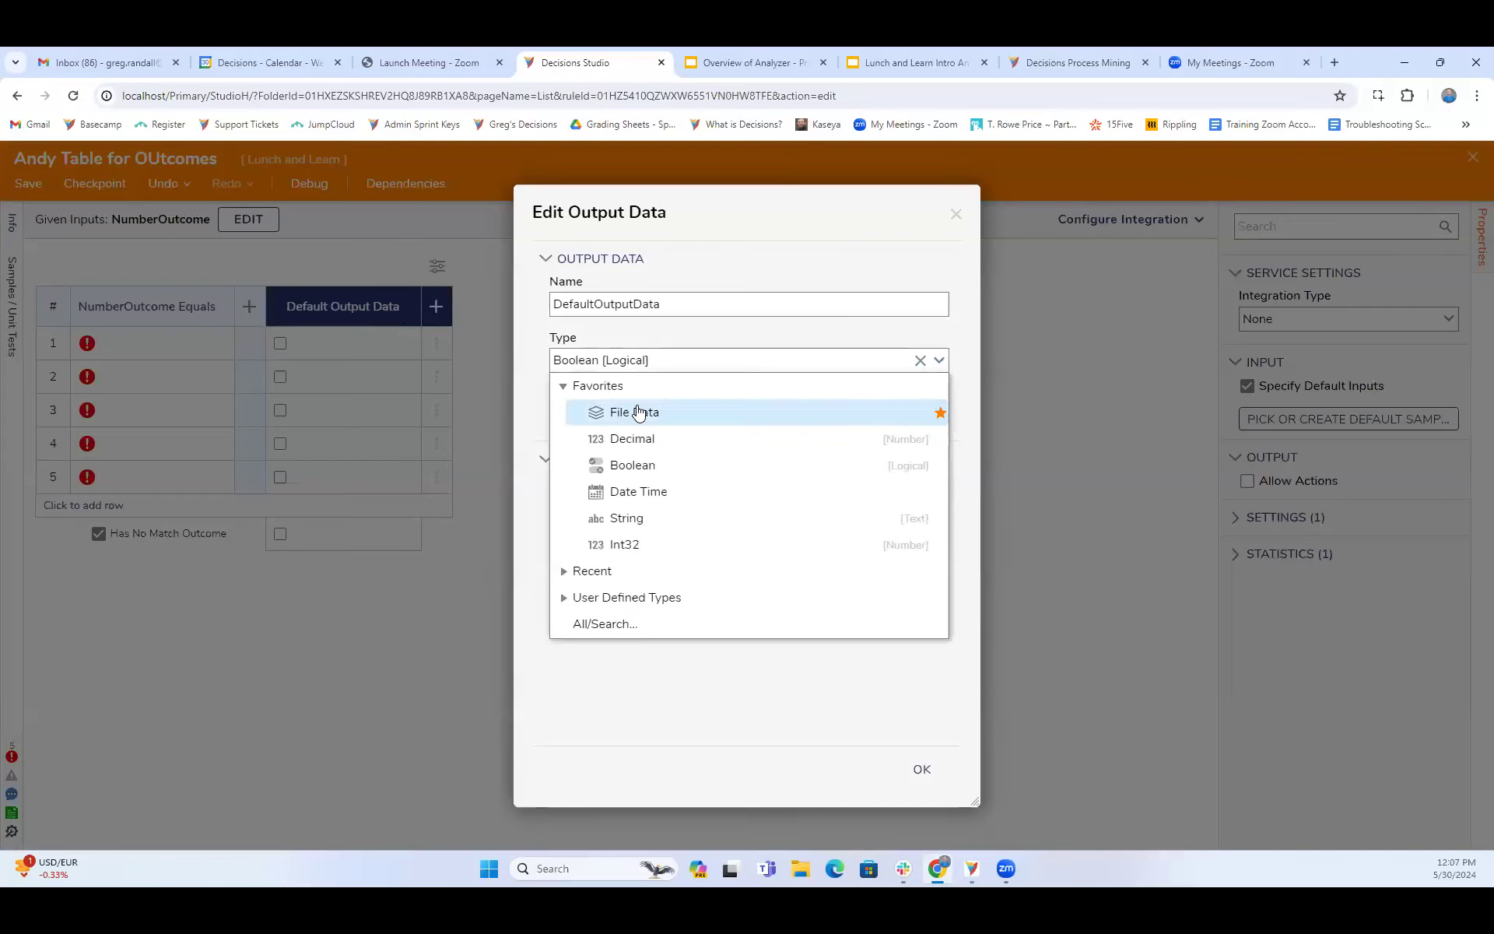
click(637, 522)
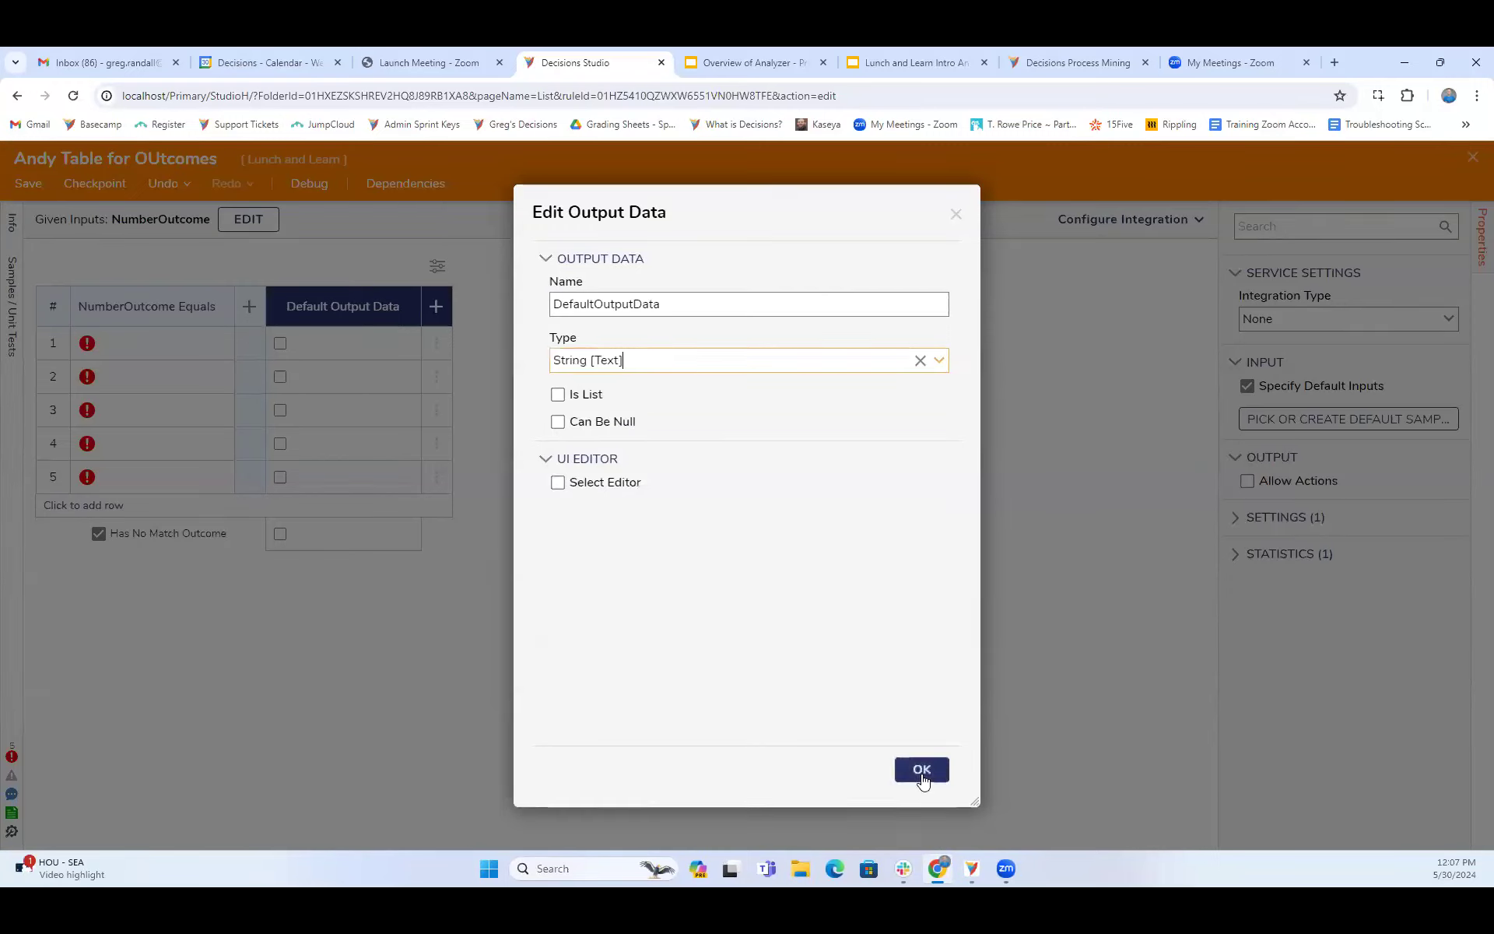
click(957, 215)
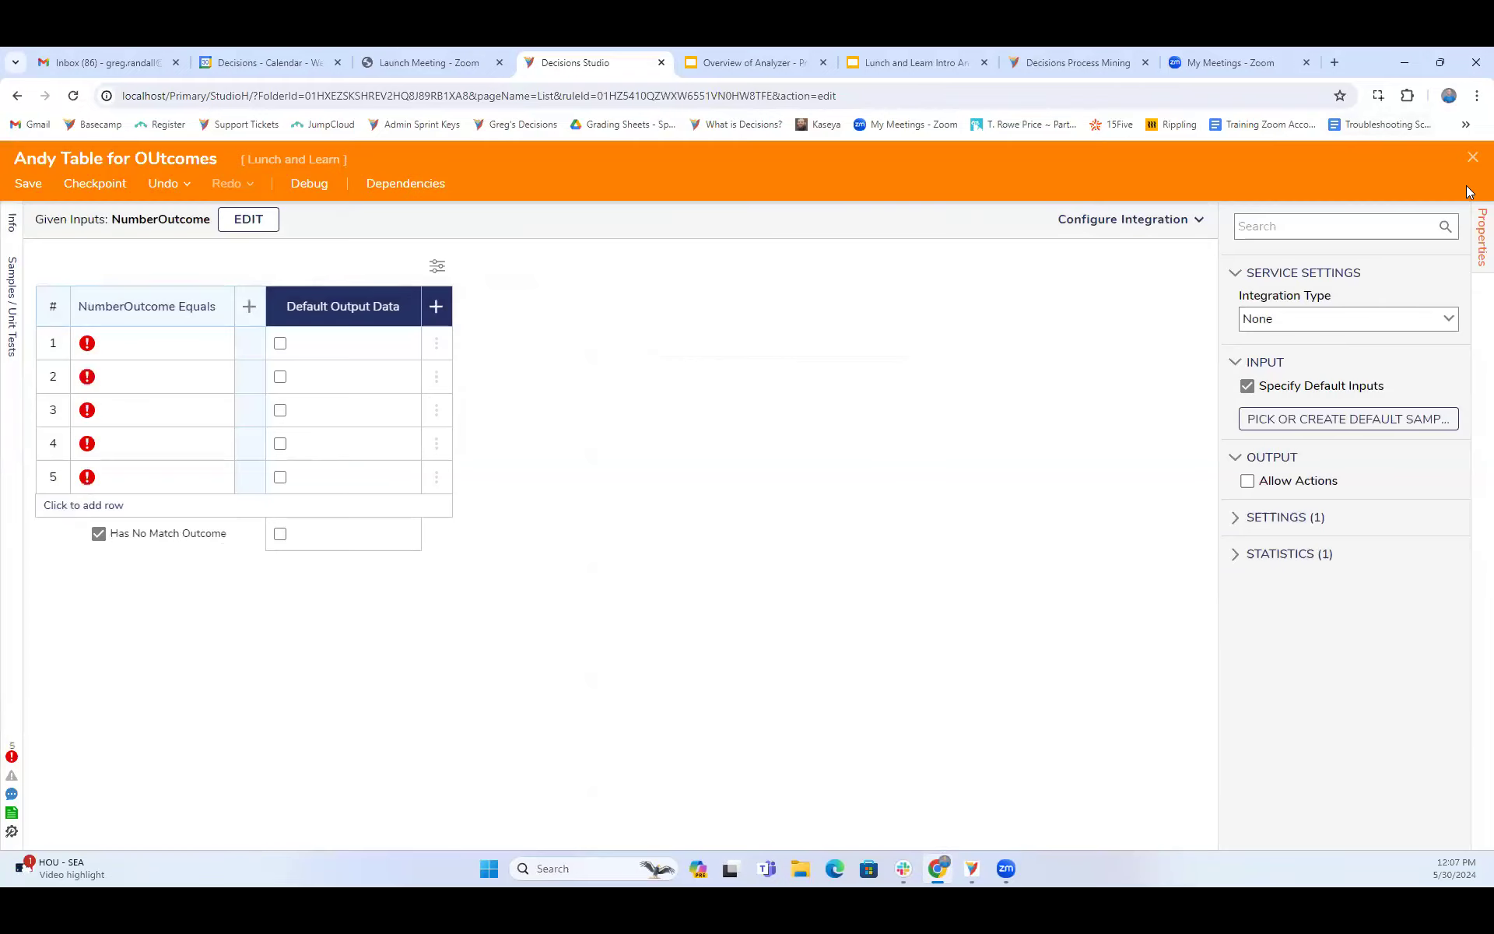
- Save the truth table and close it to return to the flow
click(28, 185)
click(949, 578)
click(1473, 158)
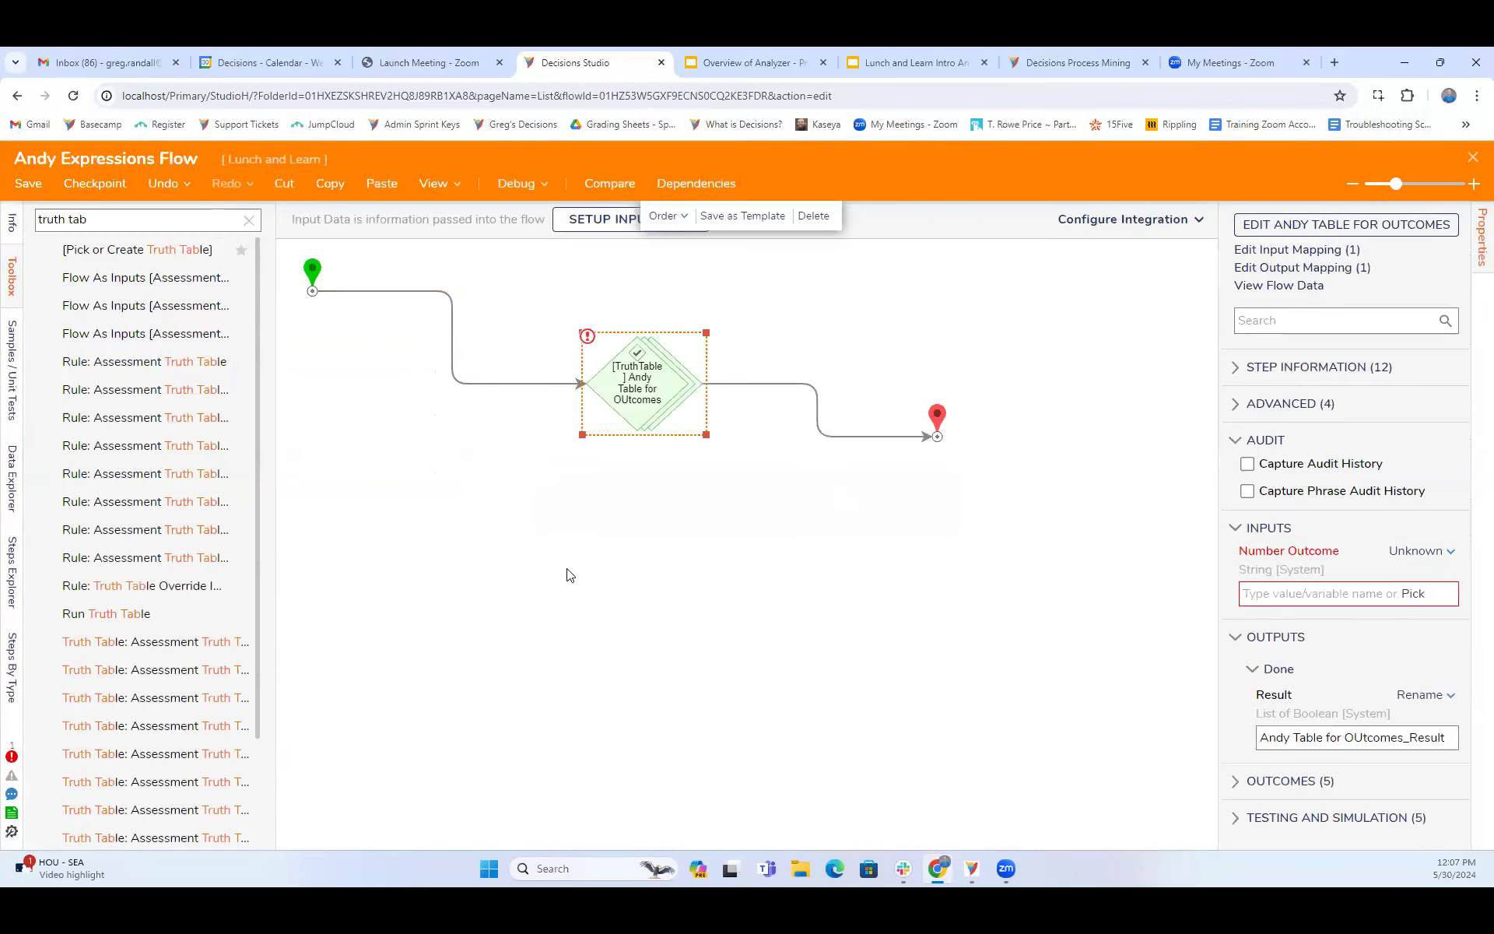
- Insert a String Match Step between the start and the truth table step, and space the steps apart
click(248, 220)
click(147, 225)
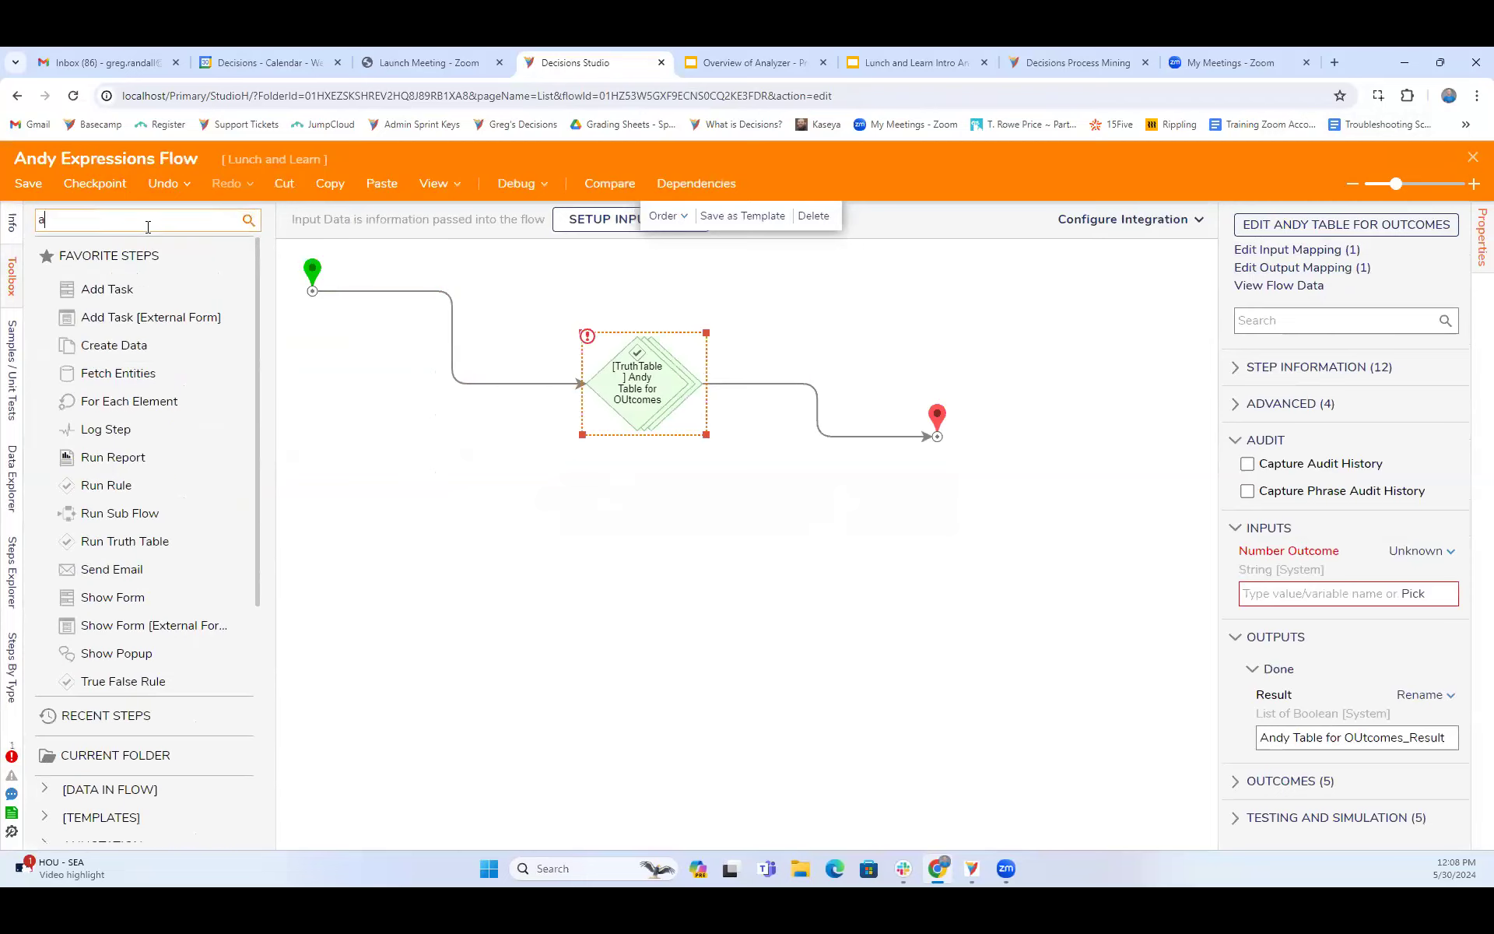
text(string match)
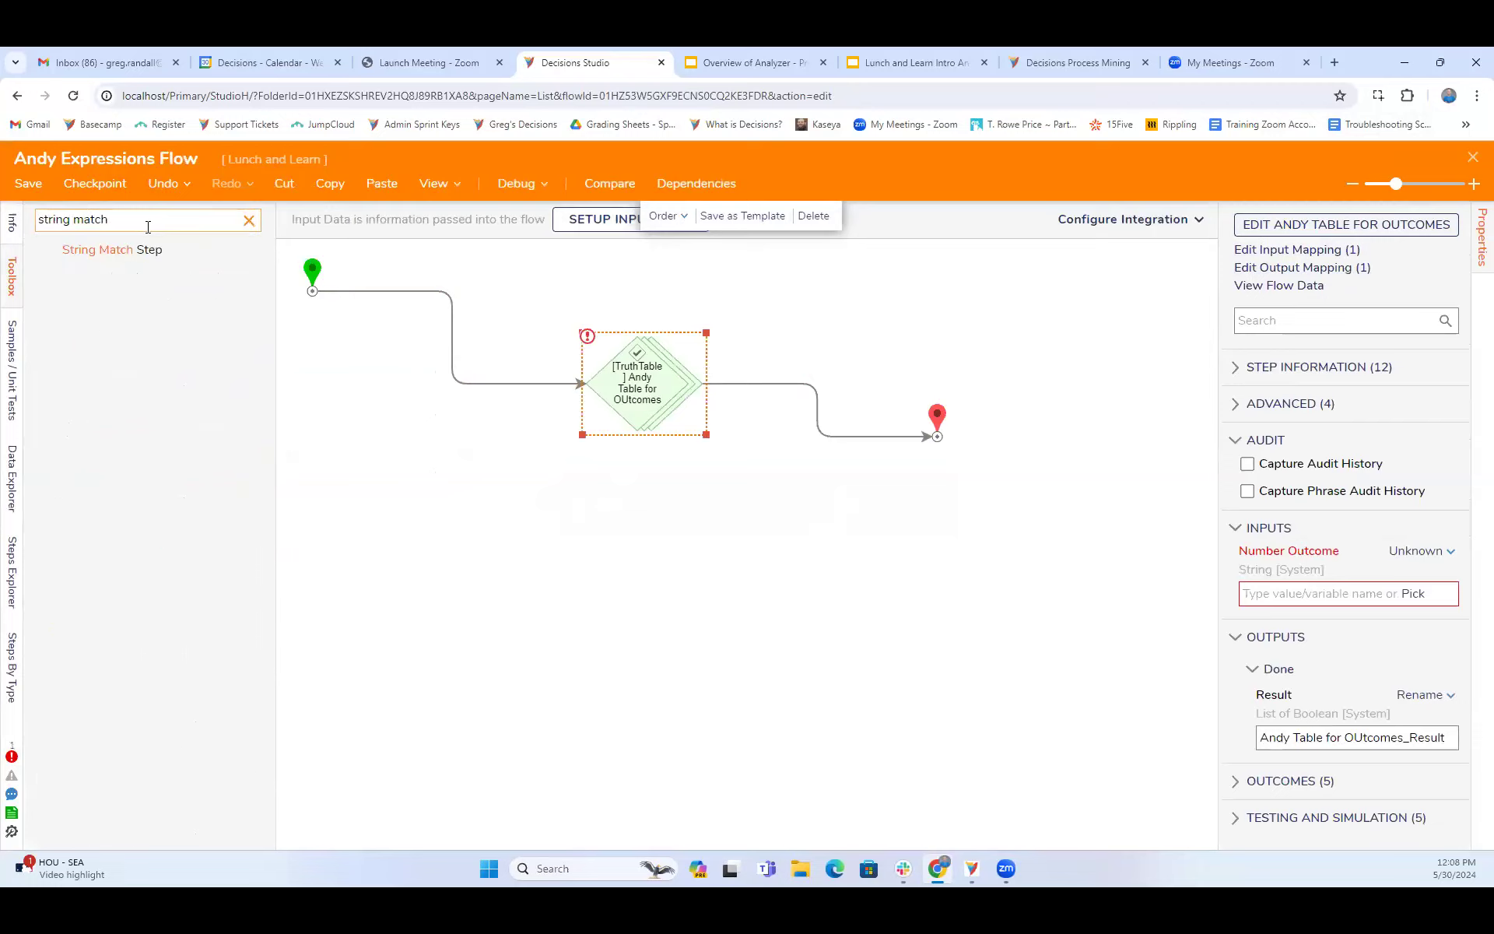
drag(133, 248, 450, 330)
drag(663, 400, 796, 414)
drag(439, 337, 532, 350)
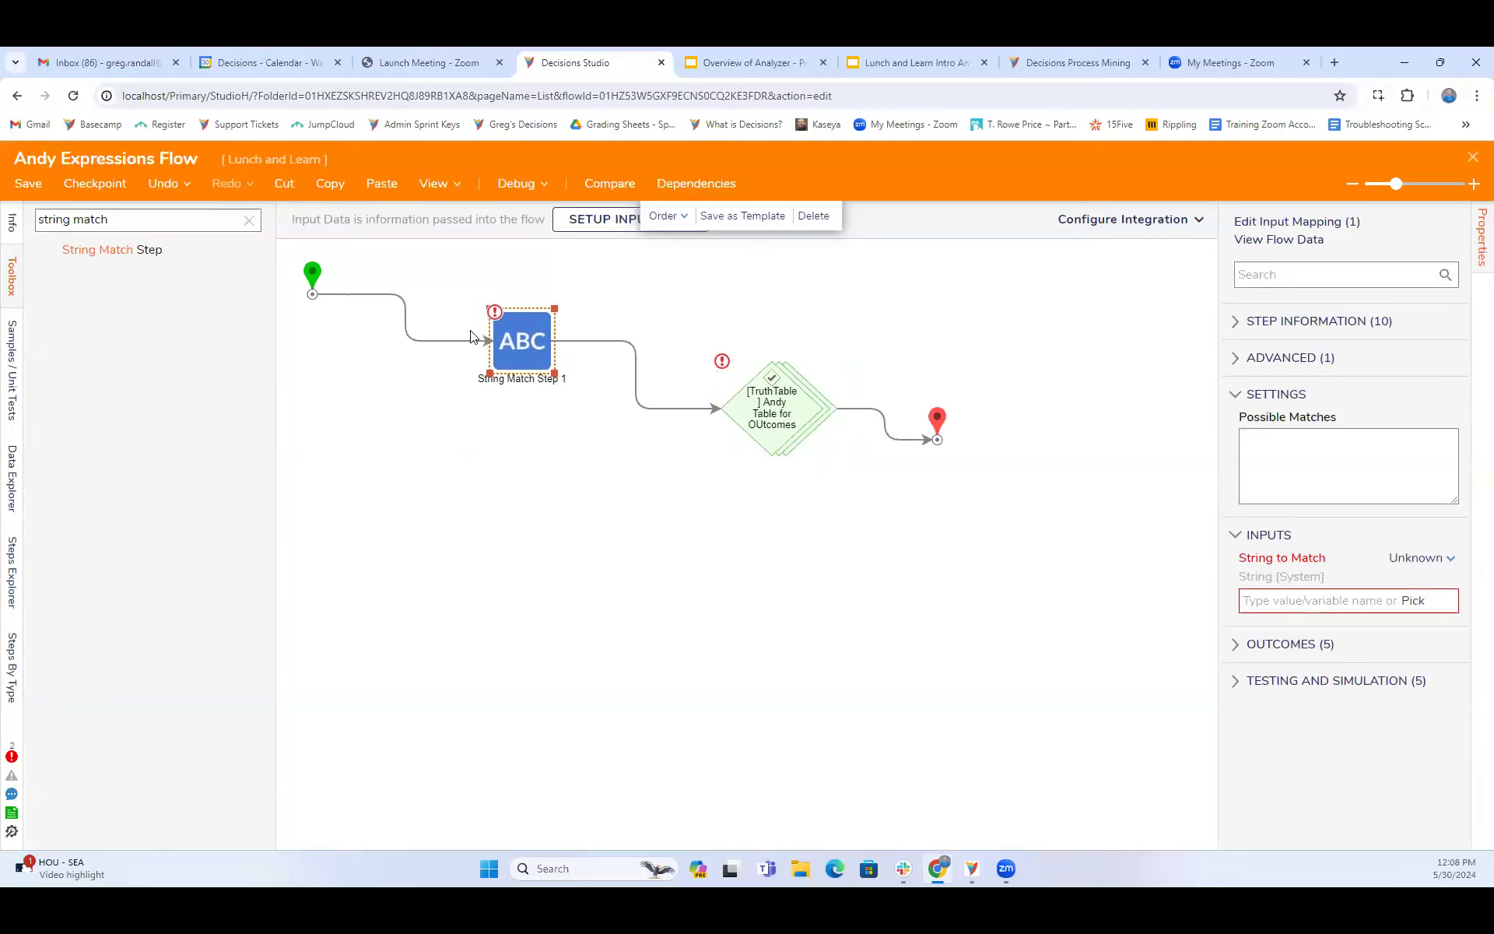
- Set the String Match step's possible matches to 1, 2, 3, 4, 5, 6 and 7, each on its own line
click(1301, 442)
text(1)
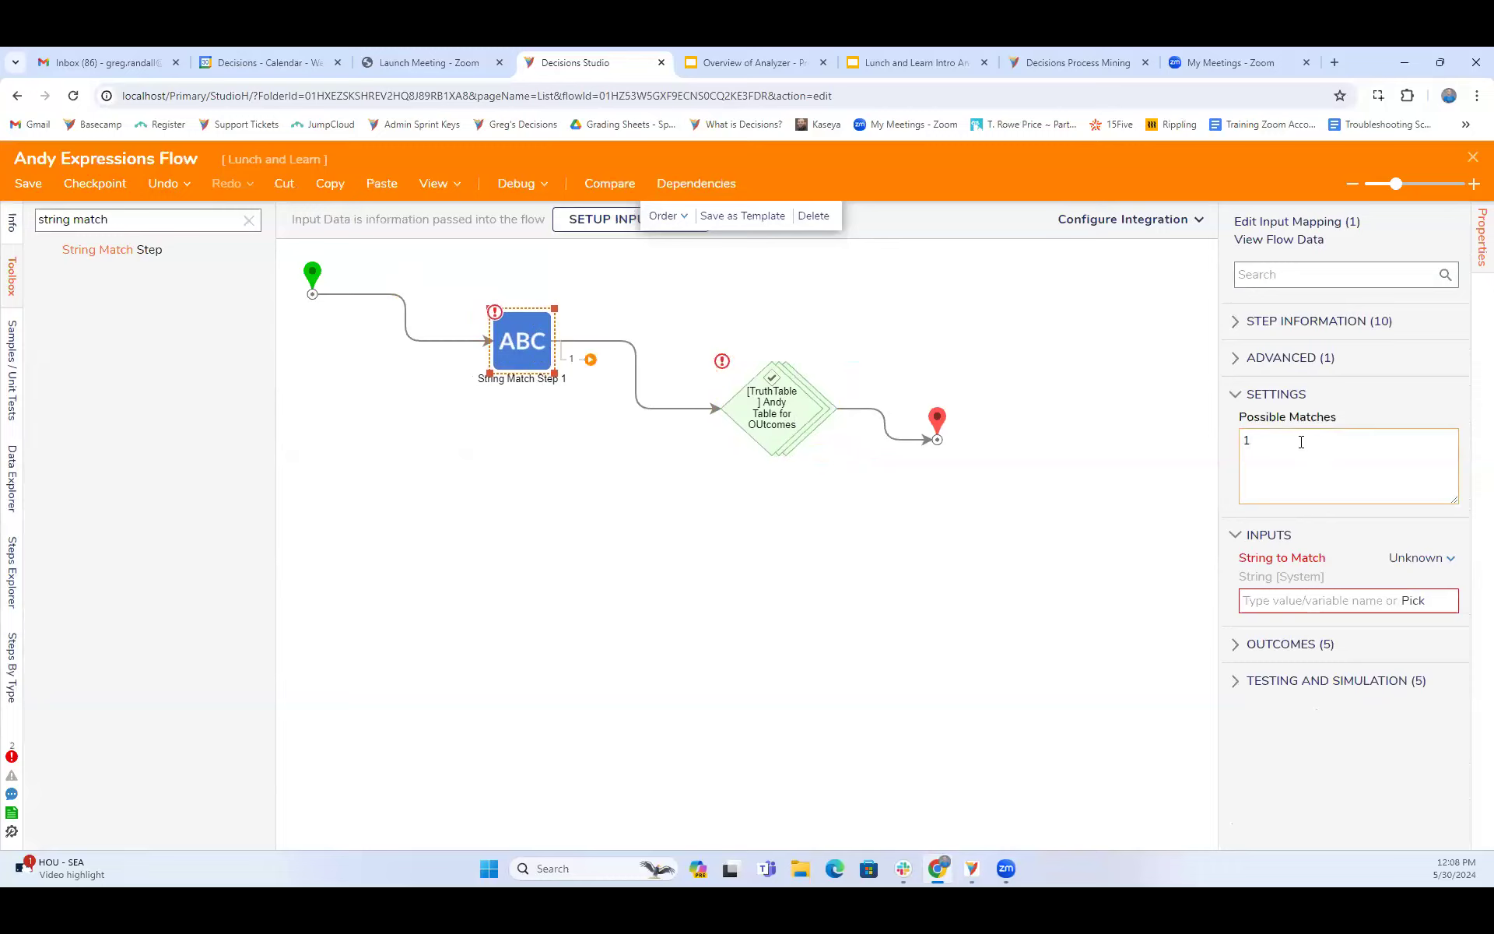
key(Return)
text(2 2)
key(BackSpace)
text(3)
key(Return)
text(4)
key(Return)
text(5)
key(Return)
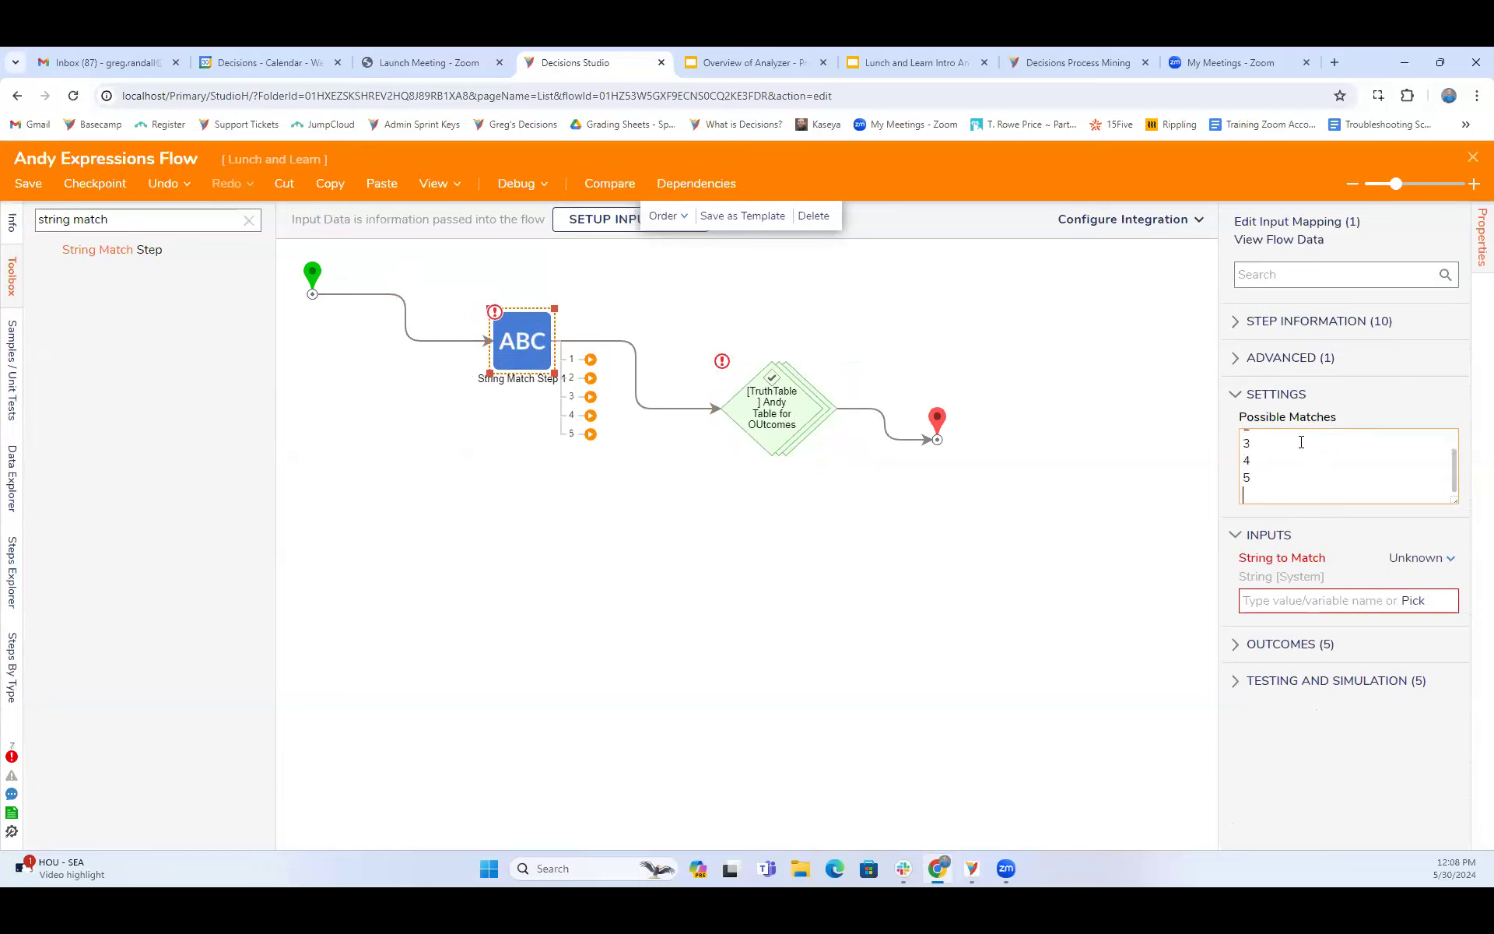
text(6)
key(Return)
text(7)
click(1417, 558)
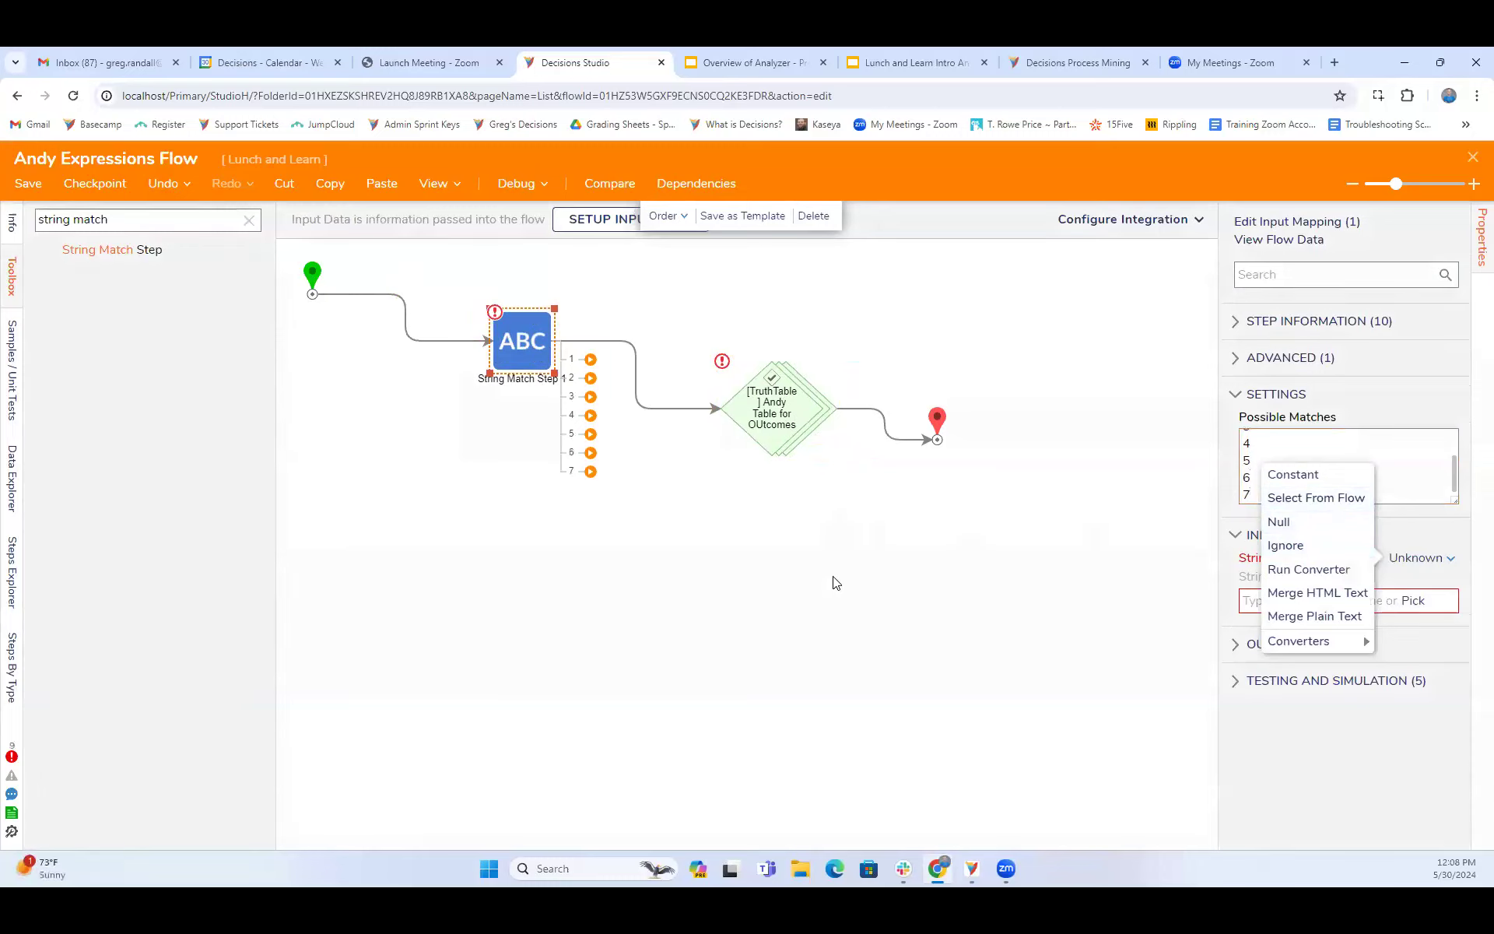
click(1009, 589)
- Move the String Match step lower on the canvas and detach its outgoing path from the truth table
drag(520, 342, 498, 422)
mouse_move(601, 453)
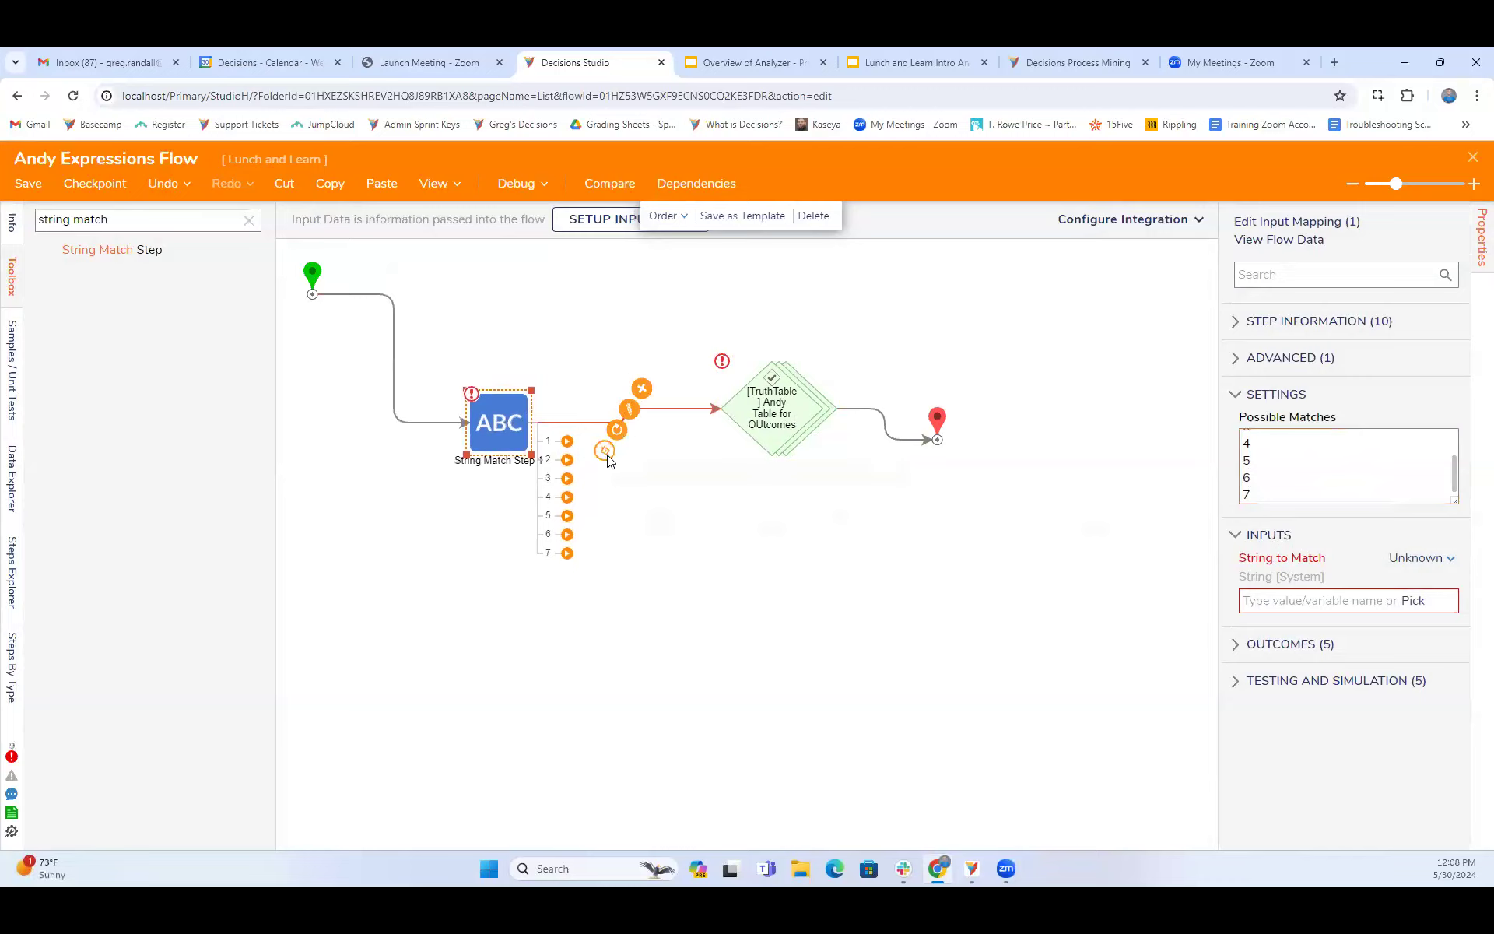
click(605, 452)
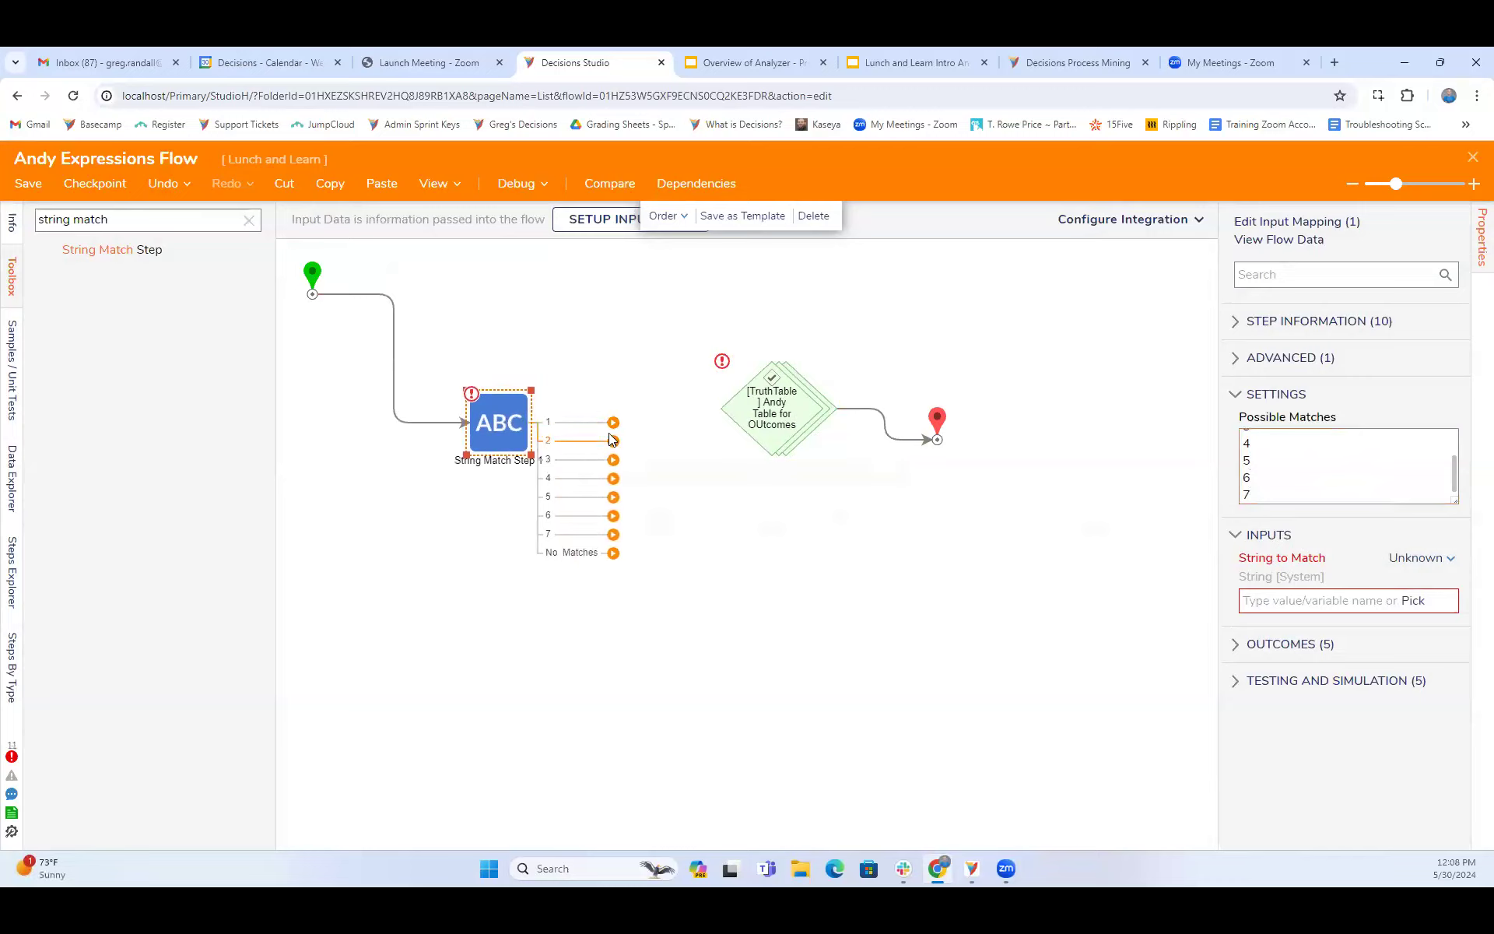
- Connect the String Match outcomes 1 and 2 to the truth table step and shift the truth table up slightly
click(795, 409)
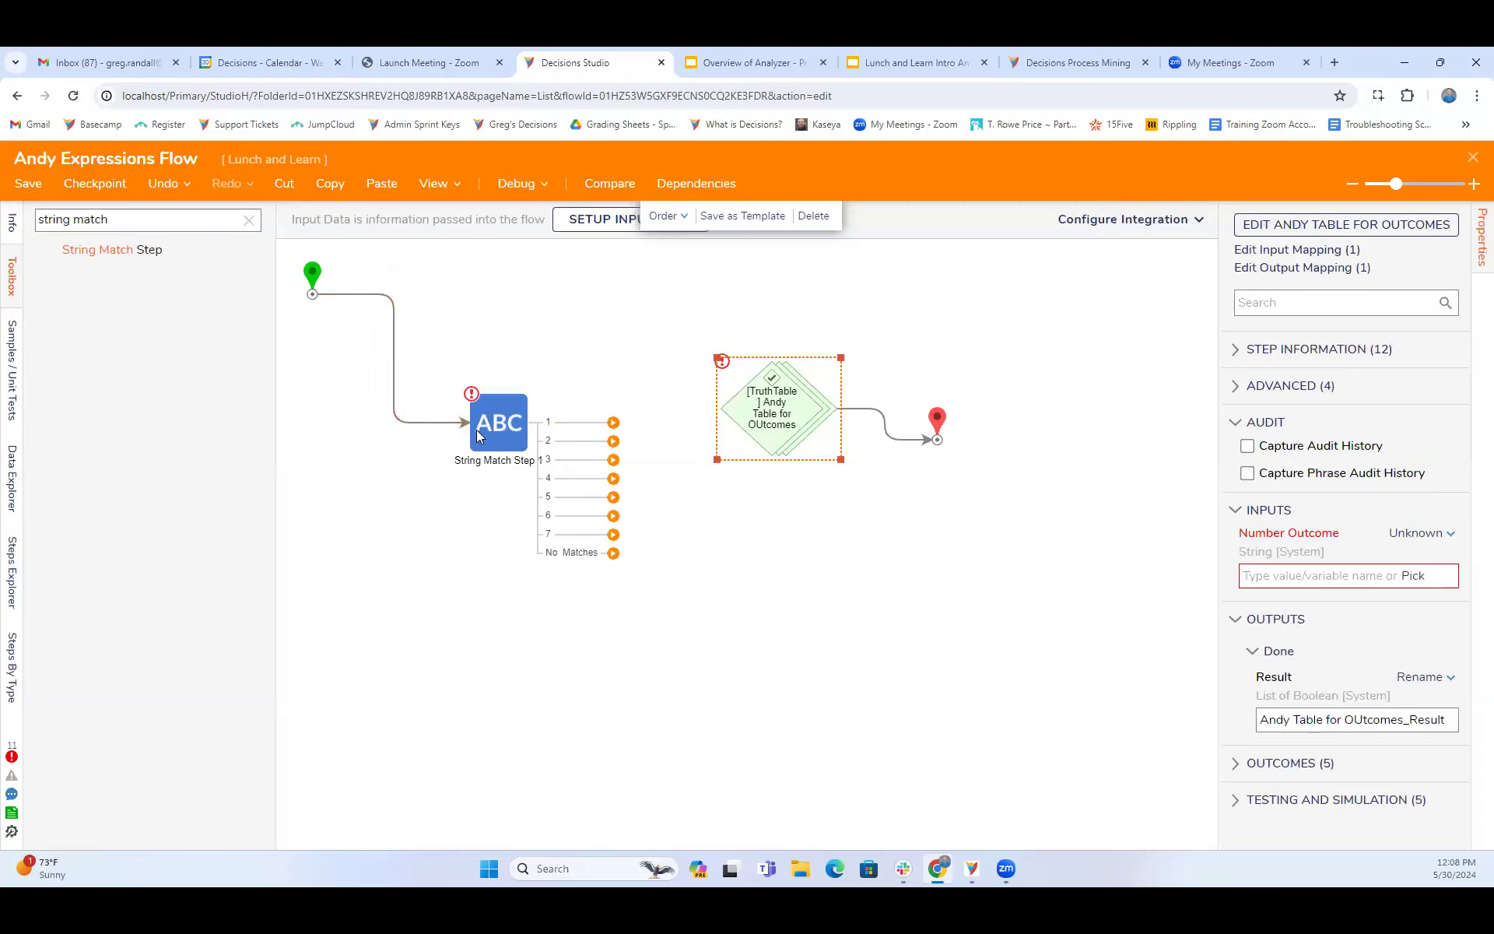
mouse_move(381, 344)
click(501, 428)
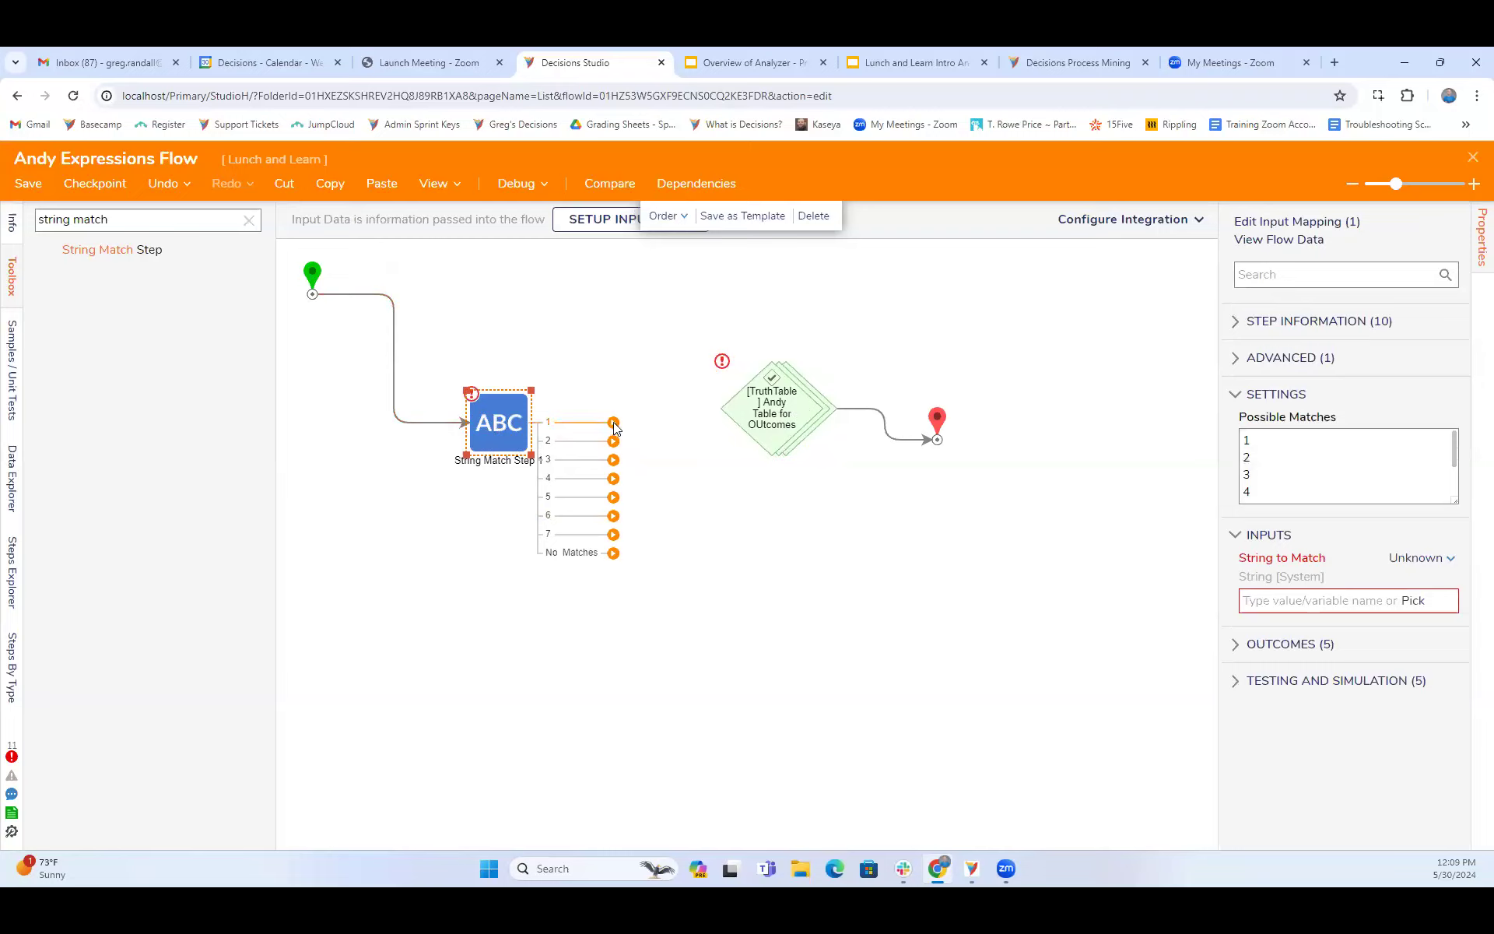
drag(614, 422, 770, 408)
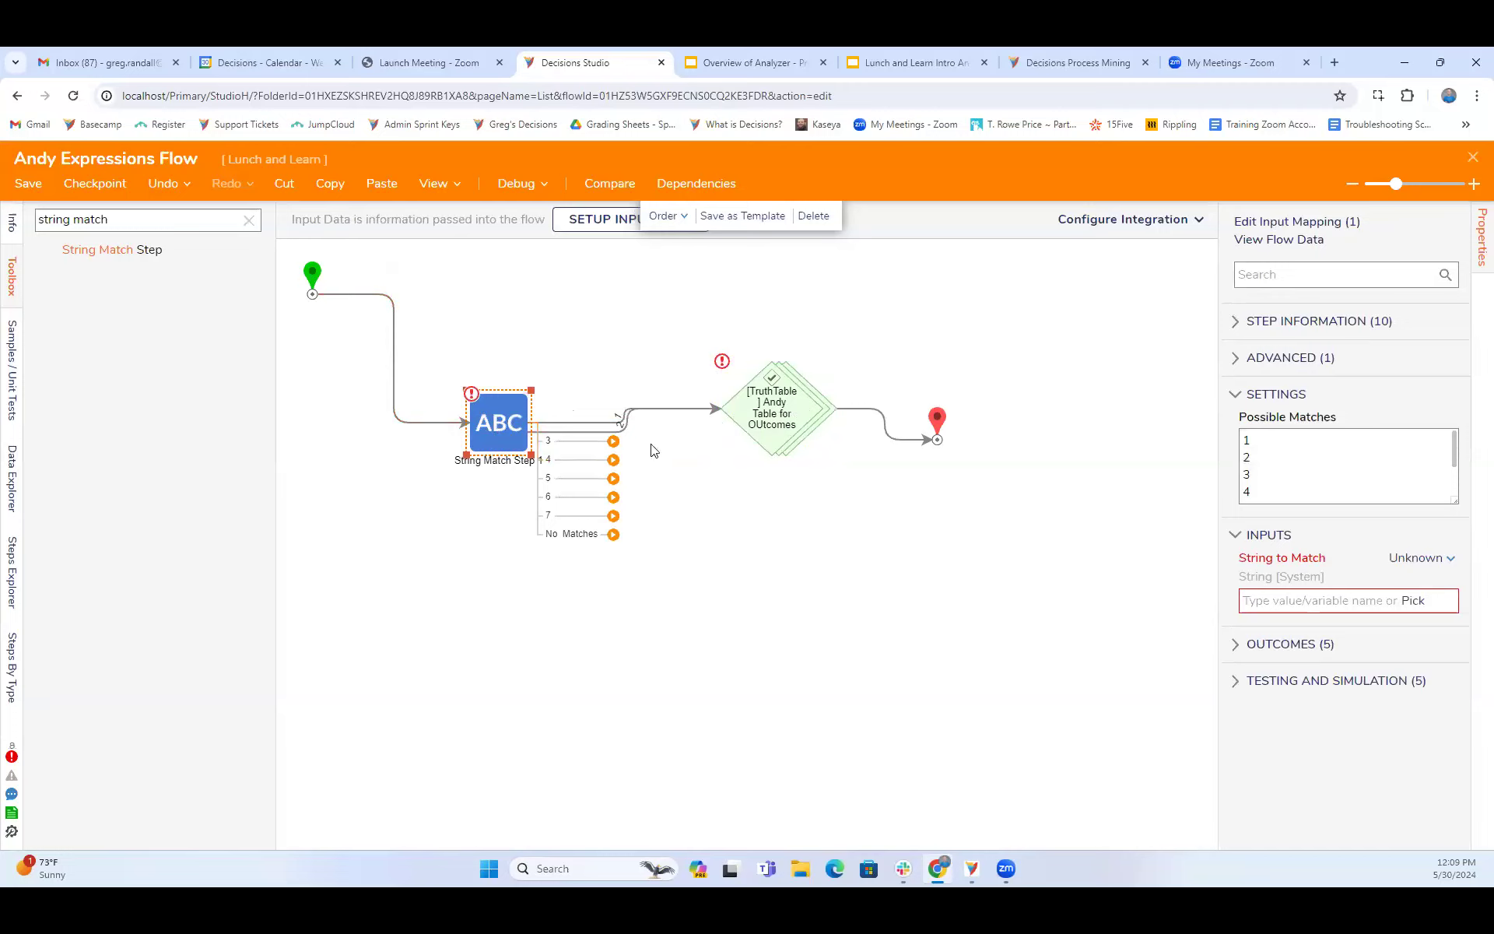
drag(773, 425, 742, 392)
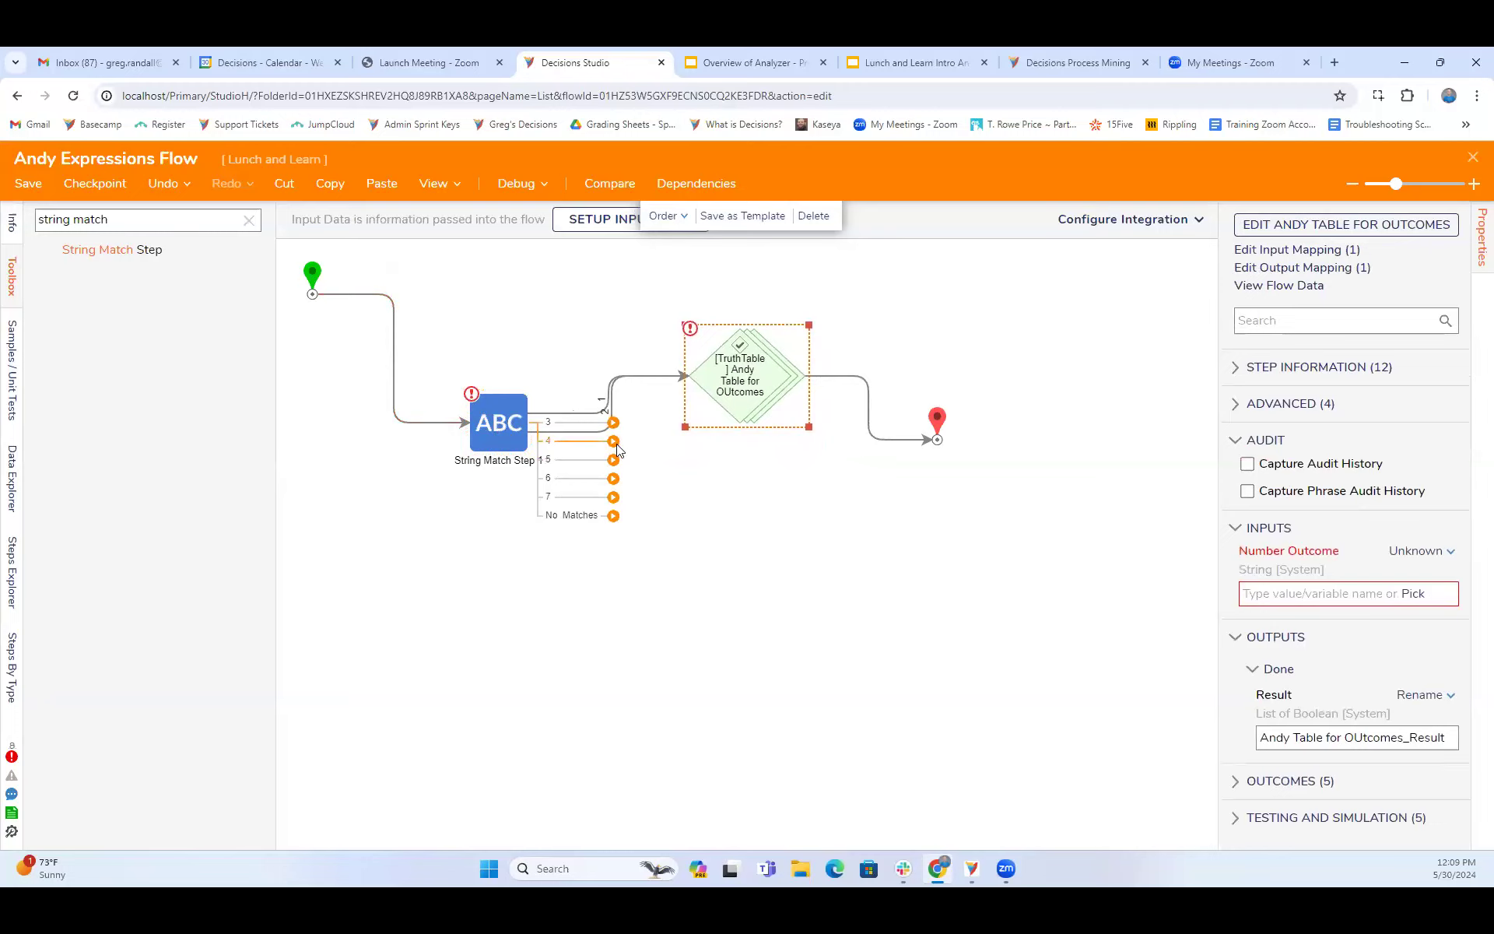
- Replace the possible matches 1 to 5 of the String Match step with Blue, Red, Black and Purple, and save the flow
click(483, 424)
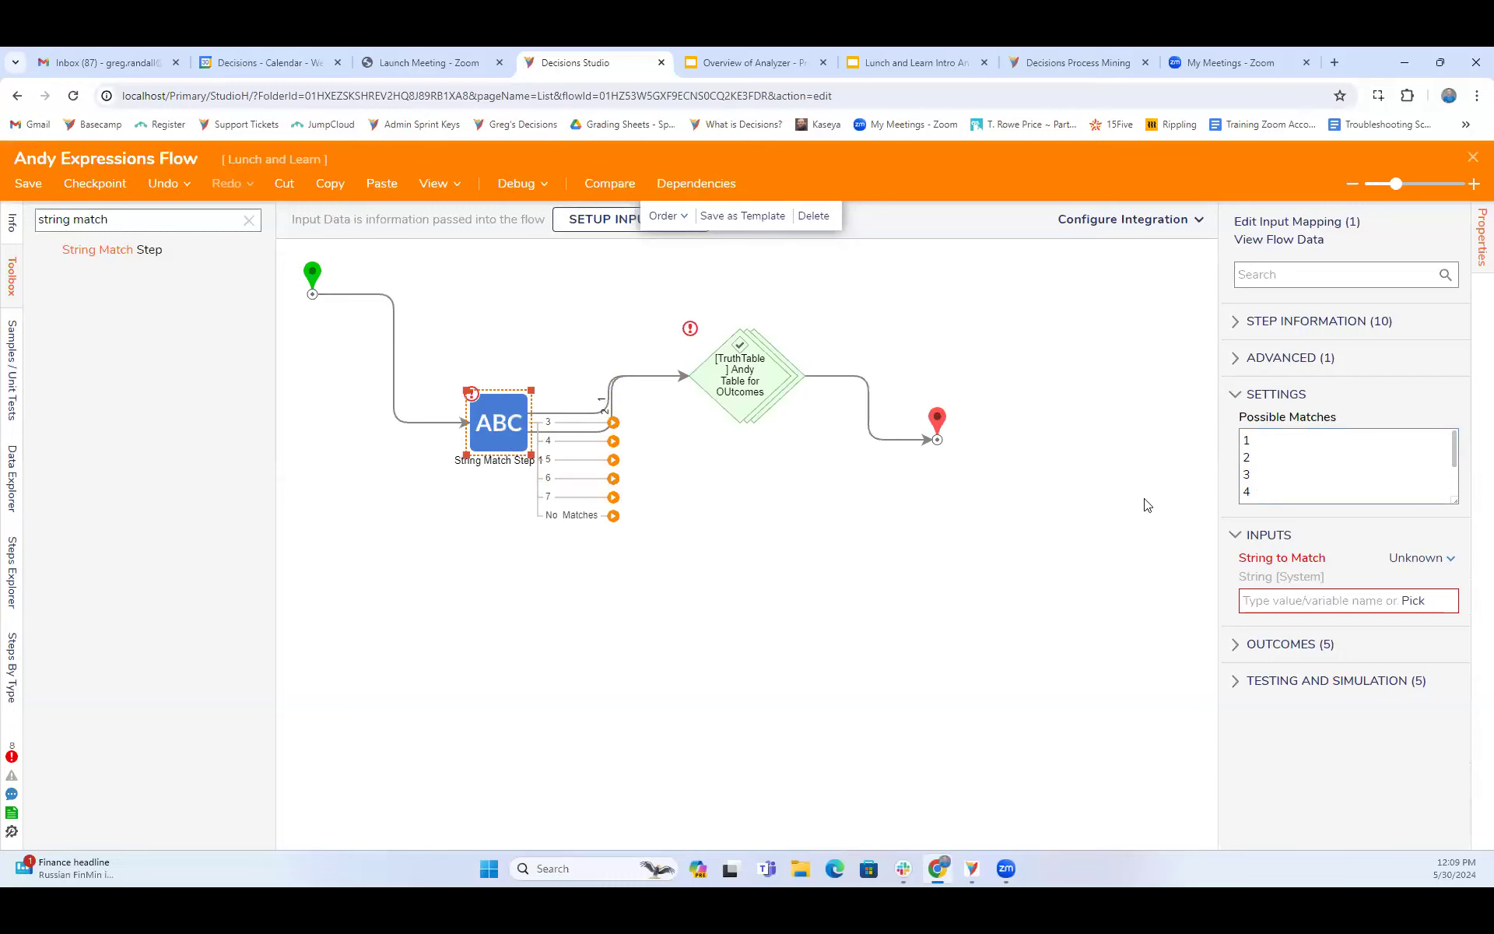
click(1264, 439)
key(BackSpace)
text(Blue)
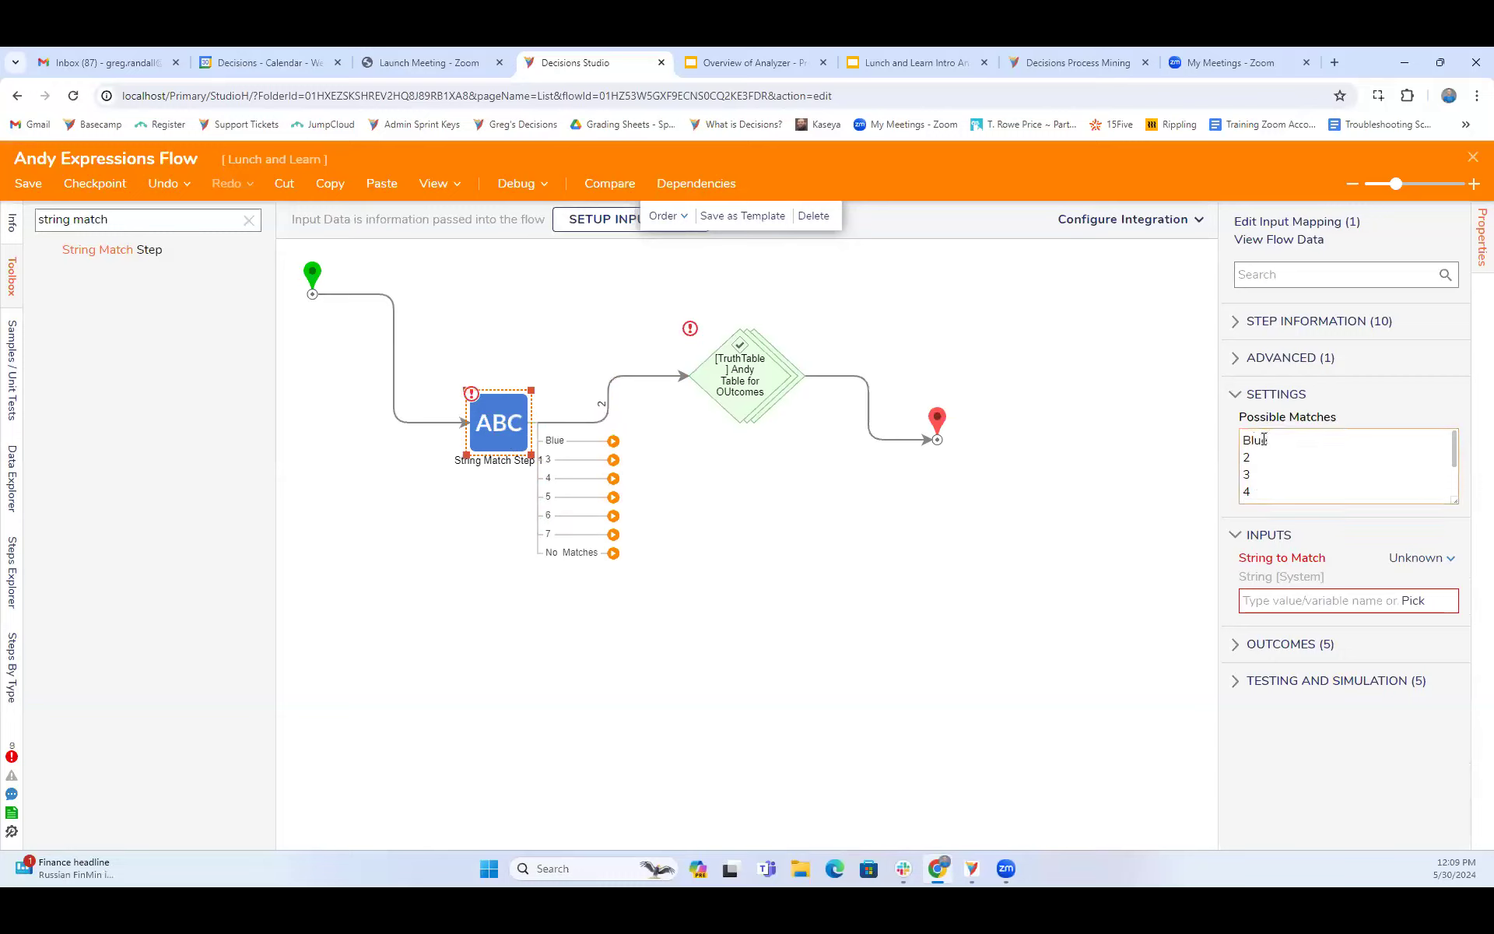
click(1254, 455)
key(BackSpace)
key(BackSpace)
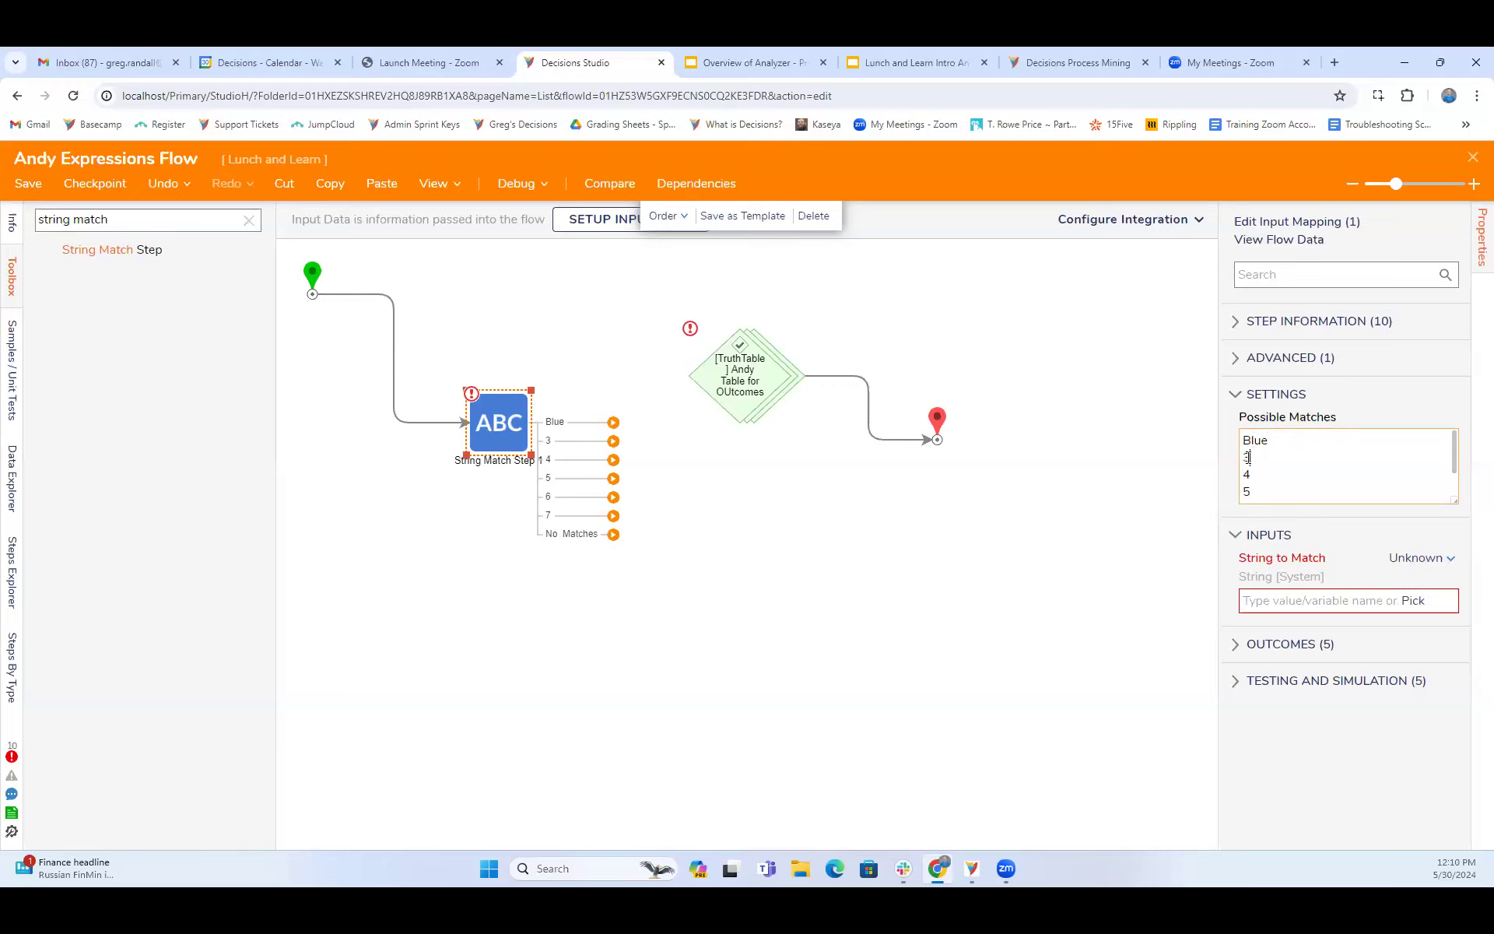
text(Red)
drag(1262, 472, 1223, 474)
text(Black)
drag(1260, 490, 1209, 486)
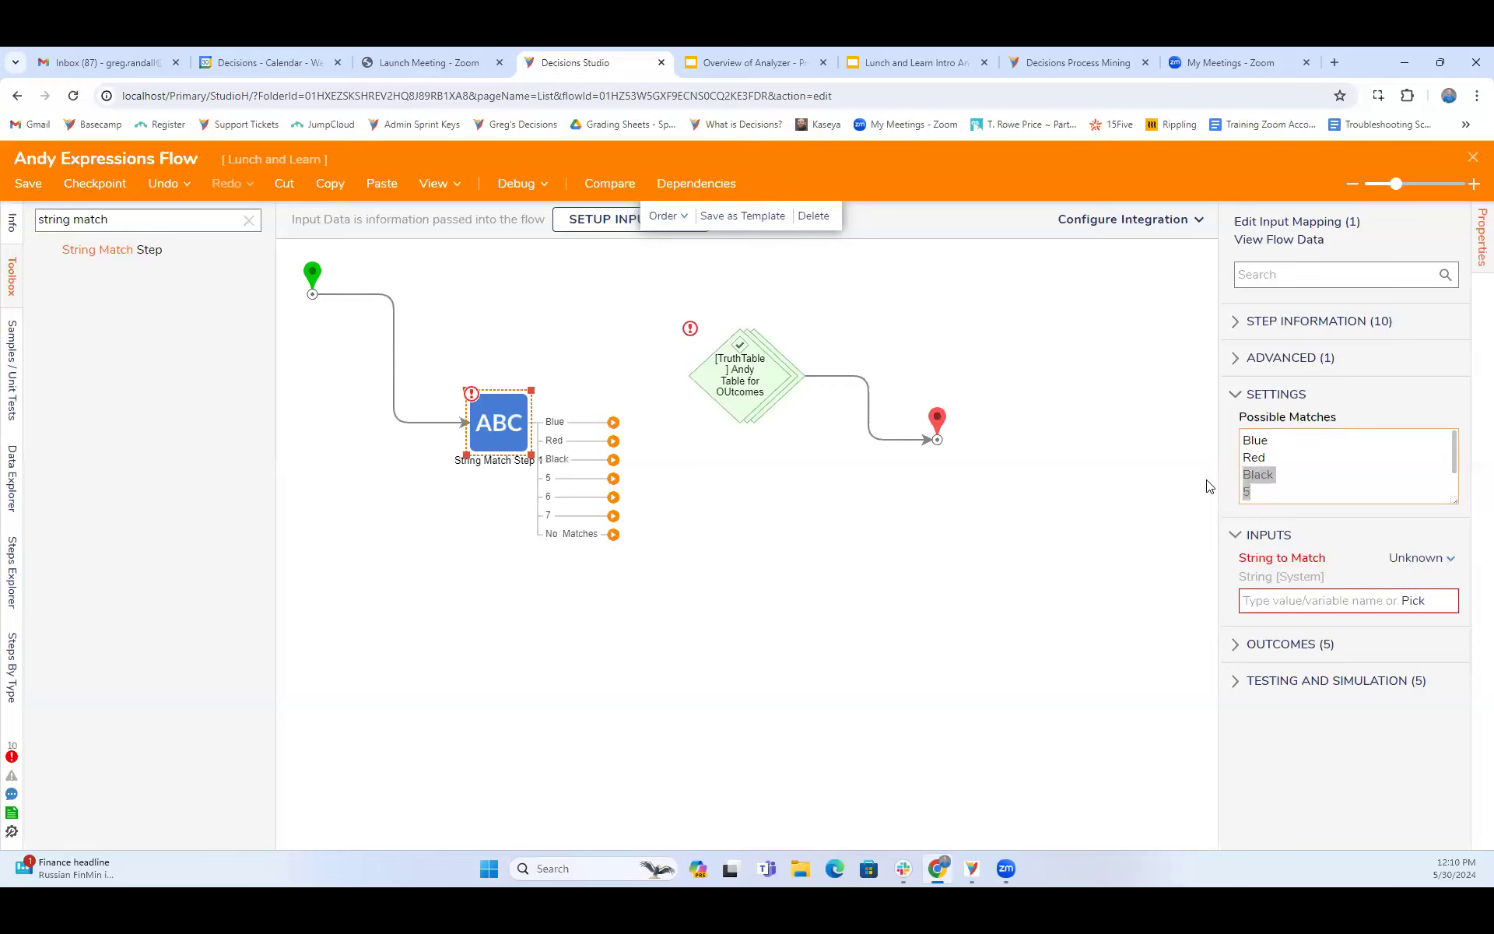
click(1253, 491)
key(BackSpace)
text(Purple)
click(25, 184)
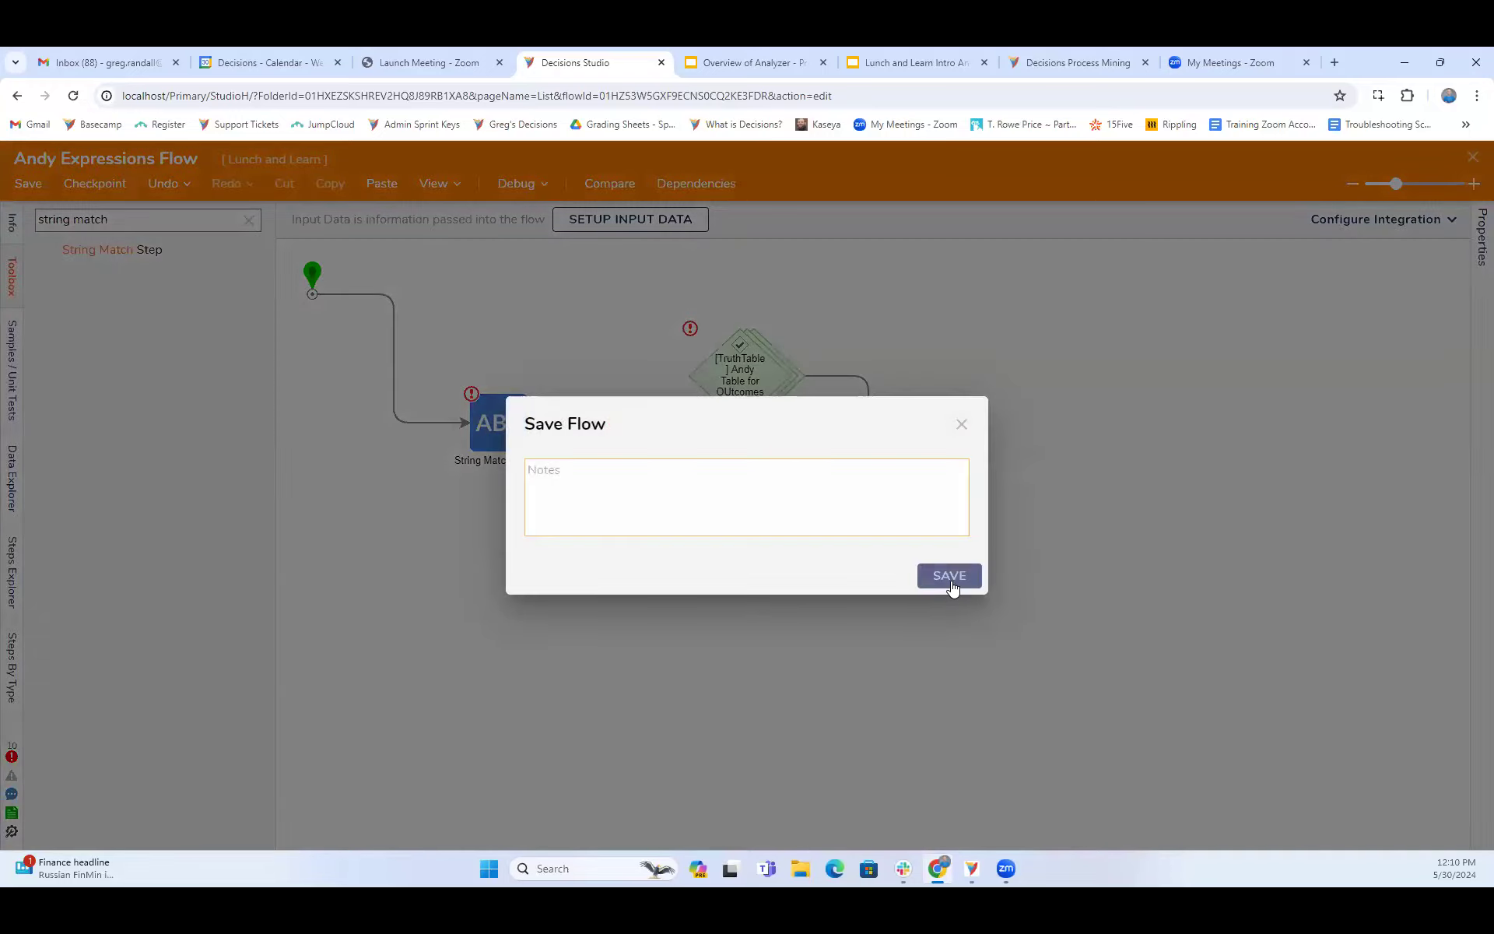
click(937, 574)
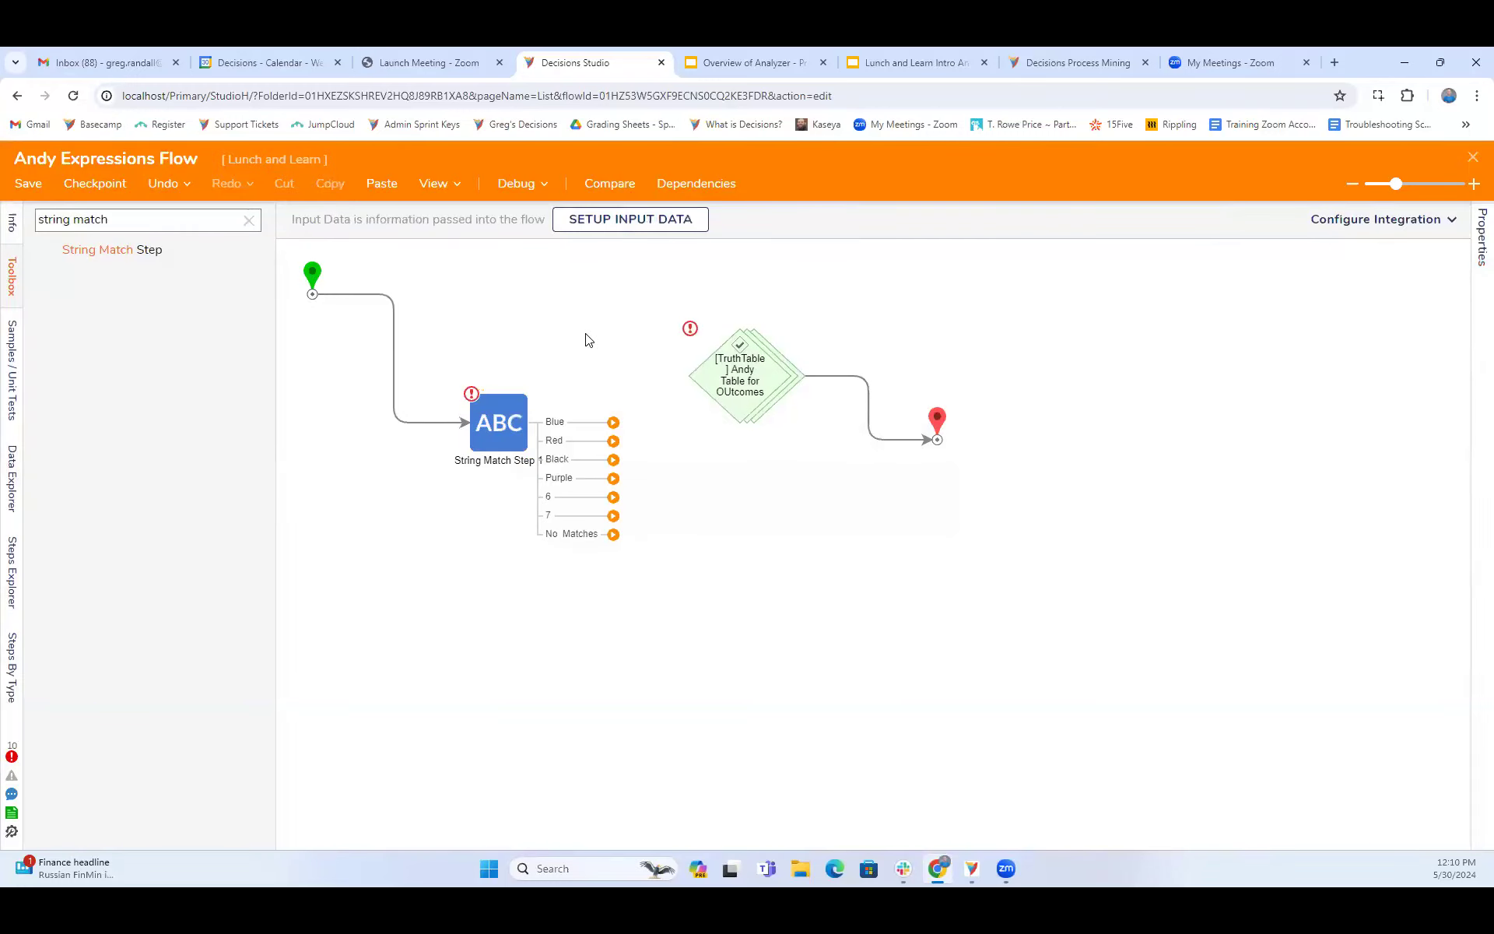
- Move the String Match step up and connect its Blue and Red outcomes to the truth table step
drag(483, 415, 484, 366)
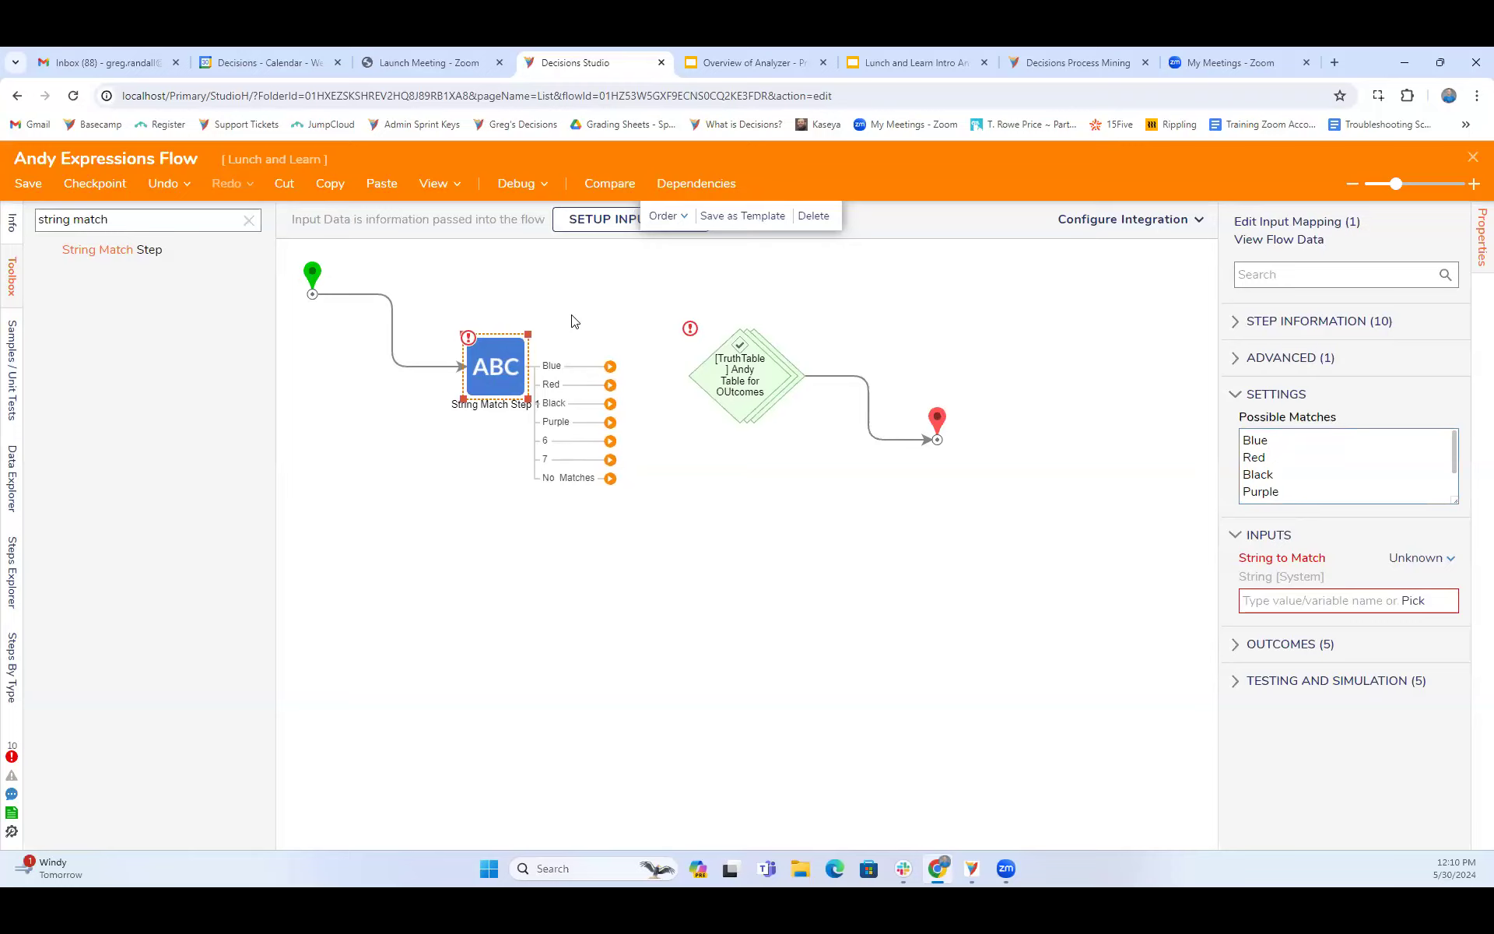
drag(615, 366, 732, 381)
drag(611, 389, 716, 356)
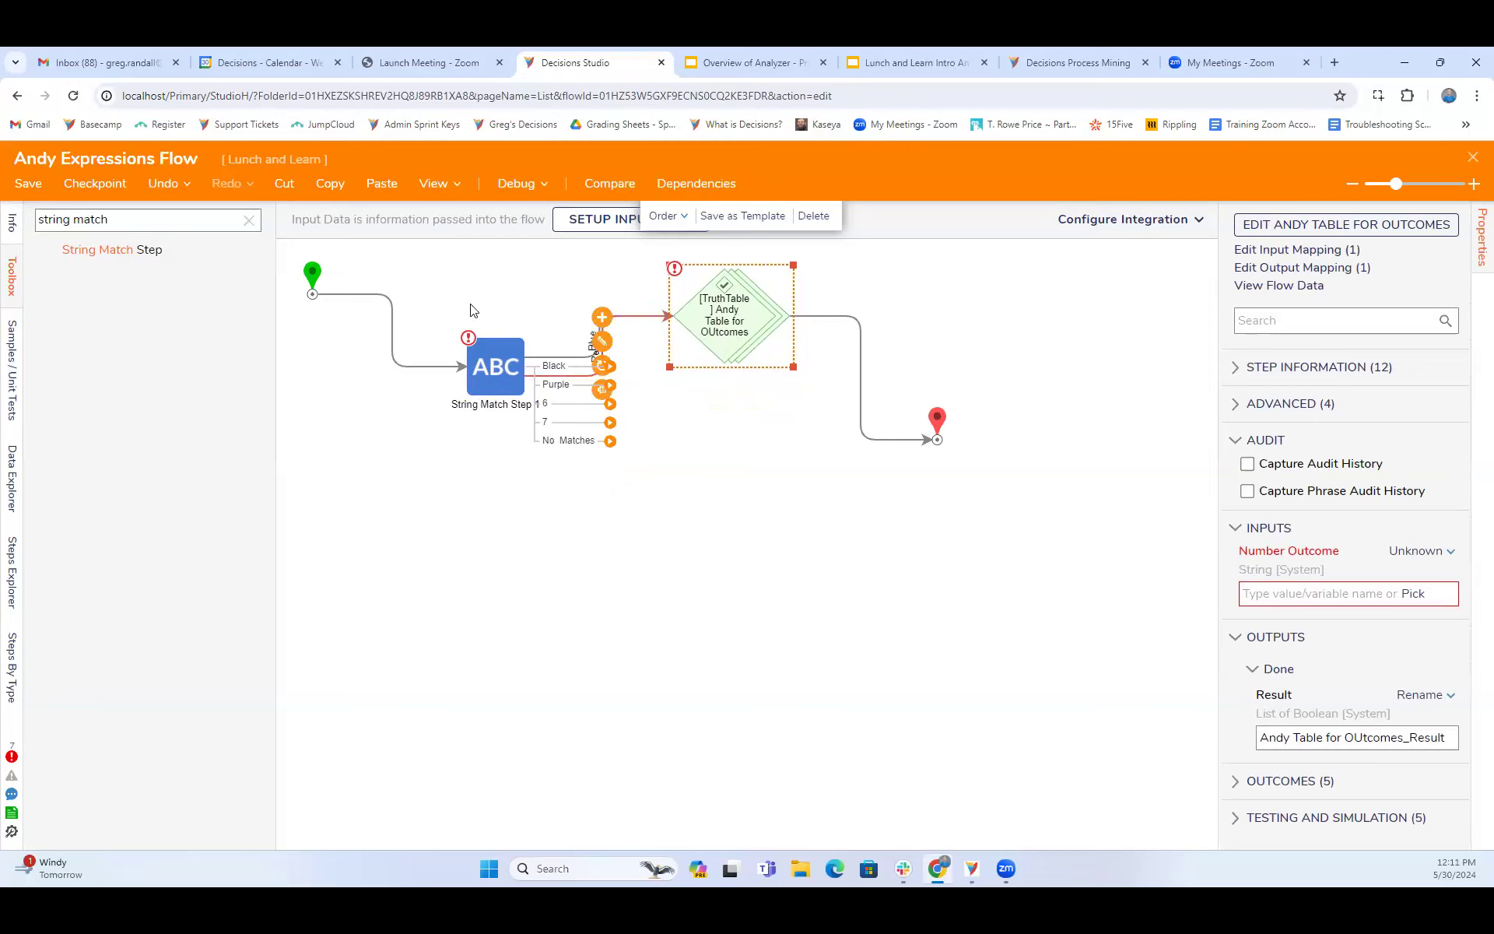
- Add a second, unspecified truth table step before the end step, and delete it
drag(151, 218, 43, 206)
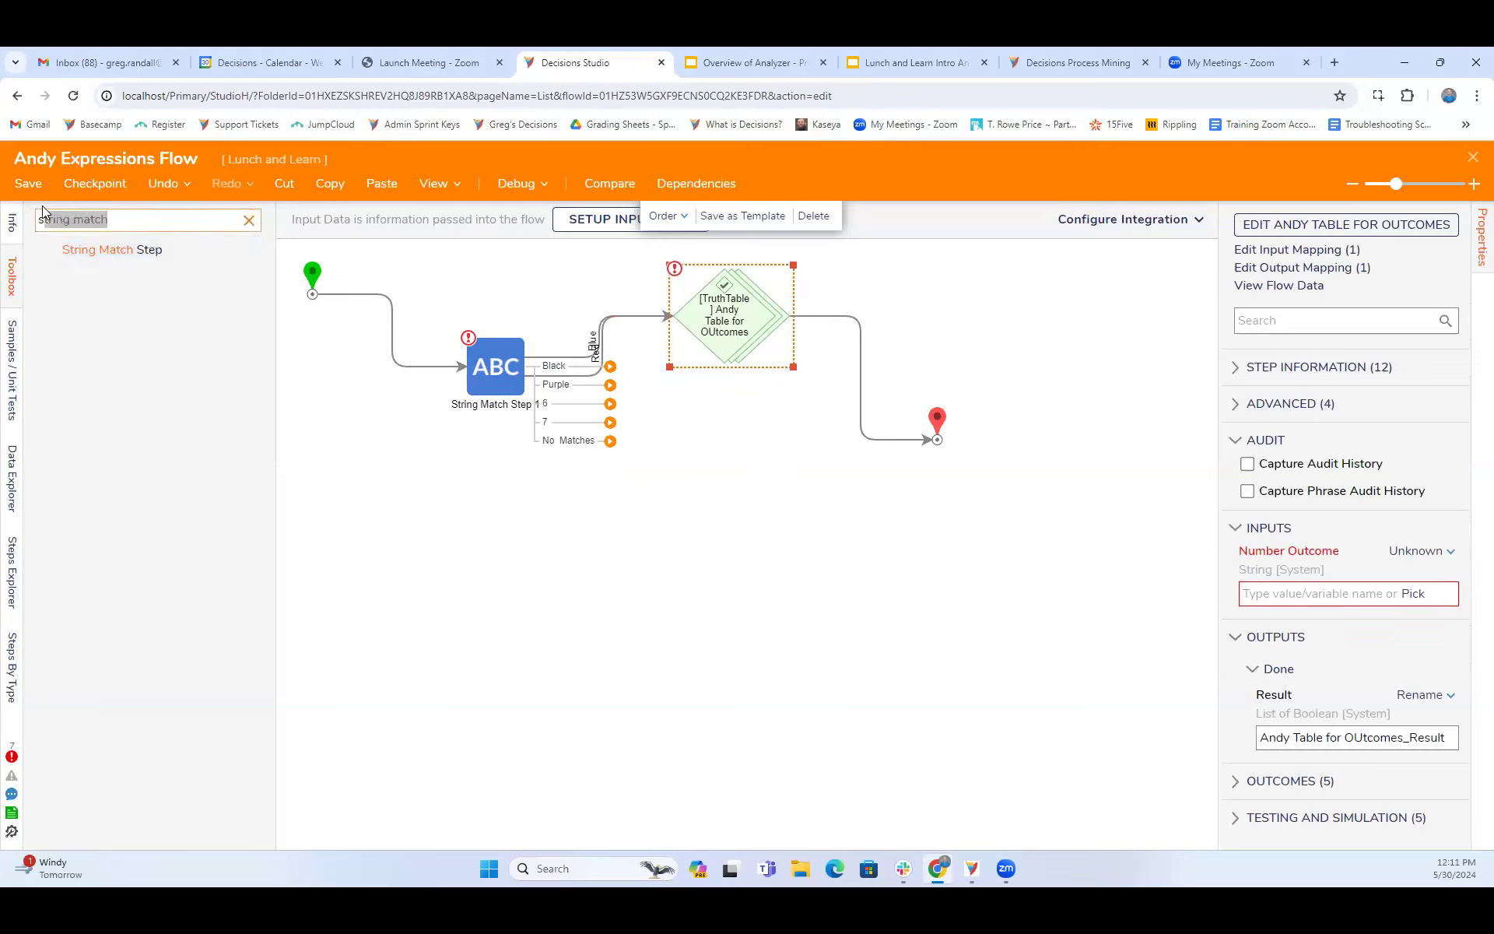
key(BackSpace)
key(BackSpace)
text(touth)
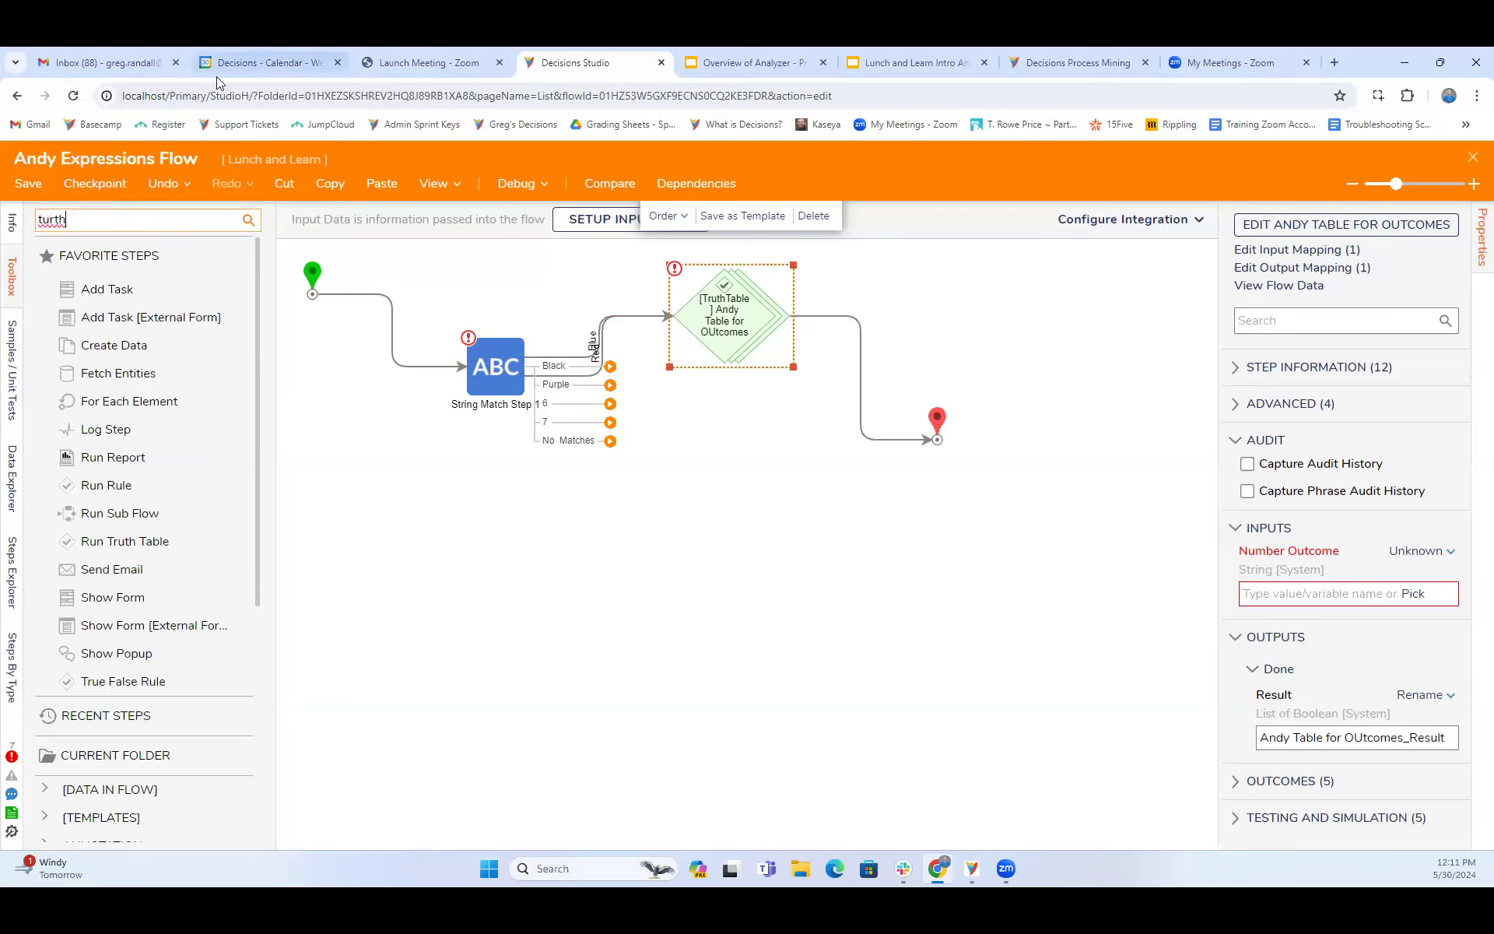
key(BackSpace)
key(BackSpace)
key(BackSpace)
key(BackSpace)
text(ruth)
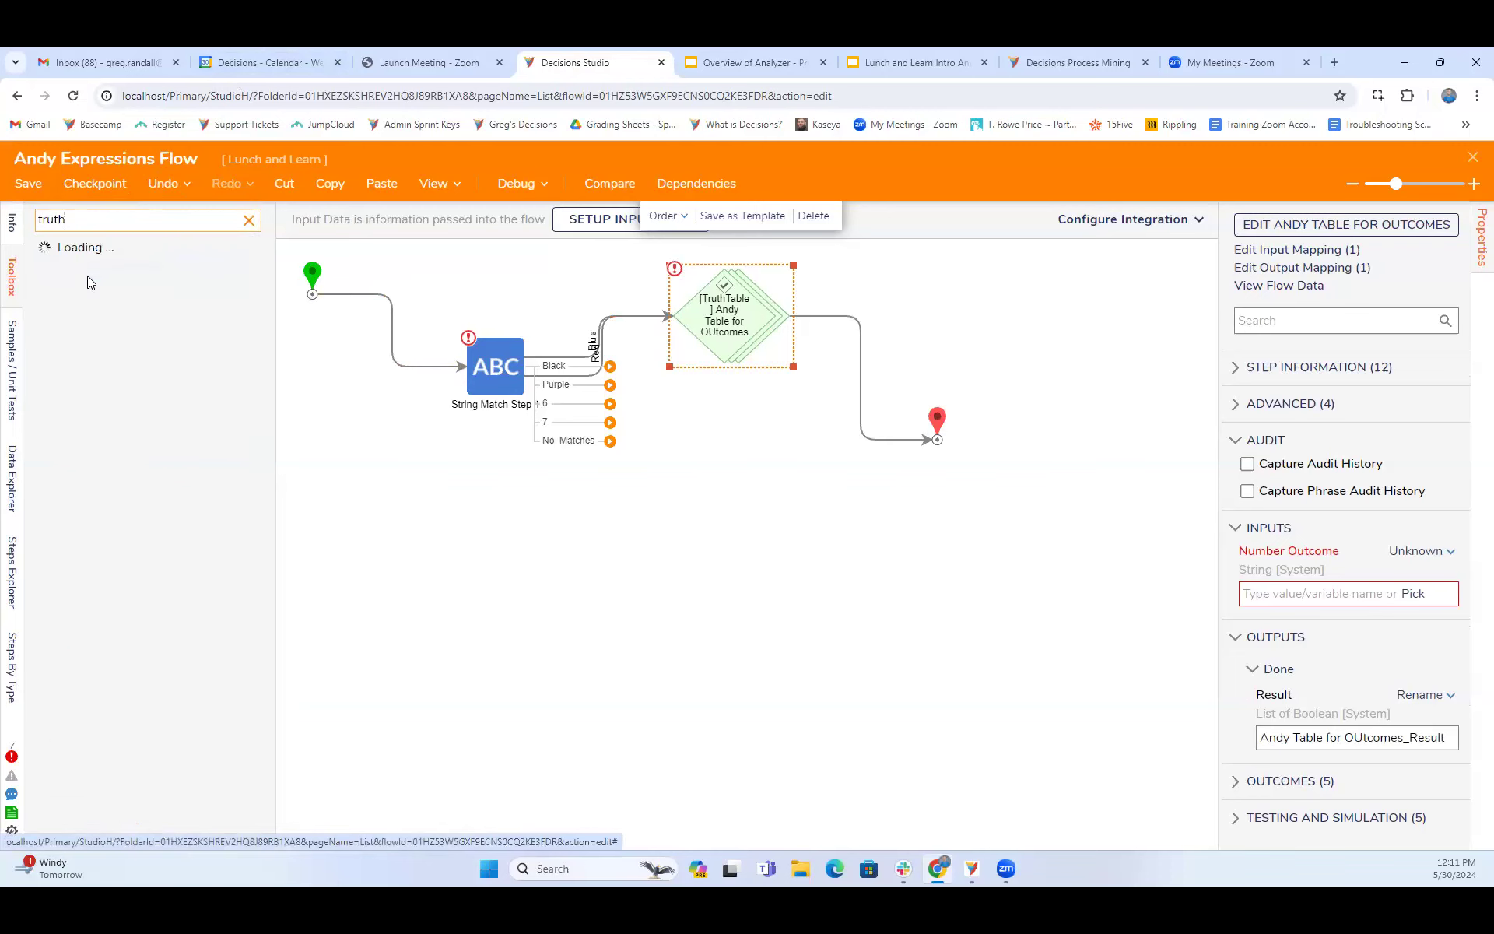
drag(117, 654, 871, 393)
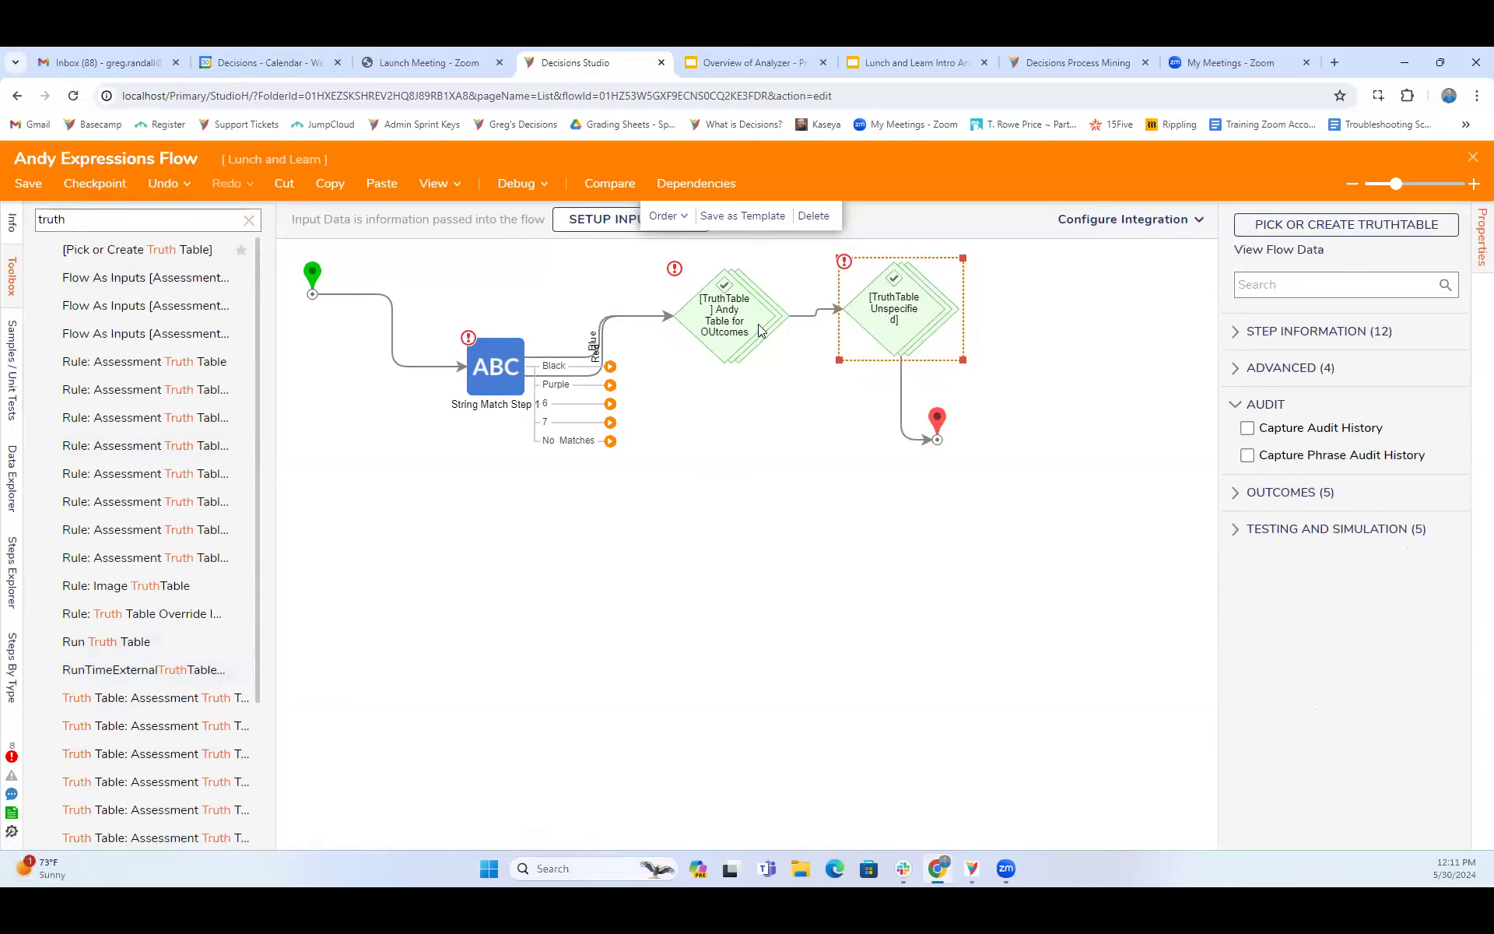
right_click(891, 305)
click(922, 311)
- Search the toolbox for "rule set"
double_click(76, 220)
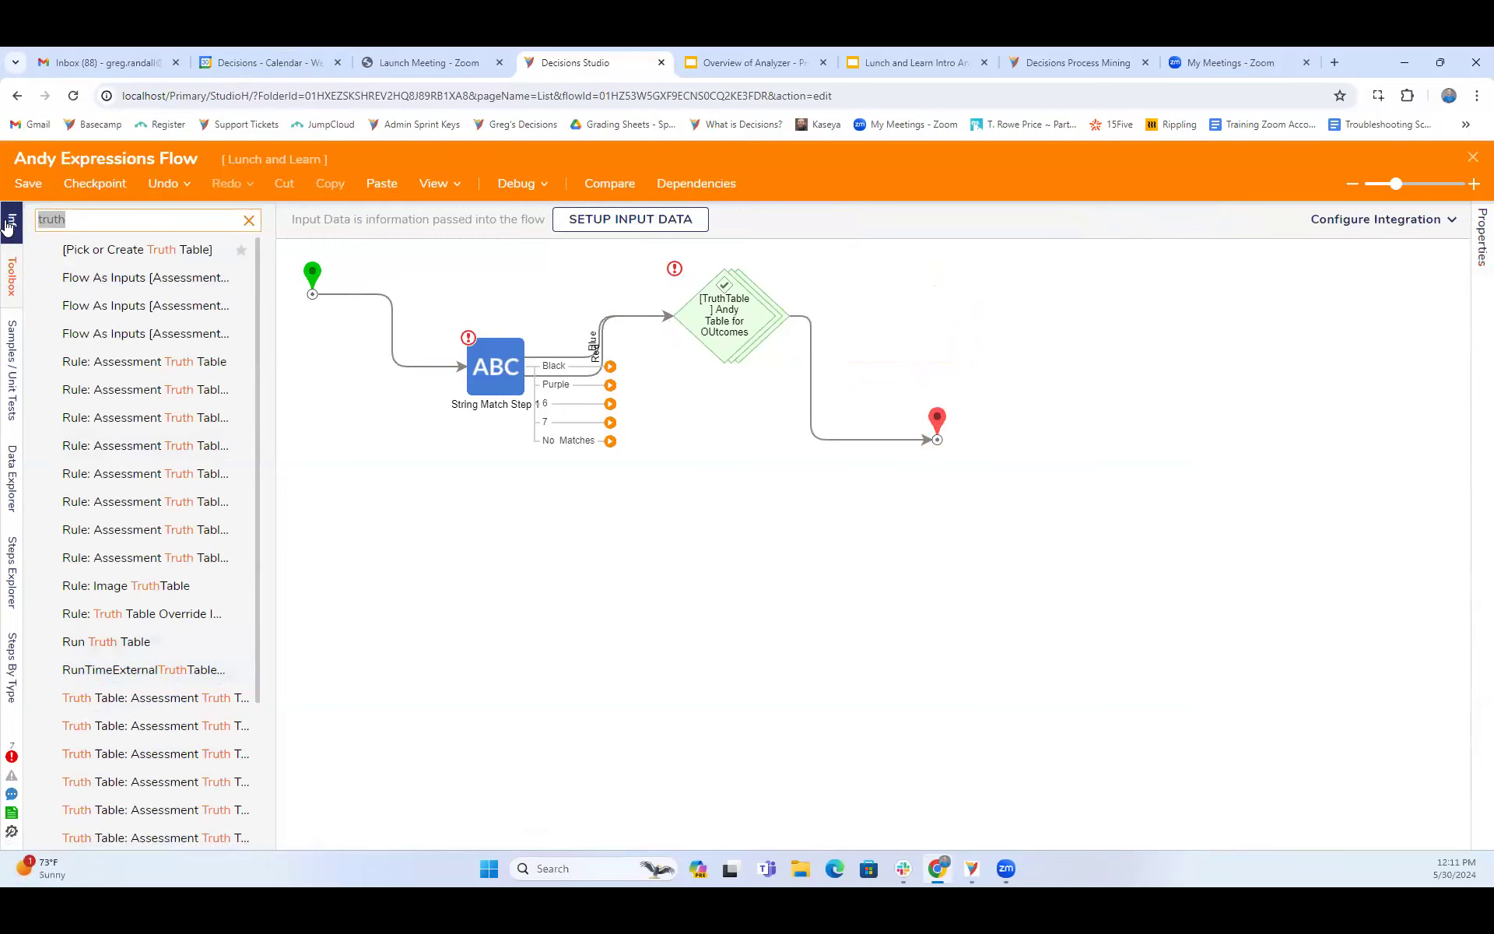
text(rule set)
- Place a plain Rule Set shape after the truth table step, and delete it
drag(80, 252, 827, 407)
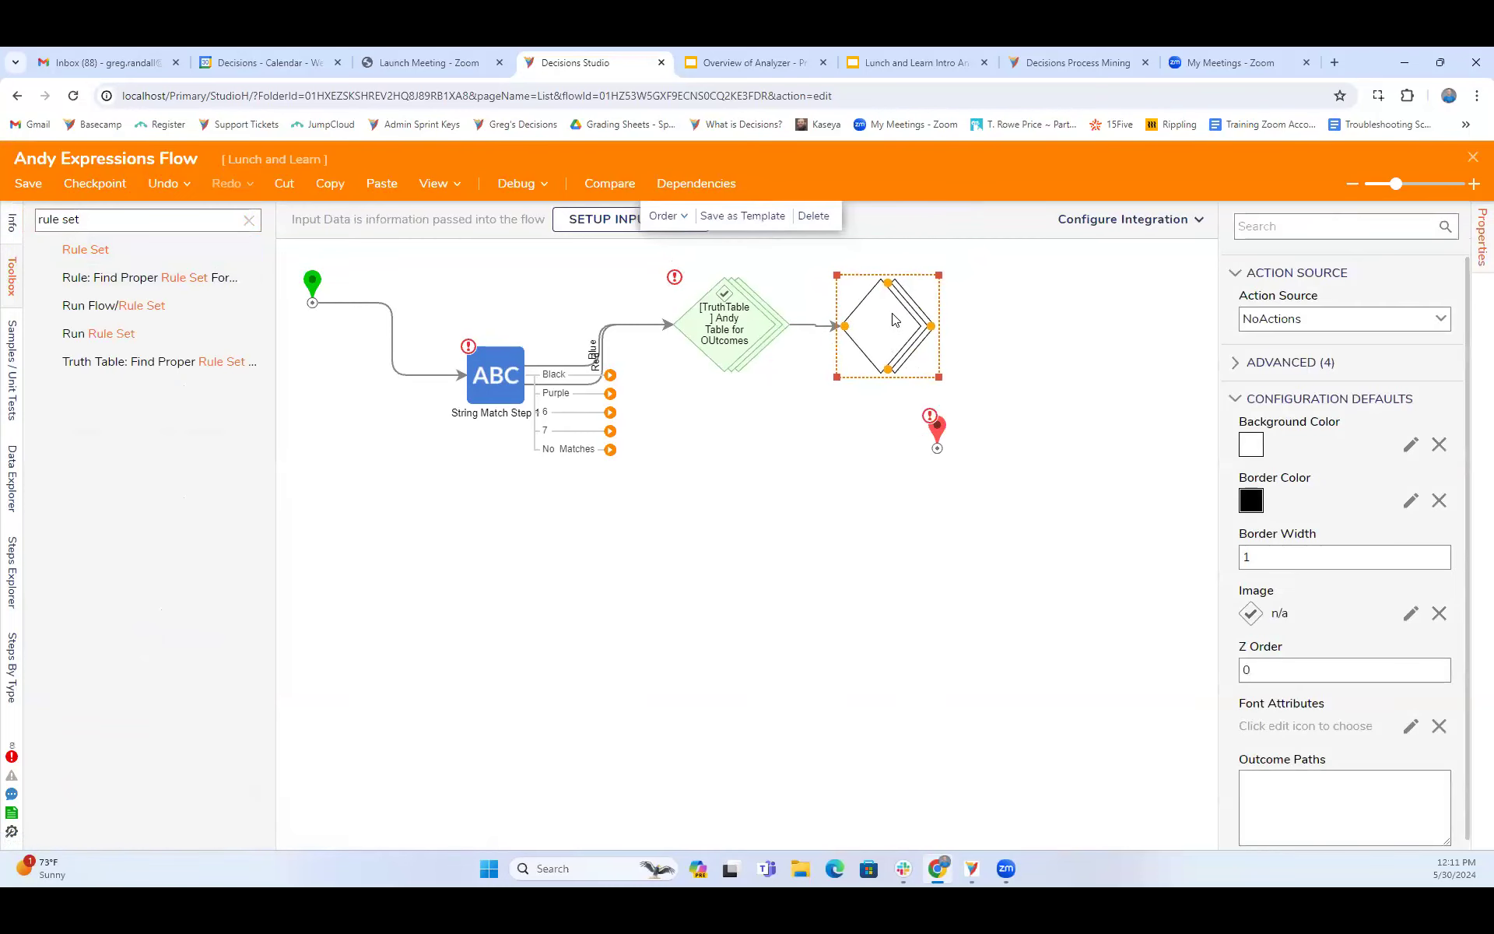
right_click(884, 322)
click(914, 328)
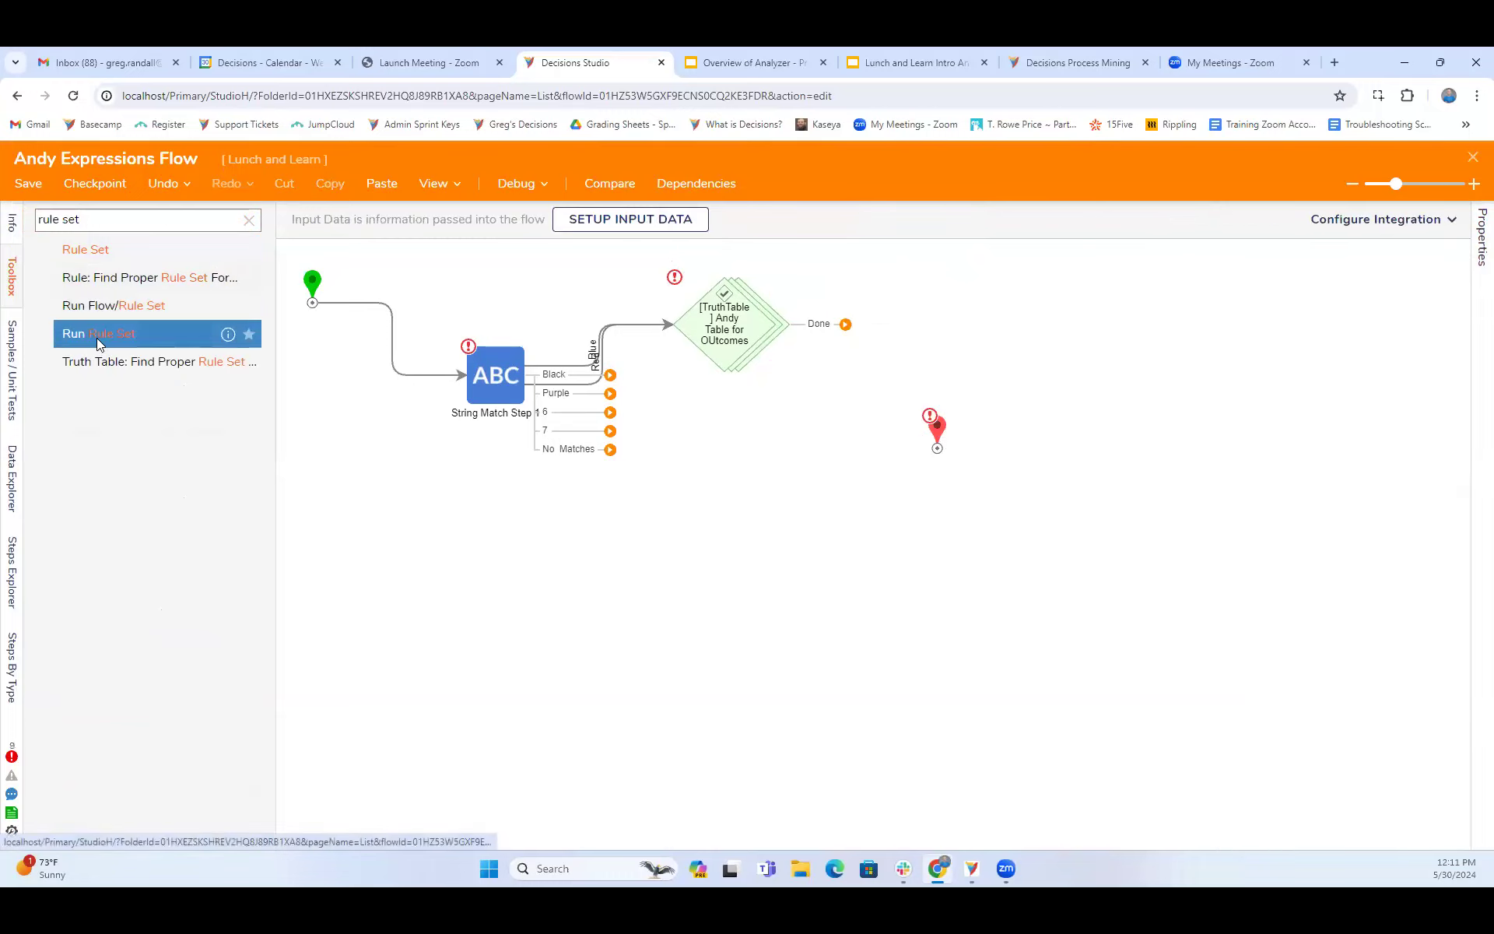
- Replace the truth table step with a Run Rule Set step that leads to the end step
drag(91, 341, 916, 325)
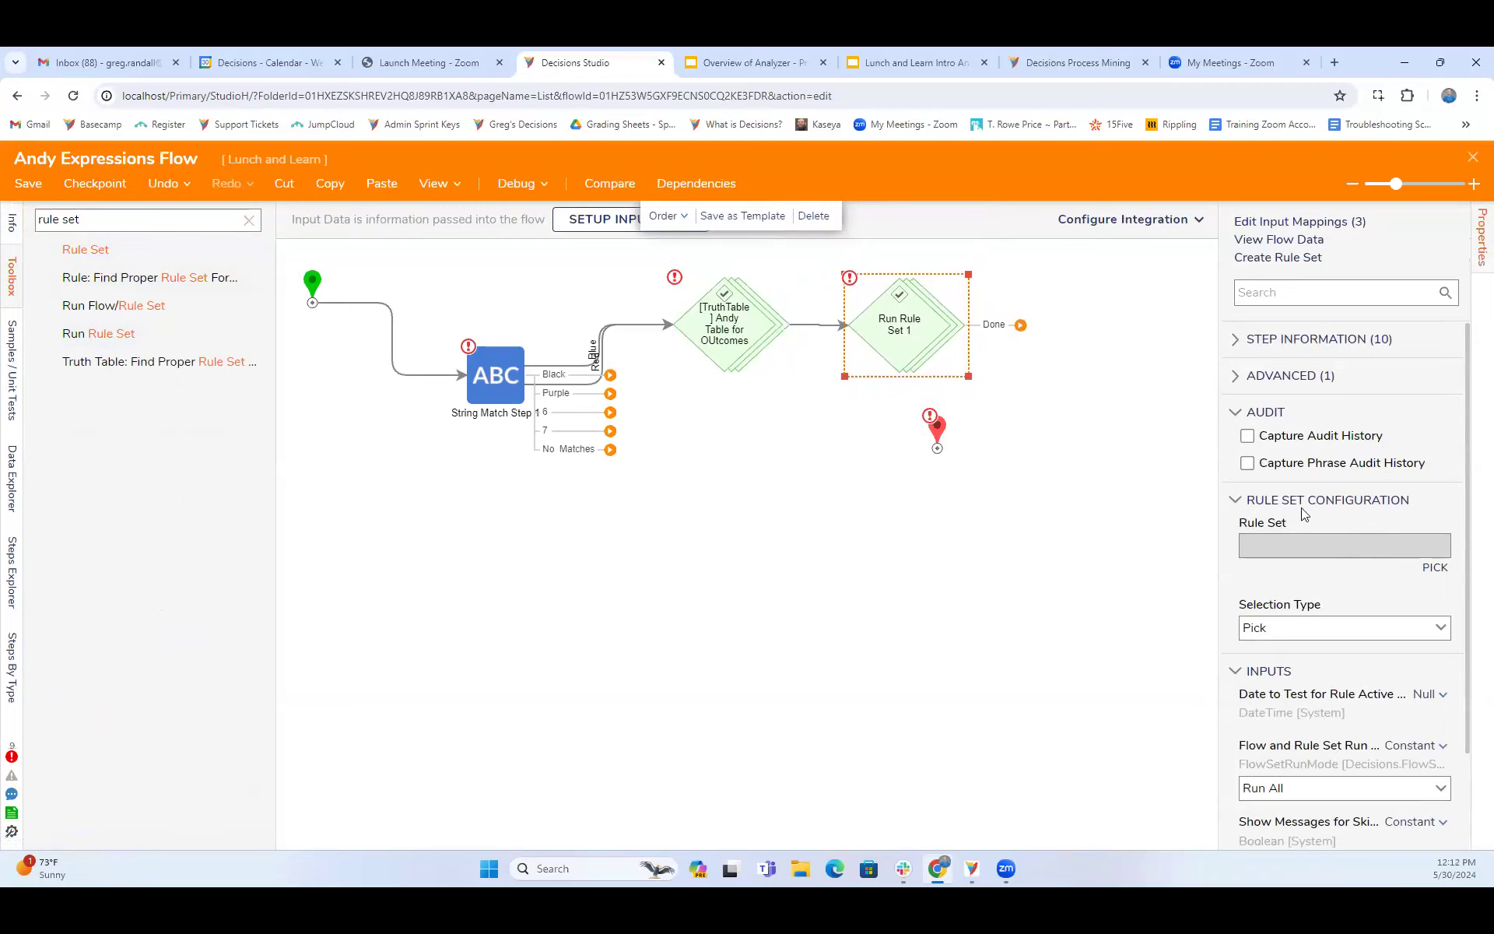
drag(937, 428, 1039, 340)
right_click(722, 332)
click(749, 343)
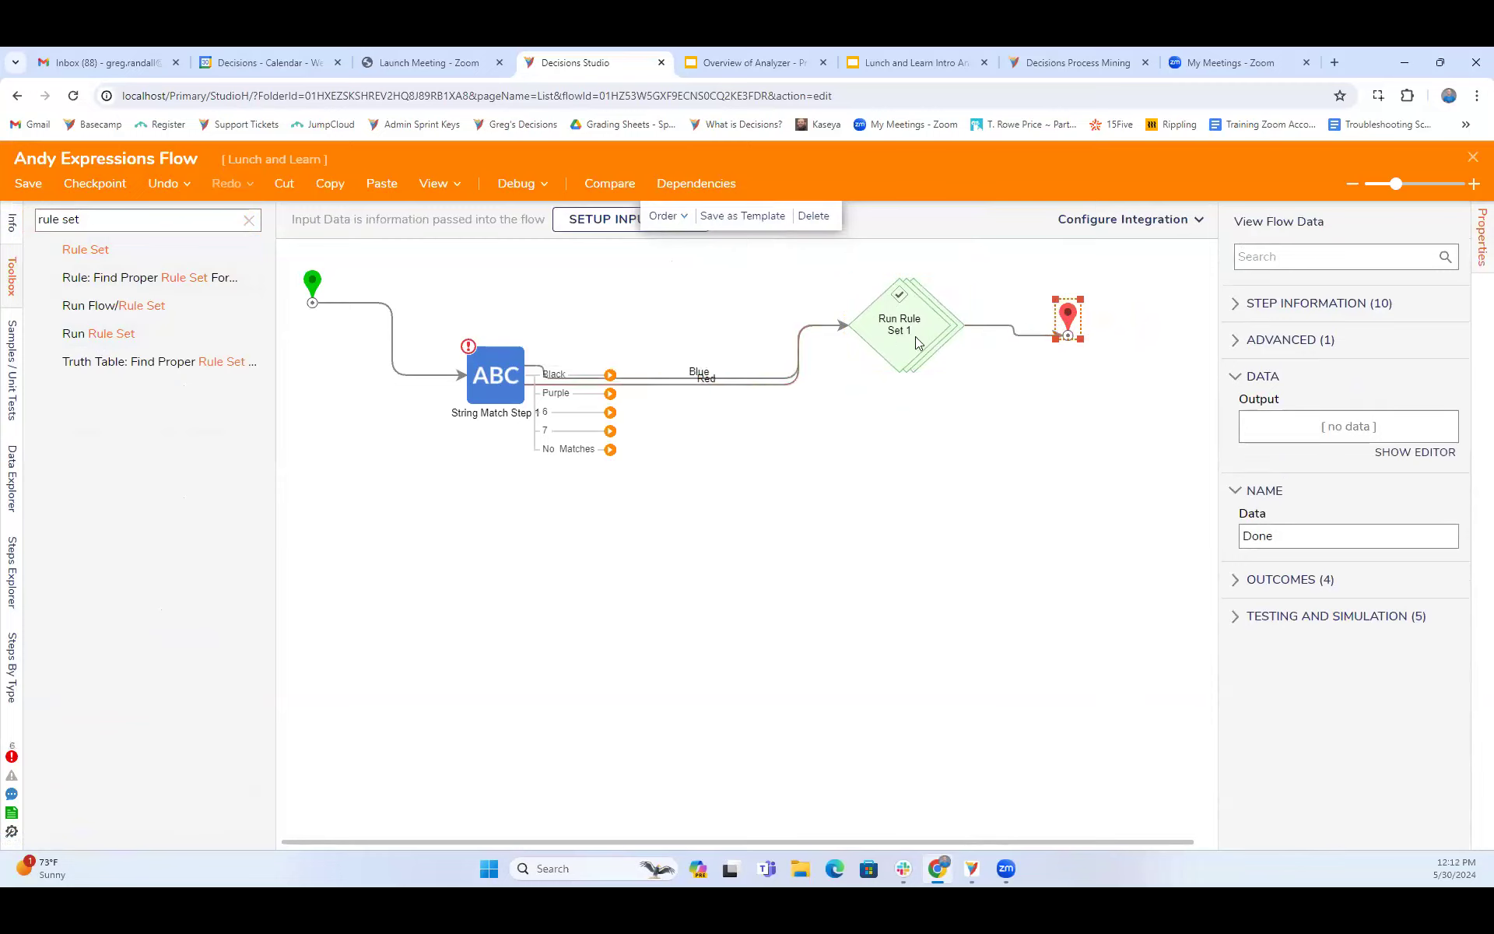
- Move the Run Rule Set step closer to the String Match step and close the flow
drag(915, 336, 801, 342)
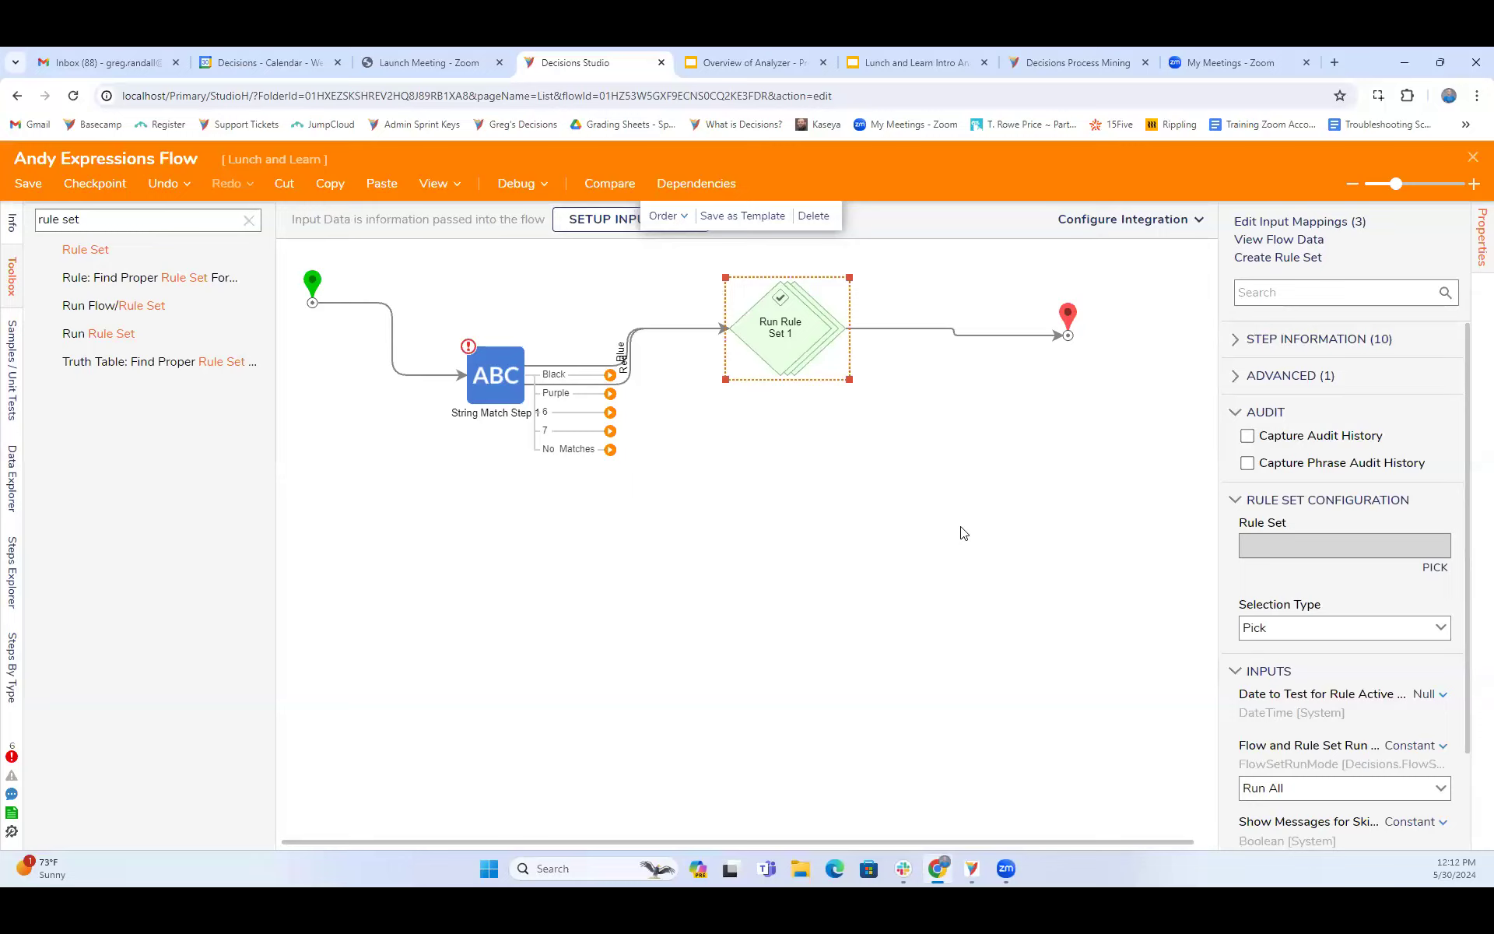
click(1473, 158)
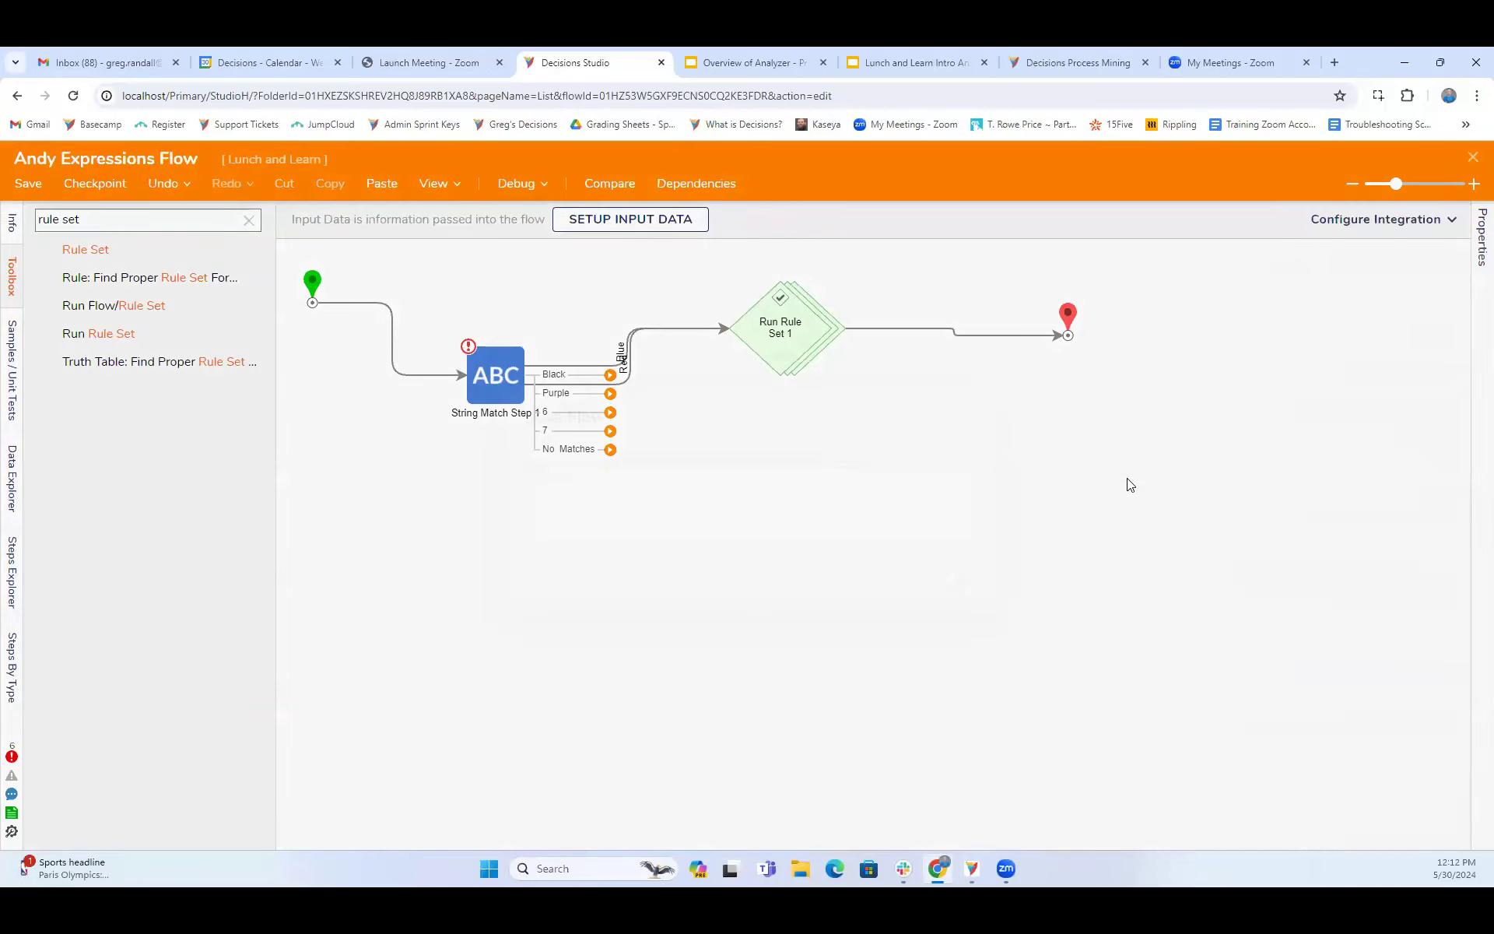
- Finish closing the Andy Expressions Flow, and open the Insurance Claim Process flow from the 3-PAT Insurance Claim folder
click(951, 585)
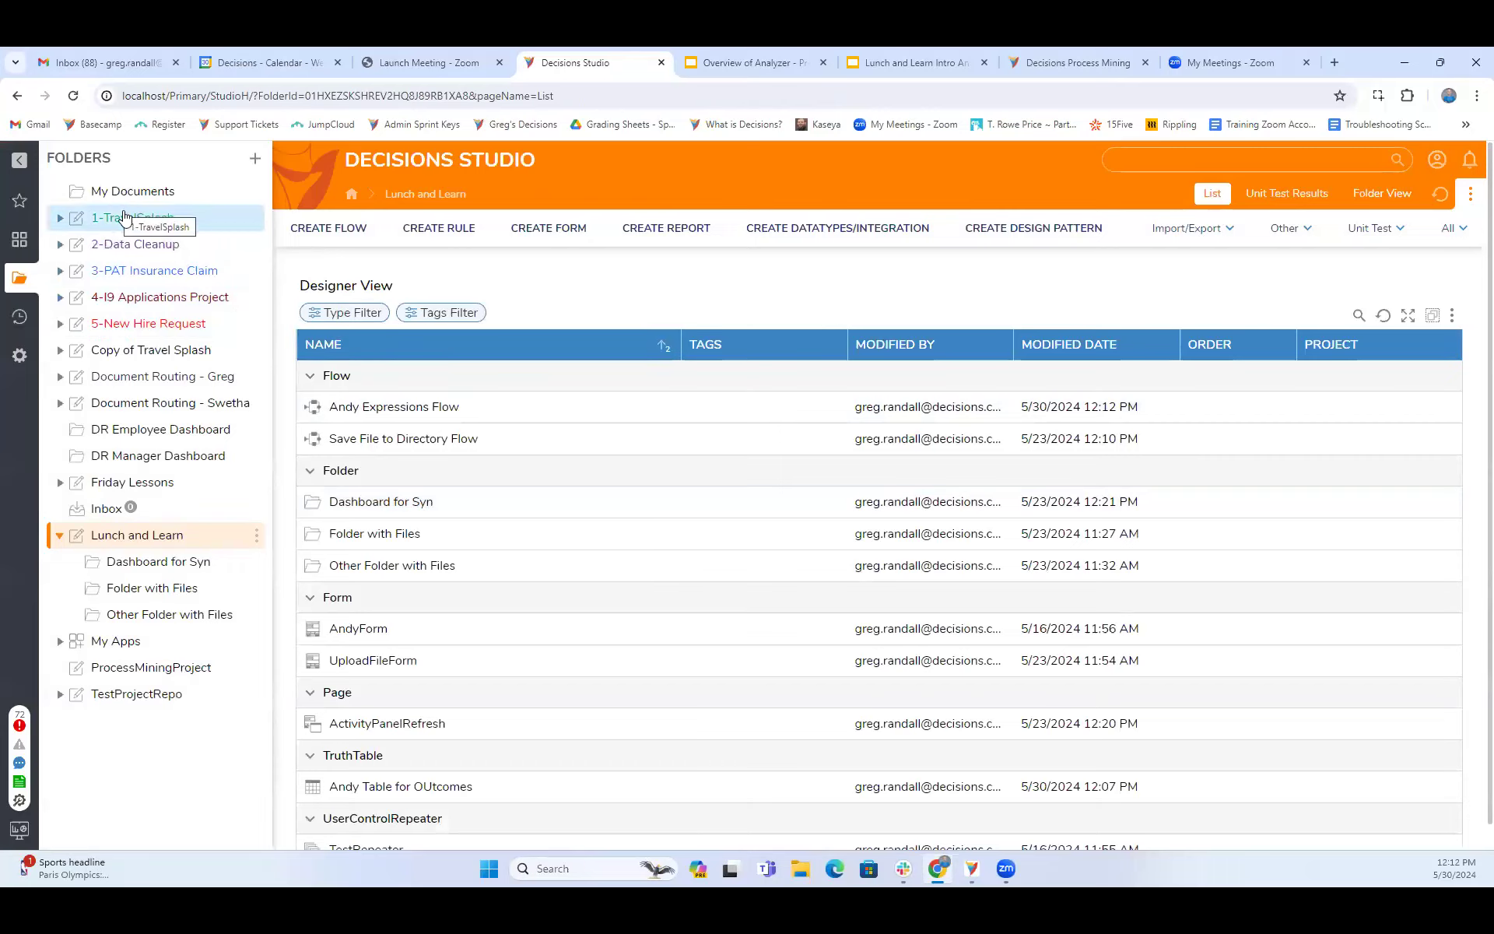
click(166, 273)
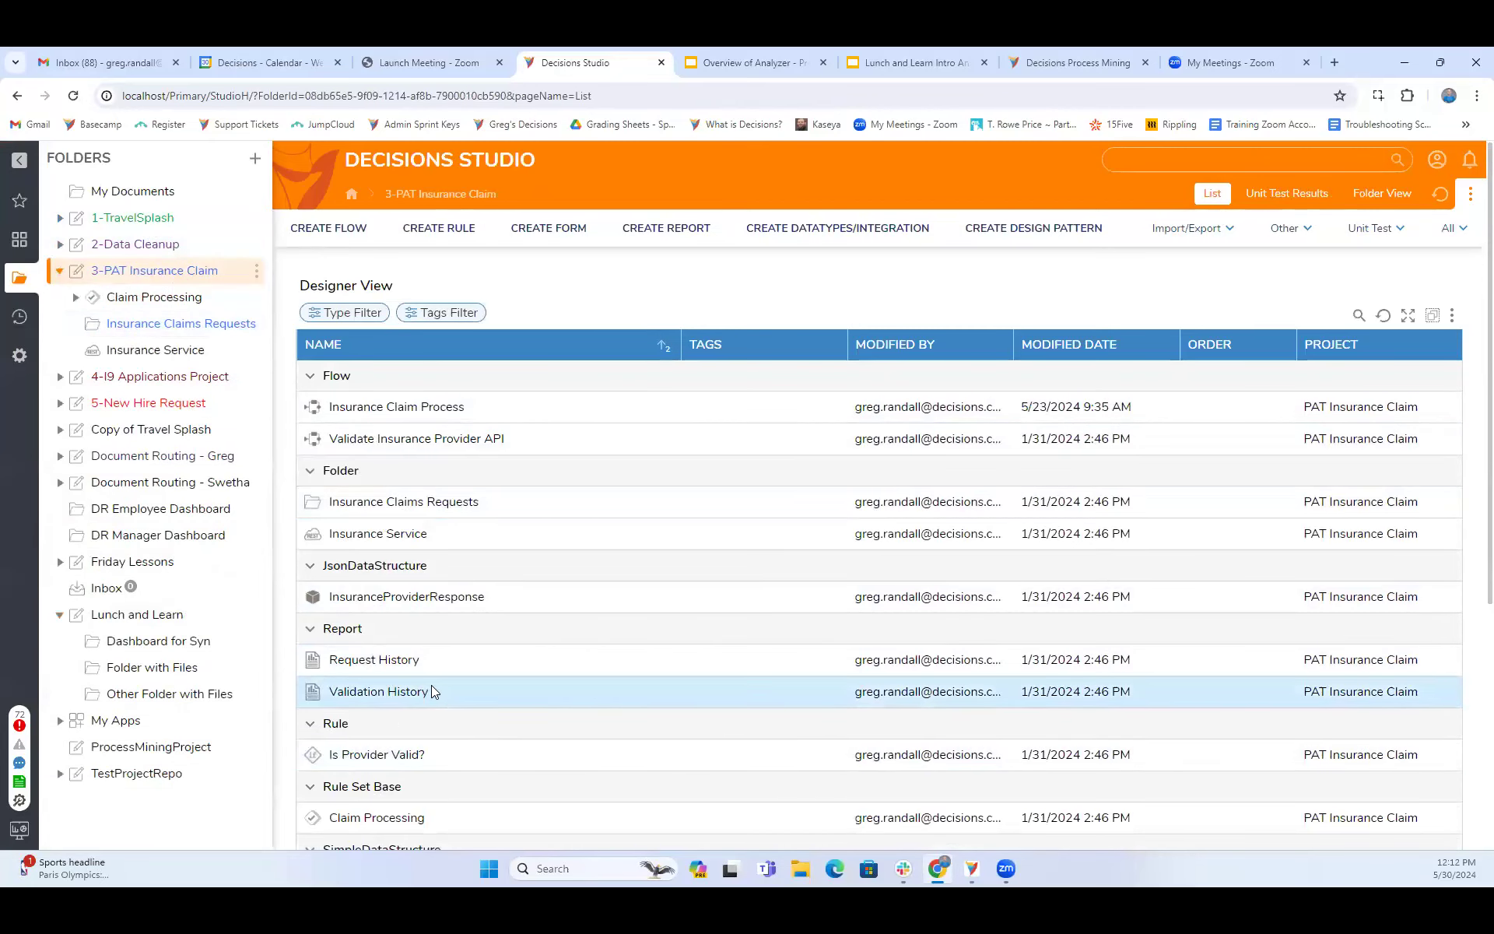
scroll(431, 685, down, 4)
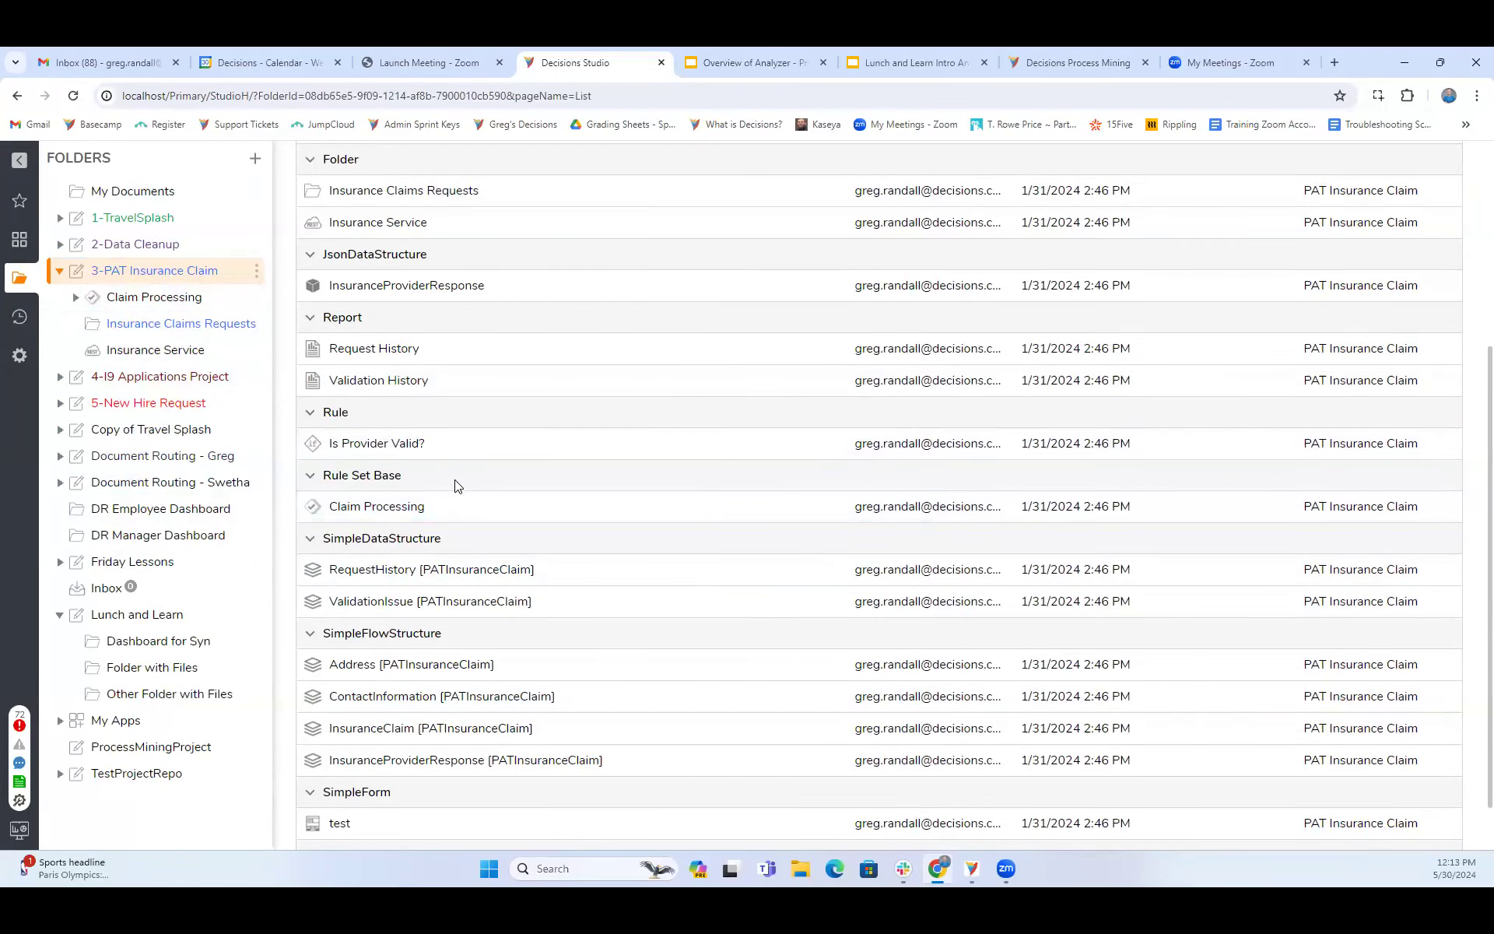
scroll(458, 485, up, 4)
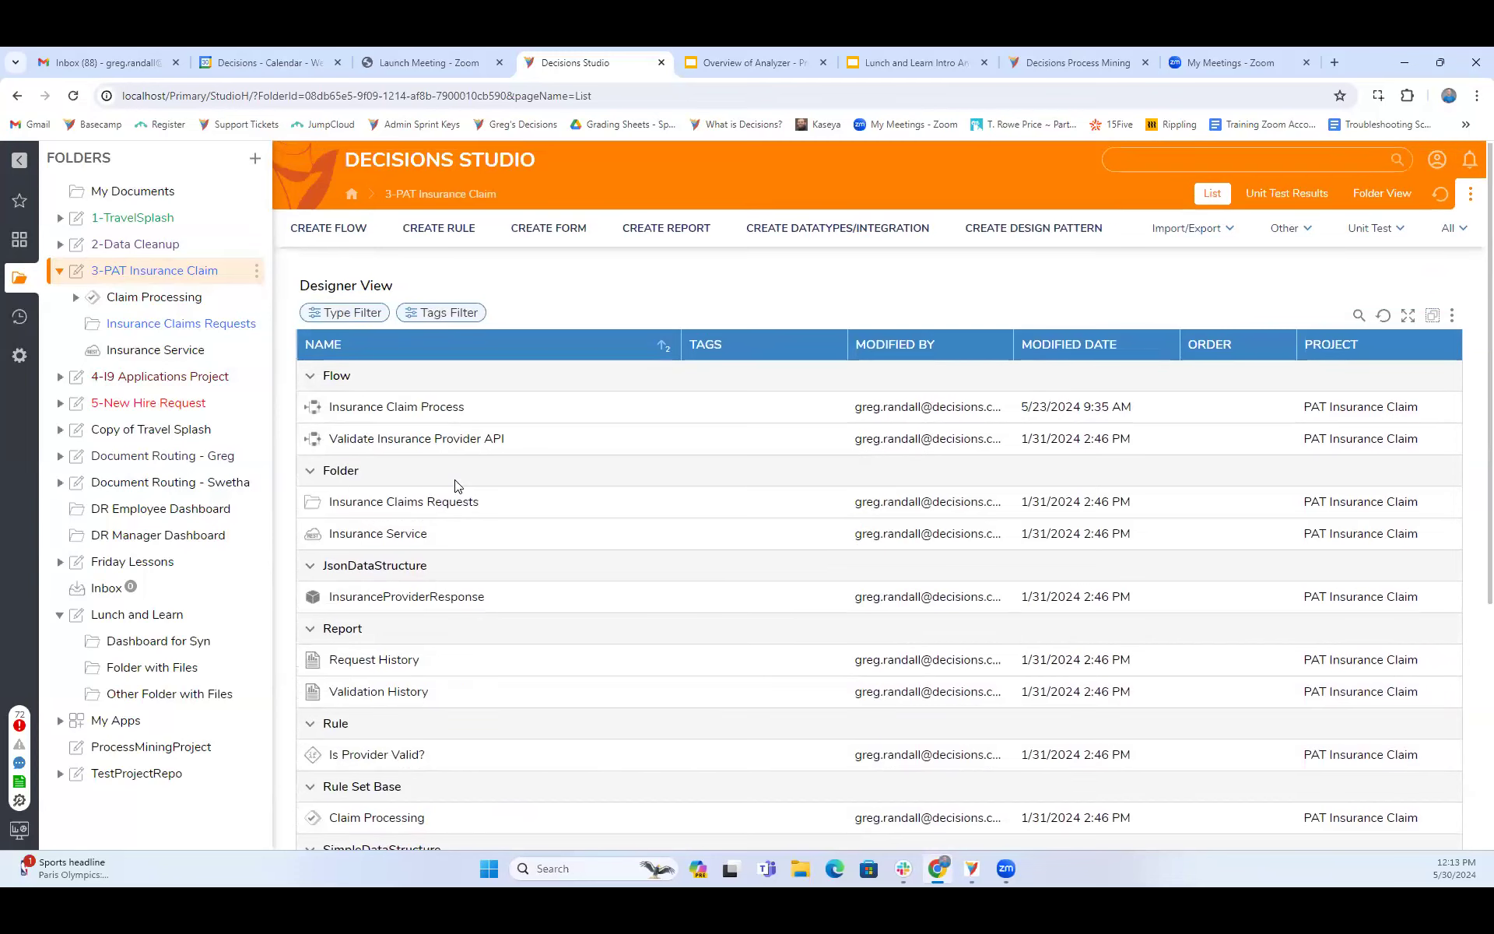
scroll(457, 486, down, 4)
scroll(458, 485, down, 1)
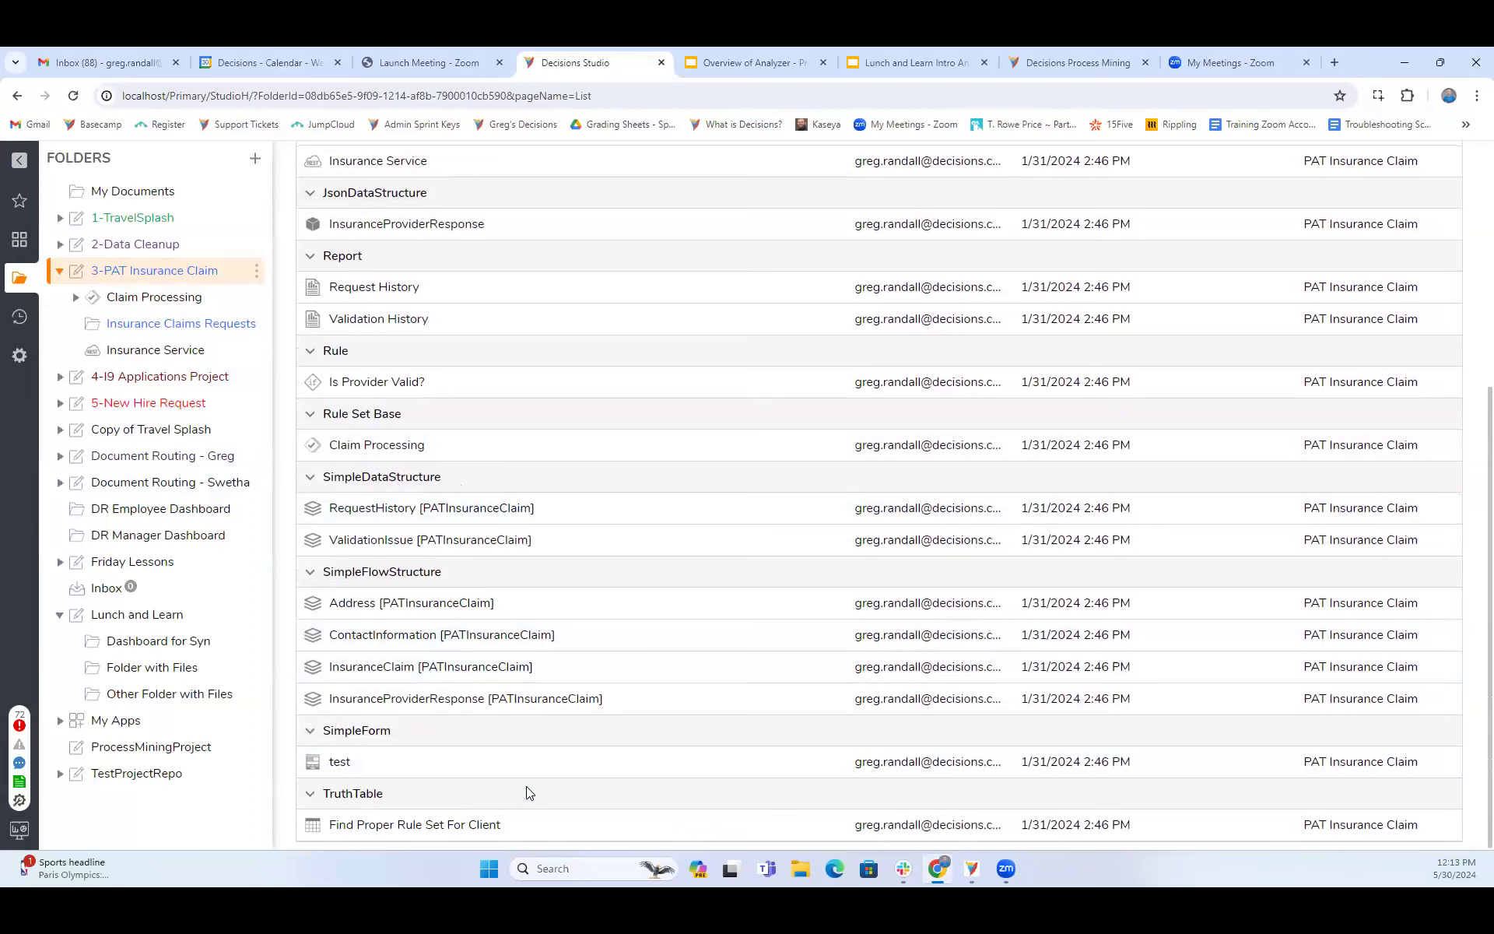
scroll(445, 445, up, 5)
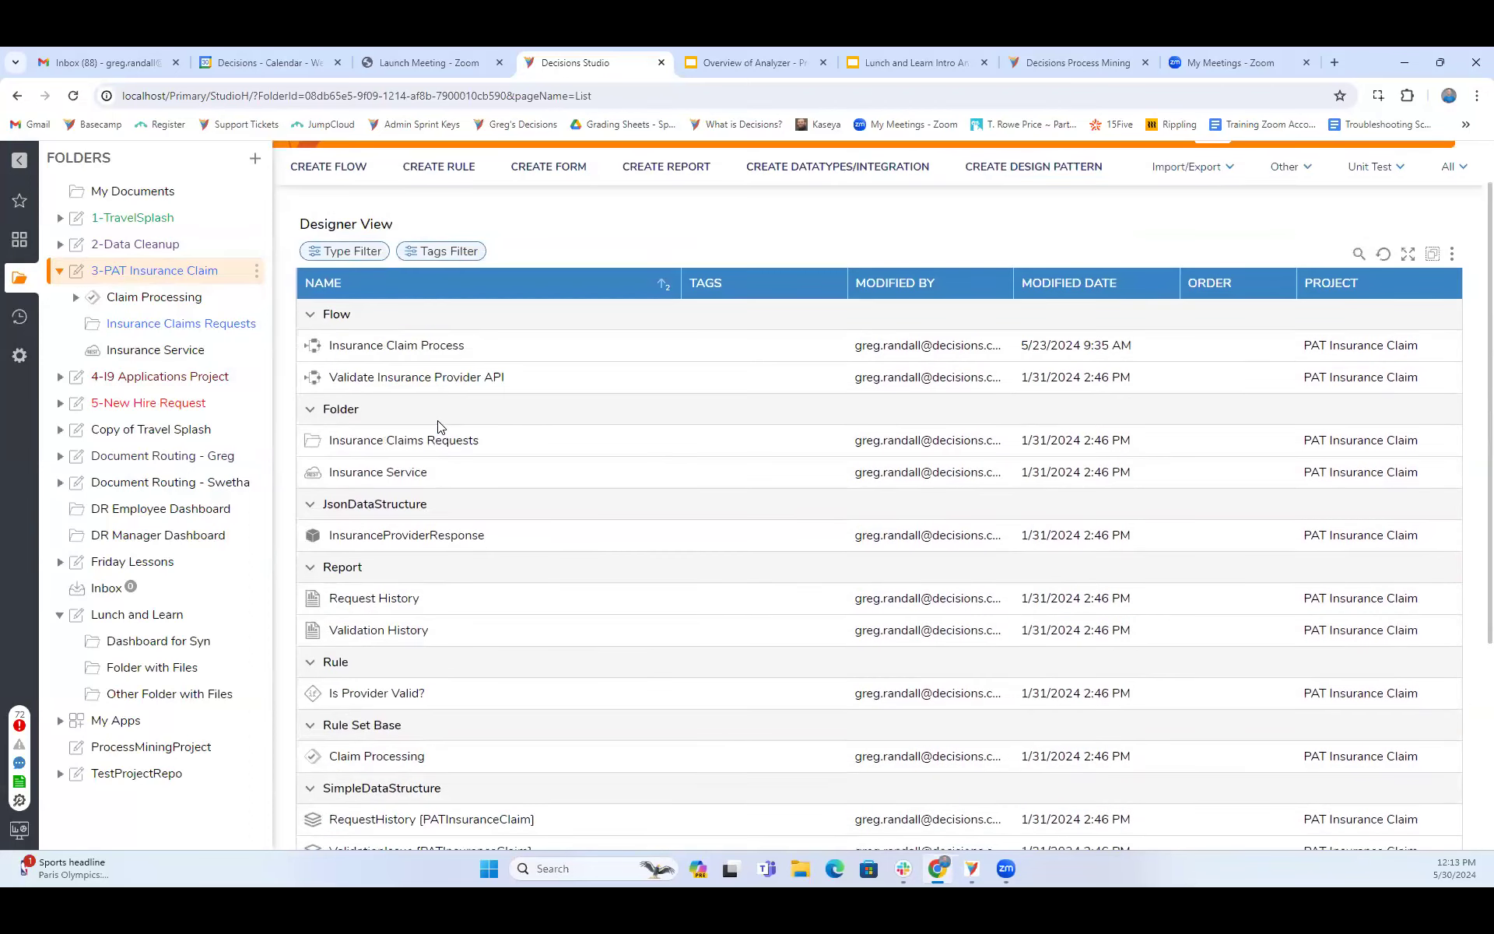
double_click(417, 351)
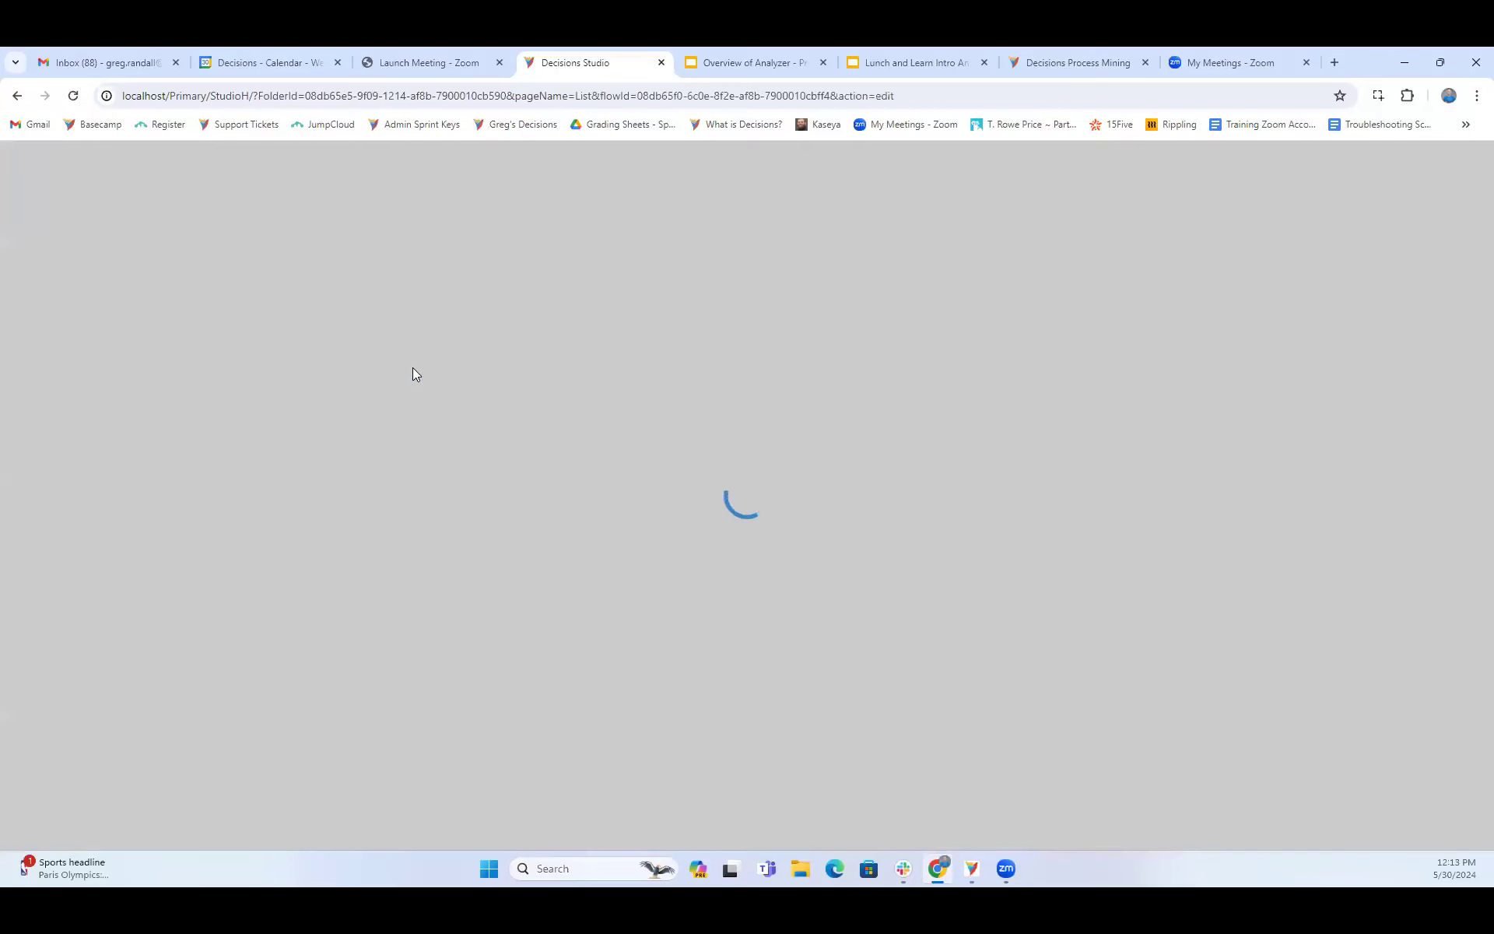
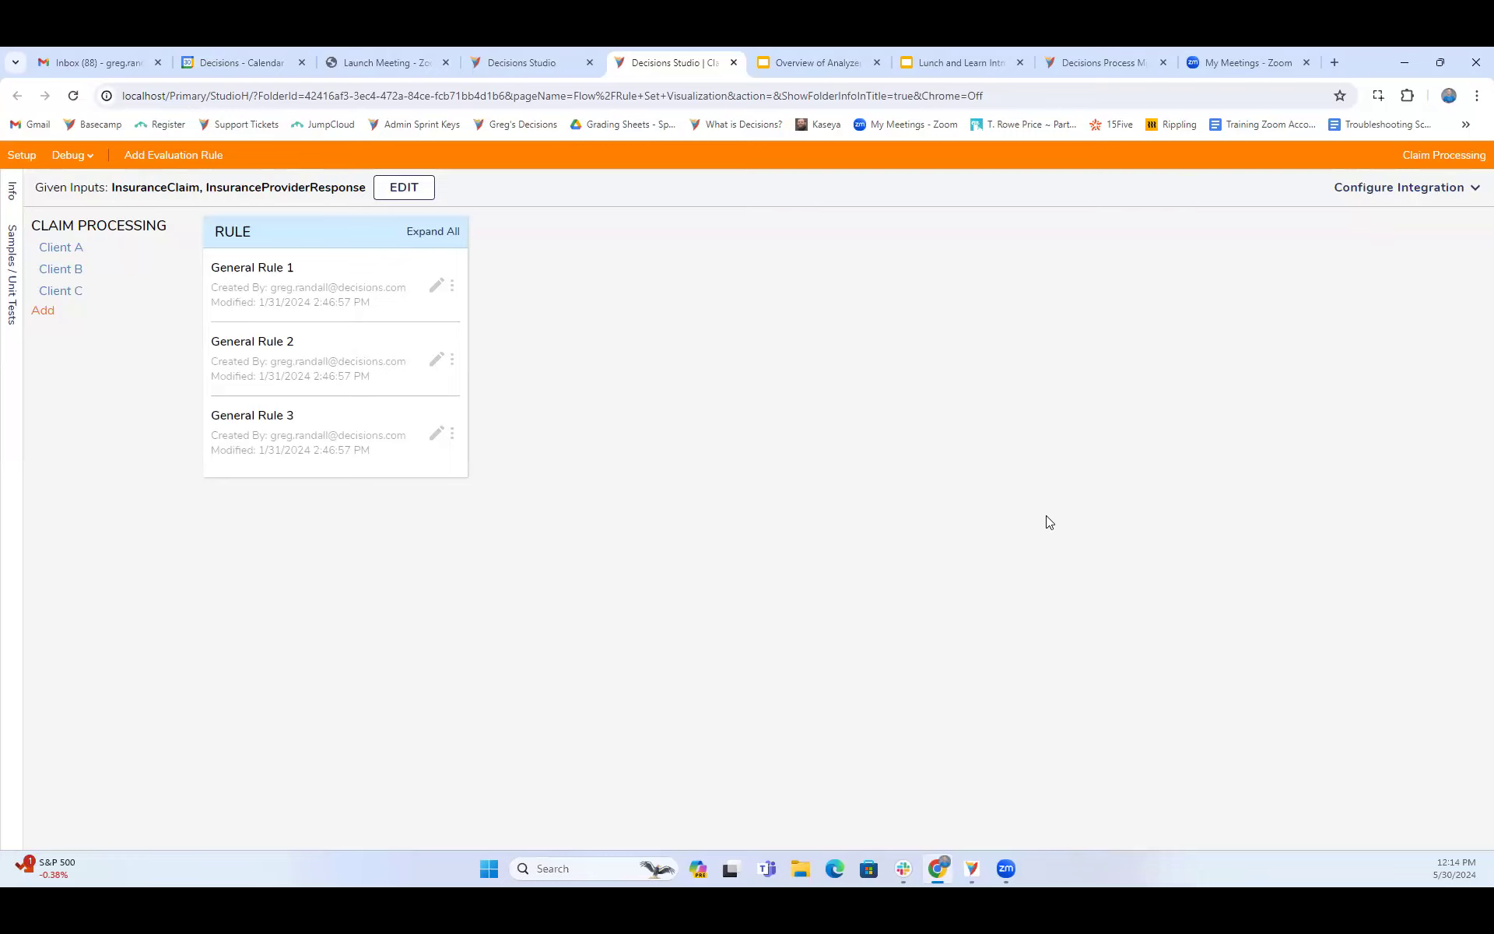
- Close the Claim Processing rule set and the Insurance Claim Process flow
click(733, 67)
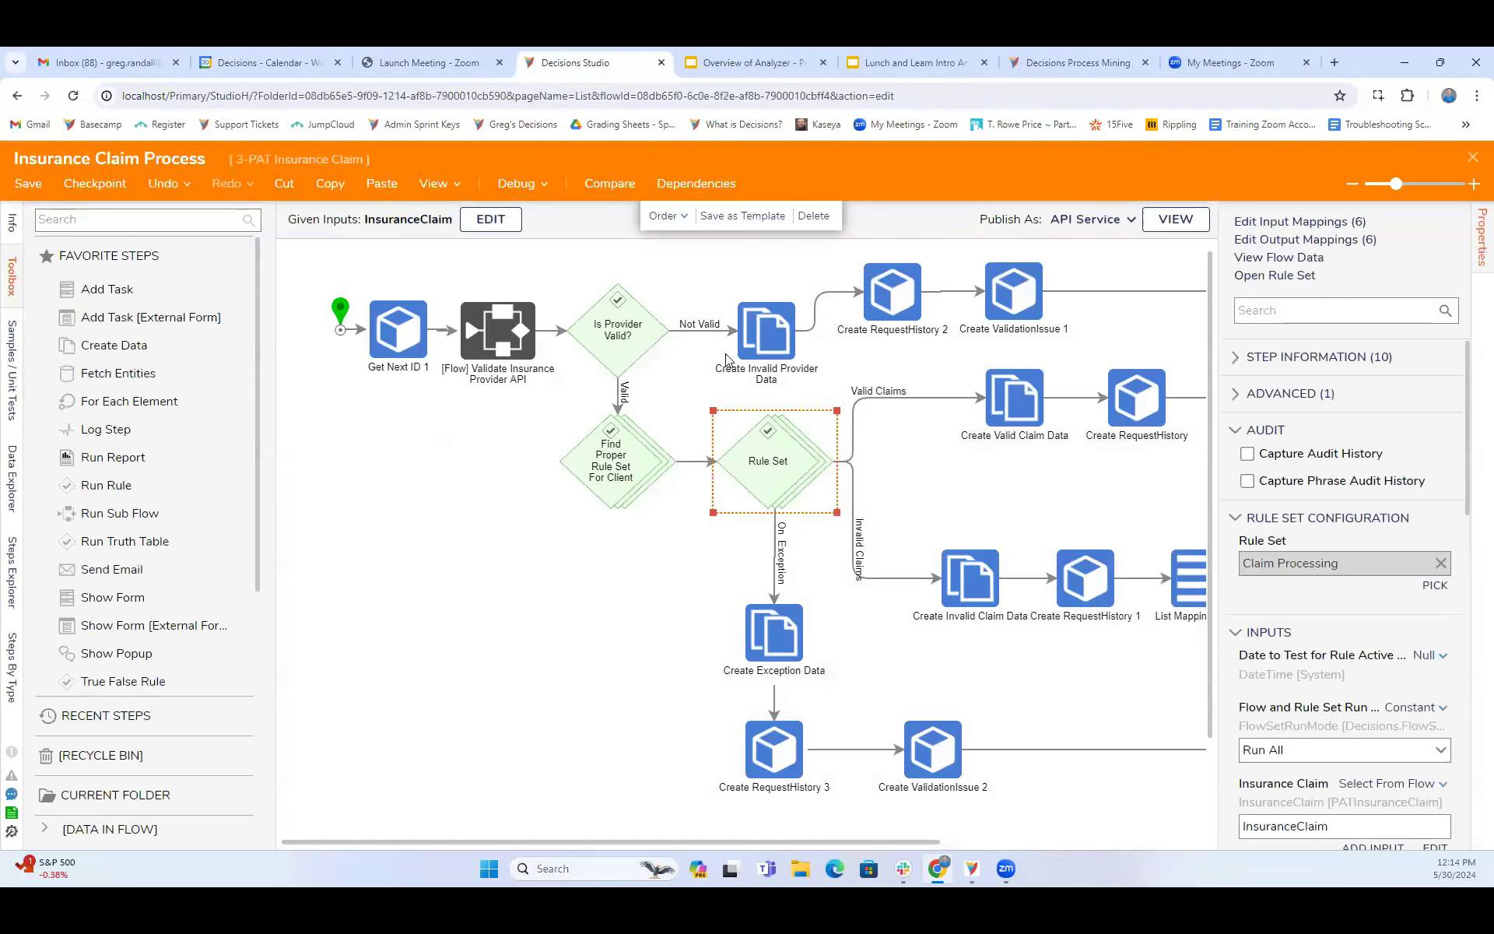
click(917, 65)
click(738, 66)
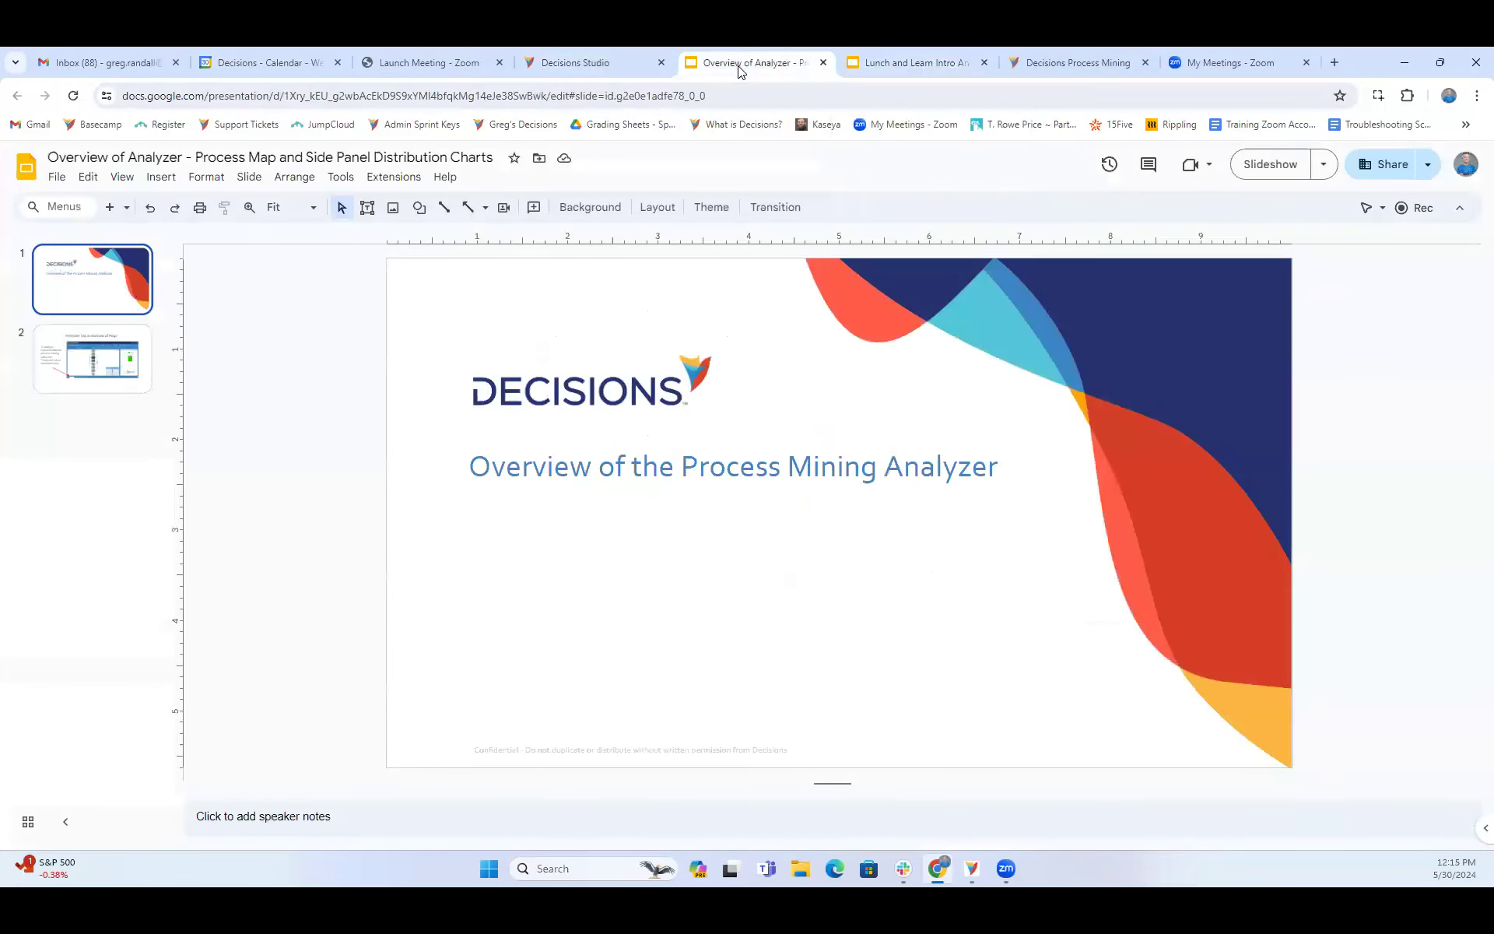
click(611, 68)
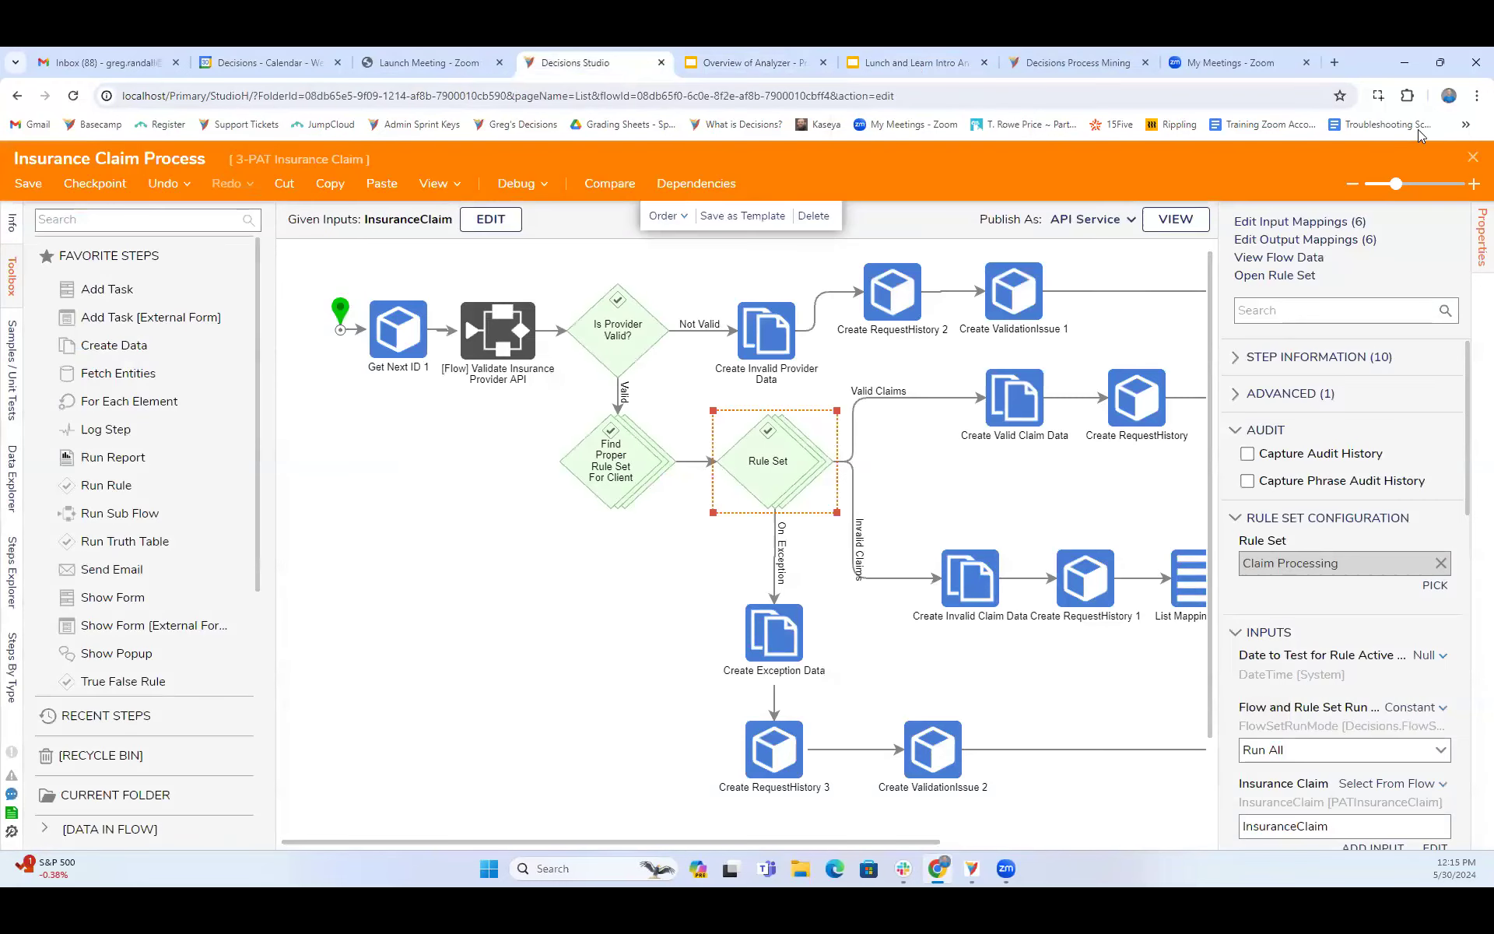
click(1473, 157)
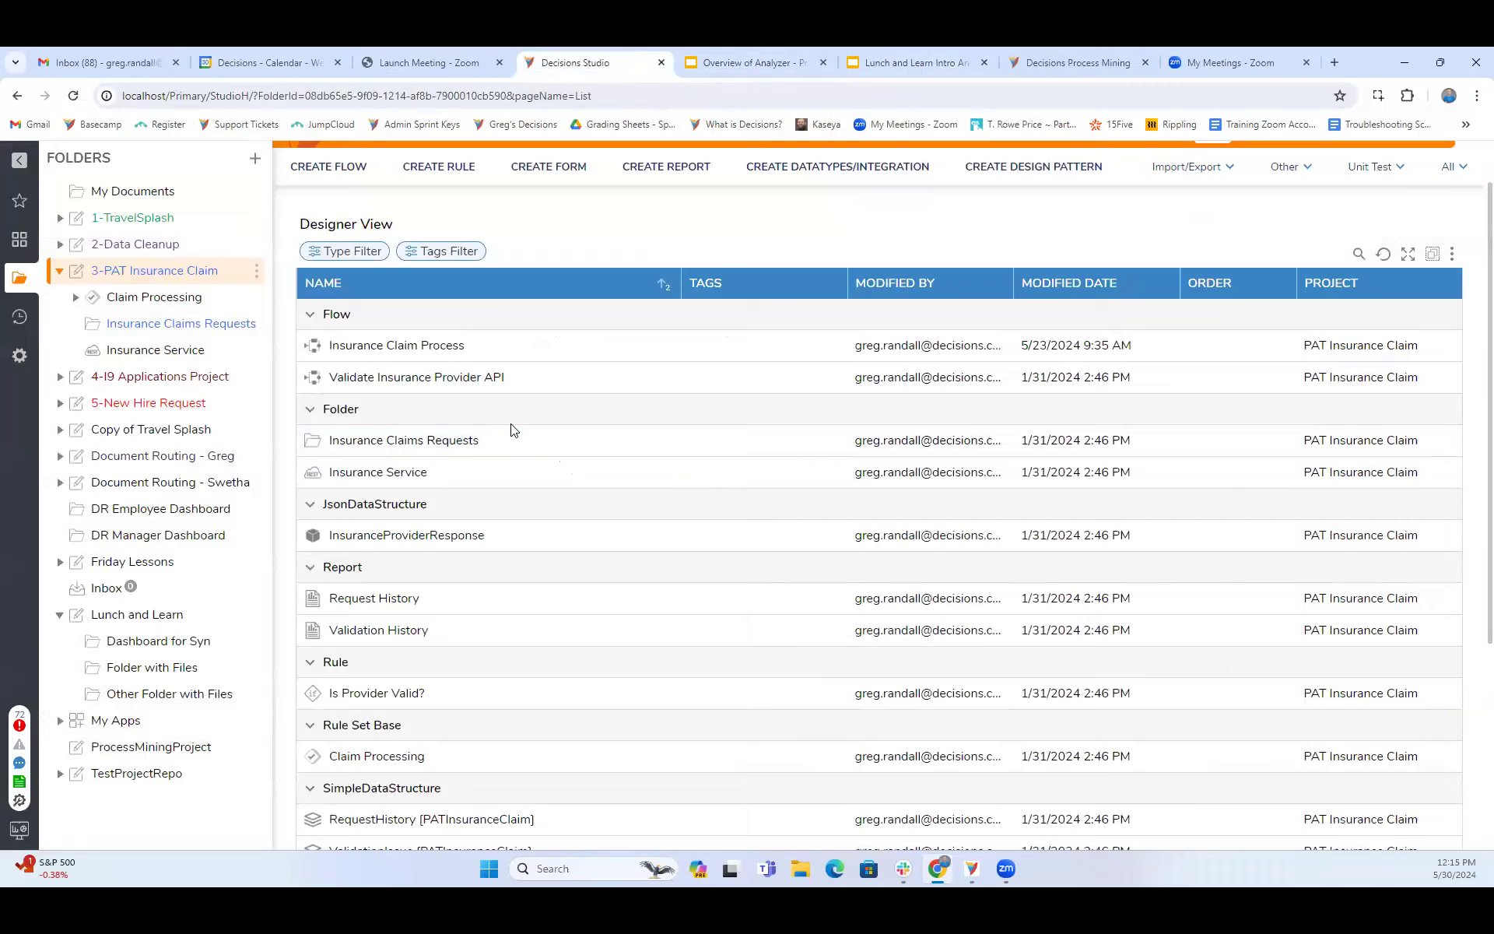
- Open the Andy Expressions Flow from the Lunch and Learn folder
scroll(613, 374, up, 1)
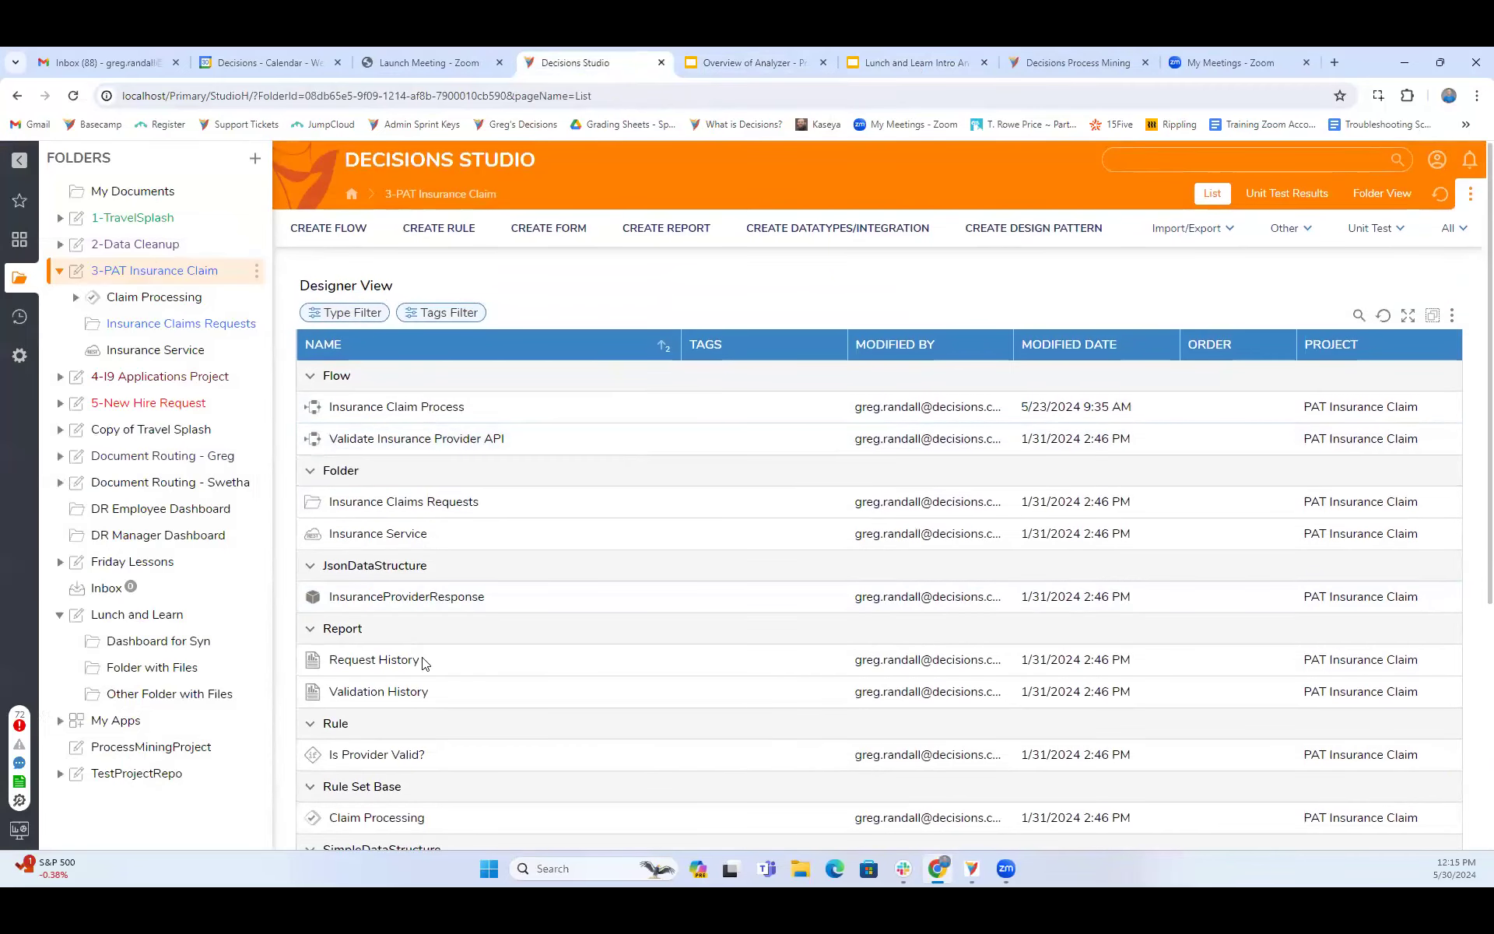
click(105, 613)
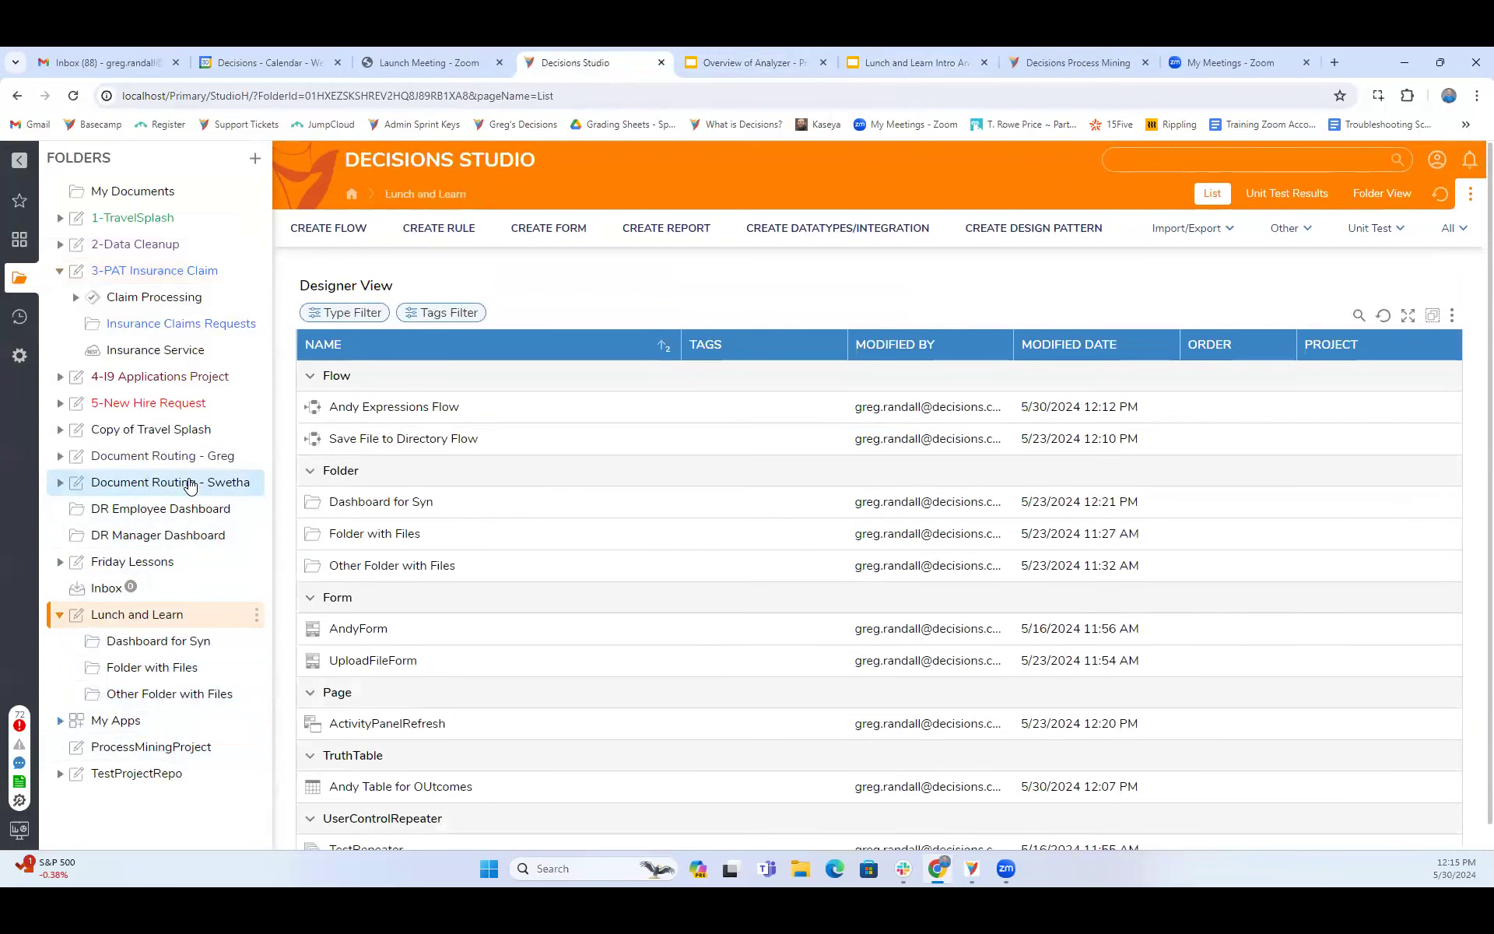
click(397, 407)
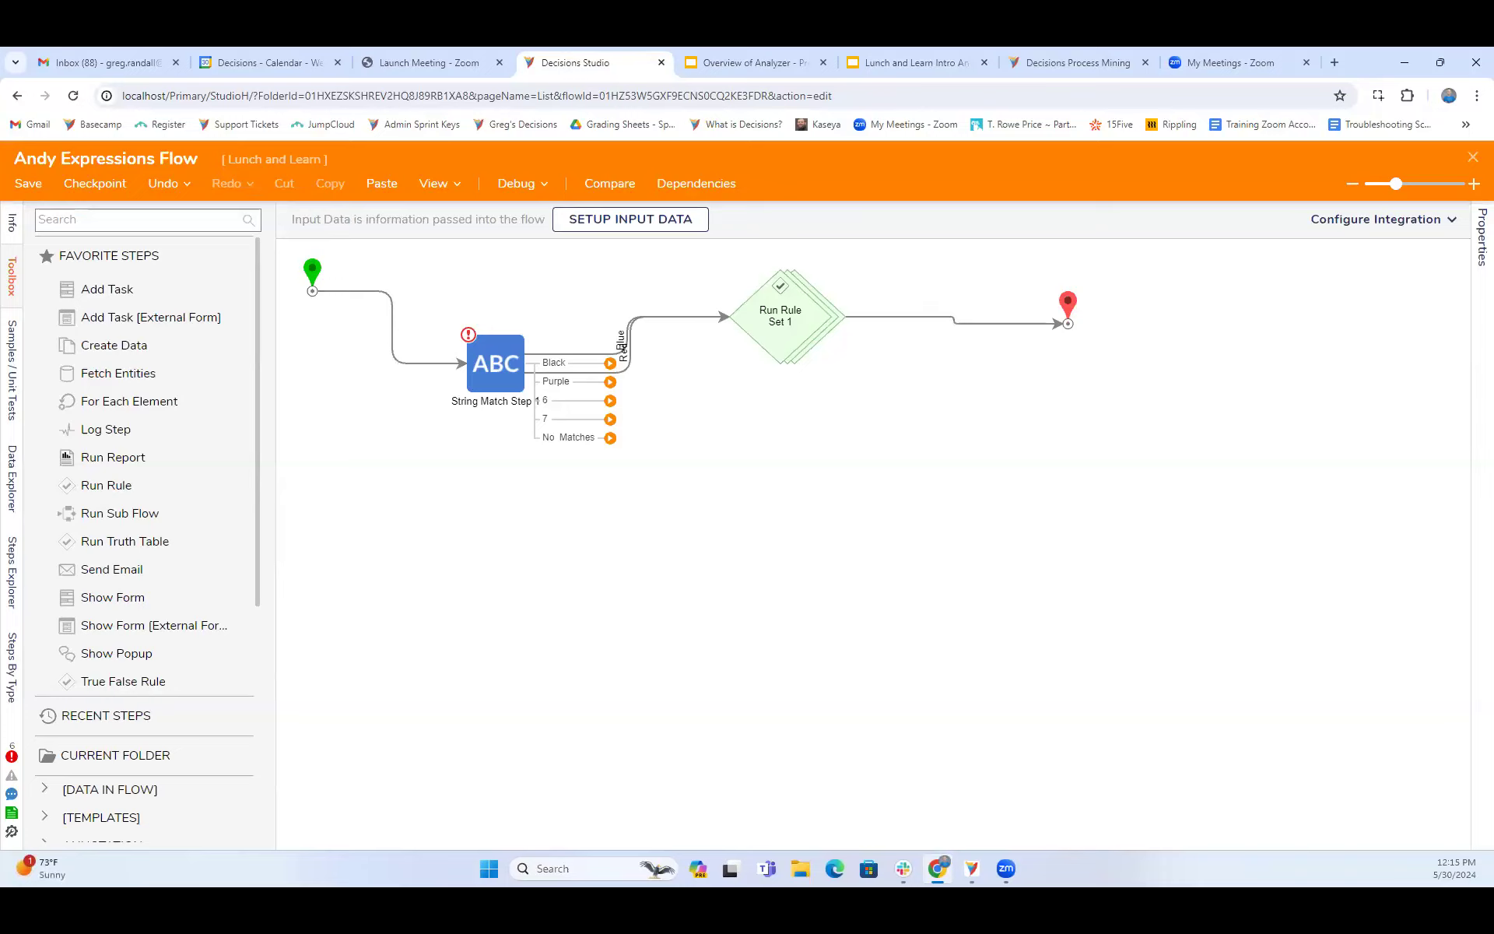
- Add a Convert Csv To Excel step below the Run Rule Set step and route the String Match step's Red outcome to it
click(114, 218)
text(co)
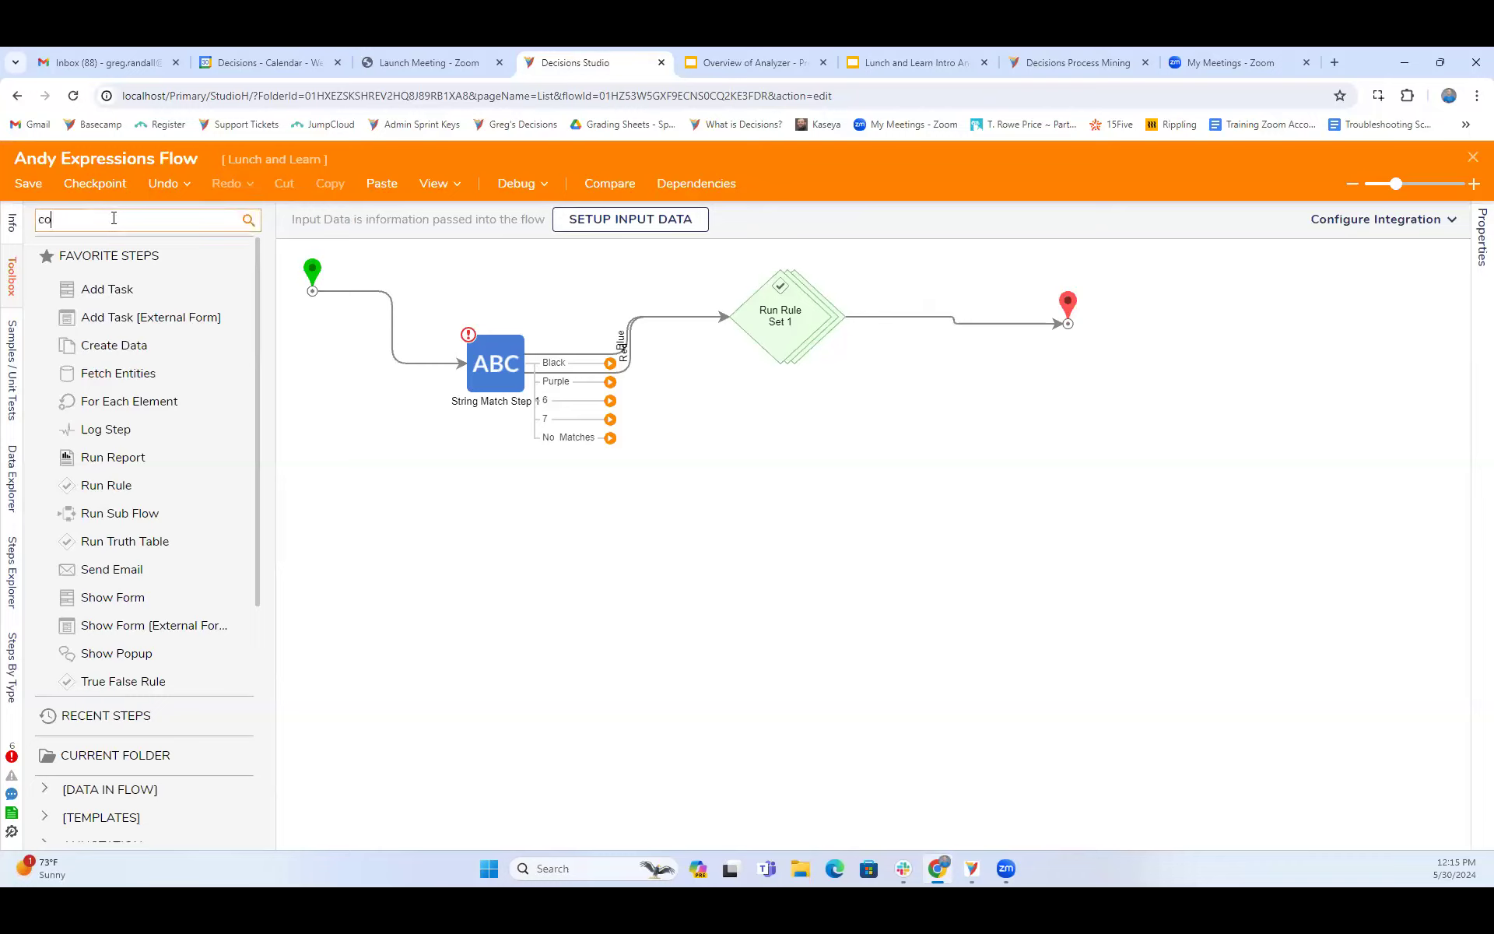
text(nvert csv)
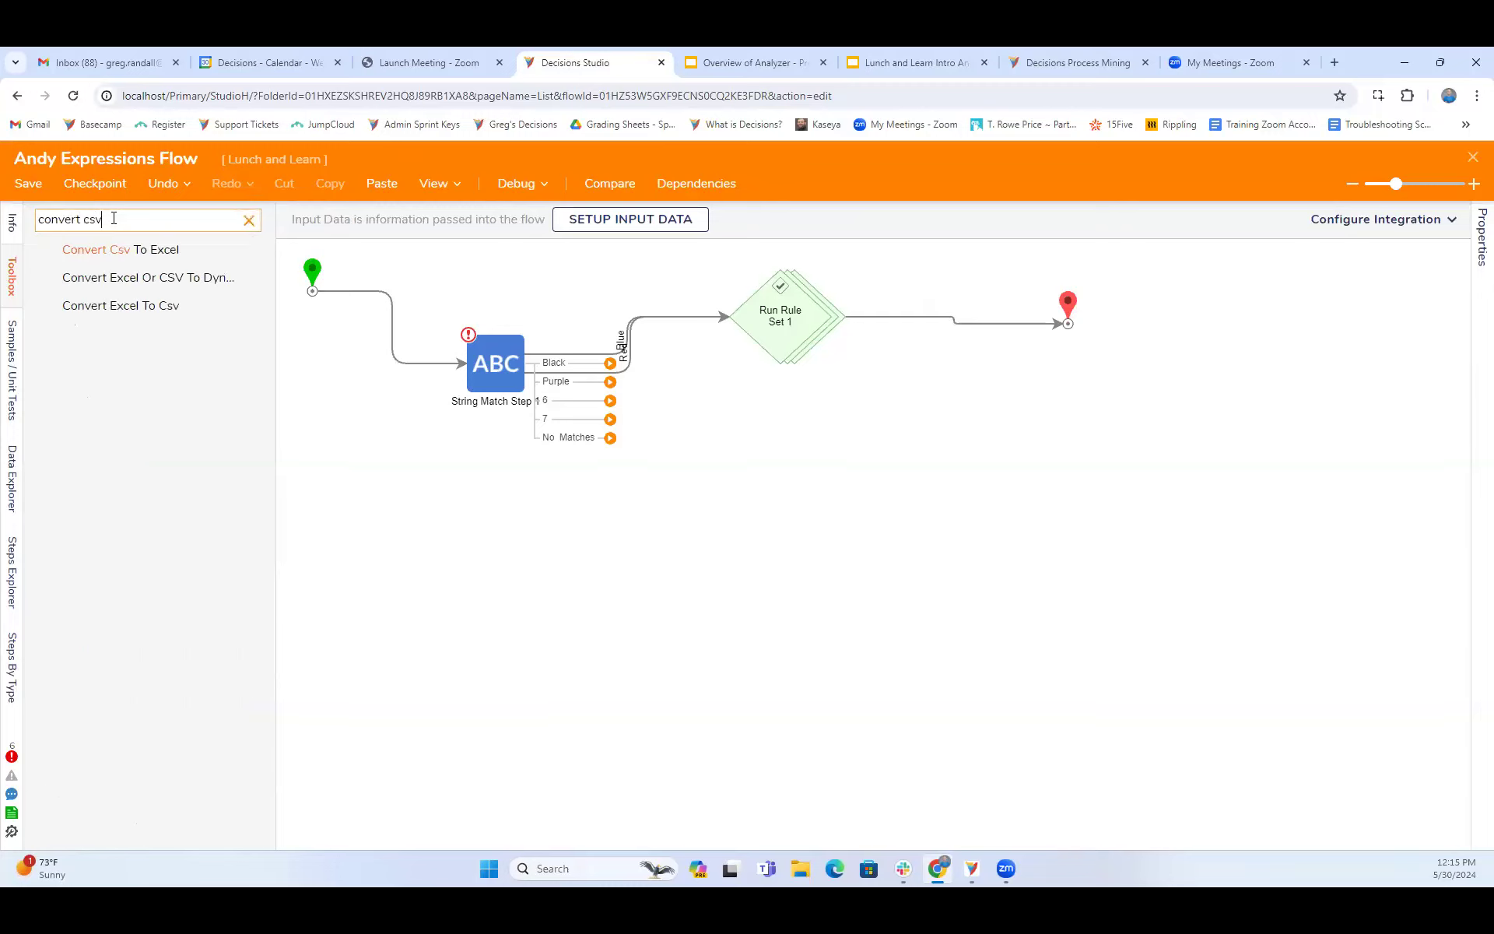
drag(137, 251, 792, 465)
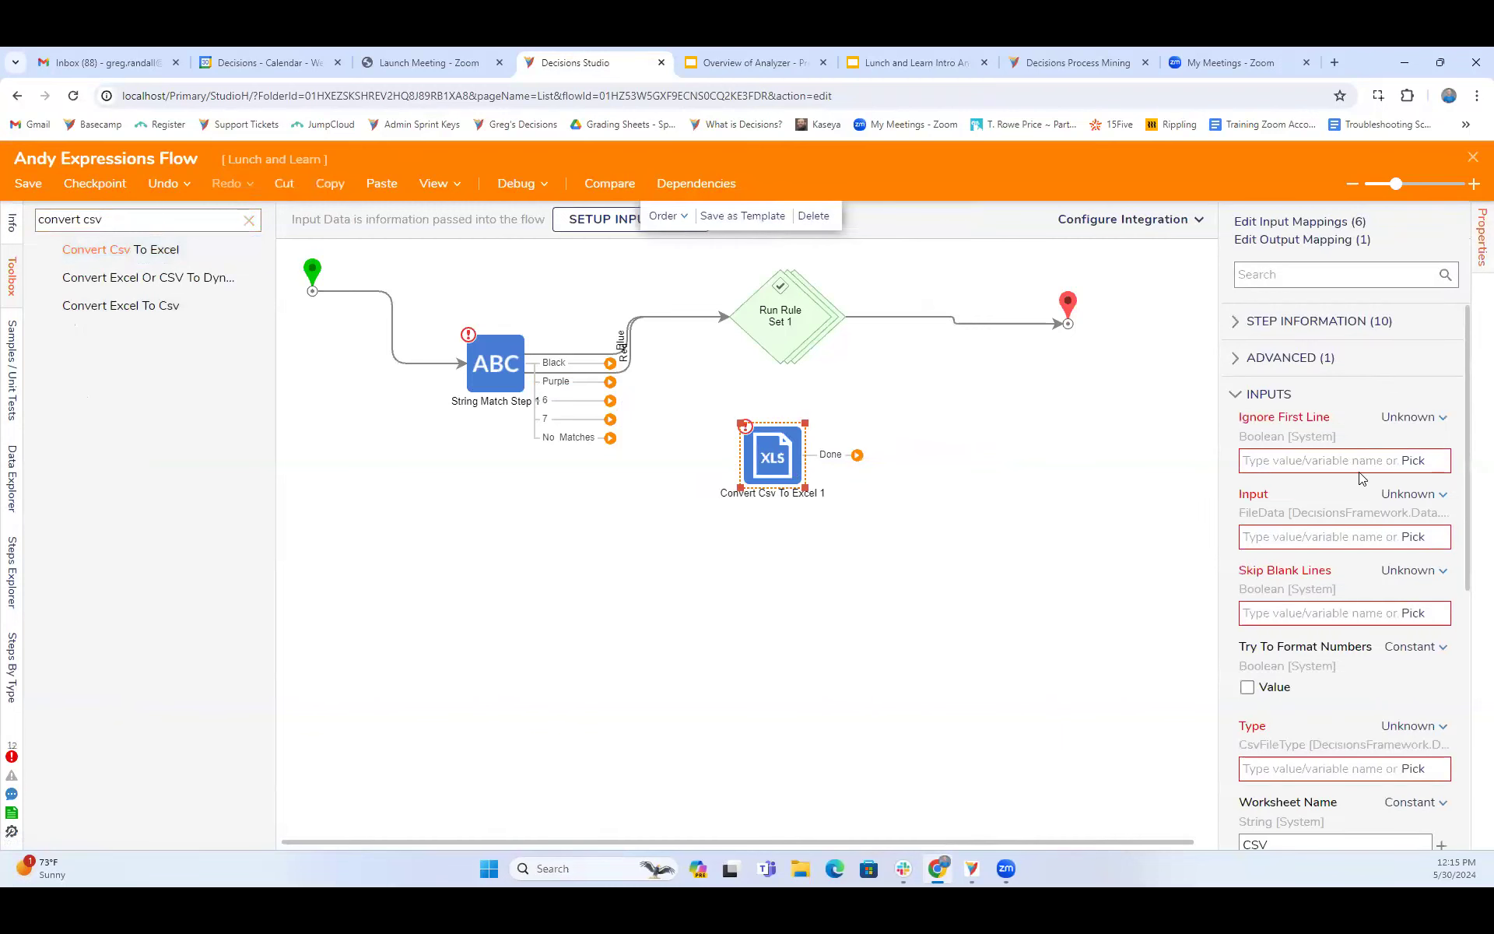
scroll(1360, 477, down, 3)
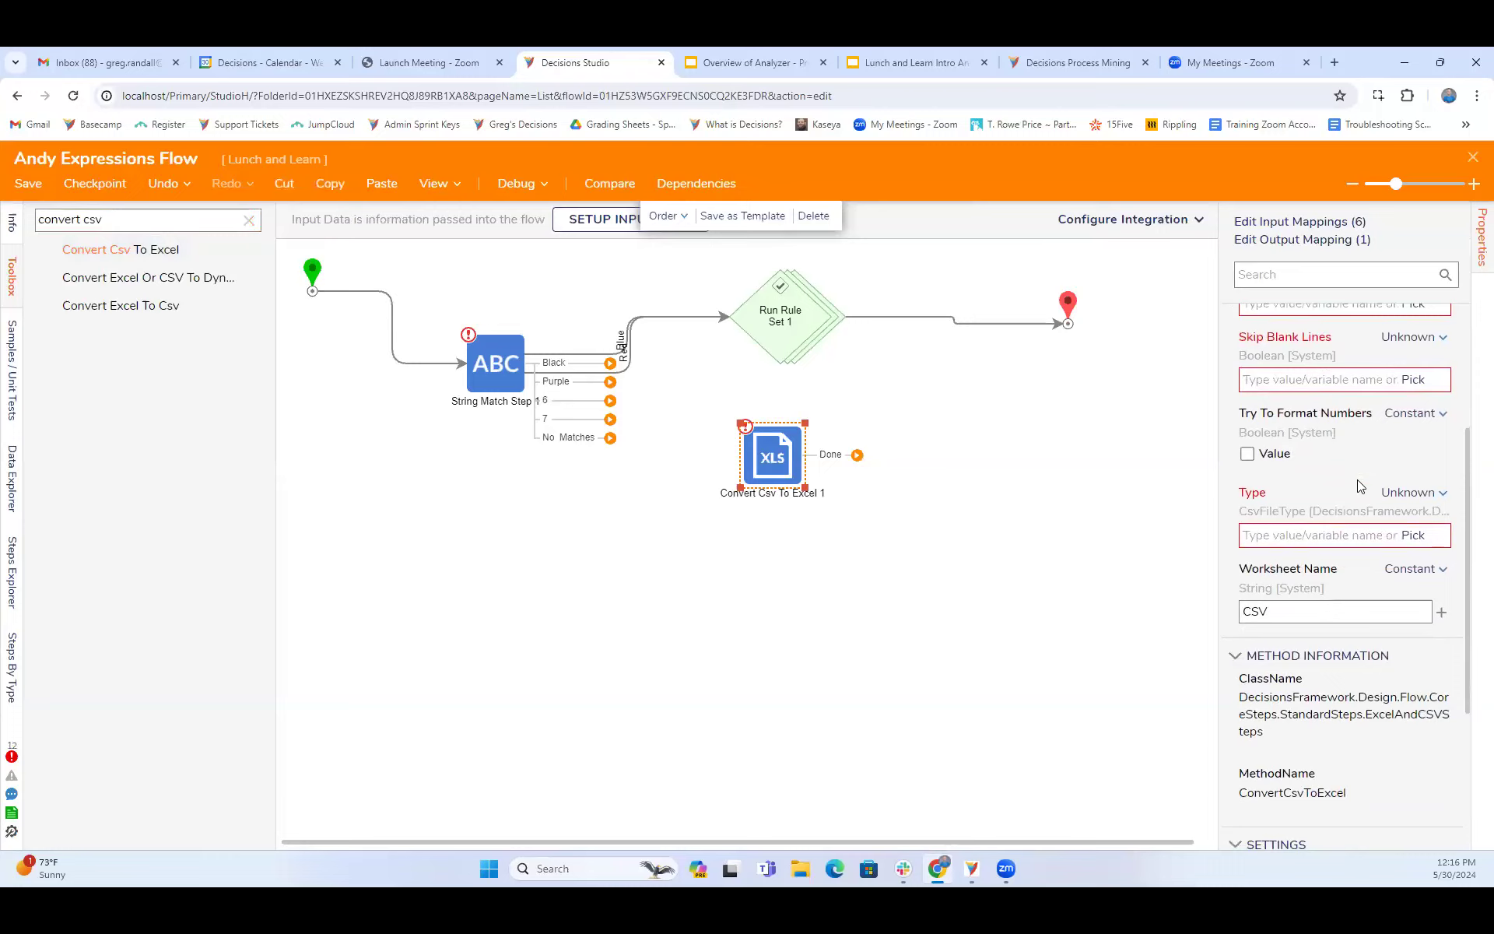
mouse_move(630, 374)
drag(632, 389, 757, 458)
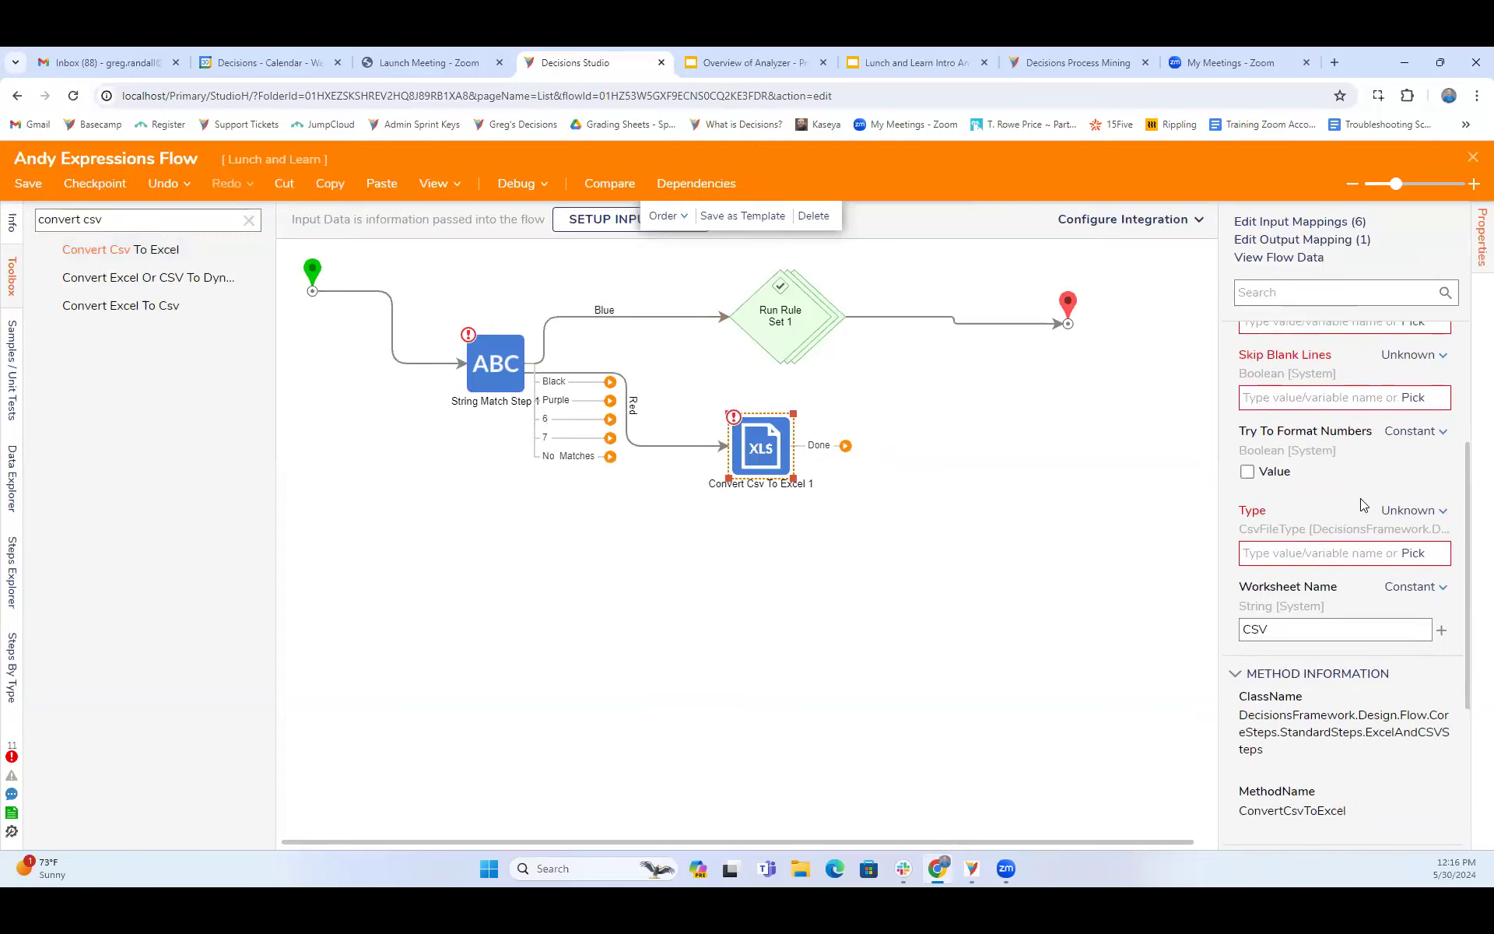
- Review the Convert Csv To Excel step's inputs and set its Type input to the constant AutoSelect
scroll(1363, 504, up, 3)
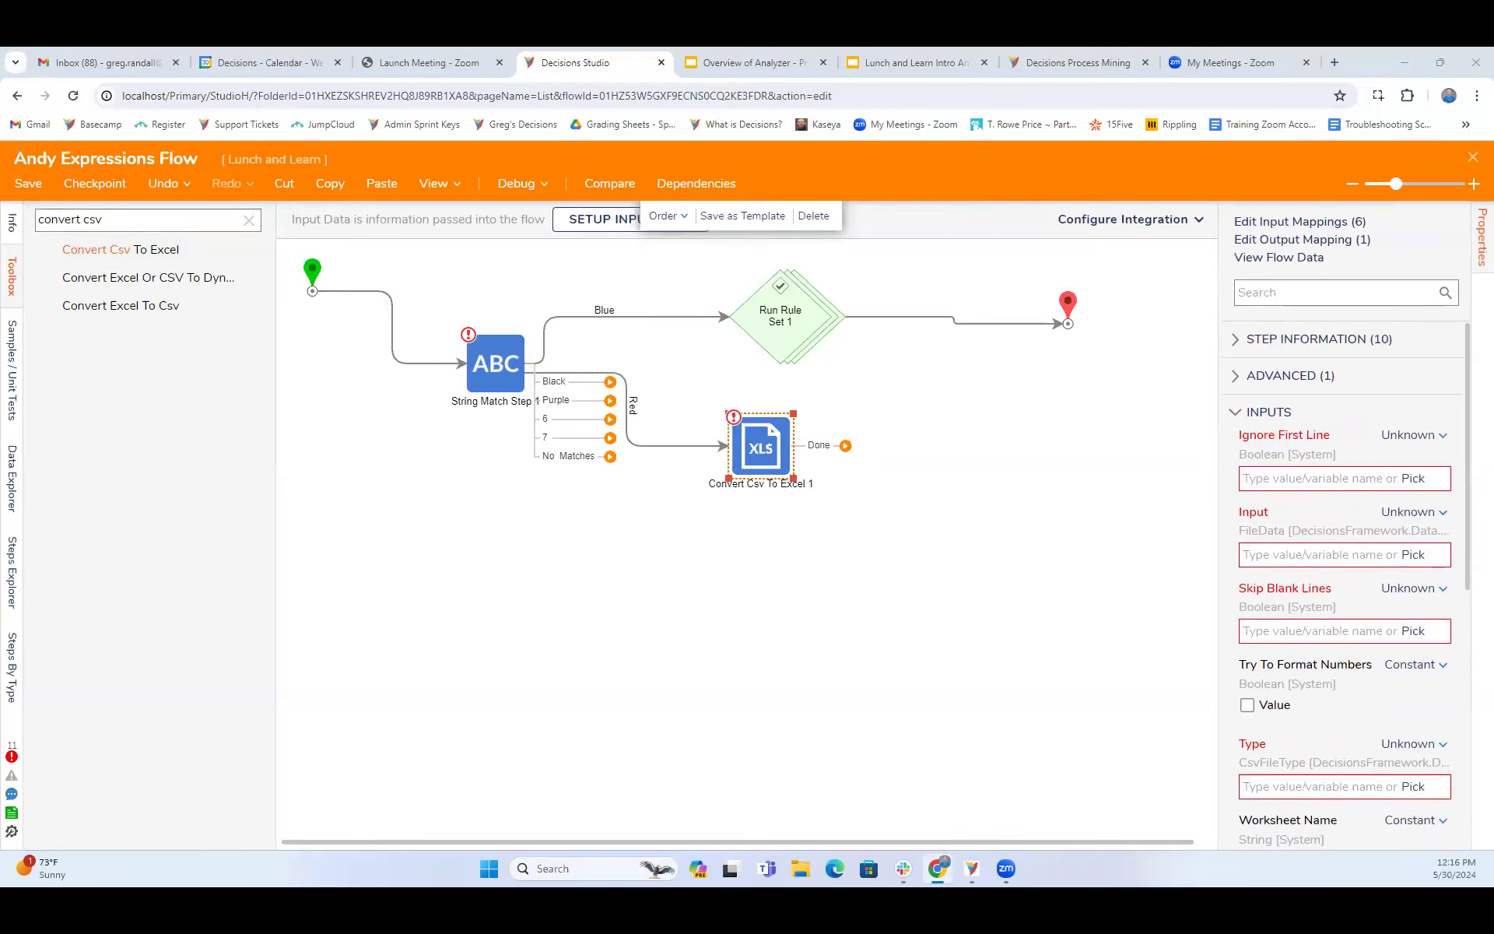
scroll(1336, 589, down, 3)
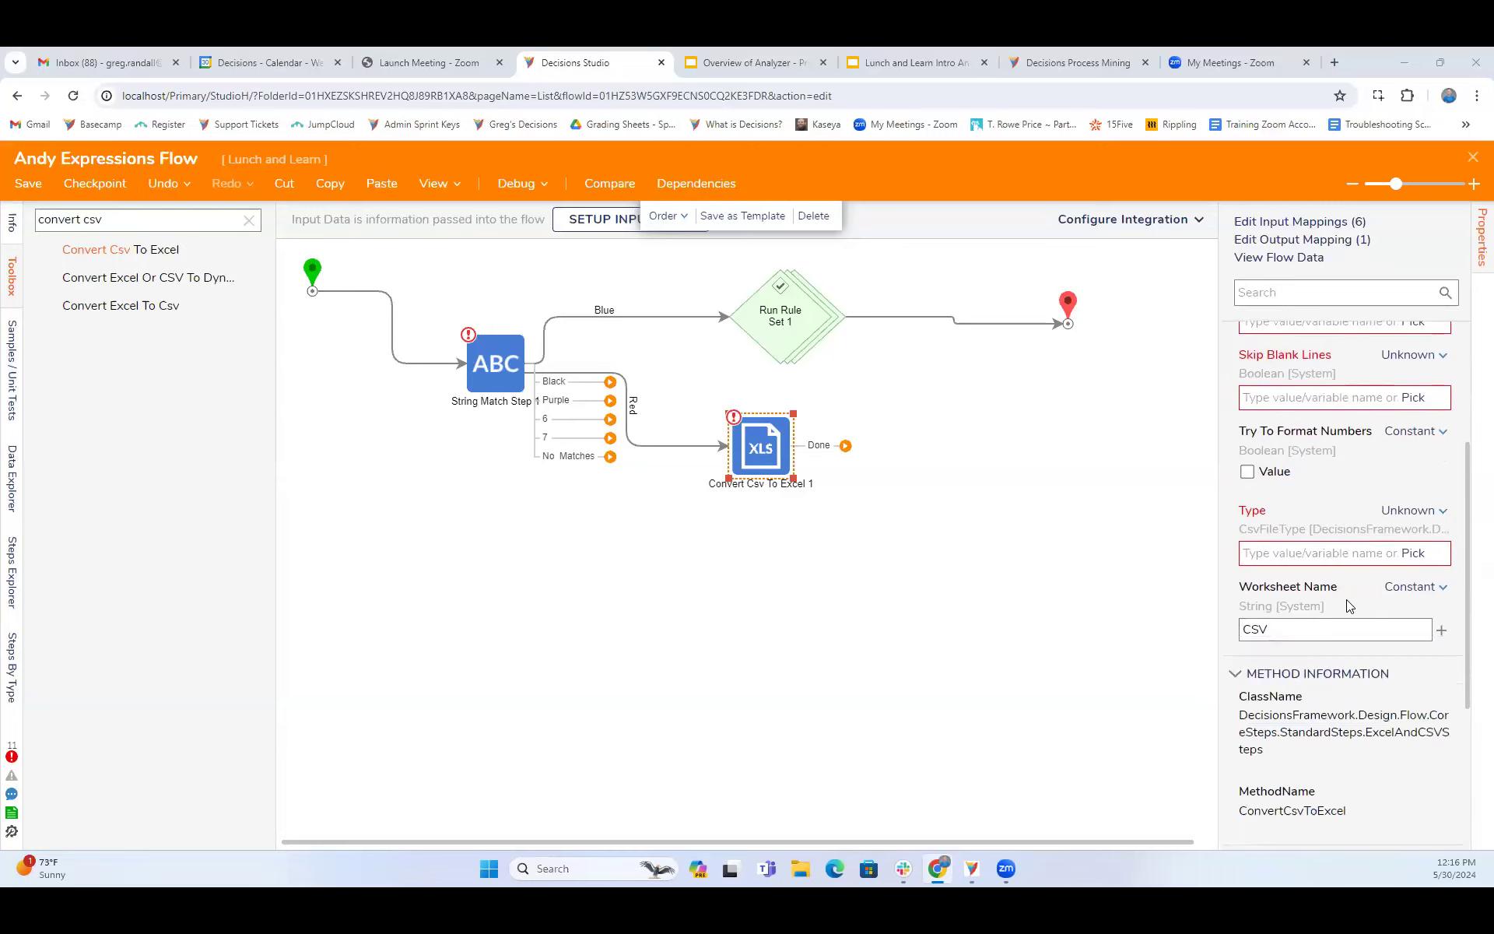
scroll(1347, 601, down, 1)
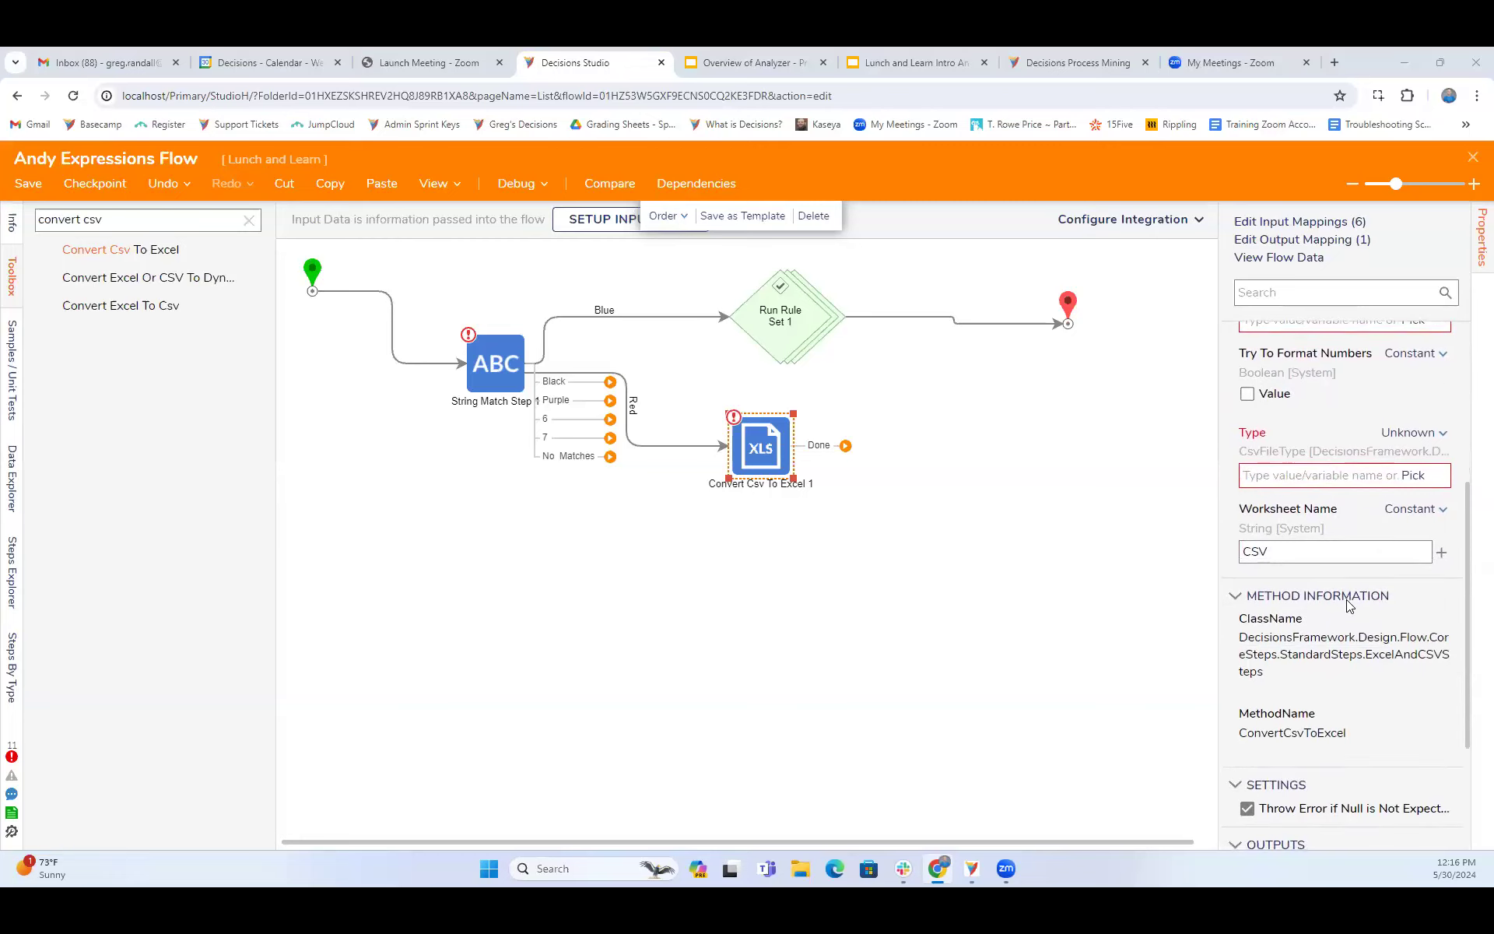
scroll(1349, 606, up, 3)
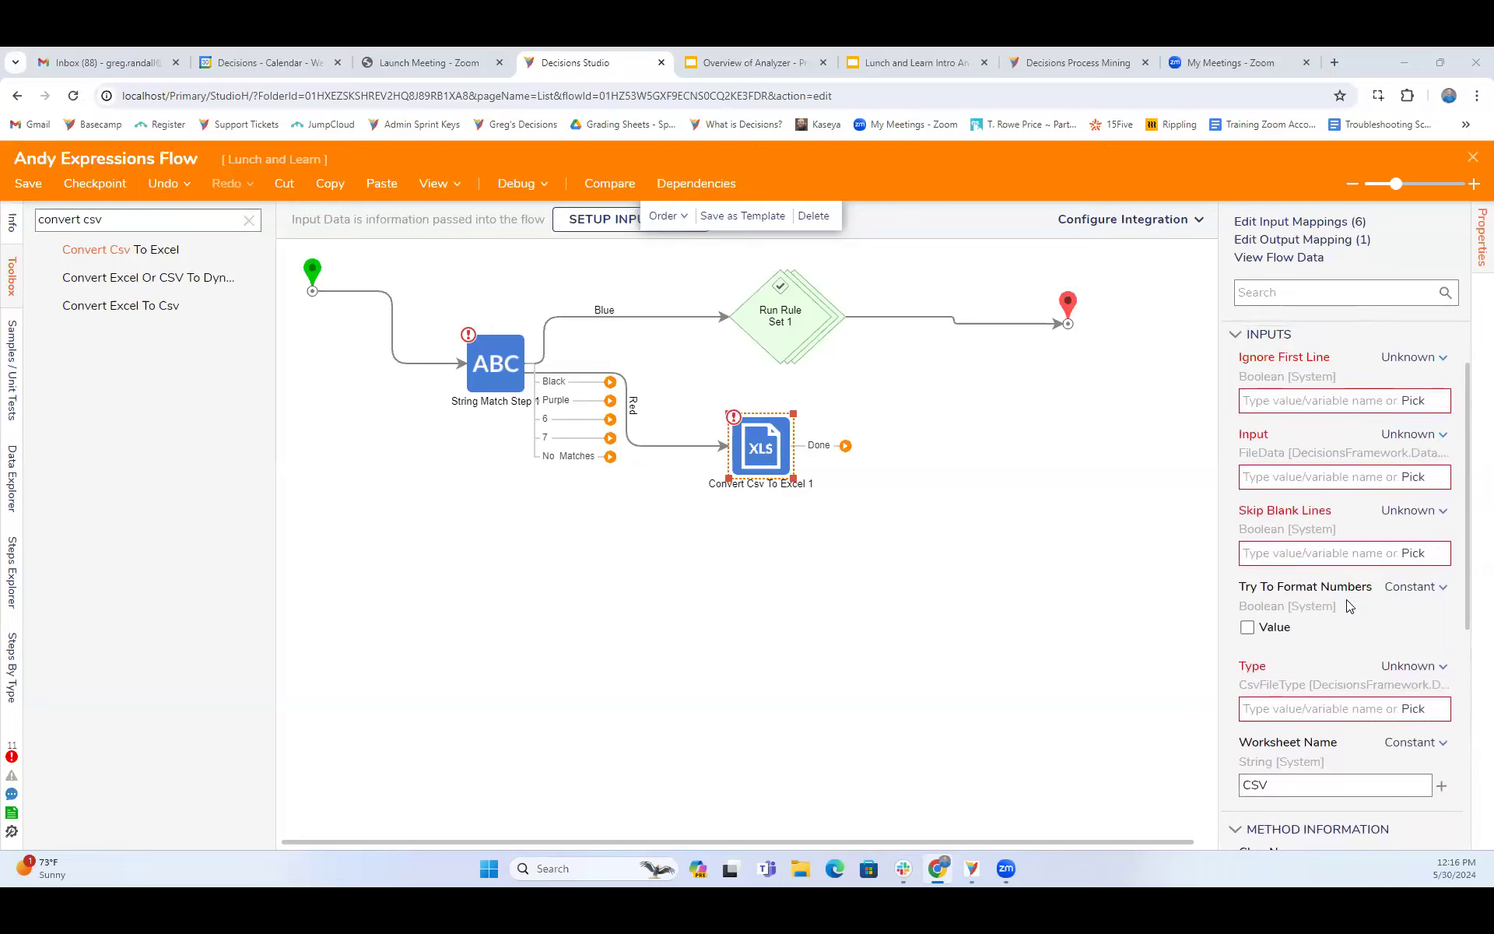
scroll(1350, 605, up, 1)
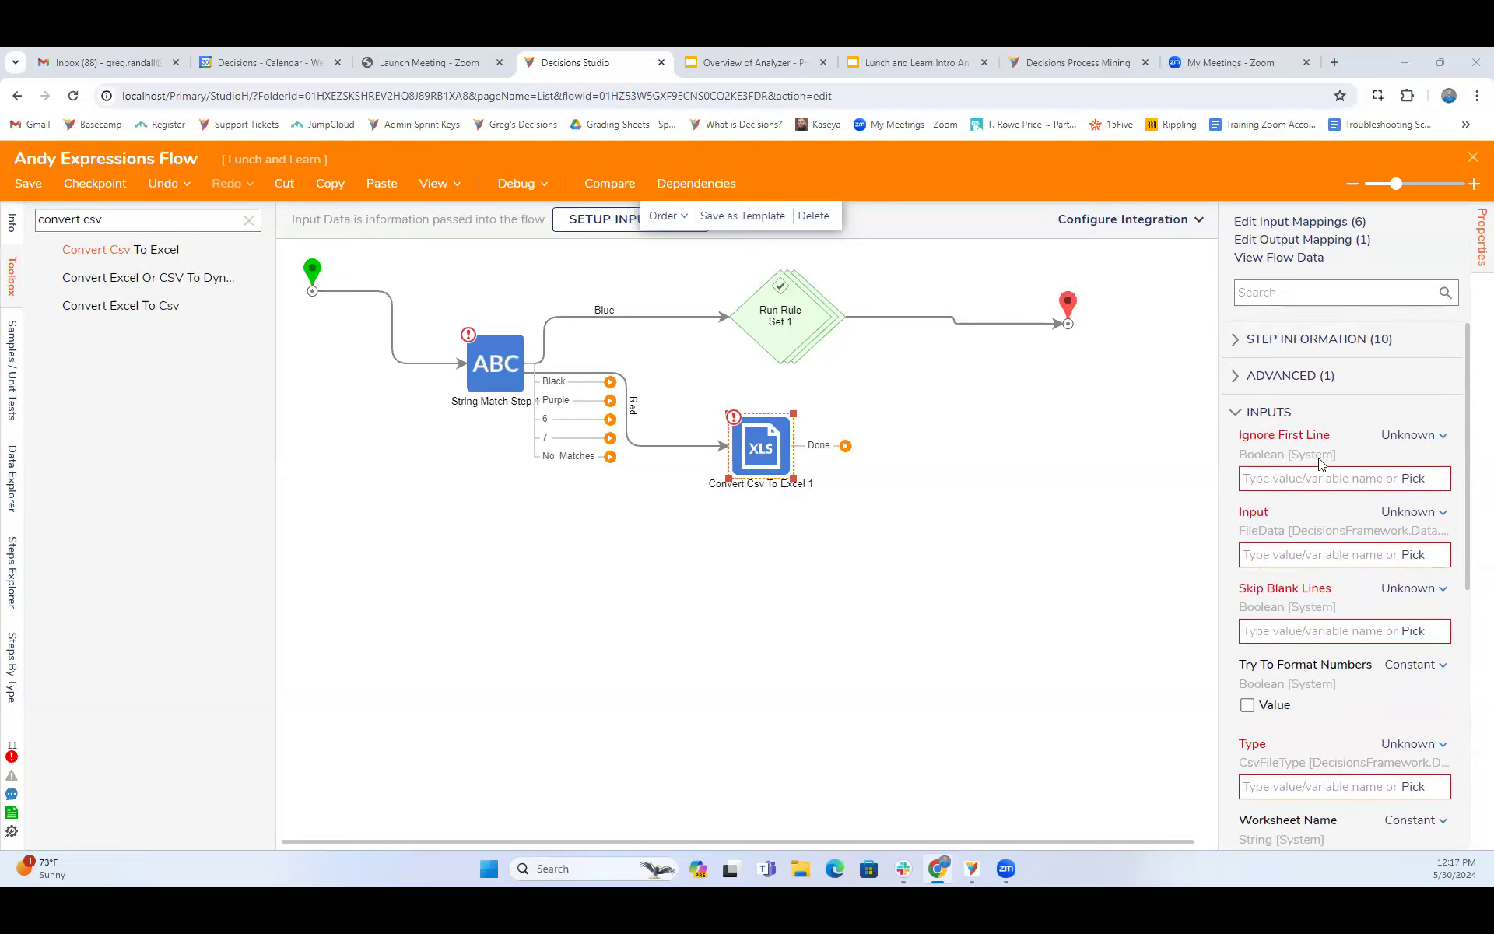
scroll(1358, 633, down, 2)
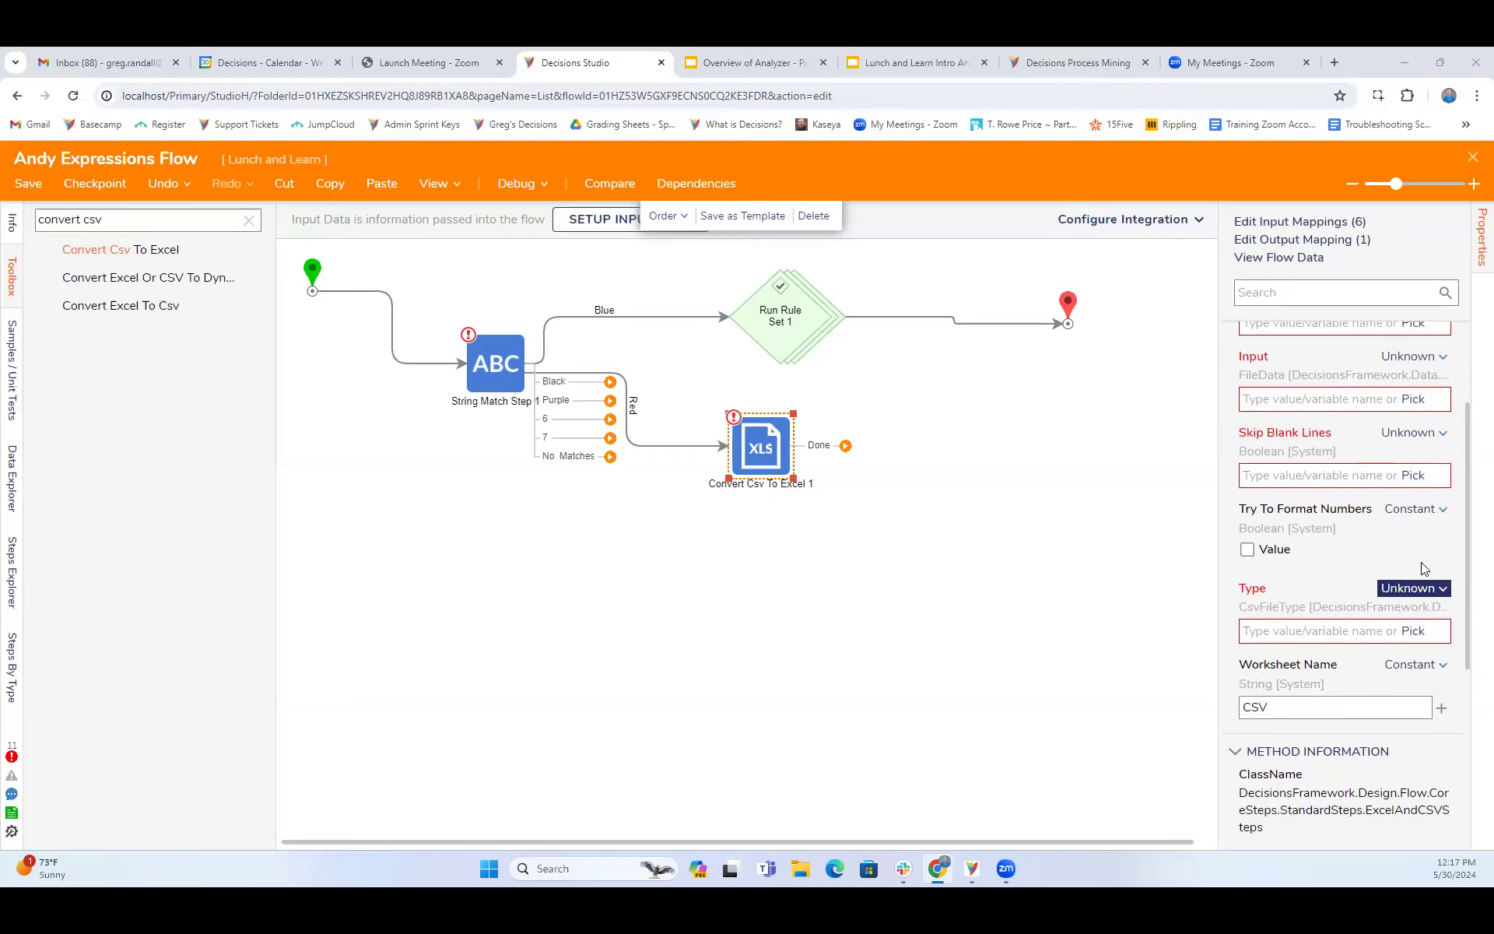
click(1421, 635)
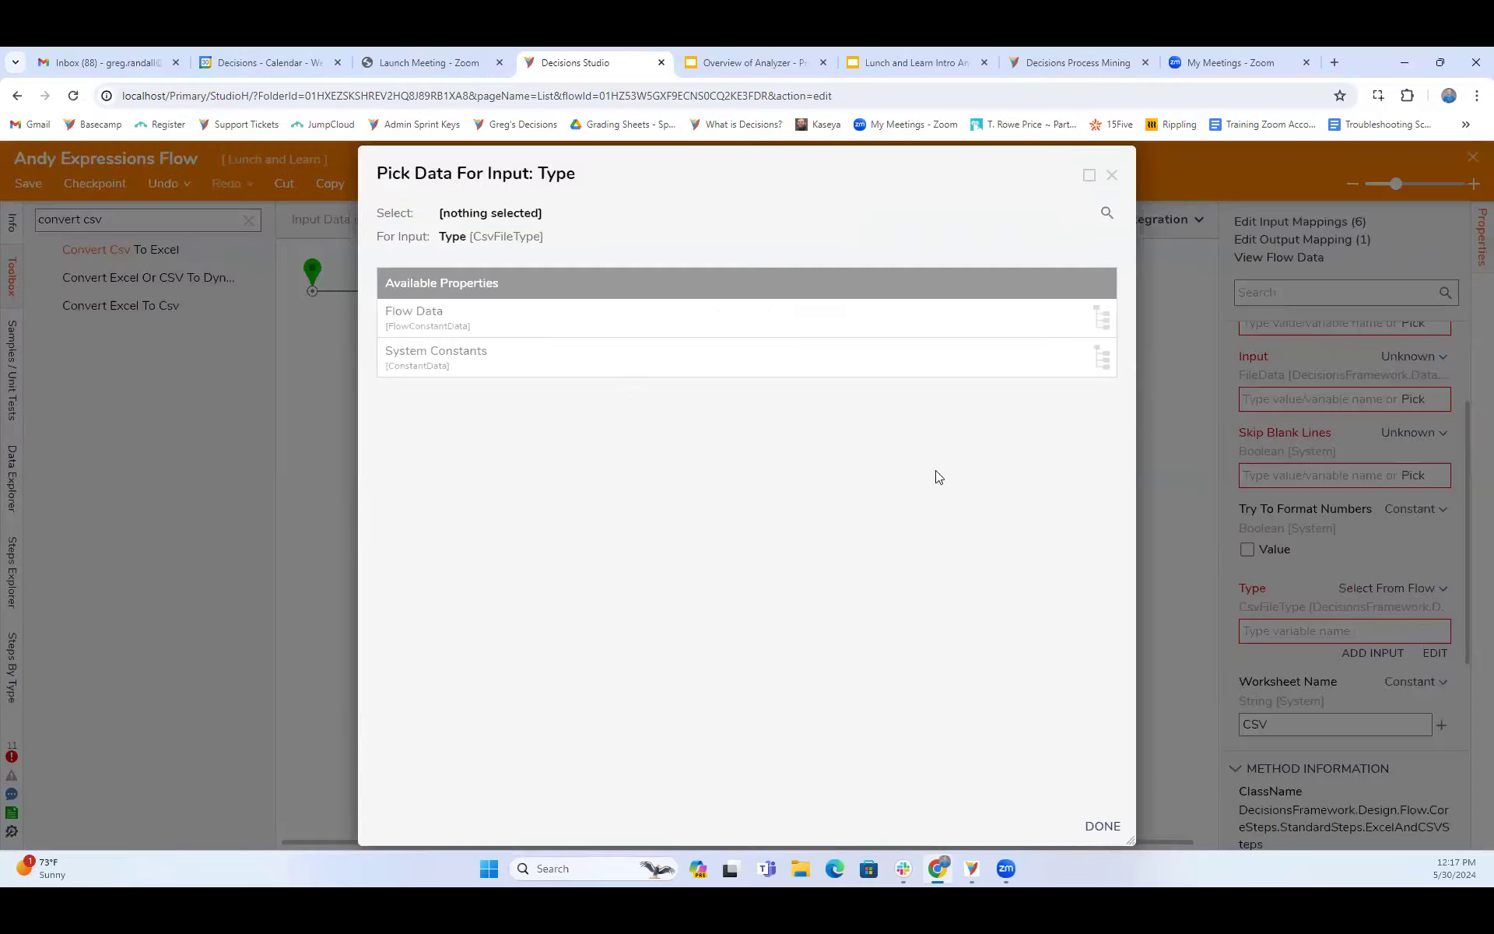
click(1111, 175)
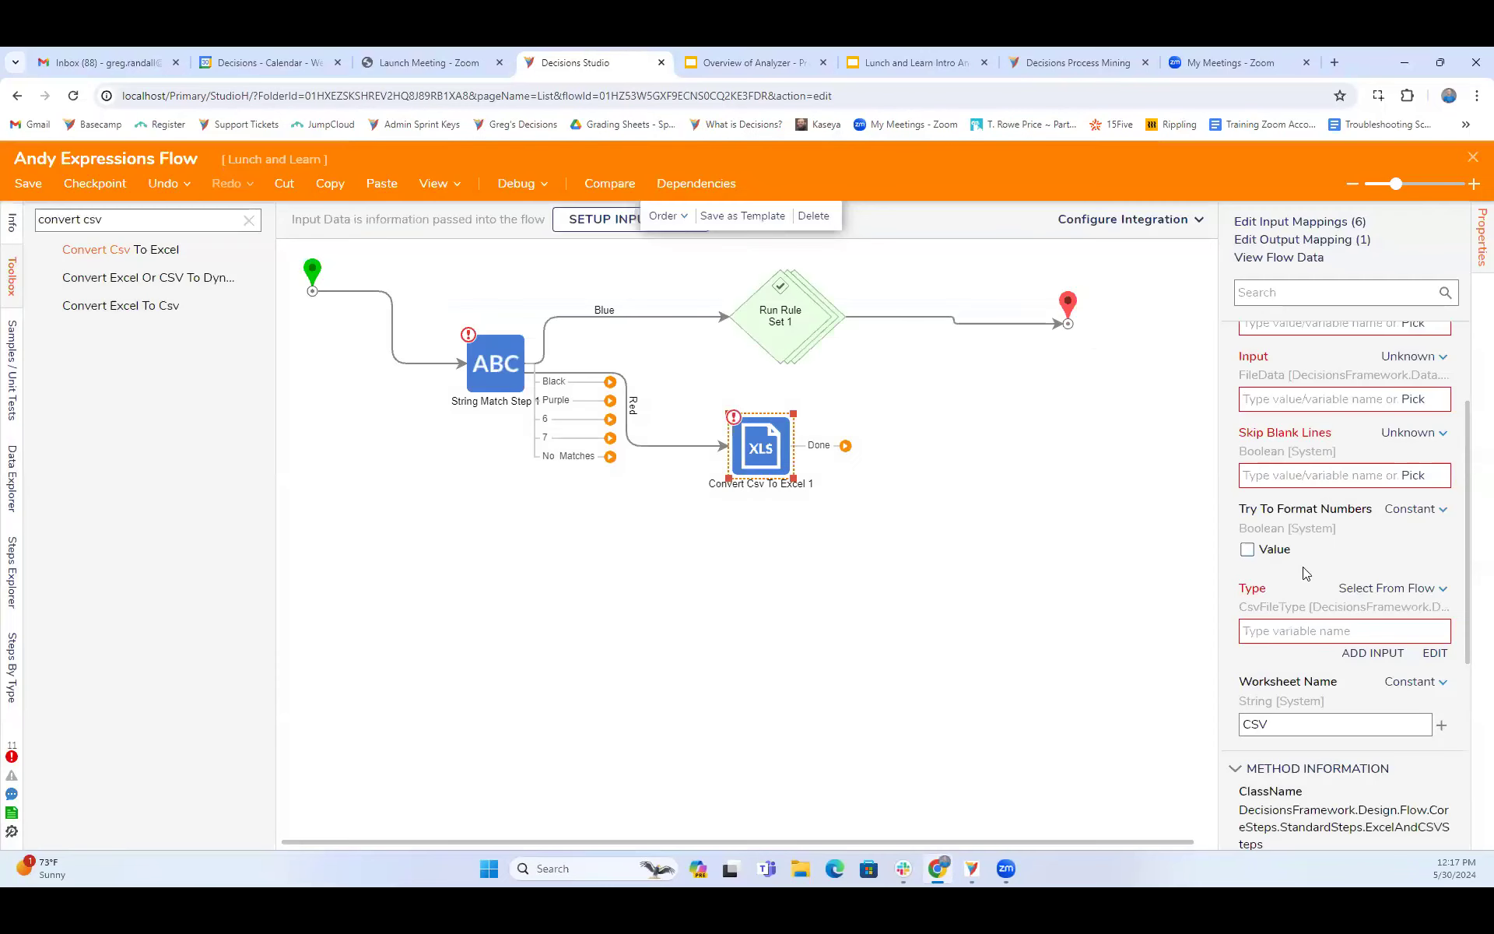
click(1403, 591)
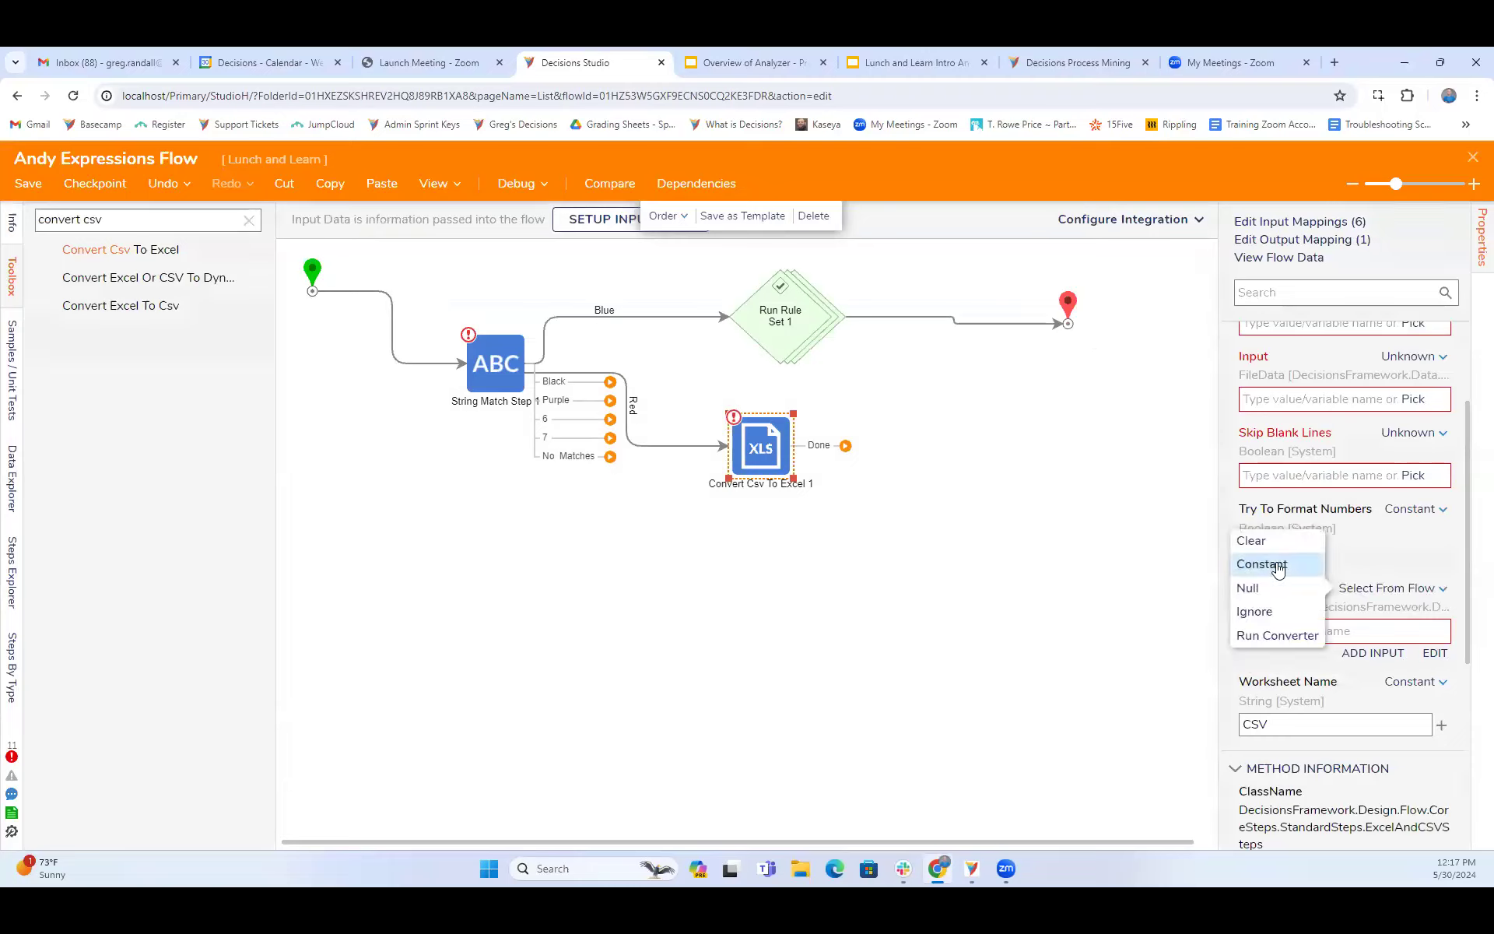
click(1264, 561)
click(1440, 632)
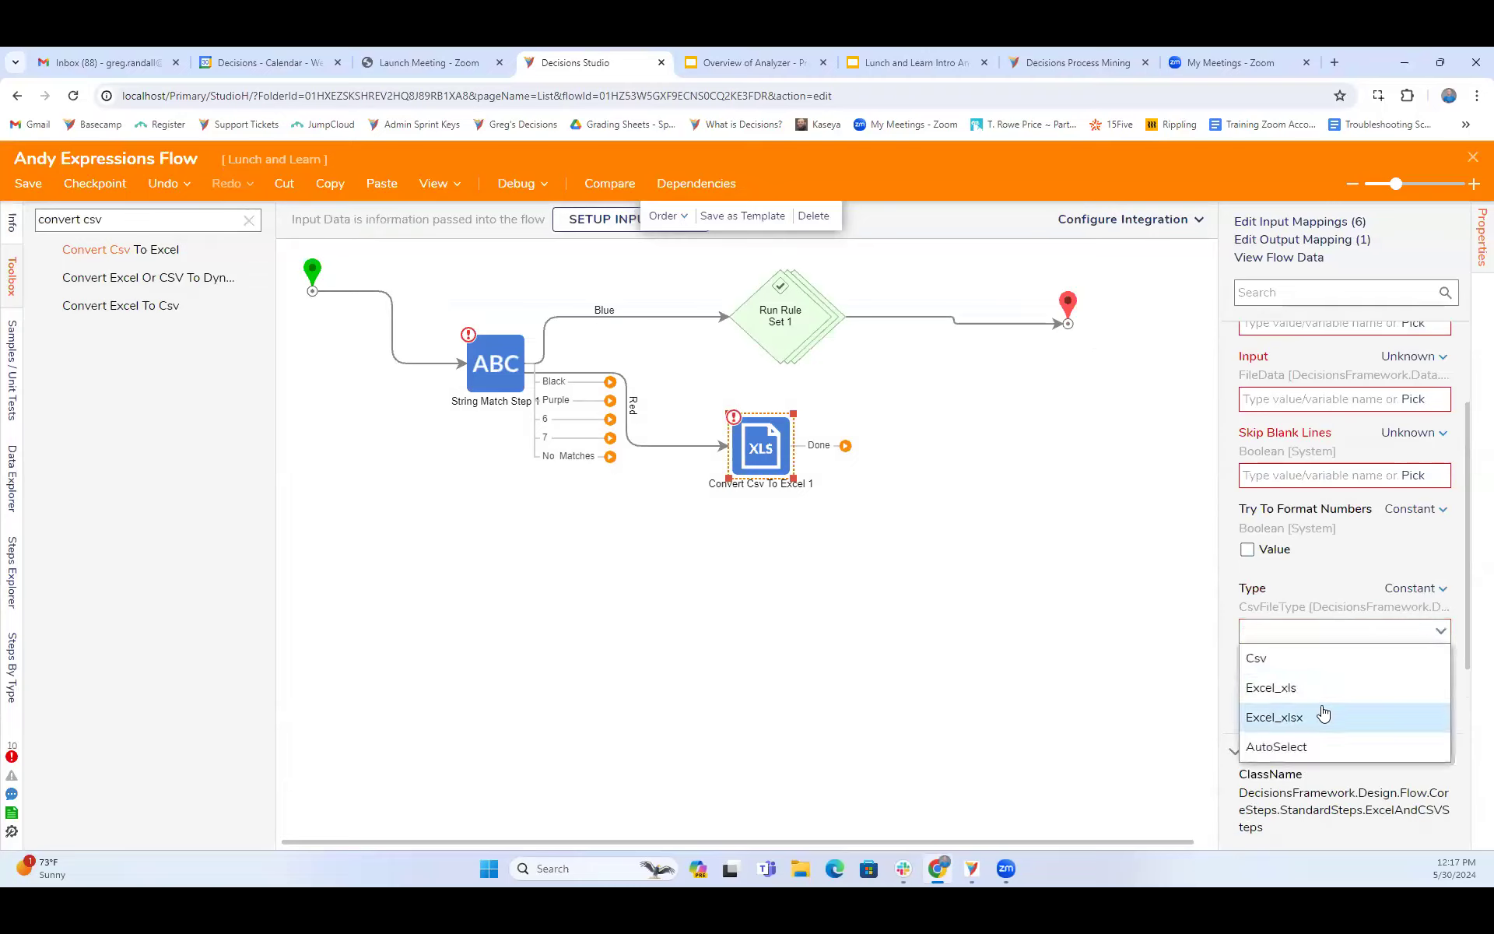
click(1283, 746)
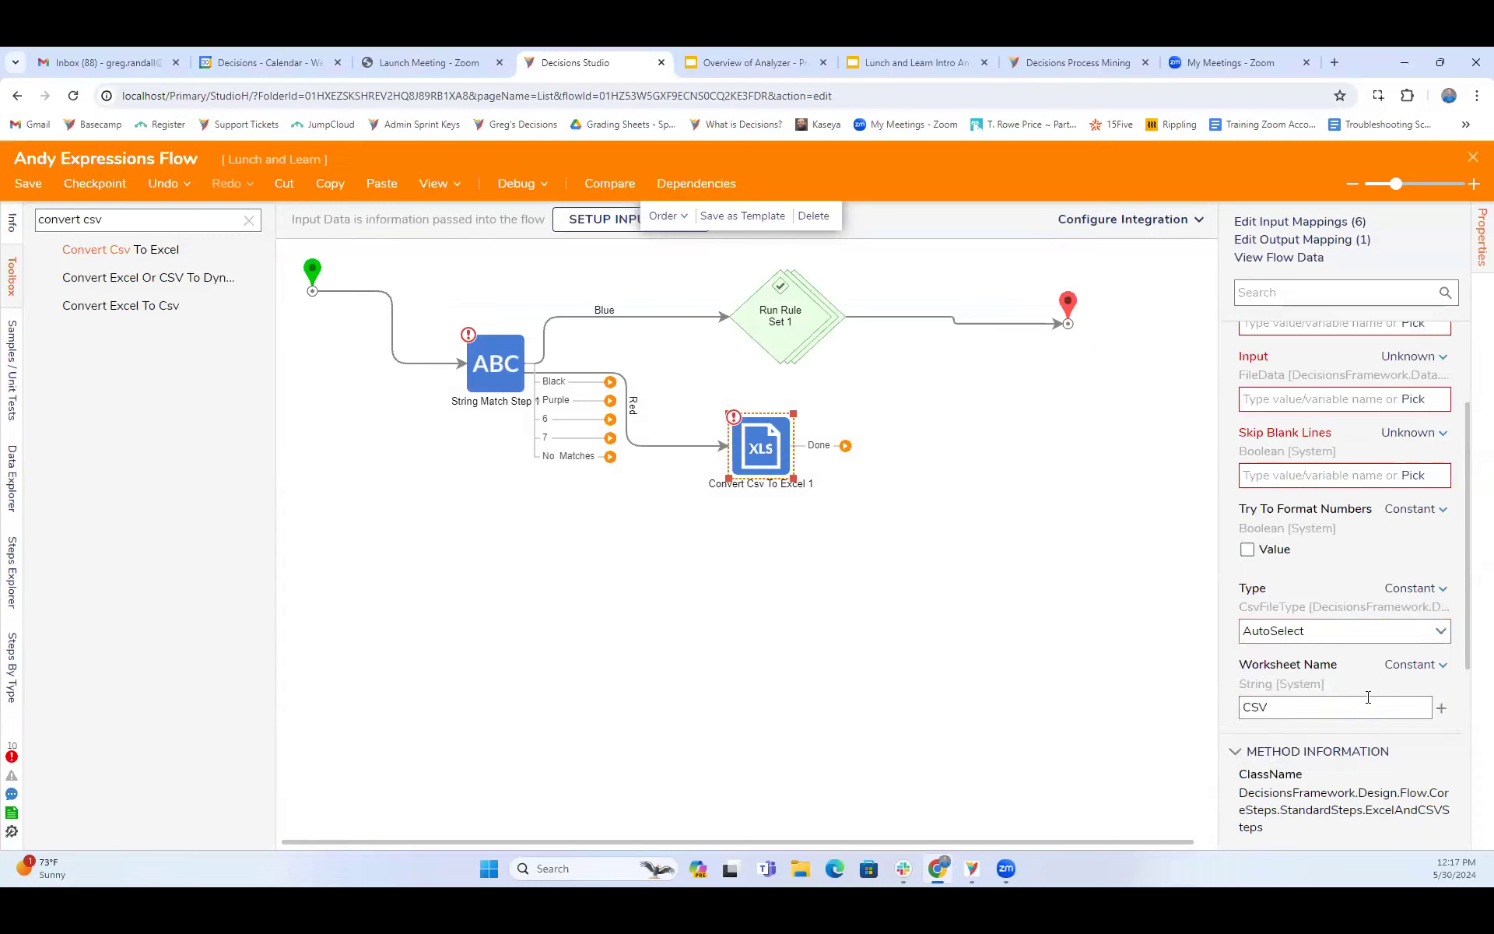
scroll(1368, 697, up, 2)
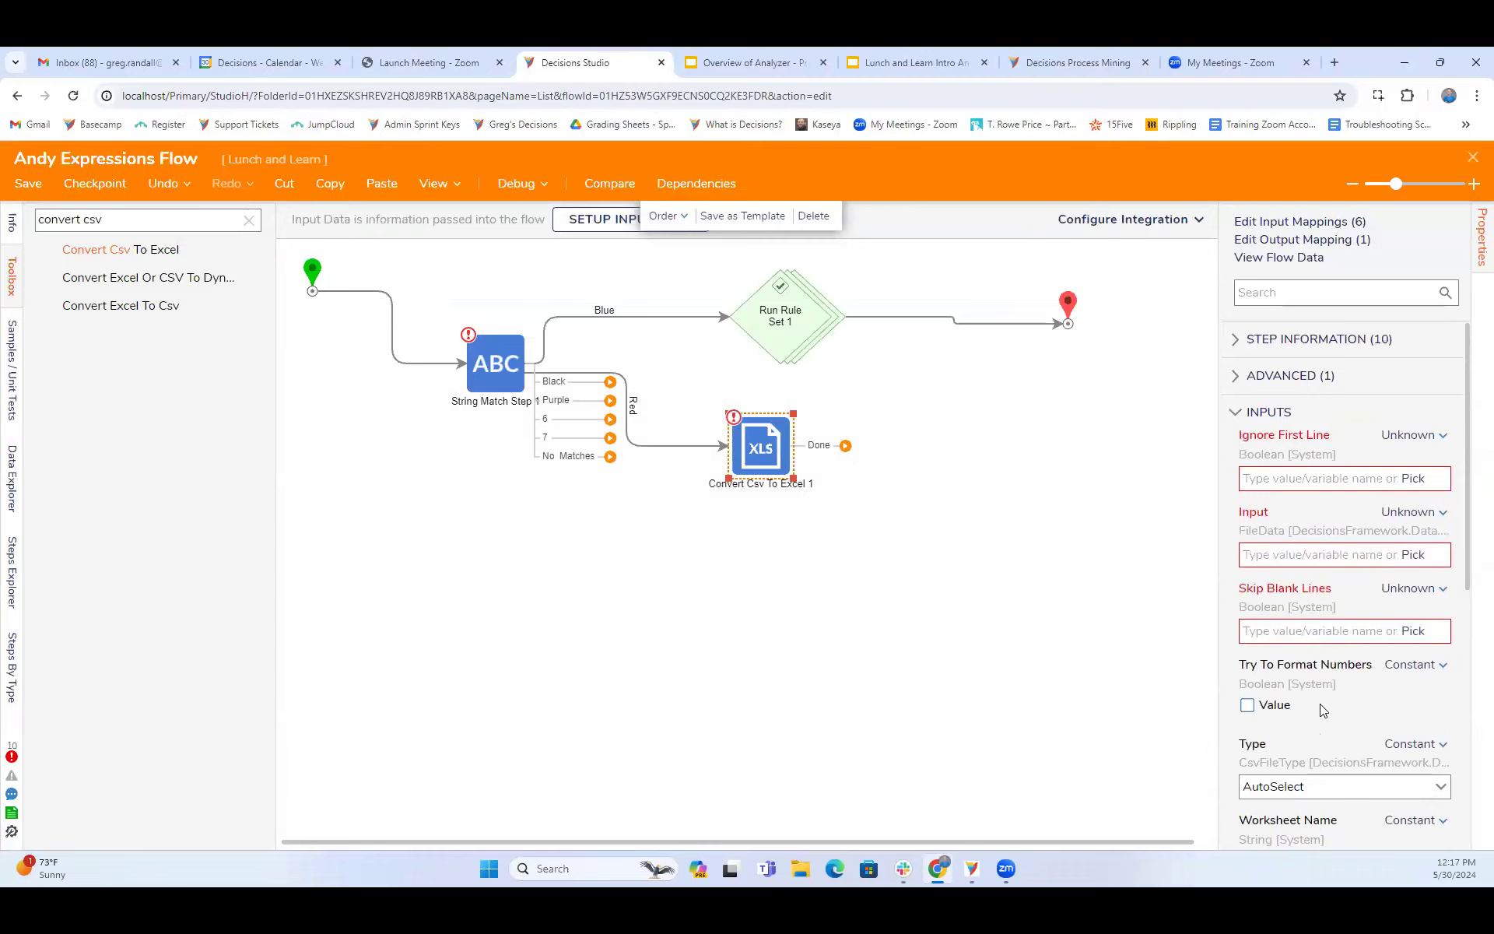
scroll(1320, 703, down, 3)
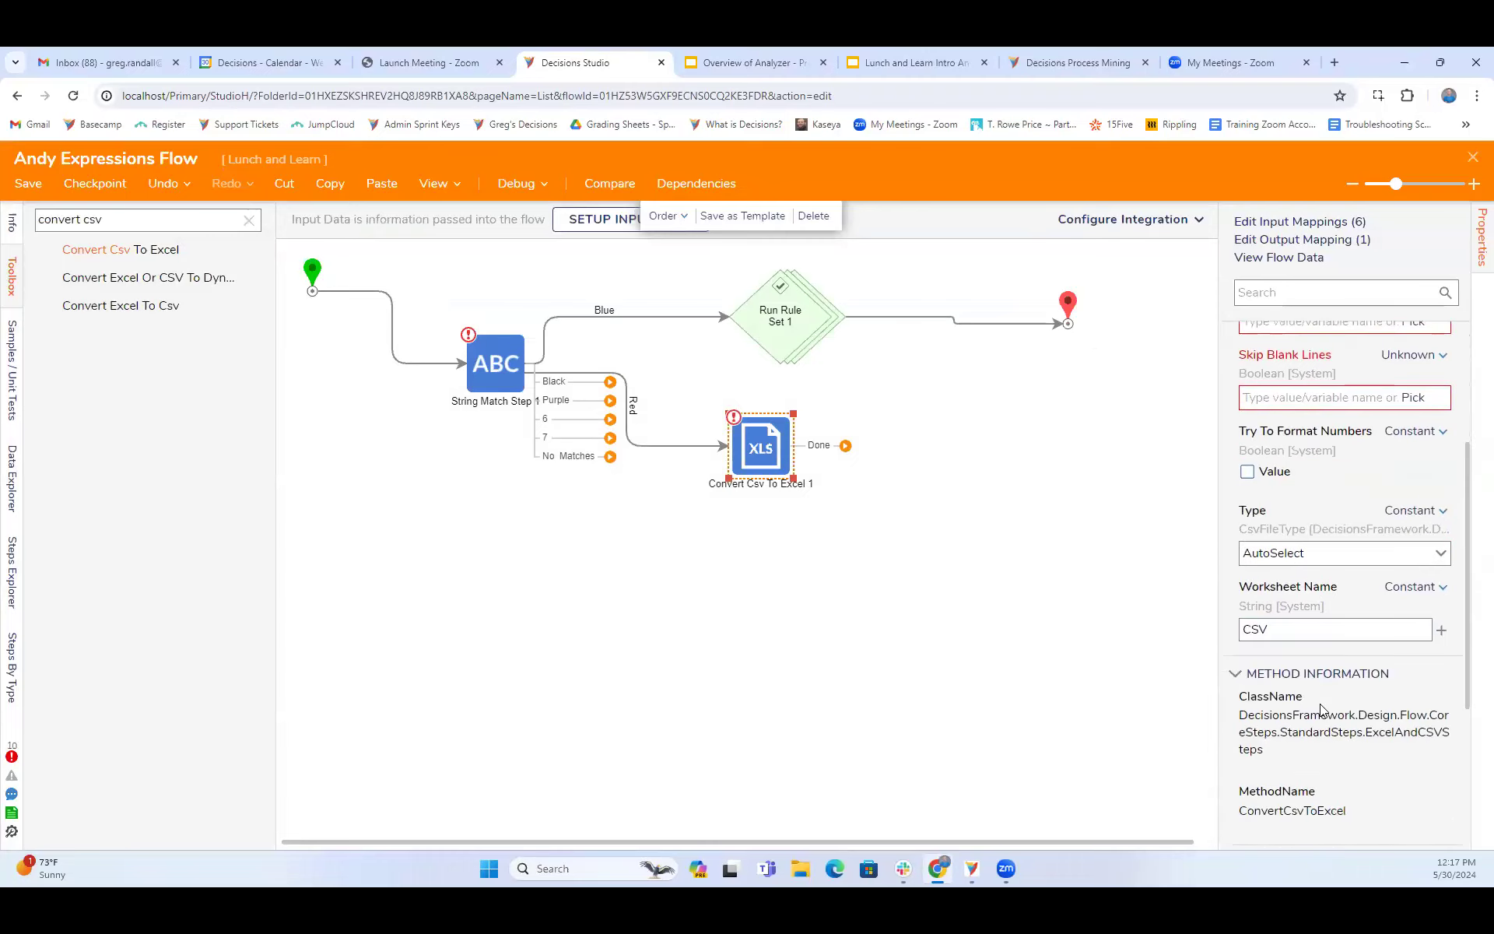
scroll(1321, 710, up, 3)
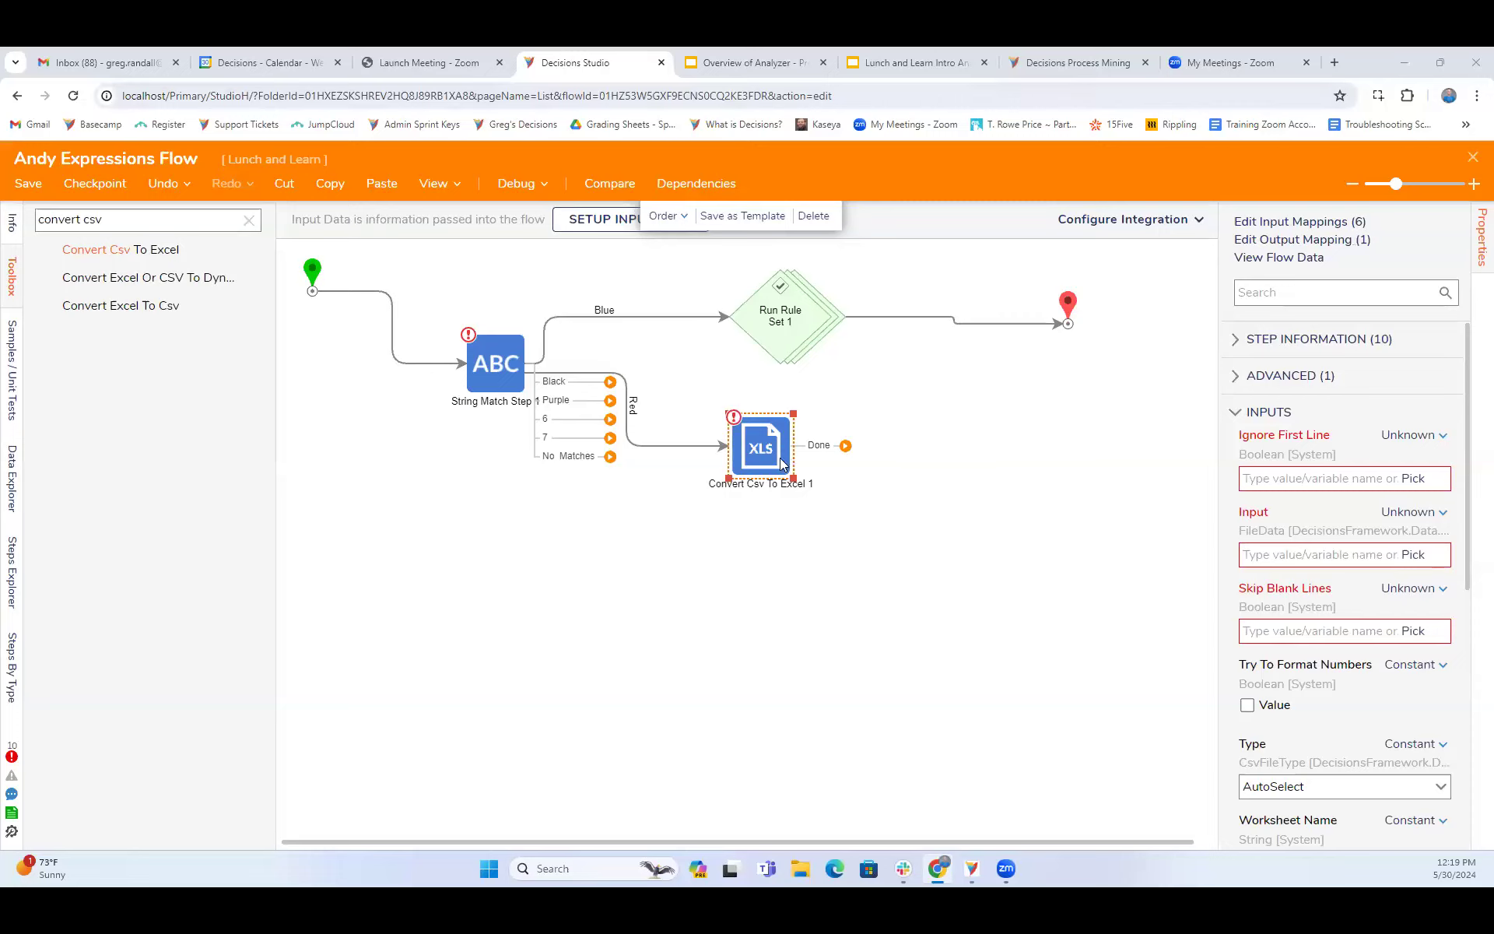
- Remove the Red and start connections, and rewire the flow from the start through Convert Csv To Excel to the String Match step
drag(763, 468, 358, 470)
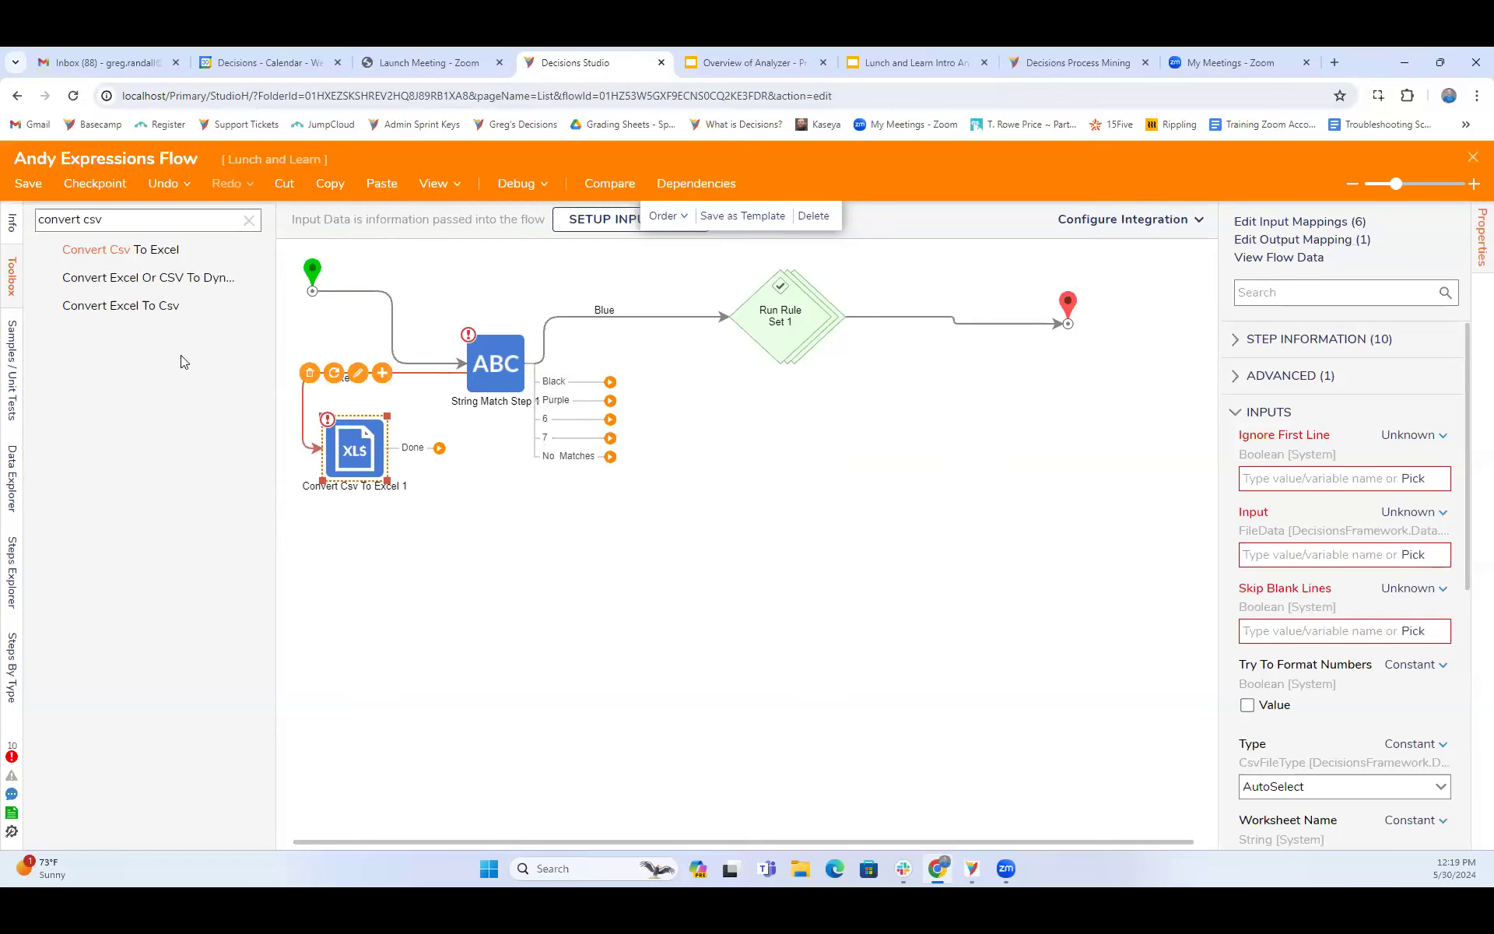
click(309, 373)
drag(488, 372, 617, 372)
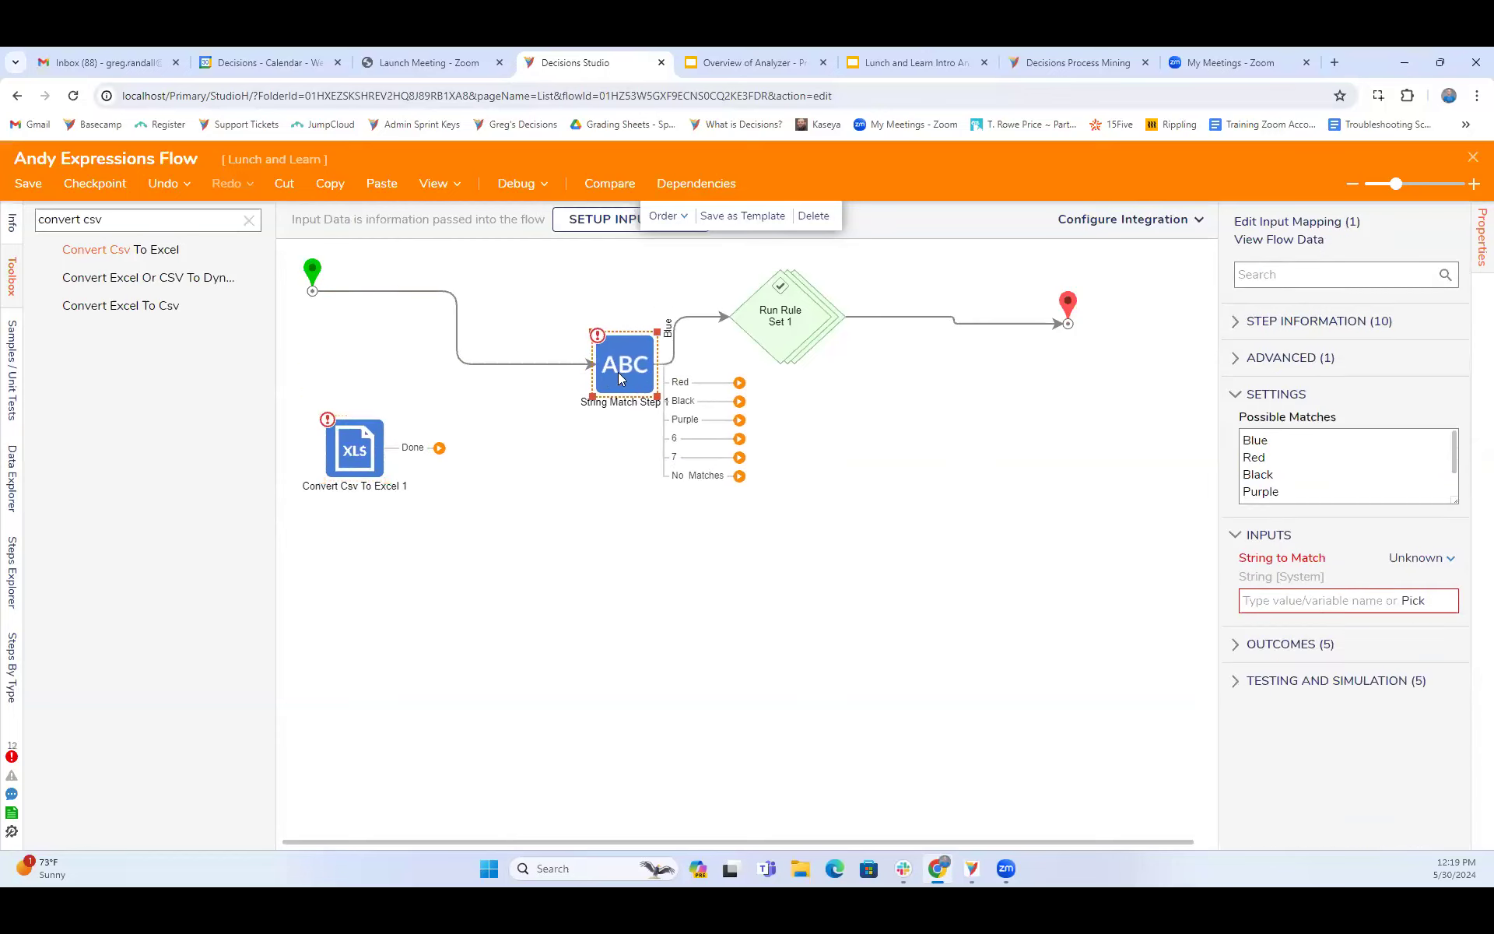
mouse_move(453, 325)
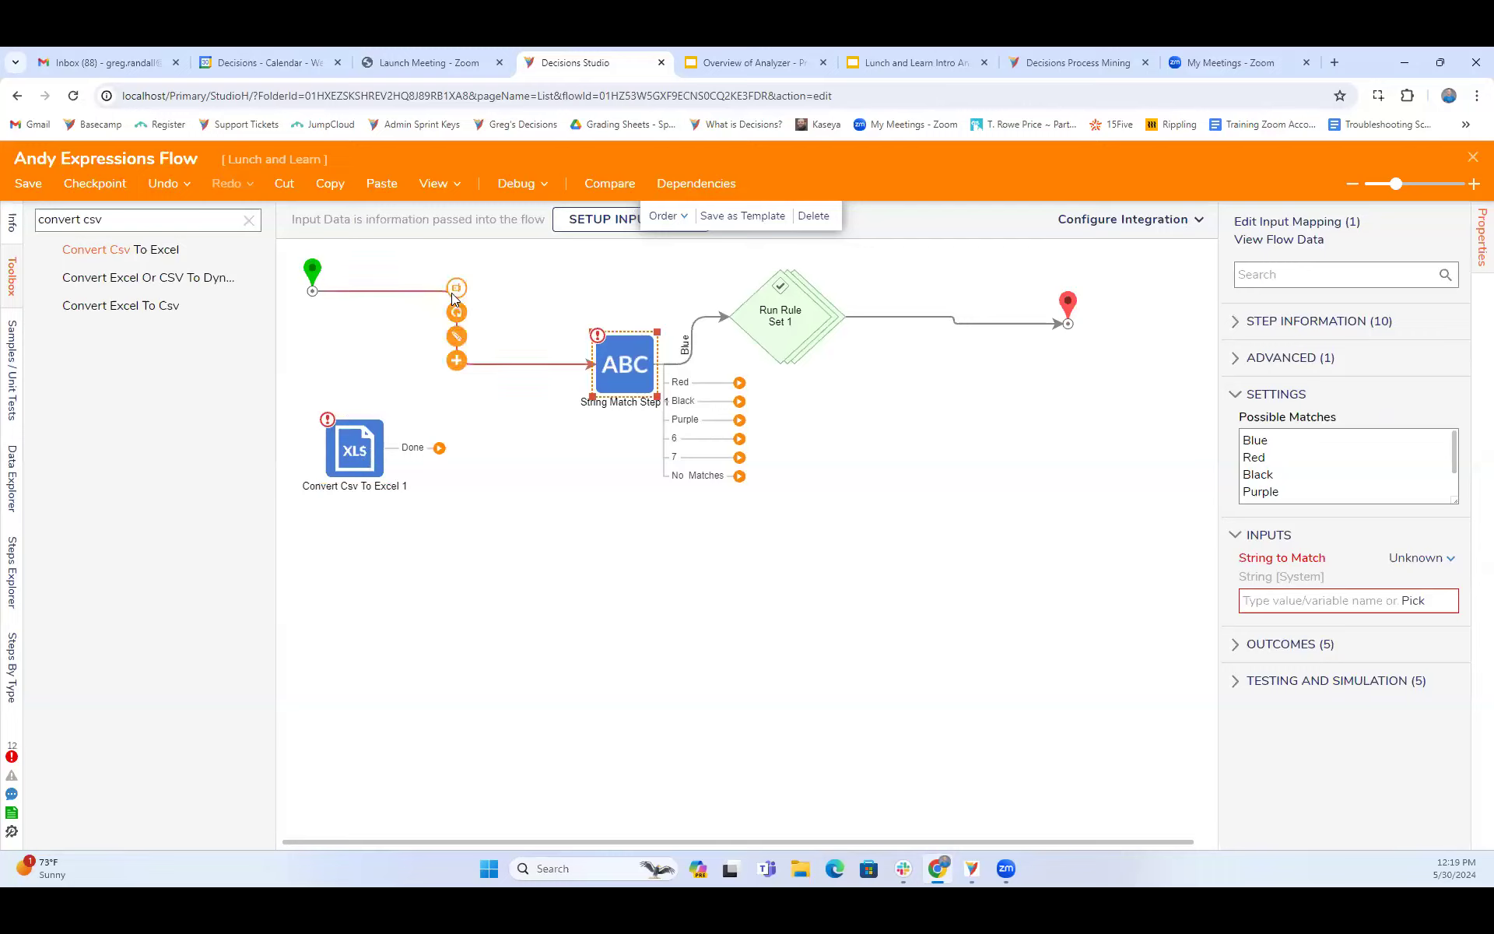
click(459, 289)
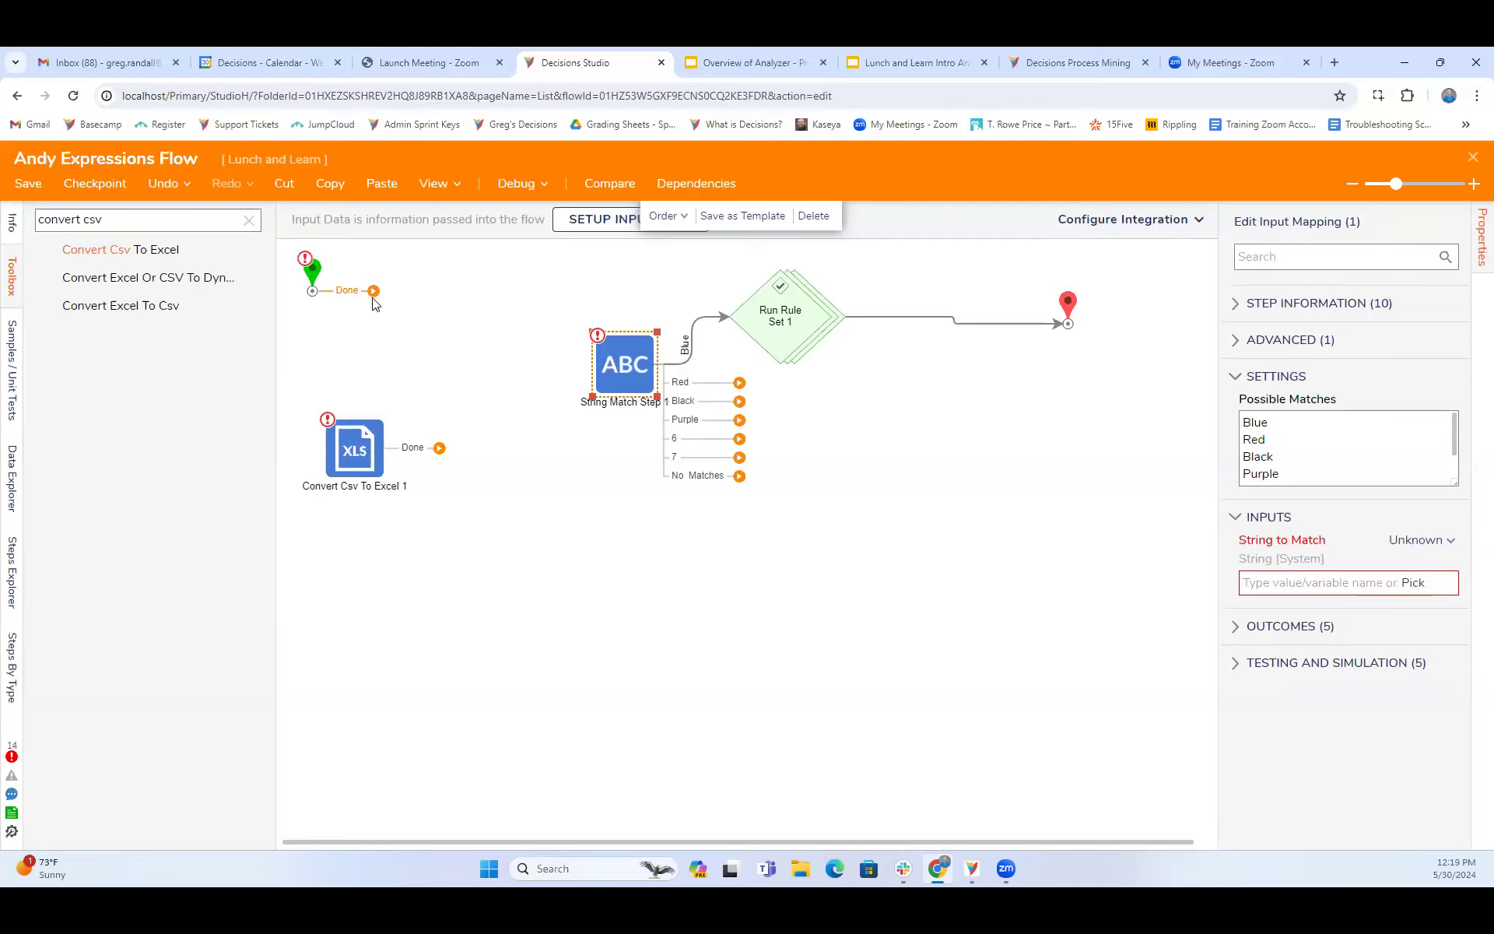
drag(312, 291, 593, 346)
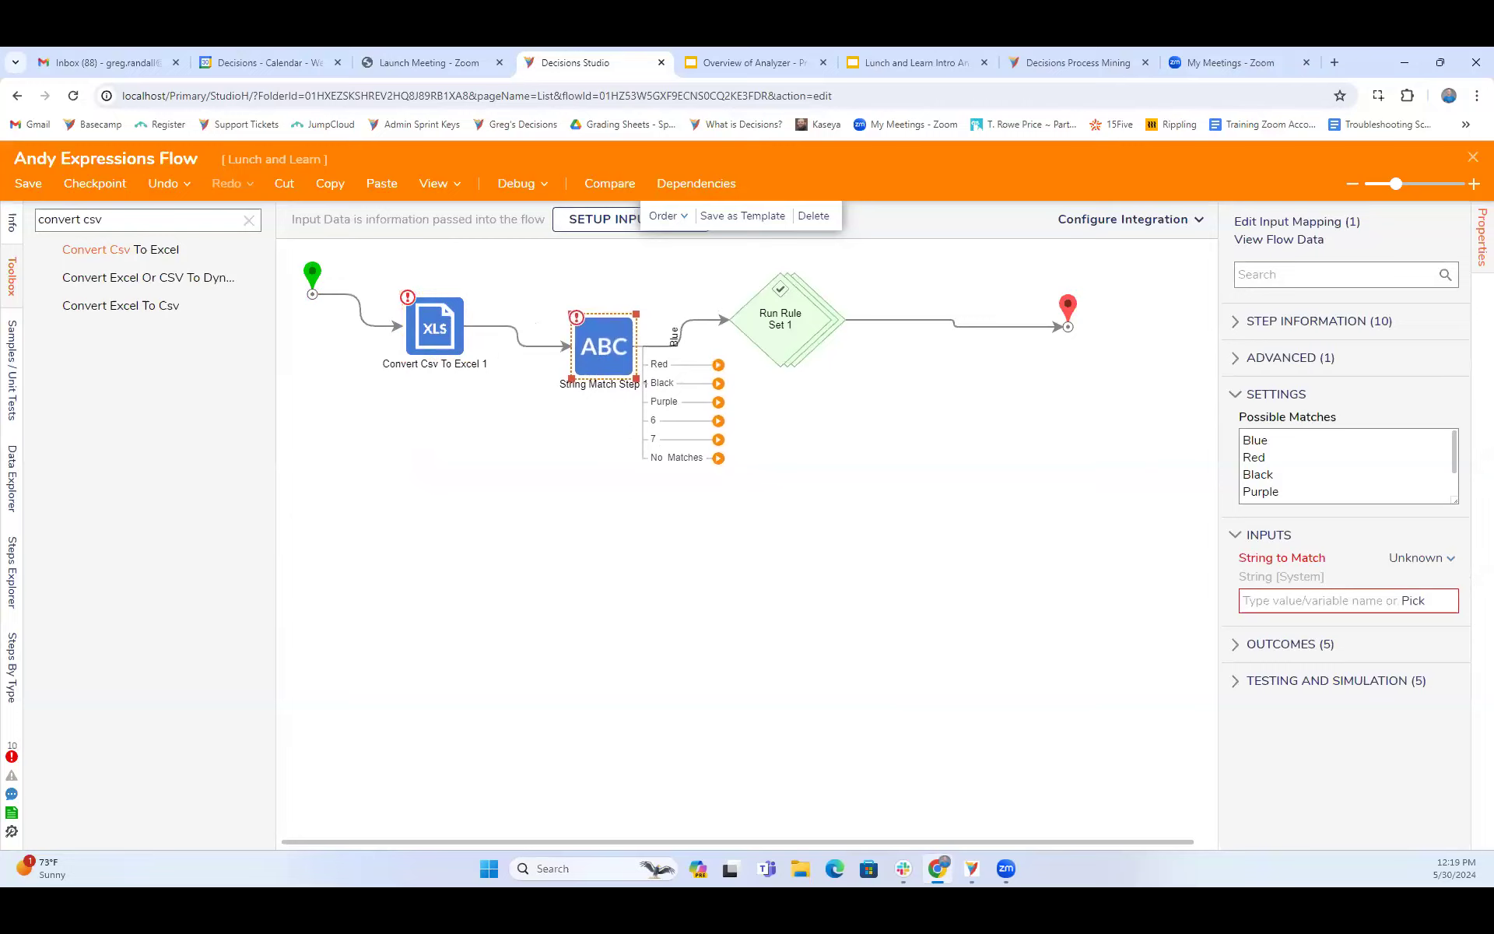
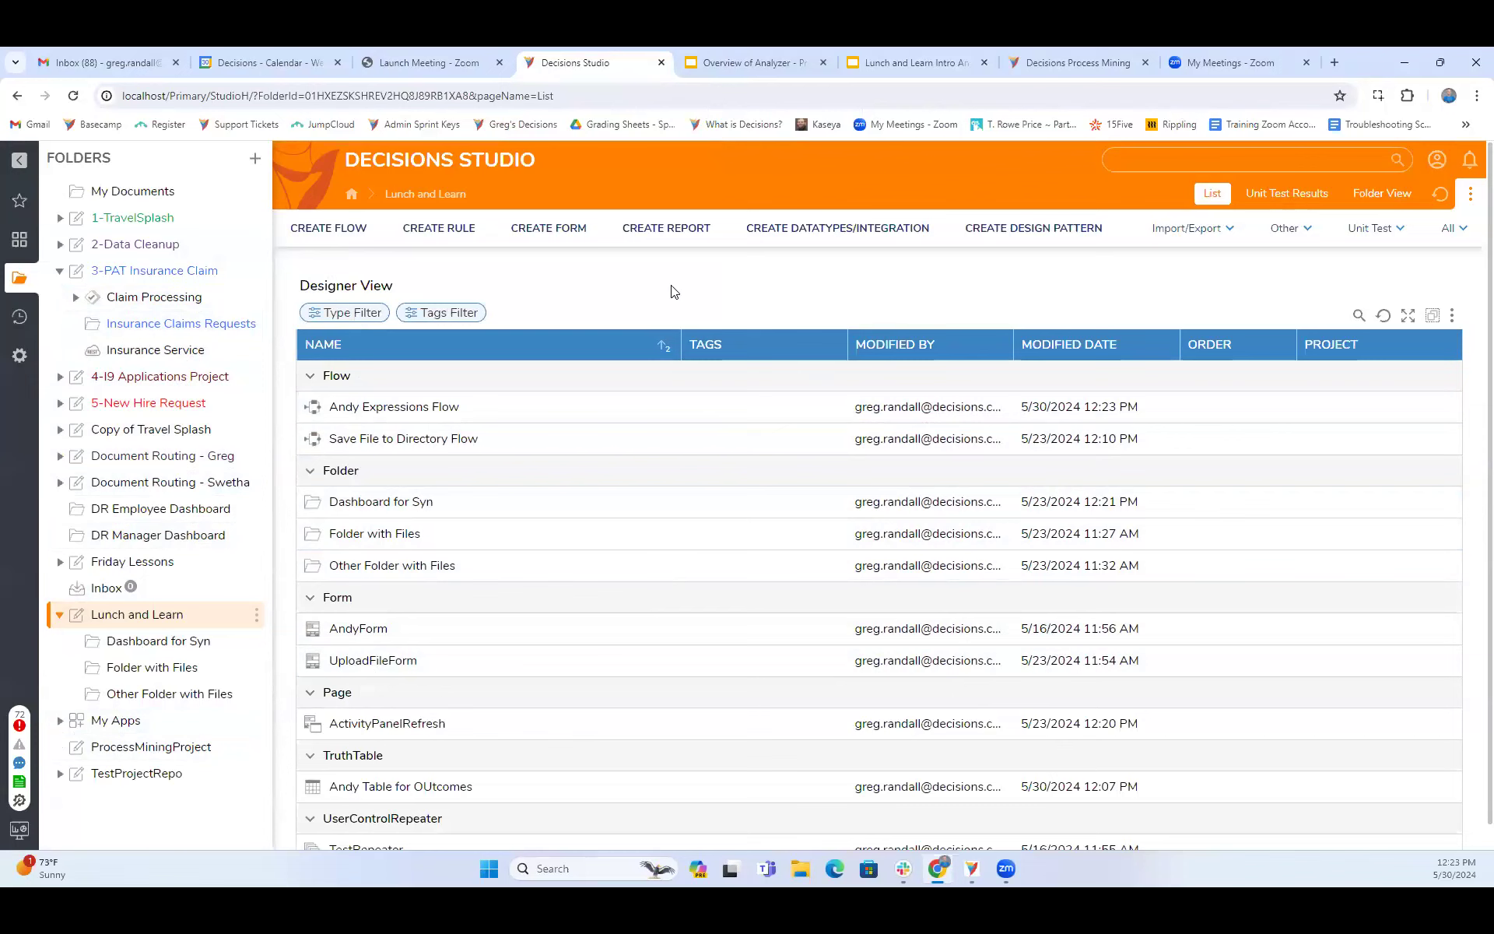
- Look through the DataTypes, I9Application Configuration and Flows folders of the 4-I9 Applications Project
click(167, 378)
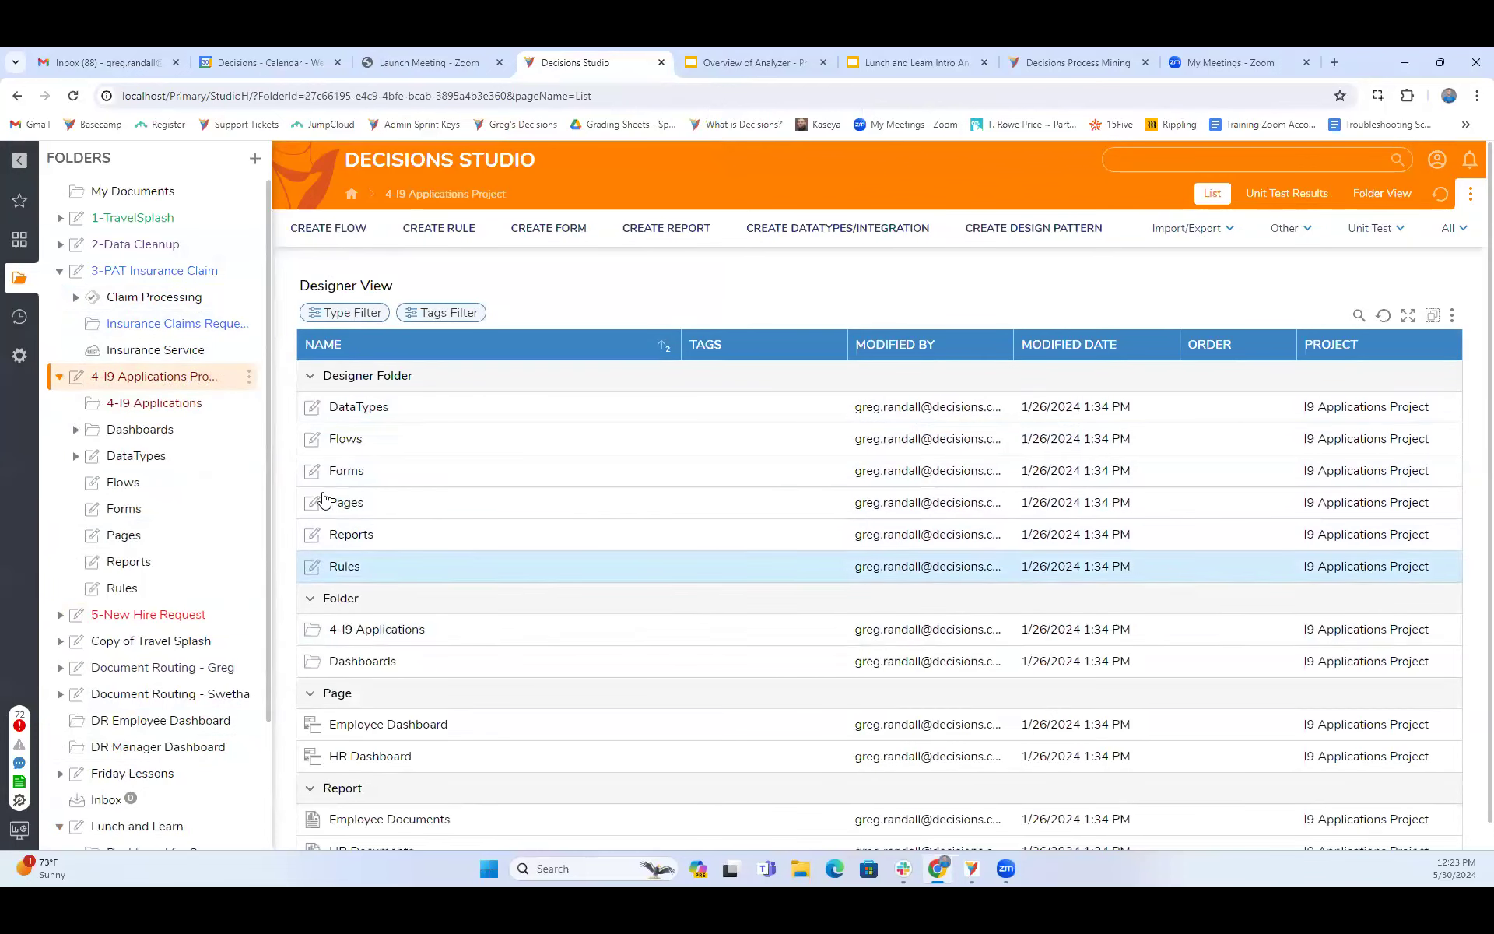
click(151, 456)
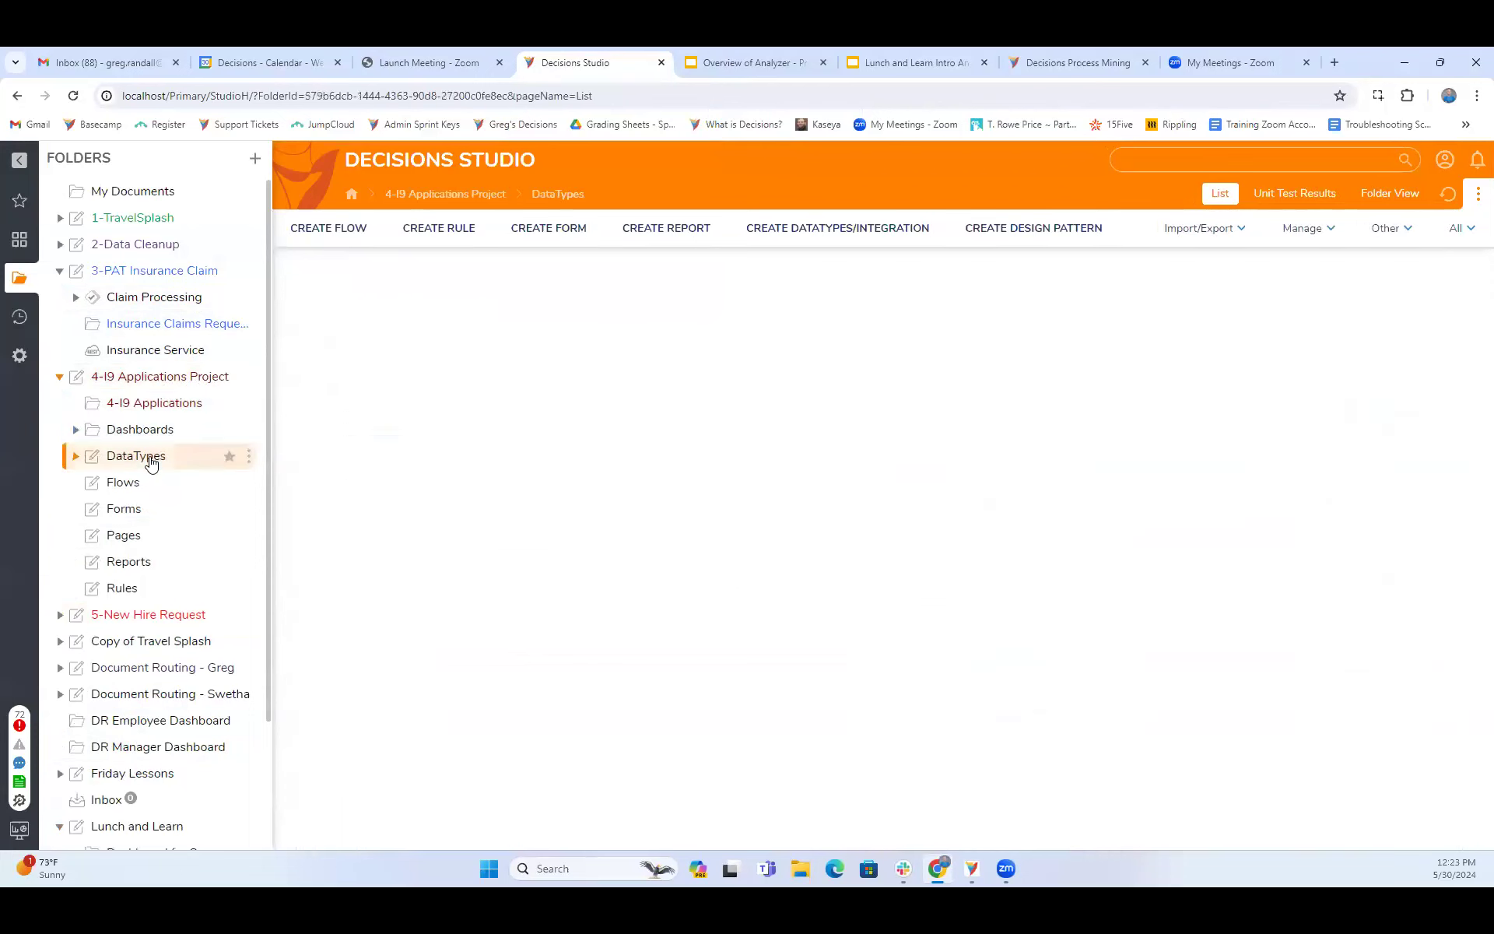
click(159, 489)
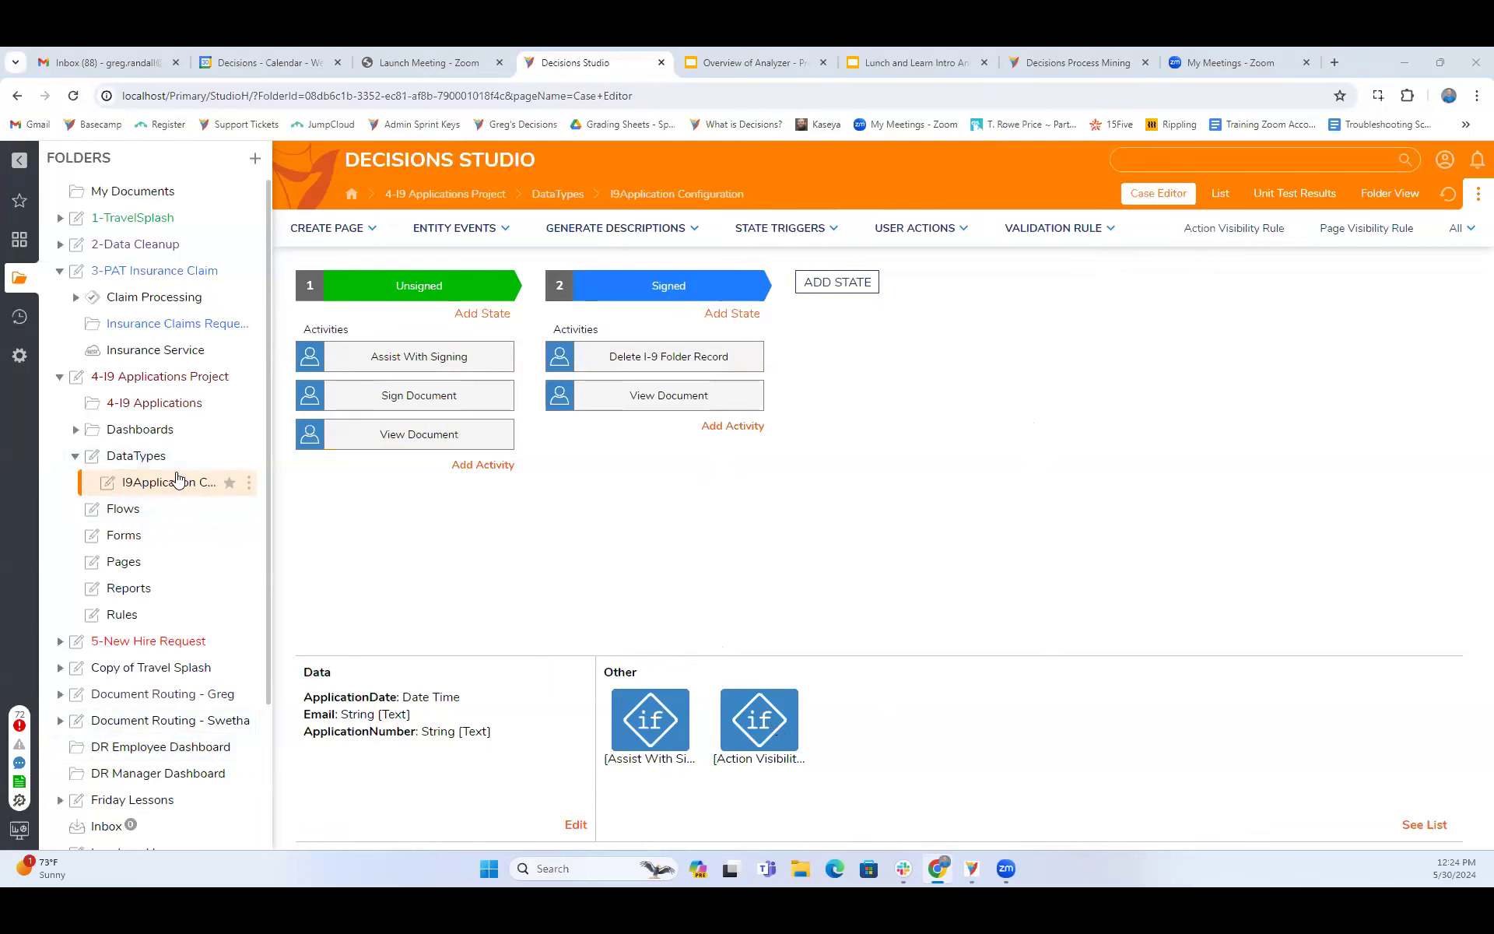
click(142, 517)
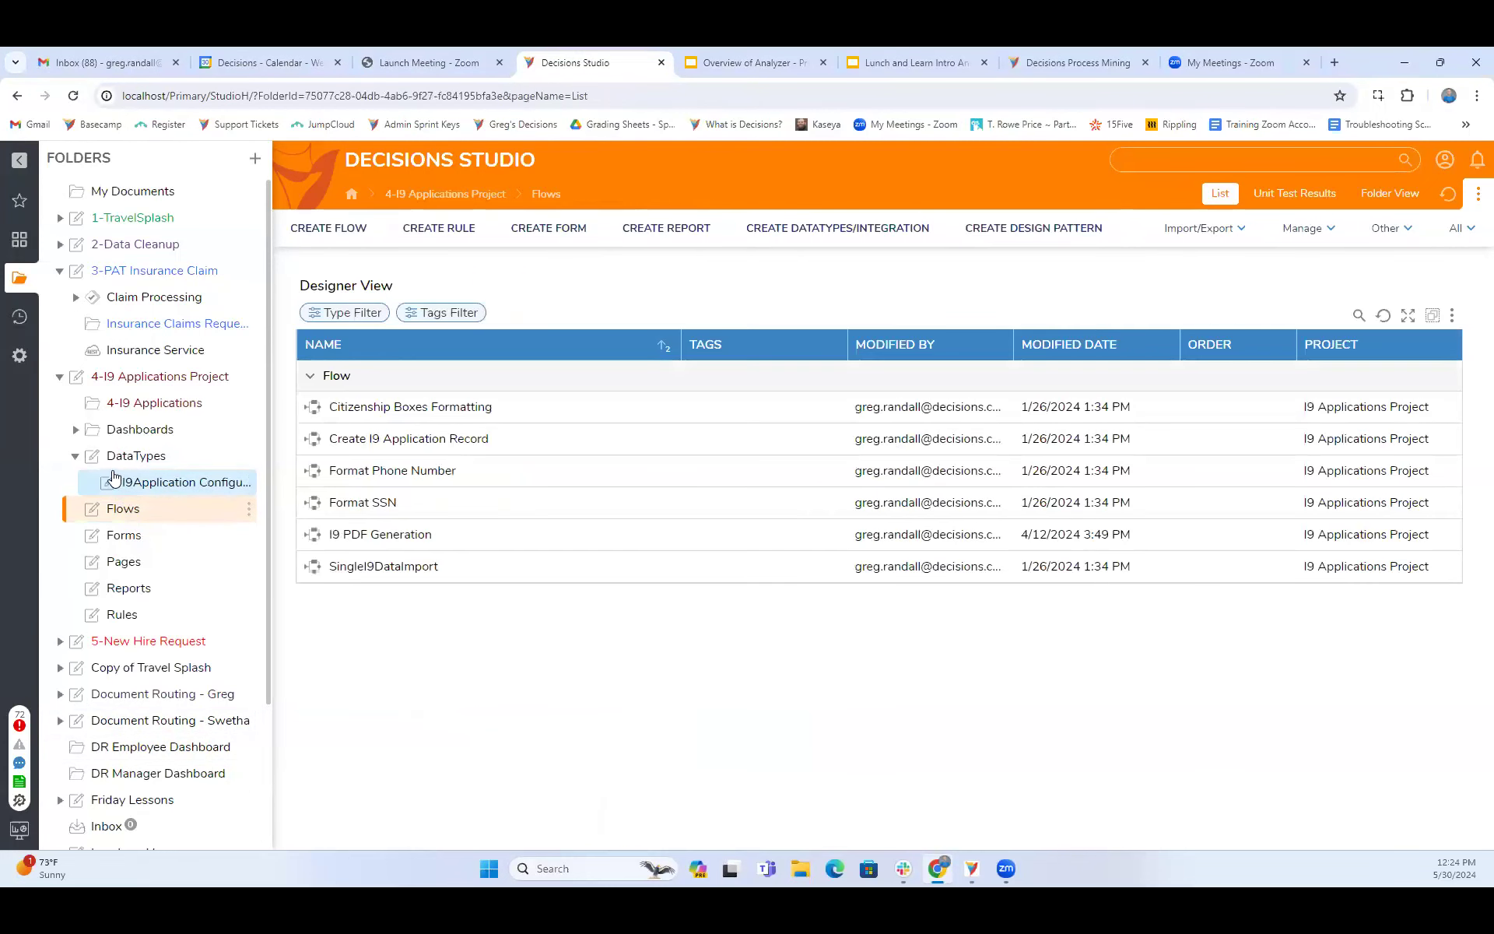
scroll(186, 643, down, 3)
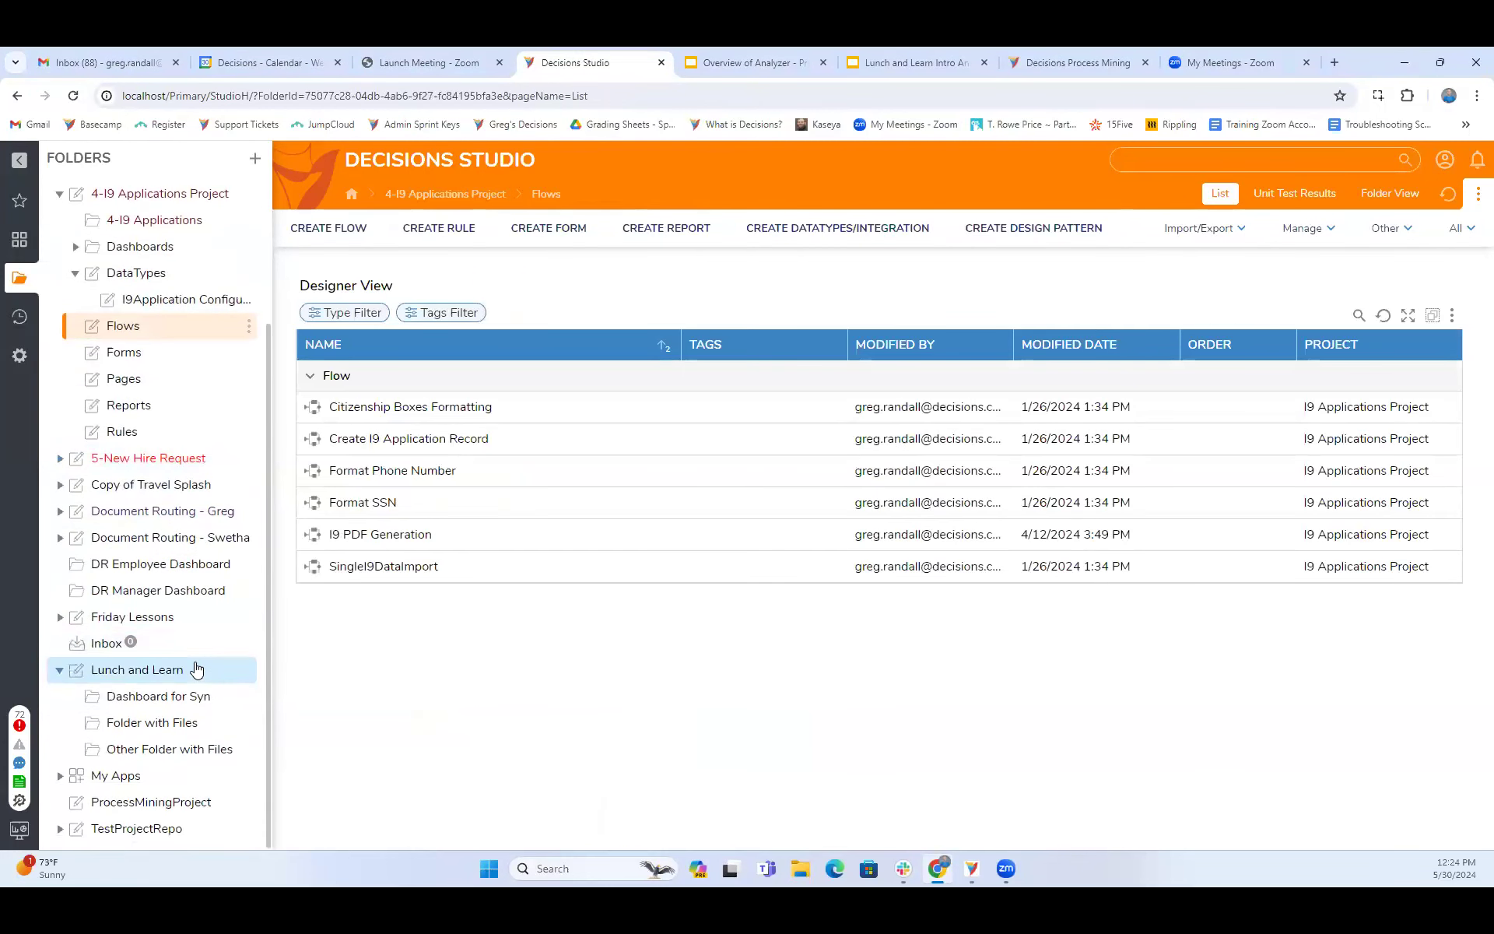
- Start a new user-defined Defined Data Structure in the Lunch and Learn folder and name it DataRepeaterExample
click(144, 670)
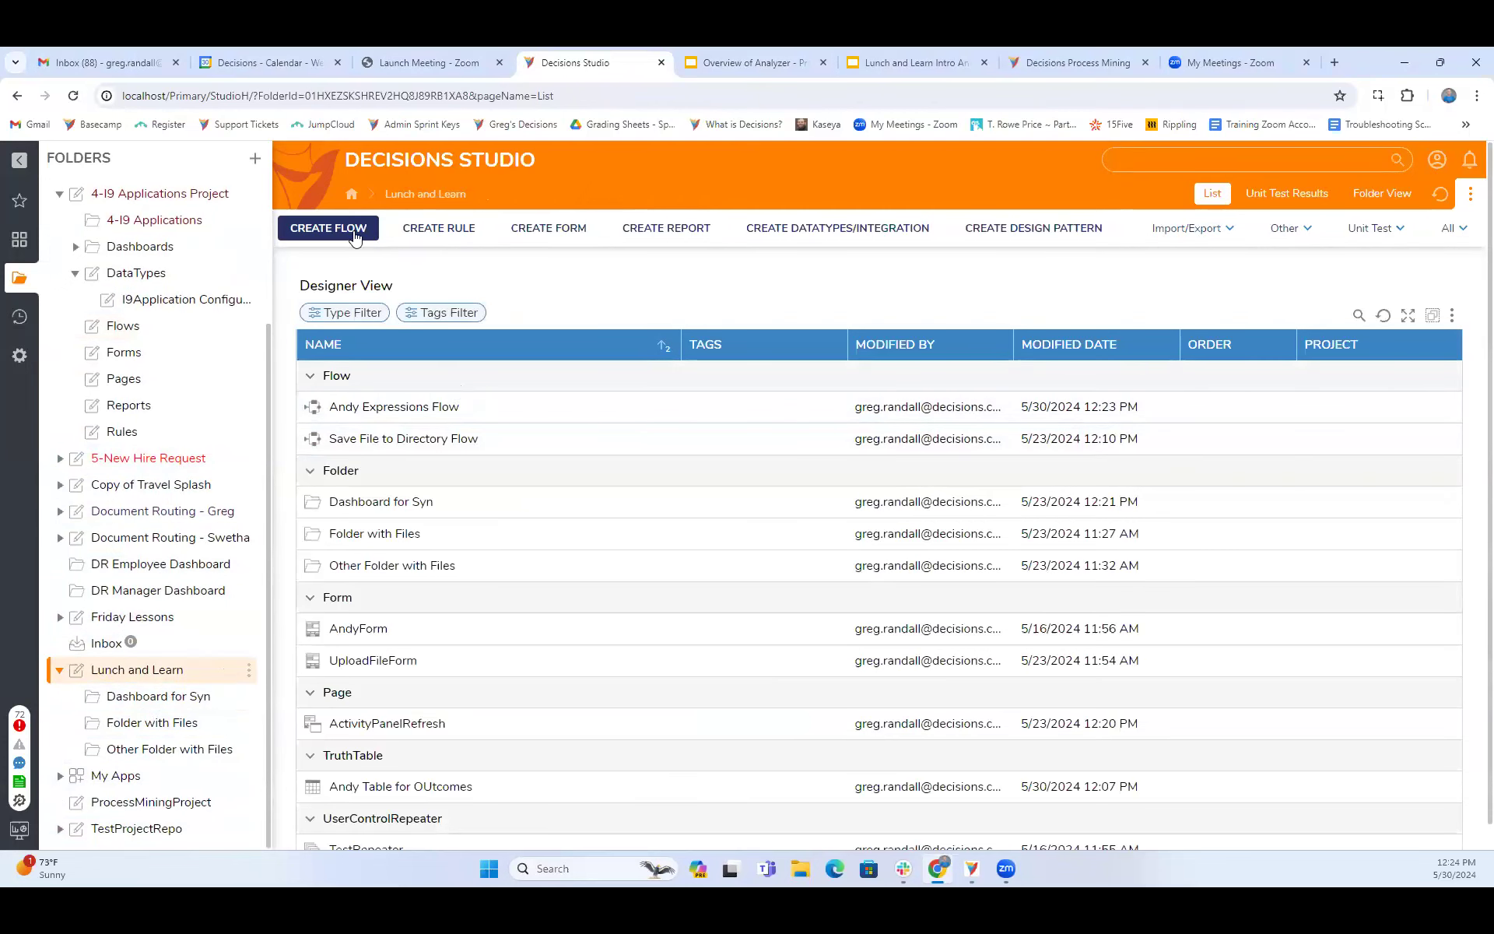
scroll(424, 685, down, 1)
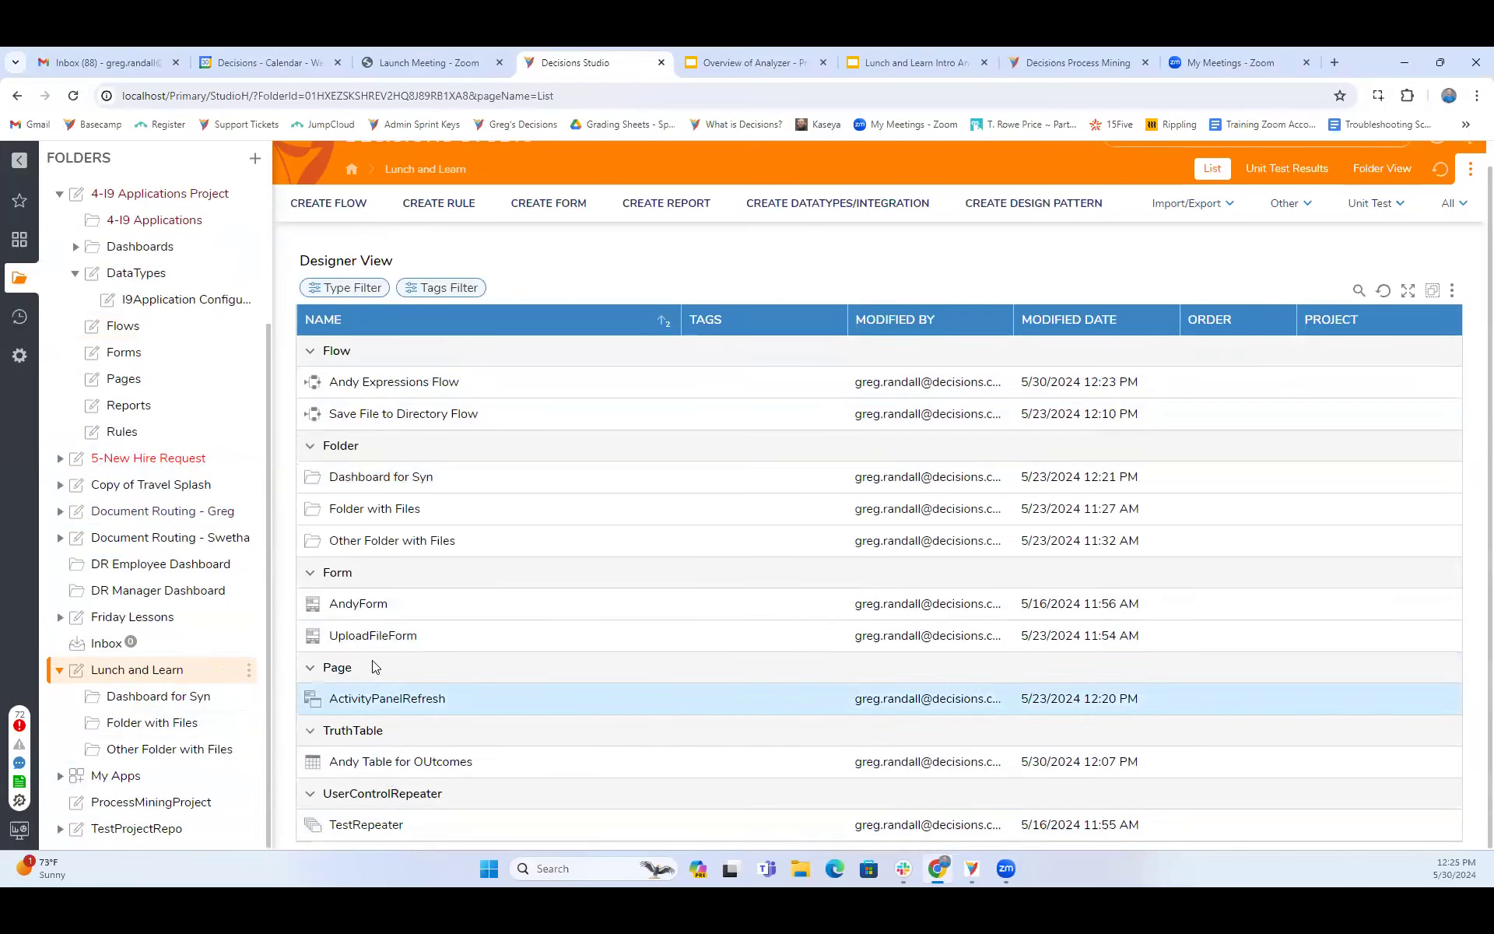
scroll(701, 311, up, 1)
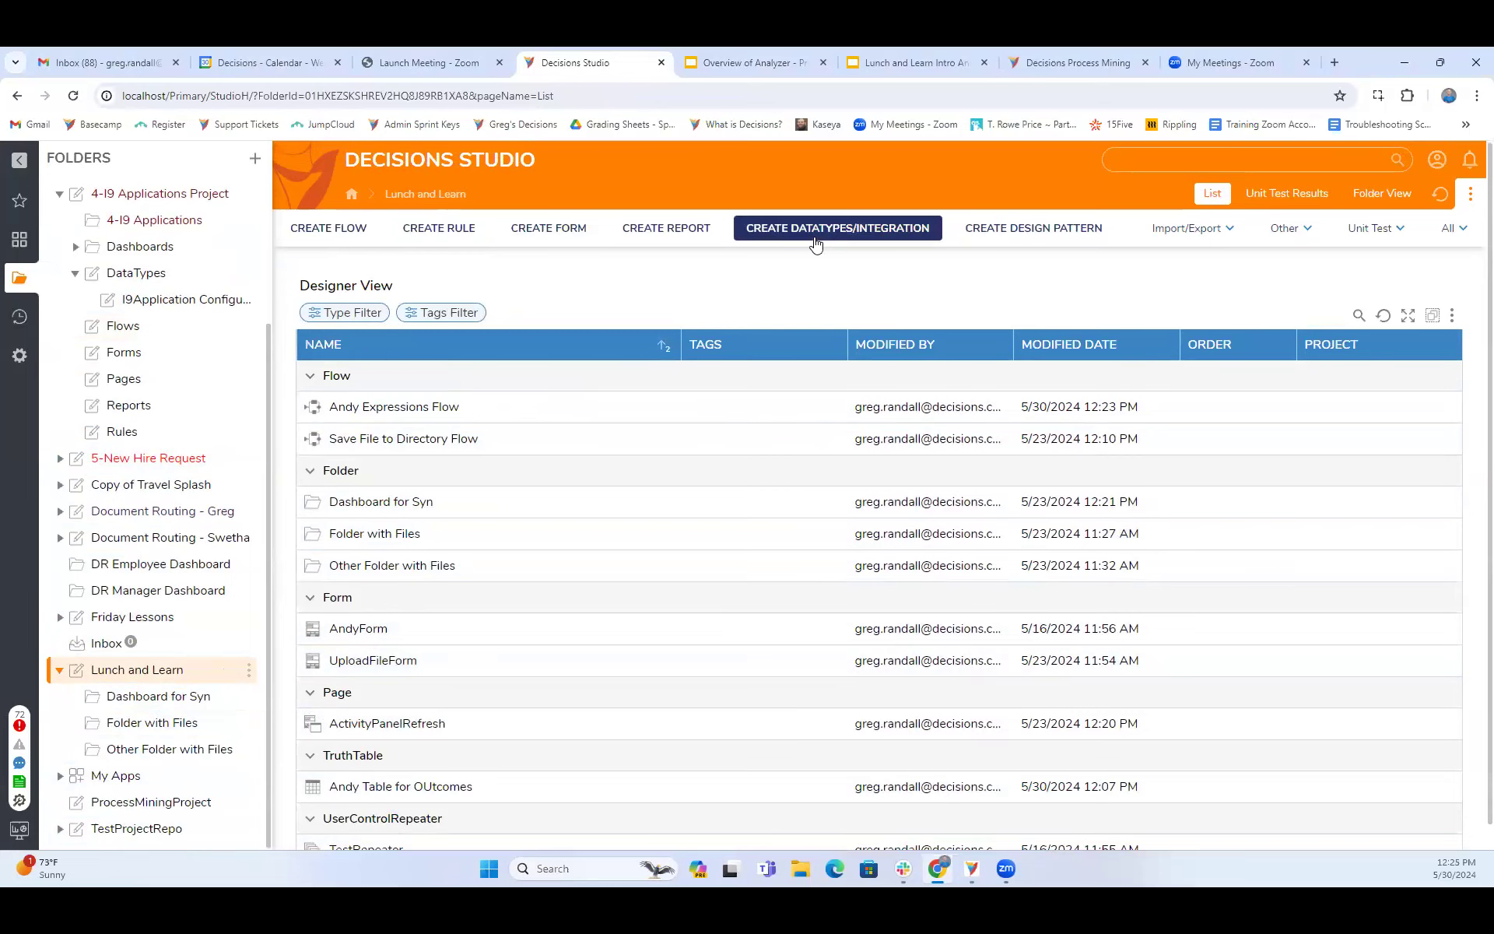
click(814, 243)
click(401, 327)
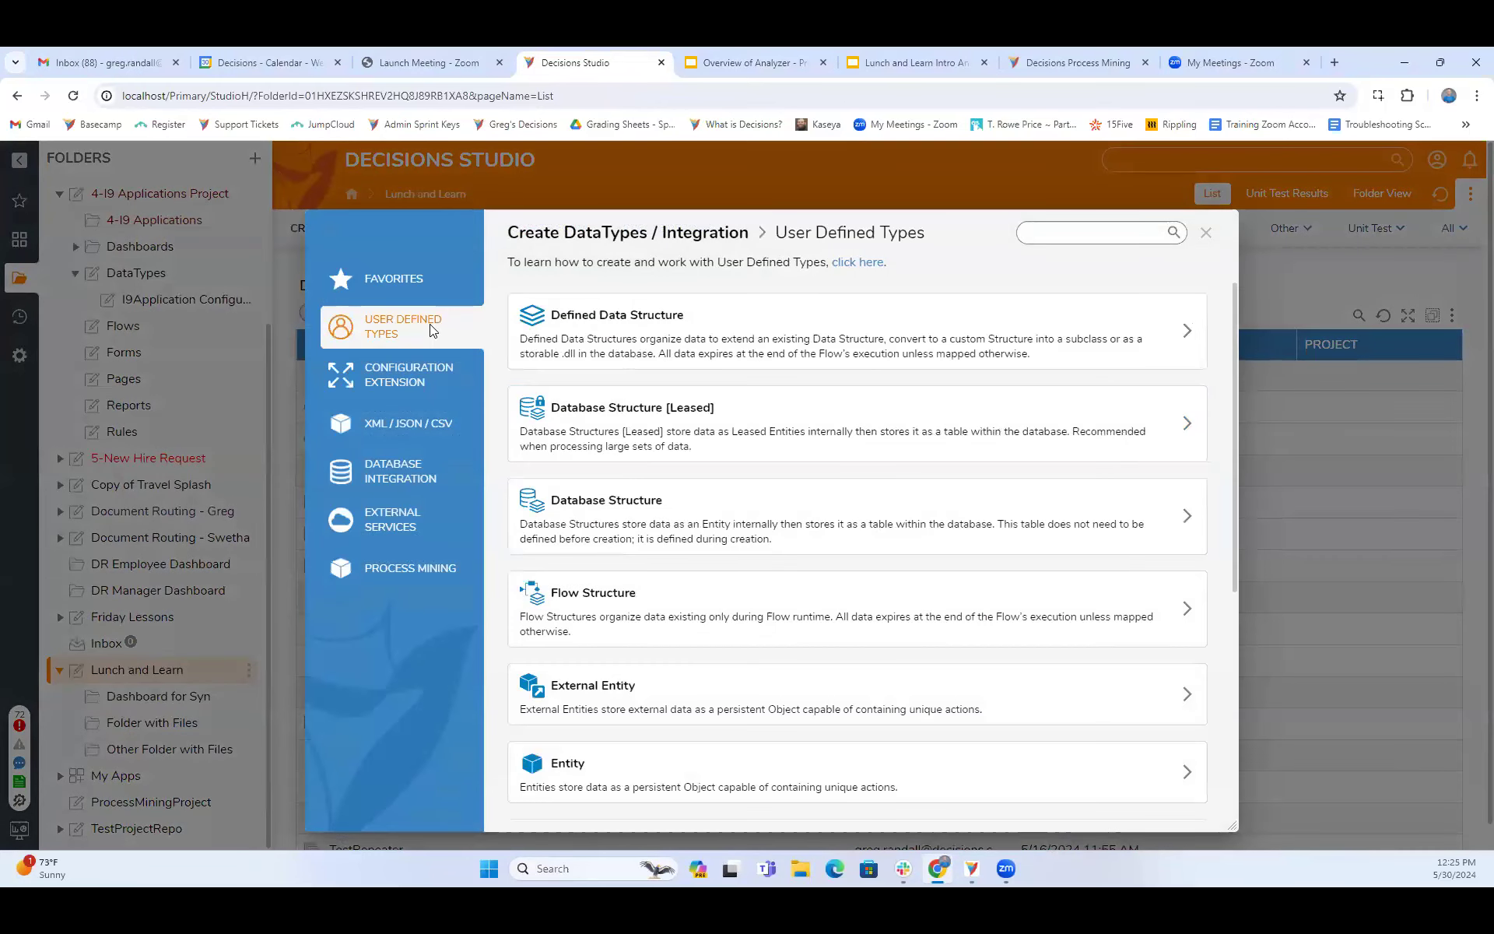
click(615, 344)
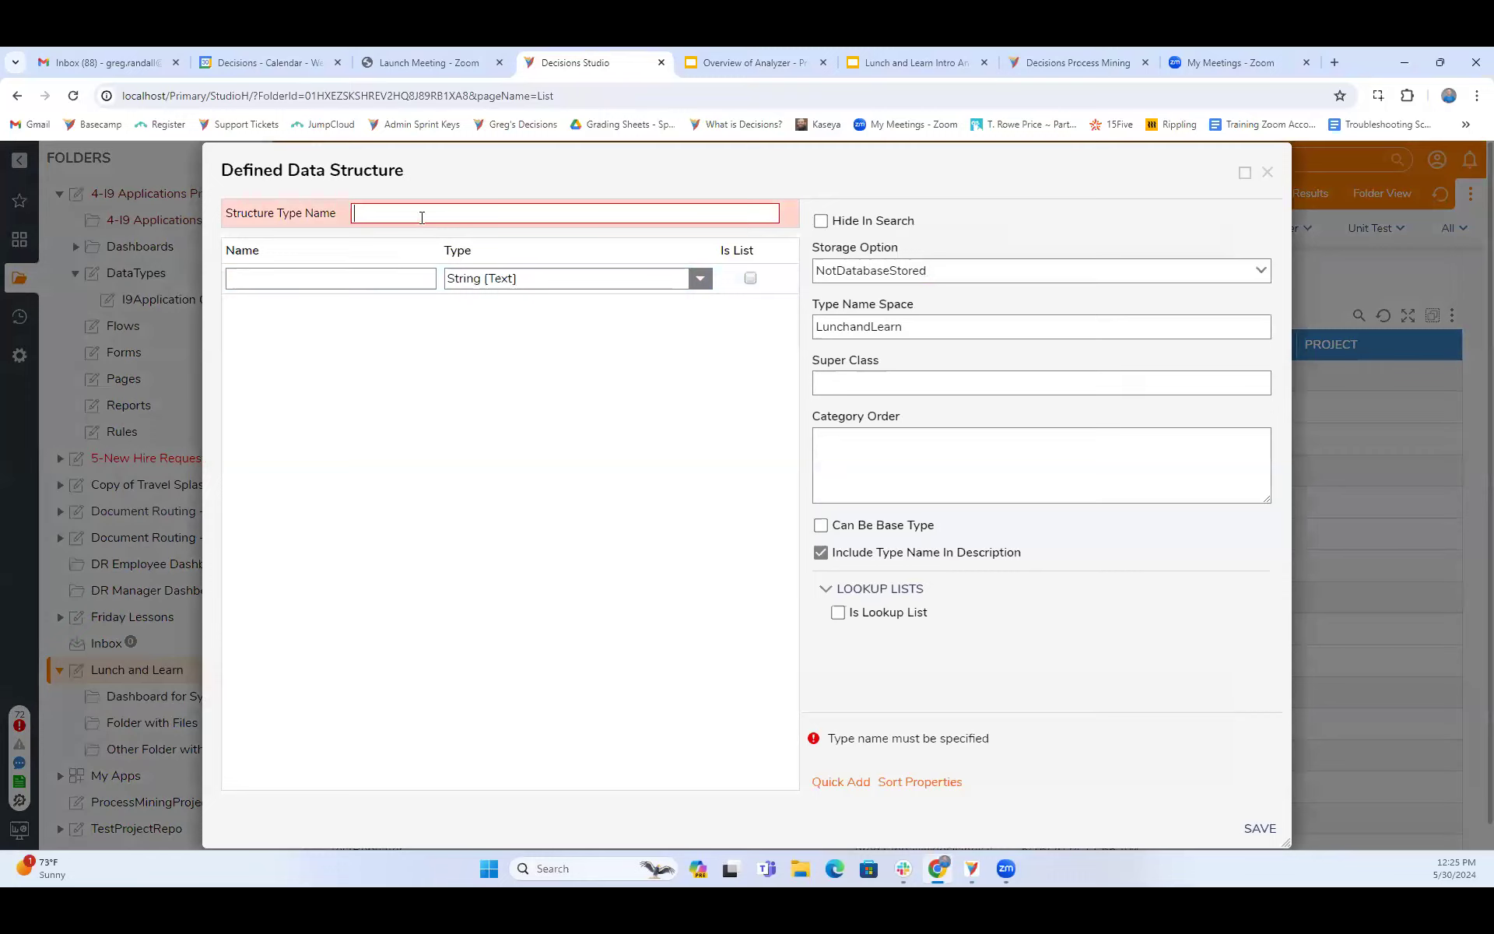
text(DataRepeaterExample)
- Add three String members named FirstRow, SEcondRow and ThirdRow to the structure and try to save it
click(335, 281)
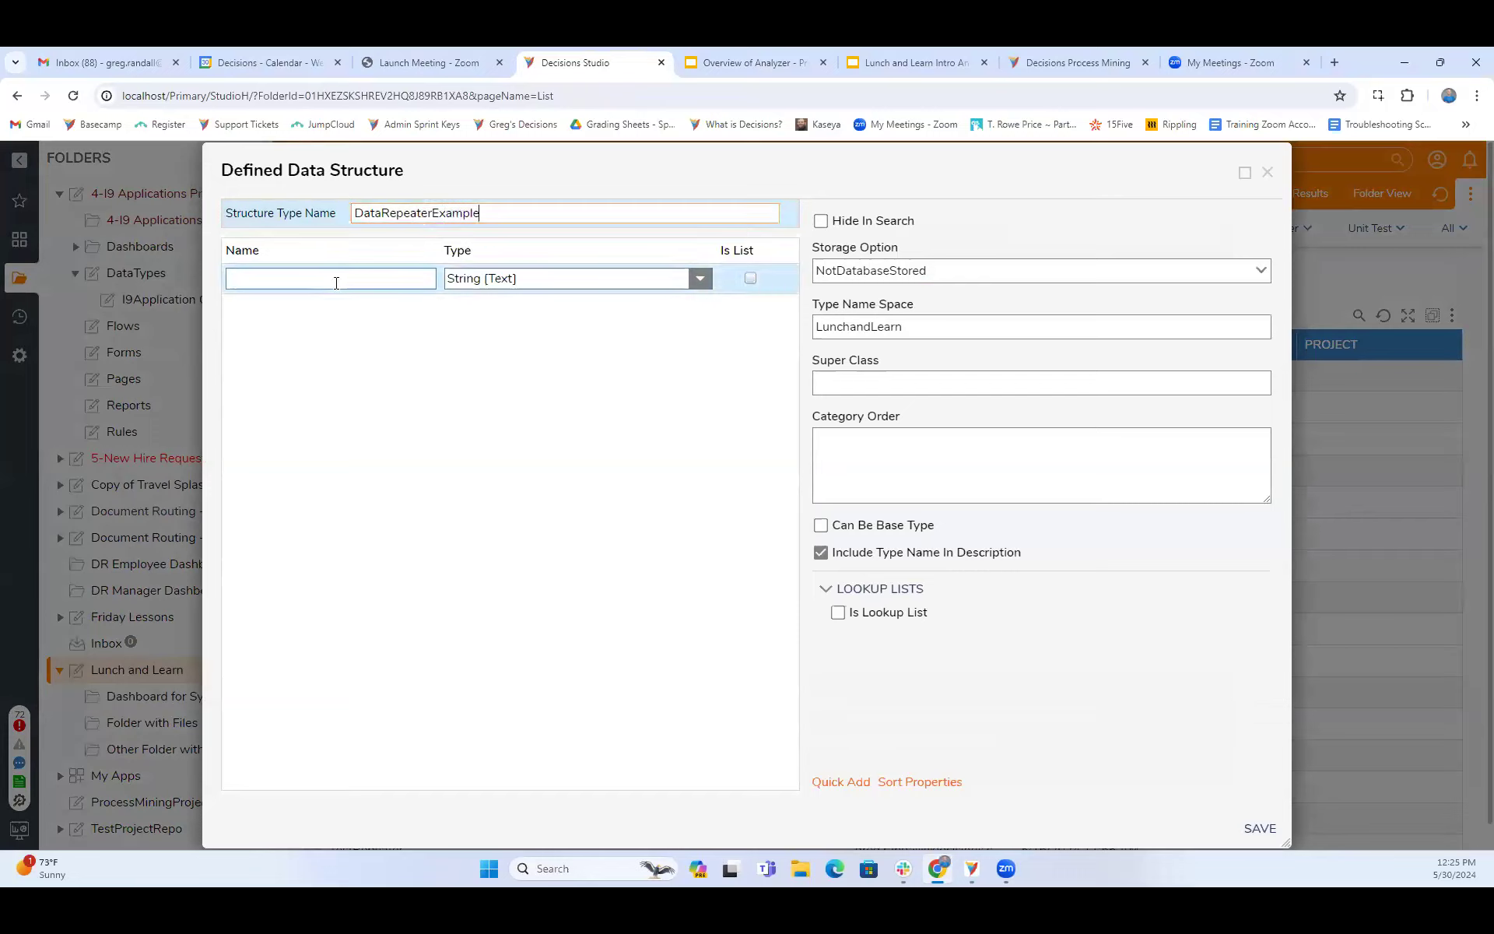
text(1)
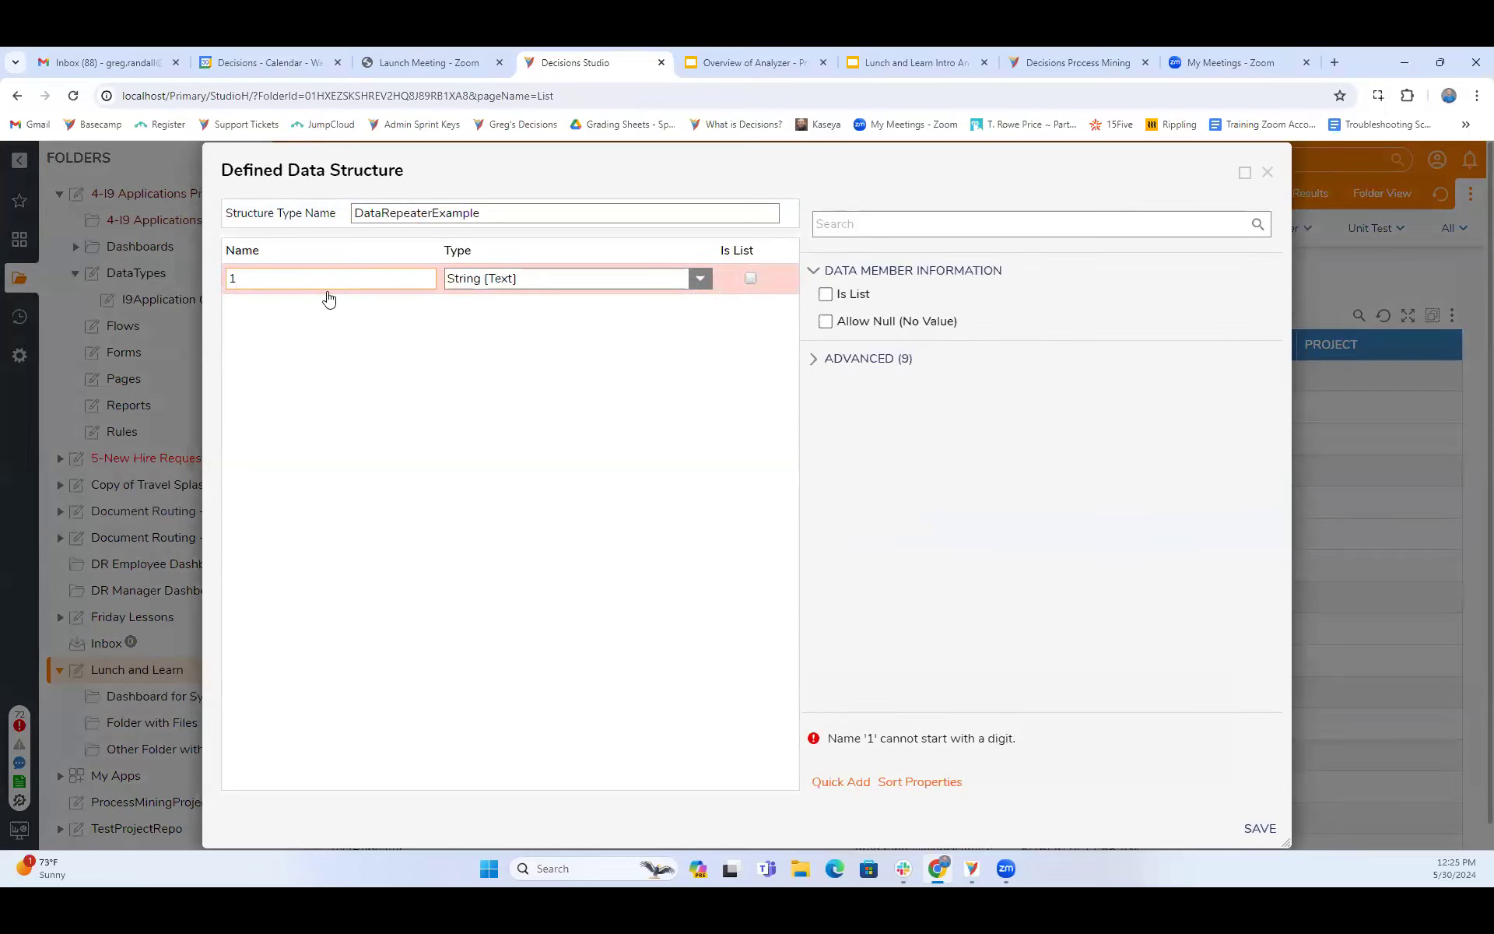
click(347, 315)
text(2)
text( First)
text(Row)
key(Tab)
text(SEcondRow)
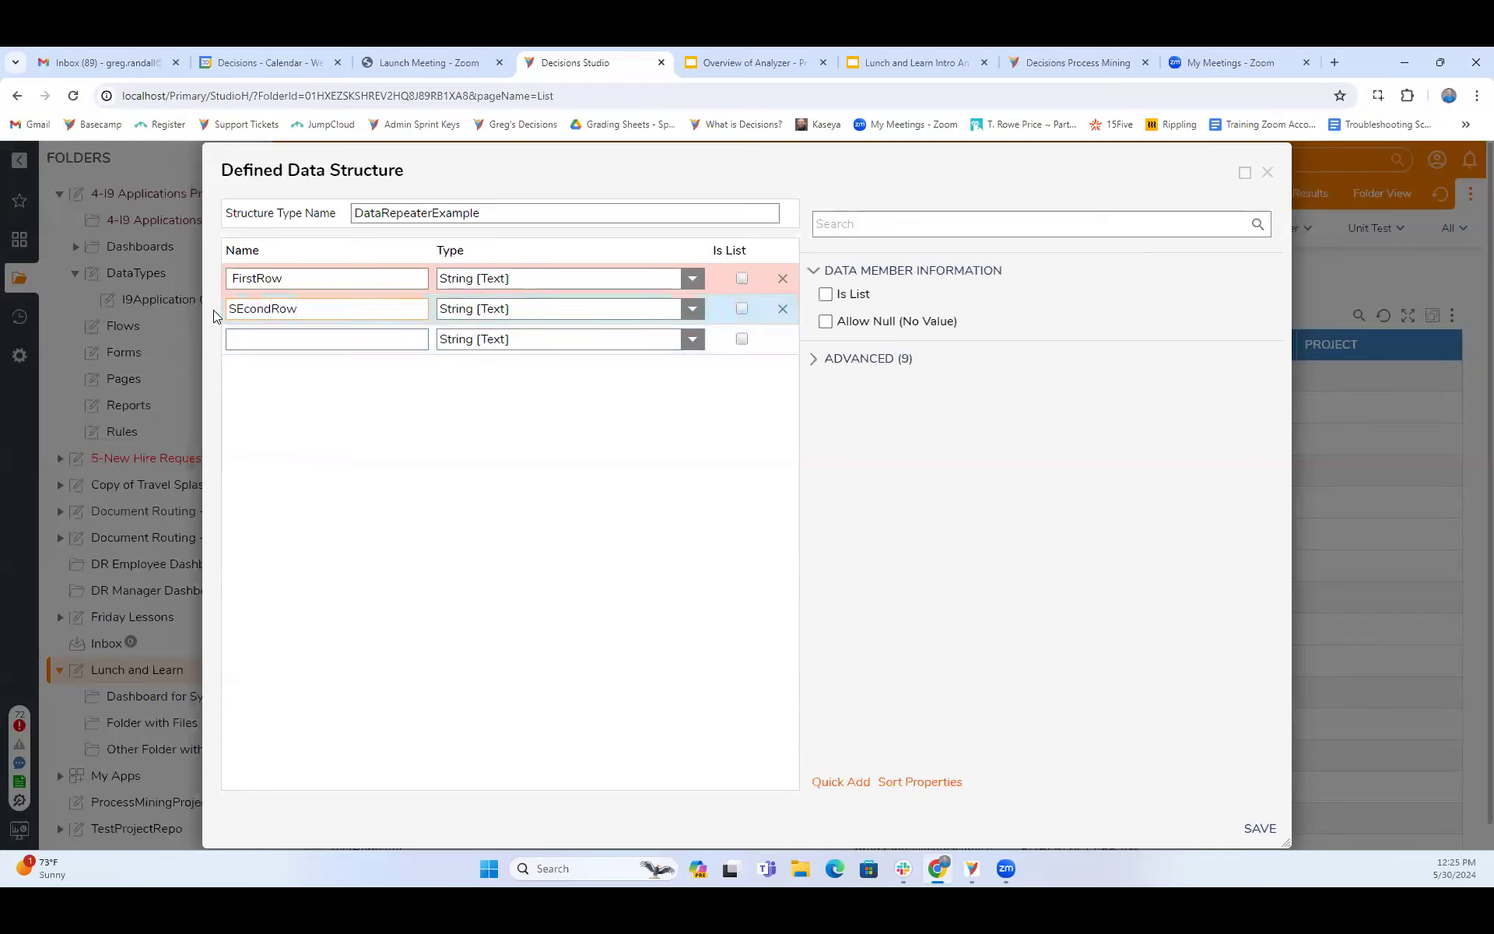
click(257, 339)
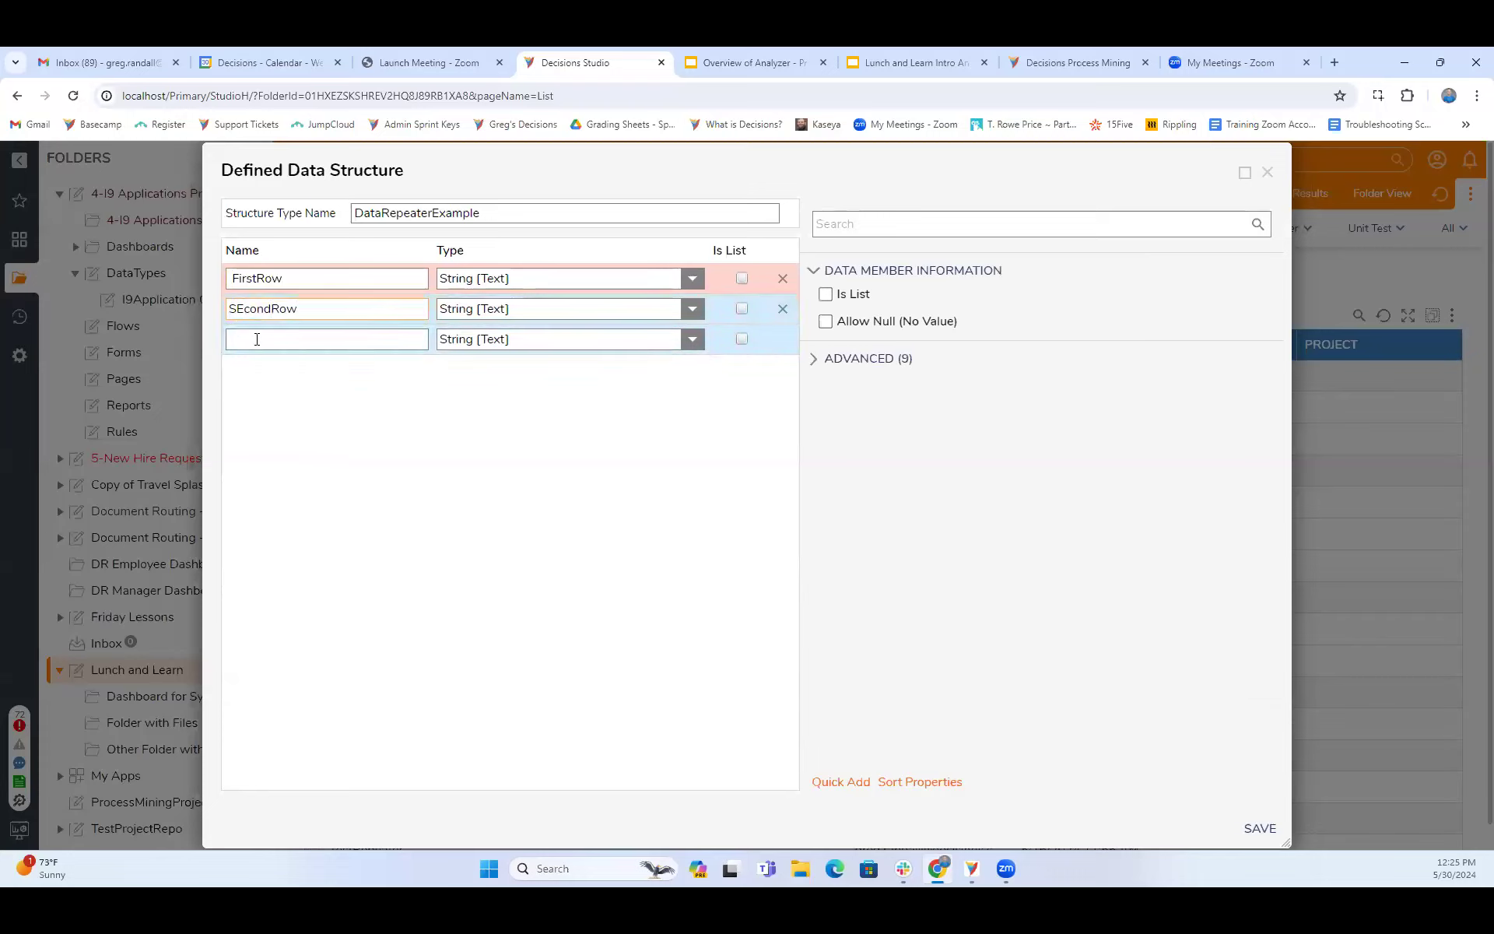
text(ThirdRow)
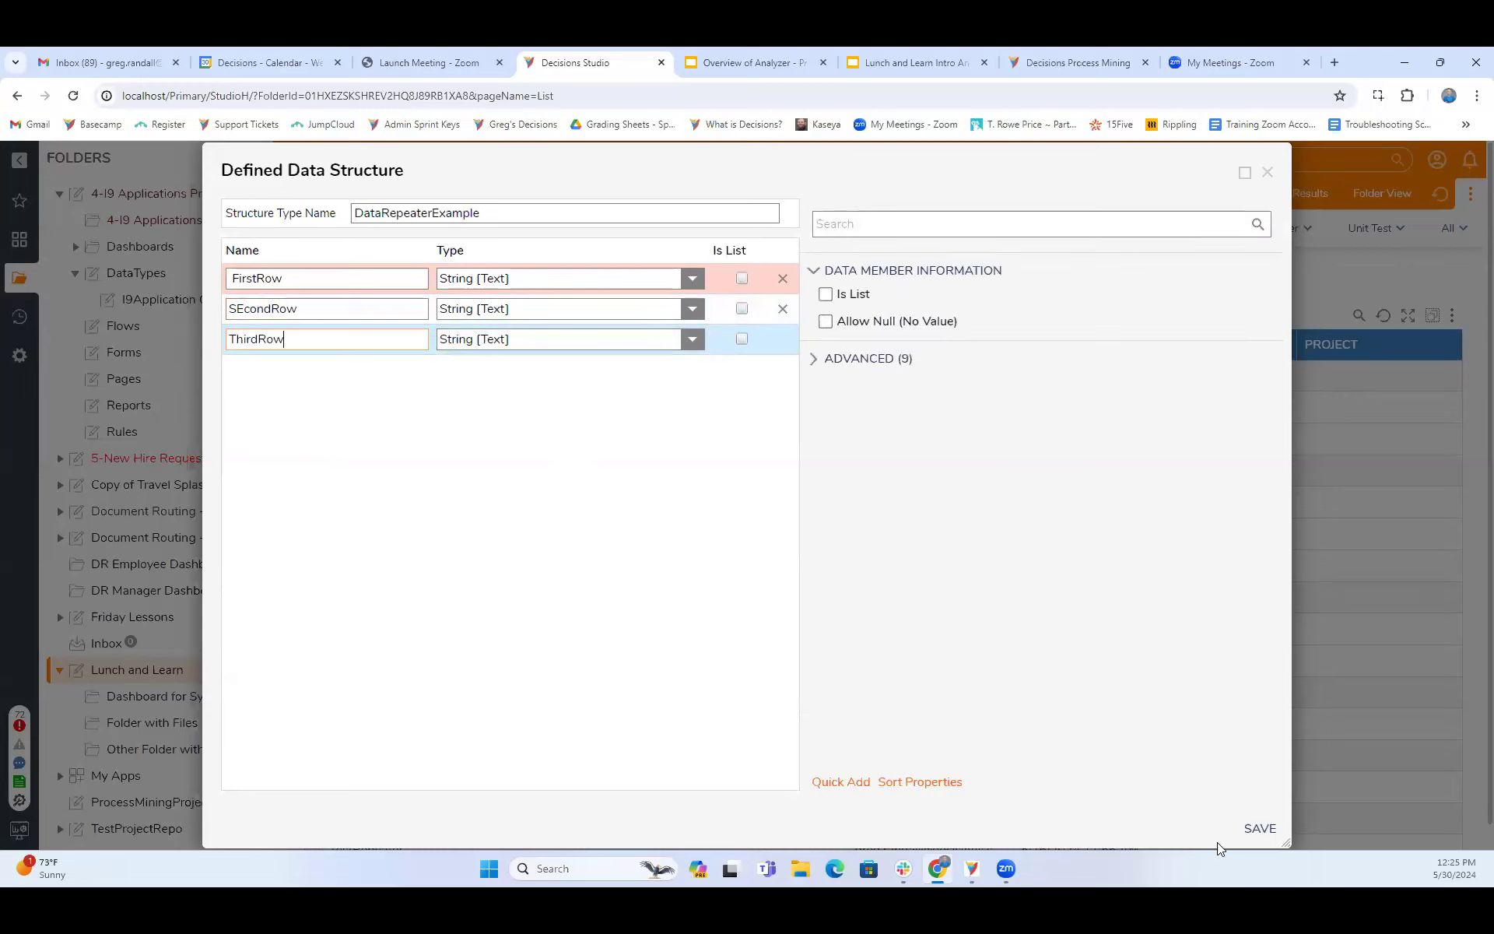
click(1260, 829)
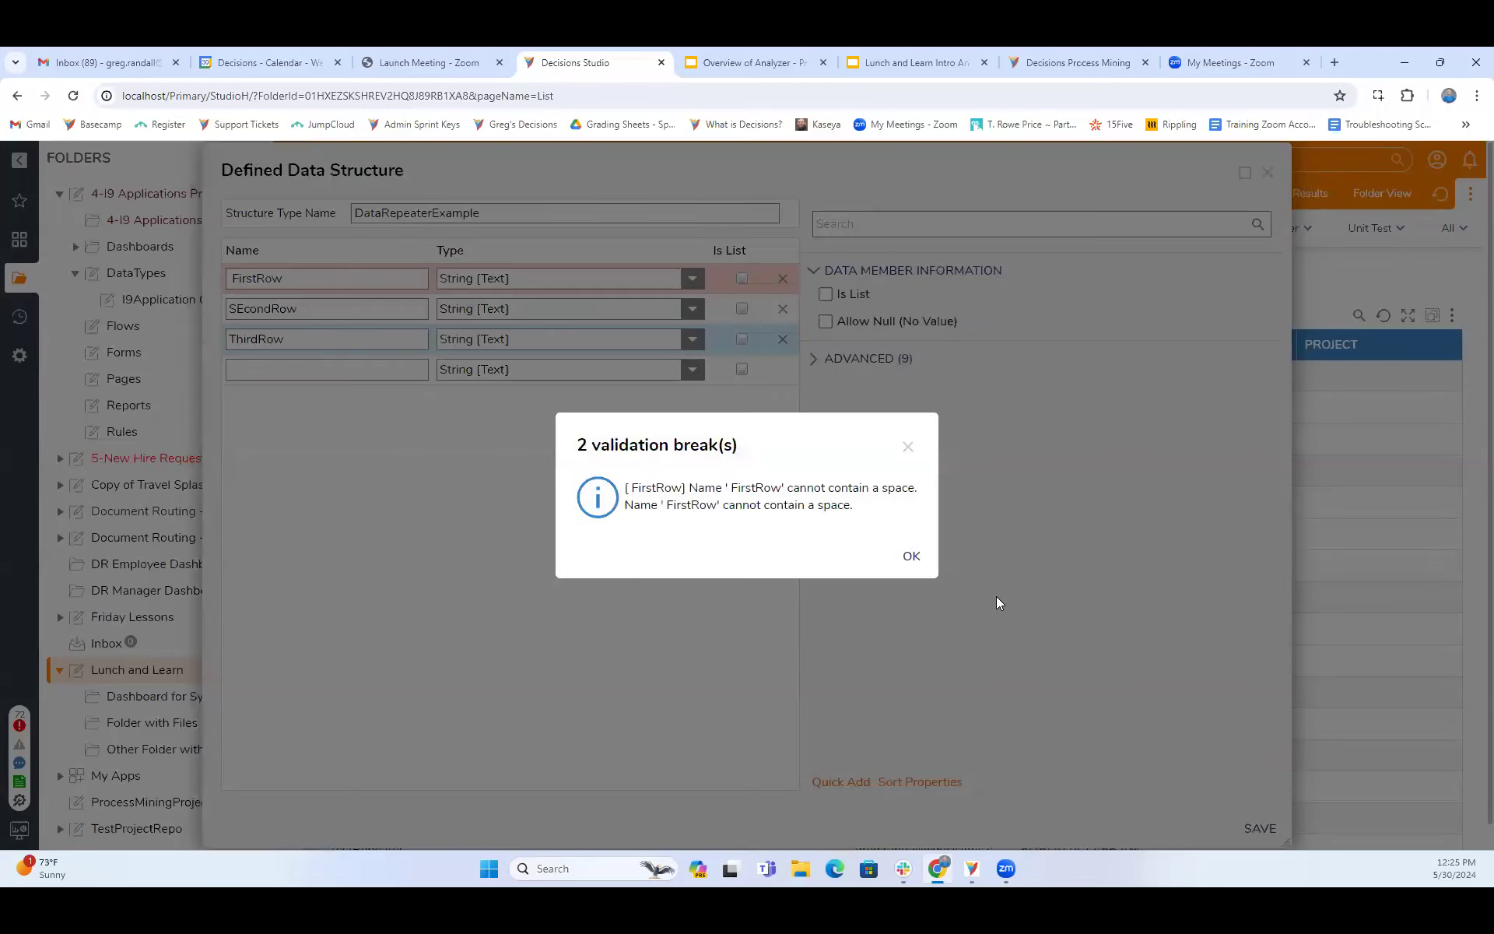
click(912, 557)
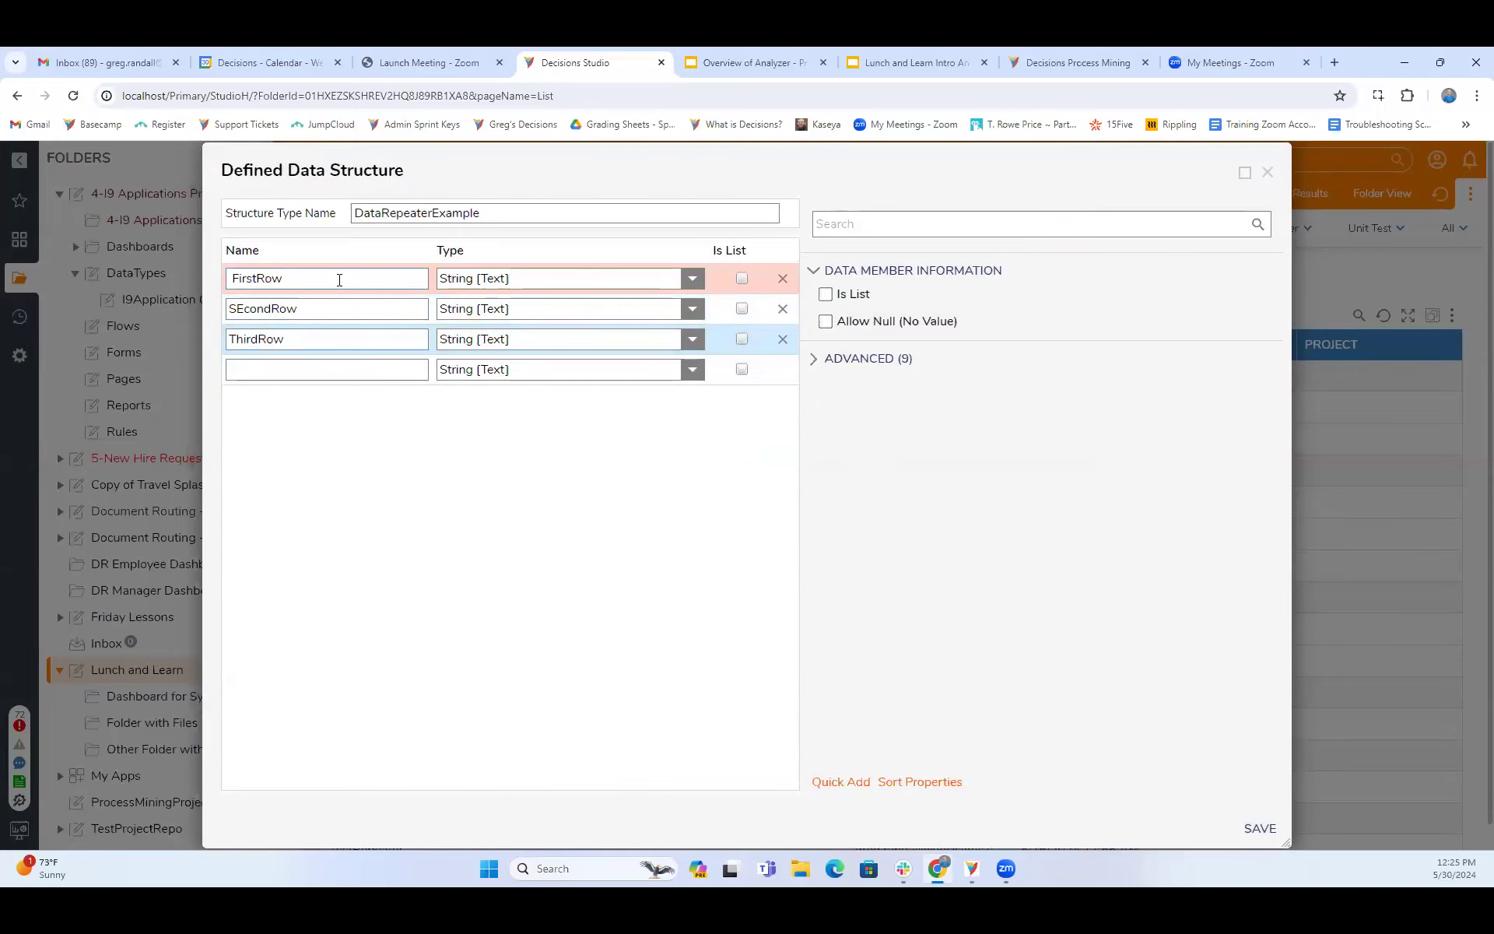
- Rename the ThirdRow member as Date and set its type to Date Time
drag(300, 339, 185, 344)
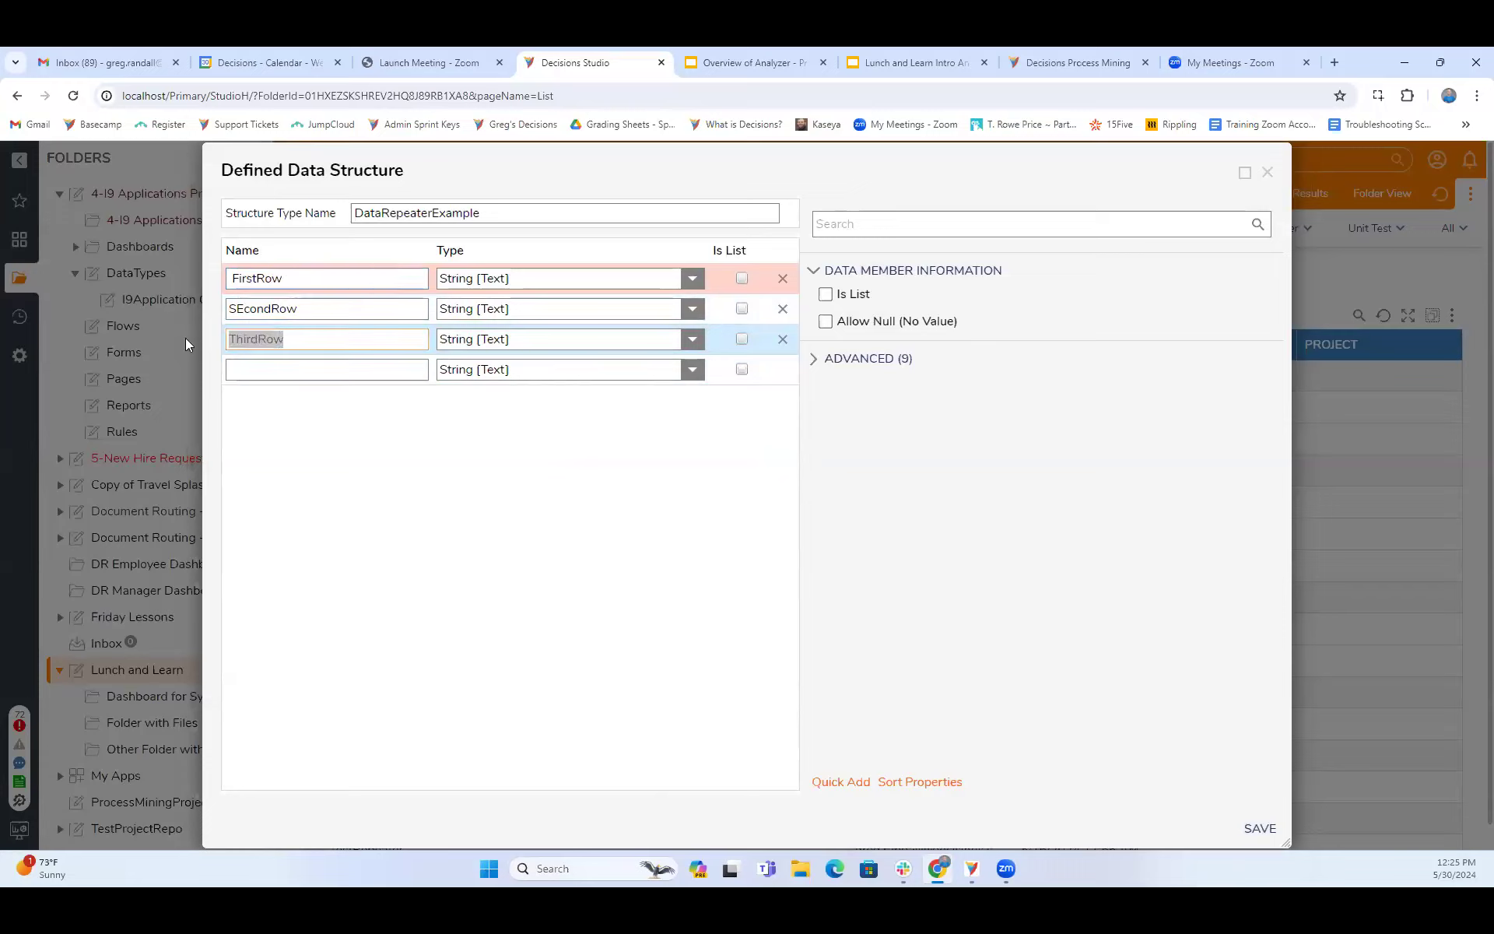
text(Date)
click(691, 339)
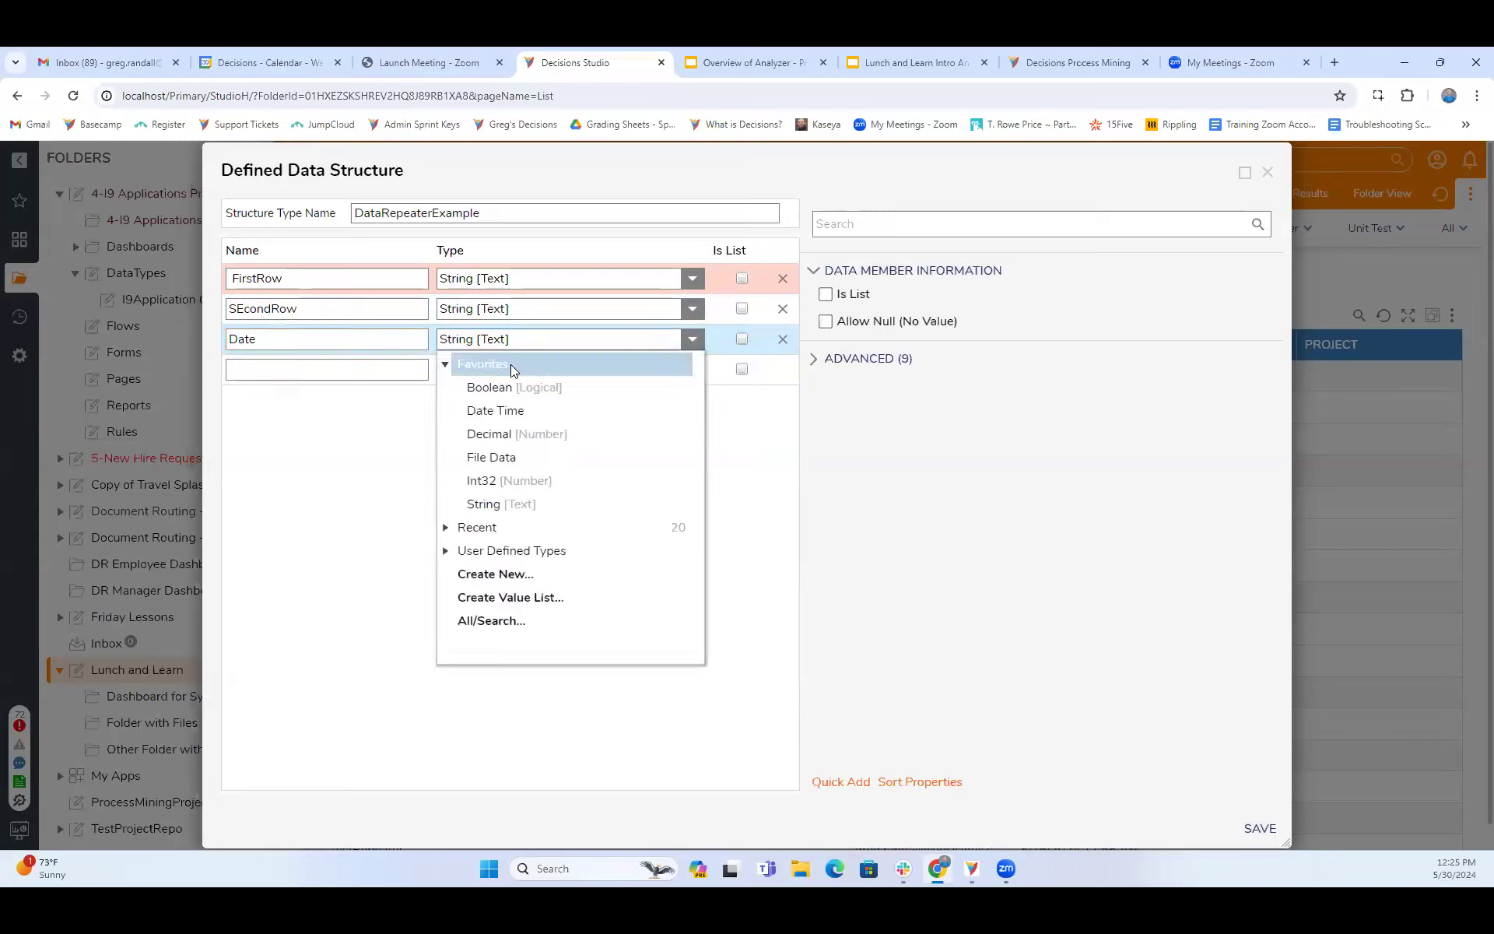
click(493, 411)
- Rename the SEcondRow member as YesNo and set its type to Boolean
drag(324, 310, 64, 294)
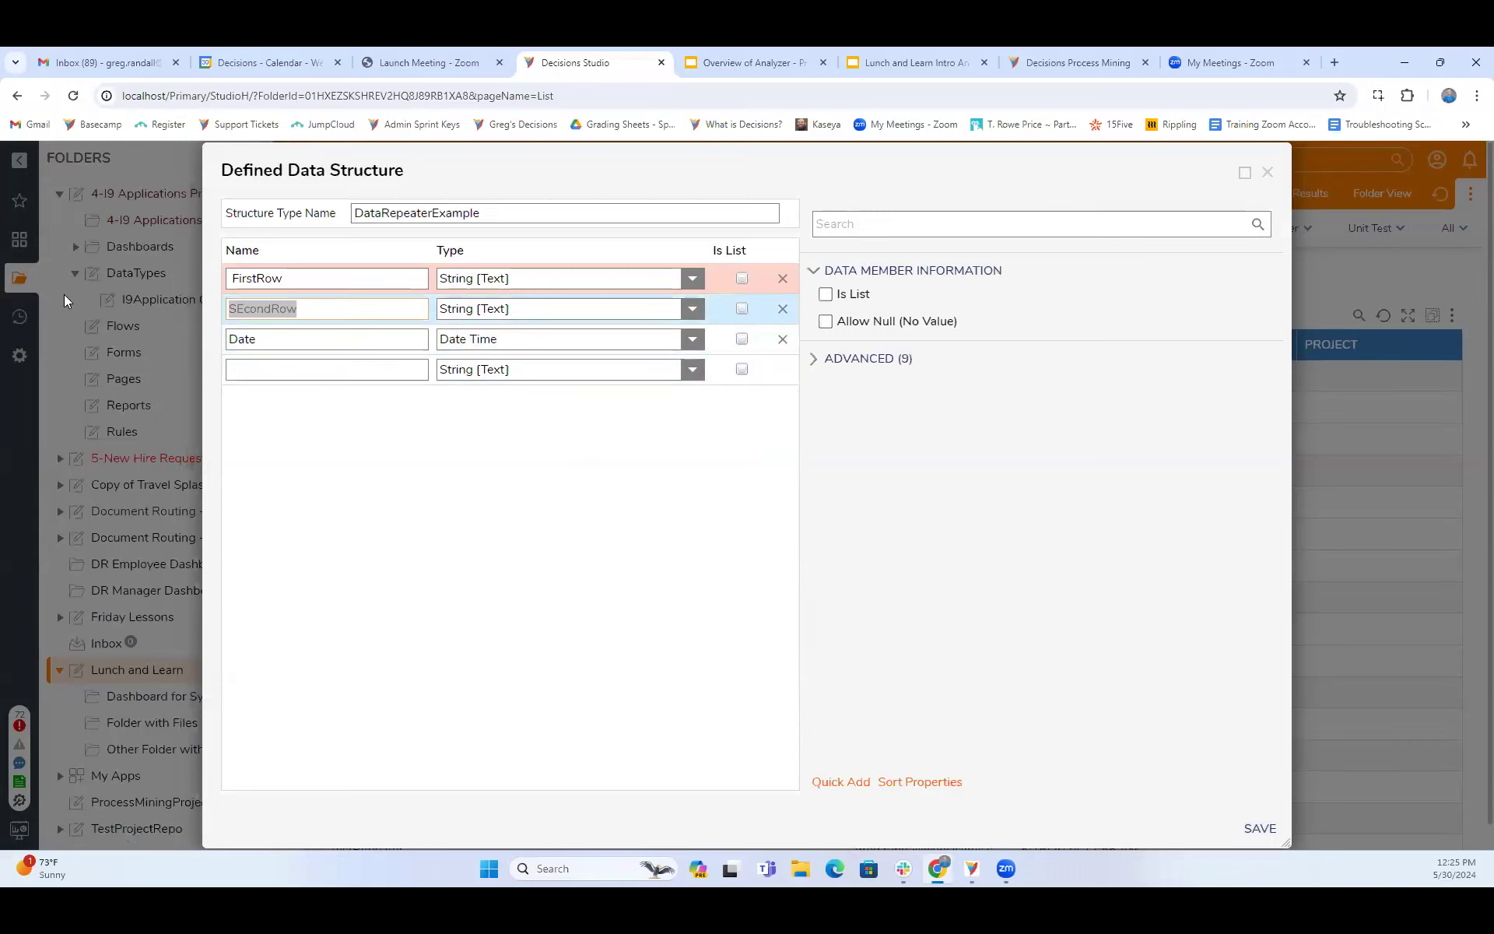
text(Yes/)
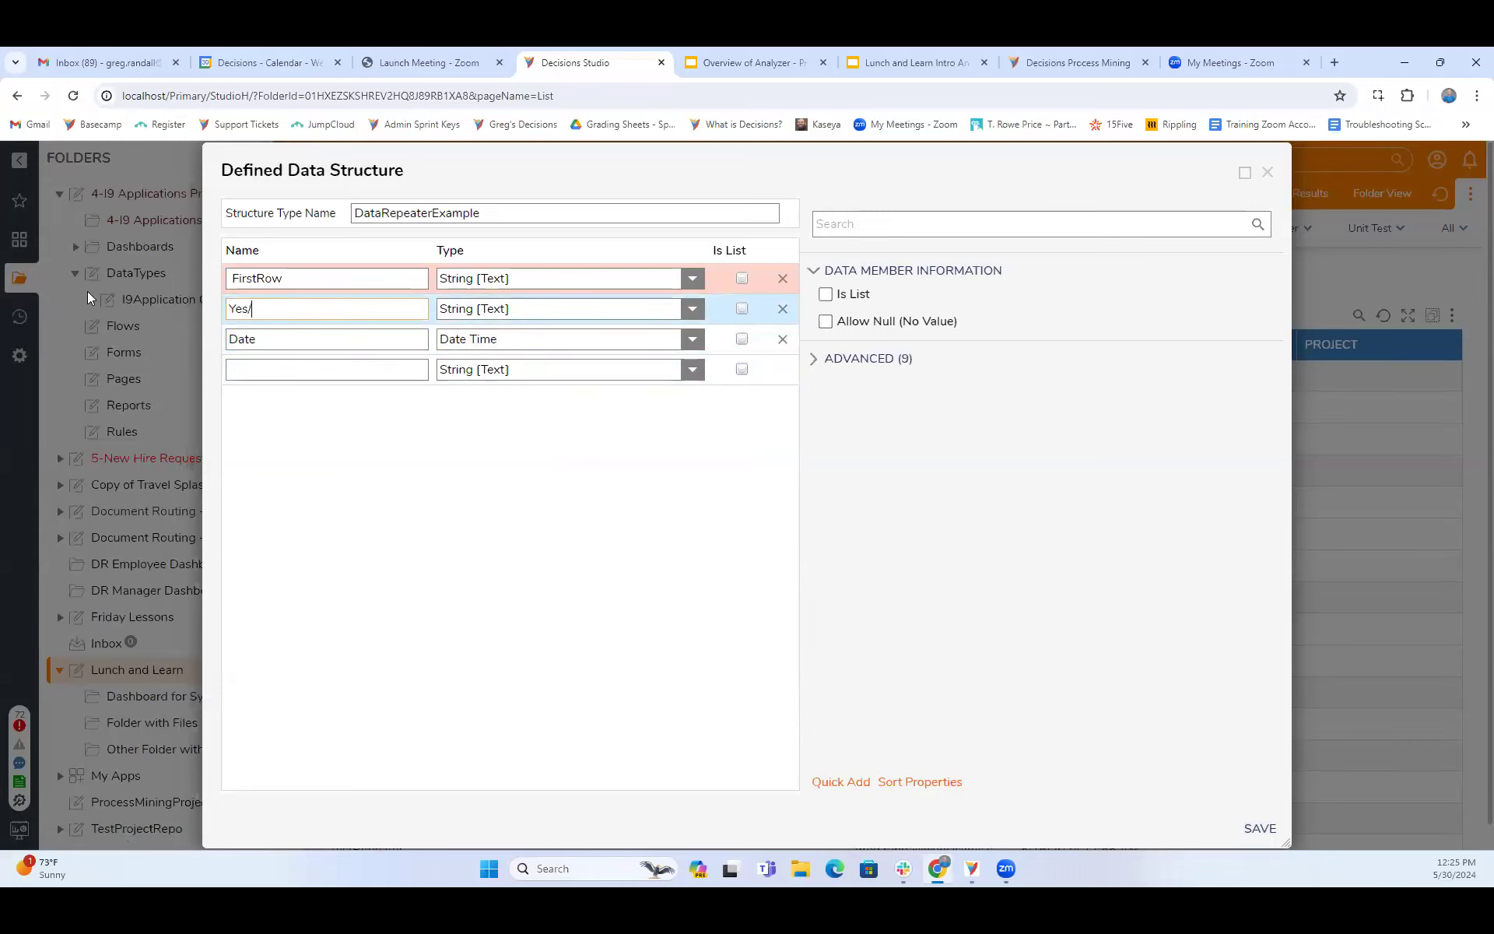
key(BackSpace)
text(No)
click(692, 309)
click(493, 363)
- Rename the first member as FirstThing without a leading space and save the data structure
drag(306, 279, 258, 282)
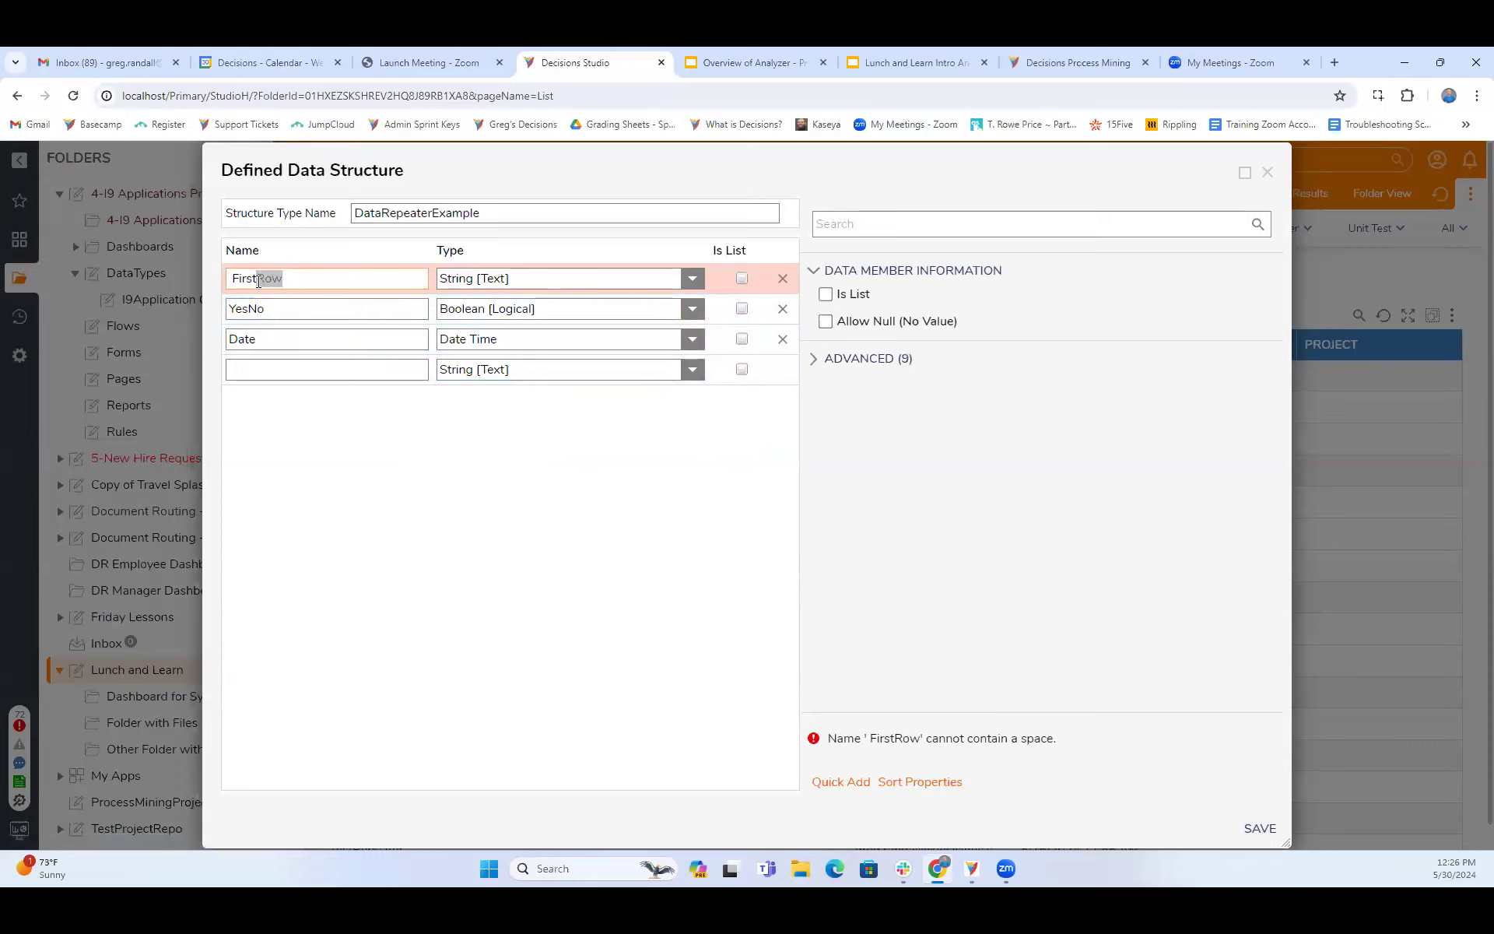
key(BackSpace)
click(344, 371)
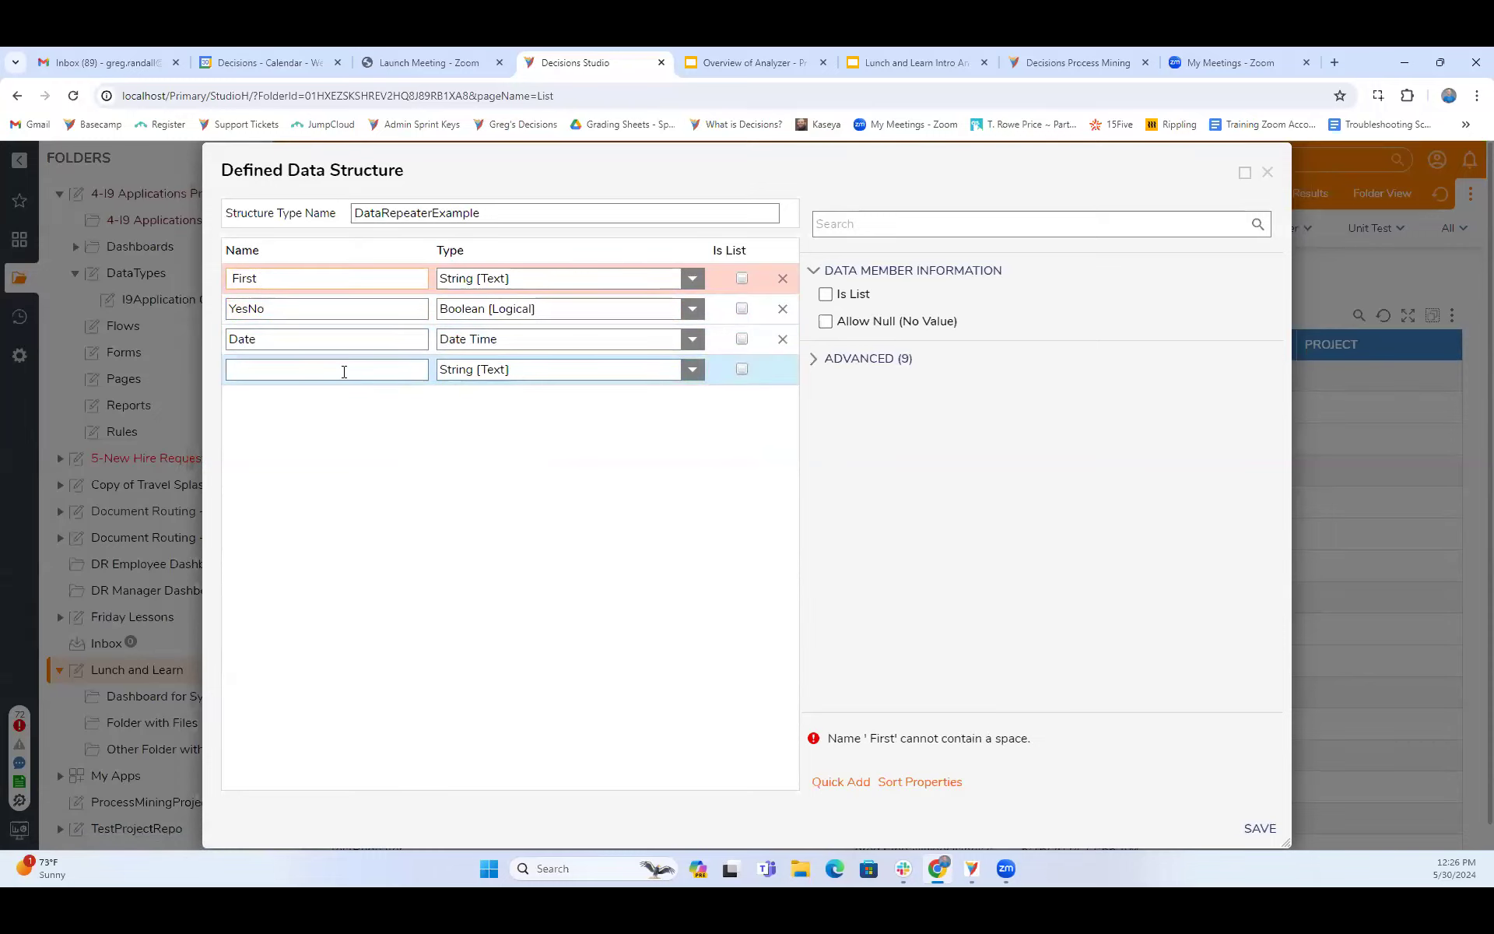
text(Thing)
click(232, 280)
key(BackSpace)
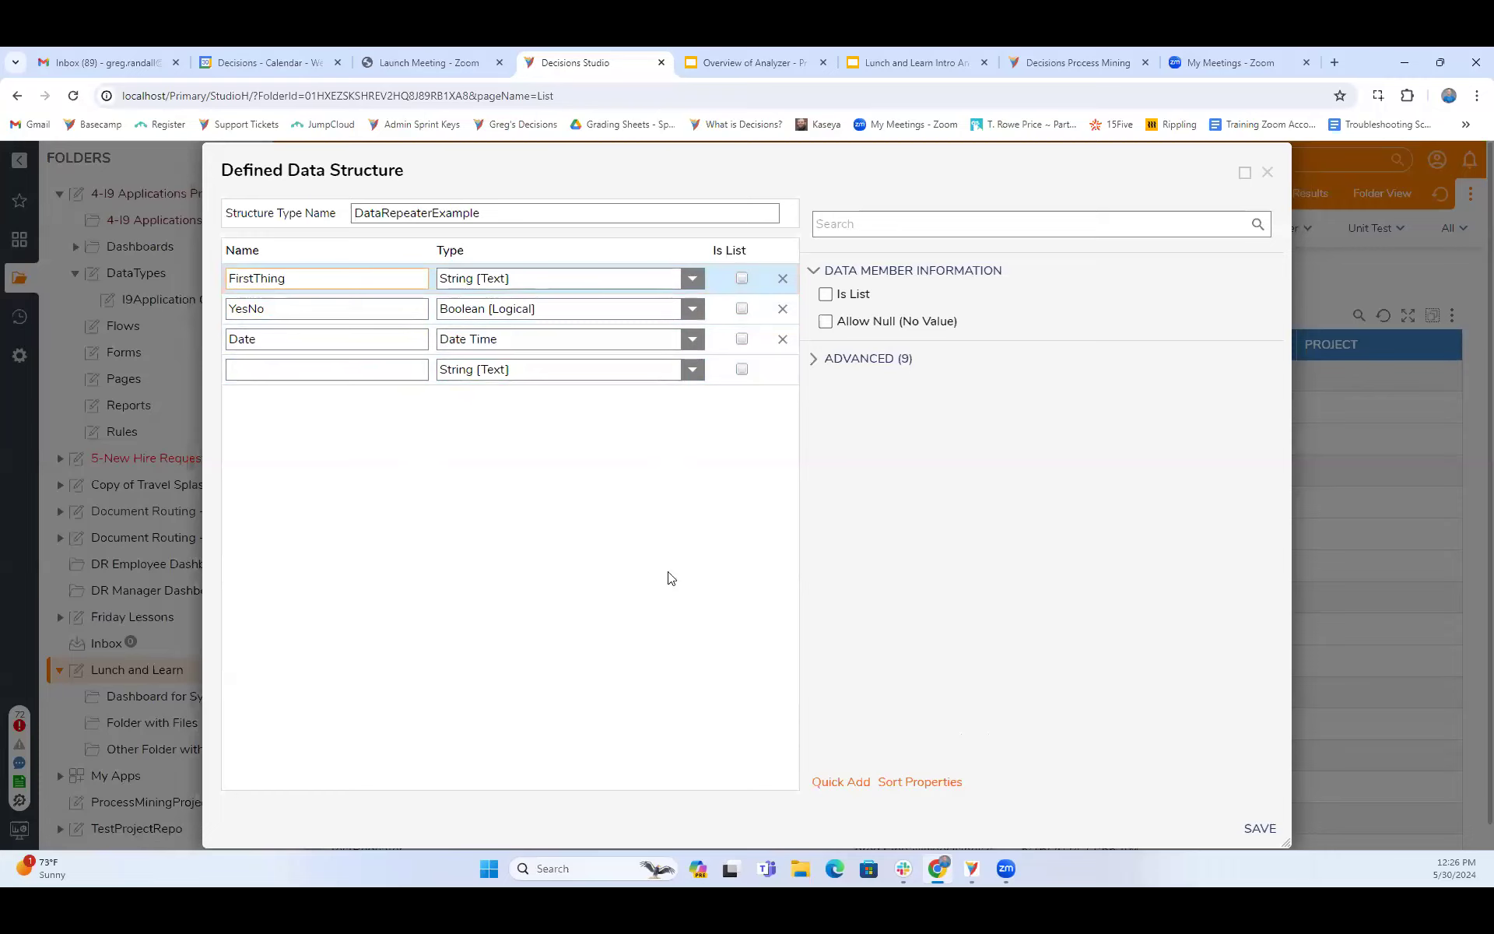
click(1254, 826)
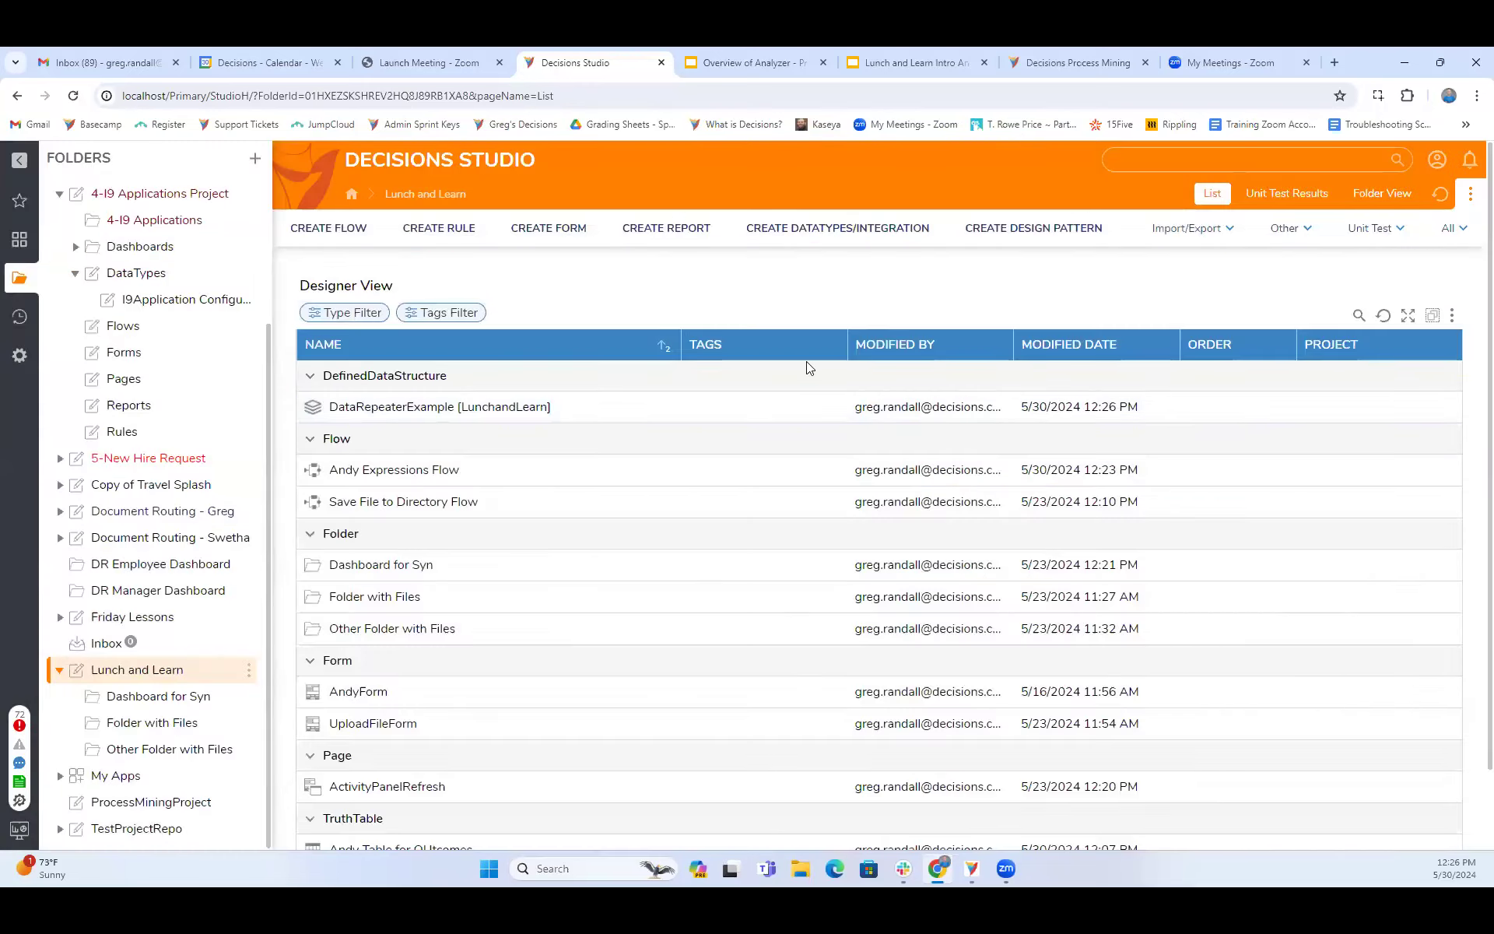
- Edit the DataRepeaterExample structure to add two String members named DropDown and Textbox, and save it
click(426, 408)
click(1120, 247)
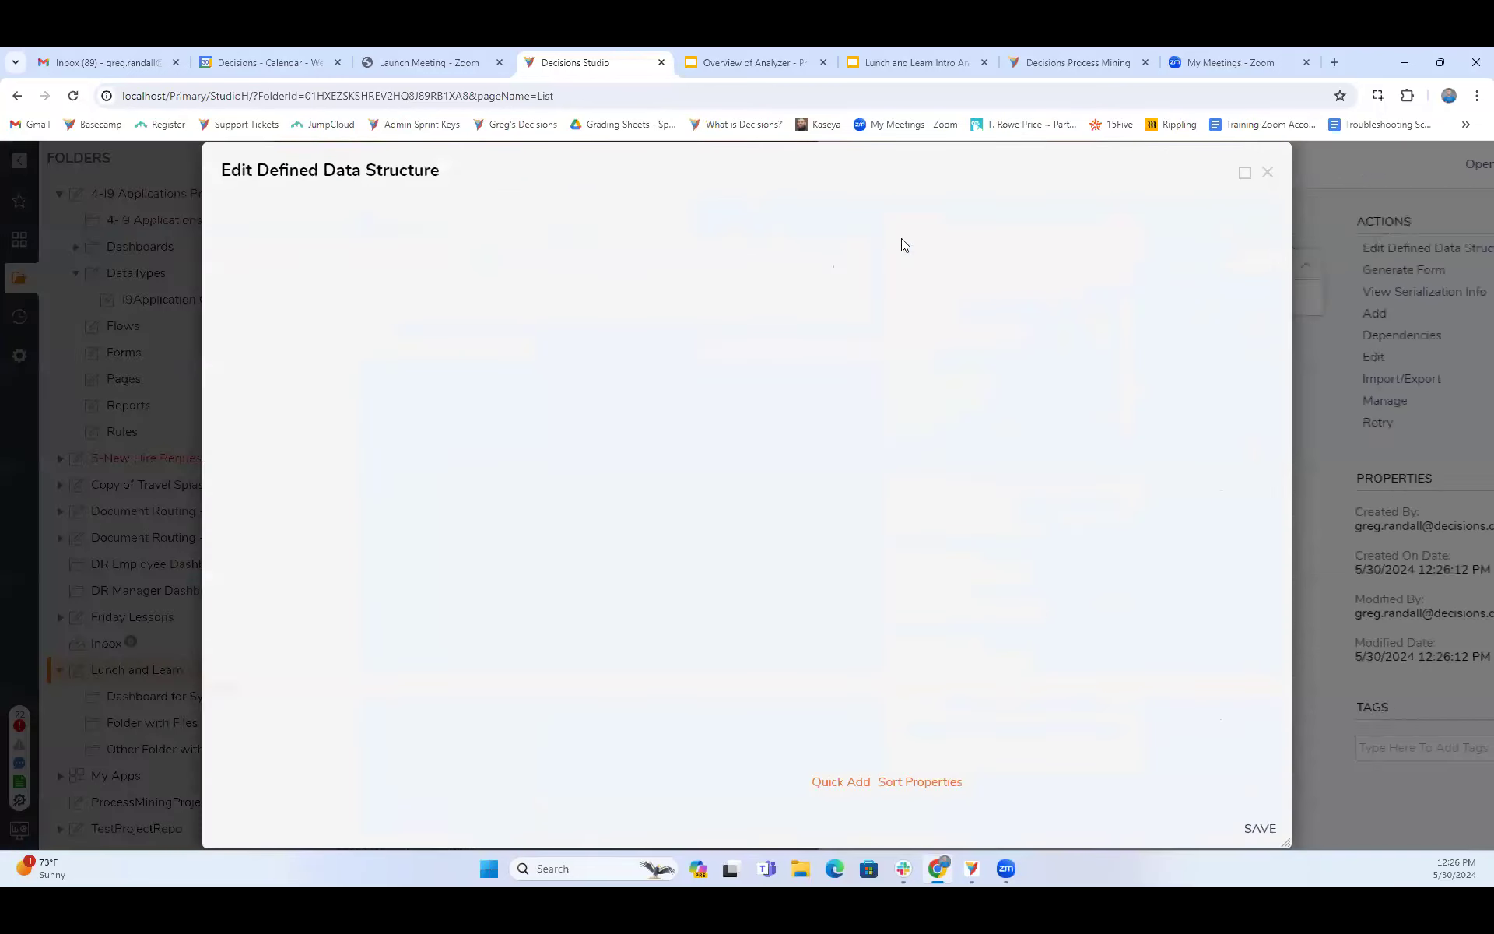
click(262, 371)
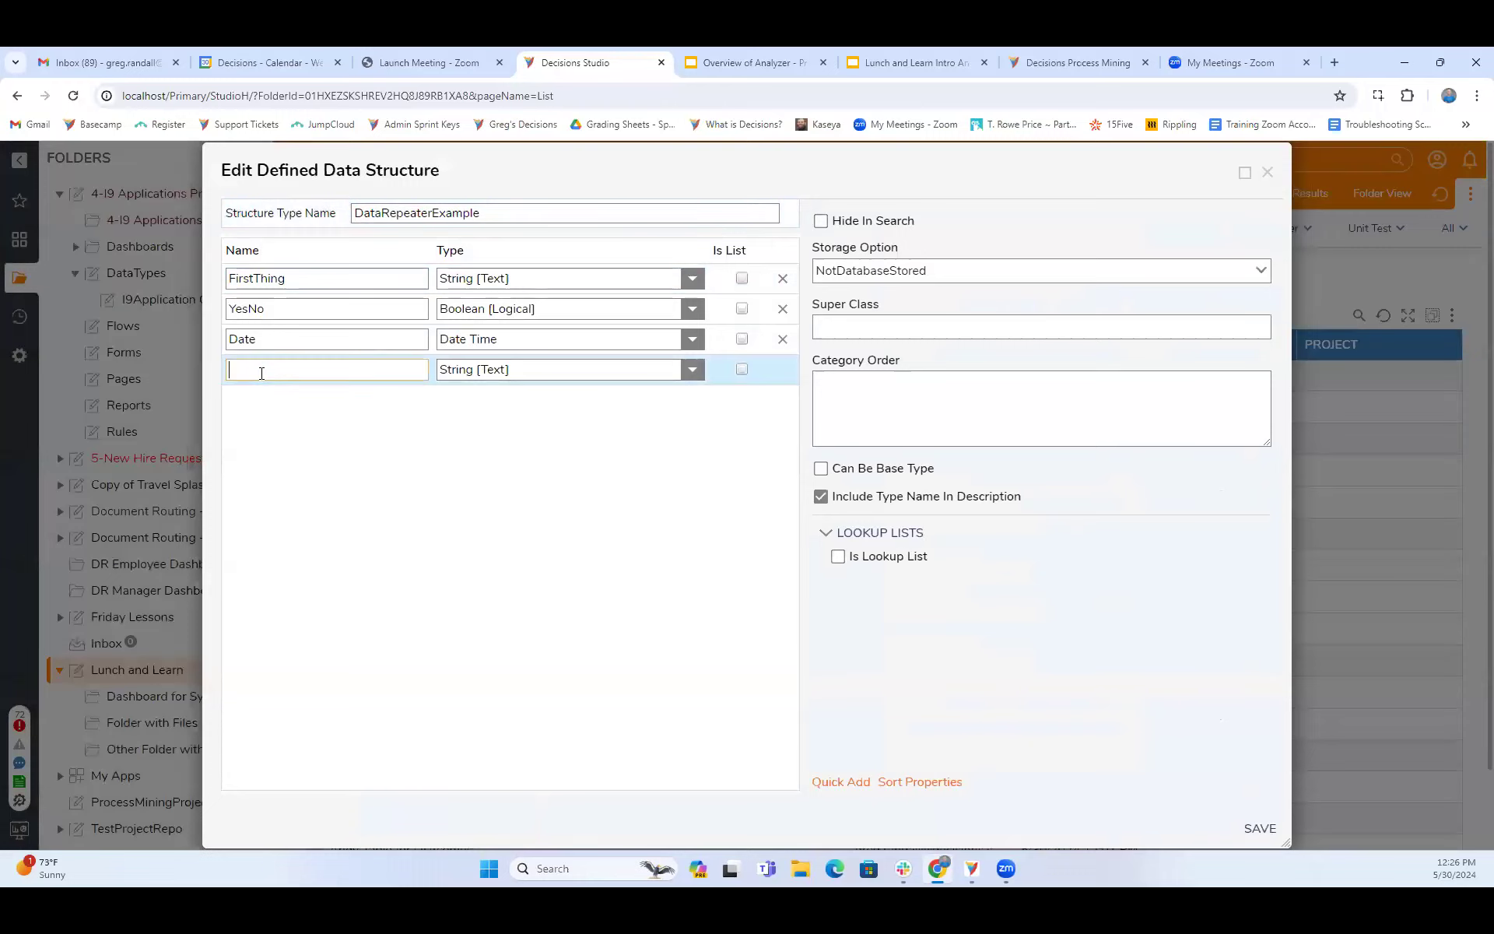
text(Dor)
text(pDown)
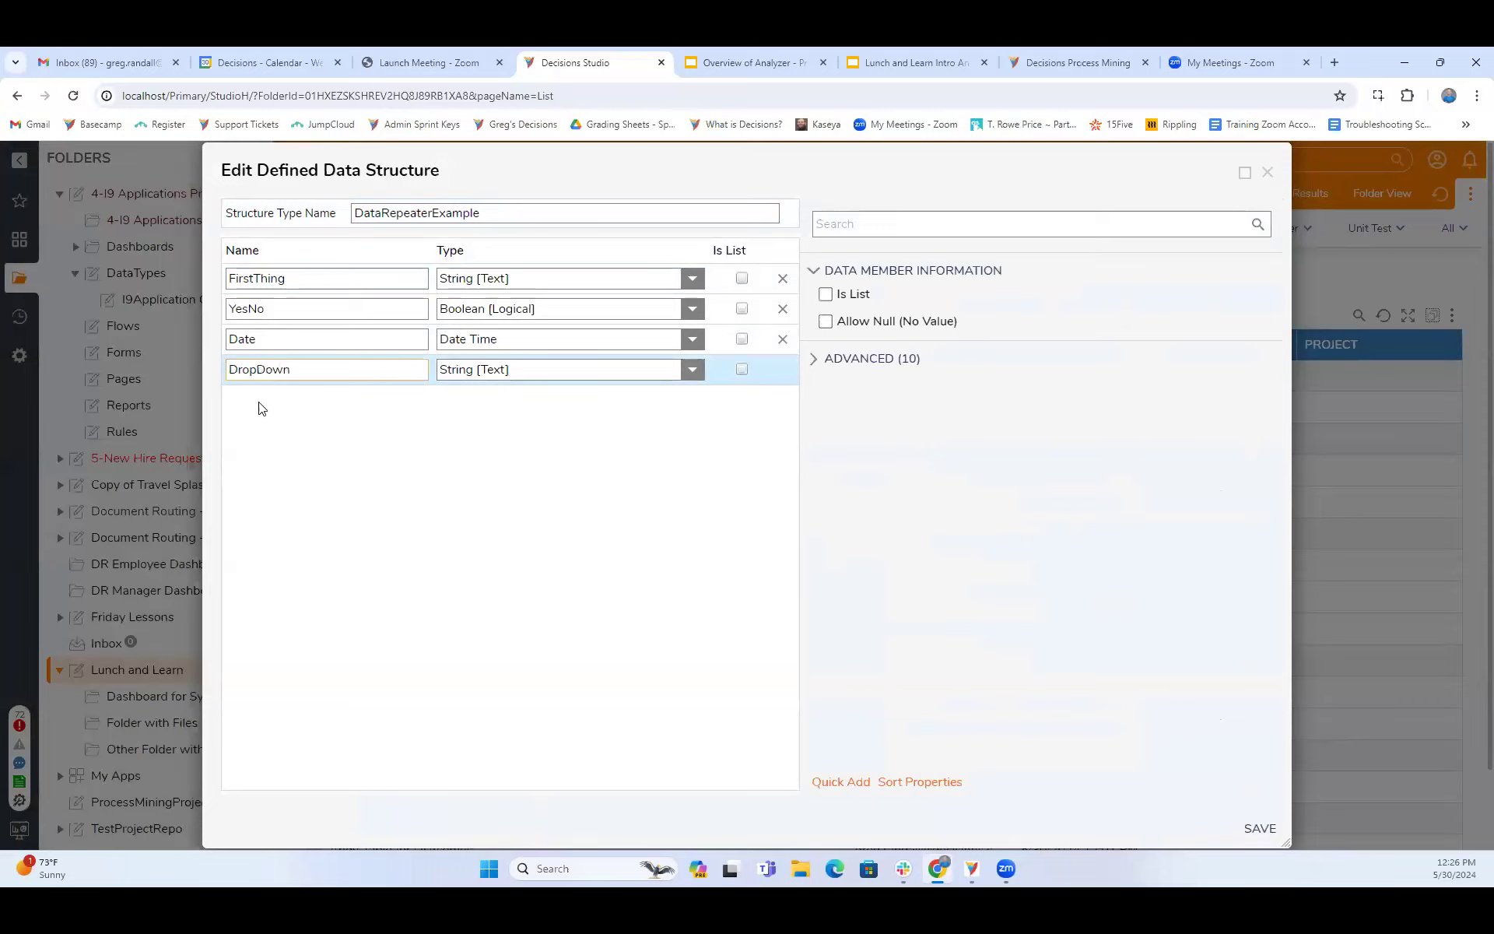
click(278, 402)
text(Textbox)
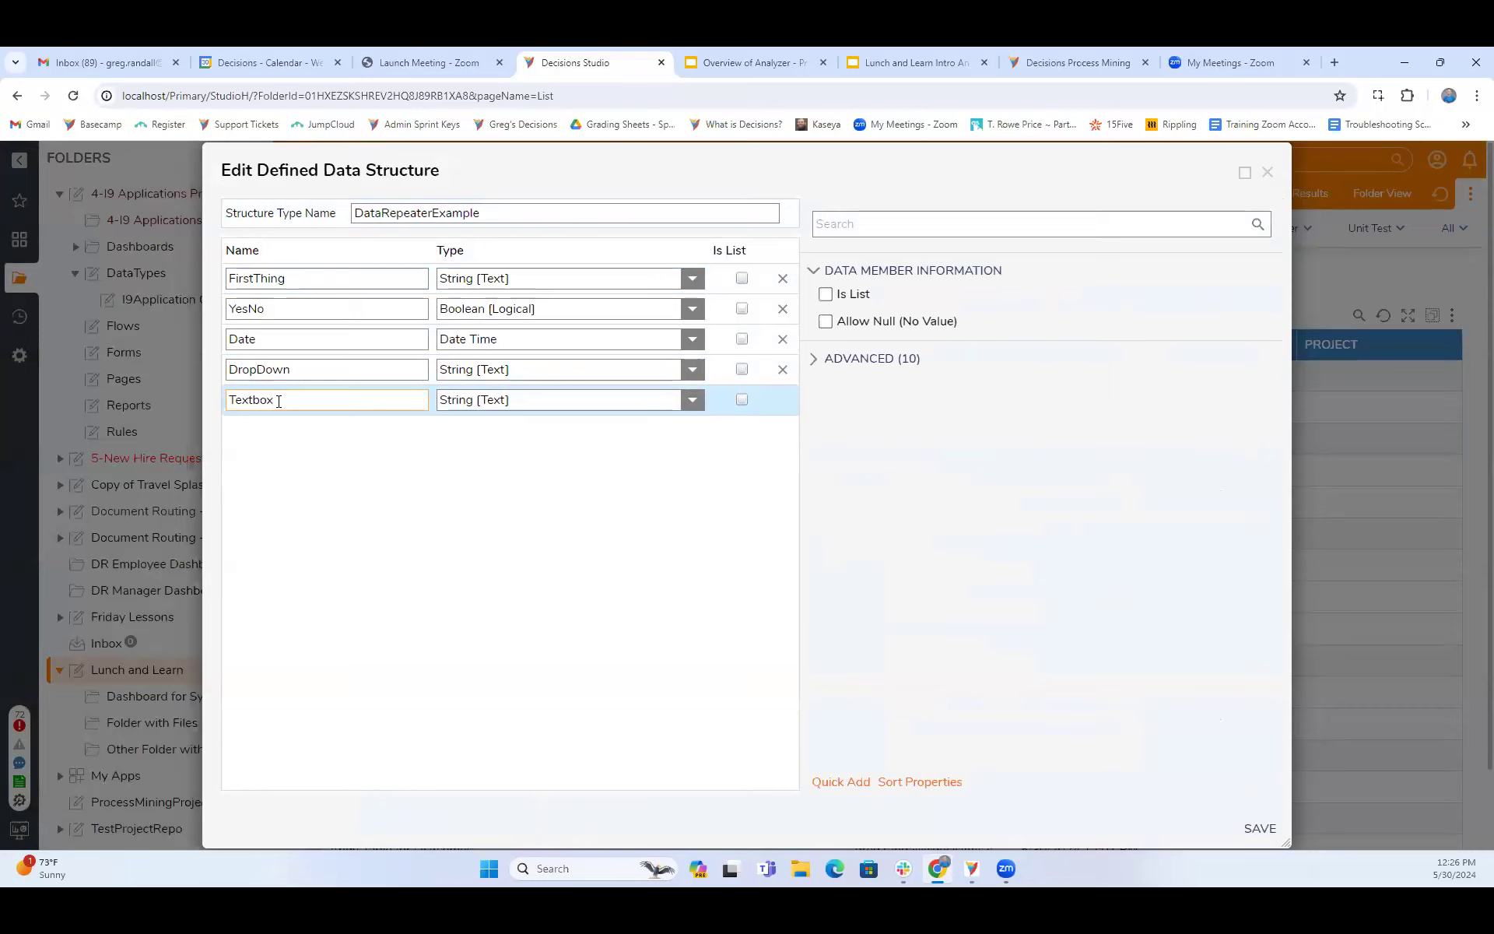
click(1260, 829)
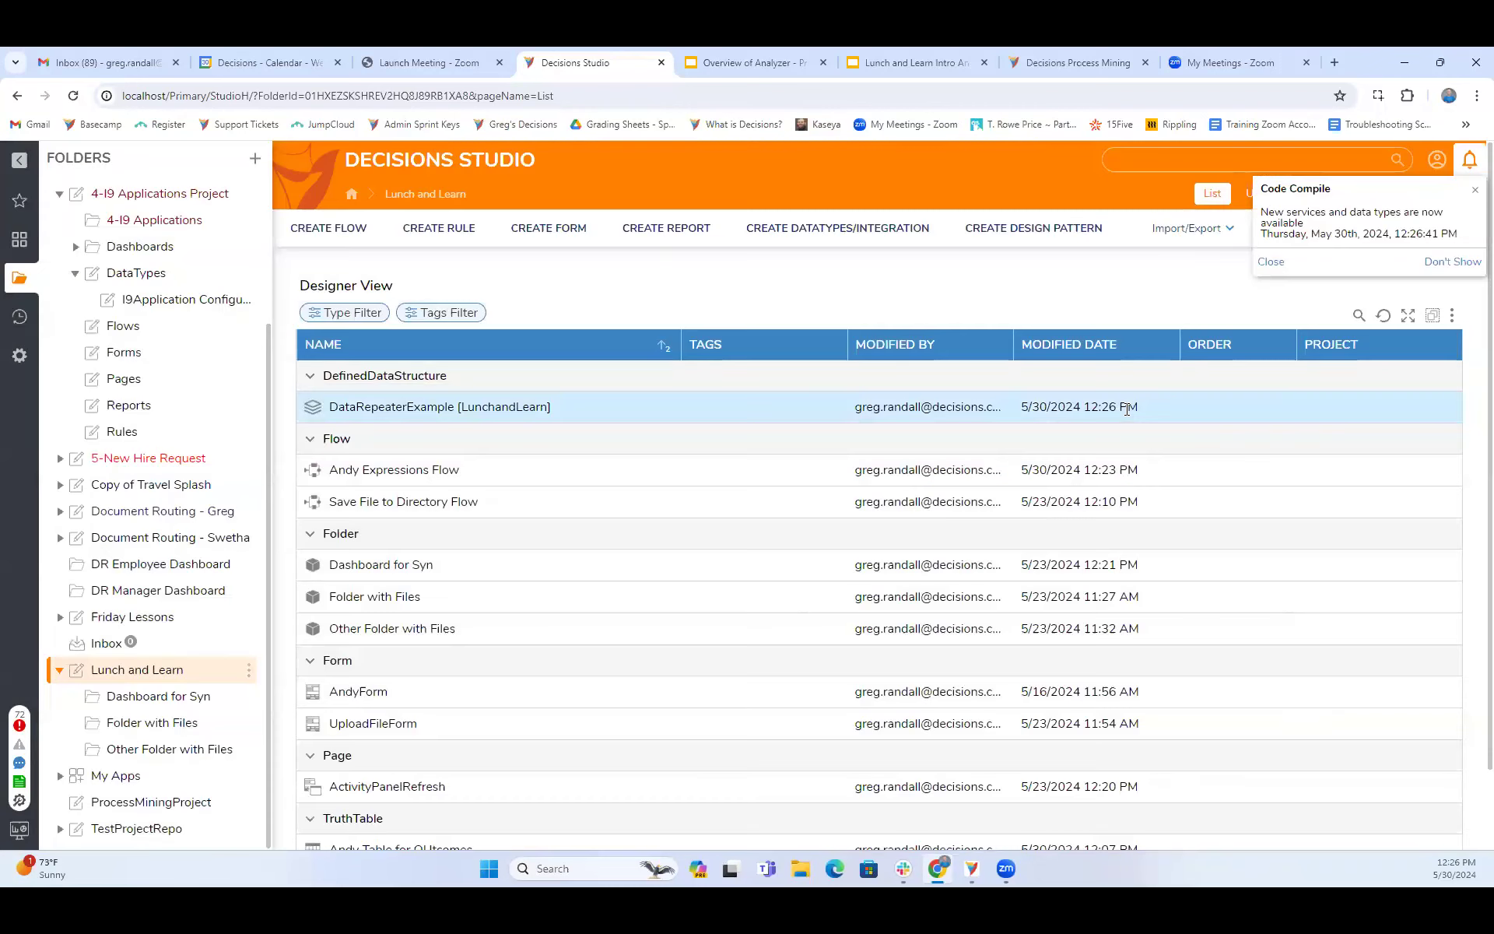
- Create a normal form named DataRepeaterCarter in the Lunch and Learn folder
click(561, 232)
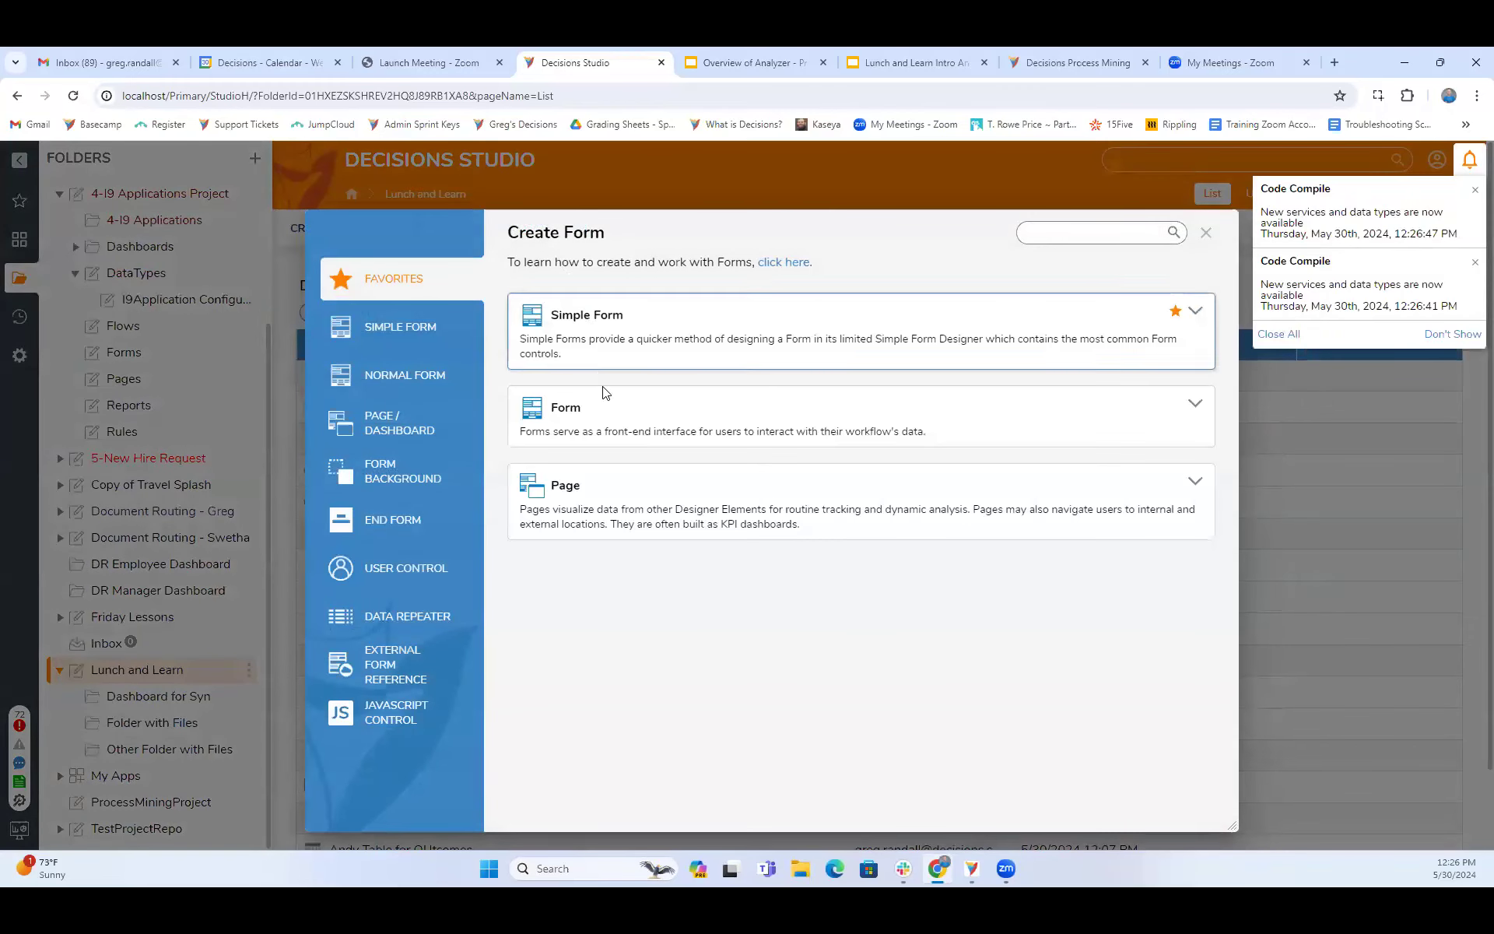
click(605, 426)
text(DataRepeat)
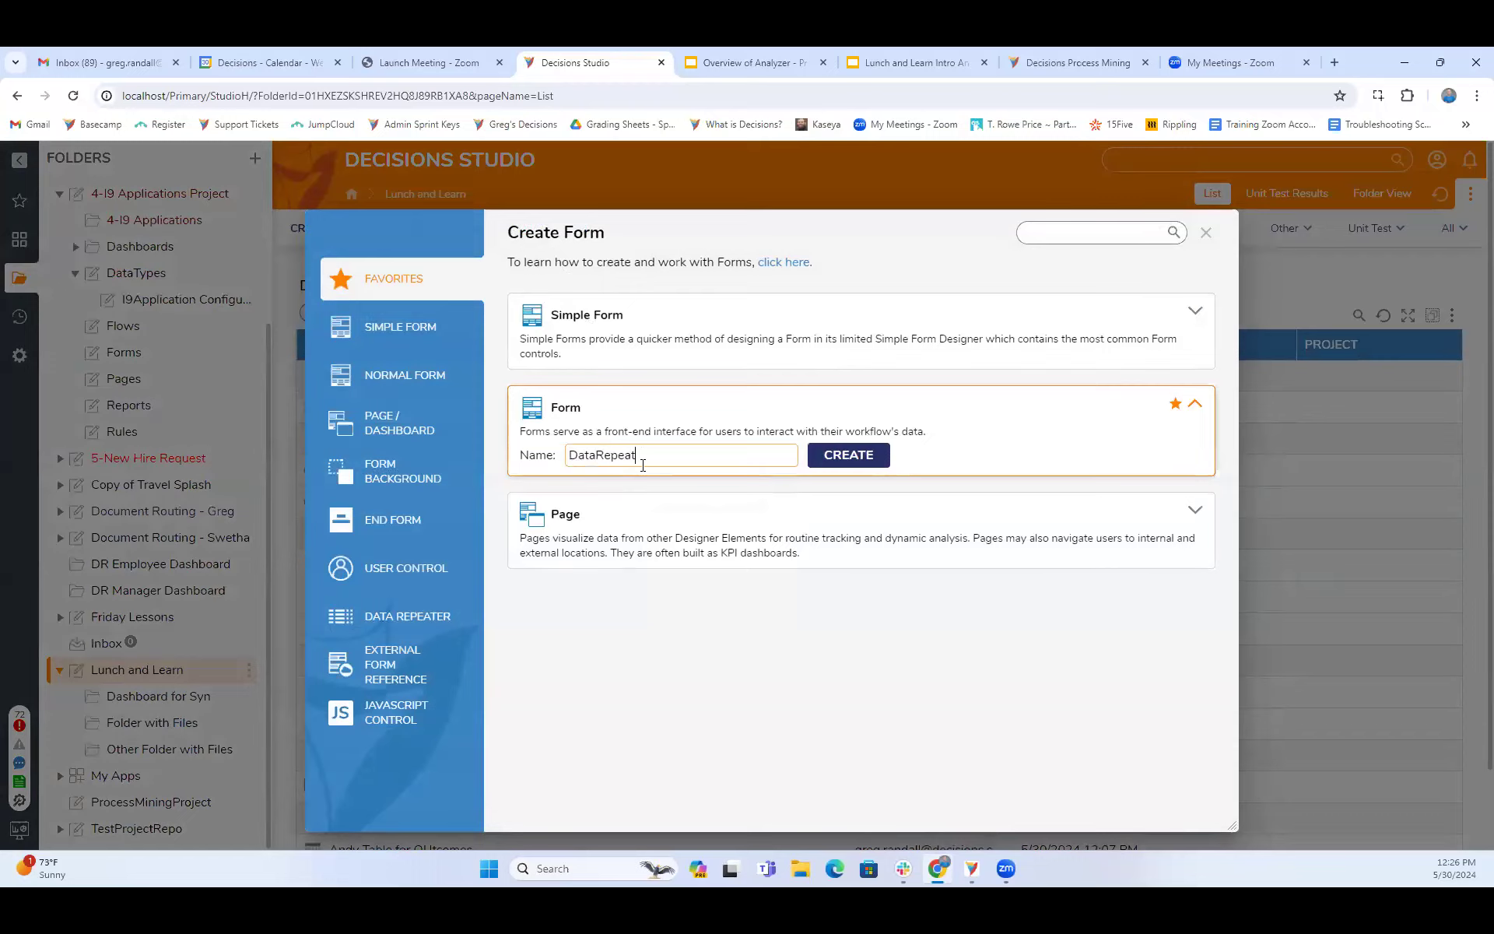
text(erCarter)
click(837, 456)
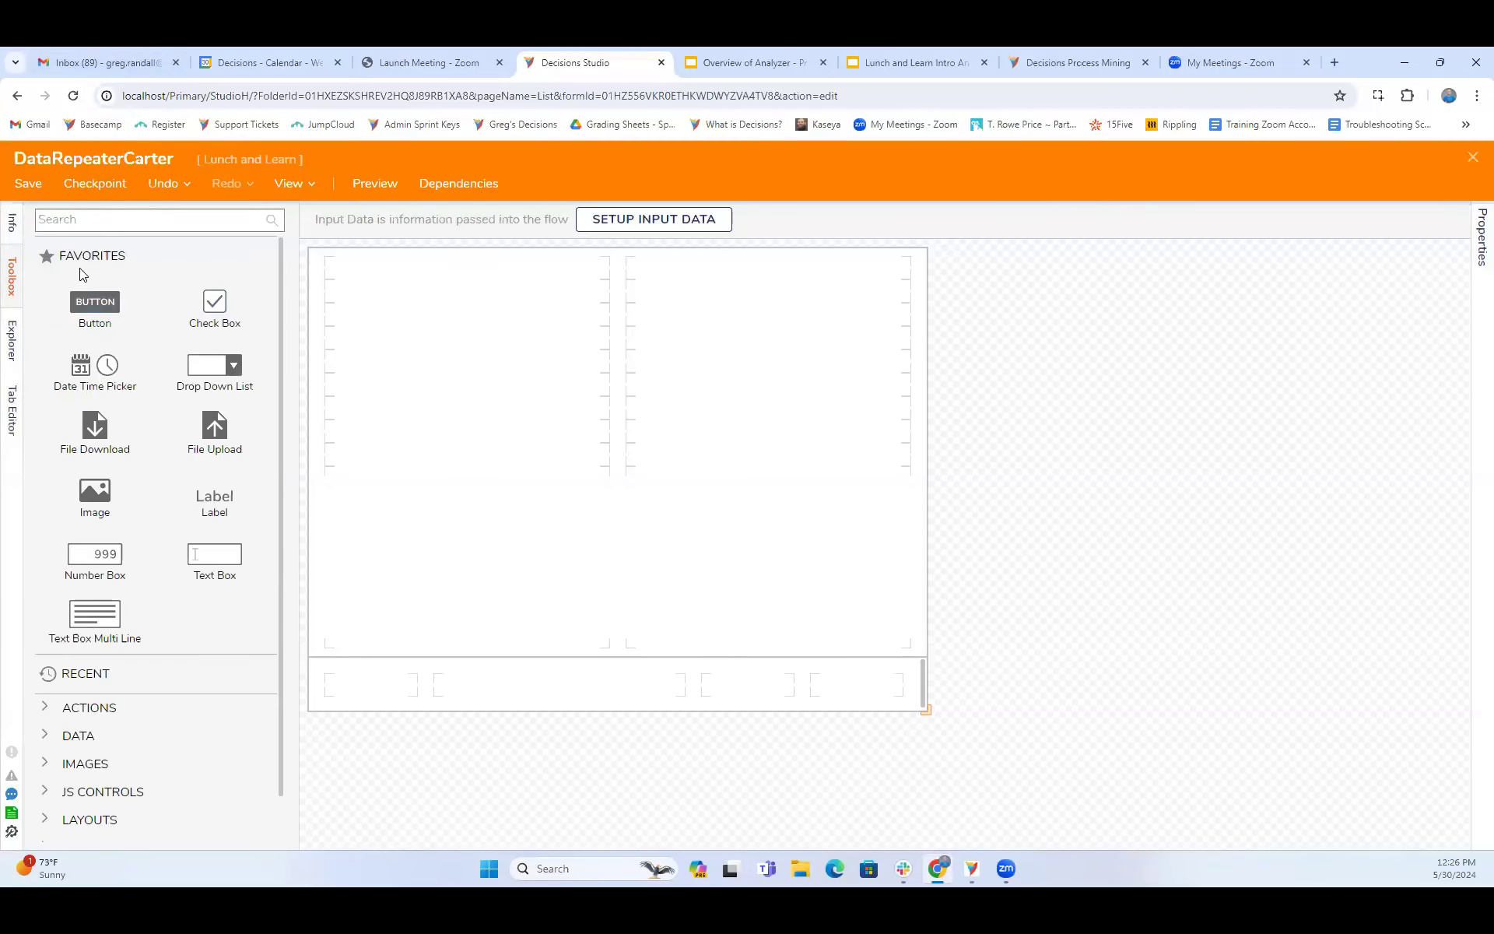
- Add a Data Repeater to the upper area of the form and enlarge it downward and across both columns
click(101, 220)
text(data)
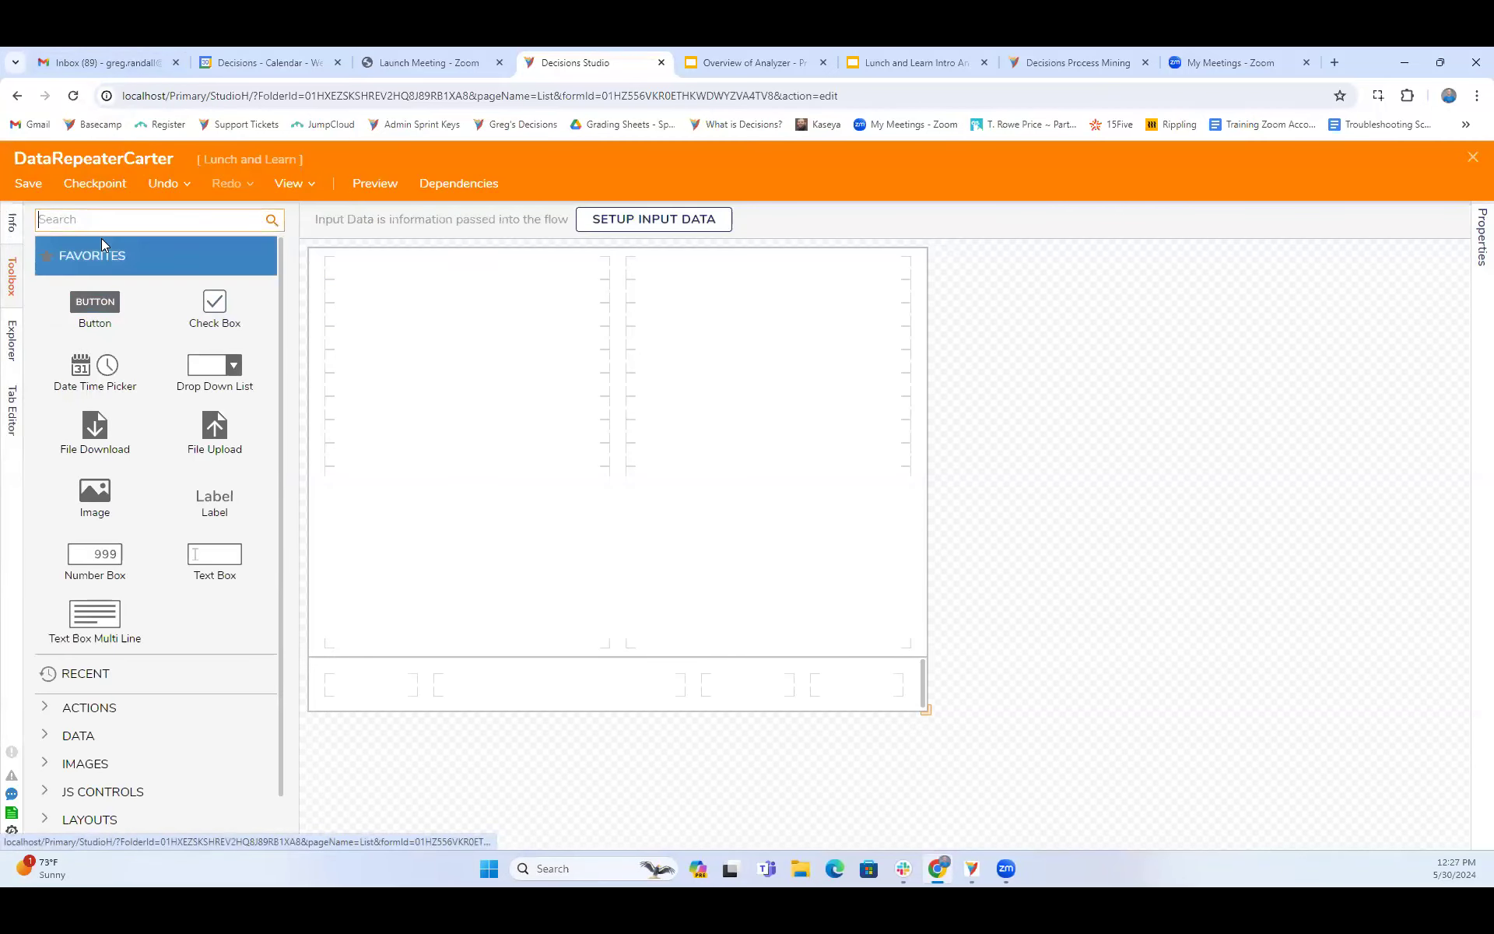
drag(215, 323, 466, 330)
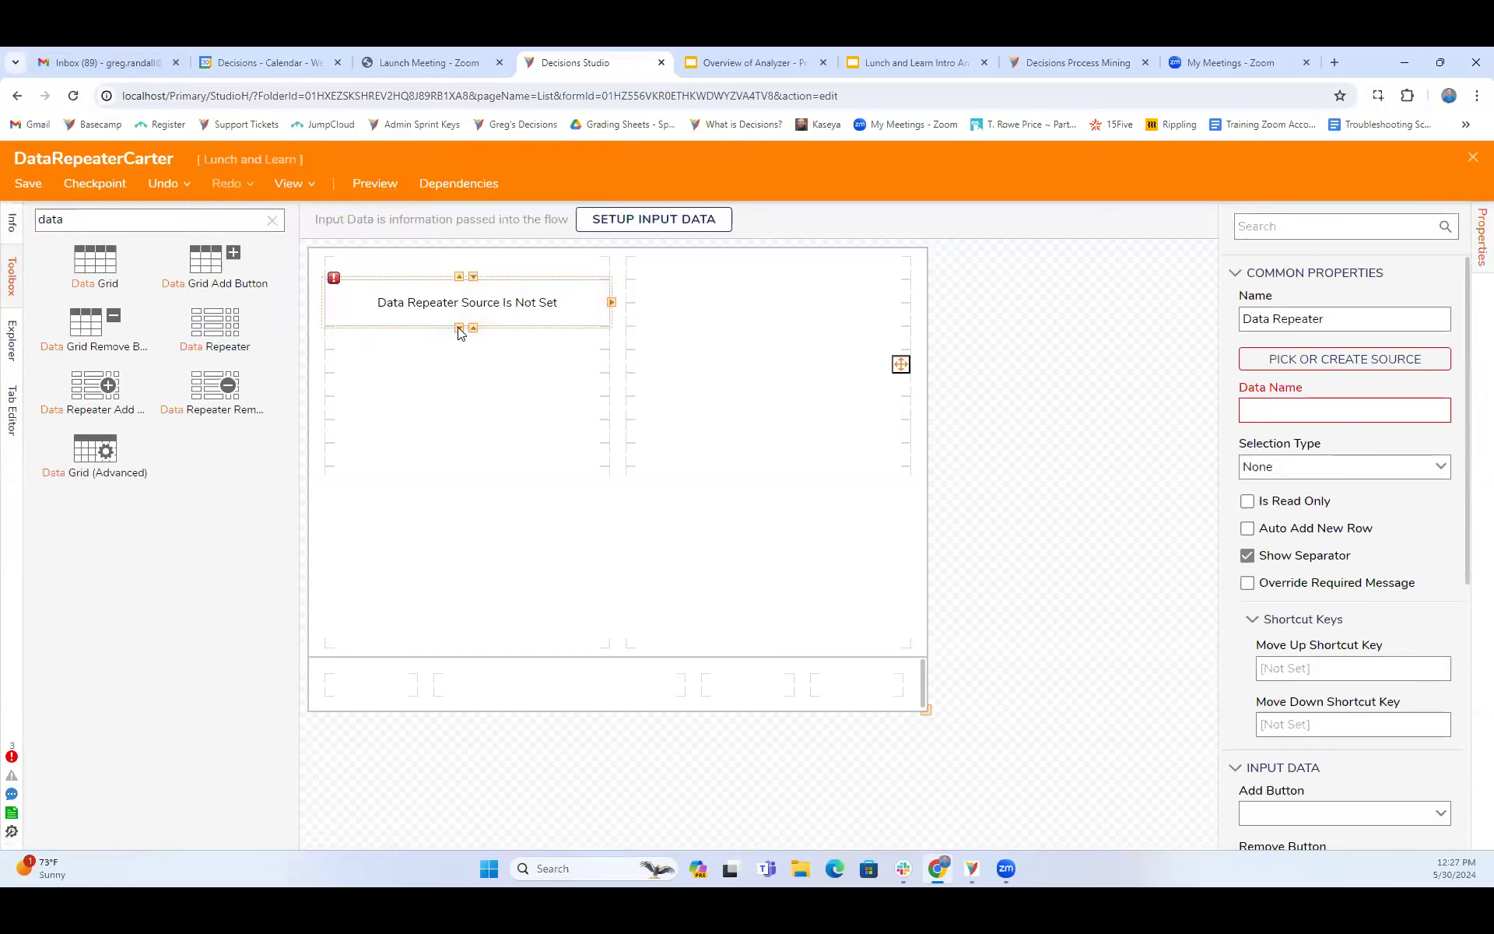
click(459, 329)
click(459, 352)
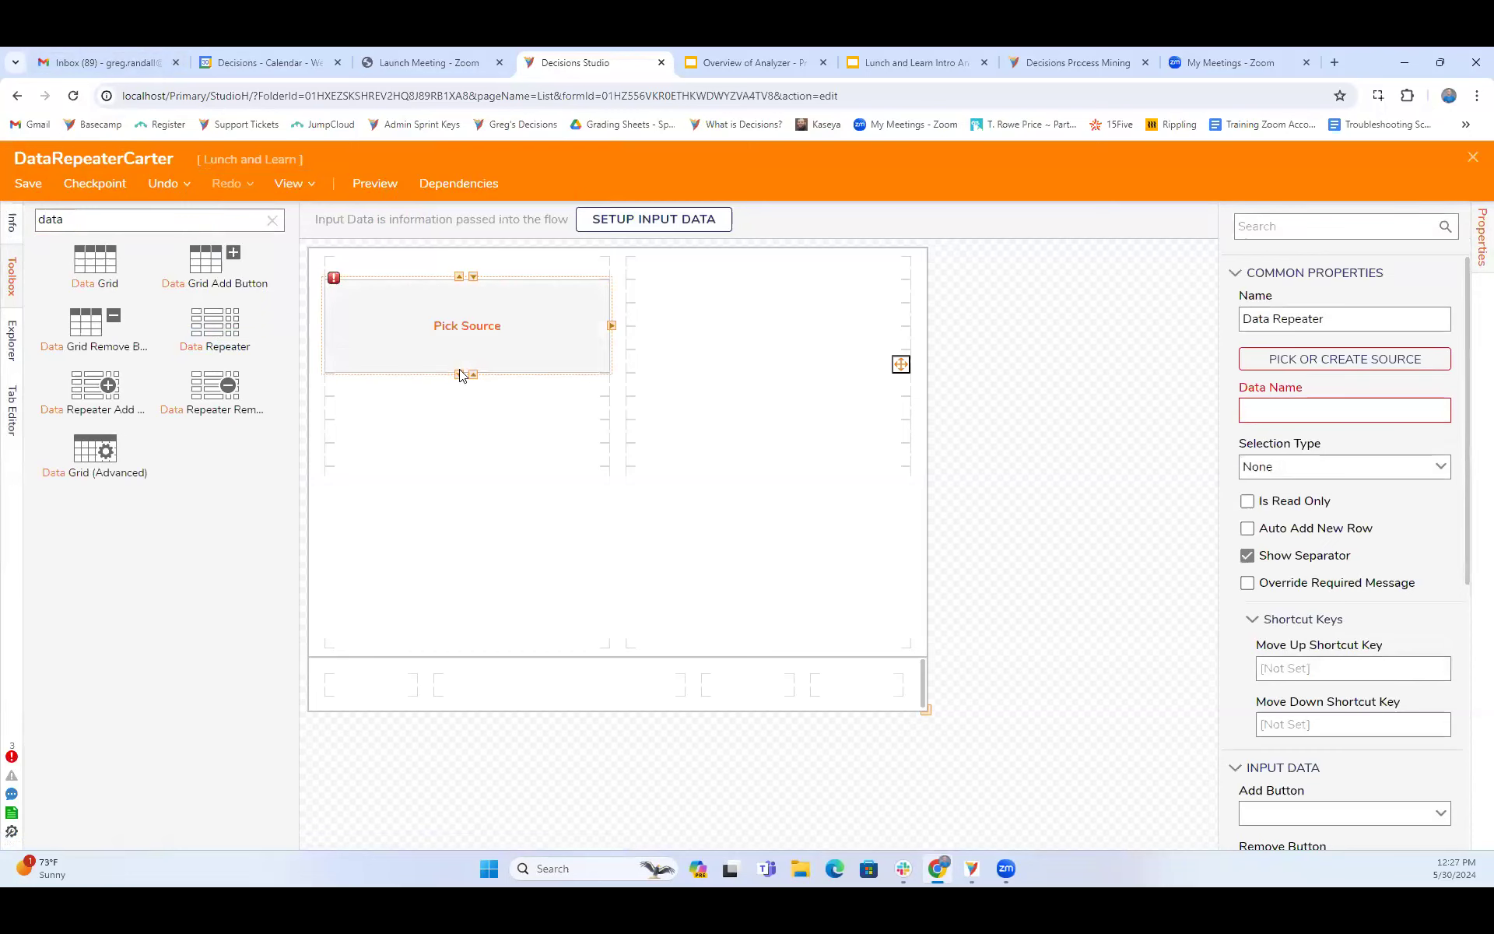
click(459, 374)
click(612, 339)
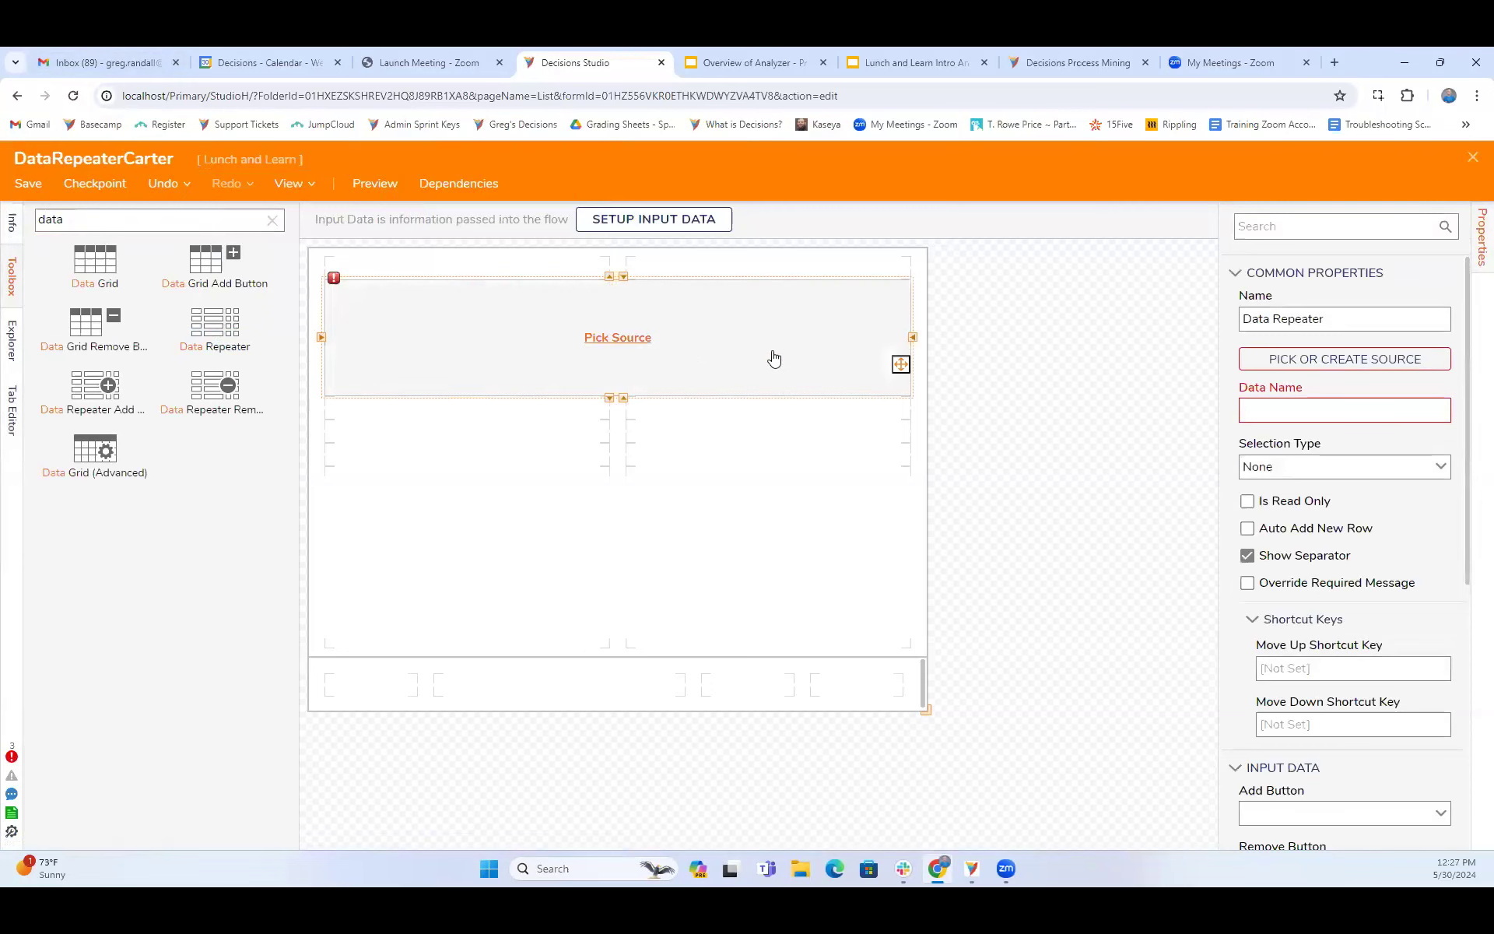
click(1402, 360)
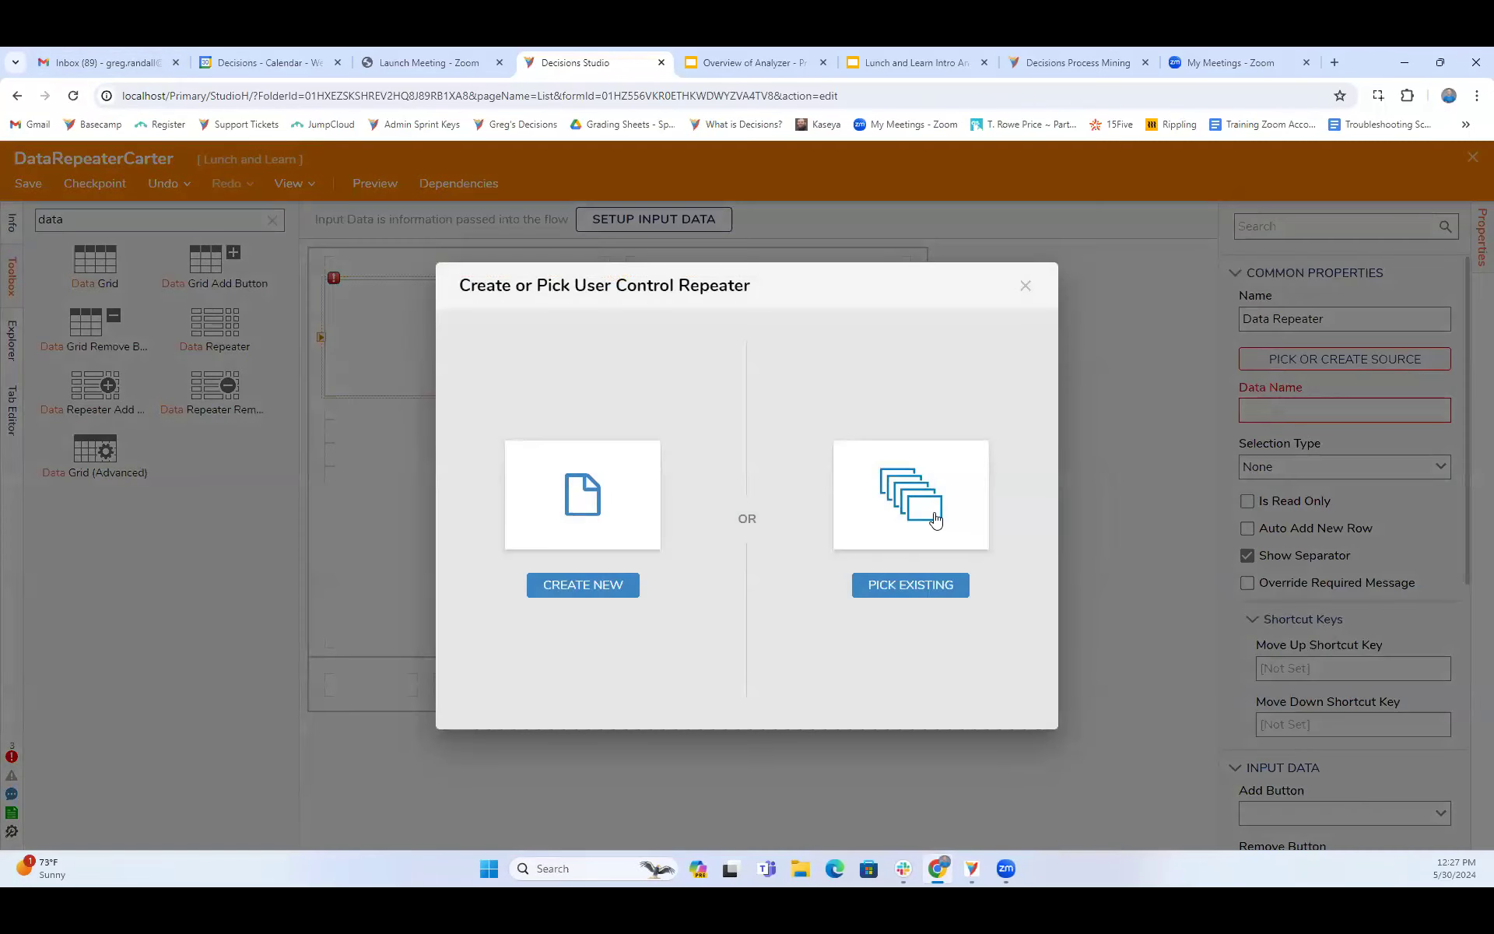
click(1025, 291)
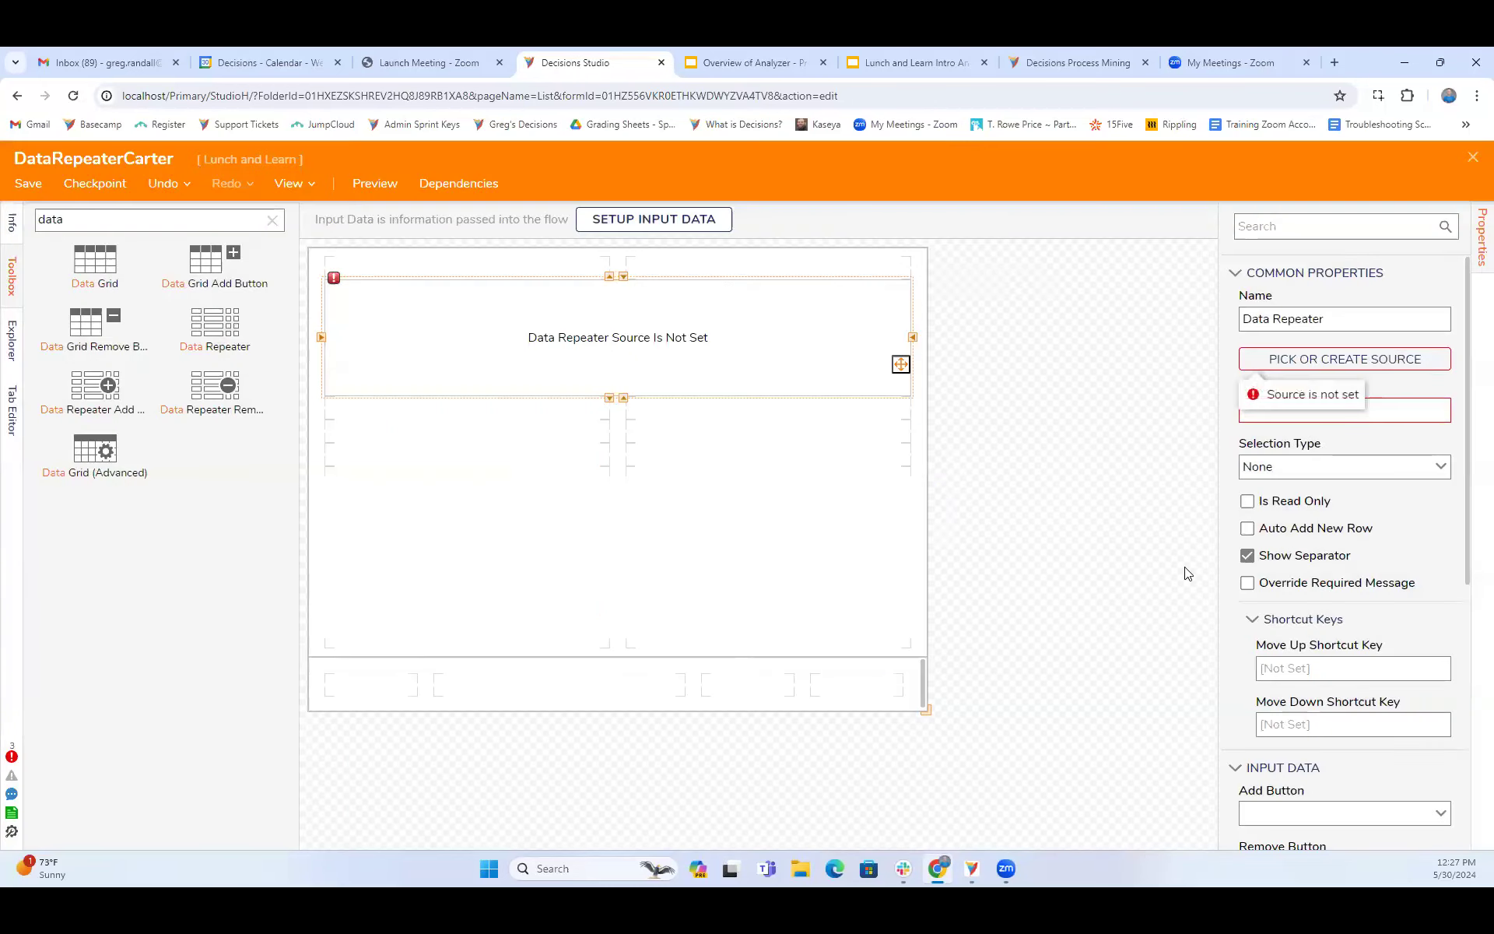
- Define and save a form input named DataRepeater with the type DataRepeaterExample
click(688, 223)
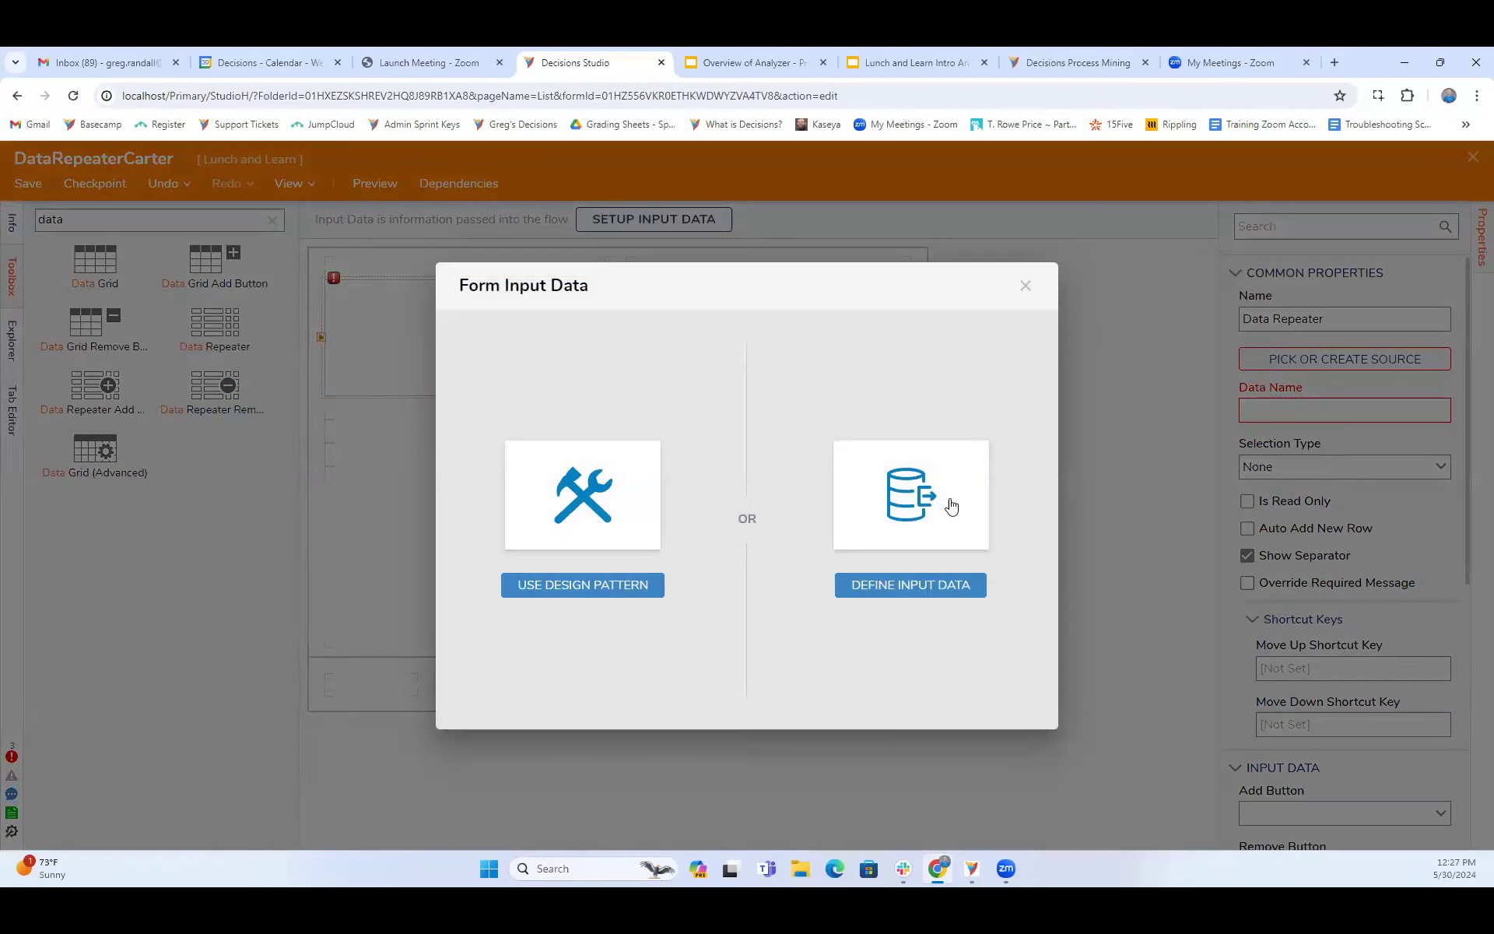
click(953, 506)
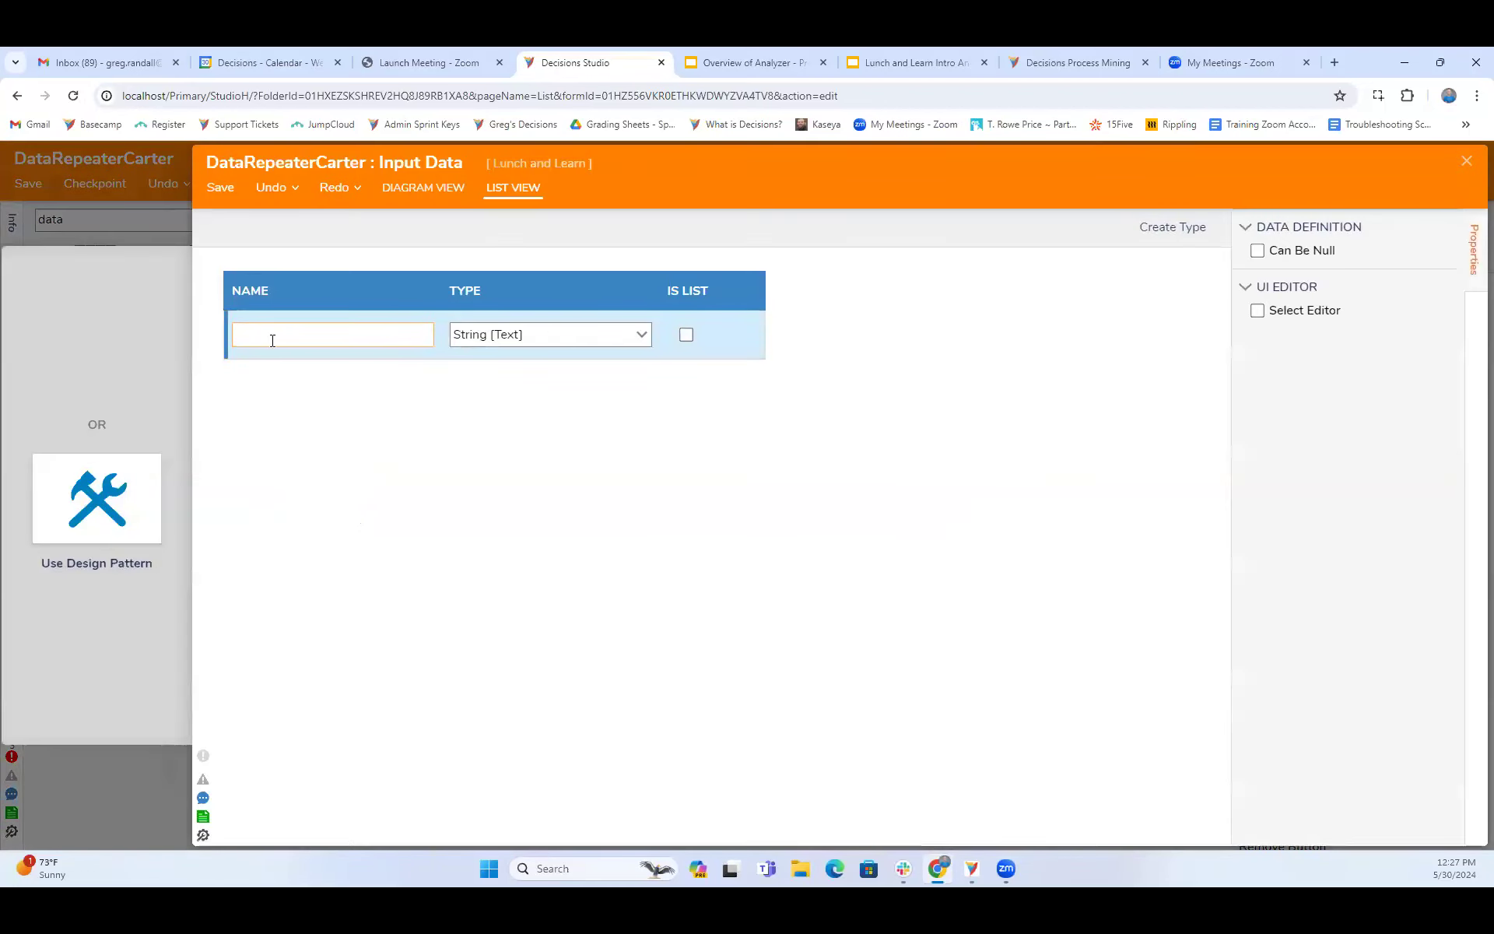
text(DataRepeater)
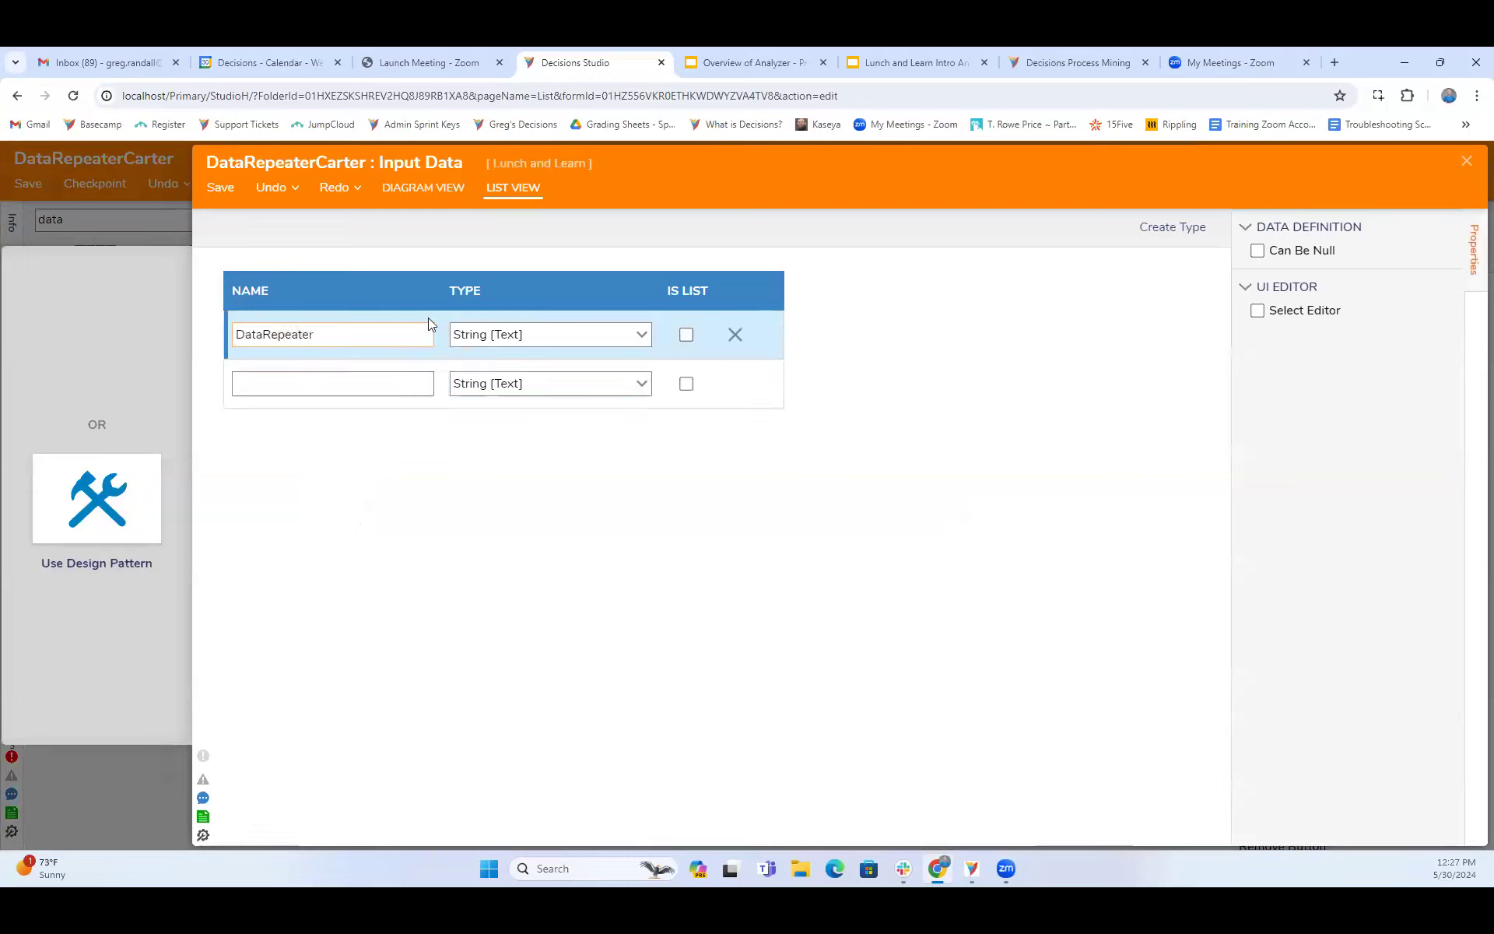
click(640, 335)
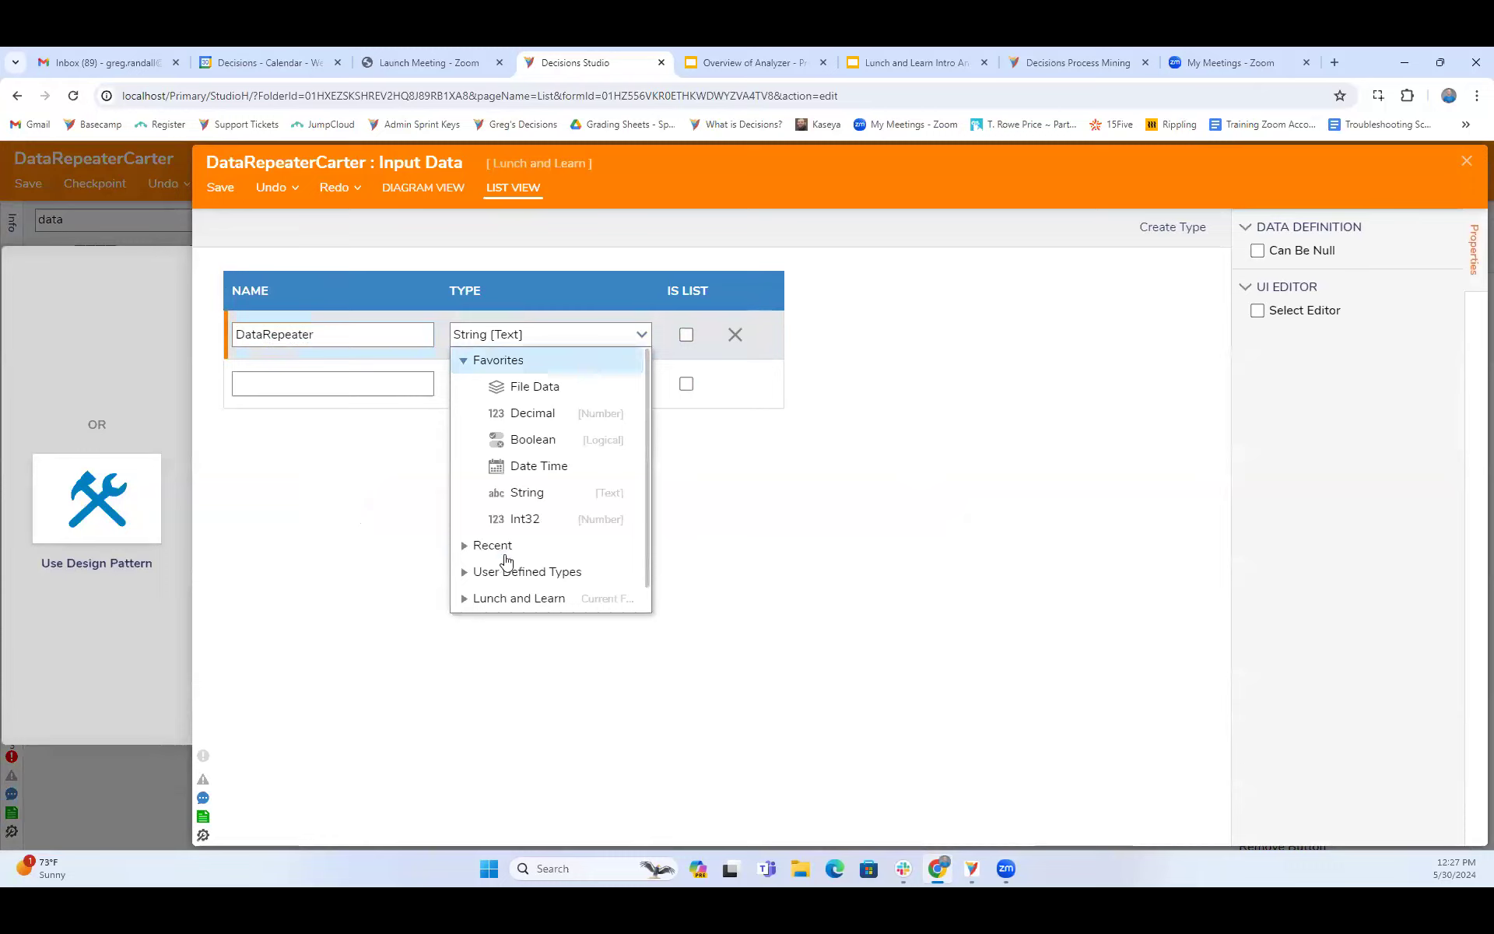
click(464, 548)
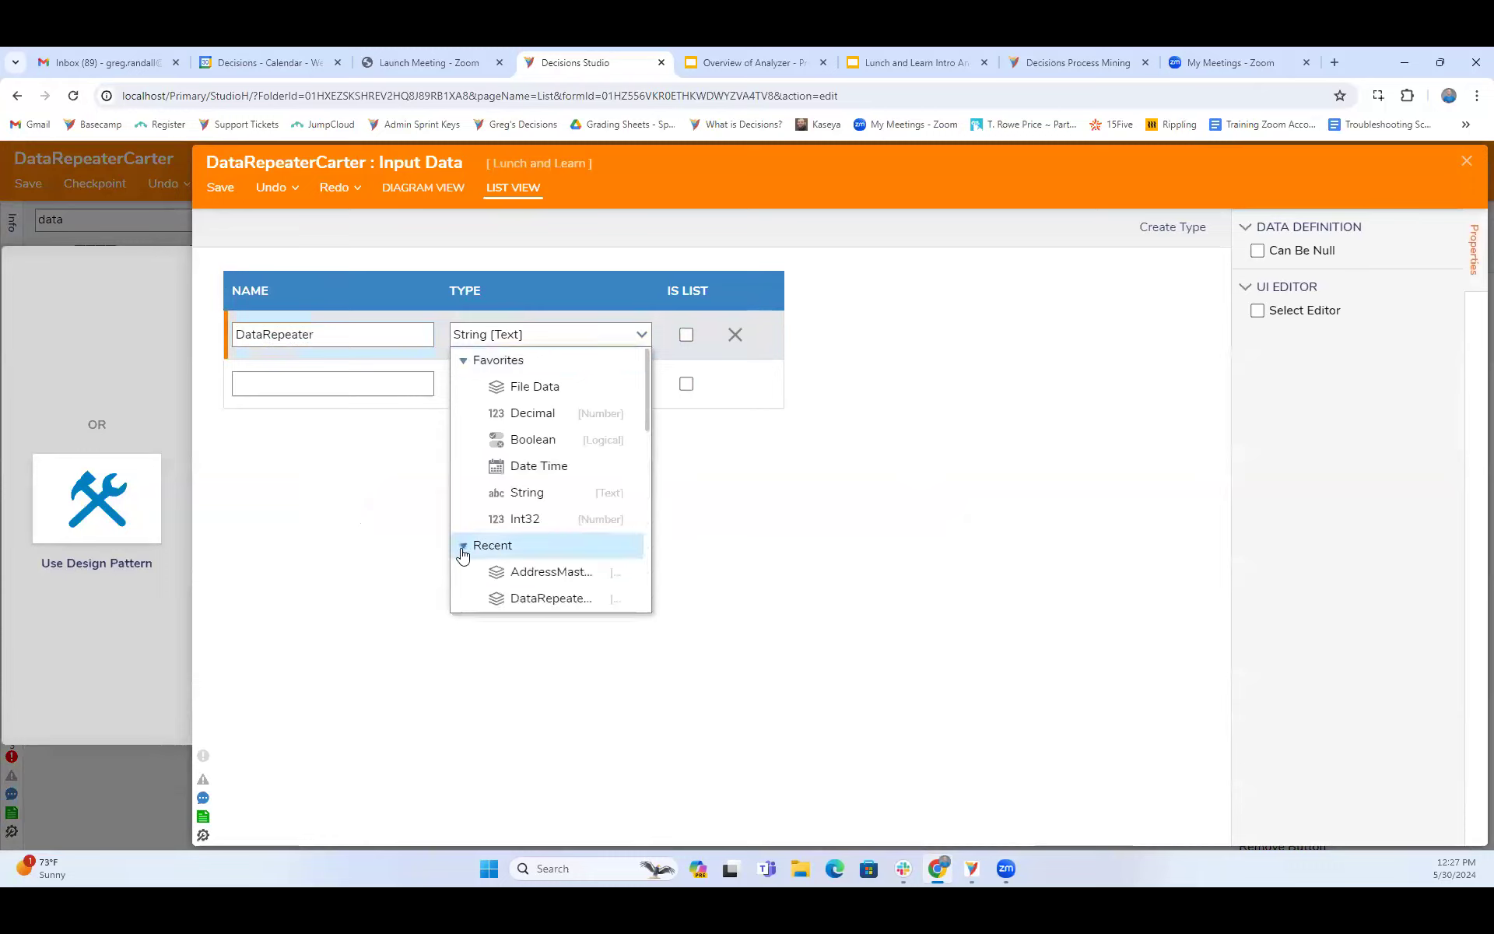
scroll(517, 544, down, 2)
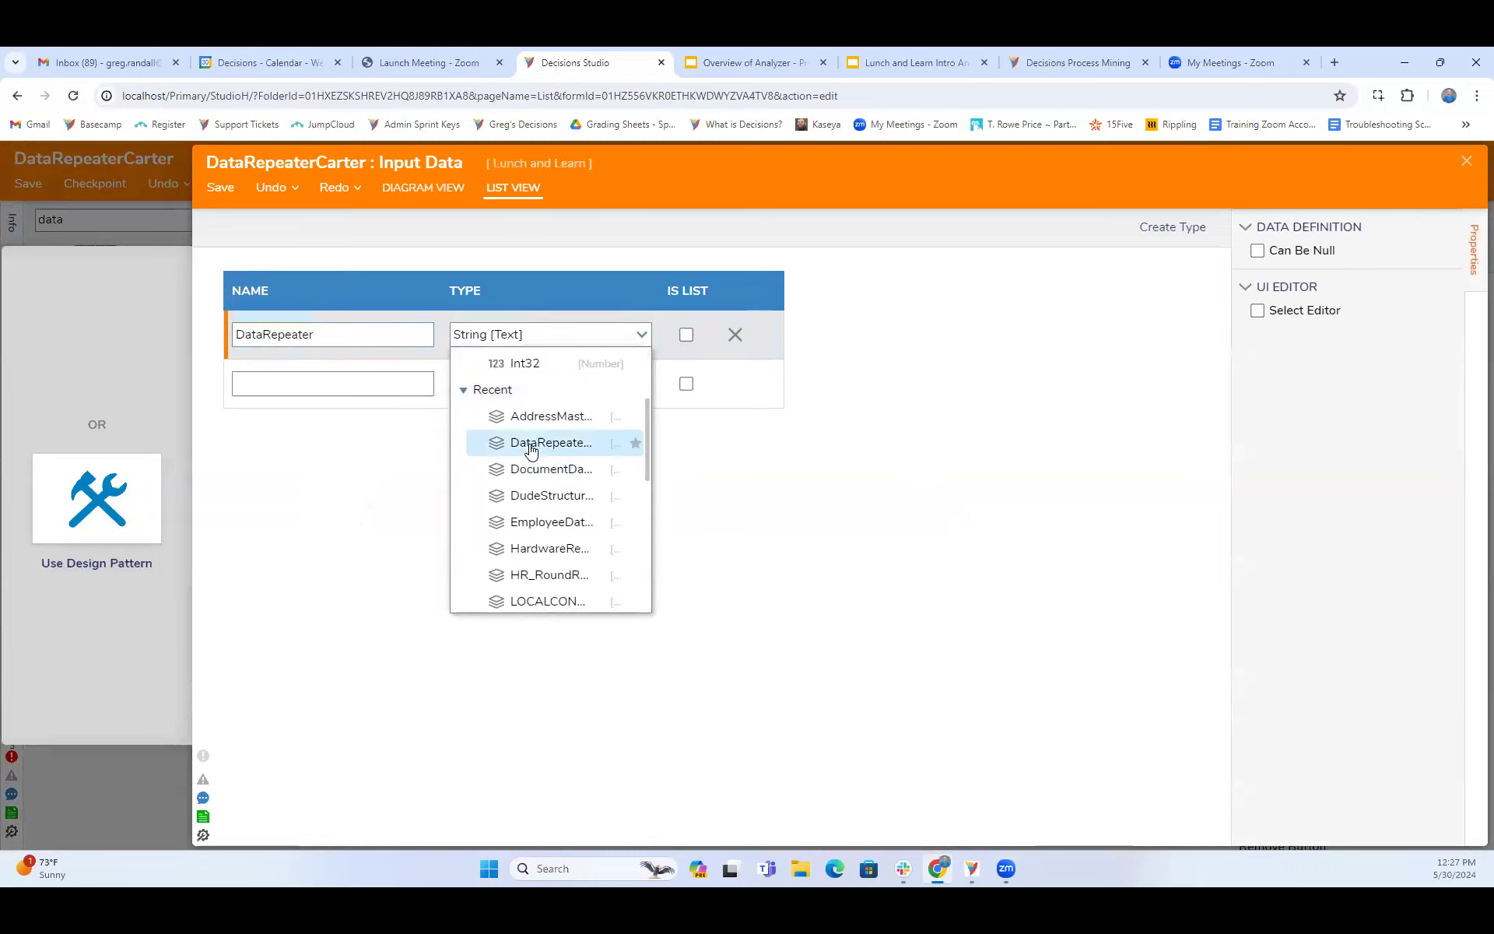
click(531, 445)
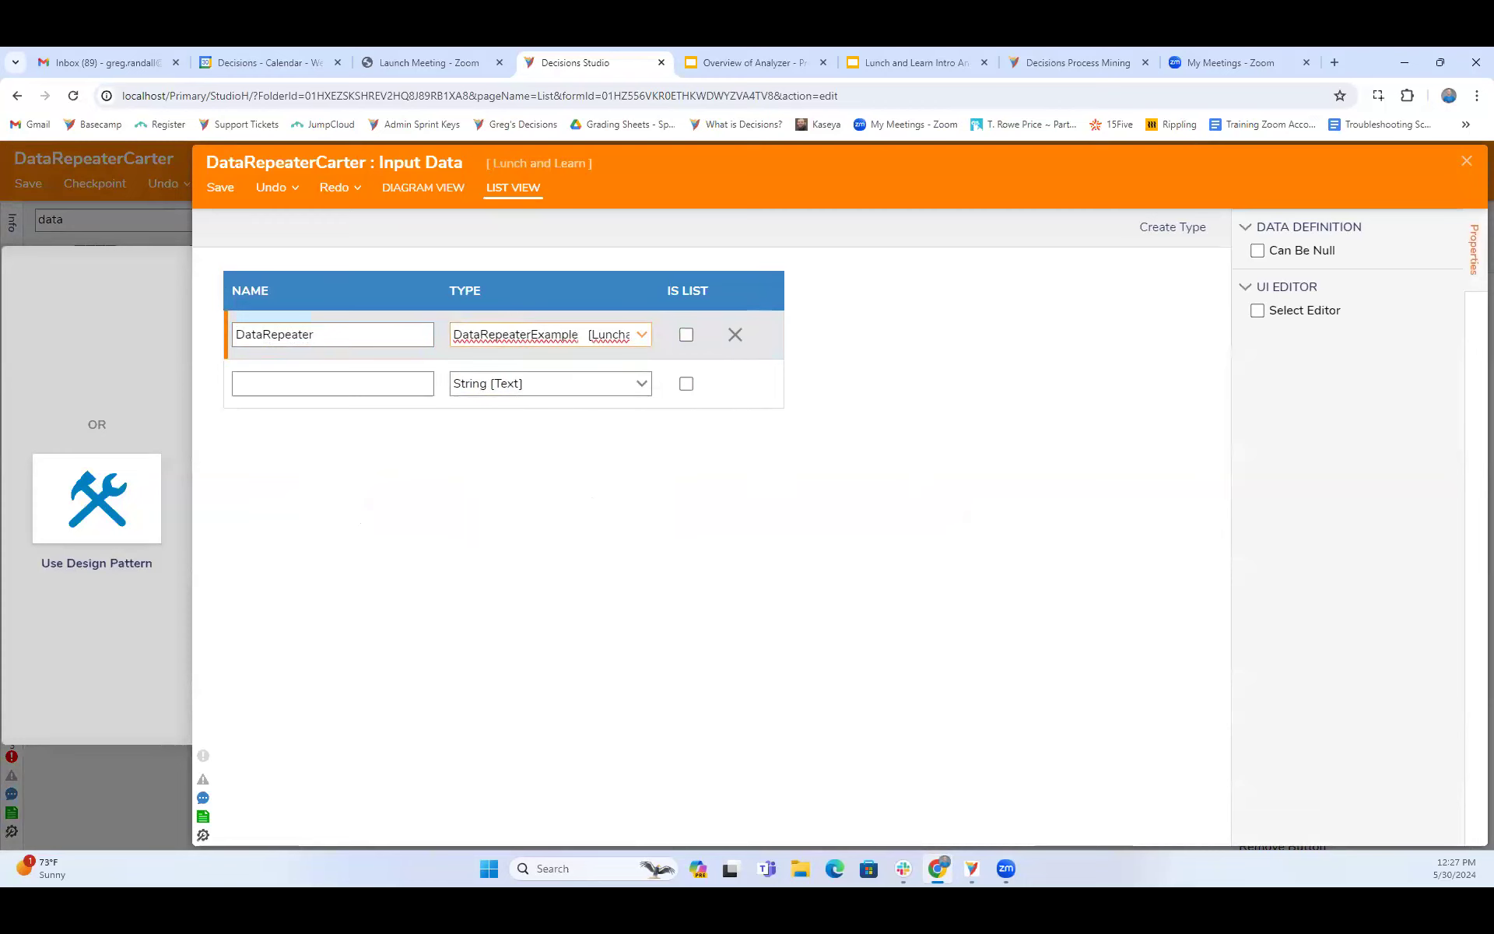
click(1466, 161)
click(941, 537)
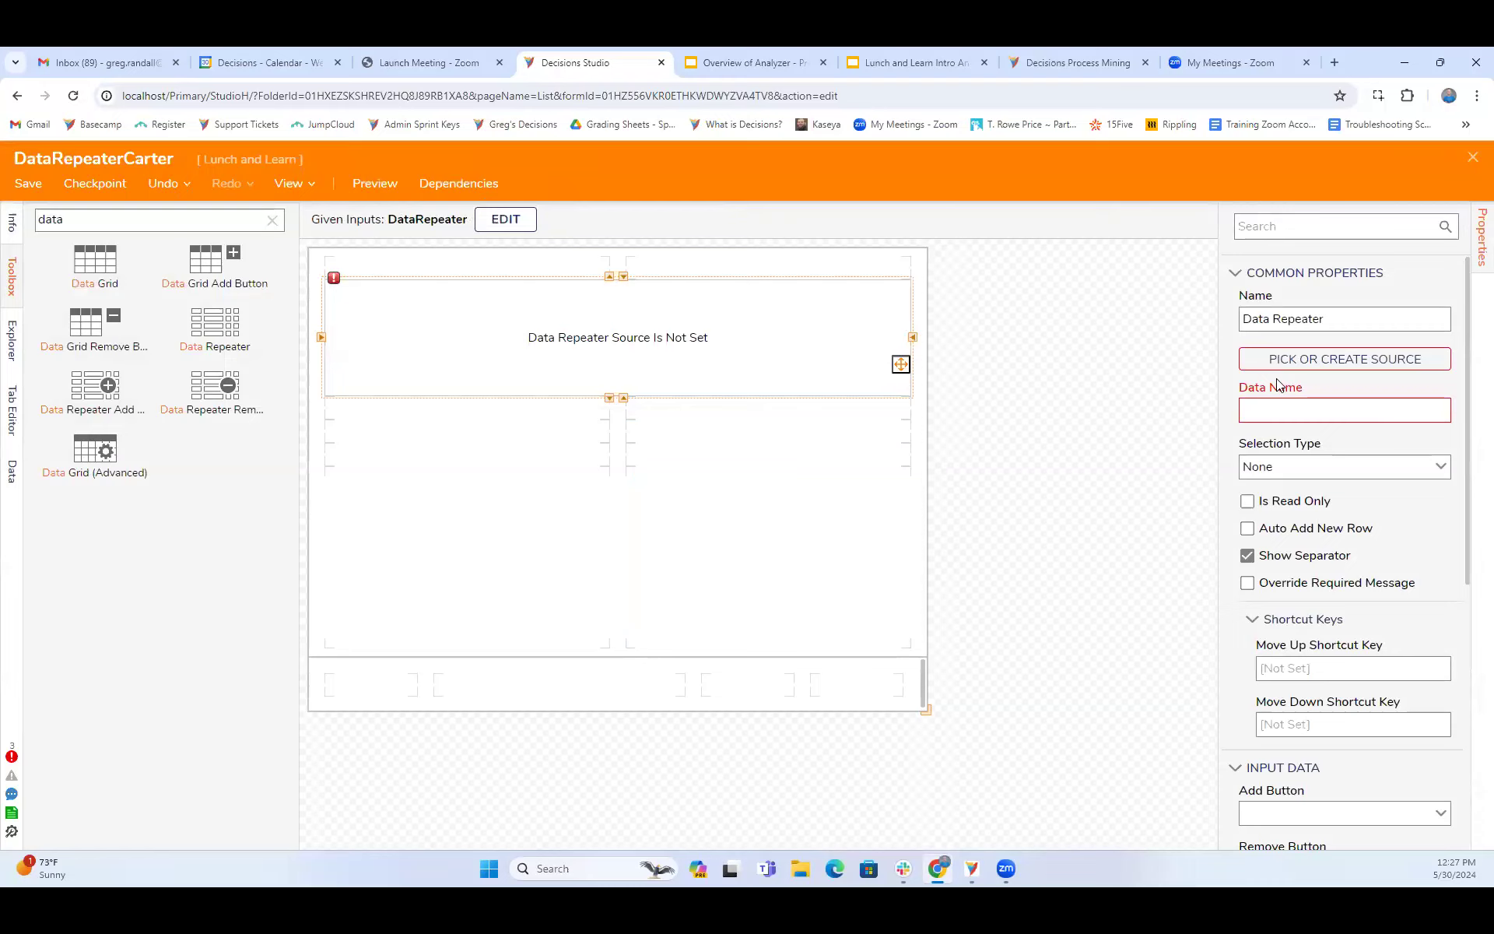
click(1315, 359)
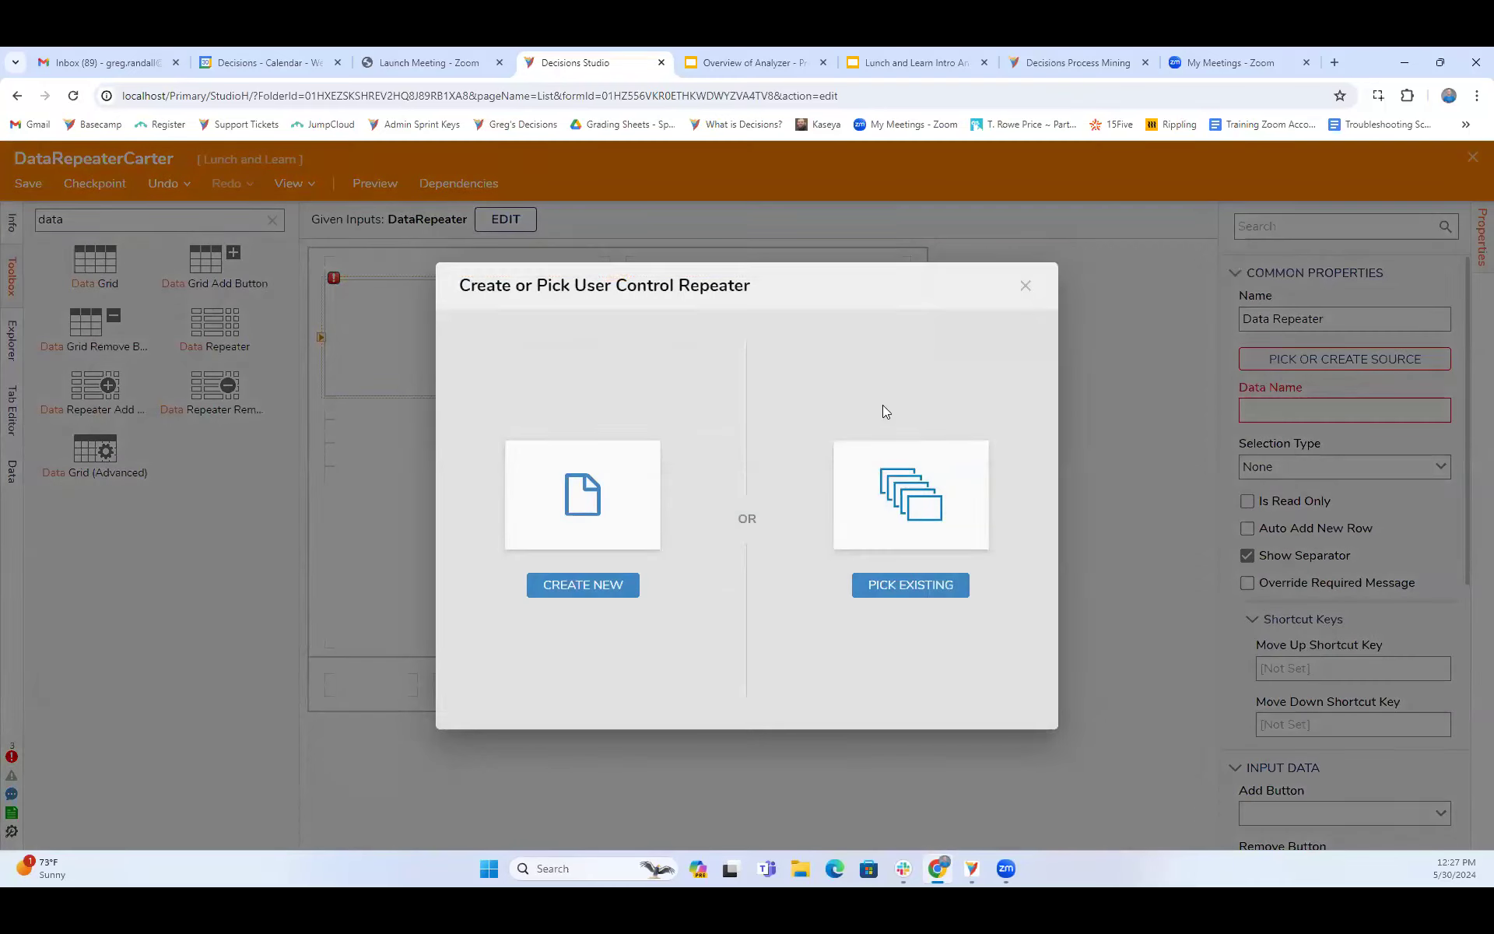
click(911, 520)
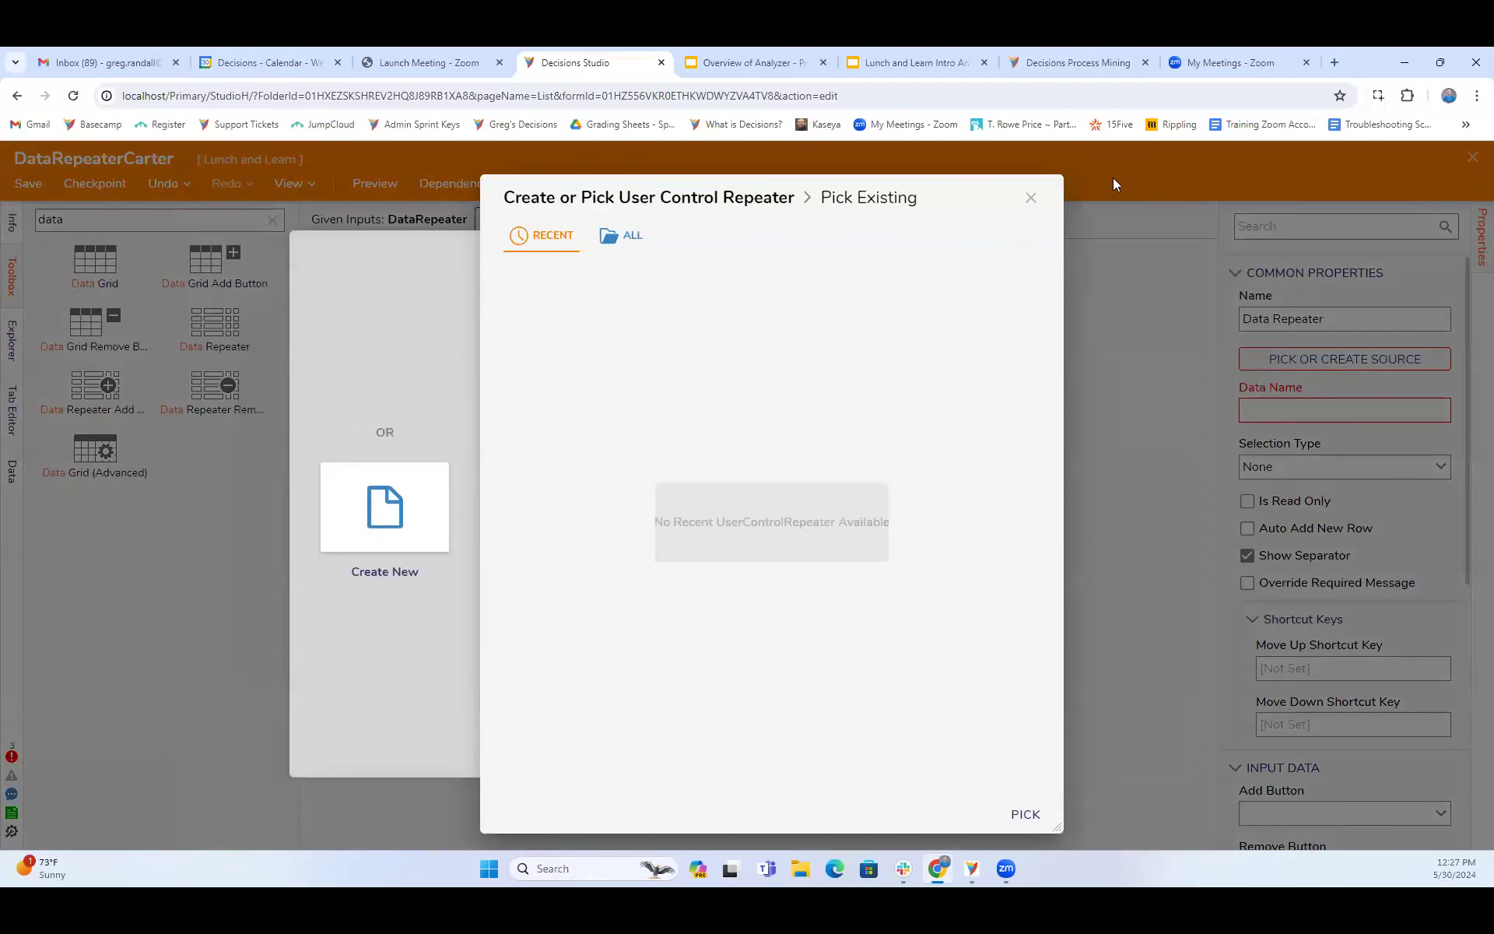
click(1030, 197)
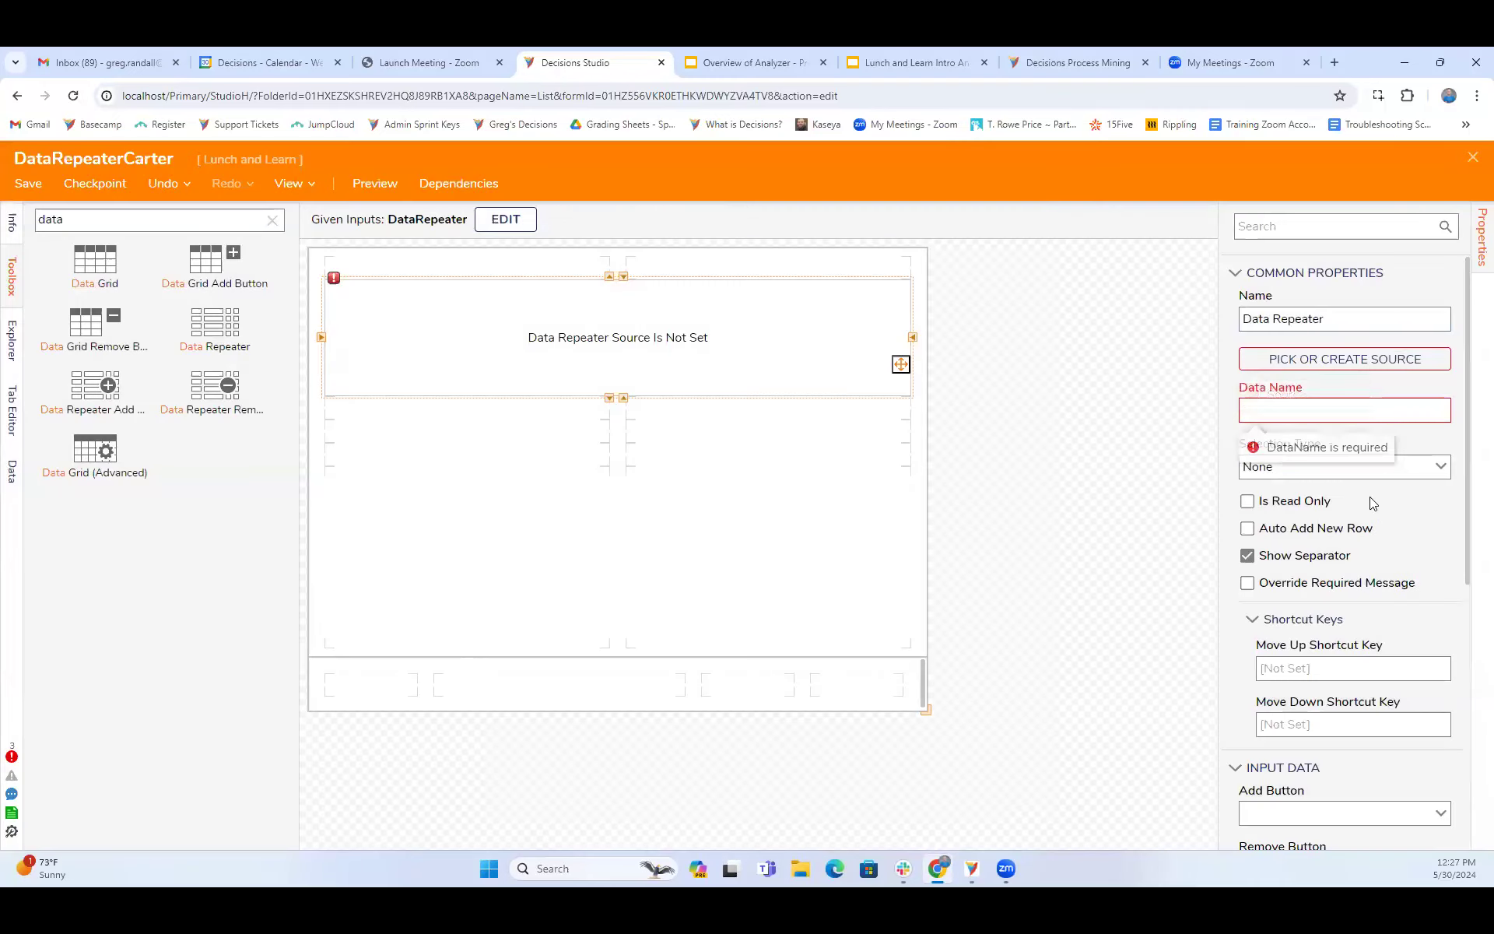
- Set the Data Repeater's data name to CarterExampleData
click(1293, 410)
text(CarterExampleData)
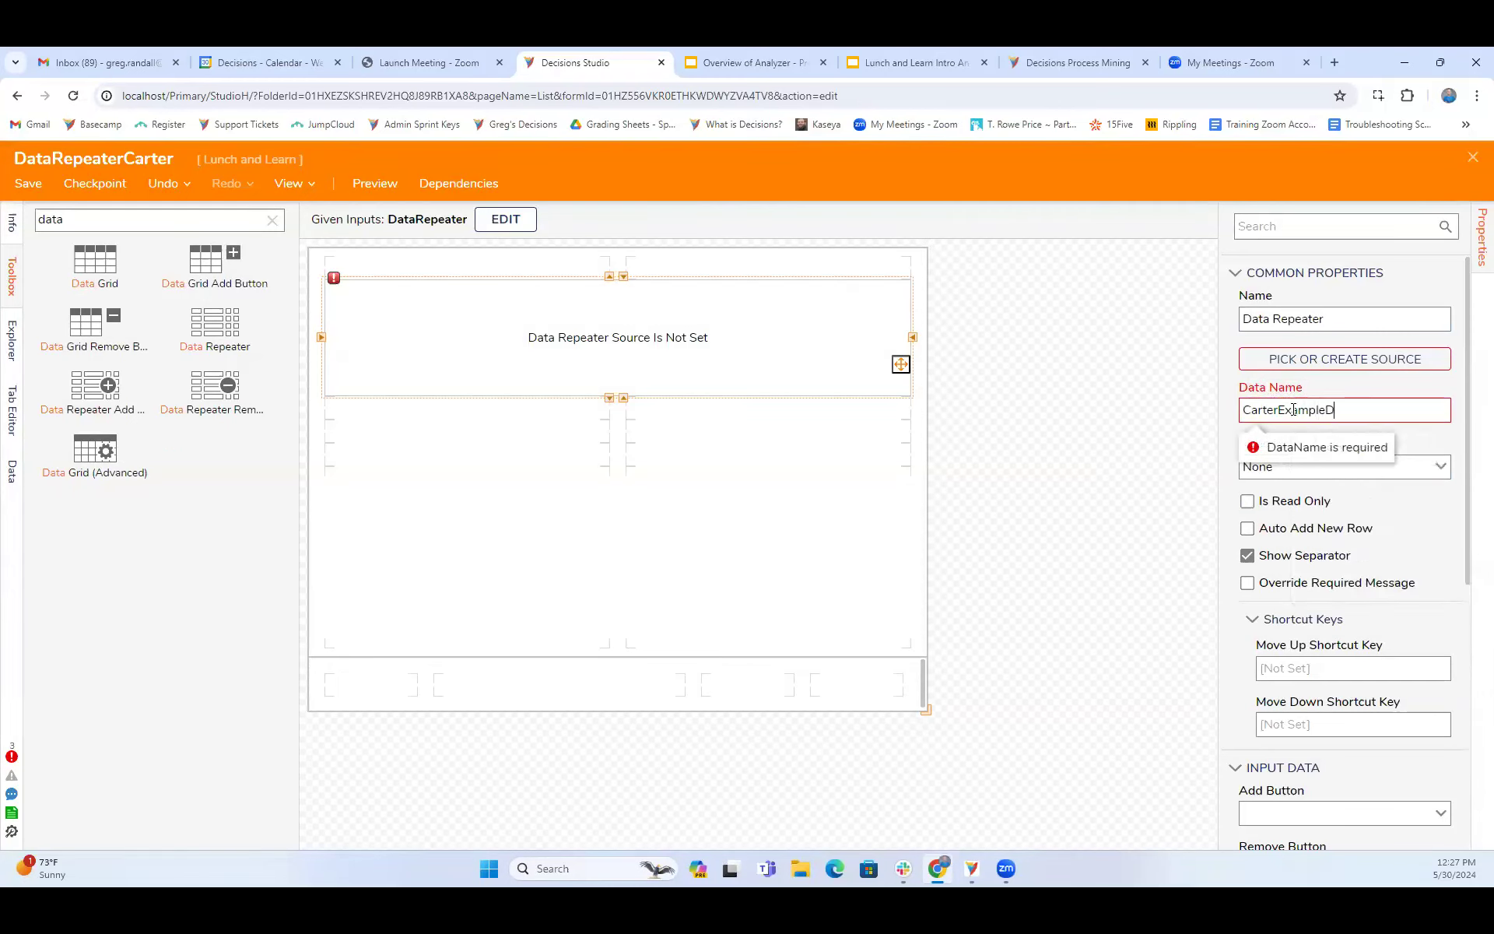
scroll(1315, 522, down, 5)
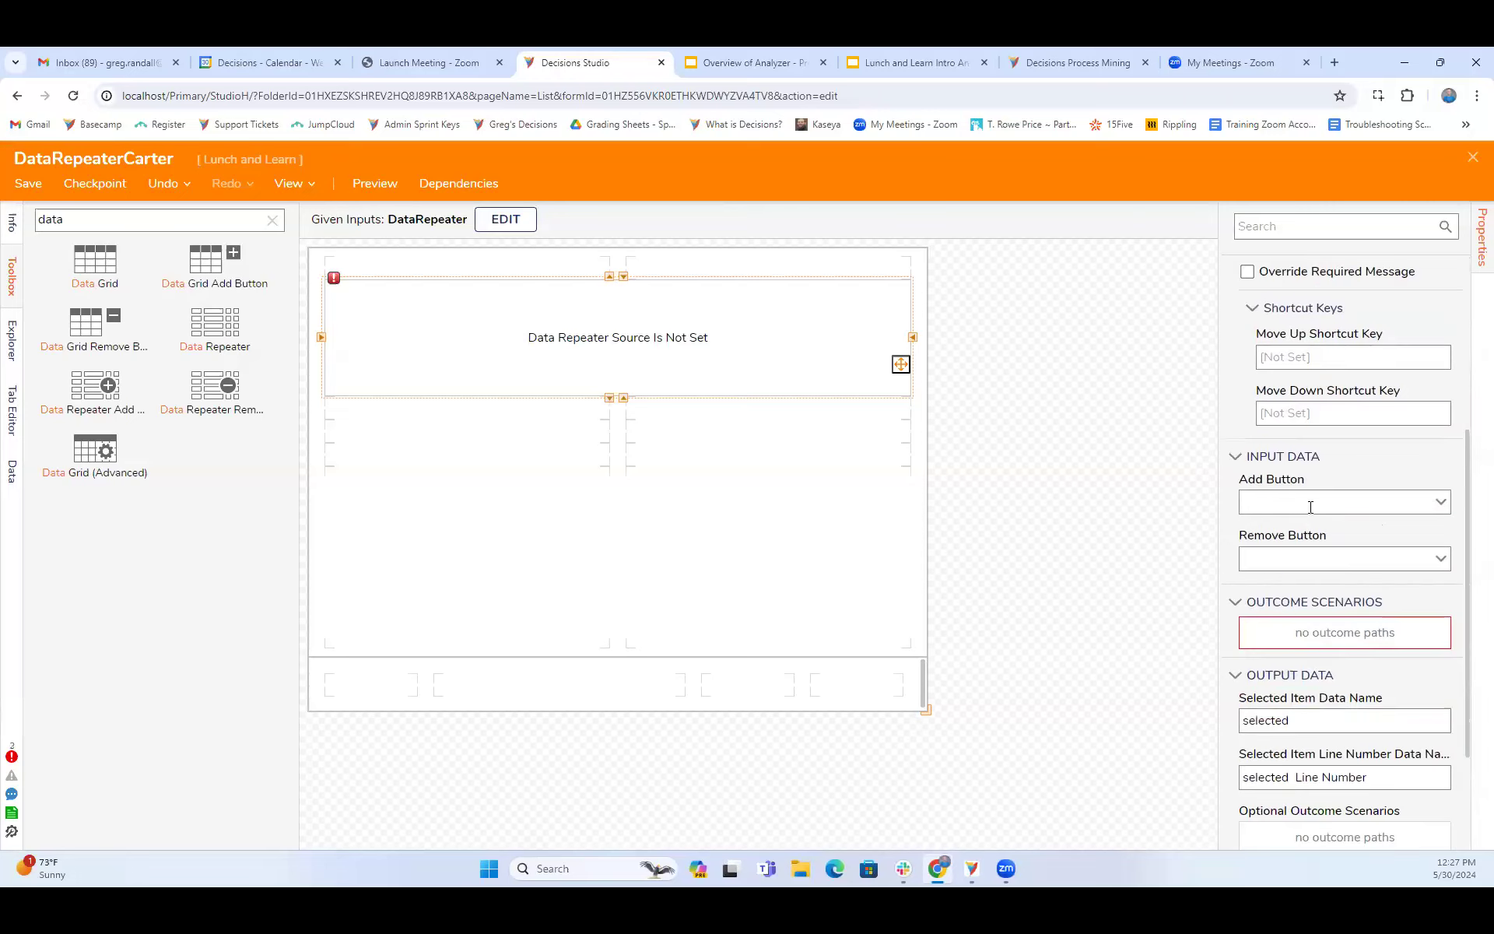
scroll(1319, 539, down, 1)
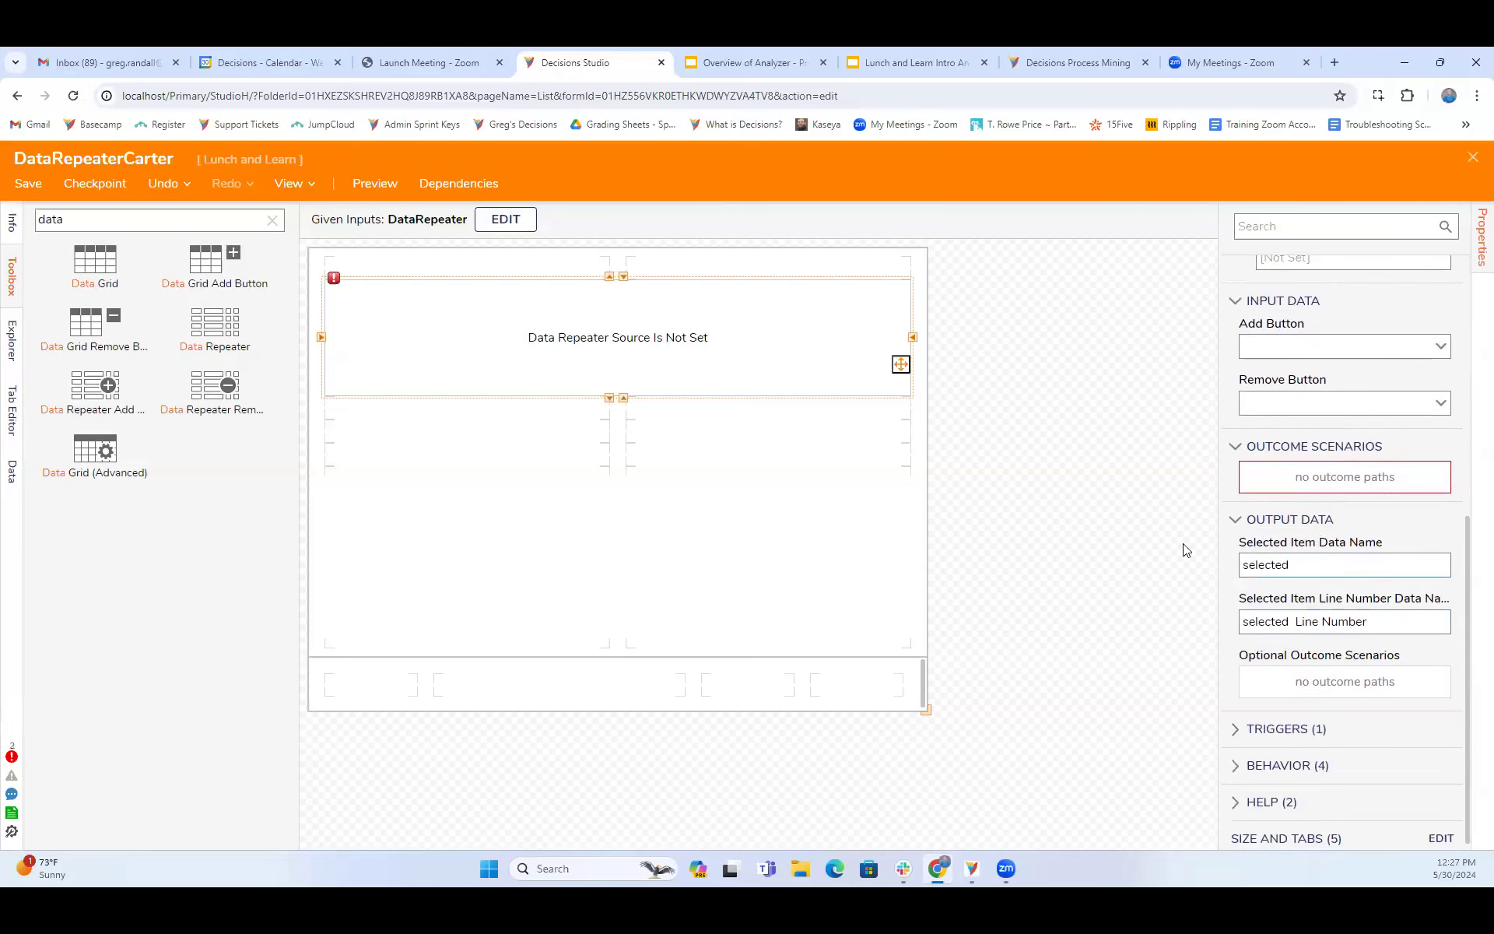
click(1022, 556)
- Create a new Repeater Control named DataRepeatercool as the Data Repeater's source
click(760, 374)
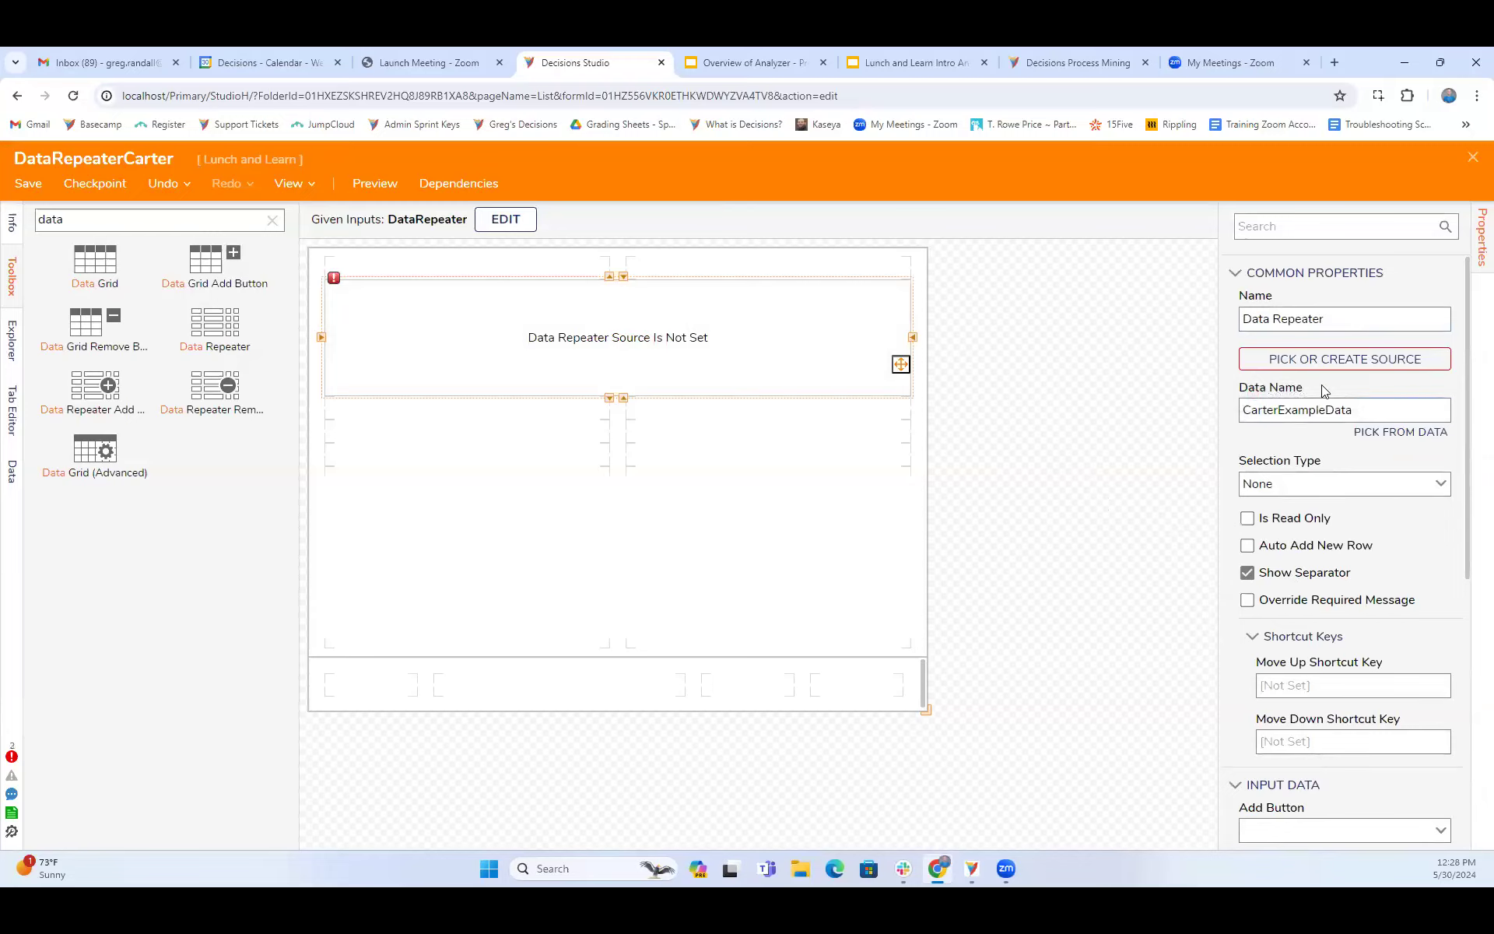
click(1344, 359)
click(617, 510)
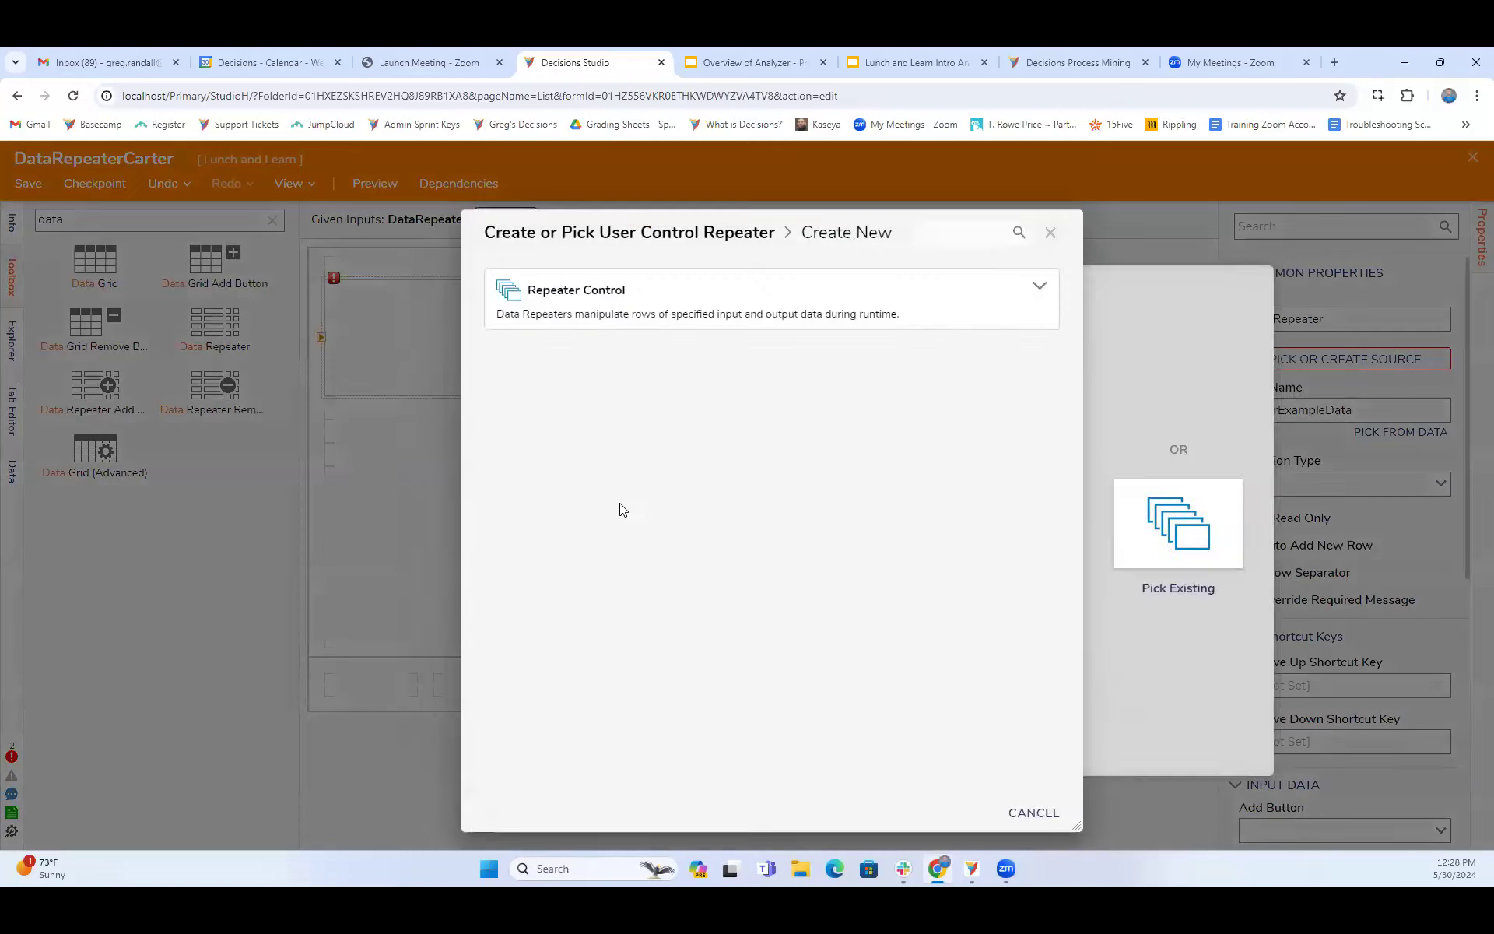
click(710, 300)
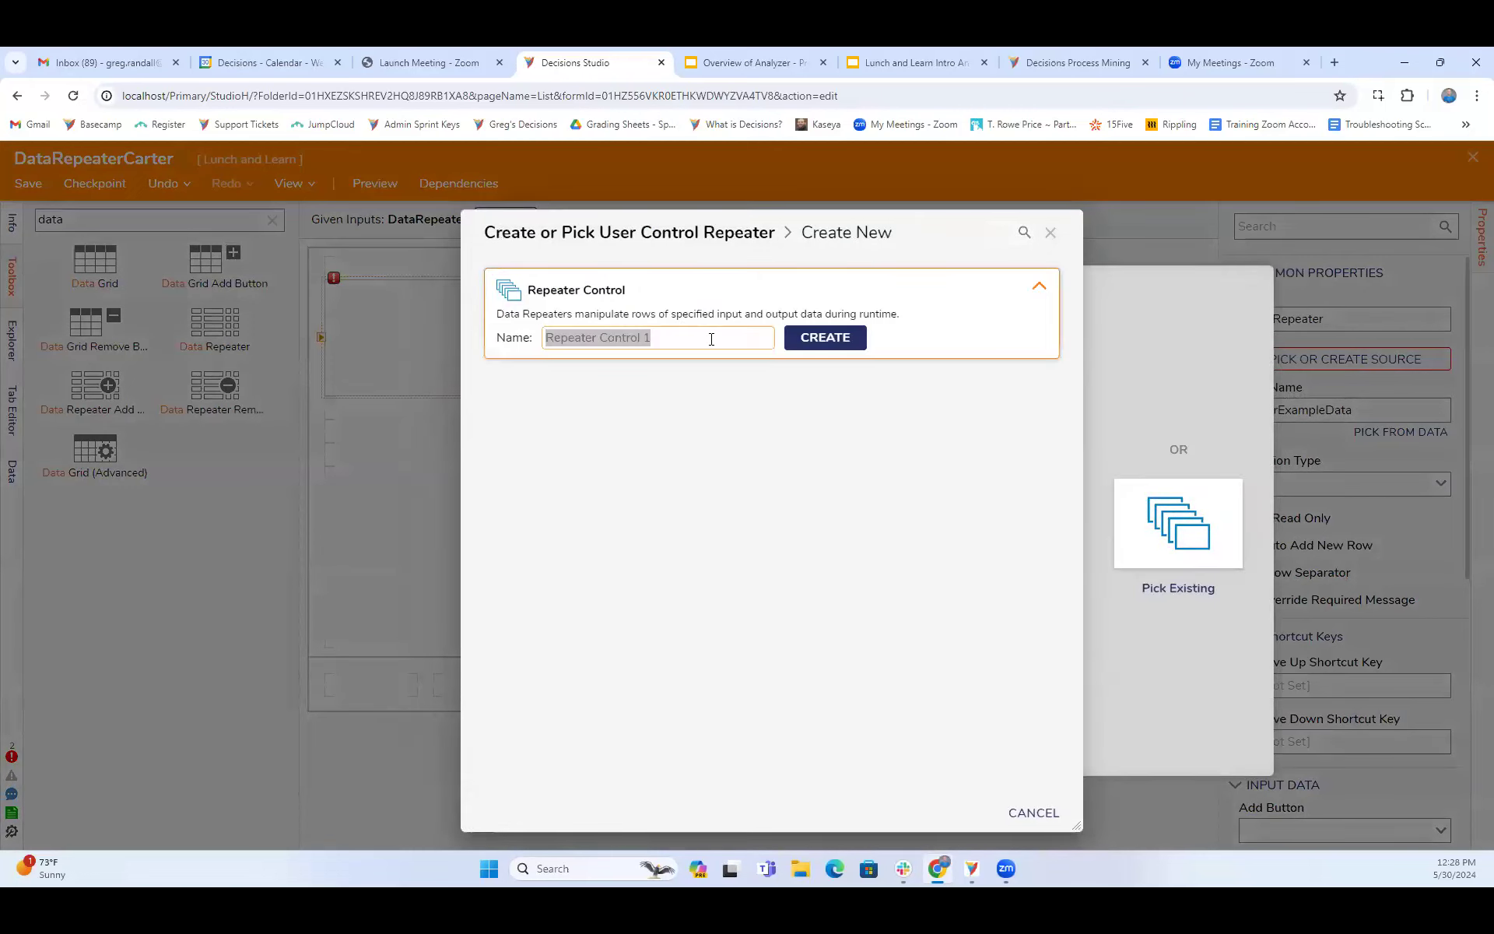
text(DataRepeatercool)
key(Return)
text(a)
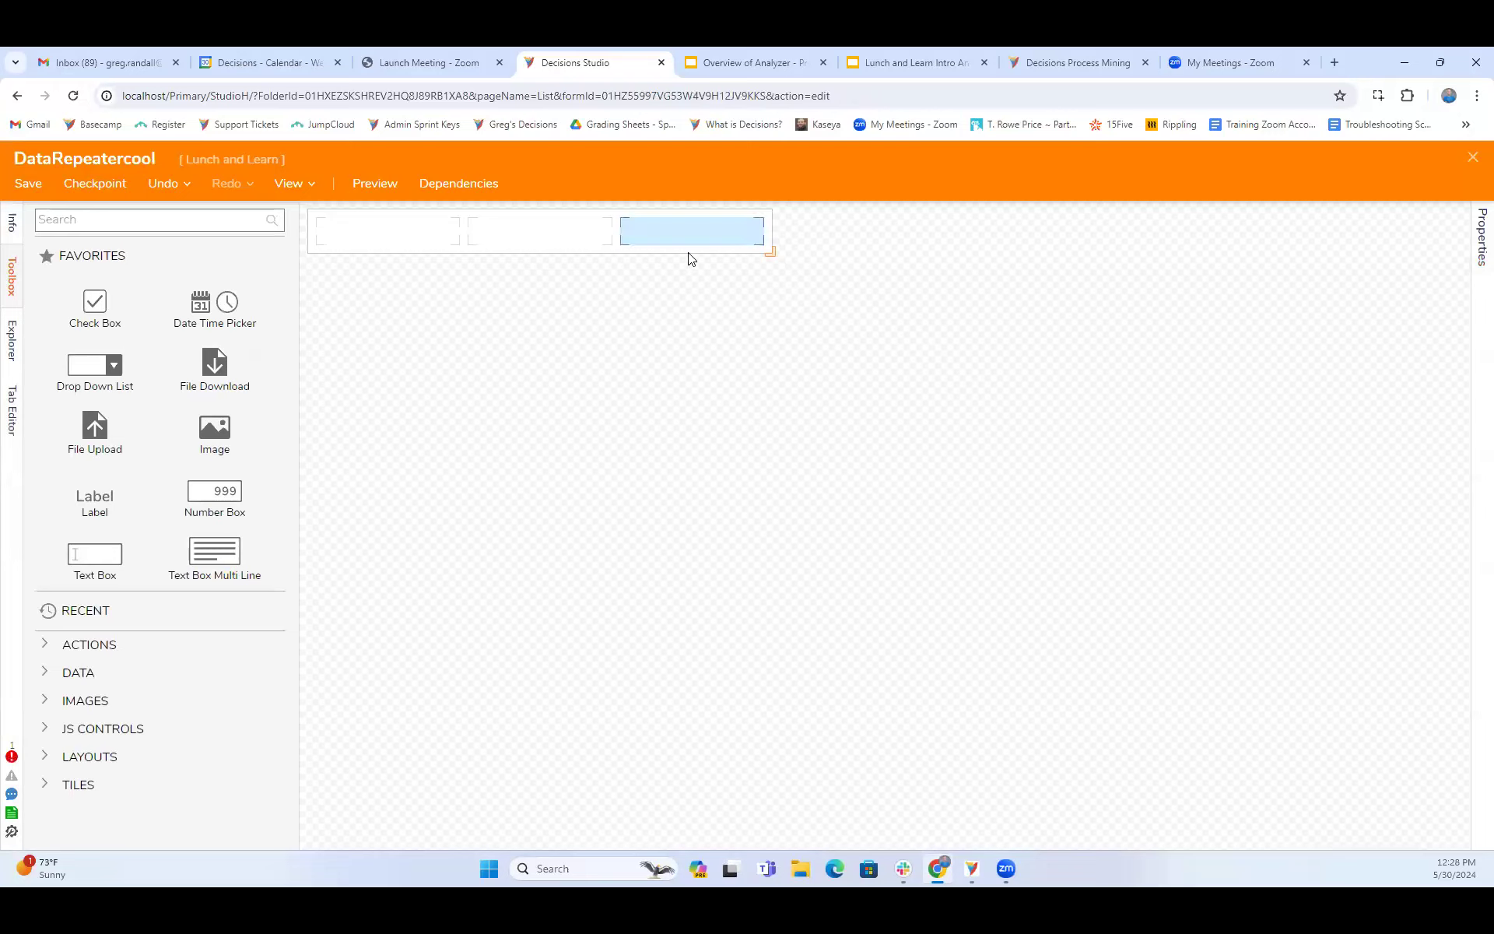
- Set the form data input type of the DataRepeatercool control to DataRepeaterExample
click(457, 254)
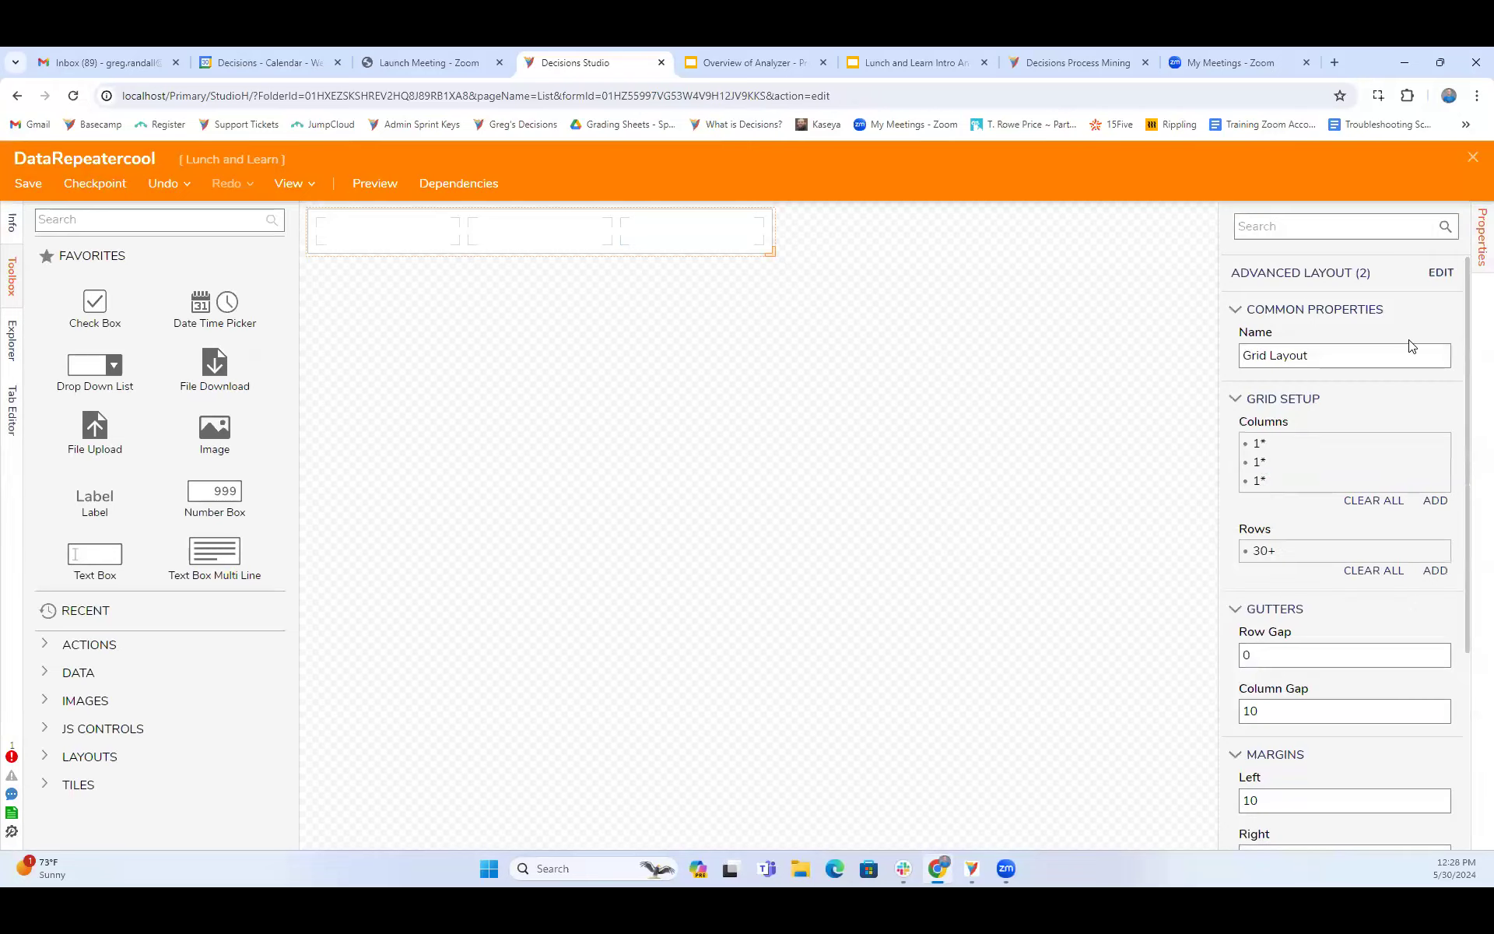
scroll(1362, 584, down, 3)
scroll(1360, 591, up, 2)
scroll(1360, 594, up, 1)
scroll(1371, 498, down, 3)
scroll(1370, 500, up, 3)
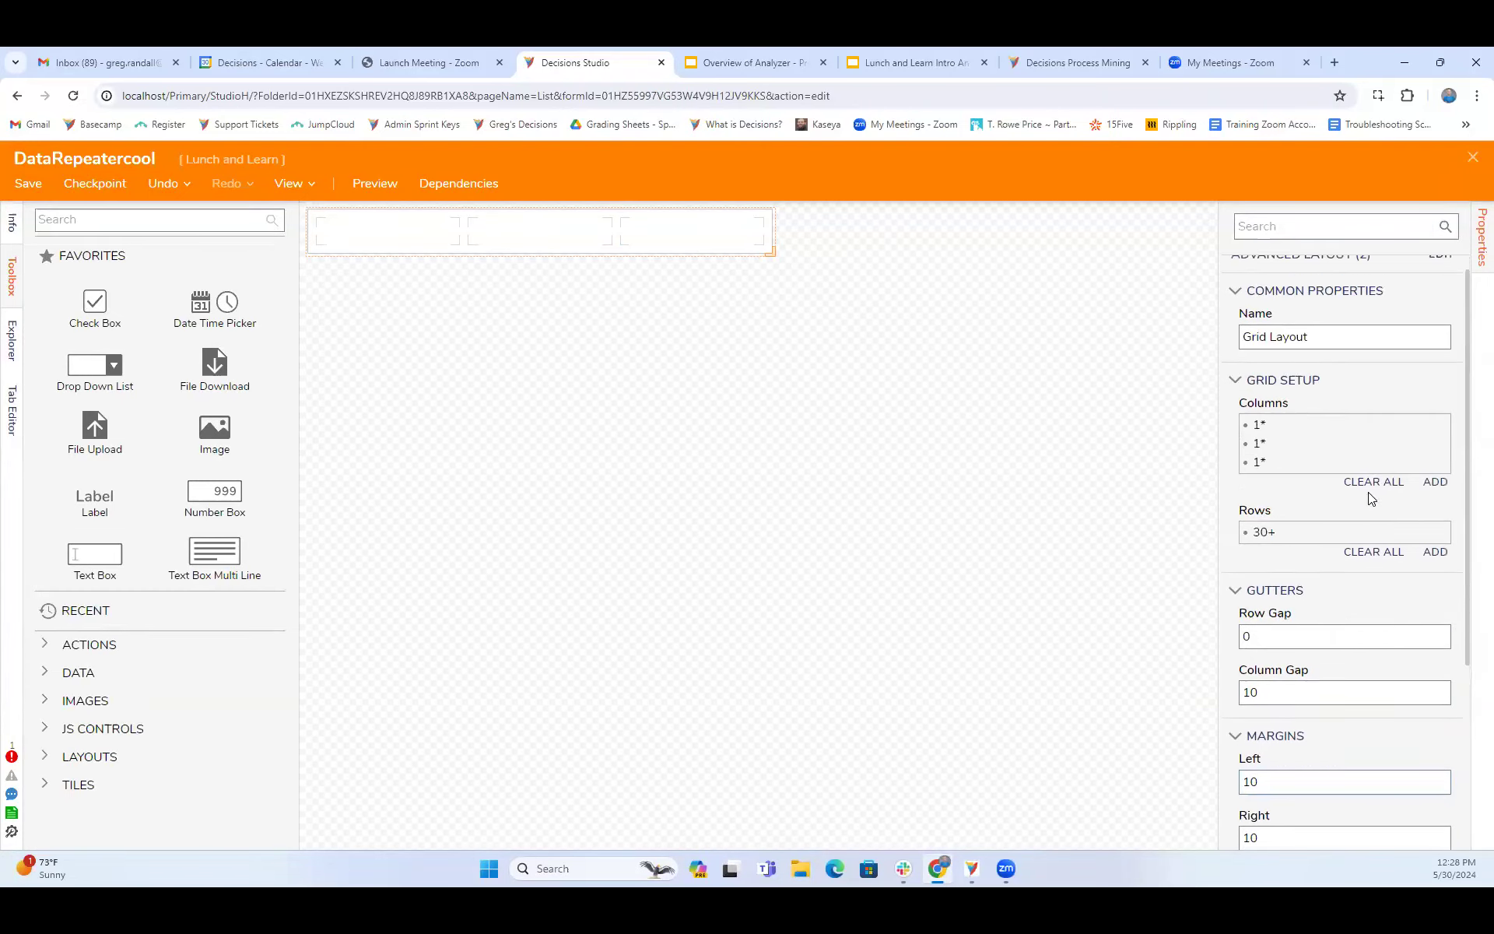
click(1083, 478)
scroll(1339, 466, down, 6)
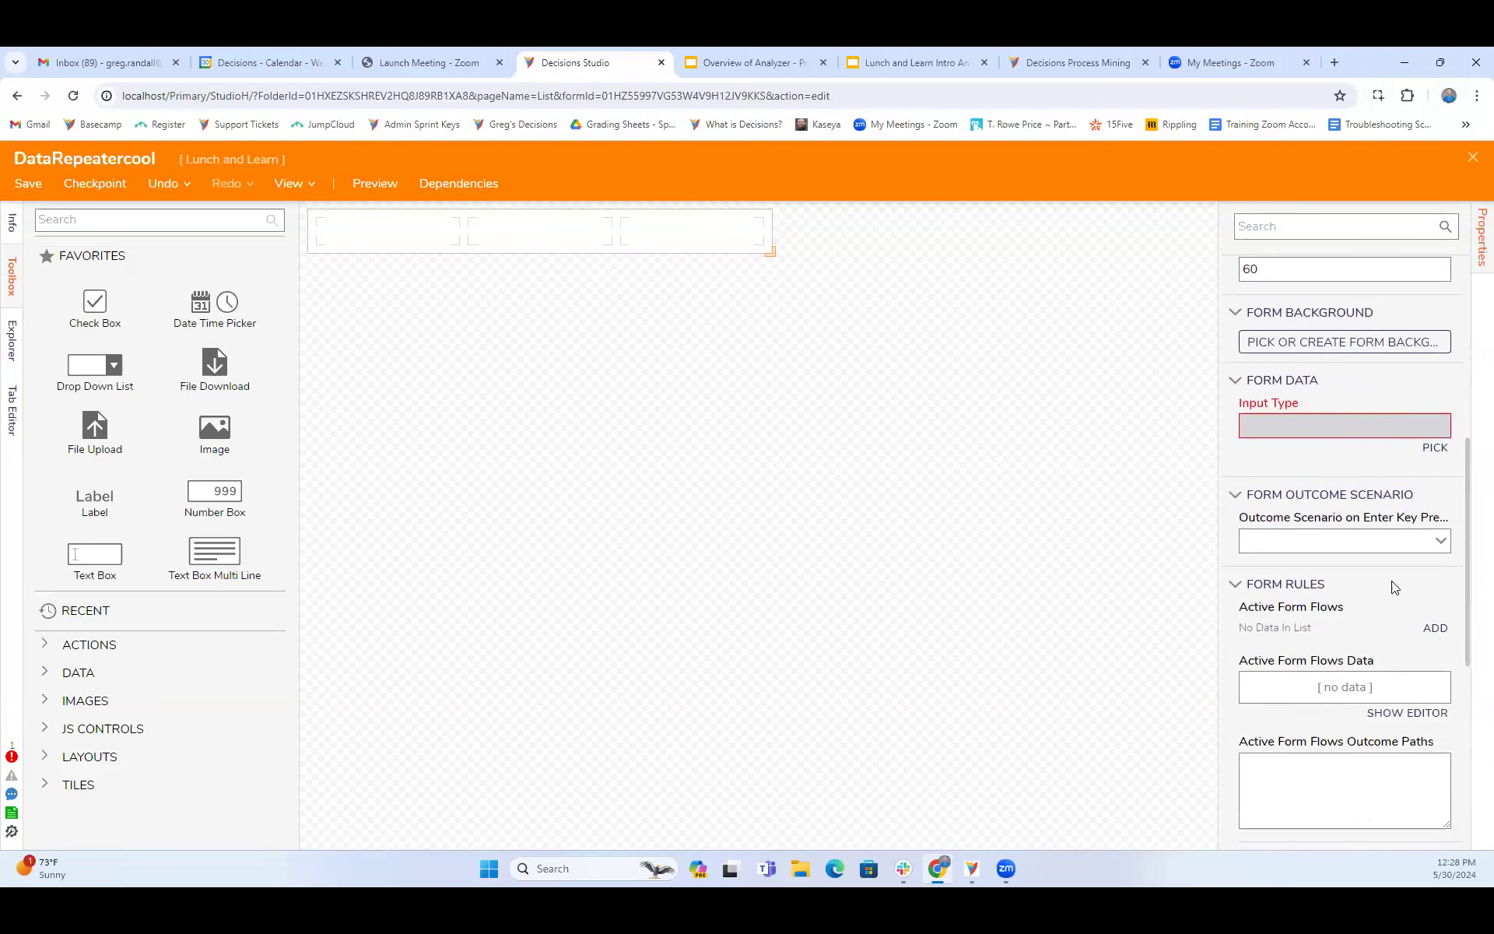
click(1436, 448)
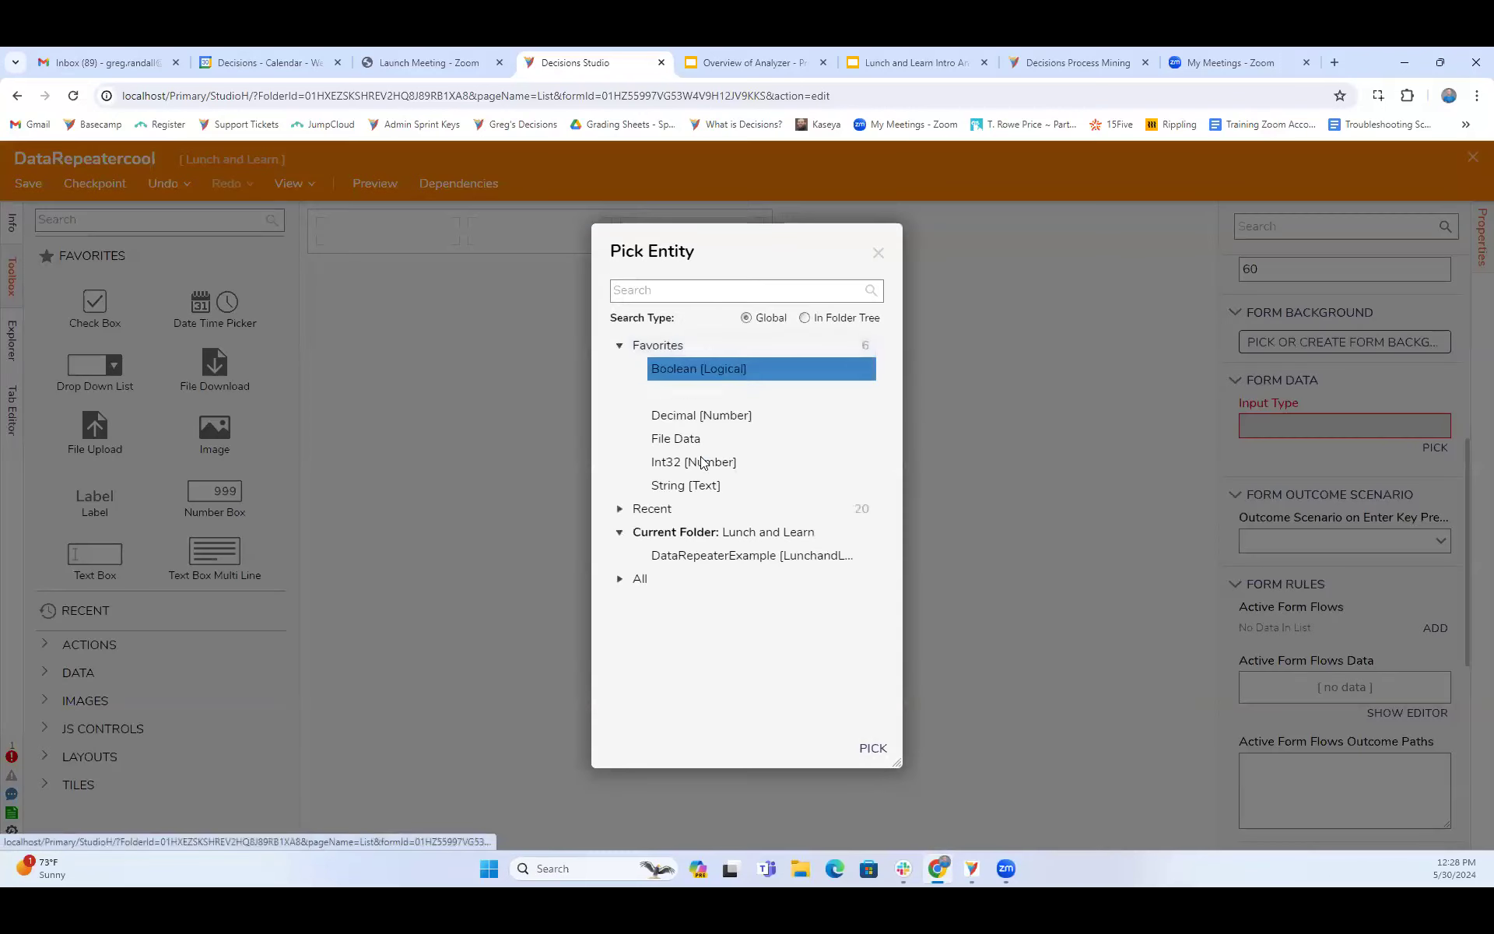
click(669, 562)
click(872, 747)
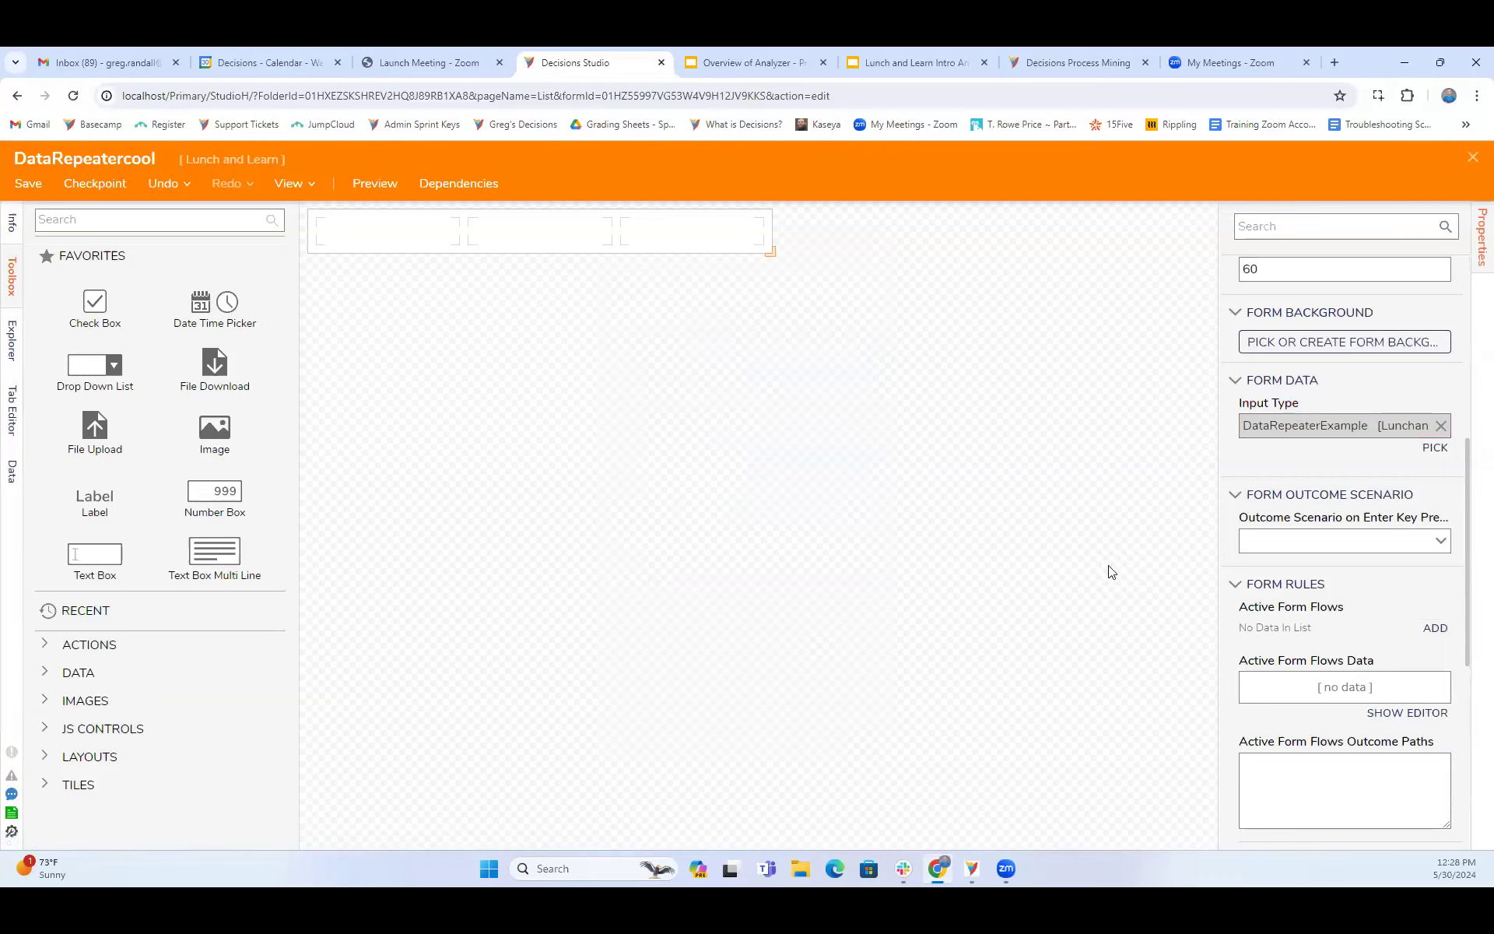
- Enlarge the repeater control's design area to about 798 wide by 134 high
drag(770, 254, 926, 312)
scroll(1368, 652, down, 5)
scroll(1245, 467, up, 5)
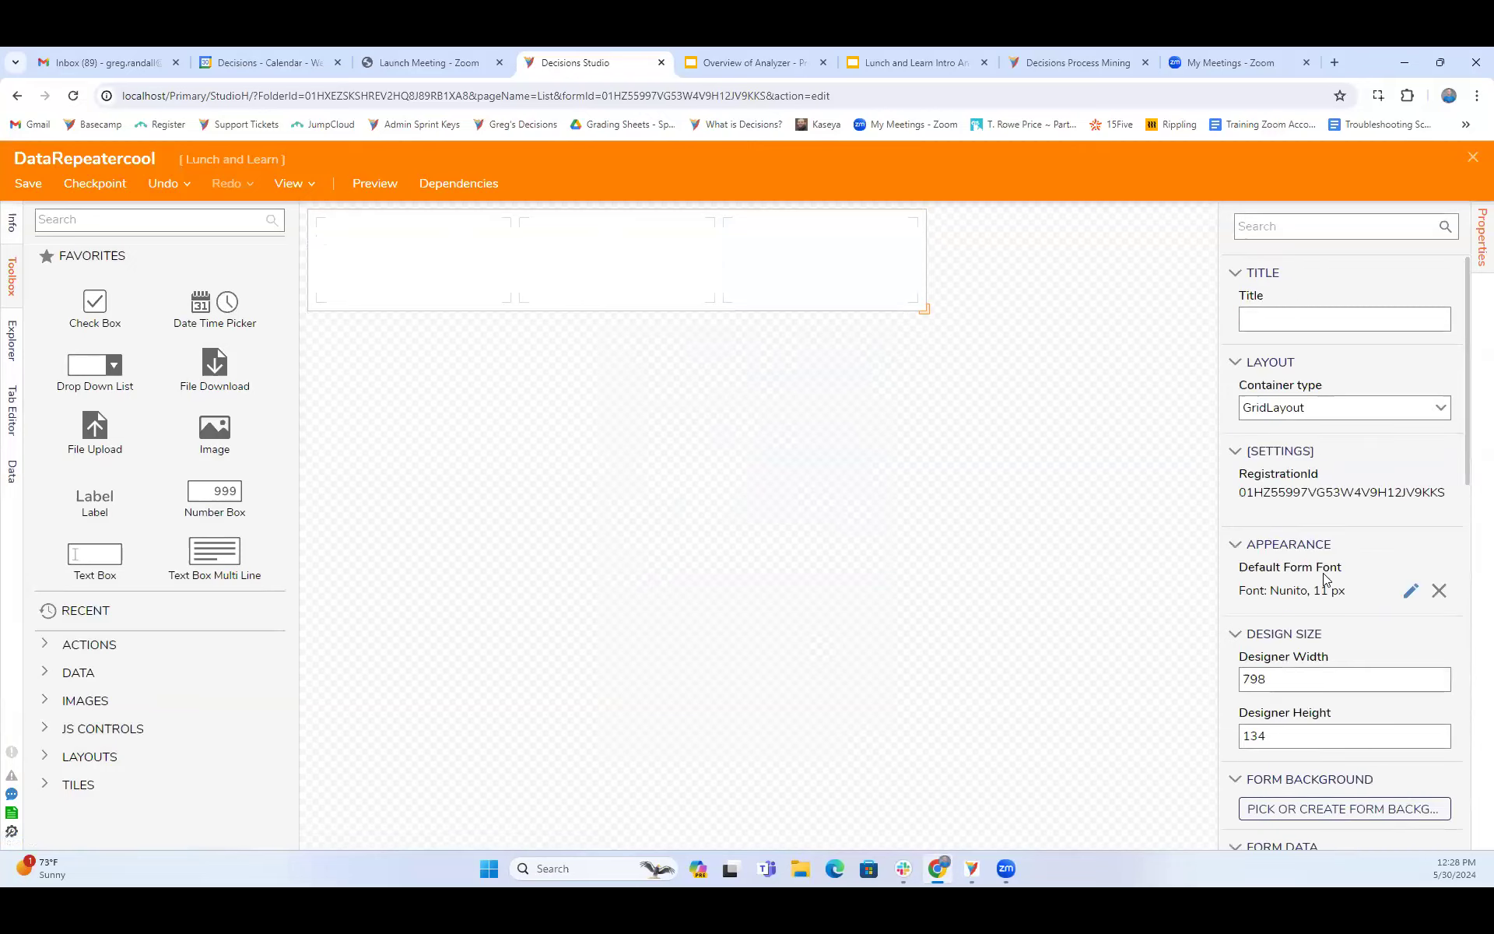
scroll(1325, 580, down, 9)
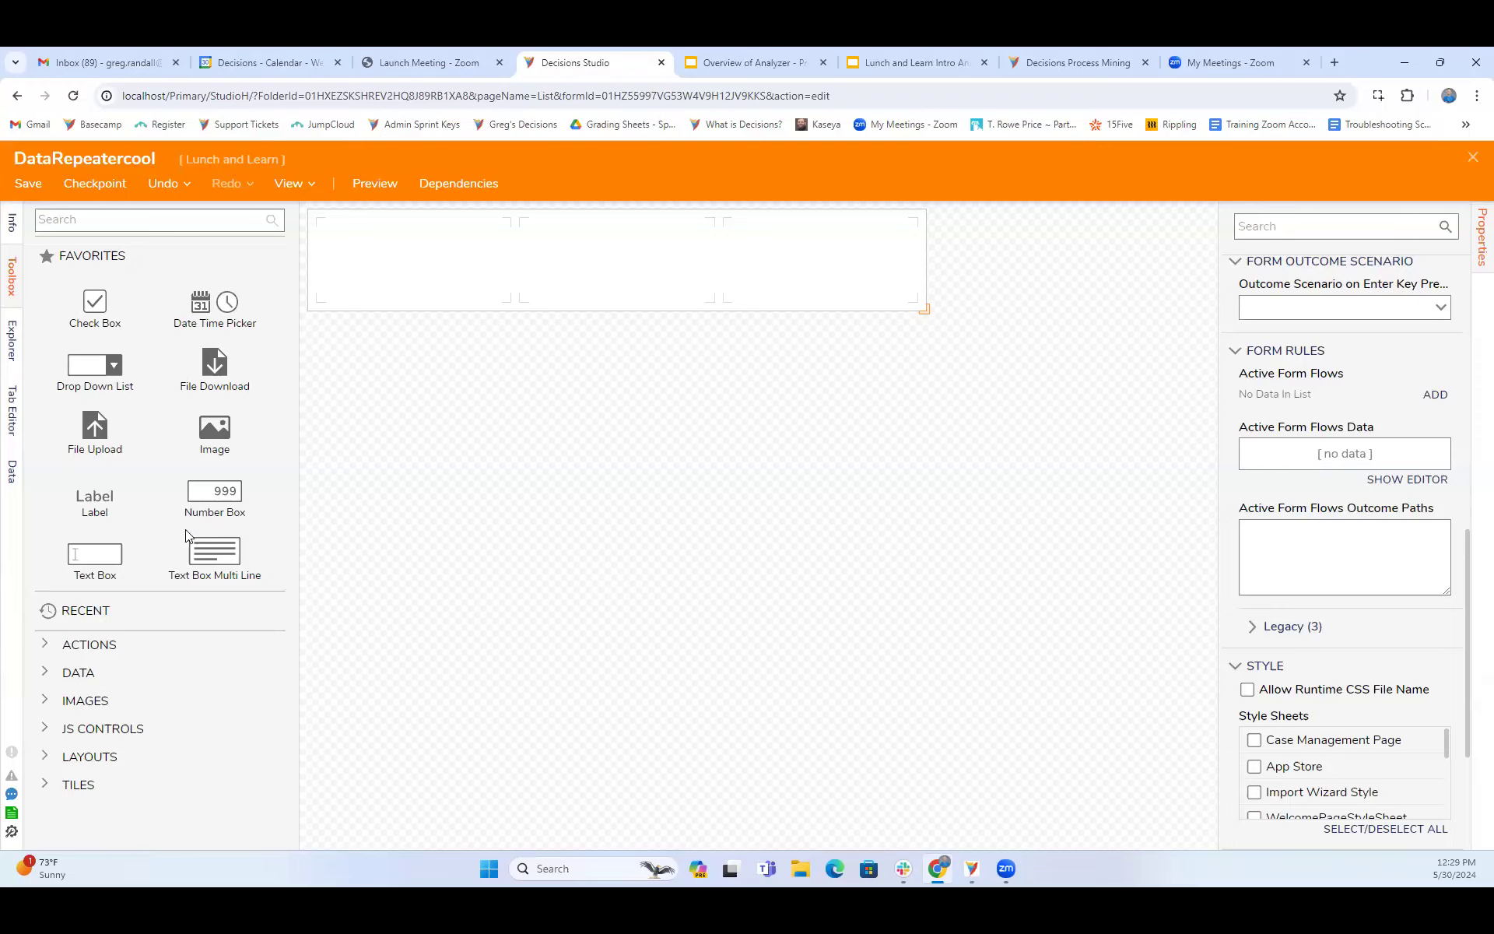
- Place a label in the first column and a text box with the data name Textbox in the second column
drag(107, 506, 847, 281)
drag(101, 502, 412, 259)
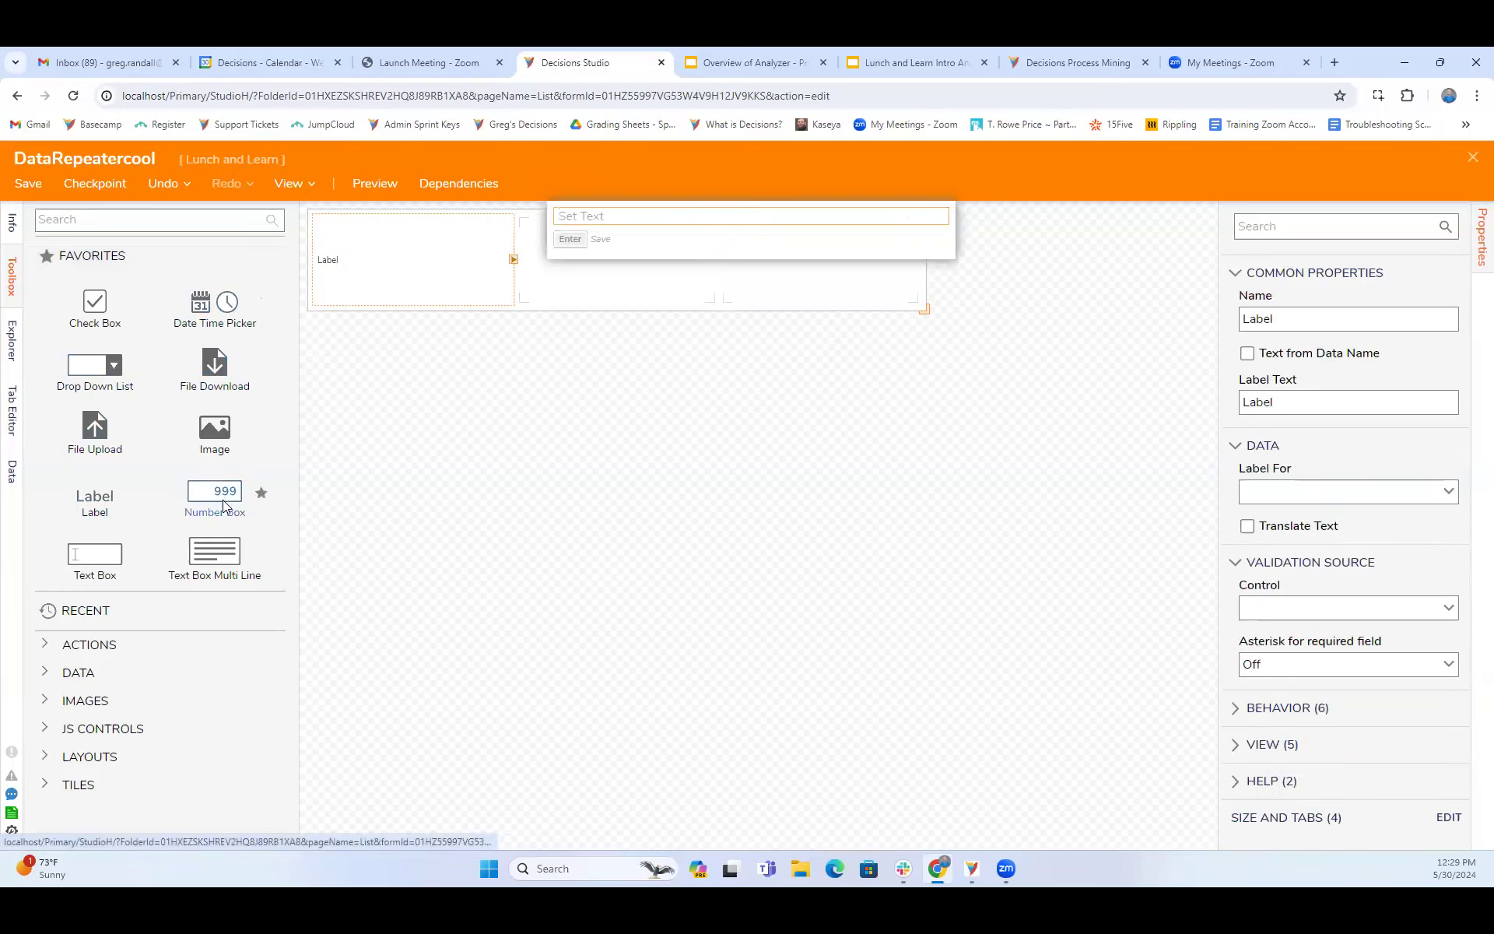
drag(95, 557, 582, 243)
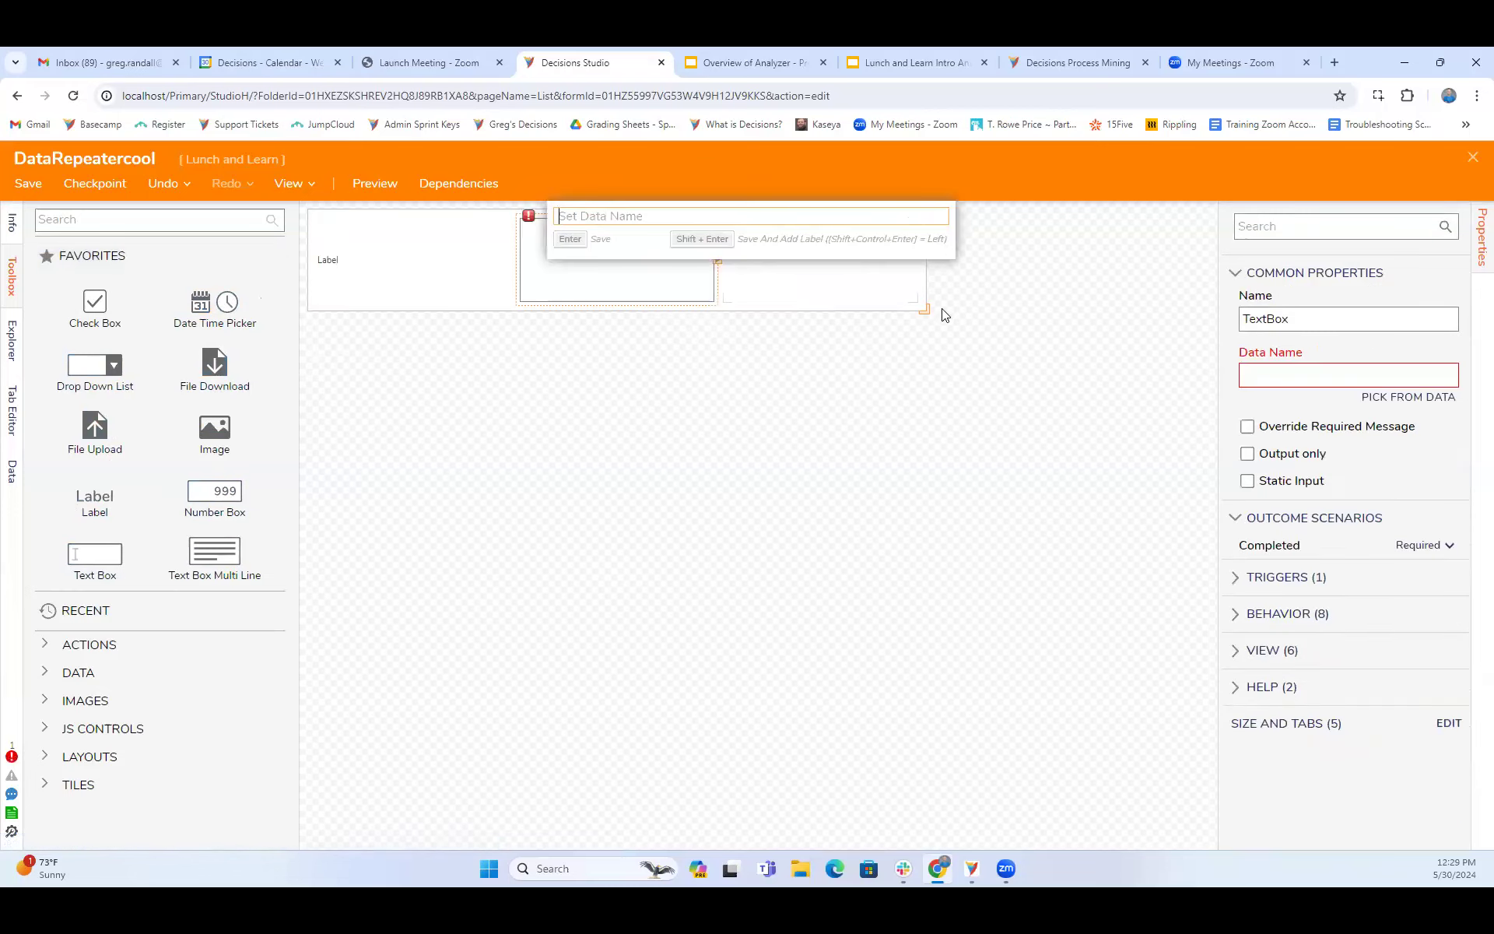
text(Textbox)
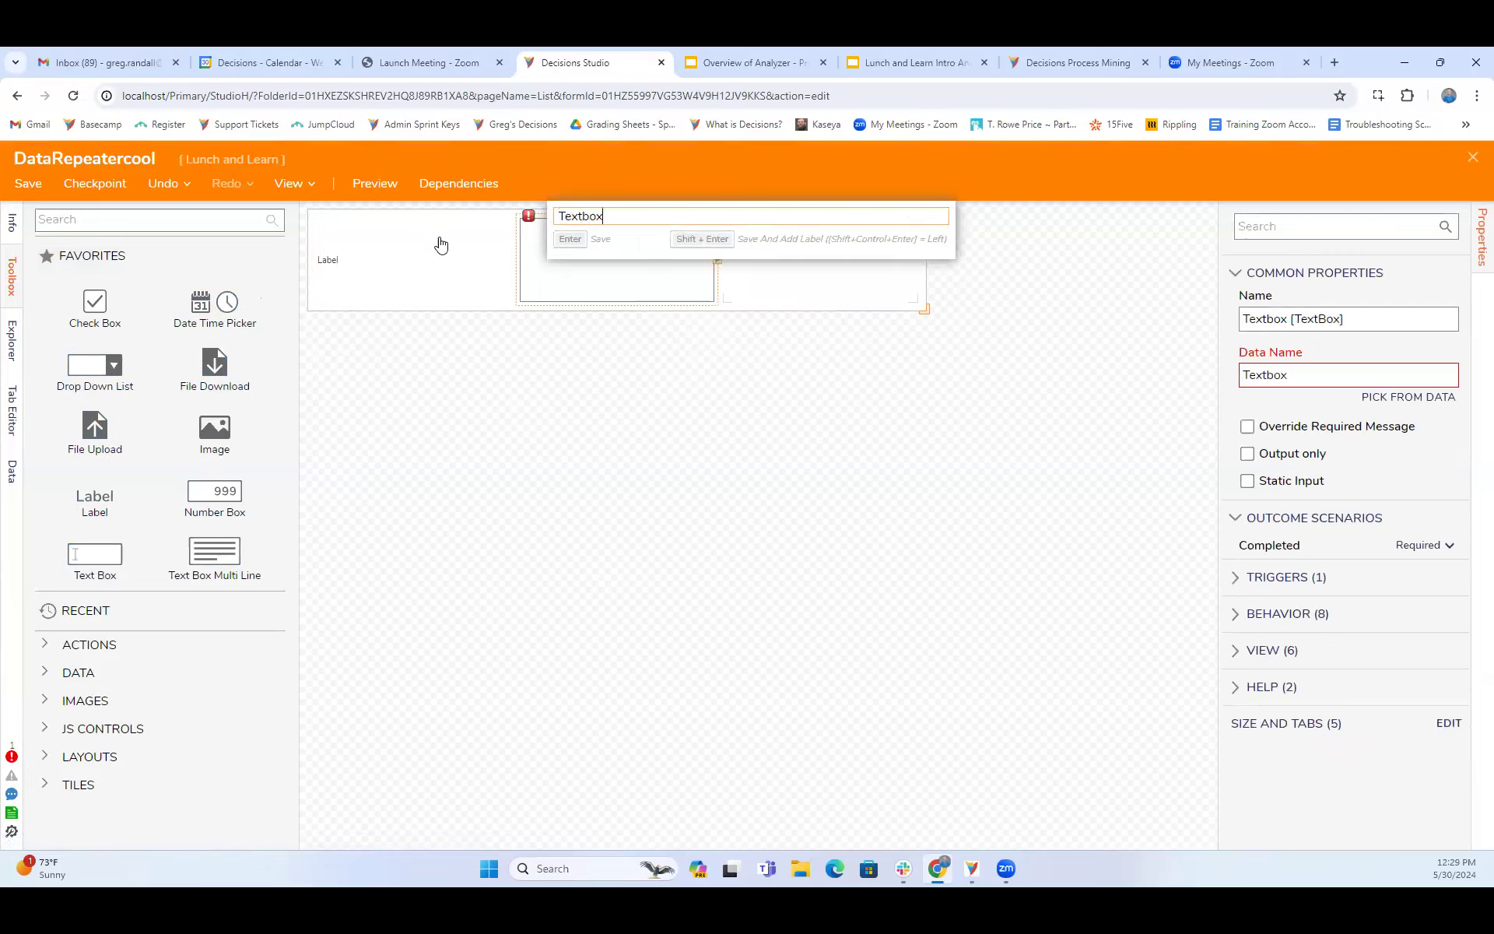
click(570, 241)
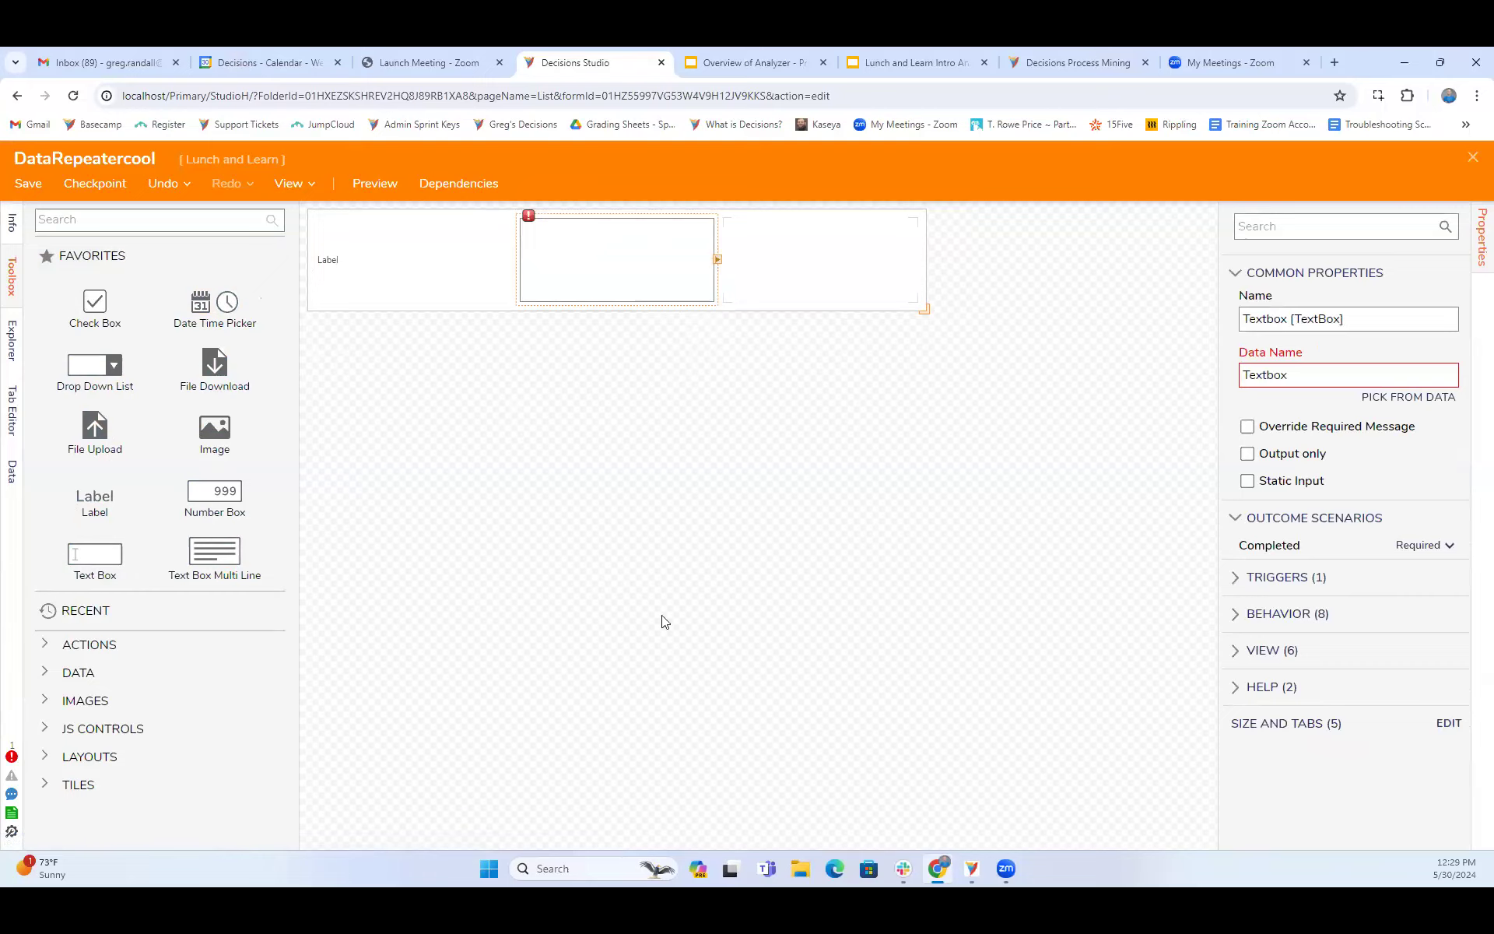
click(807, 534)
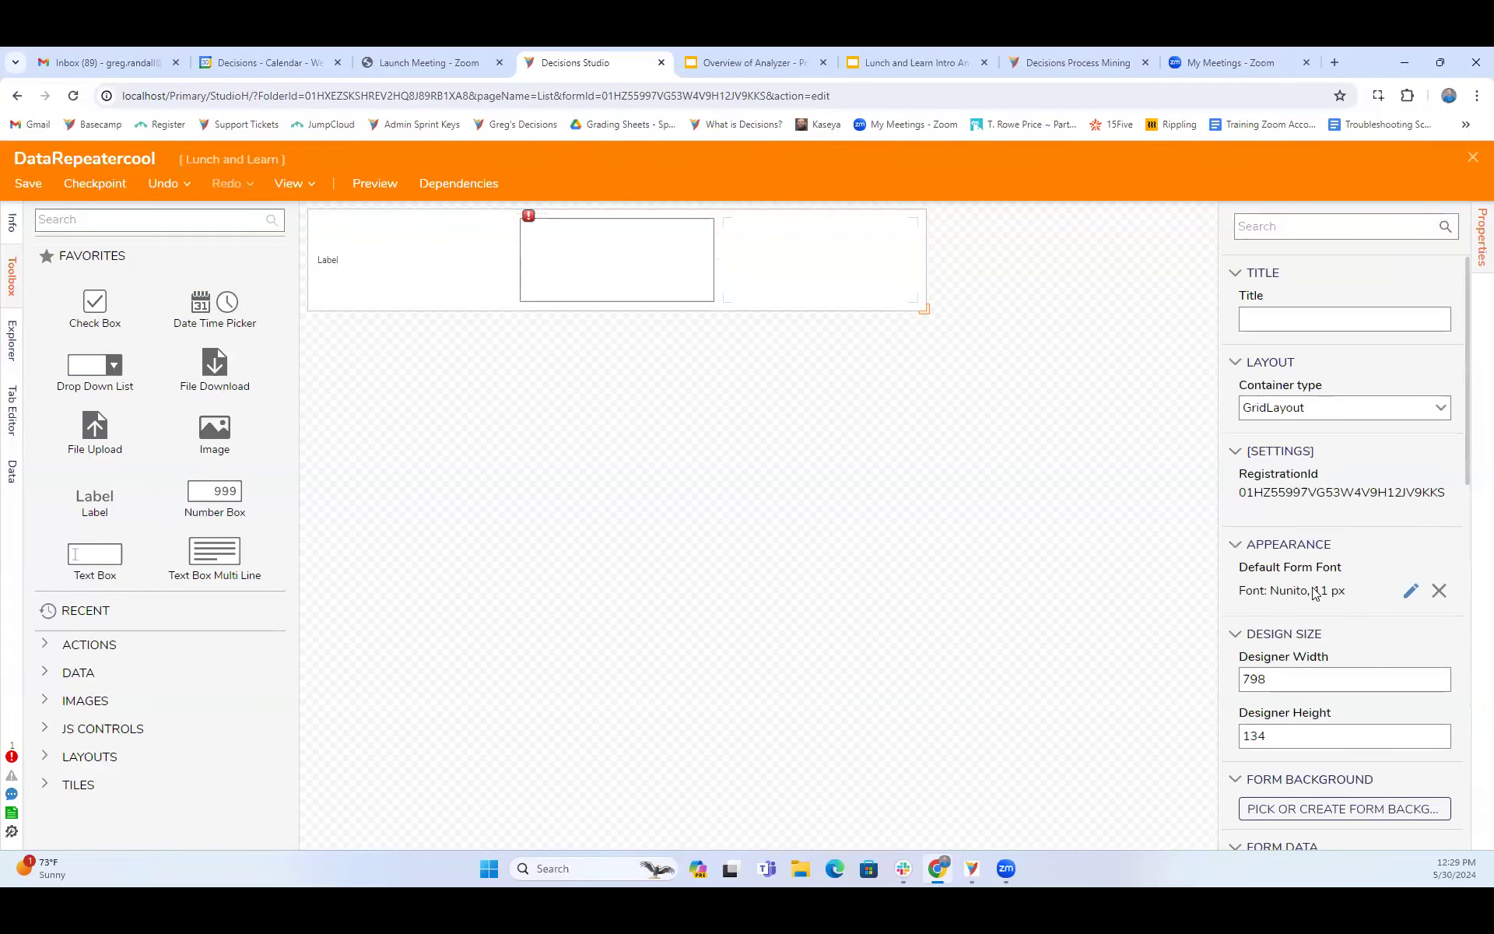
- Place a check box with the data name CheckIt in the third column of the repeater control
scroll(1314, 593, down, 5)
scroll(1314, 594, down, 3)
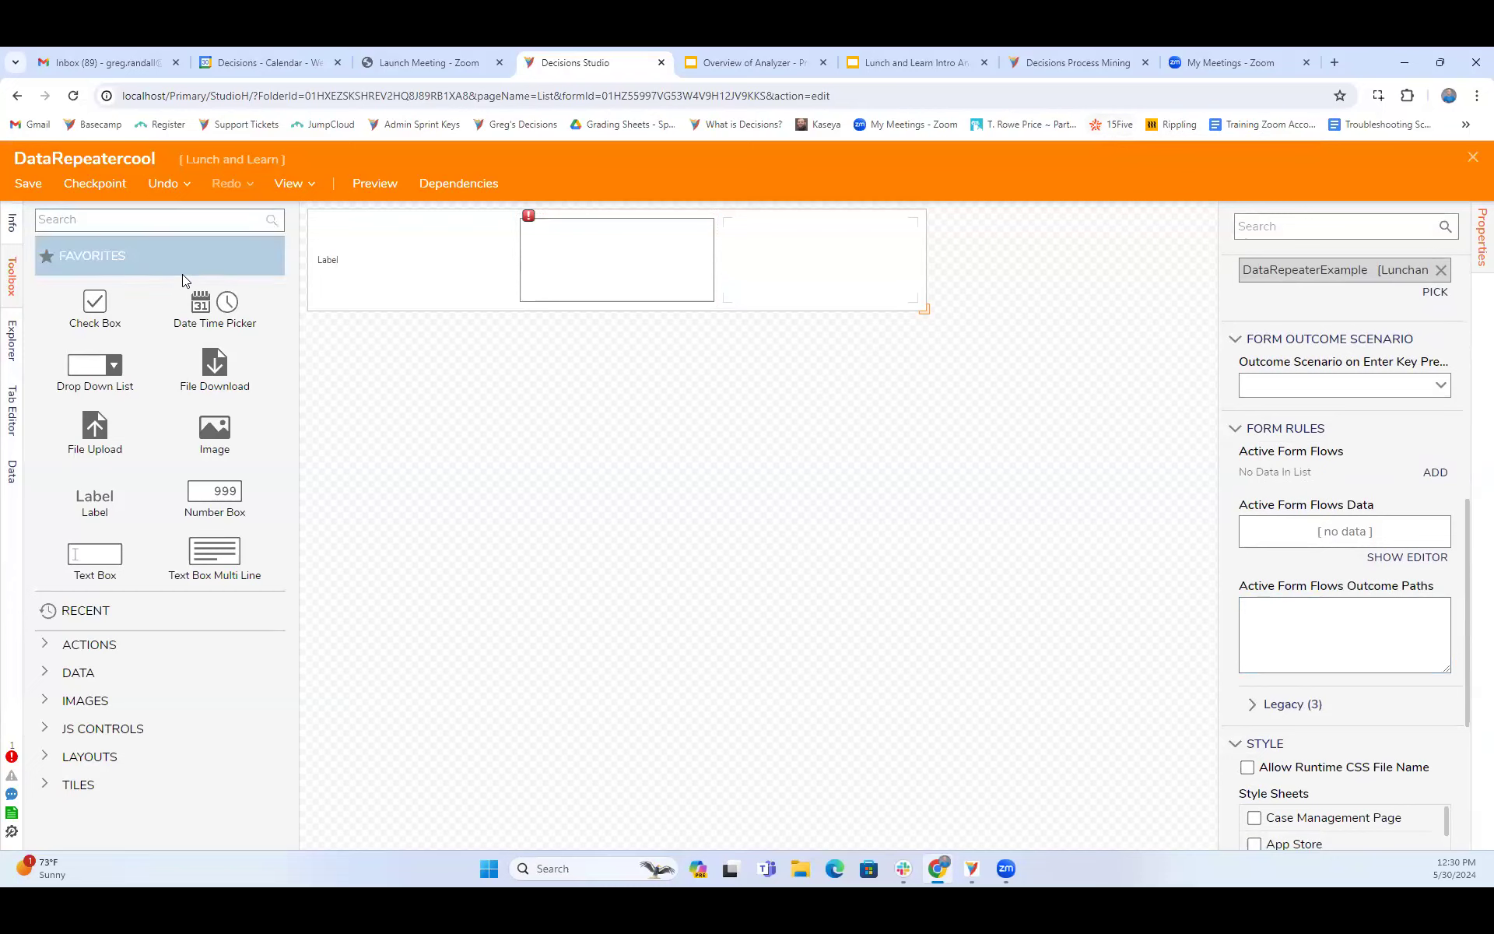
drag(107, 314, 809, 250)
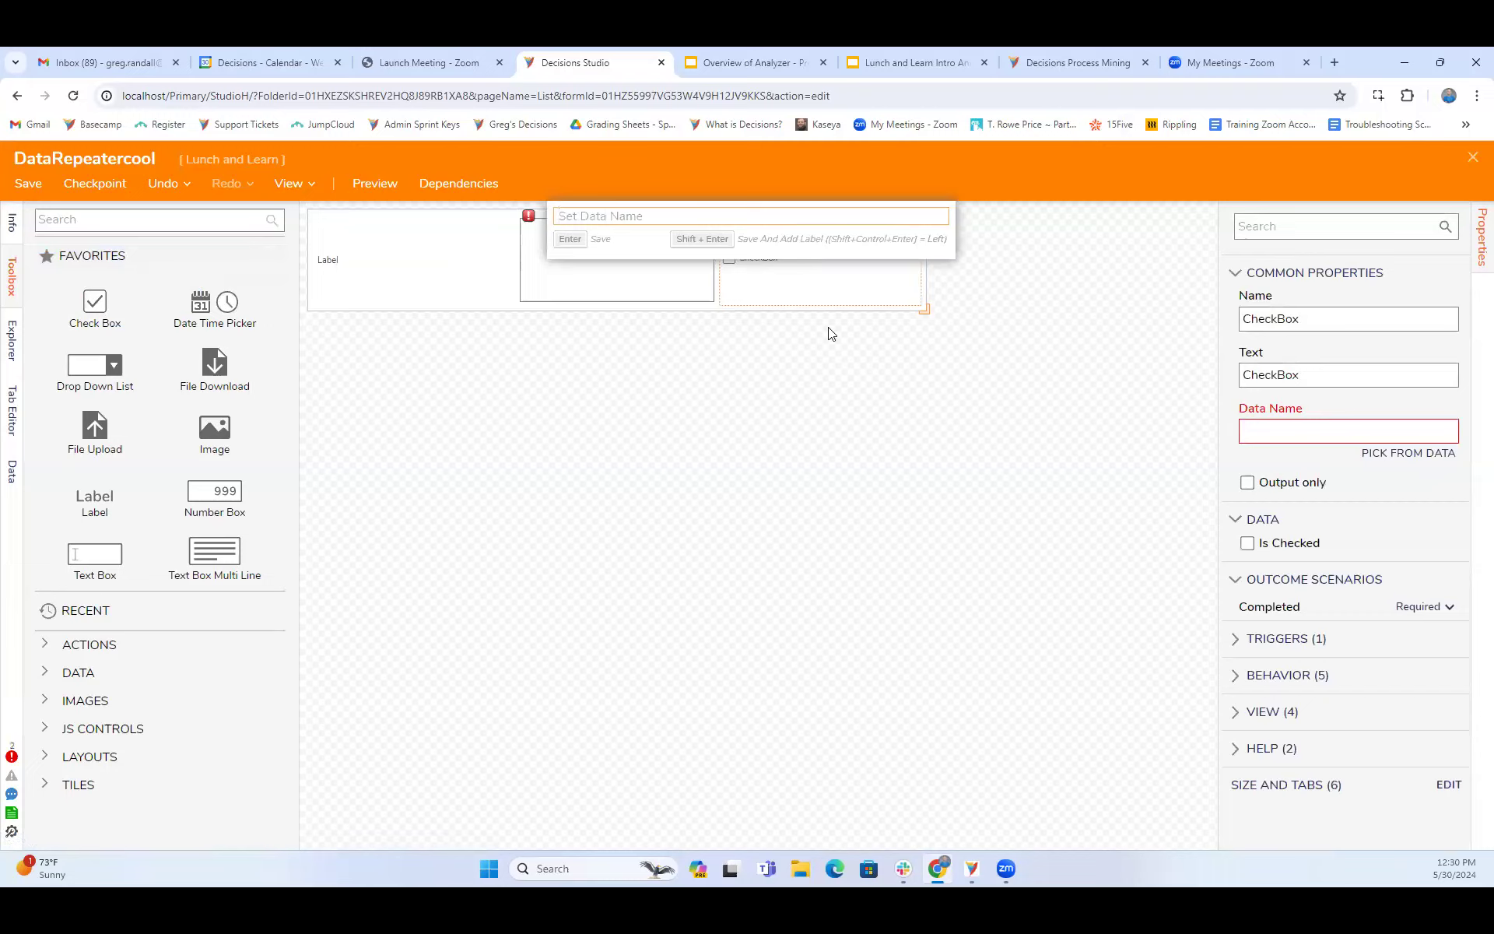
text(CheckIt)
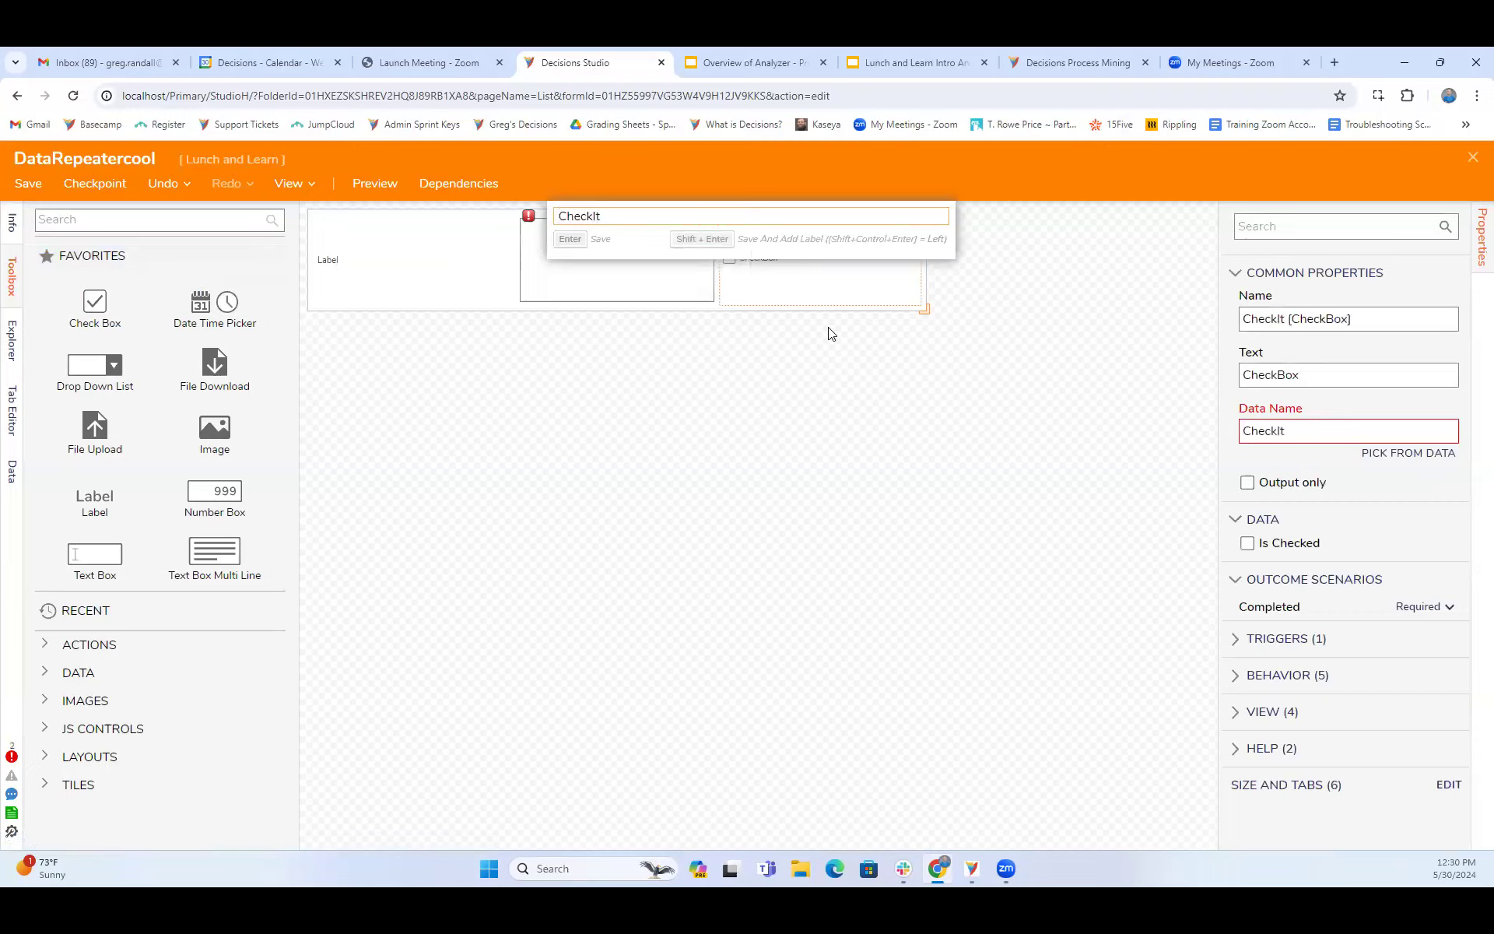
key(Return)
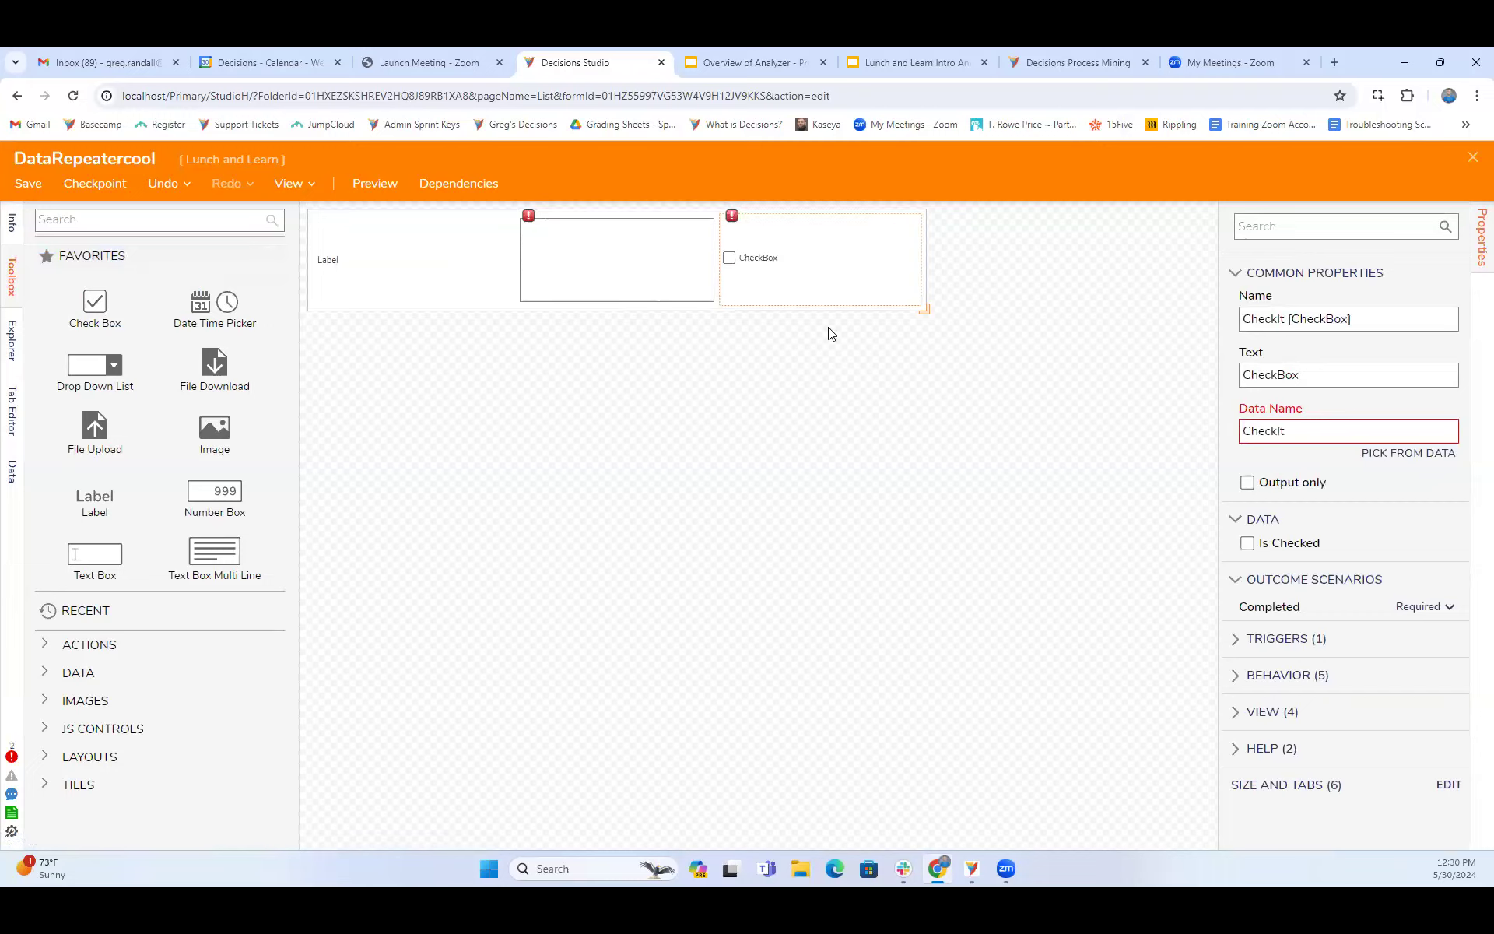
- Change the data name of the text box in the second column to TextHere
click(589, 269)
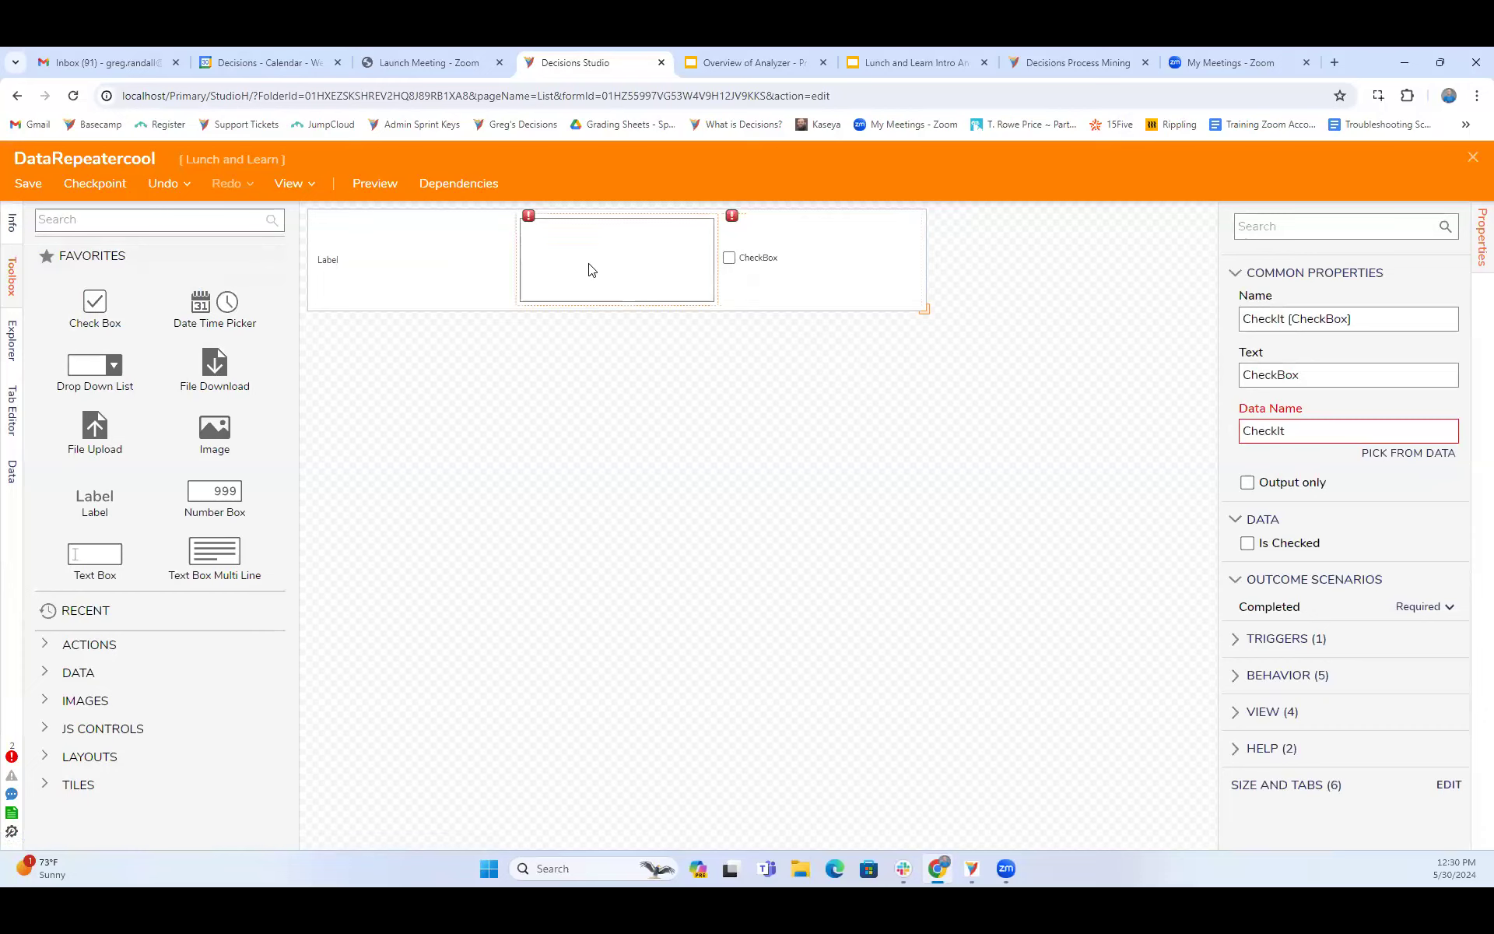
click(1316, 371)
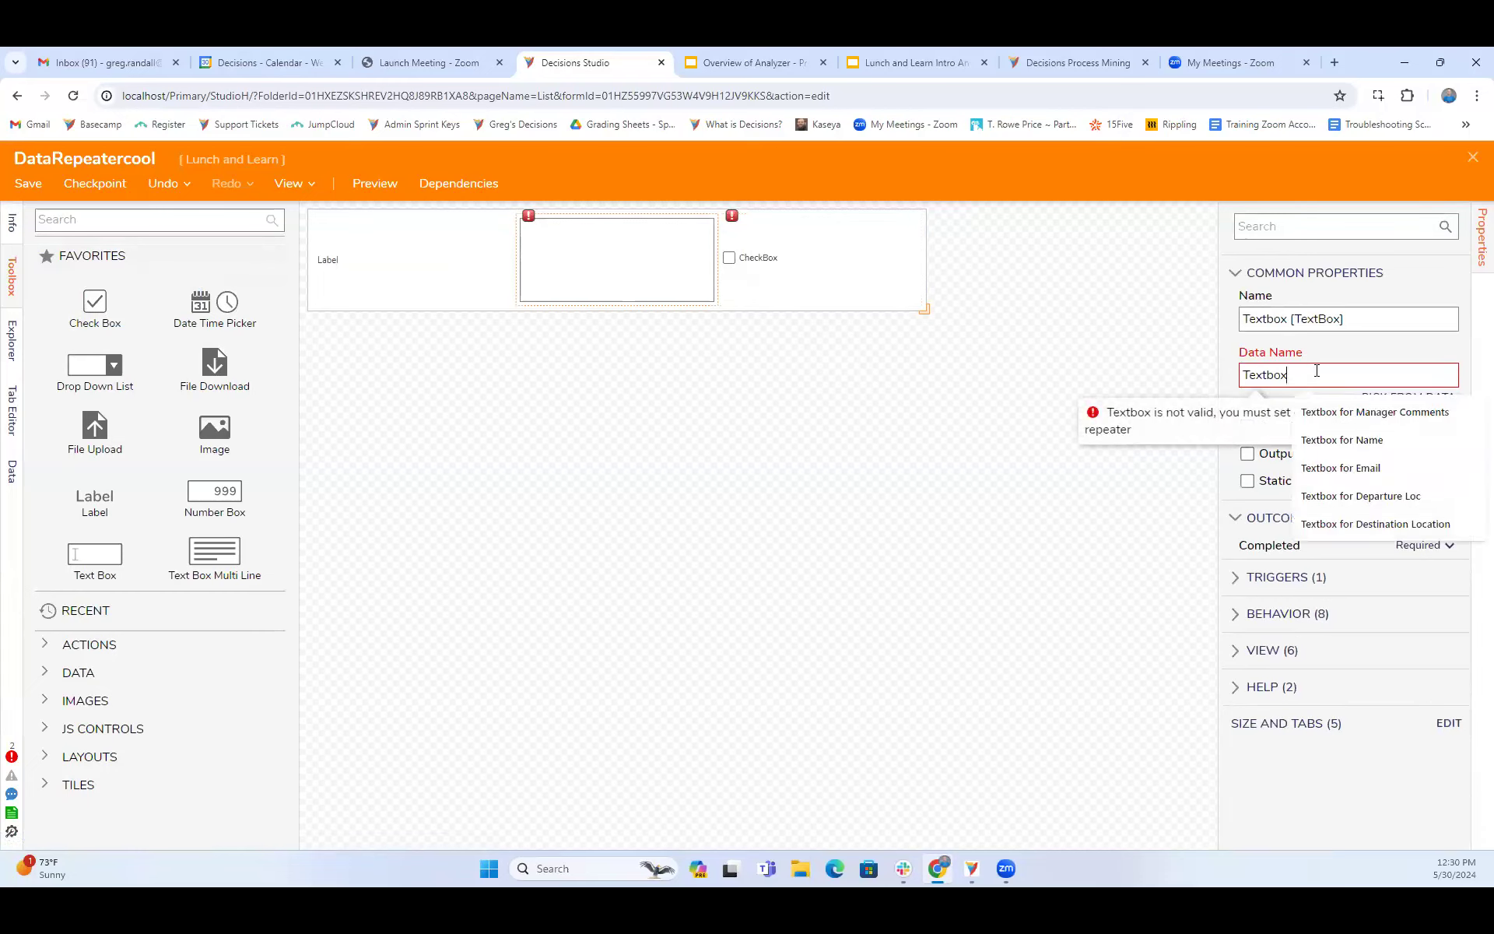
key(BackSpace)
key(BackSpace)
key(BackSpace)
key(BackSpace)
key(BackSpace)
key(BackSpace)
key(BackSpace)
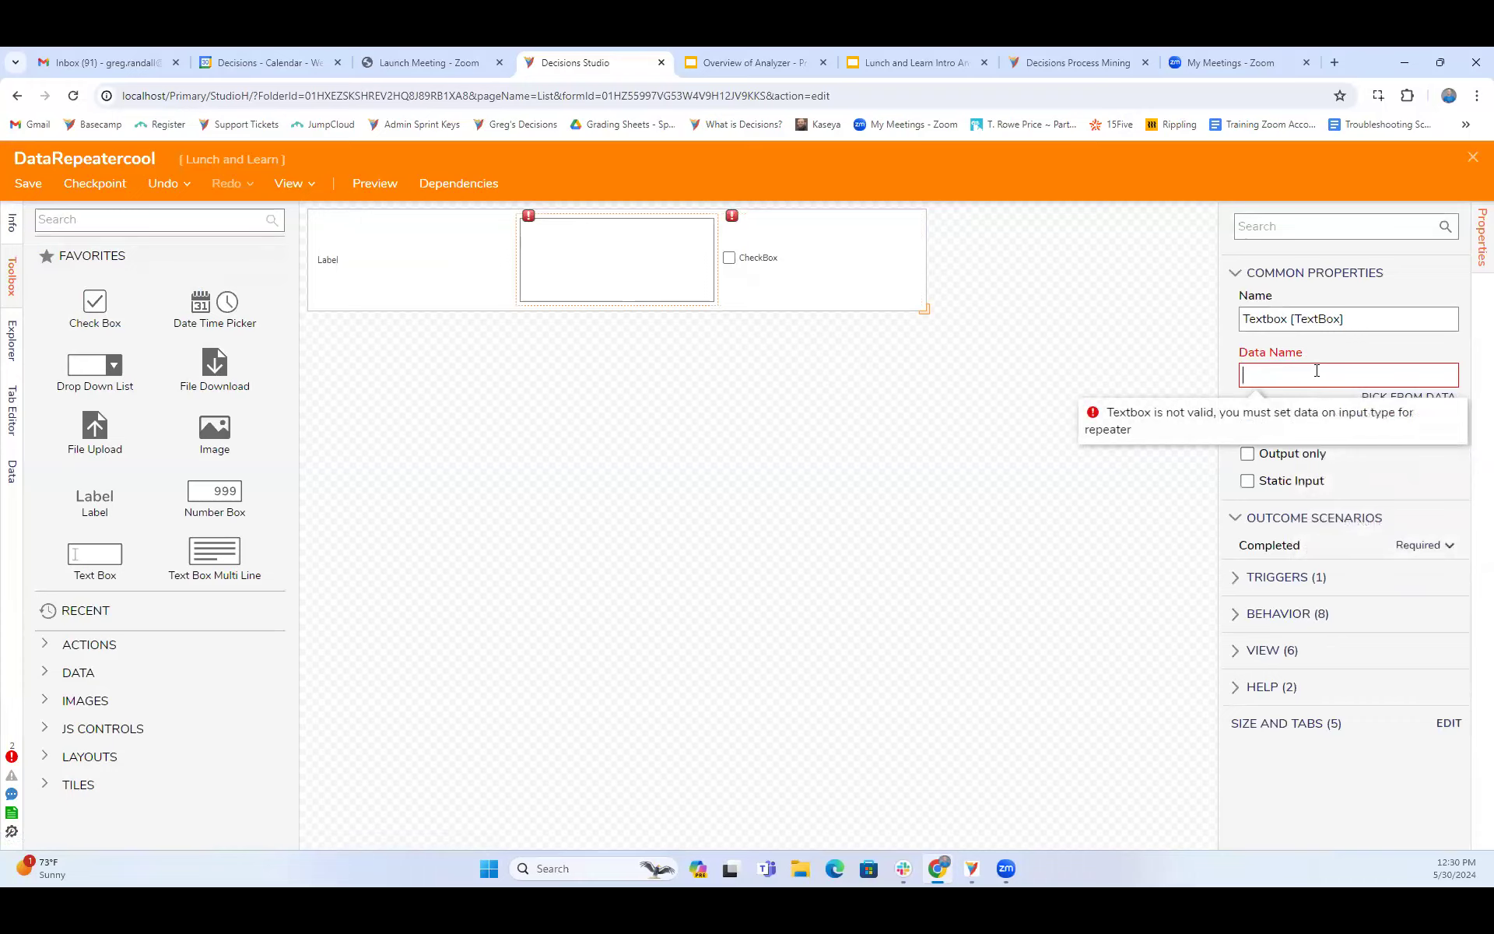
text(TextHere)
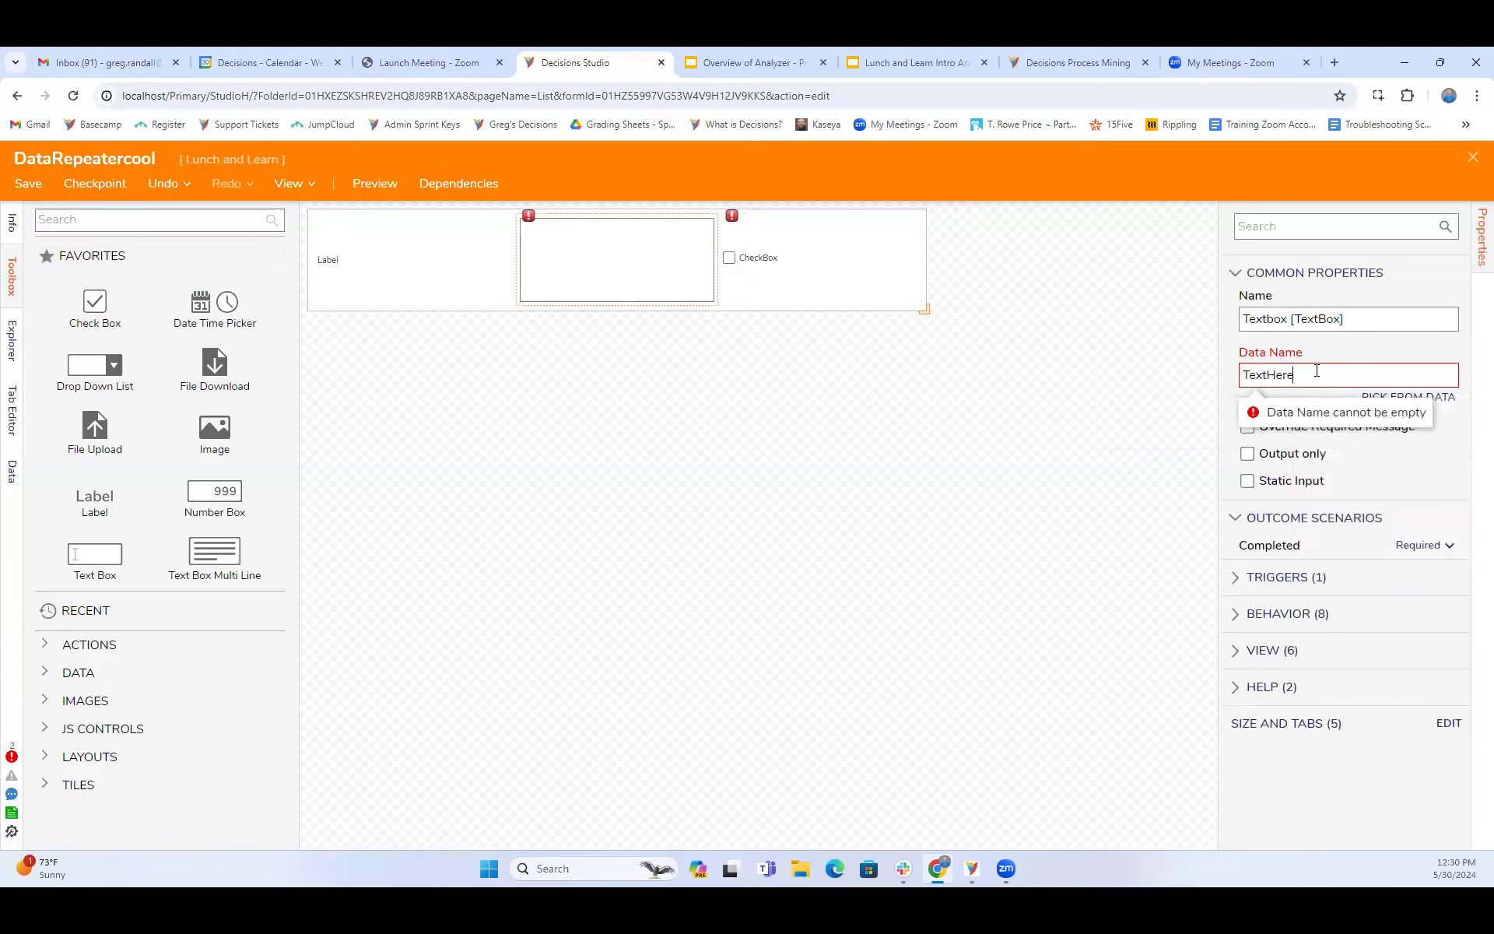
click(904, 607)
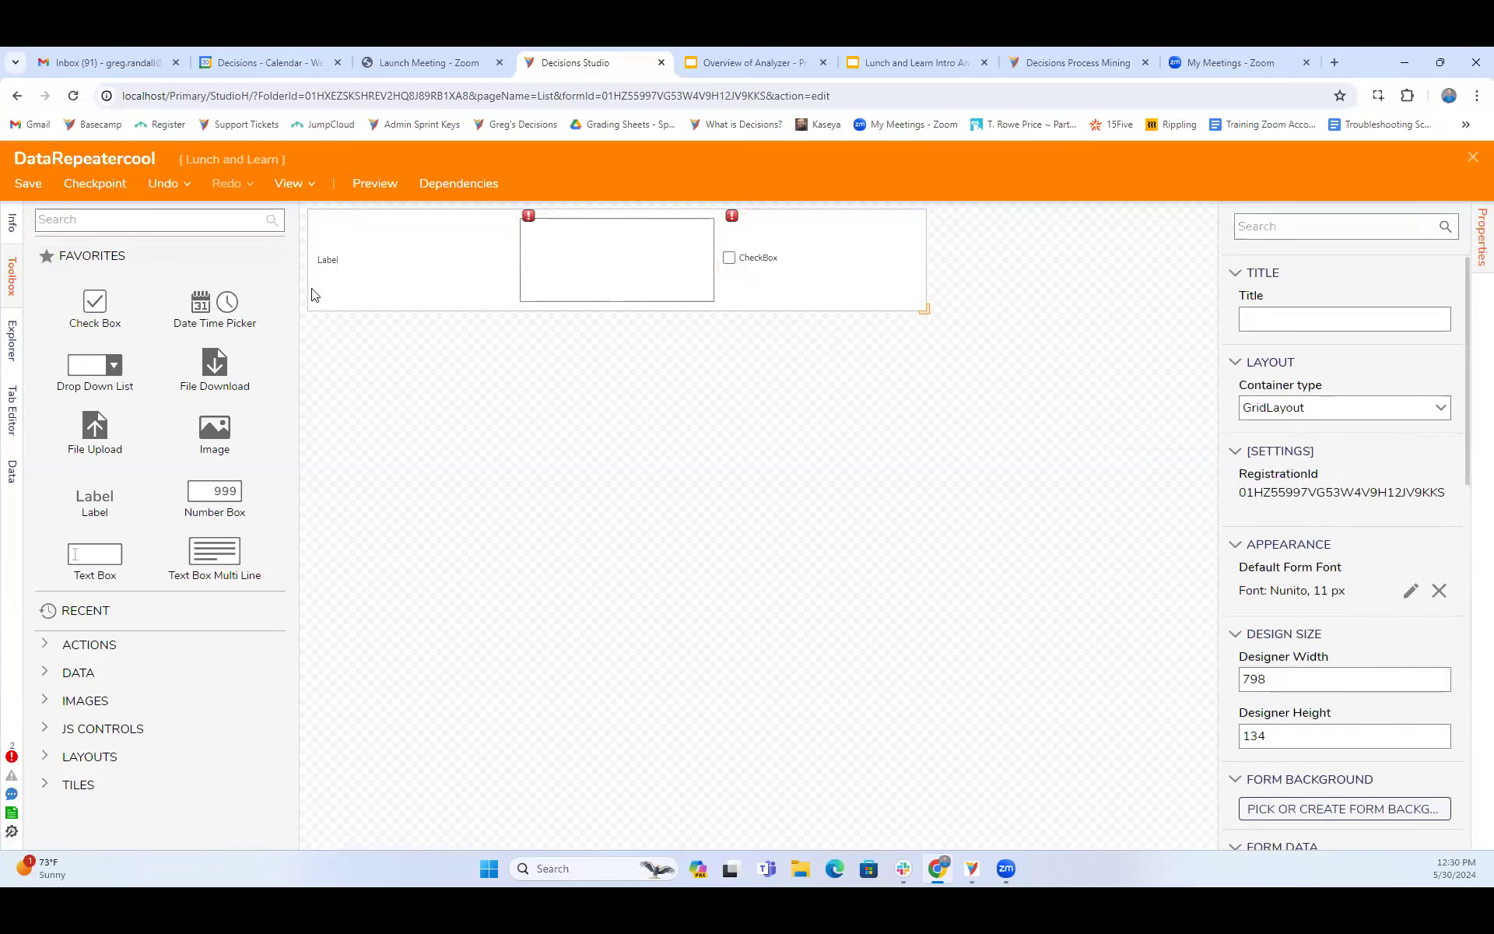
click(416, 270)
click(657, 270)
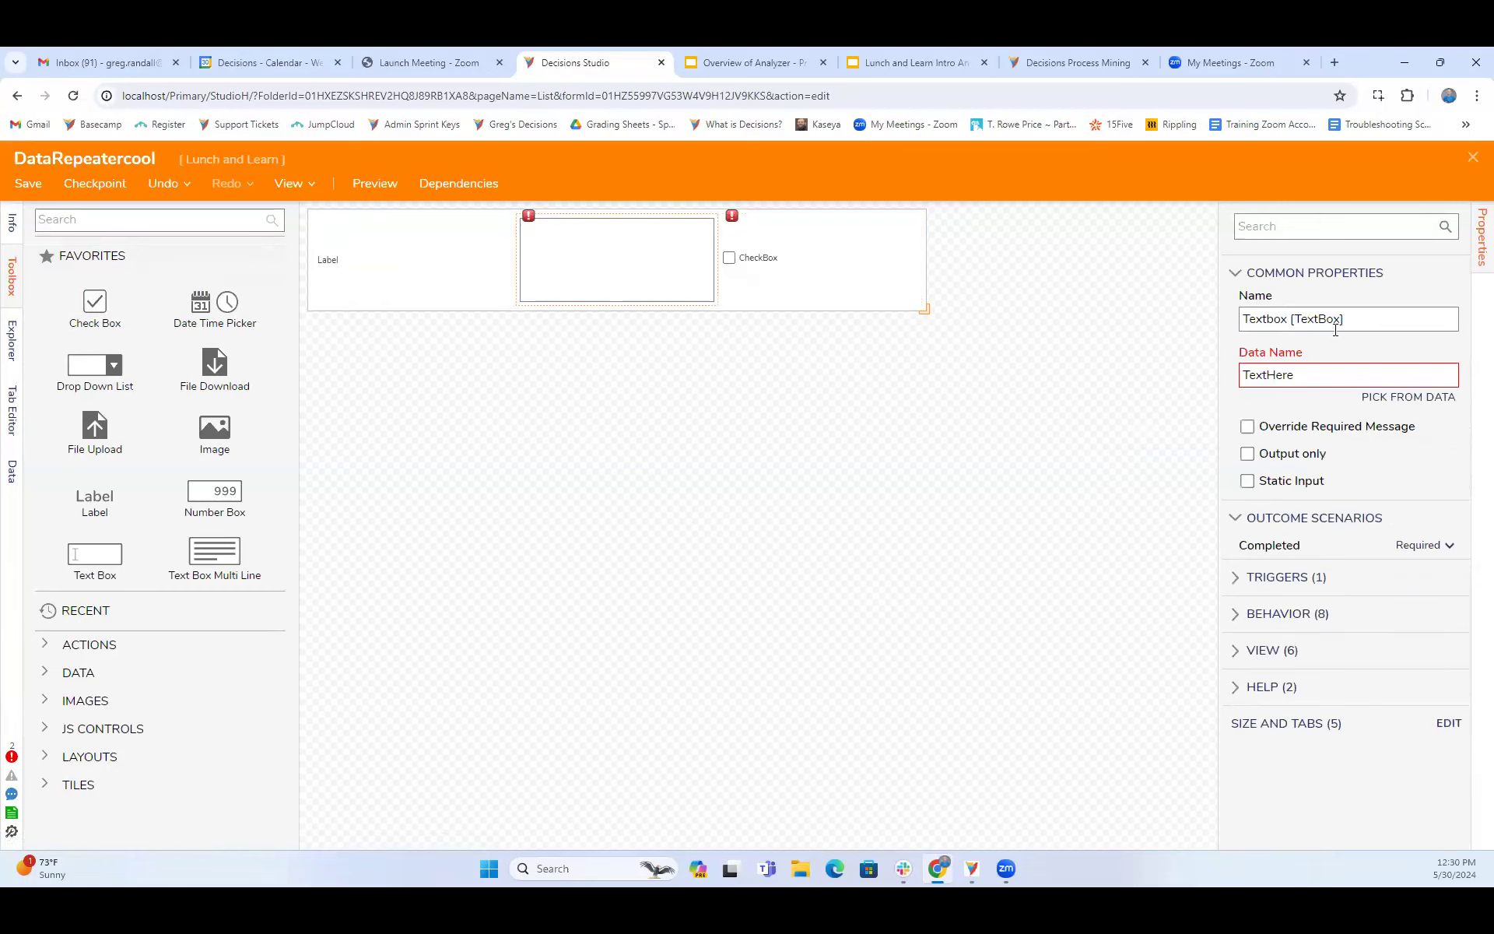
click(1394, 398)
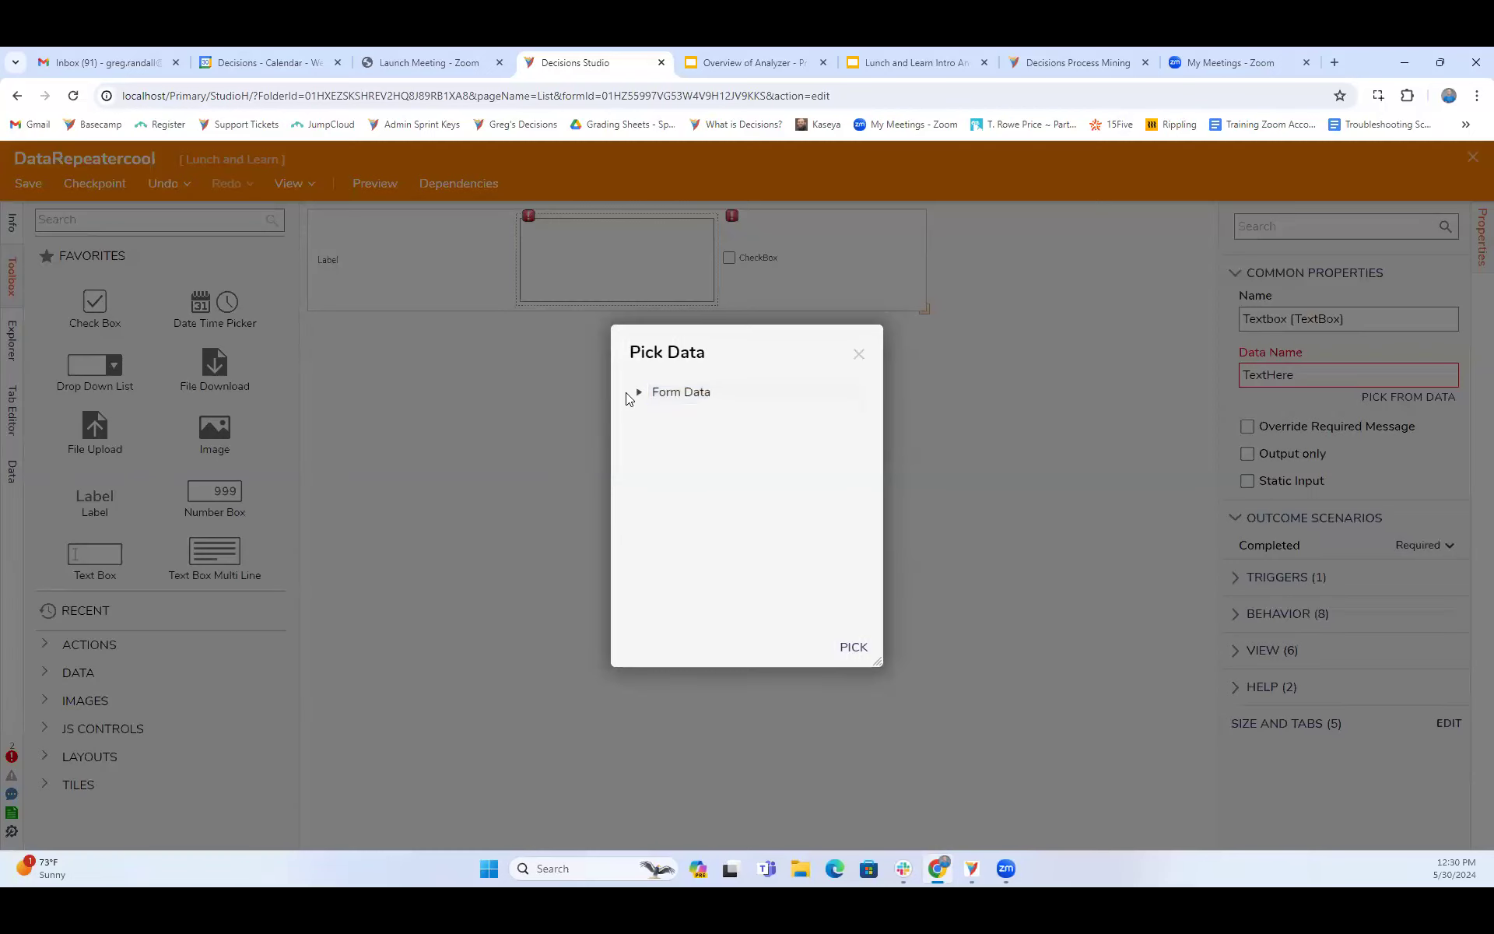
click(859, 355)
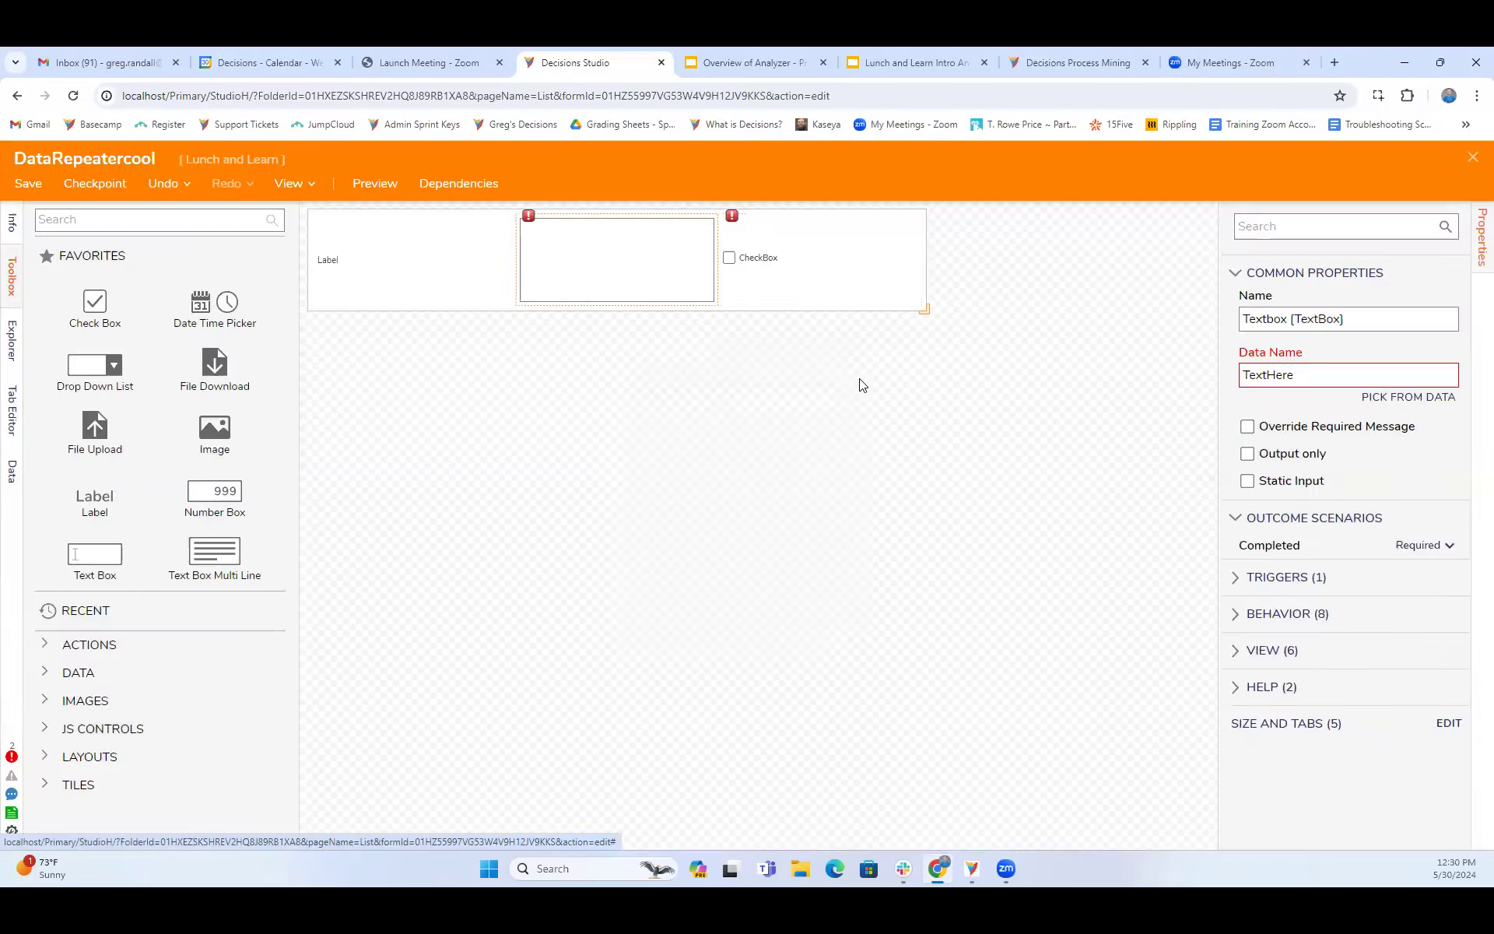
click(462, 277)
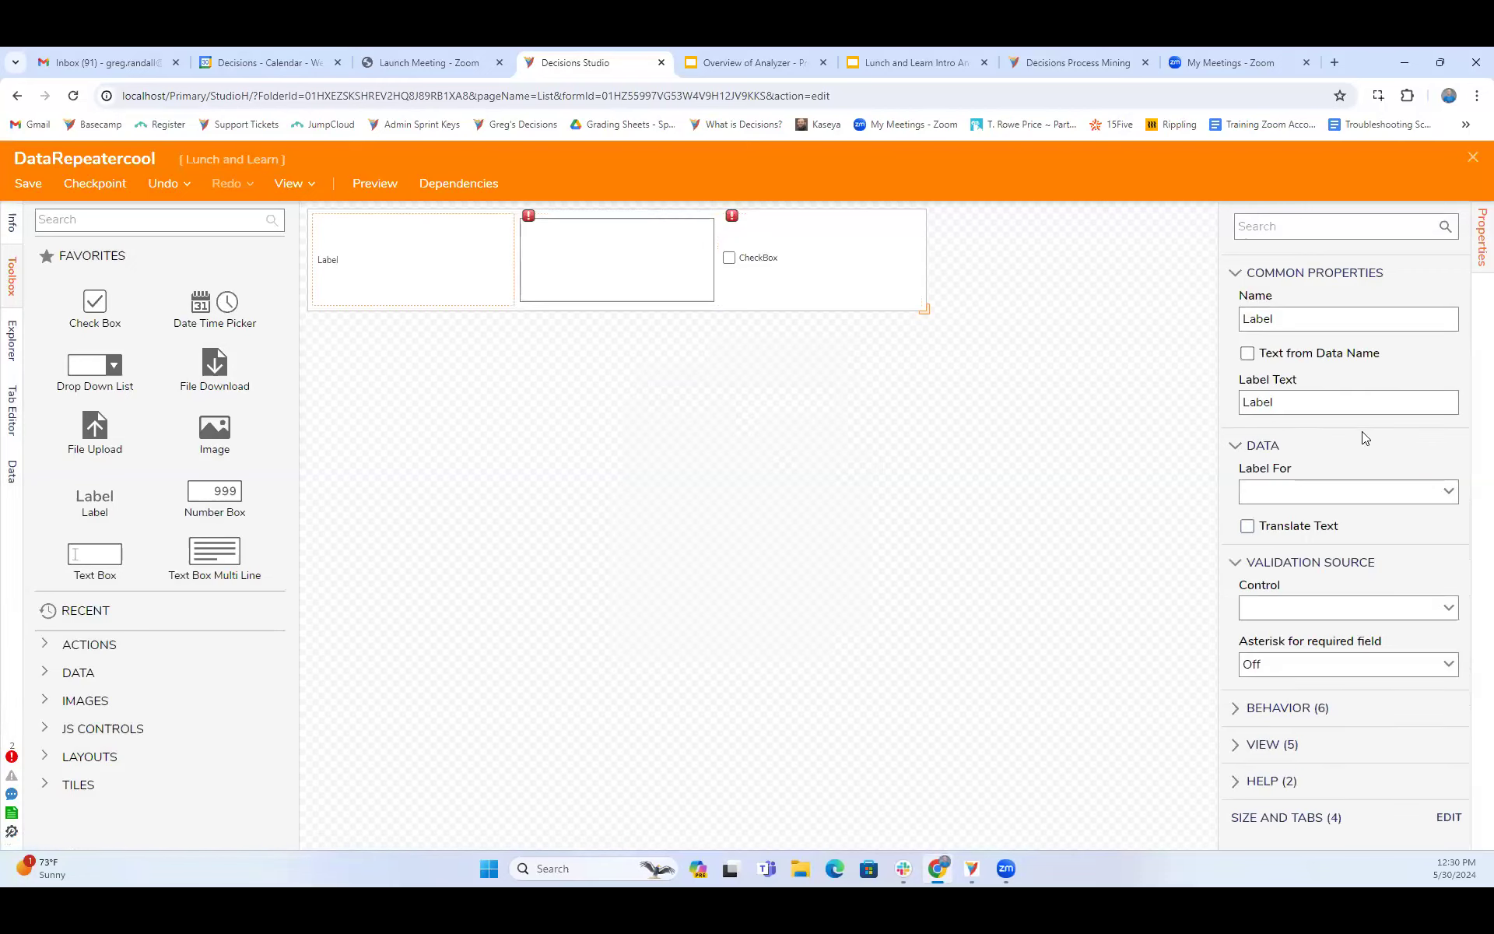
- Add an active form flow named CarterExample to the form rules and set it to run at startup
click(926, 453)
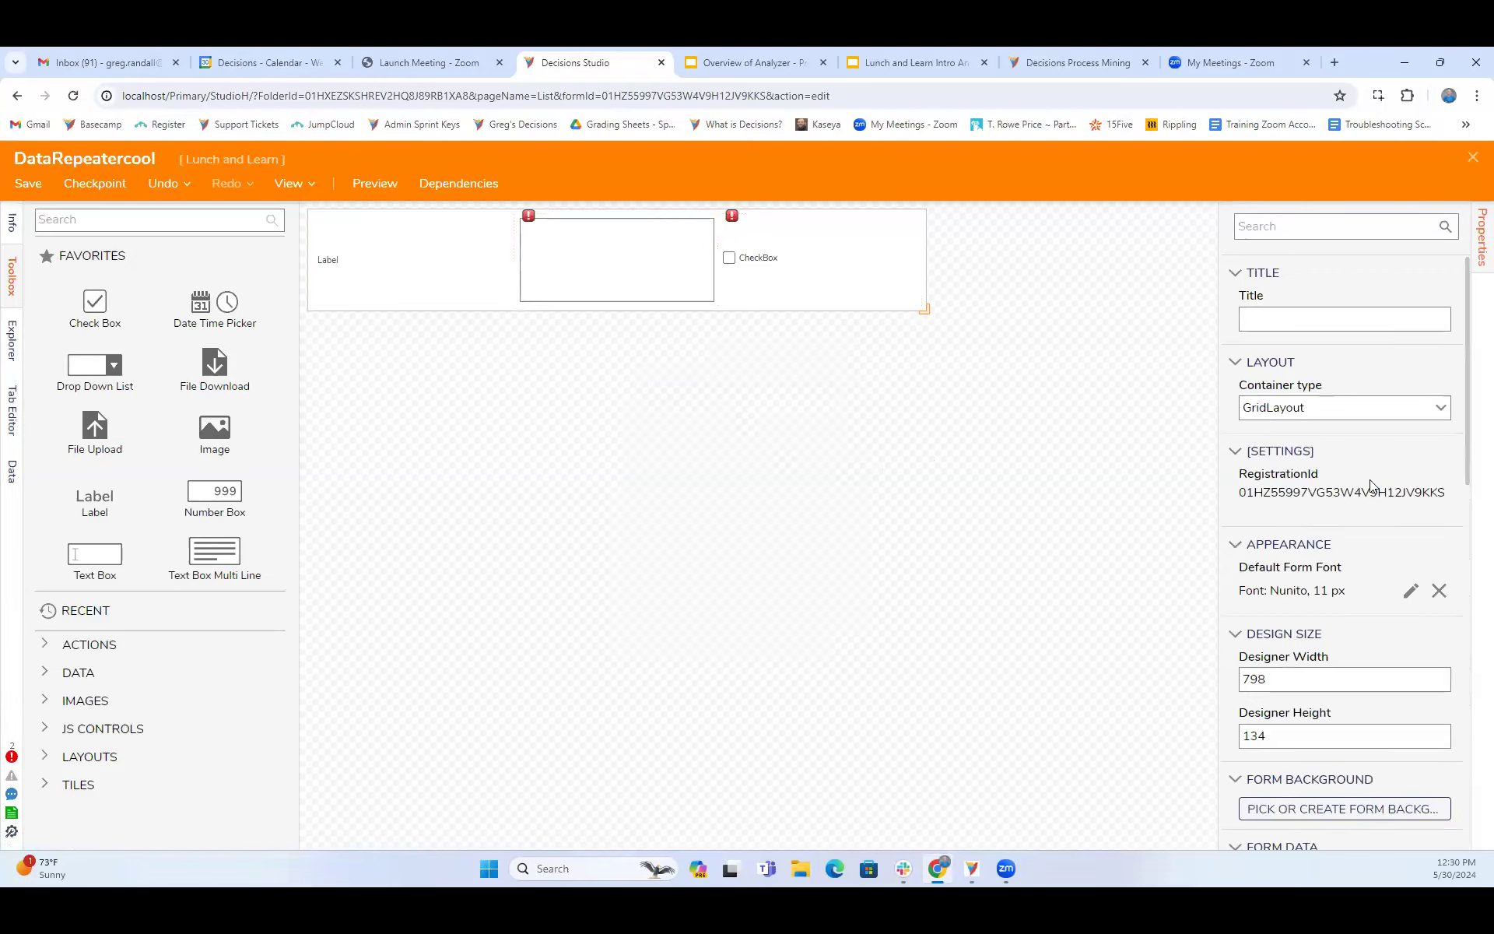
scroll(1378, 542, down, 5)
scroll(1384, 612, down, 3)
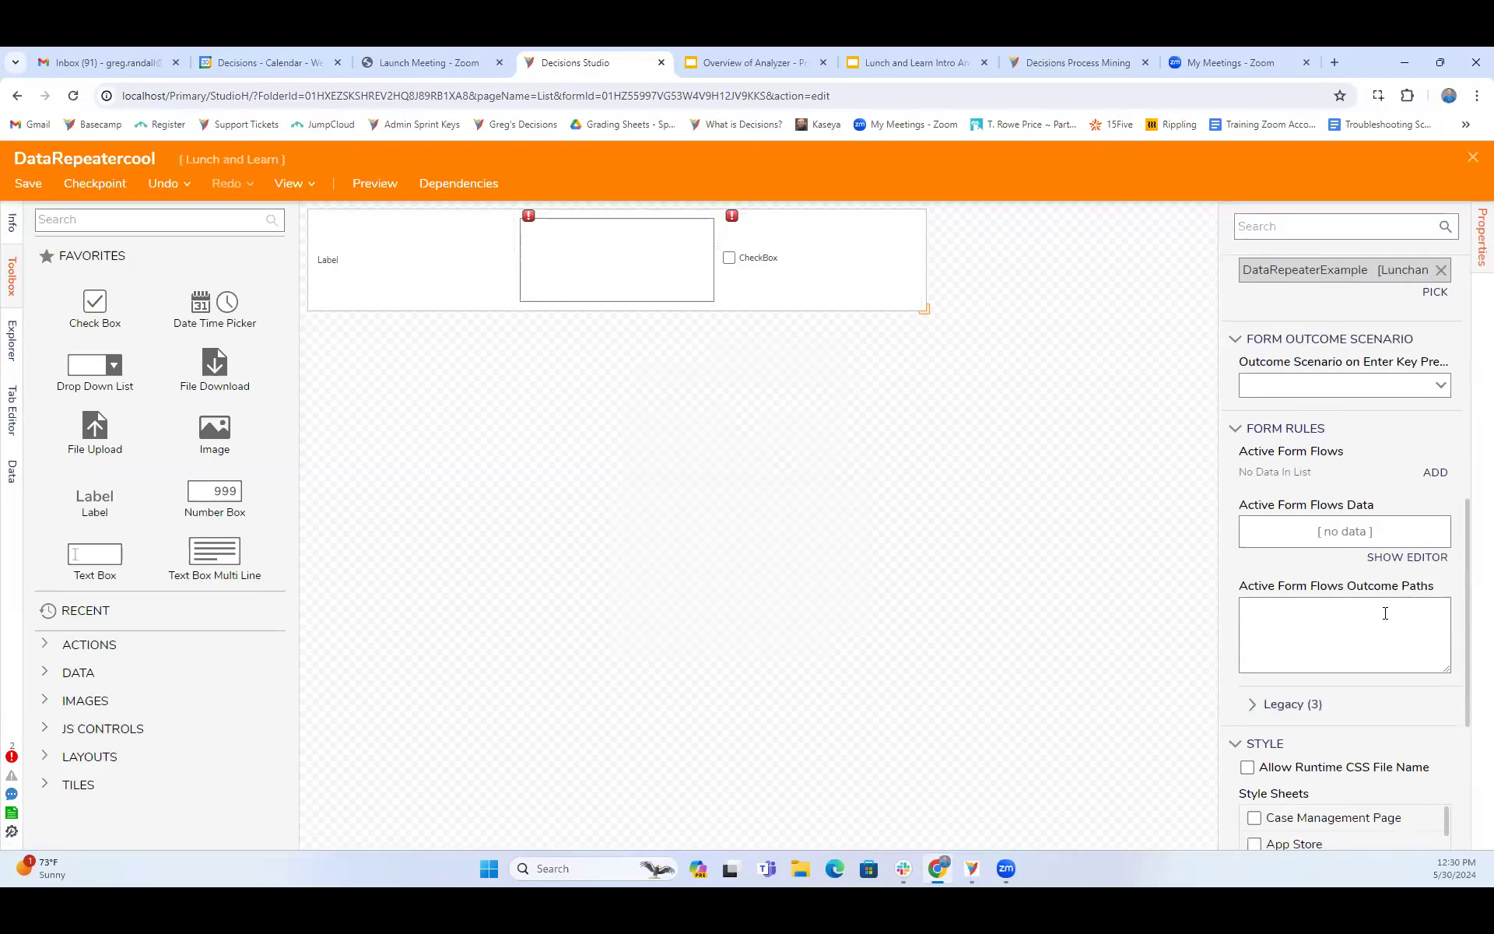
click(1434, 474)
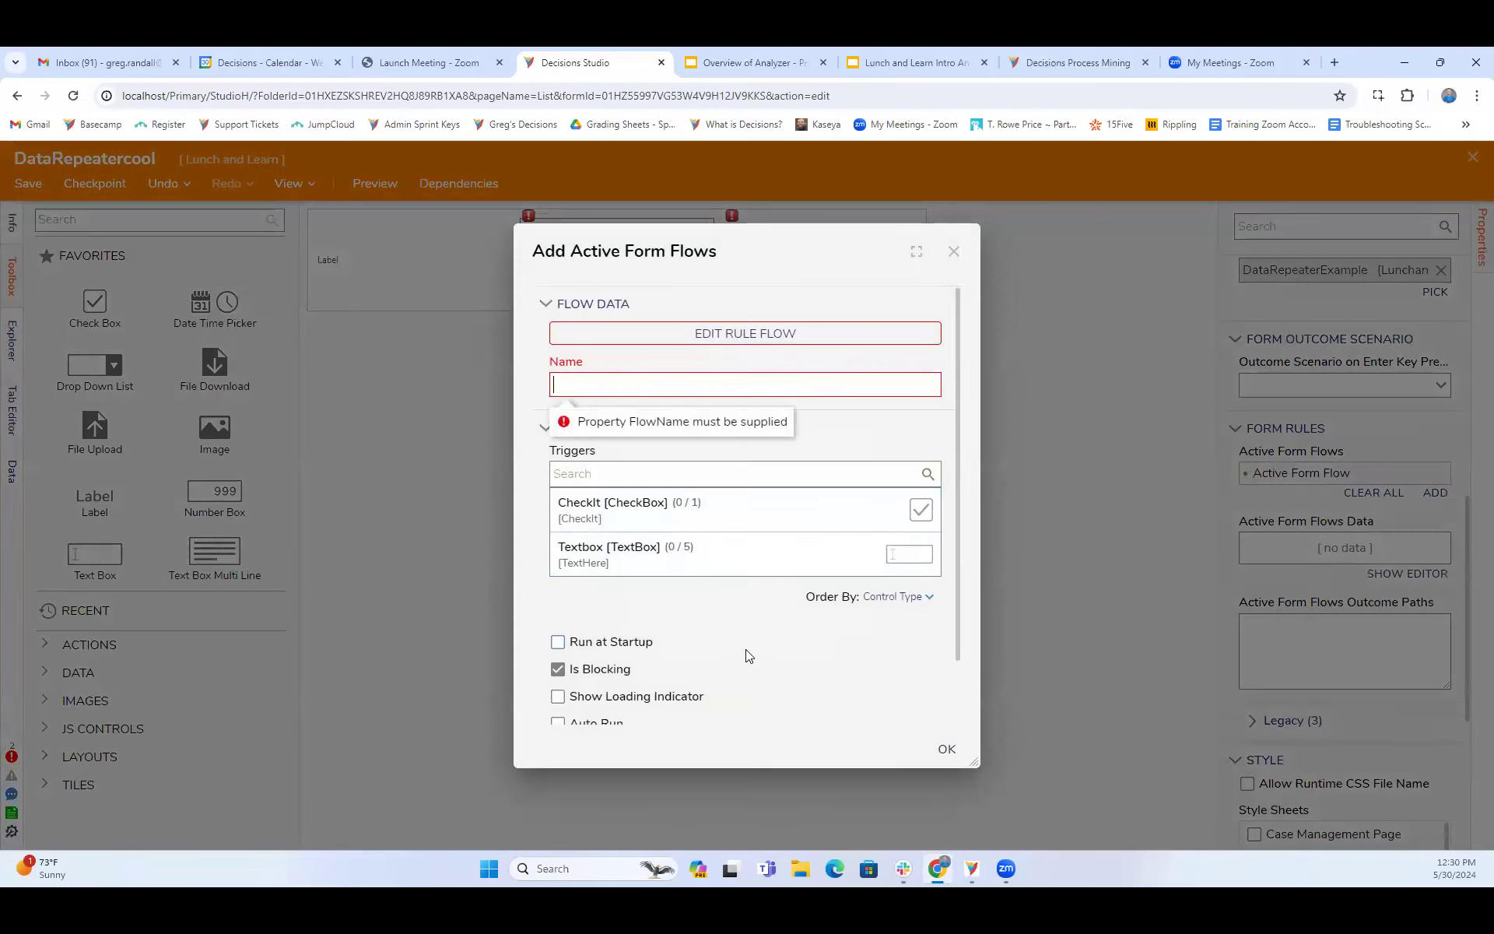
scroll(747, 656, down, 1)
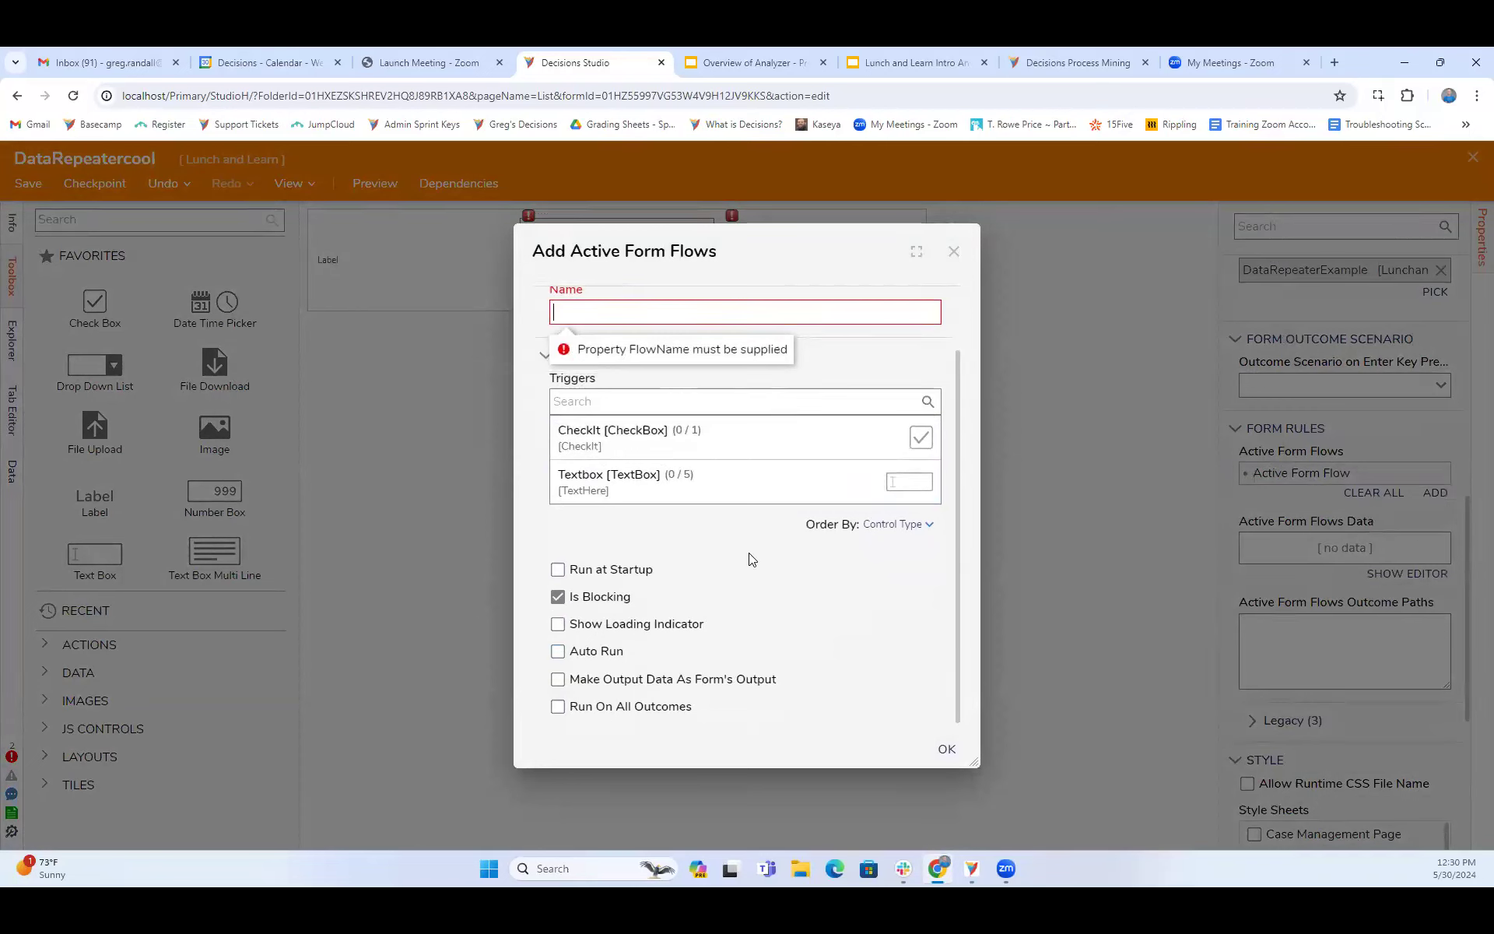
click(558, 569)
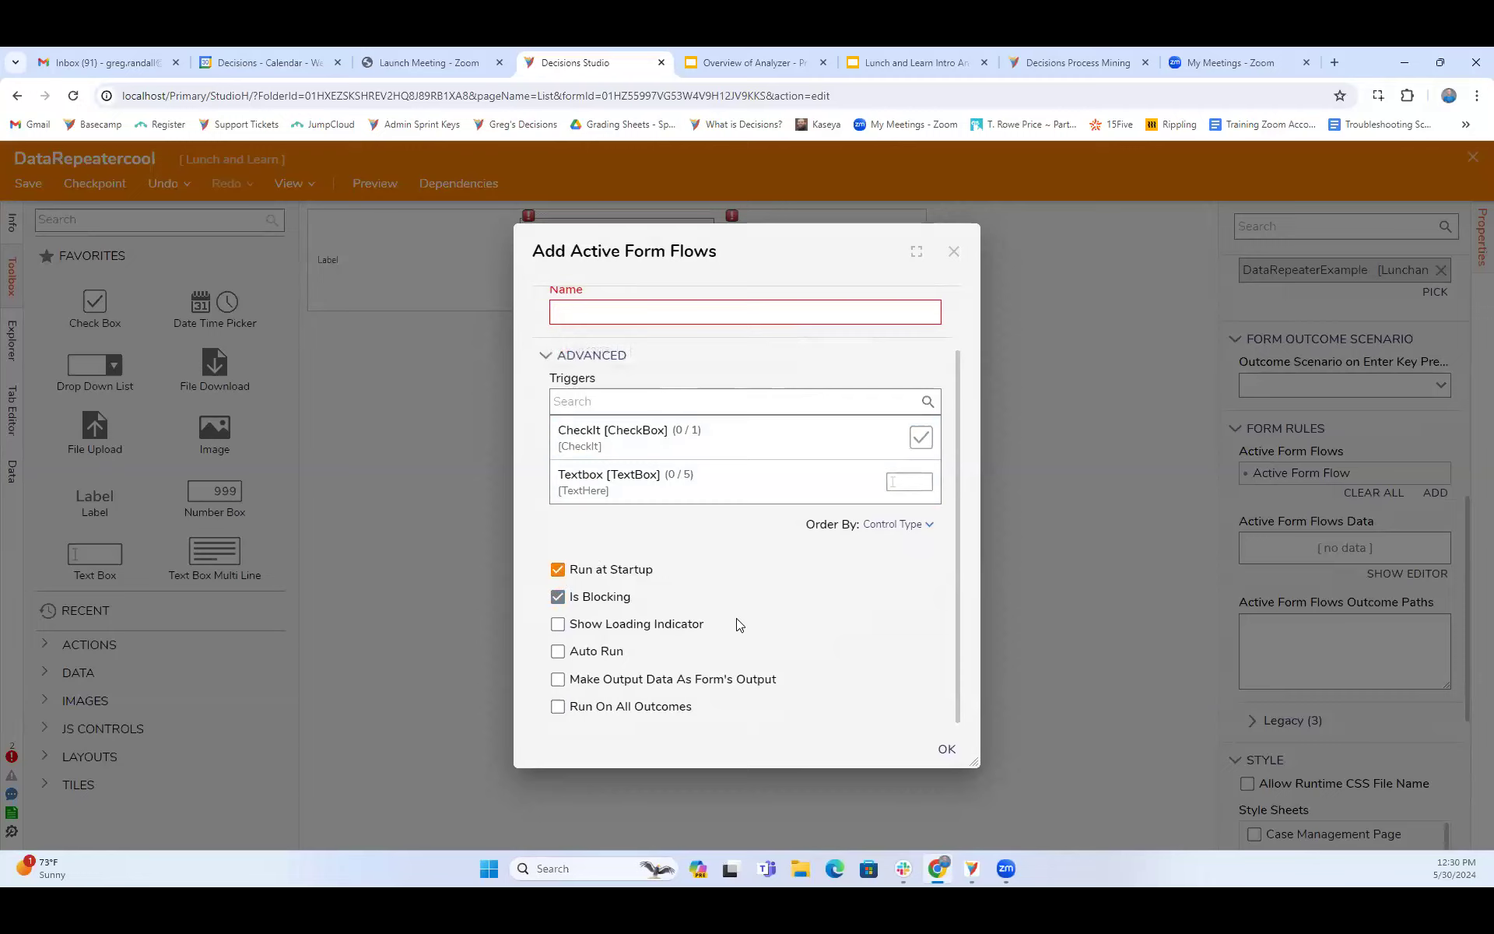
scroll(730, 618, up, 1)
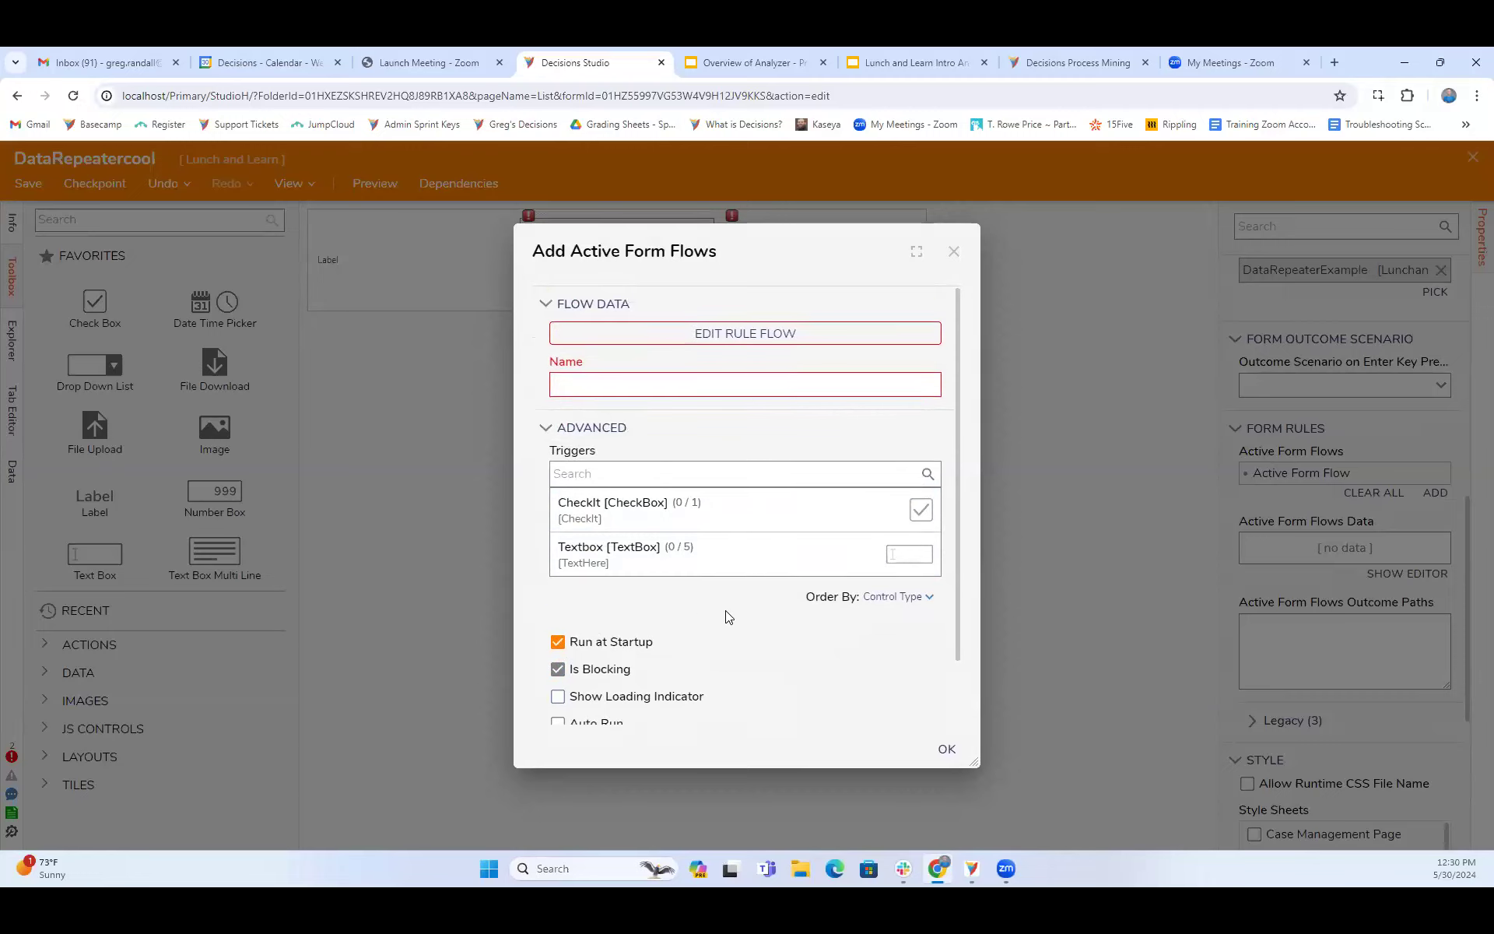
click(645, 393)
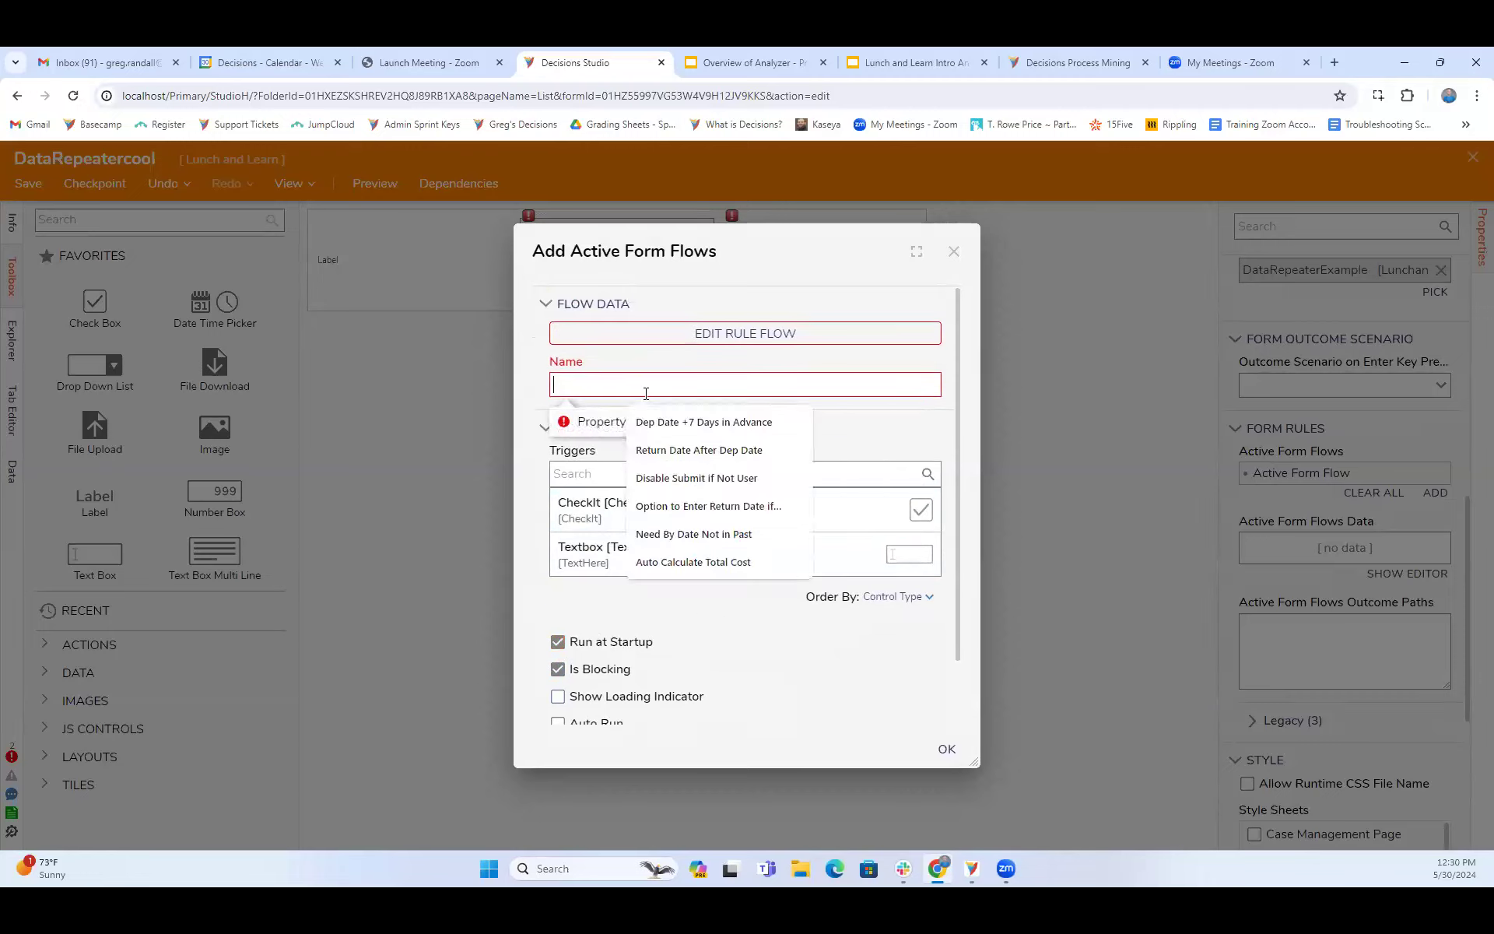
text(Carter)
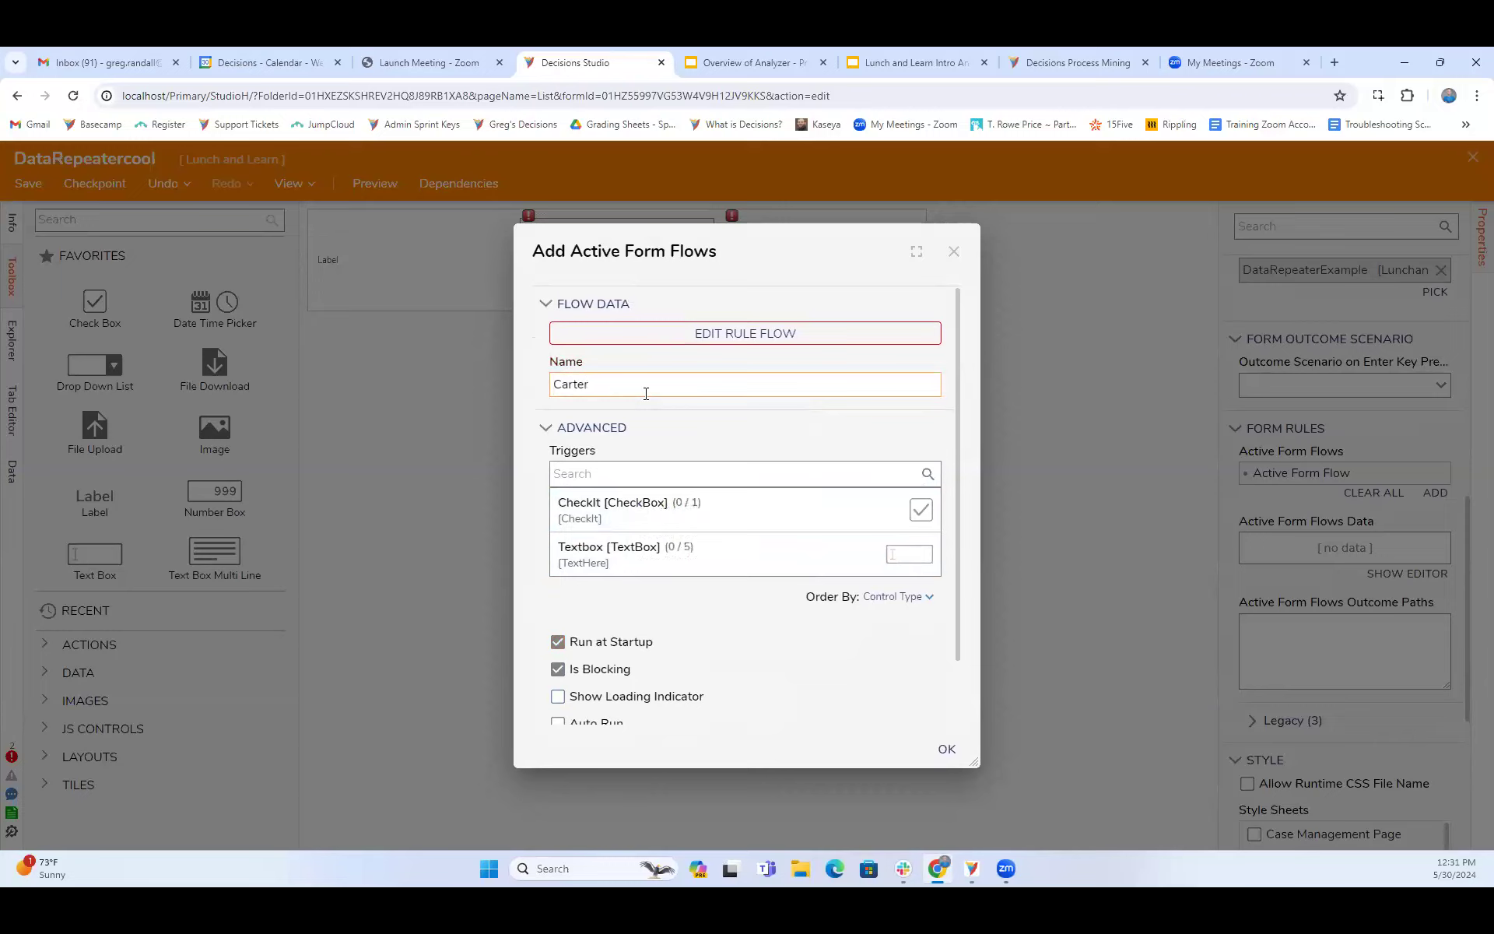
text(Example)
- Move the end step farther right in the CarterExample rule flow and close the flow designer
click(719, 333)
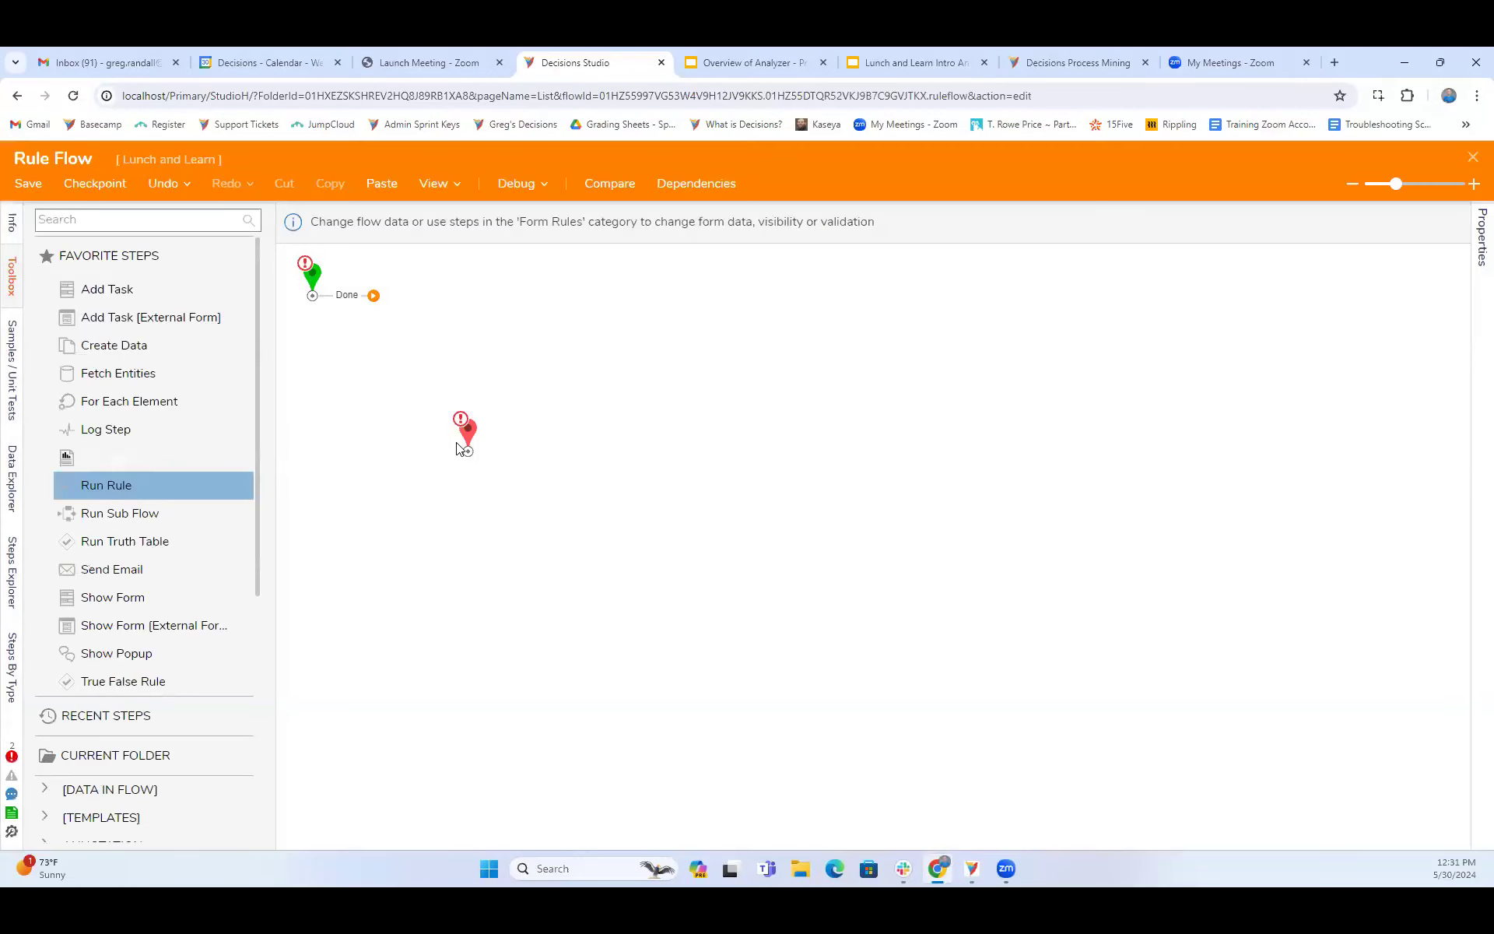
drag(469, 428, 657, 430)
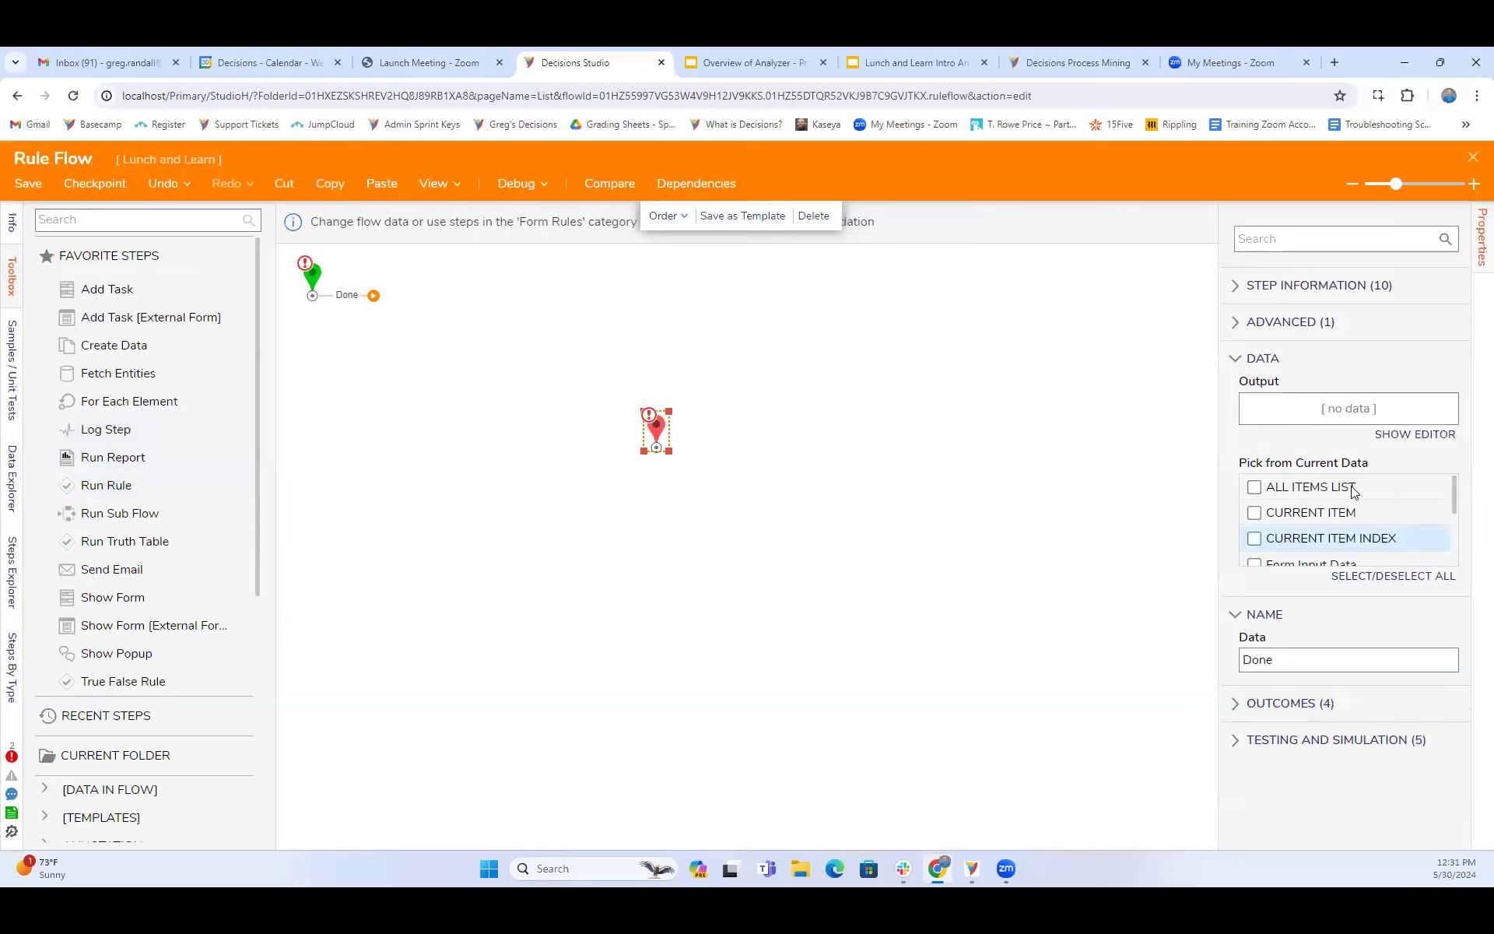
click(1470, 162)
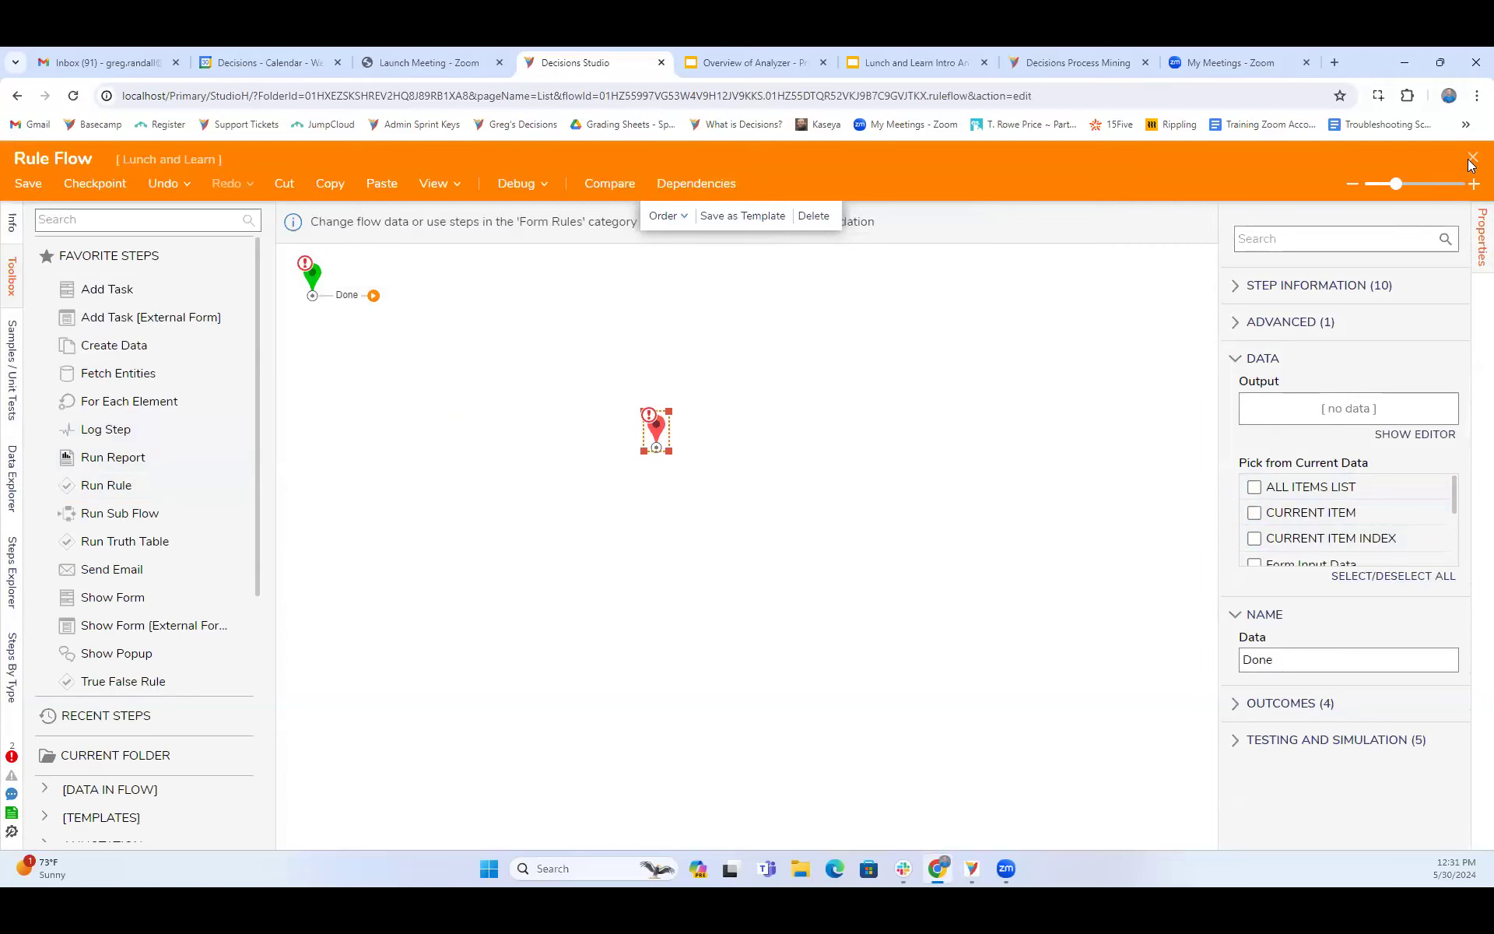
click(979, 585)
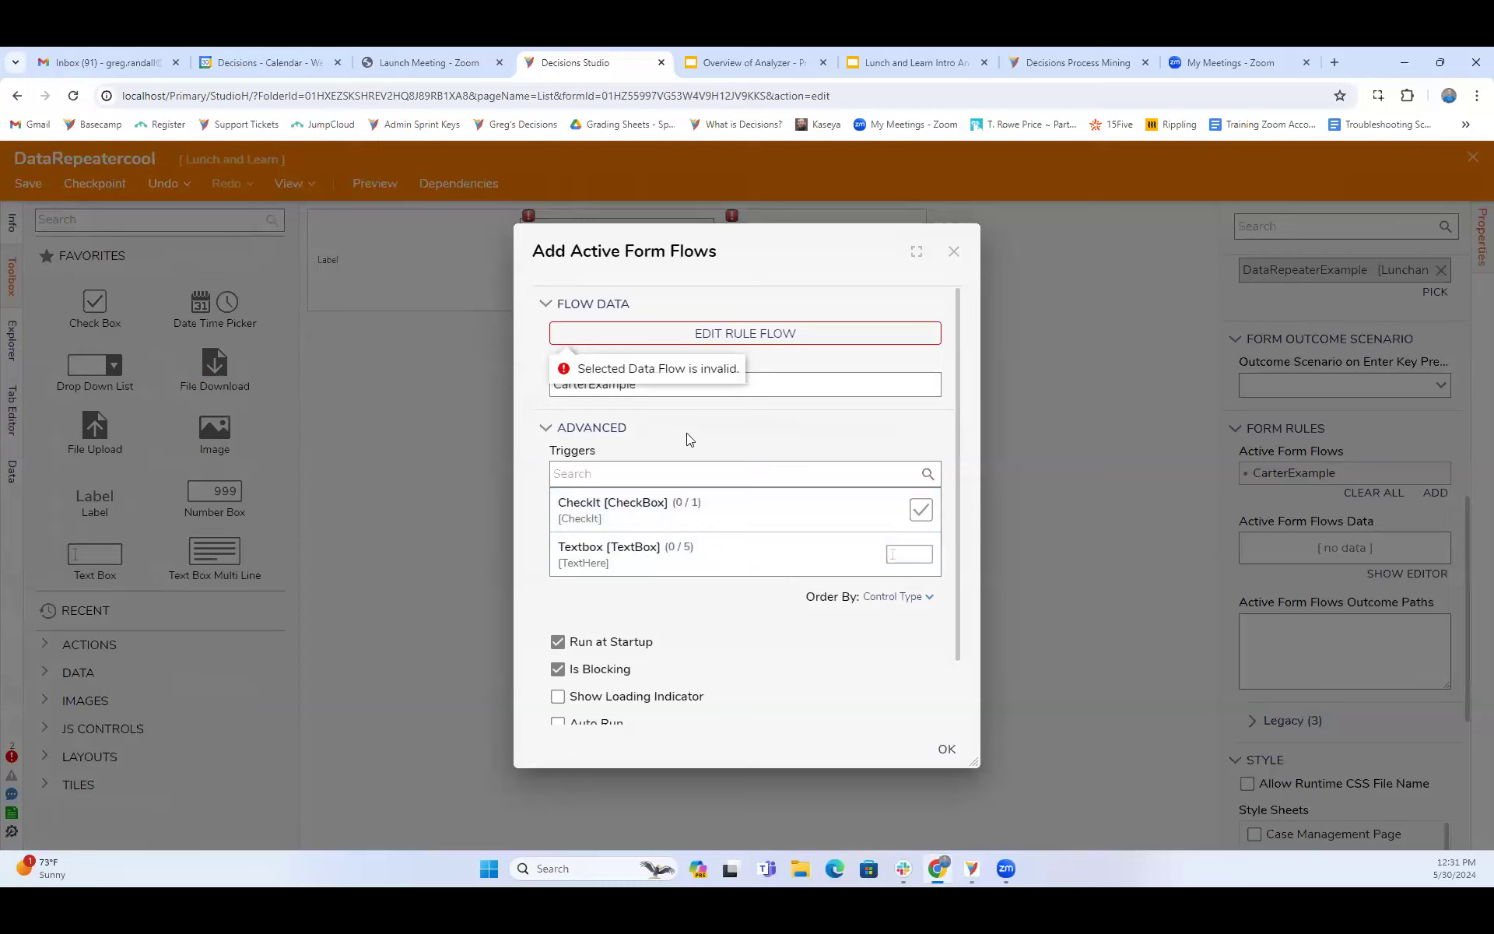
- Reopen the CarterExample rule flow for editing
scroll(732, 539, down, 2)
scroll(766, 592, up, 2)
click(806, 335)
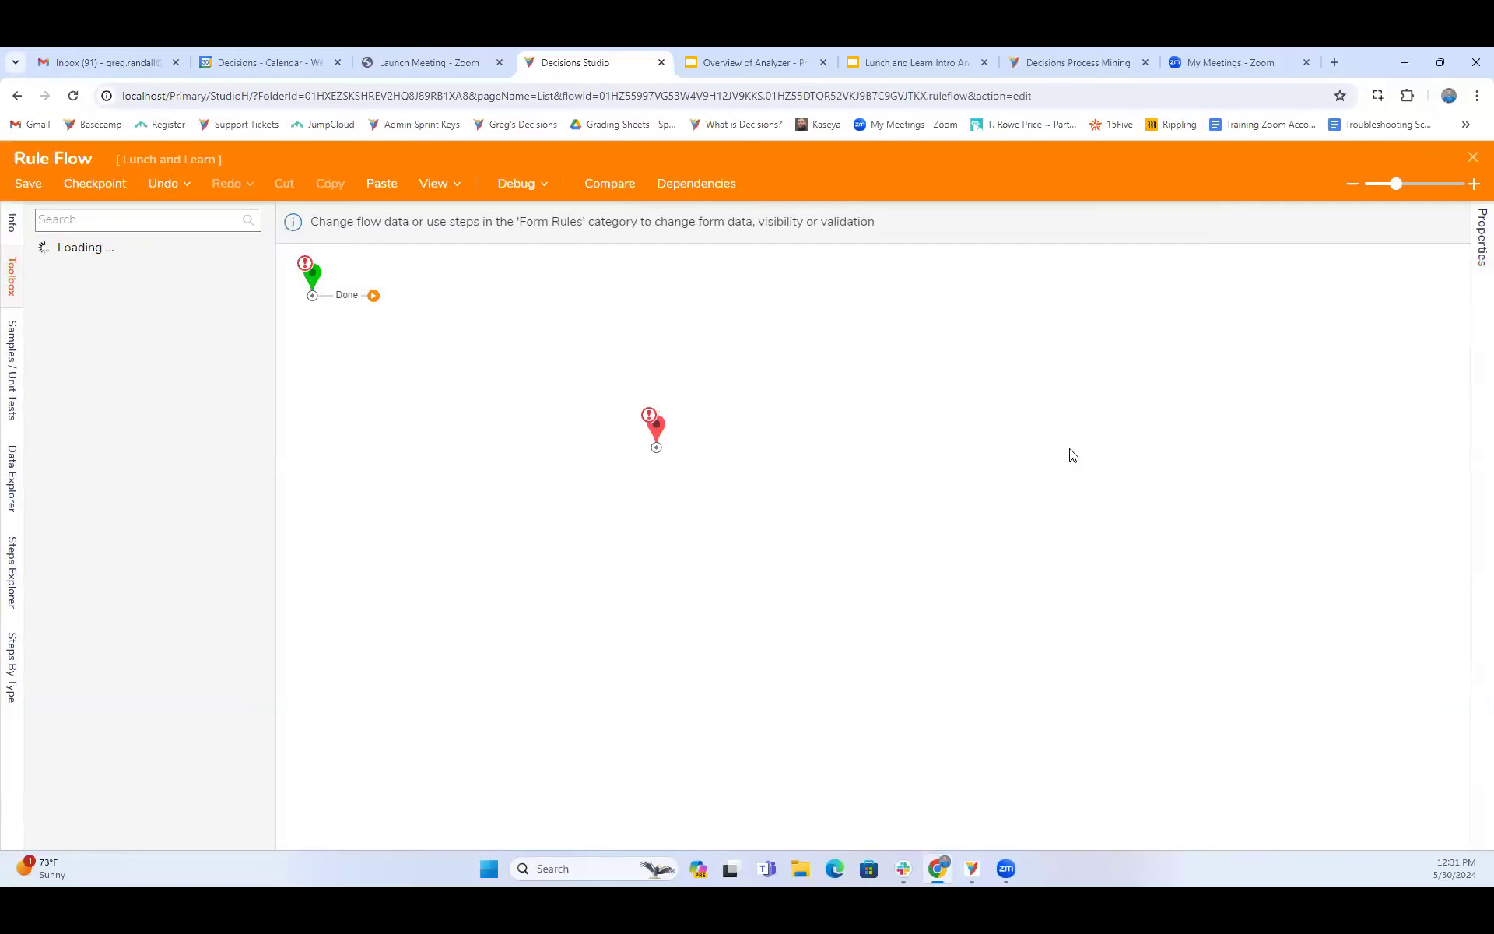
click(376, 302)
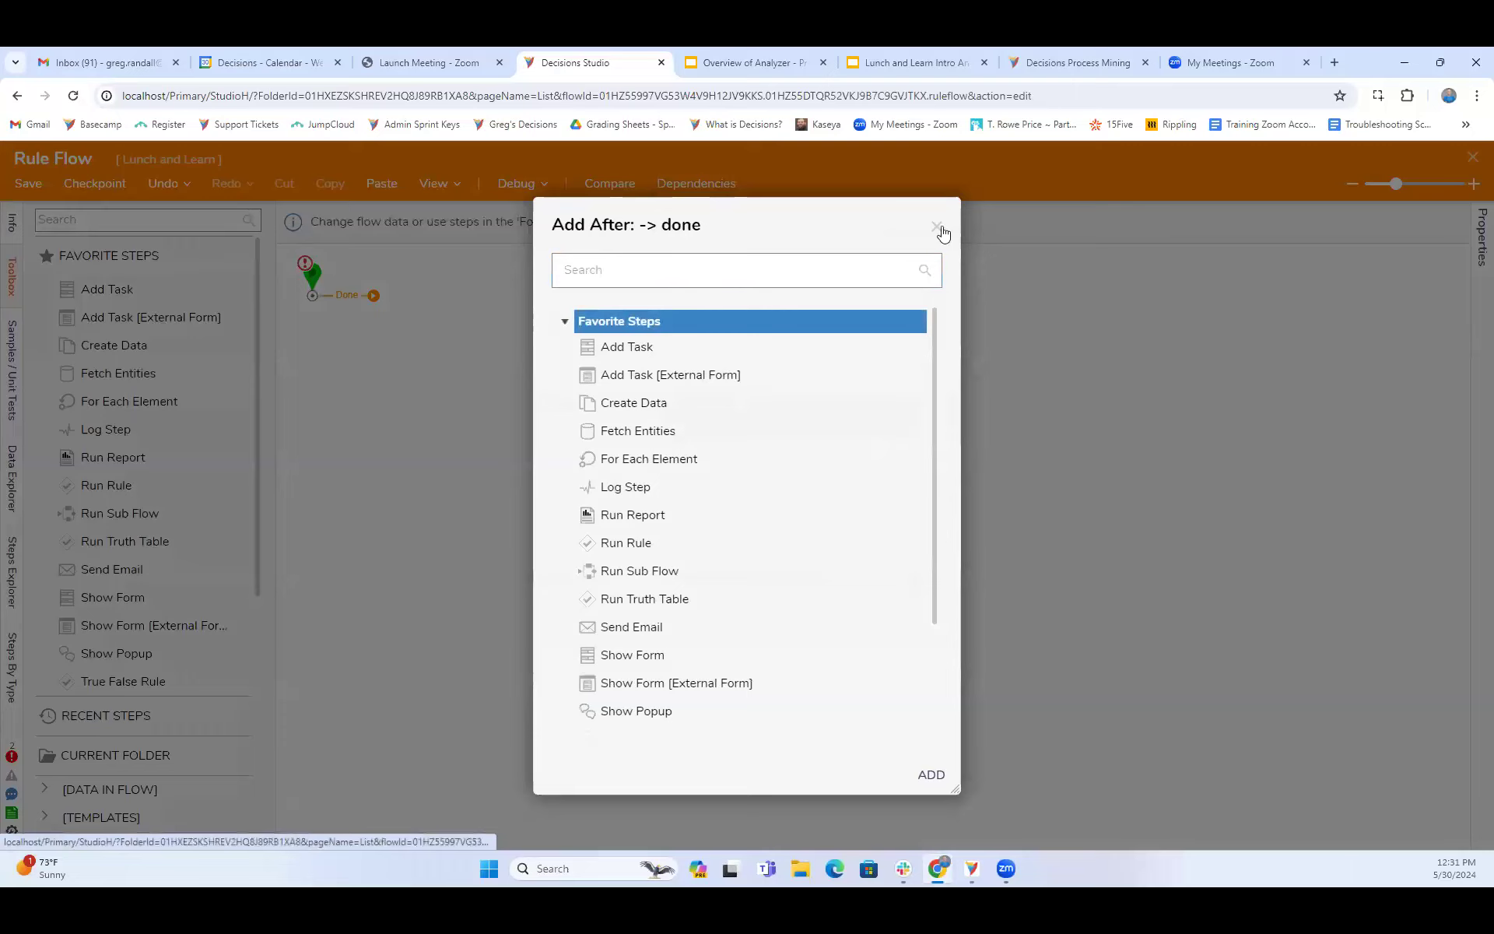
click(937, 228)
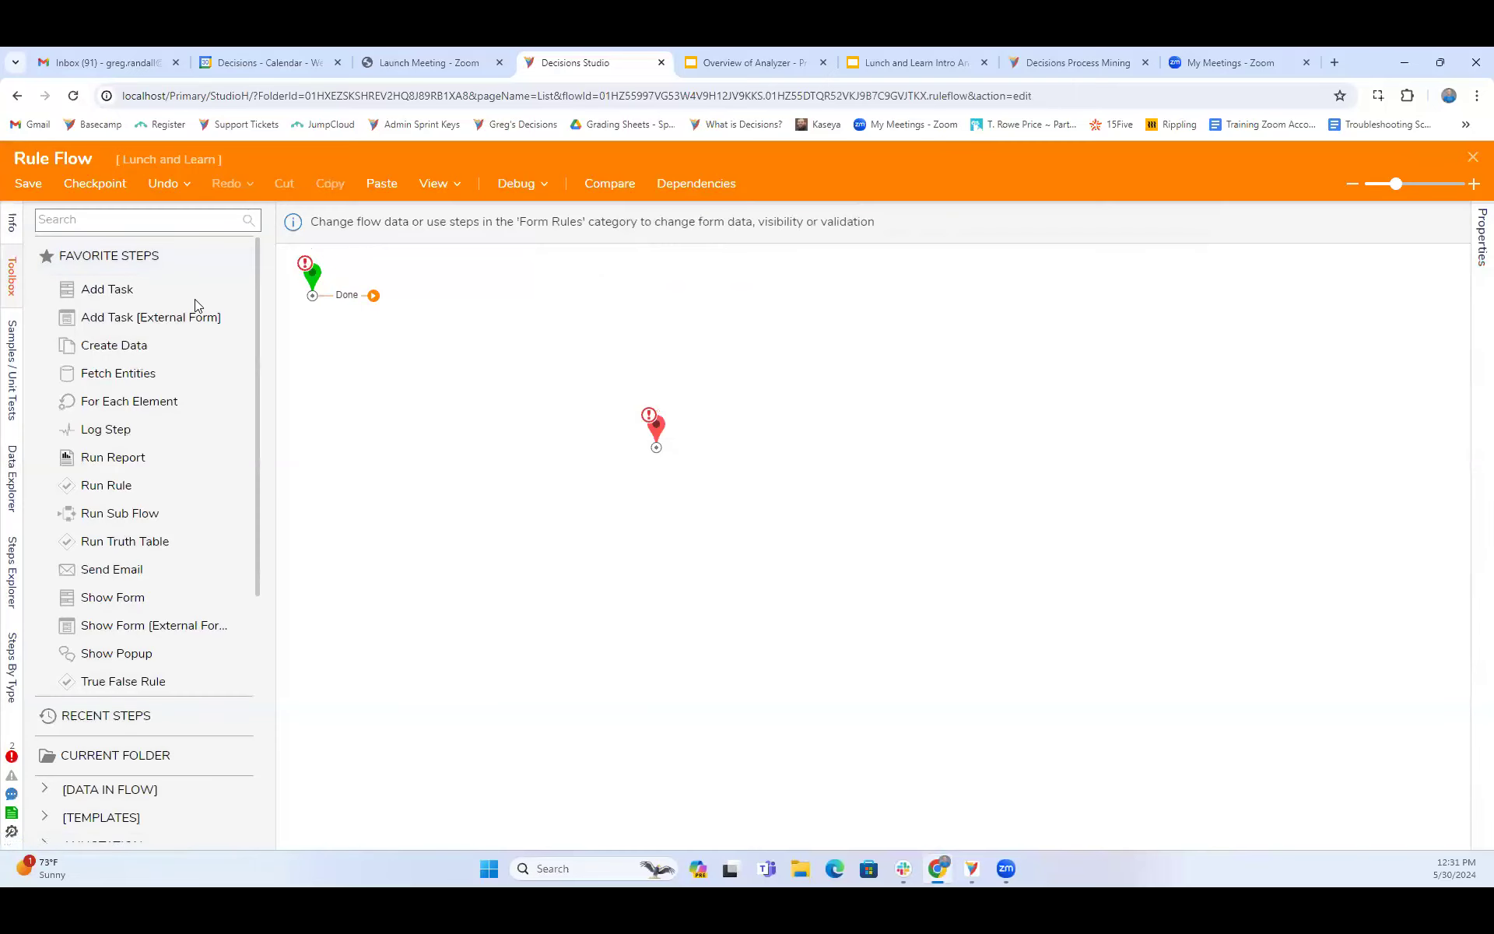
- Search the available flow steps for "string" and look through the string comparison steps
click(94, 221)
text(string)
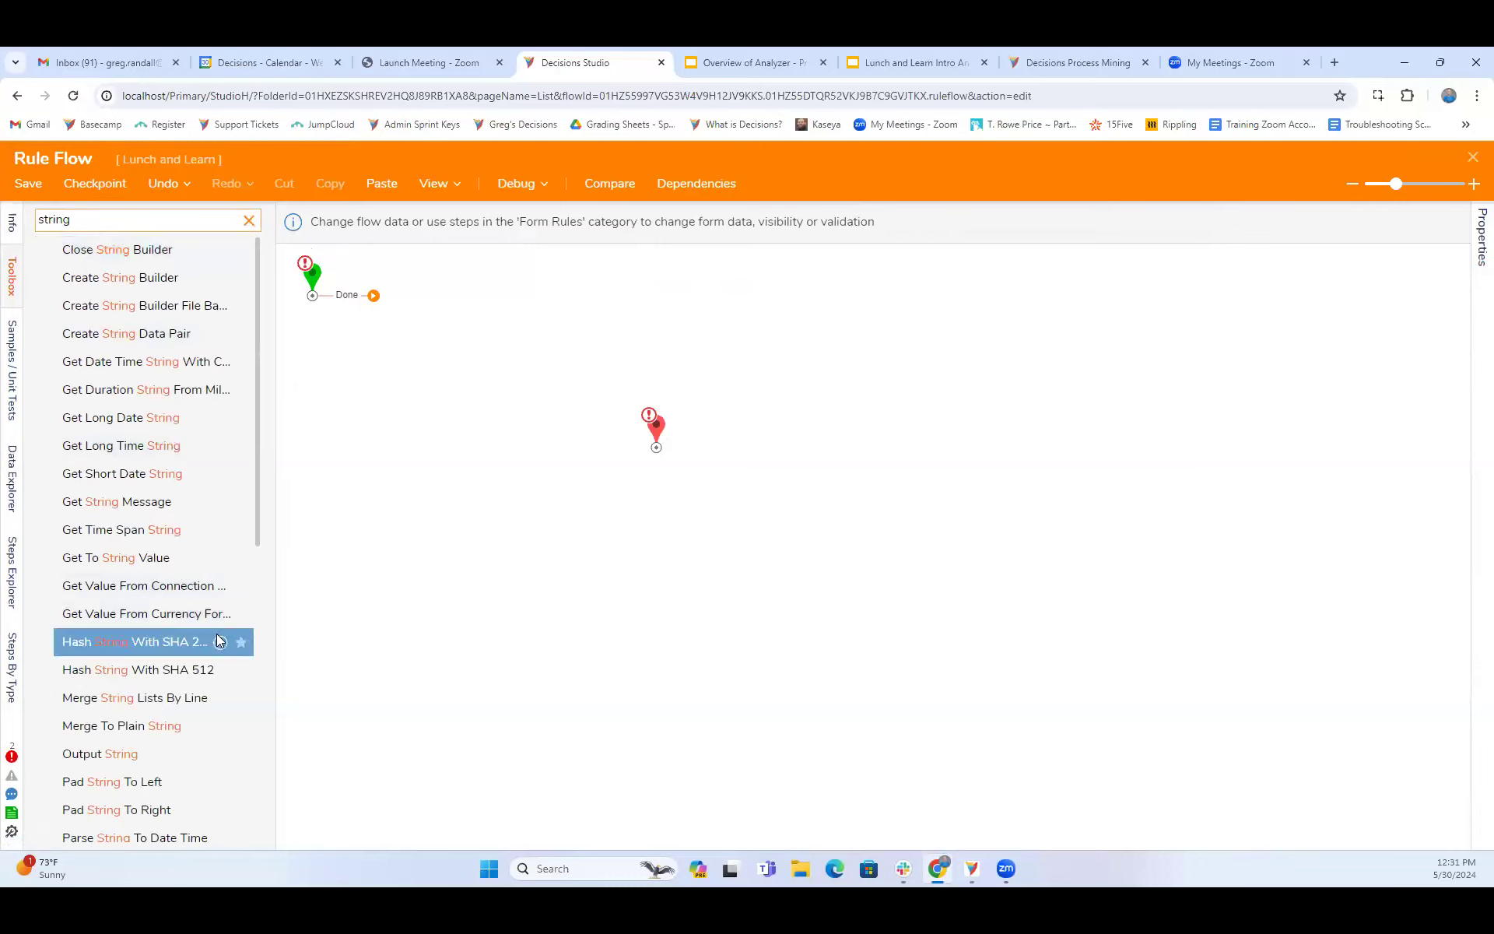
scroll(163, 461, down, 5)
scroll(171, 579, down, 2)
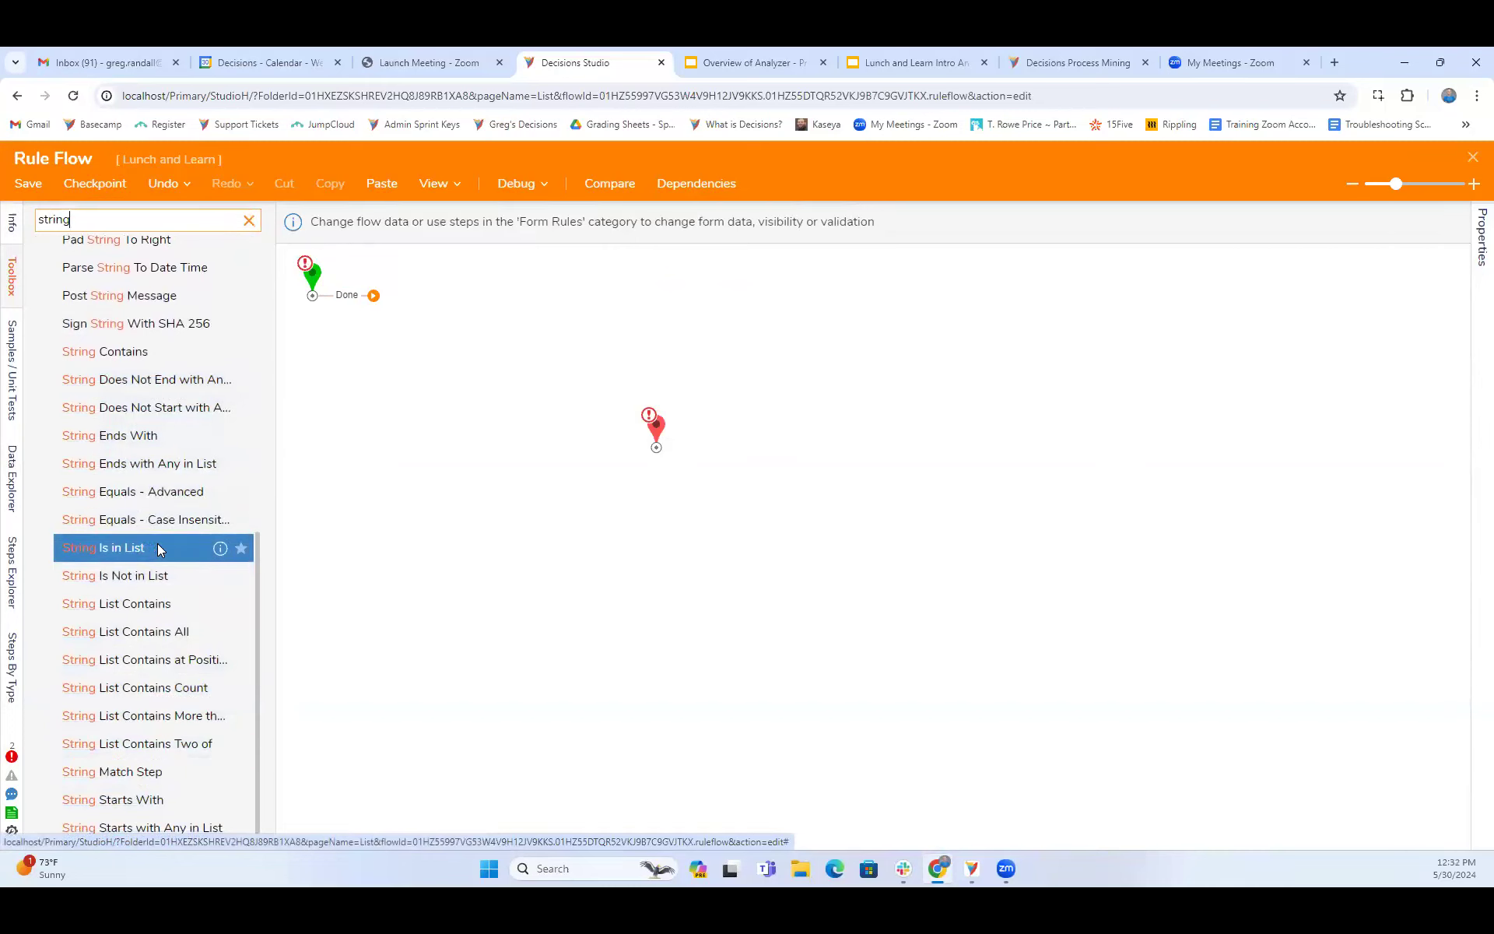
scroll(480, 363, up, 3)
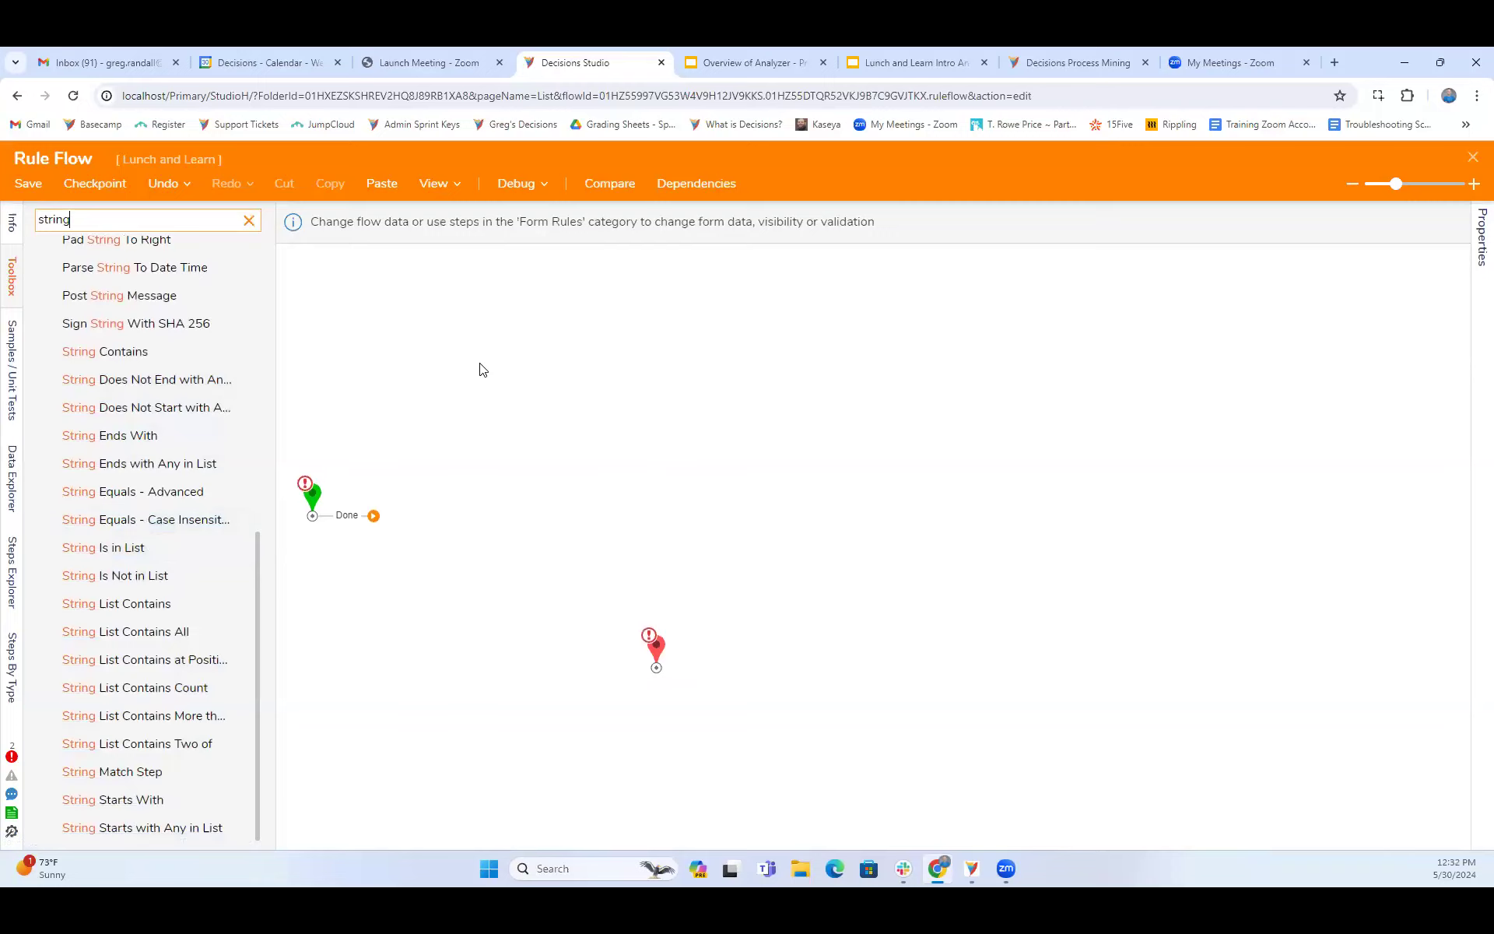
- Search the available flow steps for "show" and place a Show Control step on the canvas above the end step
drag(127, 218, 38, 219)
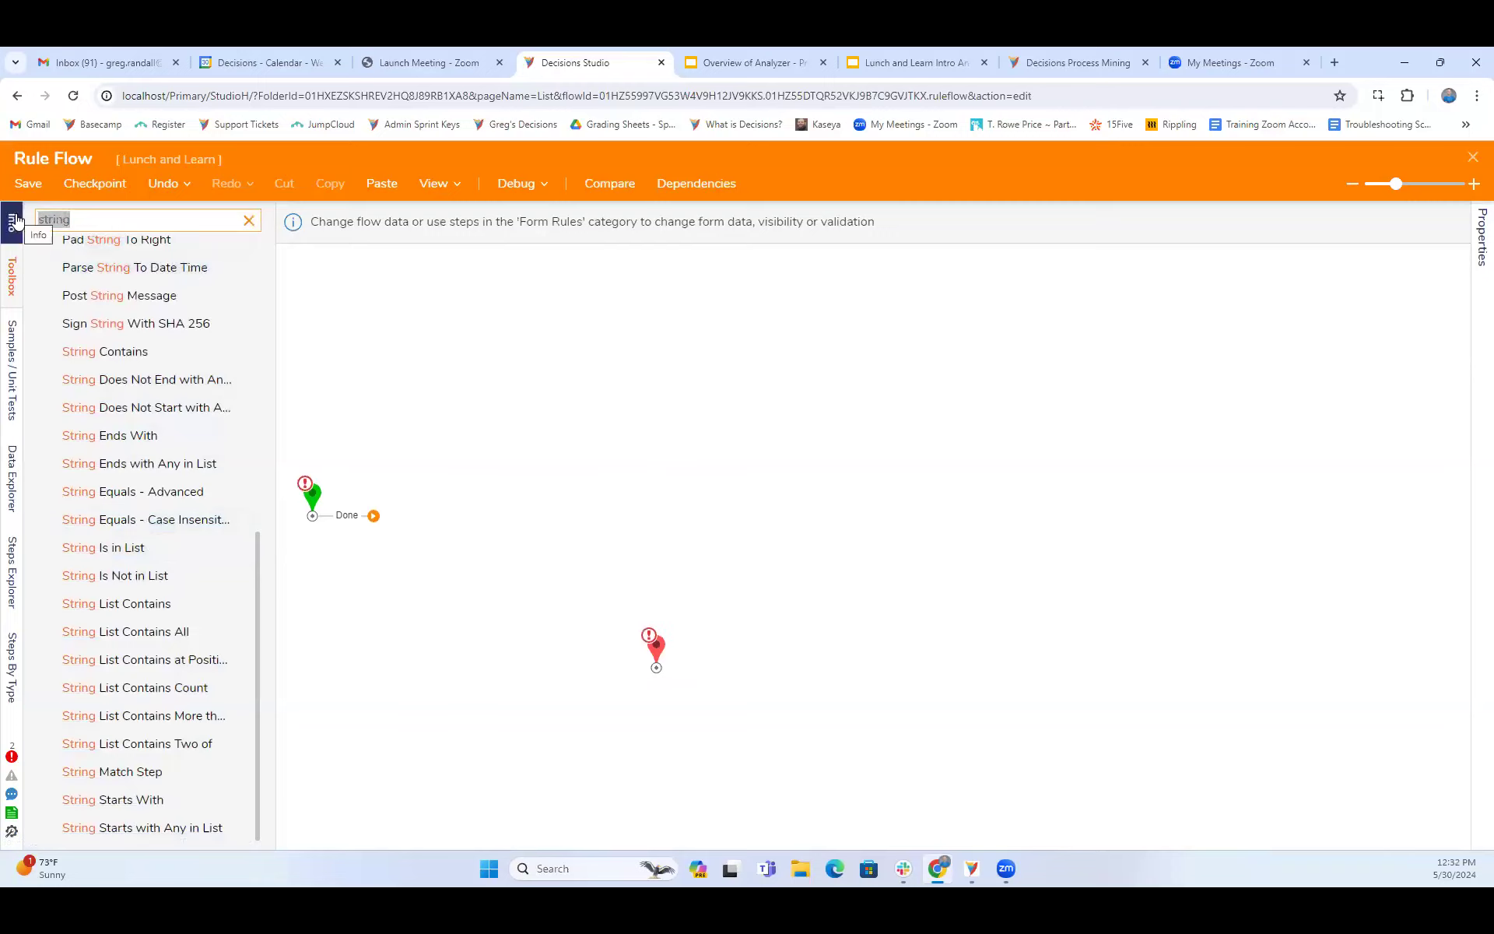
text(cond)
key(BackSpace)
key(BackSpace)
key(BackSpace)
key(BackSpace)
text(show)
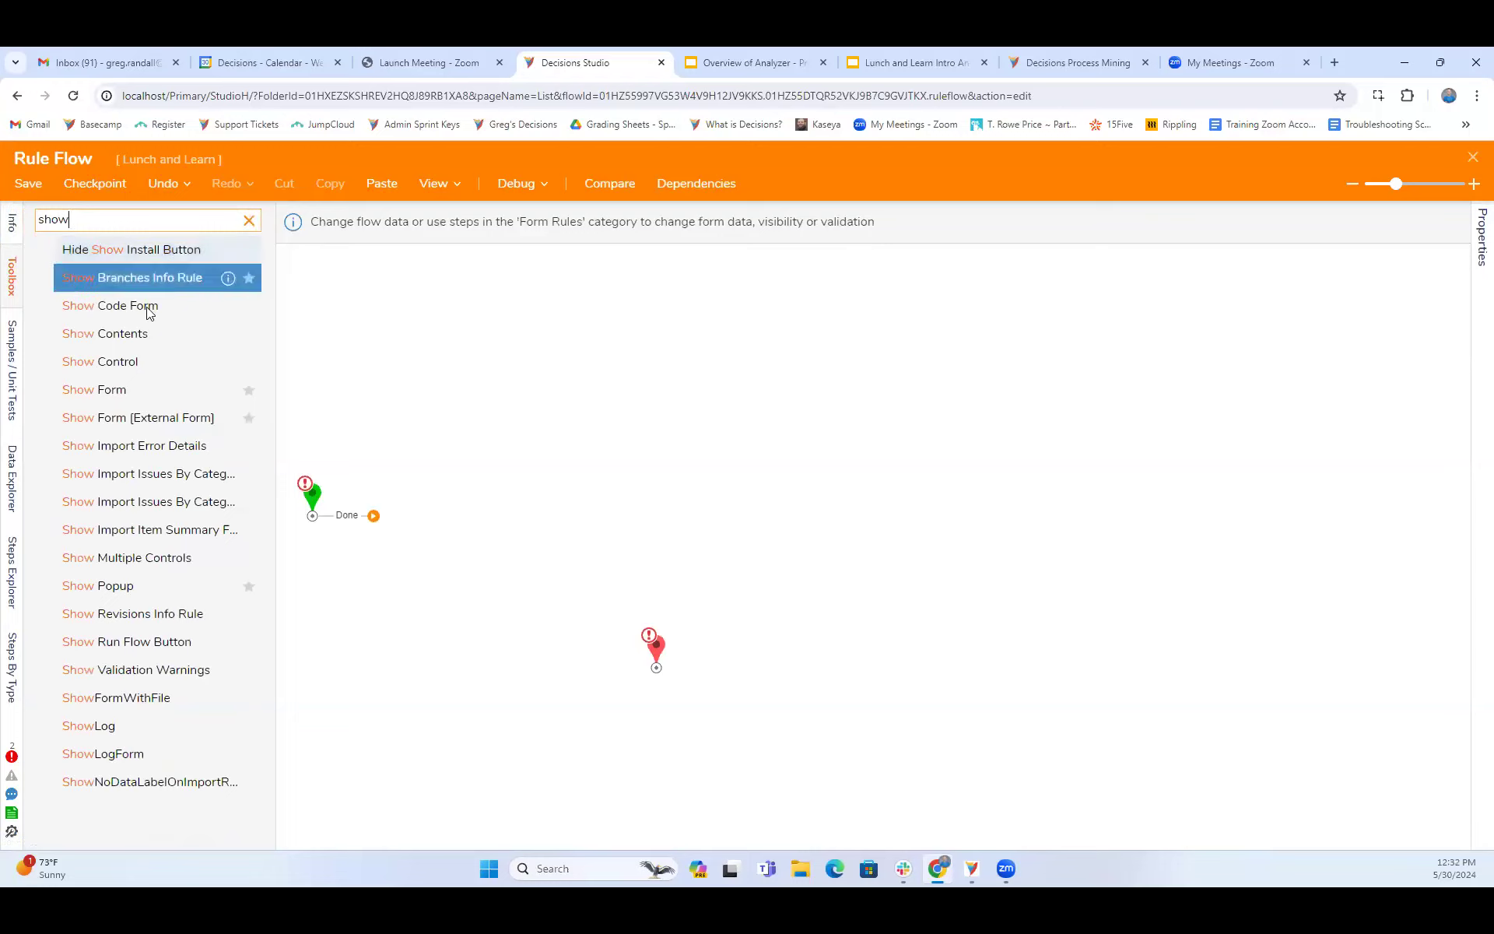
drag(151, 363, 846, 439)
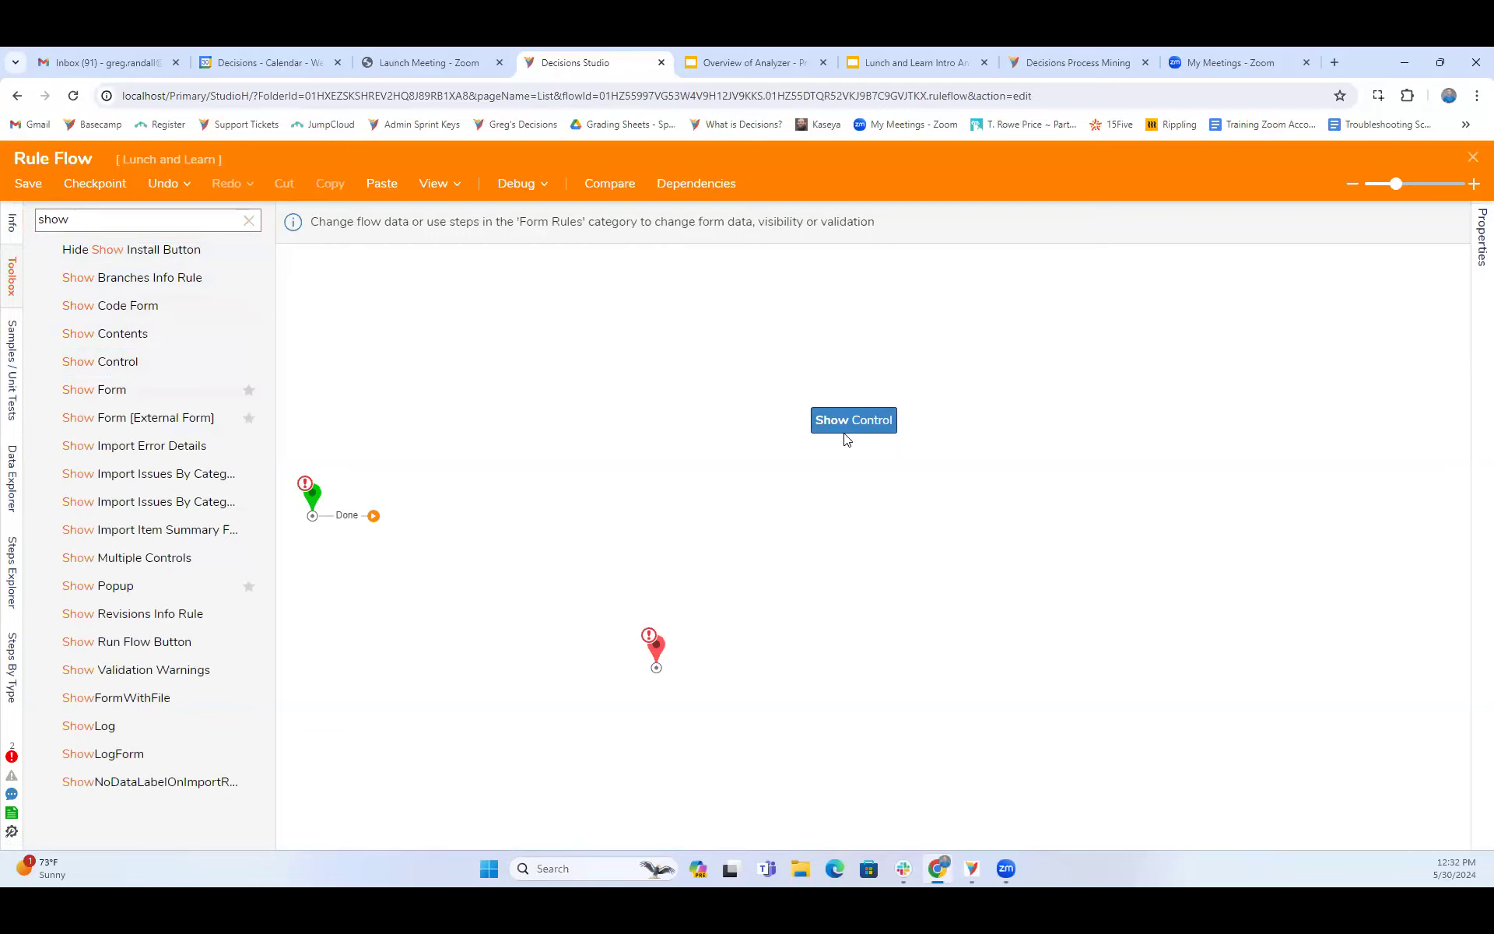
drag(847, 439, 846, 438)
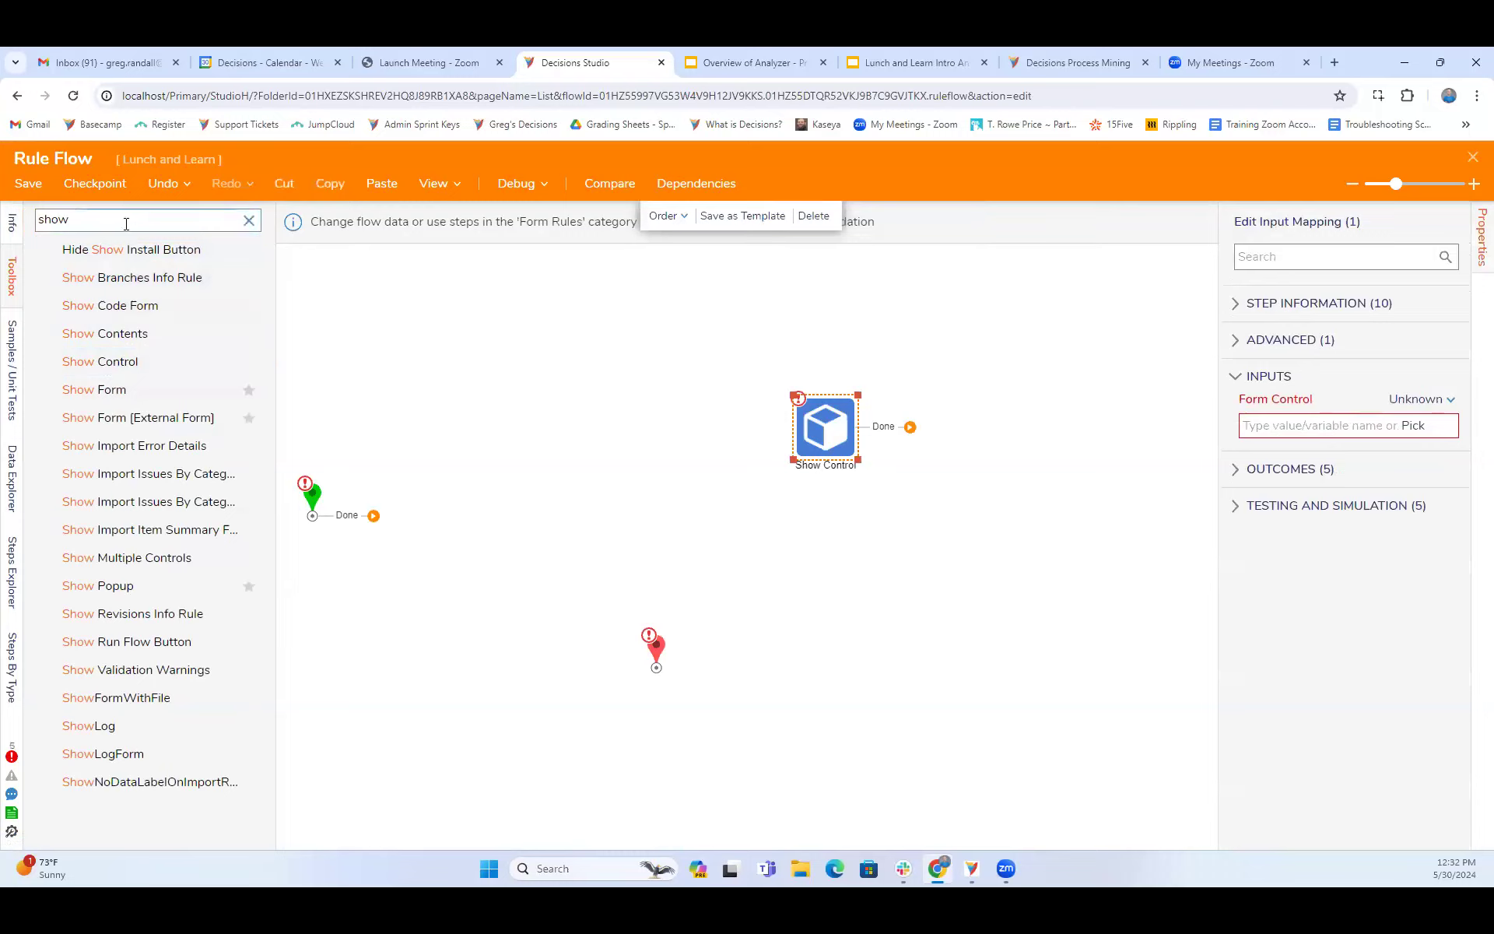
- Search the available flow steps for "if string", "string empty", "is string" and "string", and look through the string steps
drag(126, 223, 4, 222)
text(ifstring)
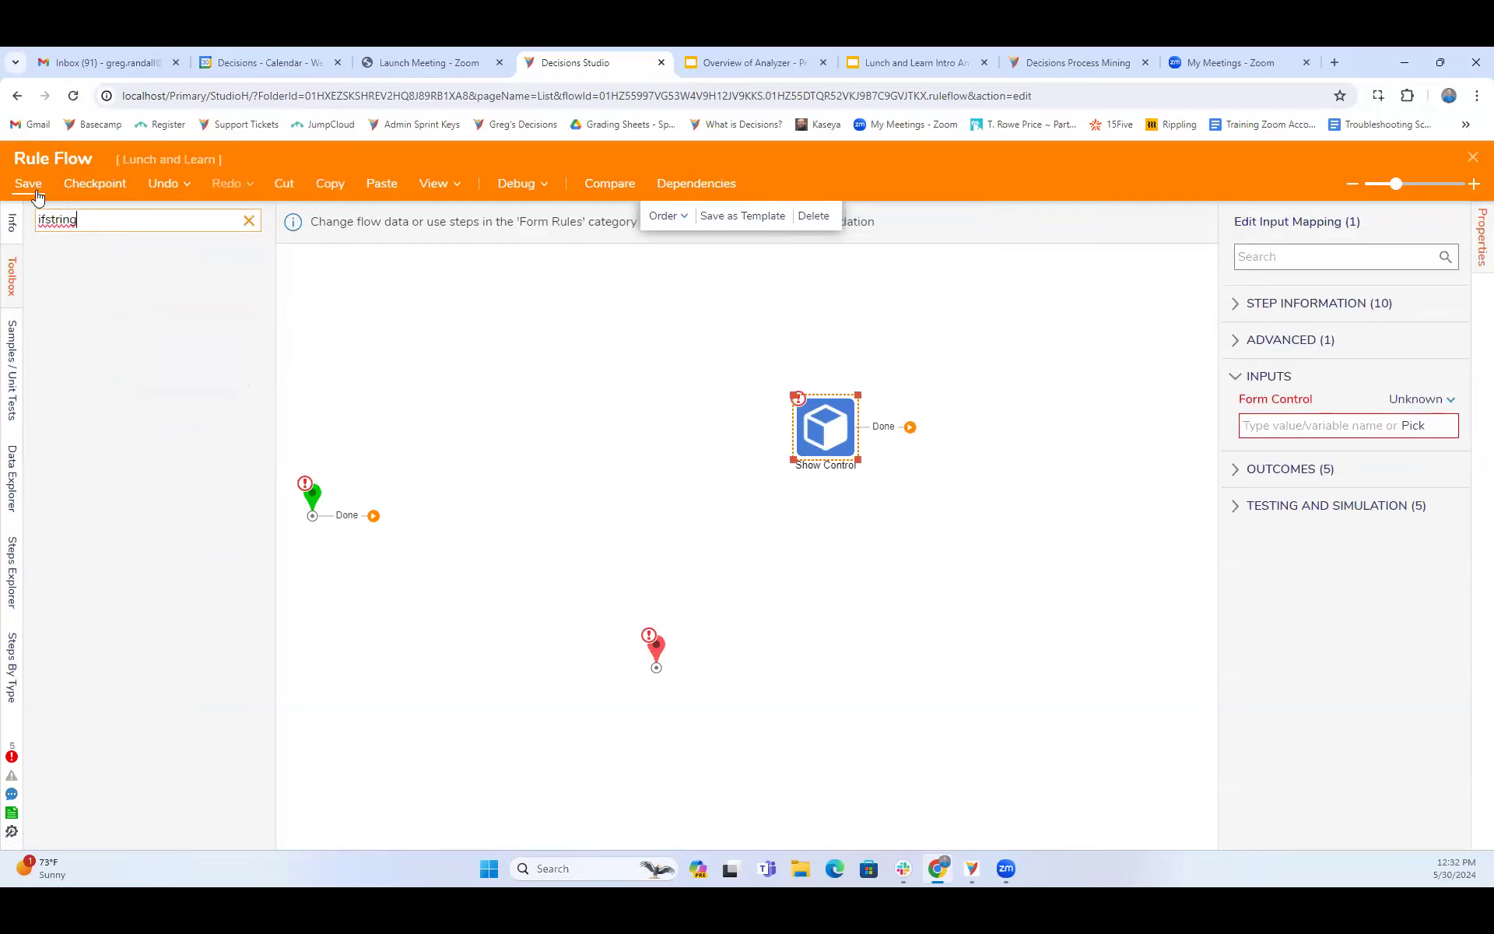
key(ctrl+a)
text(if string)
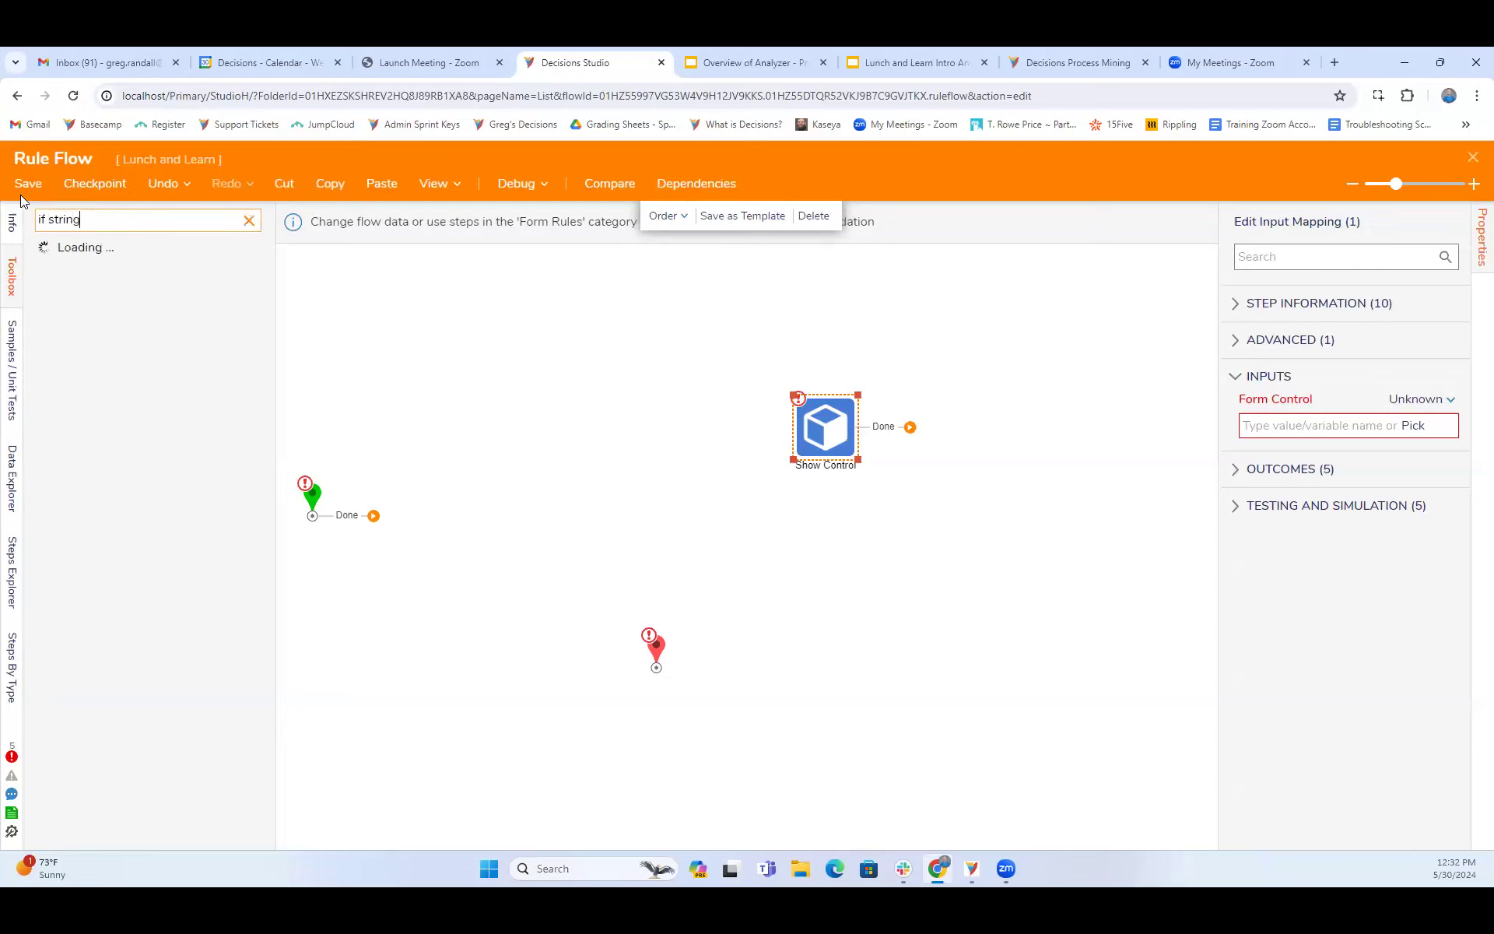
key(BackSpace)
key(BackSpace)
key(BackSpace)
key(BackSpace)
key(BackSpace)
key(BackSpace)
key(BackSpace)
key(BackSpace)
key(BackSpace)
text(string empty)
key(BackSpace)
key(BackSpace)
key(BackSpace)
key(BackSpace)
key(BackSpace)
key(BackSpace)
key(BackSpace)
key(BackSpace)
key(BackSpace)
key(BackSpace)
key(BackSpace)
text(is string)
key(BackSpace)
key(BackSpace)
key(BackSpace)
key(BackSpace)
key(BackSpace)
key(BackSpace)
key(BackSpace)
key(BackSpace)
key(BackSpace)
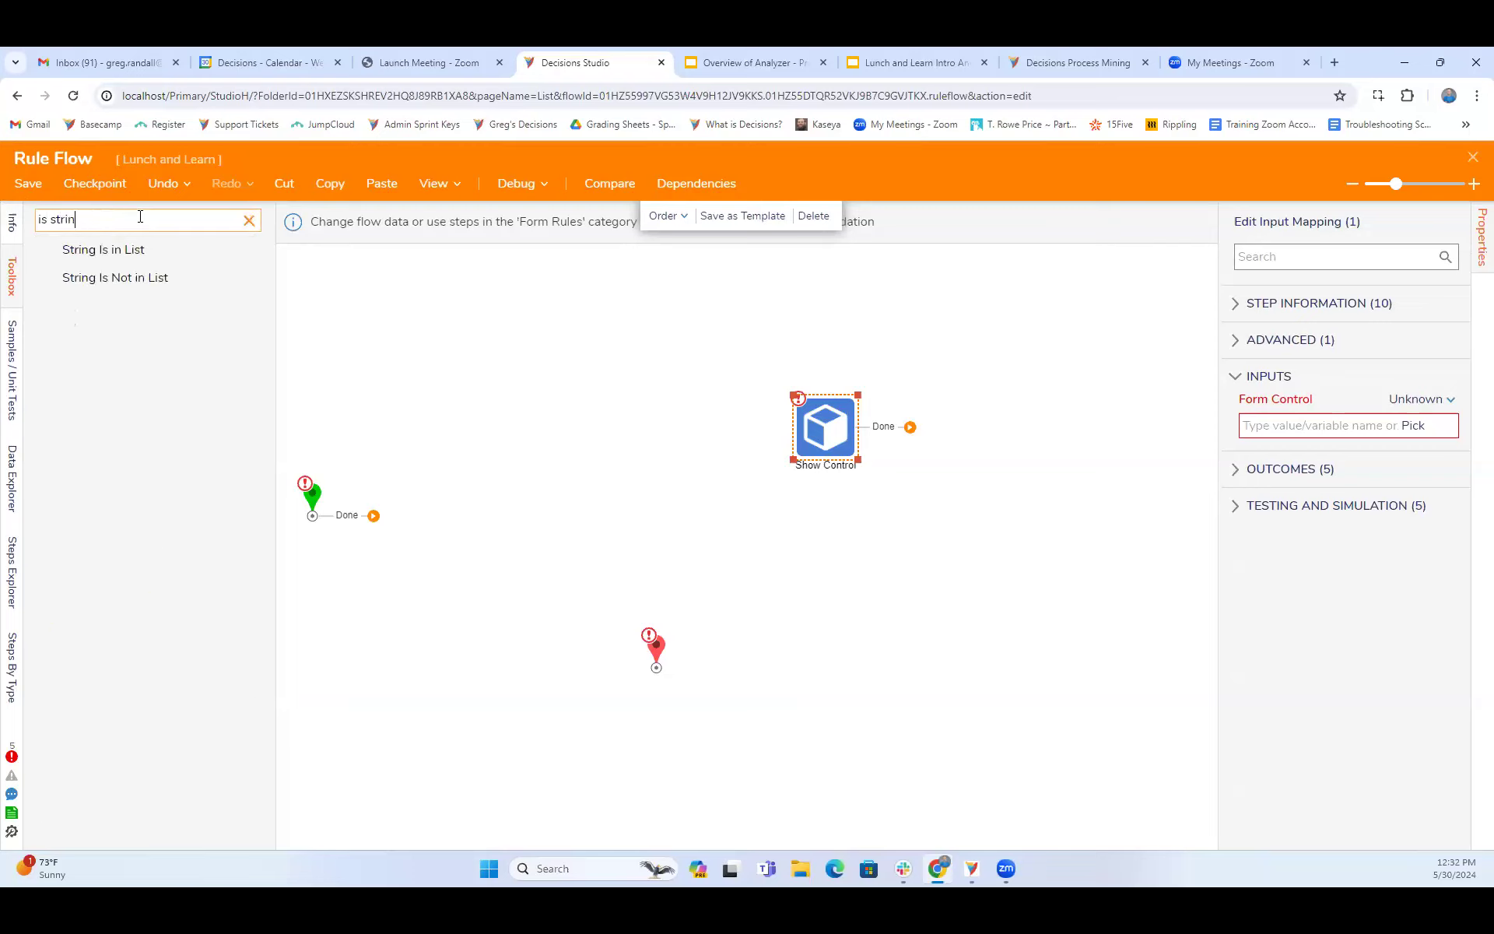
text(string)
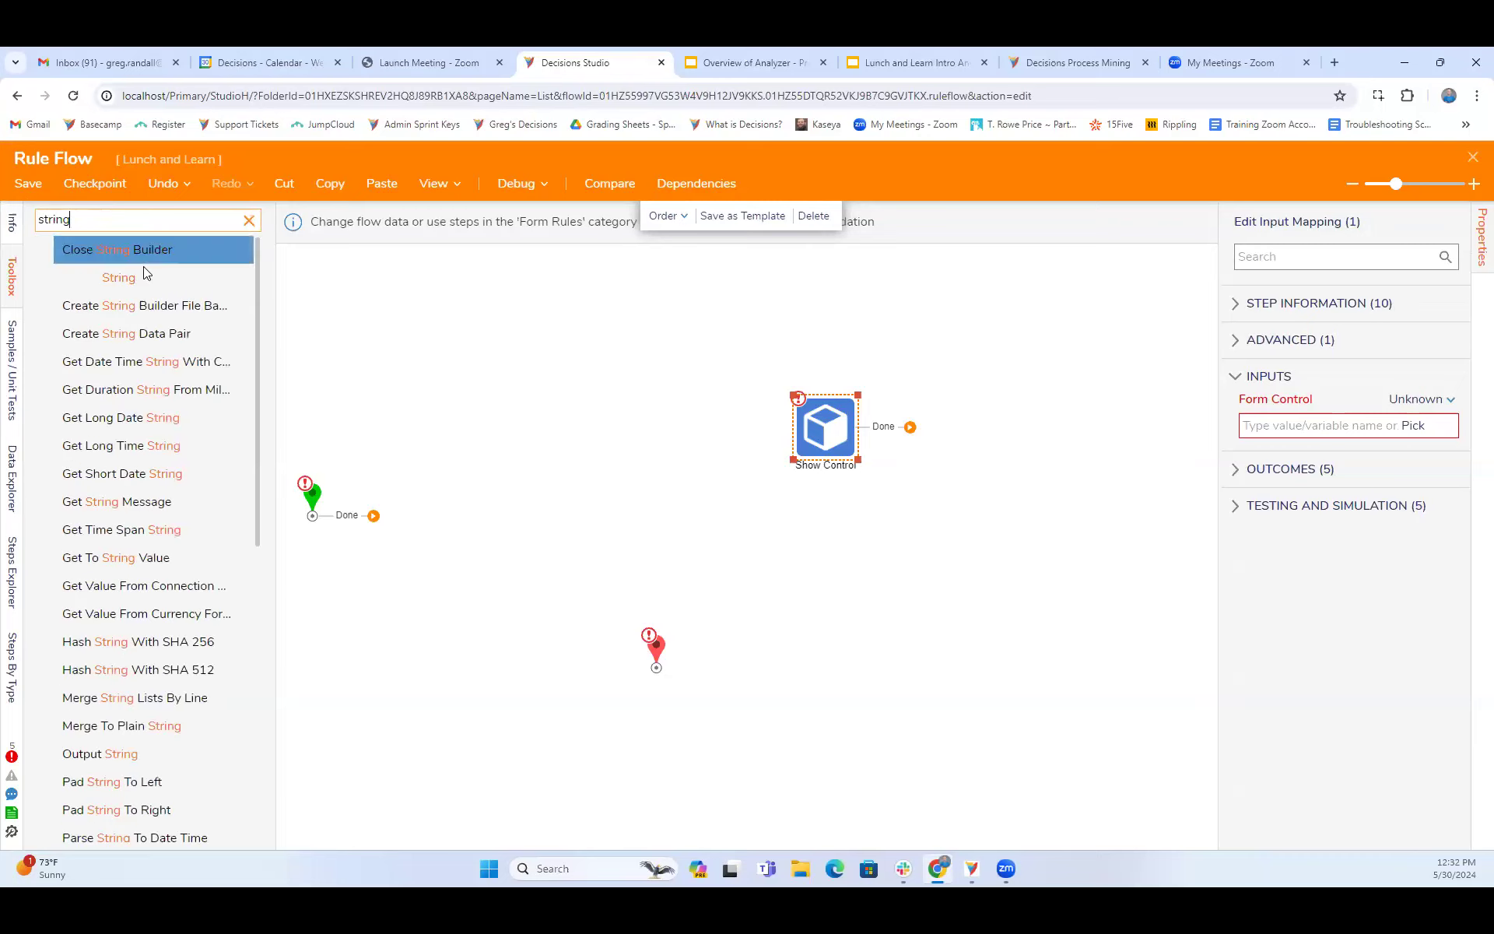
scroll(155, 501, down, 6)
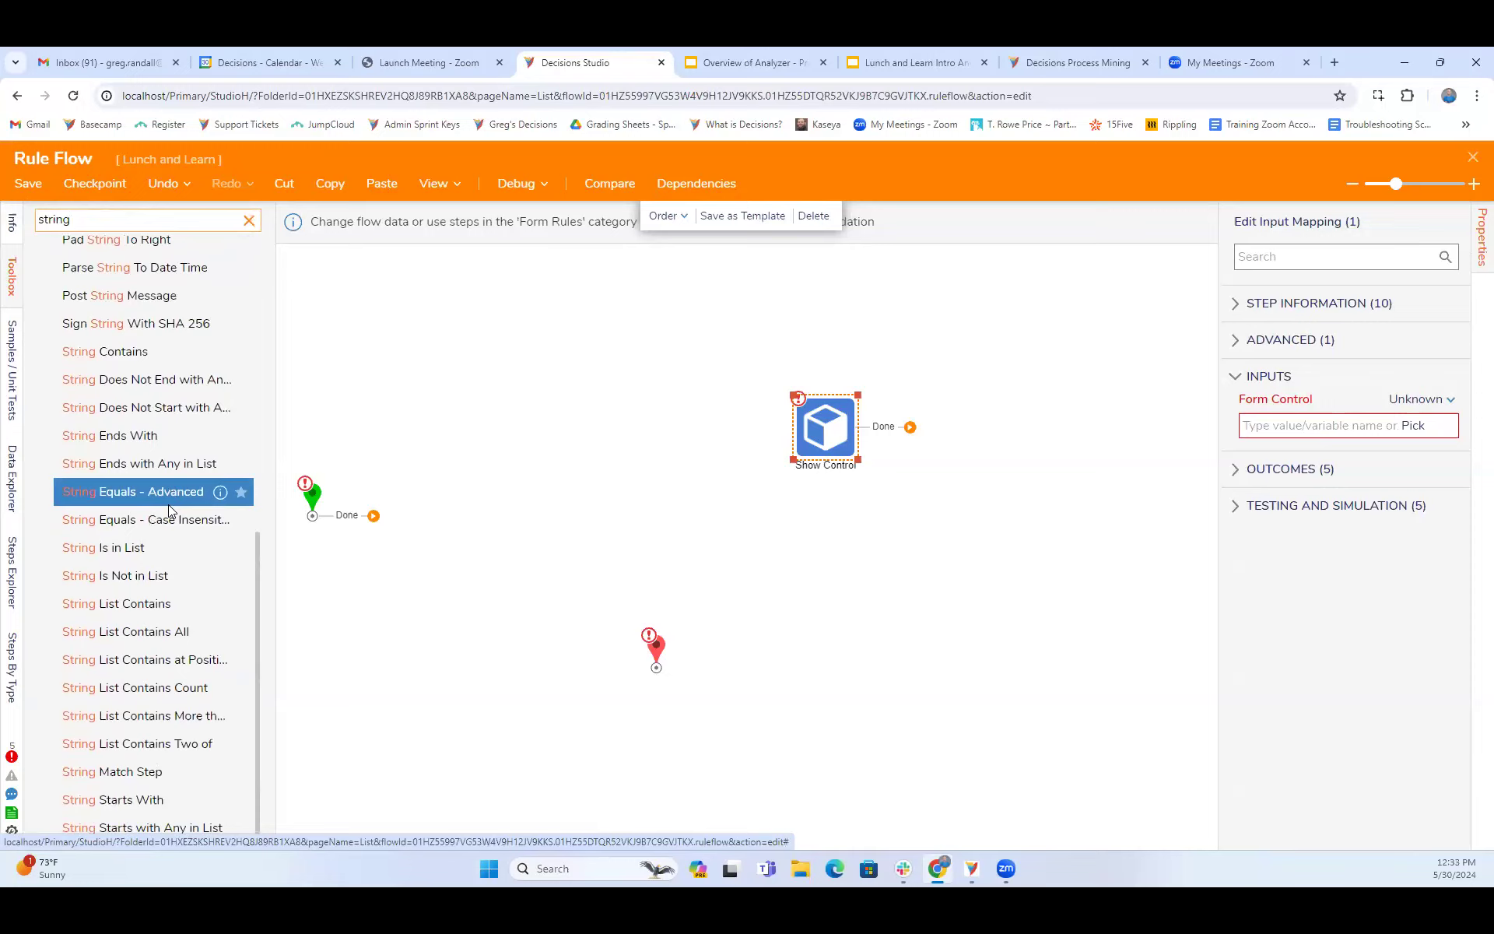
- Search the flow steps for "is empty", place an Is Empty step above the start step and connect the start step to it
drag(87, 219, 7, 213)
text(is empty)
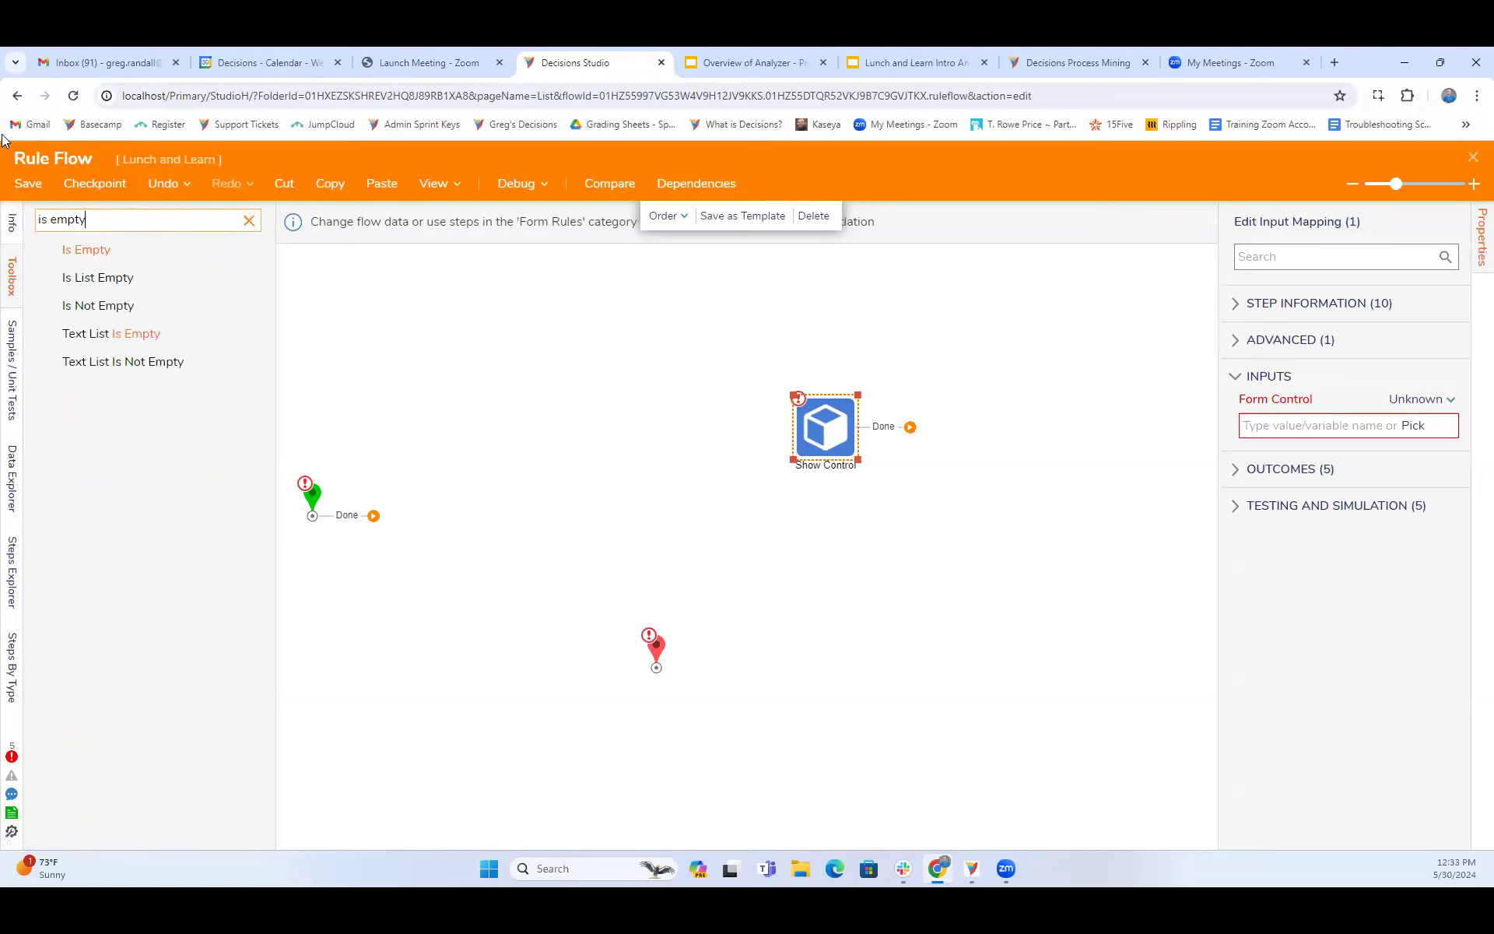
drag(107, 250, 486, 378)
drag(373, 515, 491, 406)
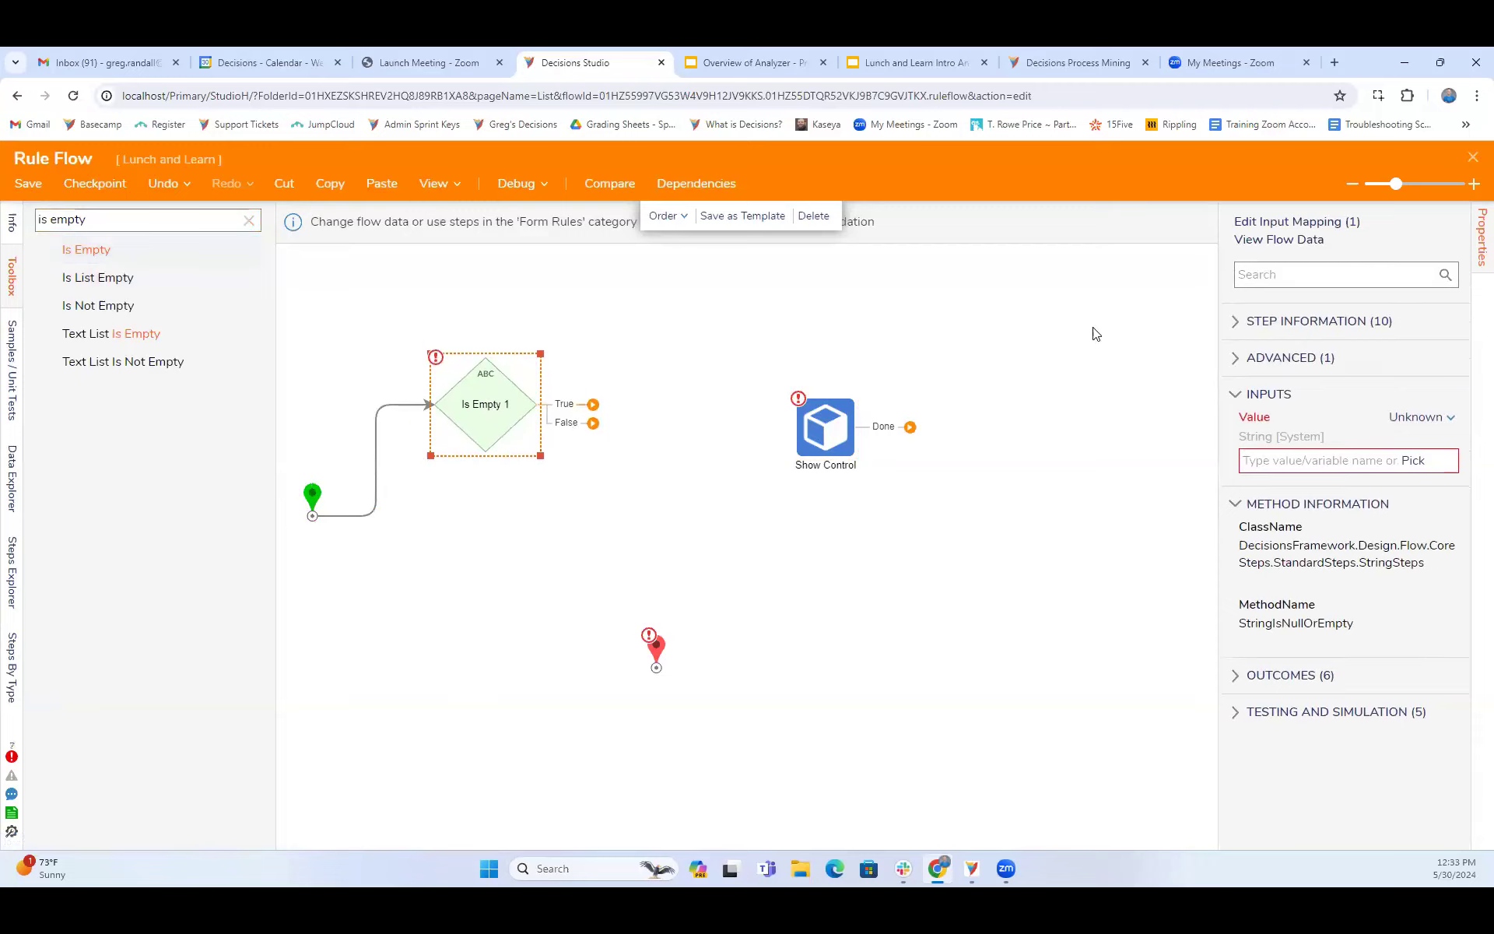
- Add a Hide Control step to the rule flow and line it up below the Show Control step, beyond the Is Empty step
drag(831, 434, 829, 433)
drag(782, 369, 837, 408)
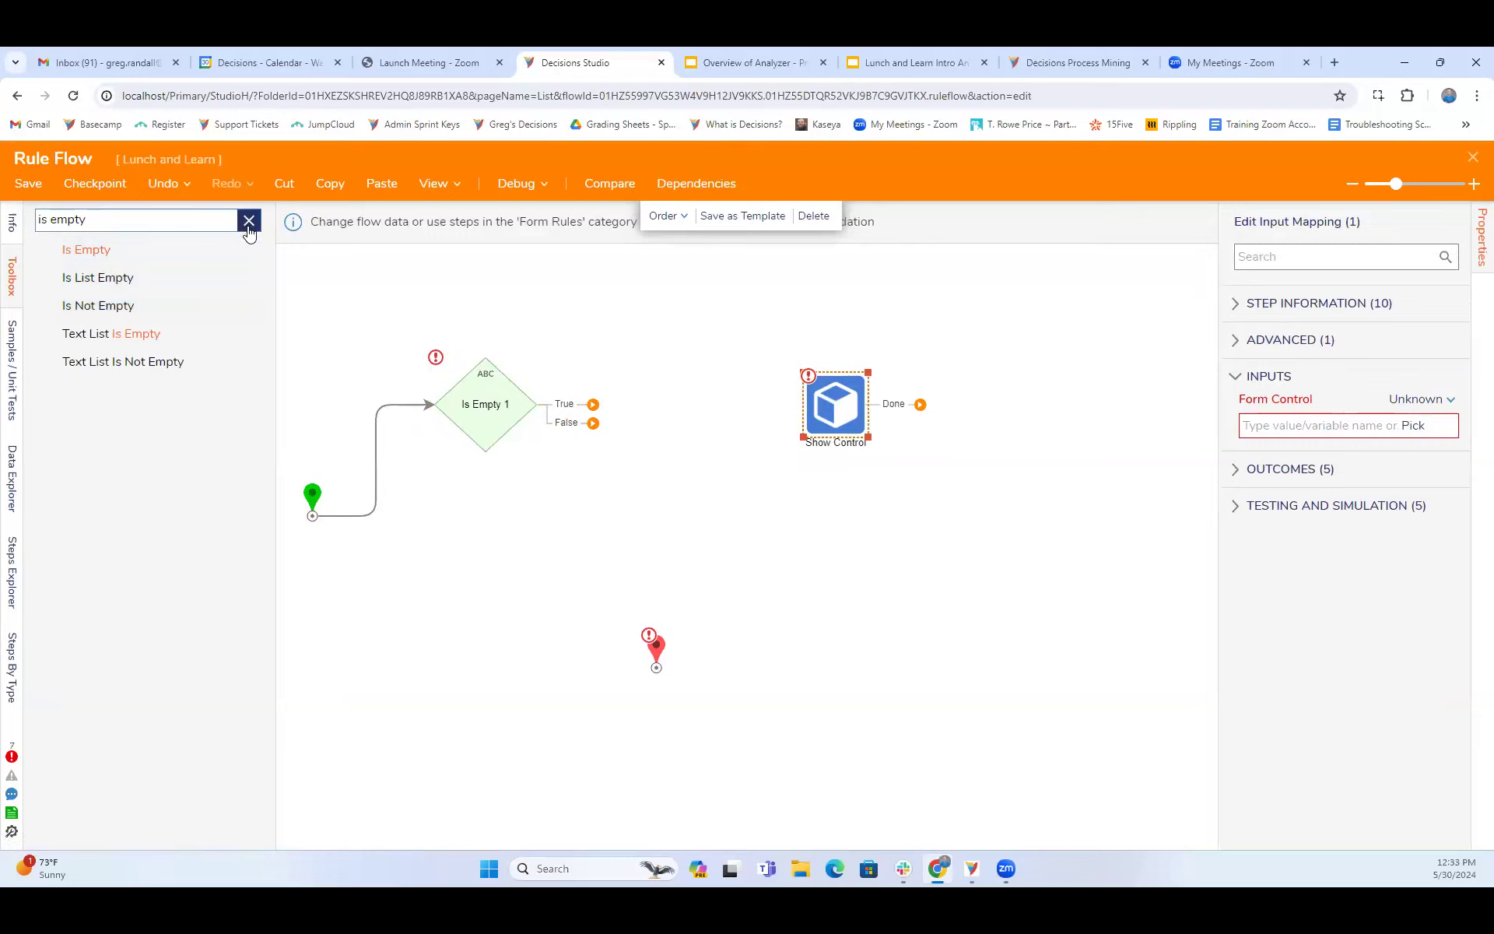
drag(203, 220, 16, 201)
text(hide)
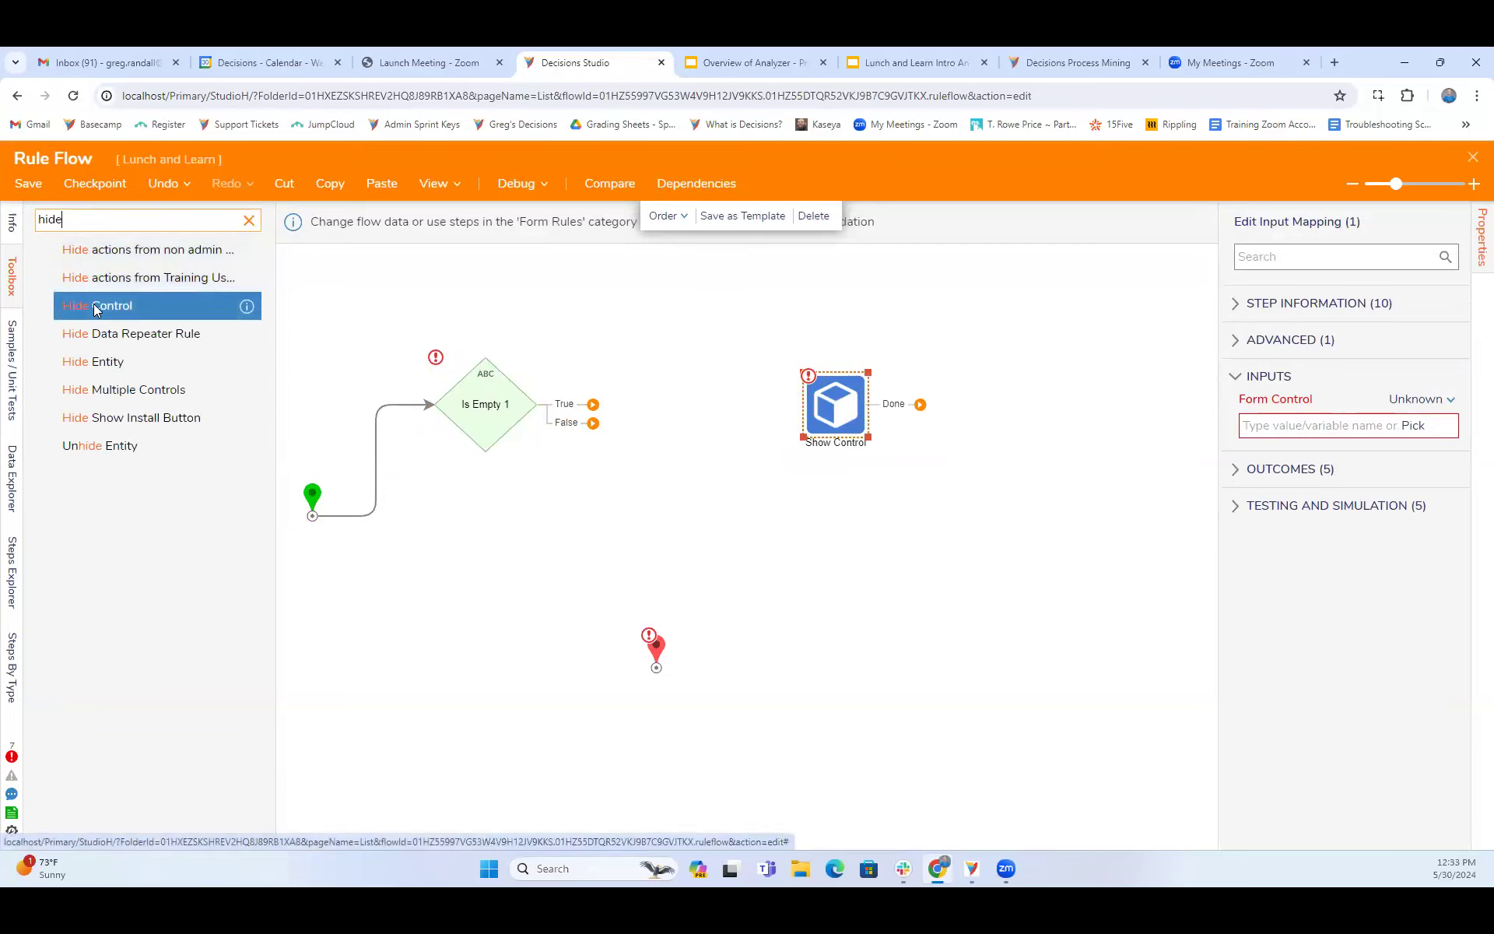
drag(98, 308, 743, 548)
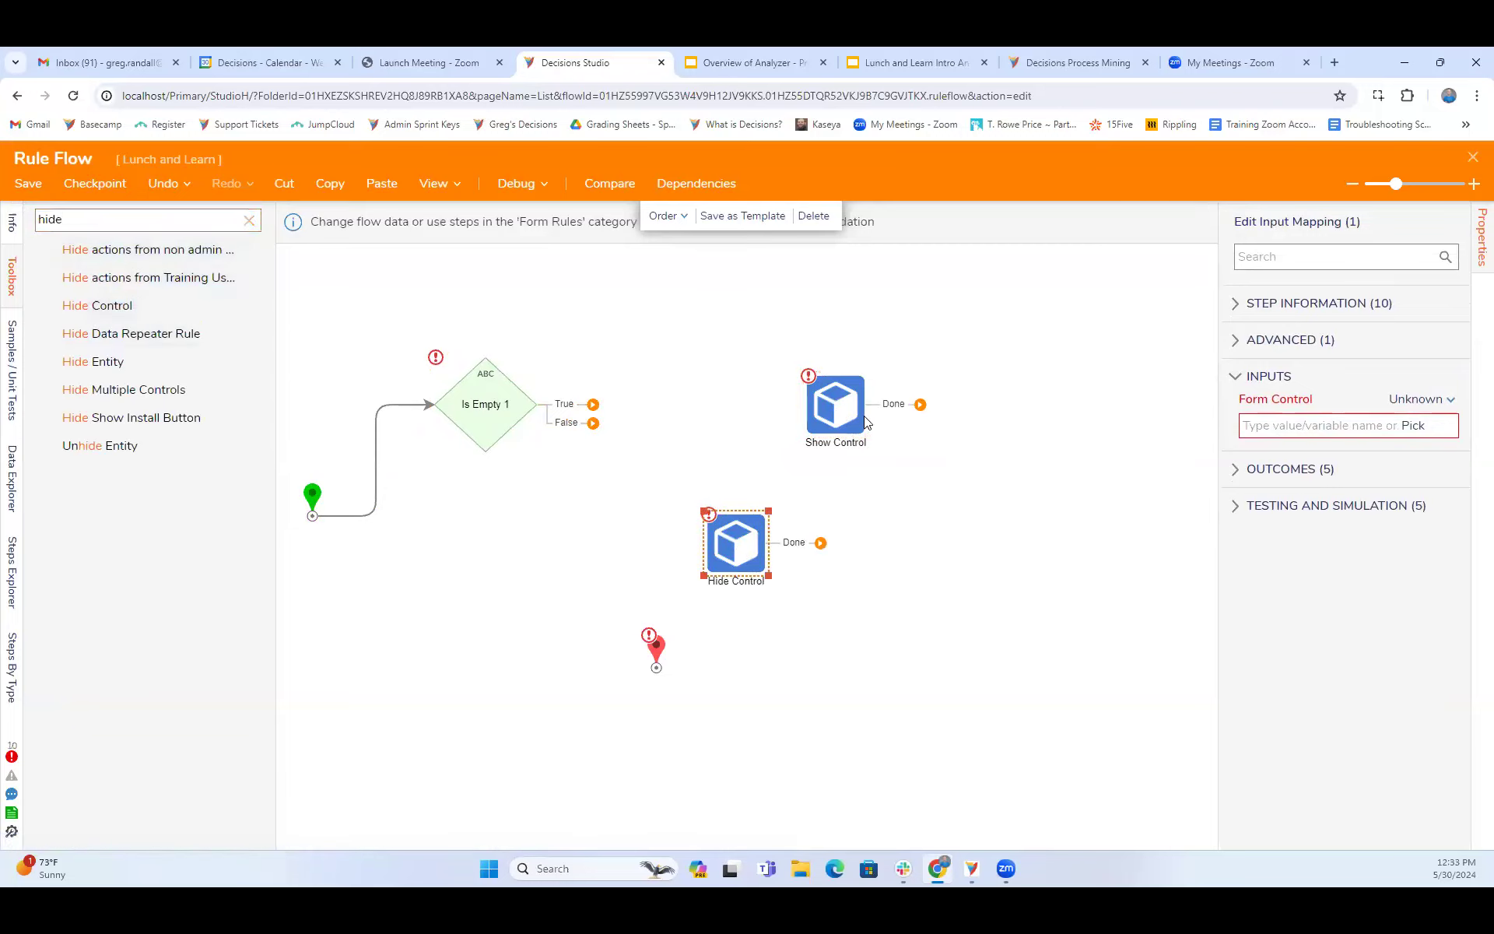
drag(802, 385, 674, 316)
drag(744, 550, 717, 490)
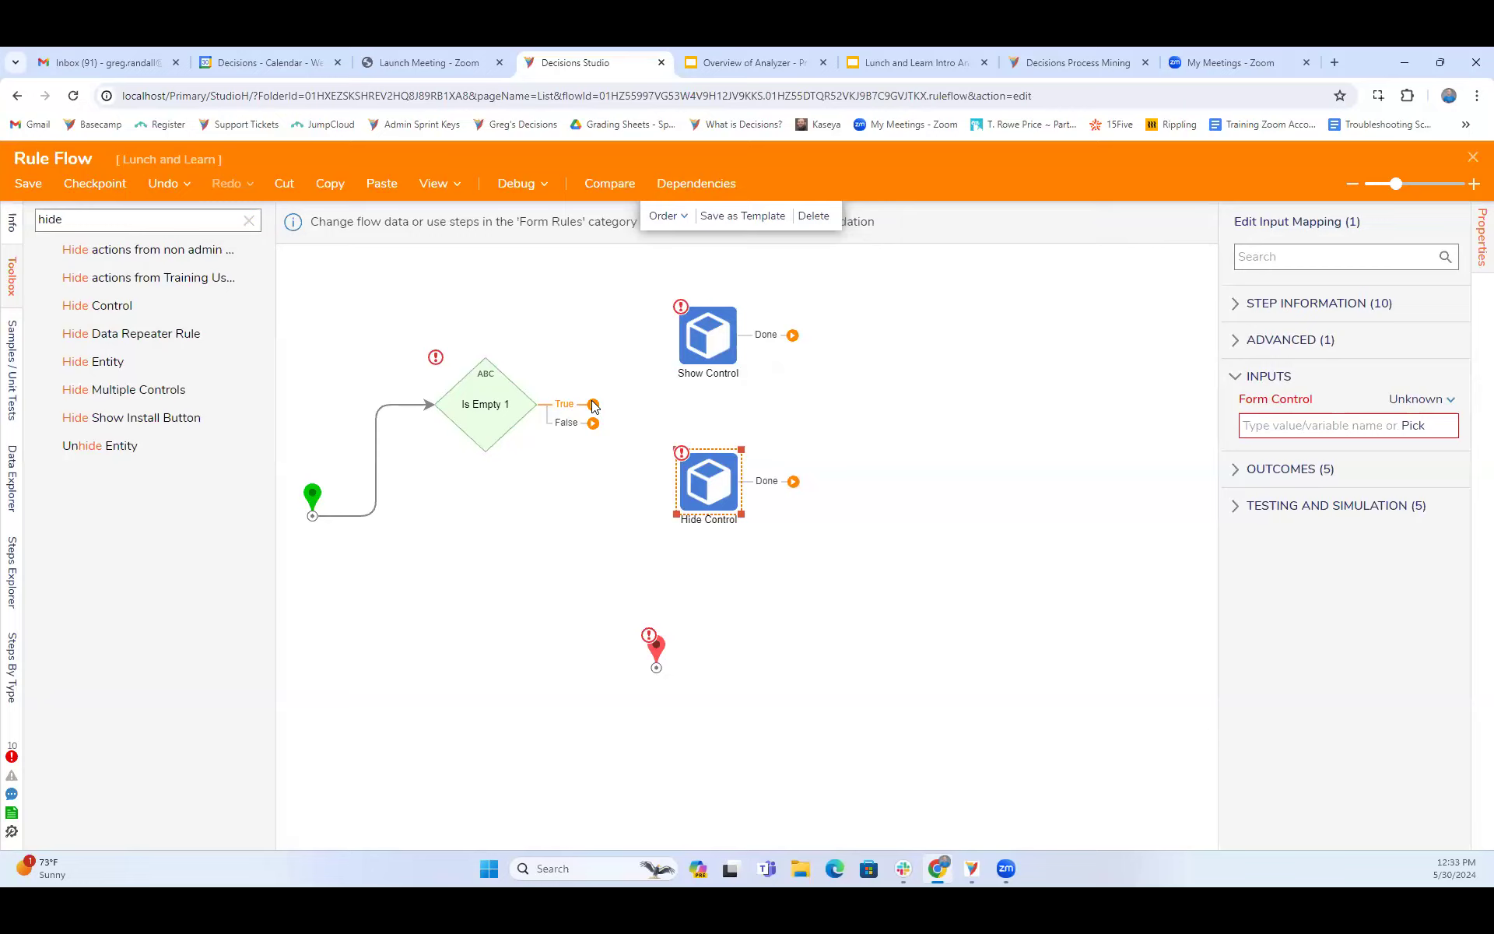
- Connect Is Empty's True outcome to Hide Control and False outcome to Show Control, and route both to the relocated end step
drag(593, 405, 687, 445)
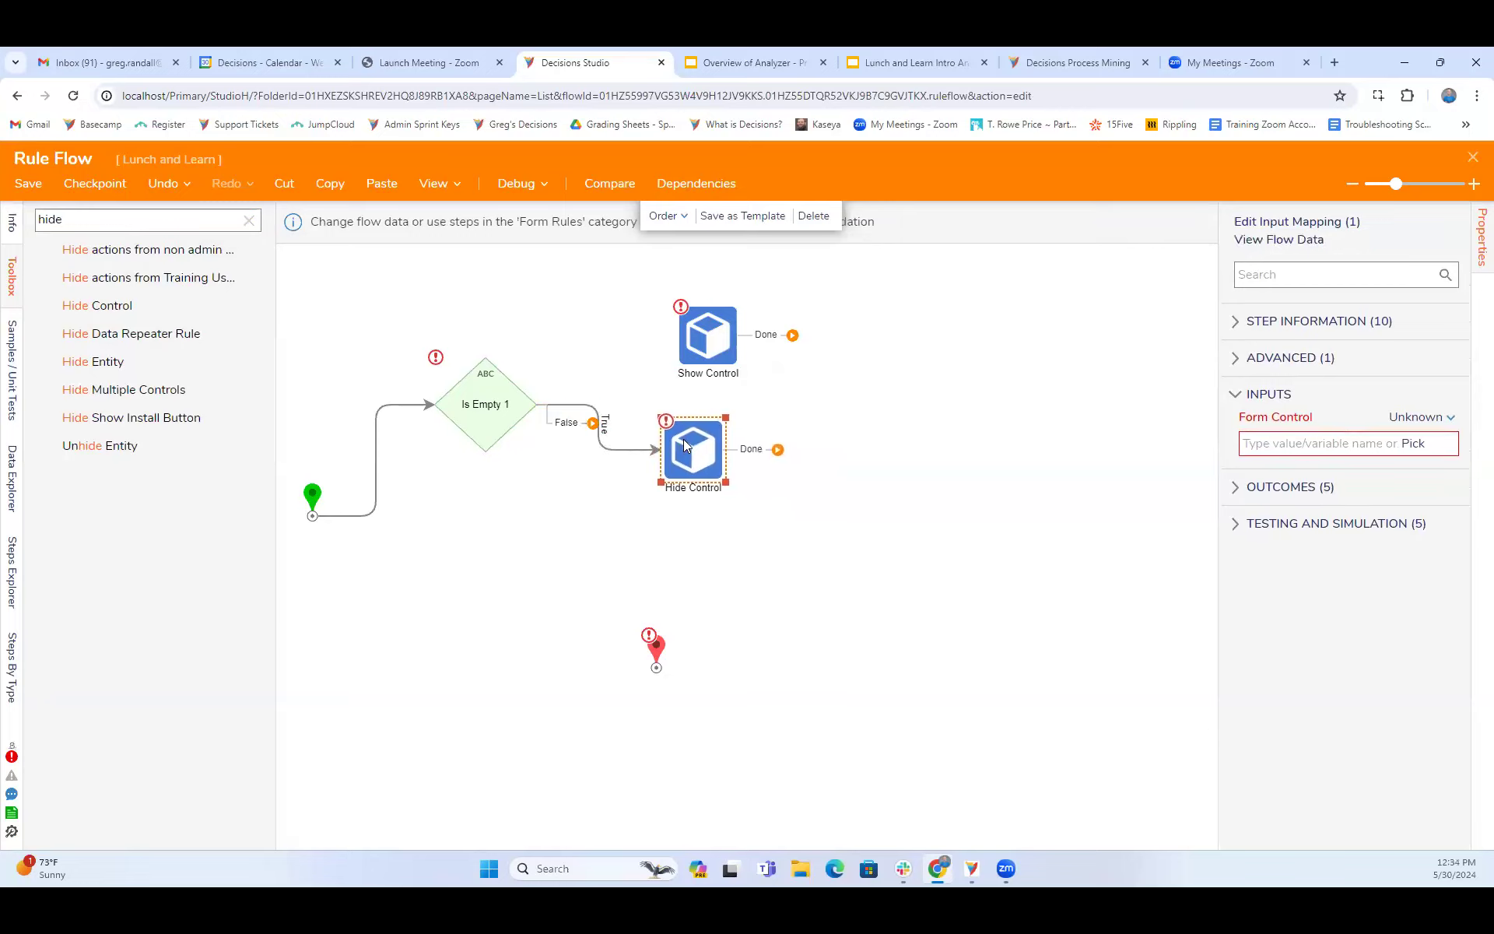
drag(663, 650, 901, 411)
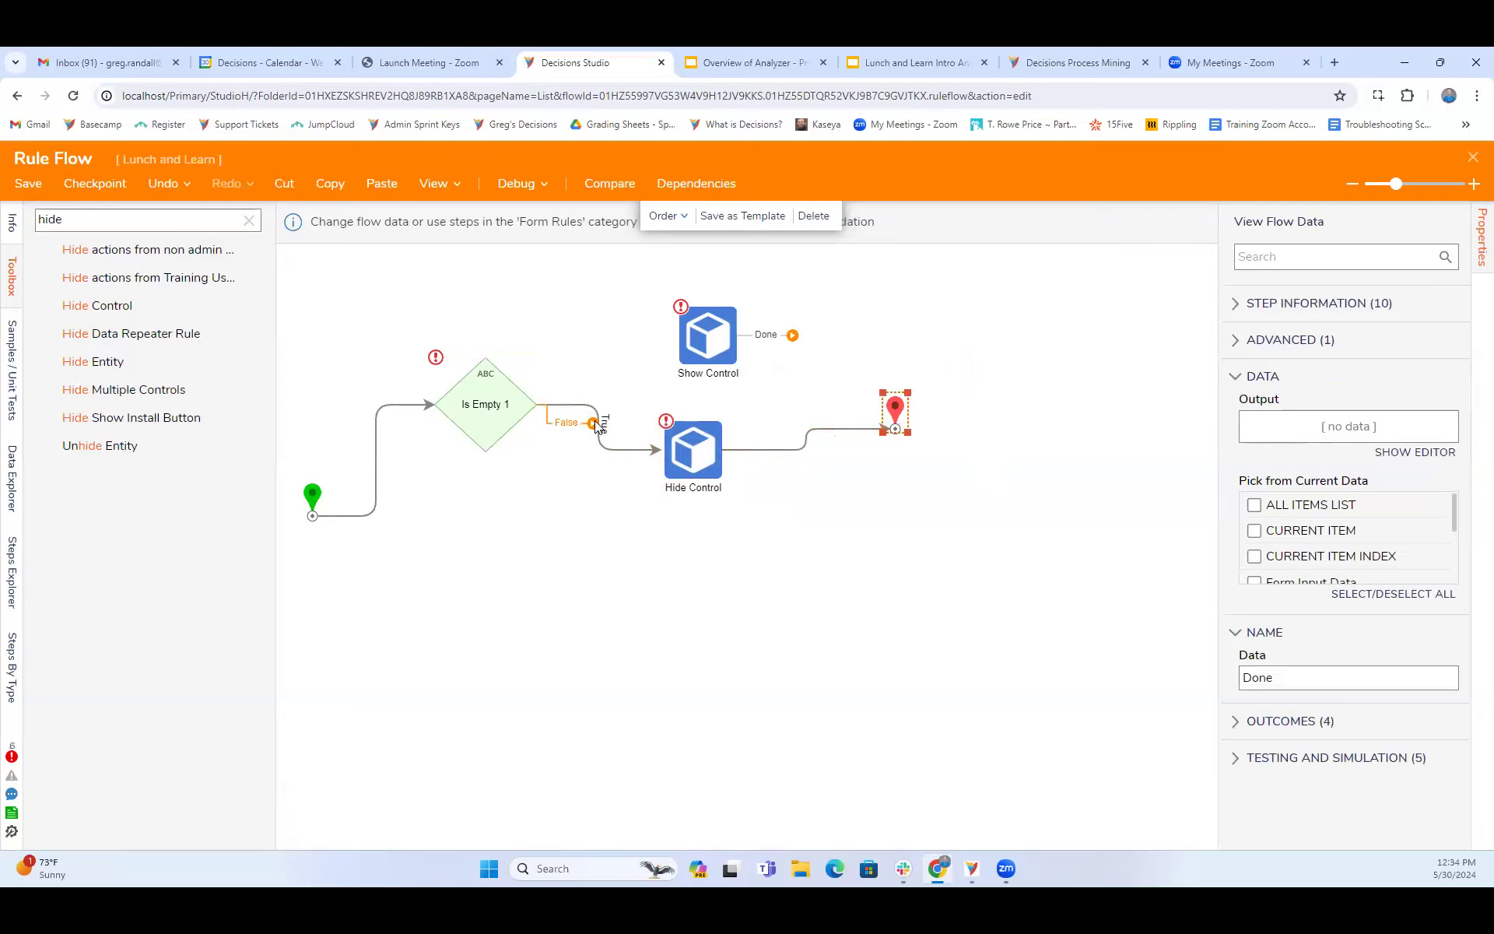
click(491, 421)
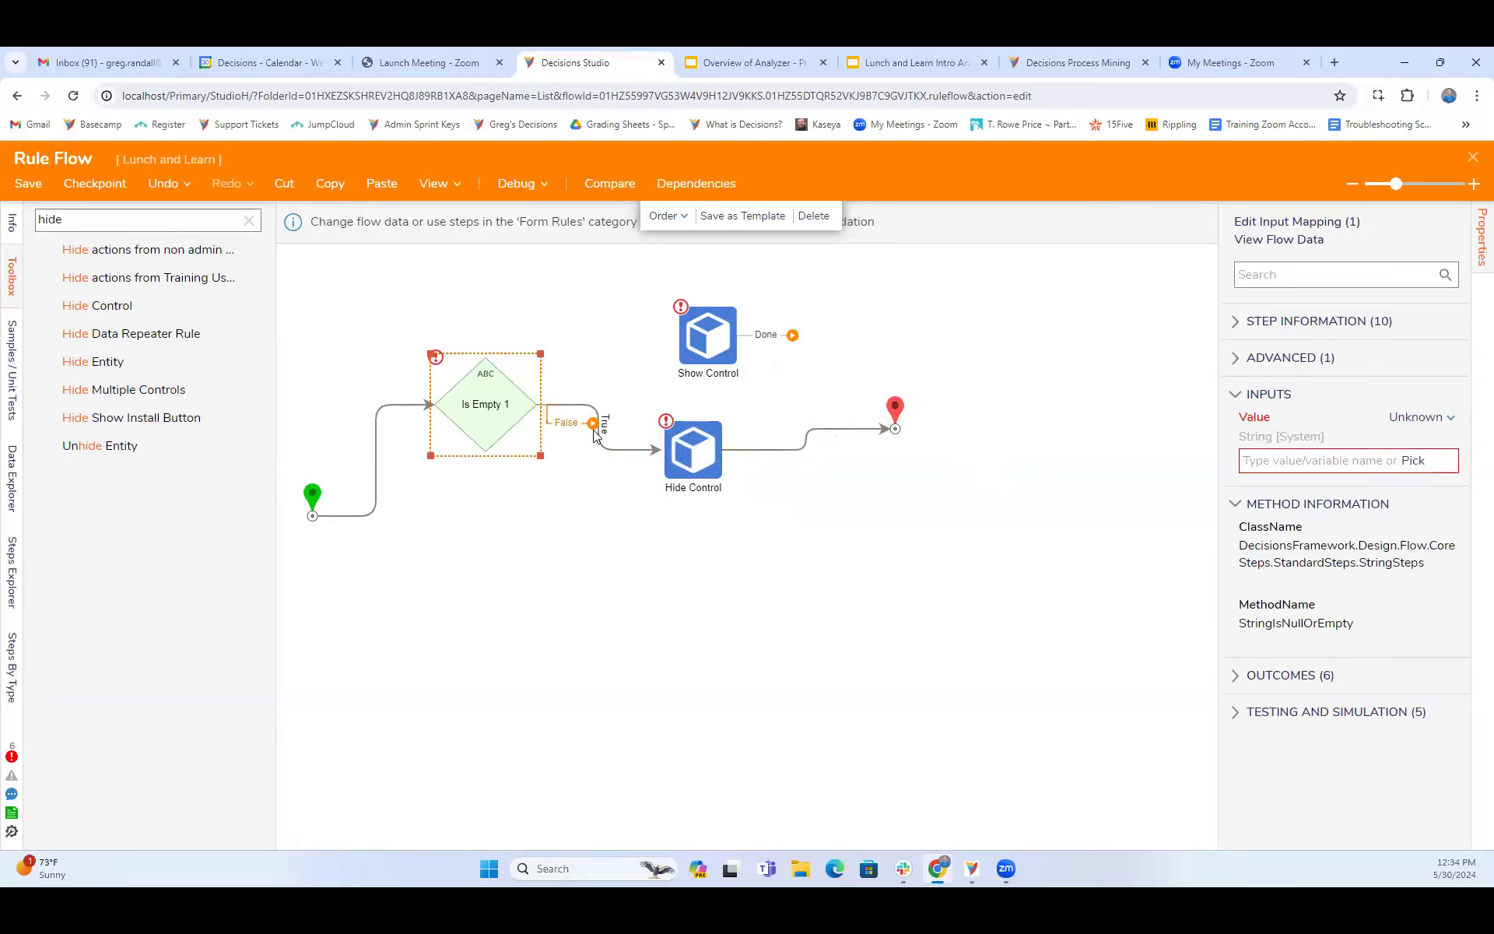
drag(592, 424, 895, 427)
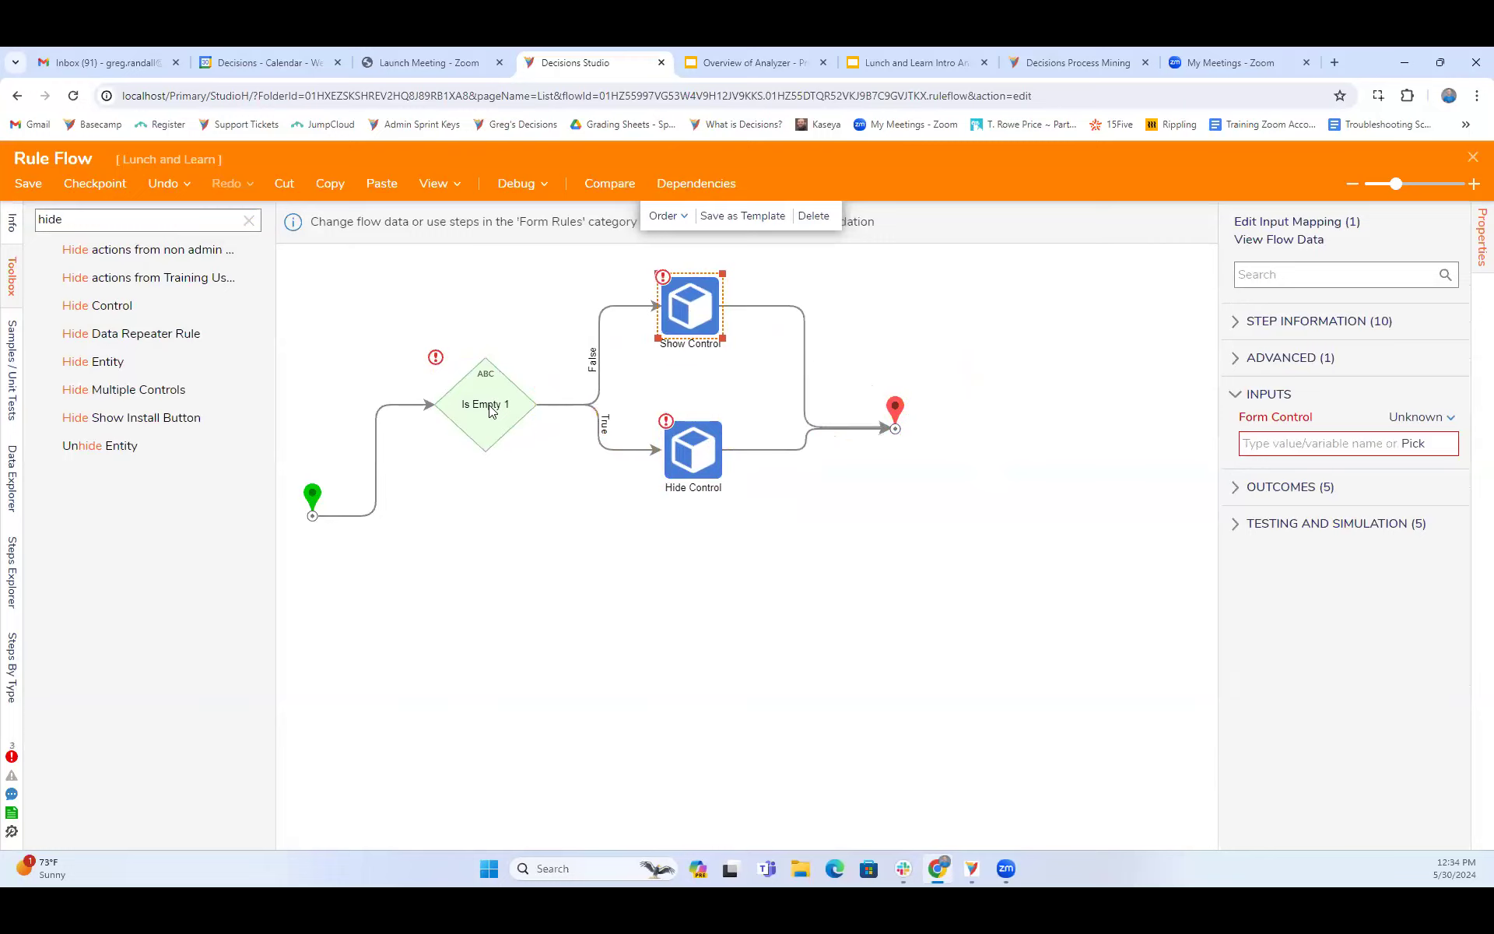
click(1004, 274)
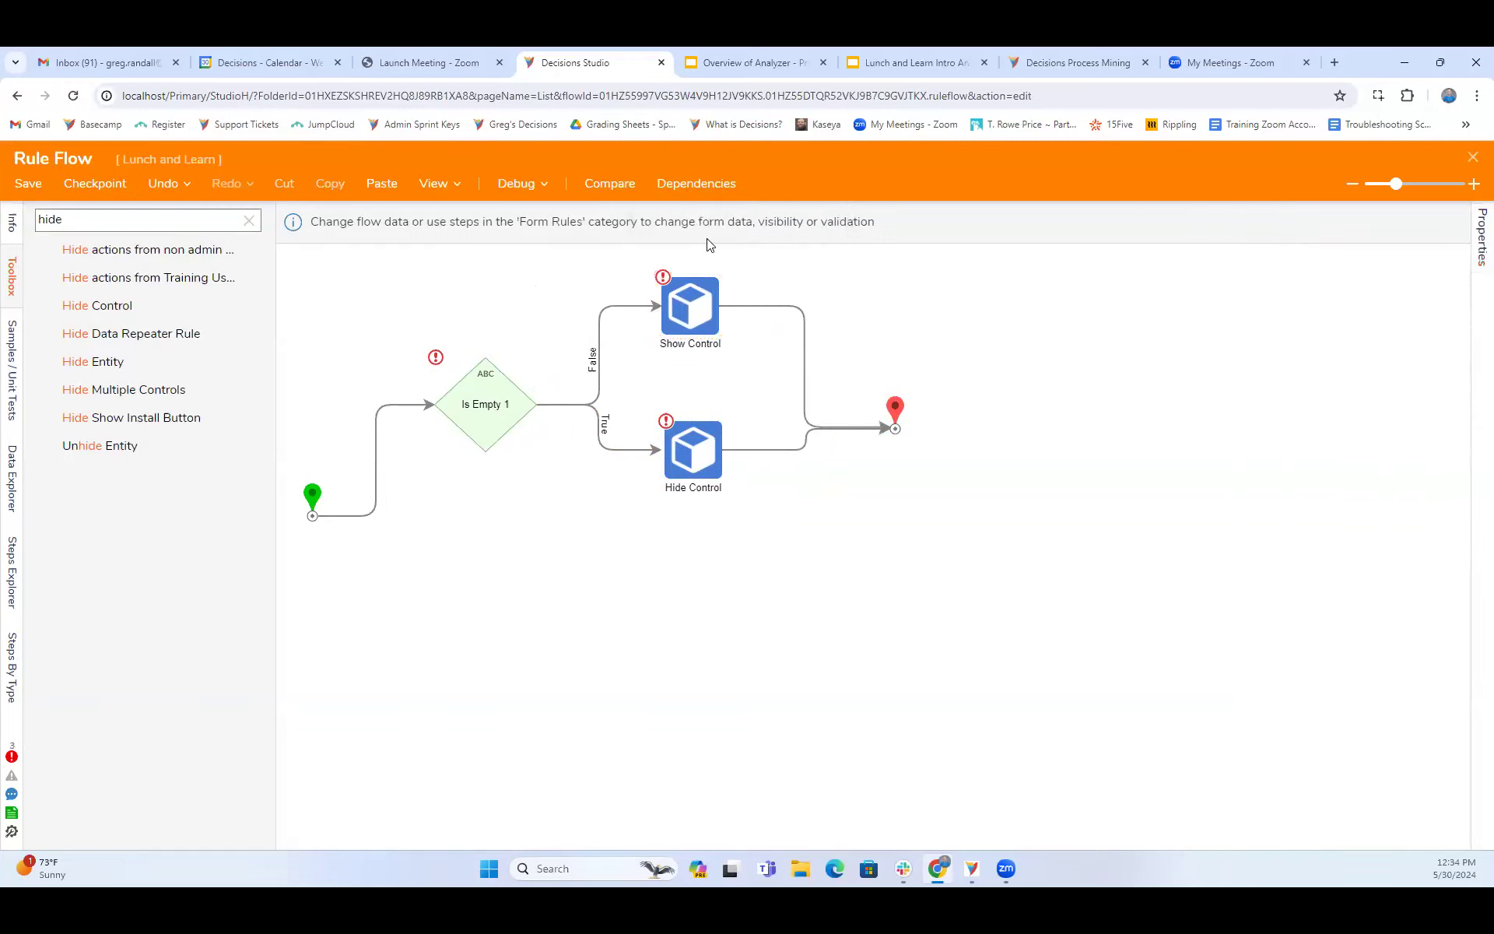
- Map the Is Empty step's Value input as the constant "Test"
click(502, 408)
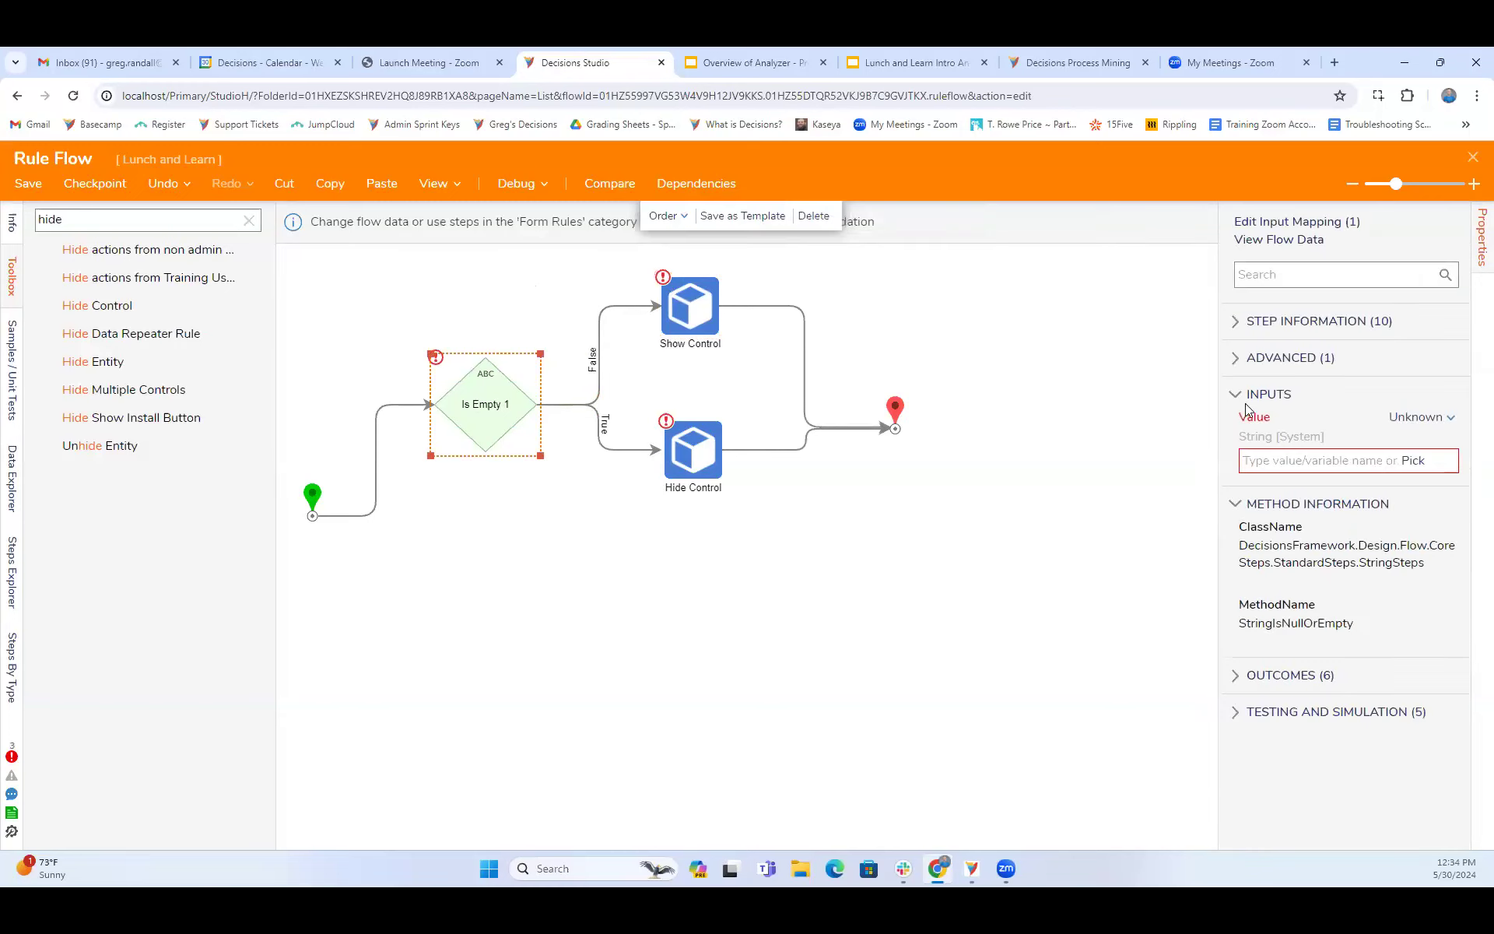
click(1430, 418)
click(1294, 334)
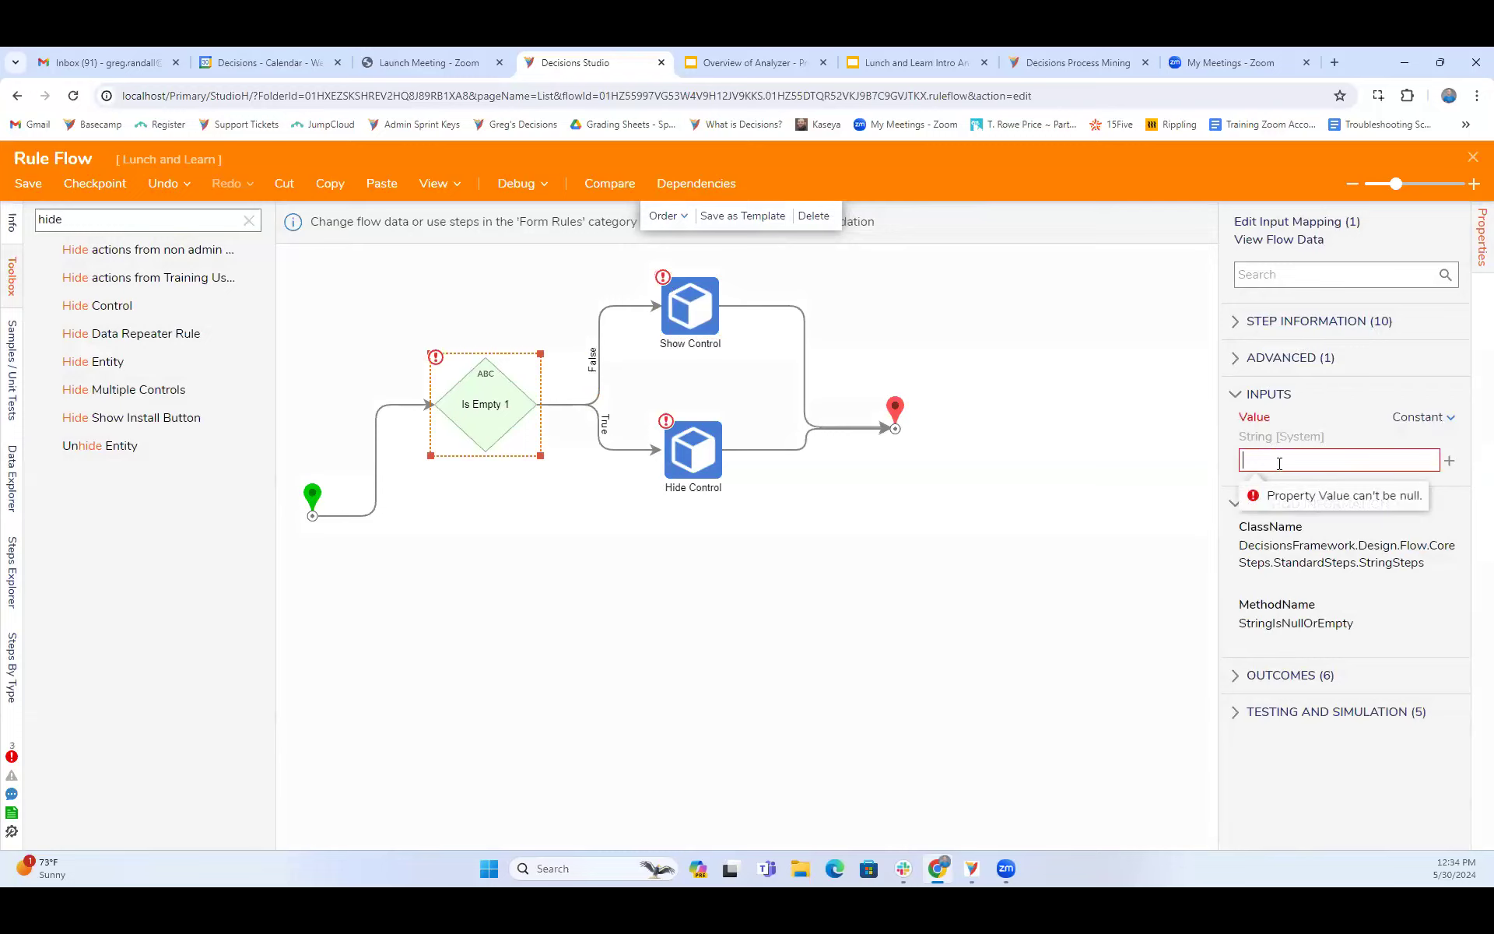
click(1283, 463)
text(Test)
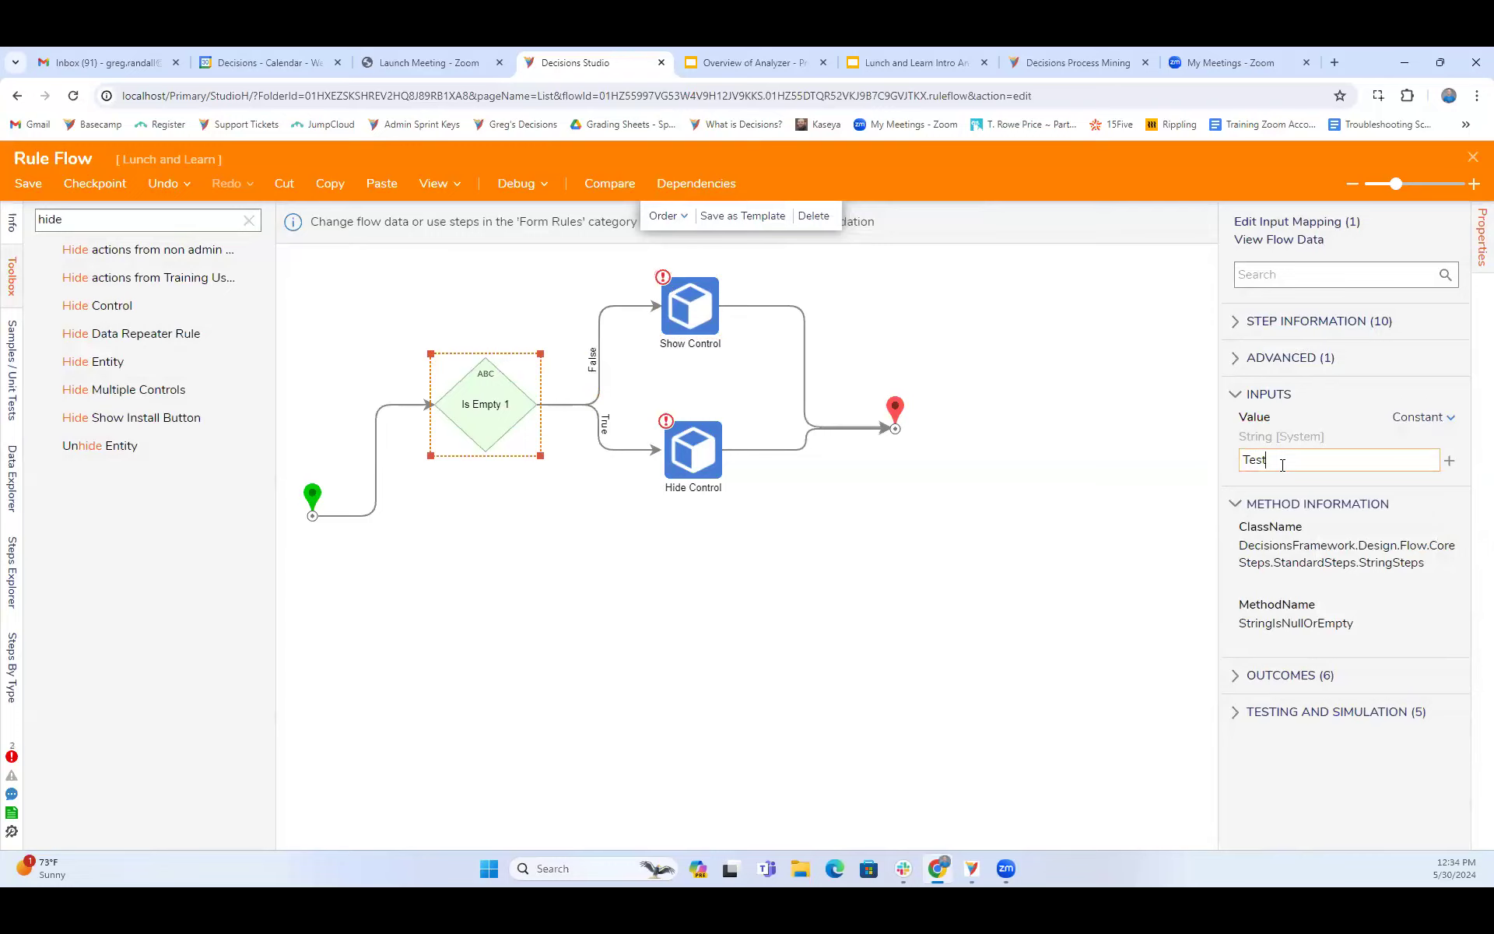
click(1009, 406)
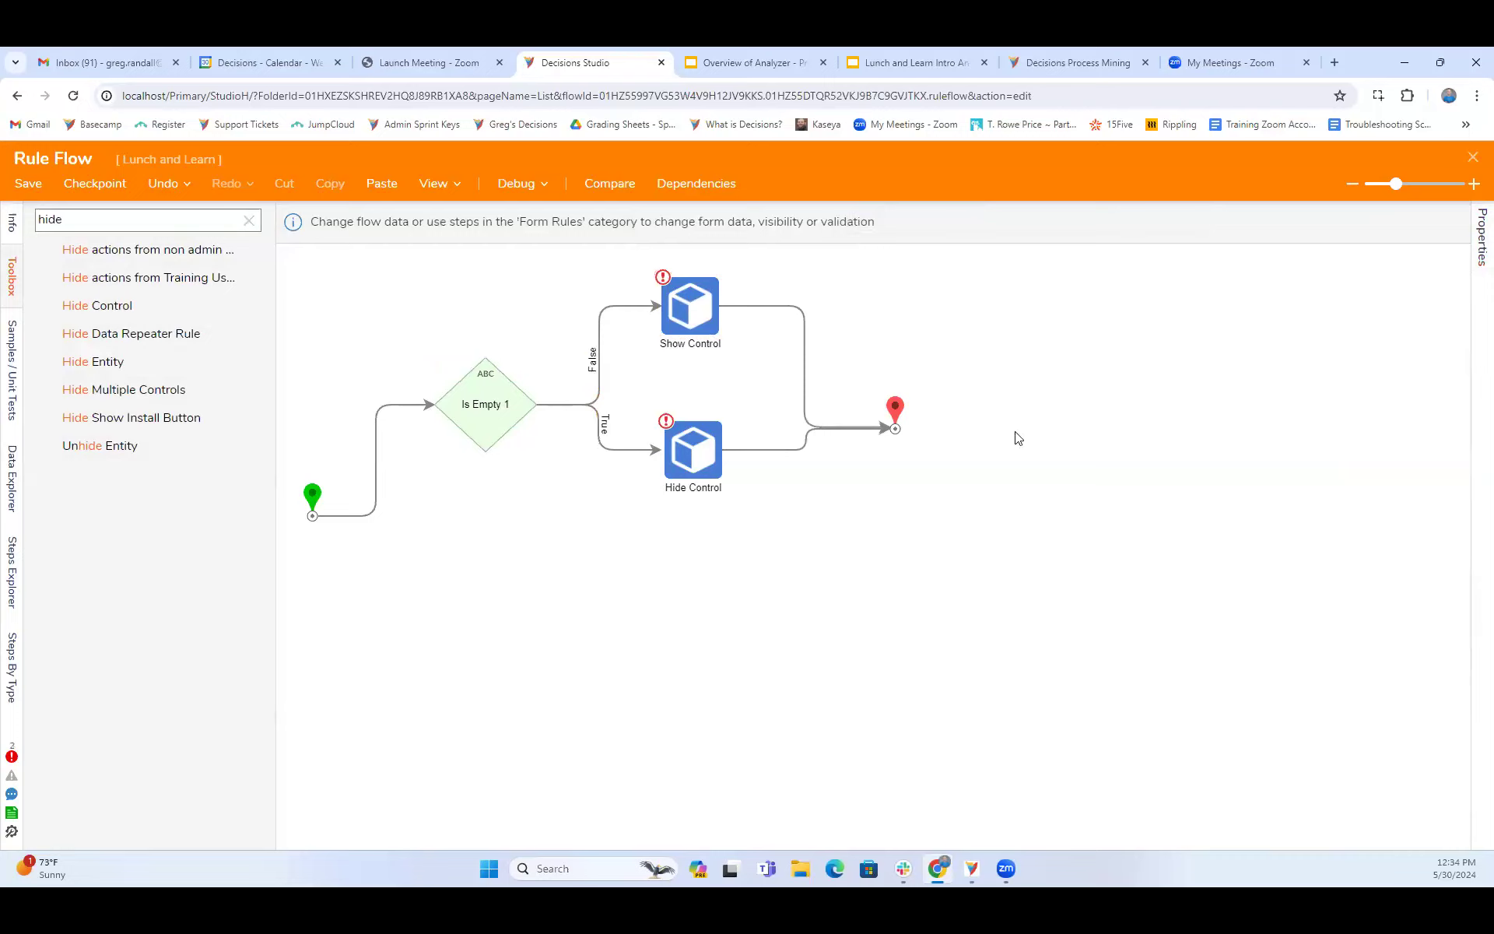
- Save and close the CarterExample rule flow, and dismiss the Add Active Form Flows dialog without confirming it
click(1473, 160)
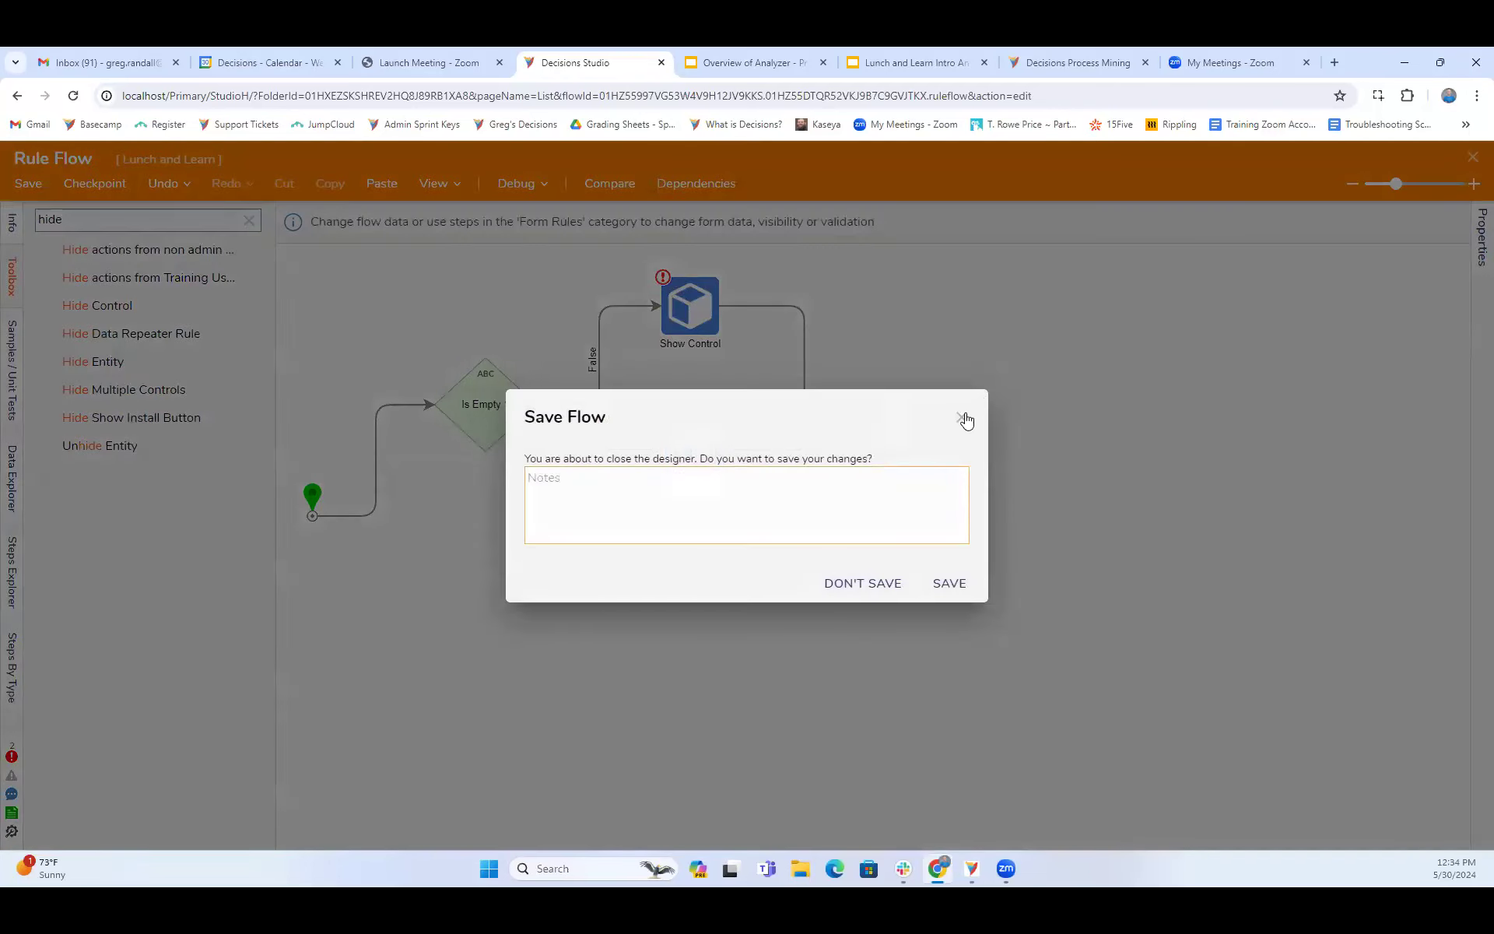
click(962, 419)
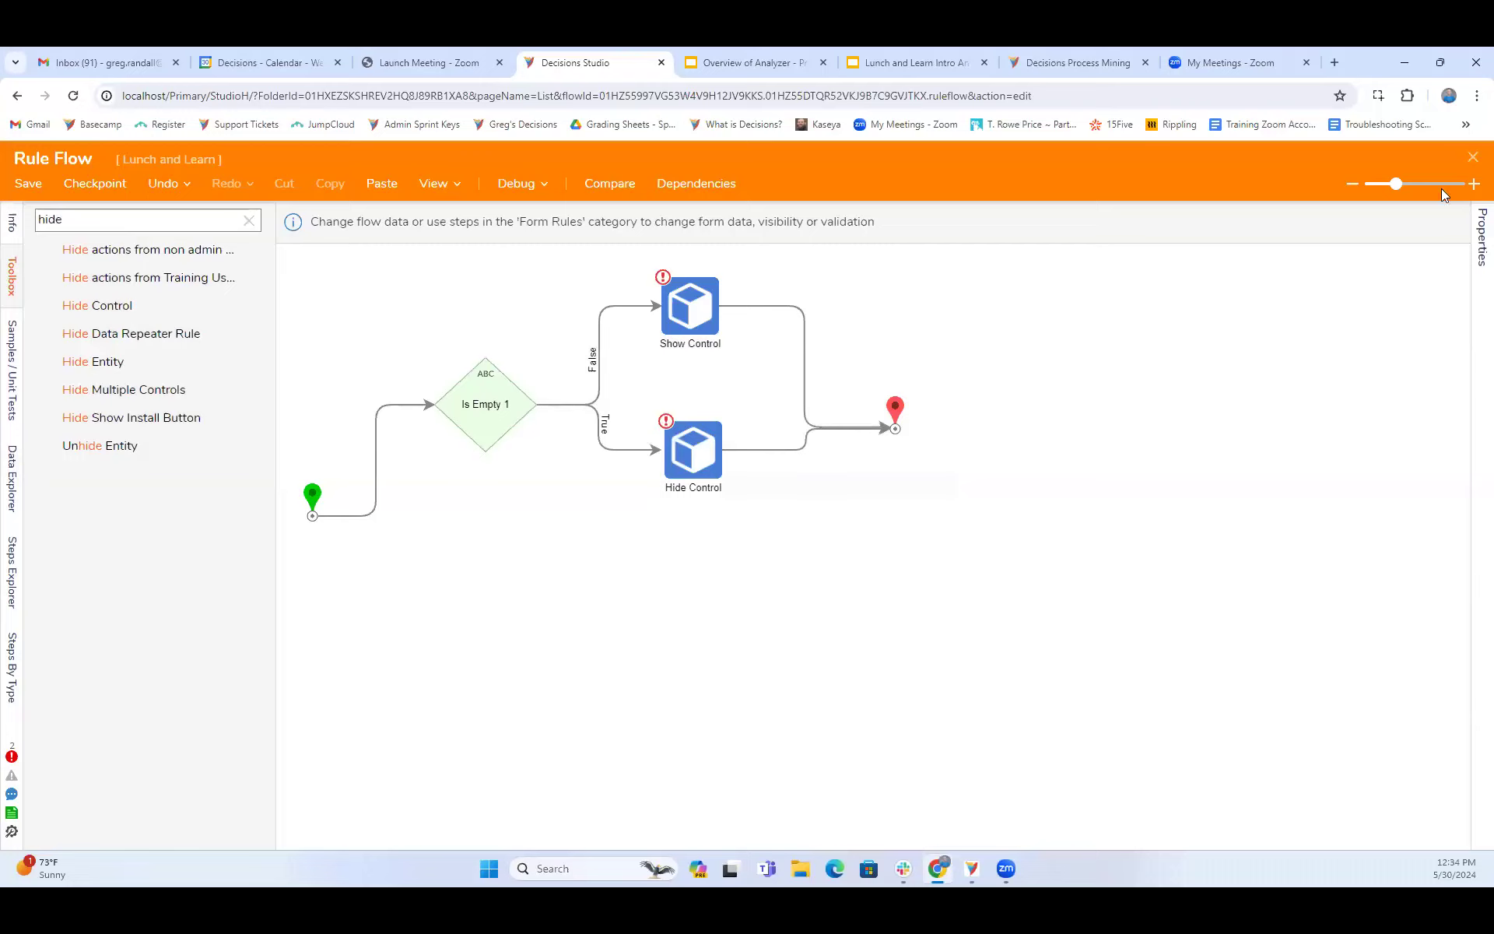
click(1469, 162)
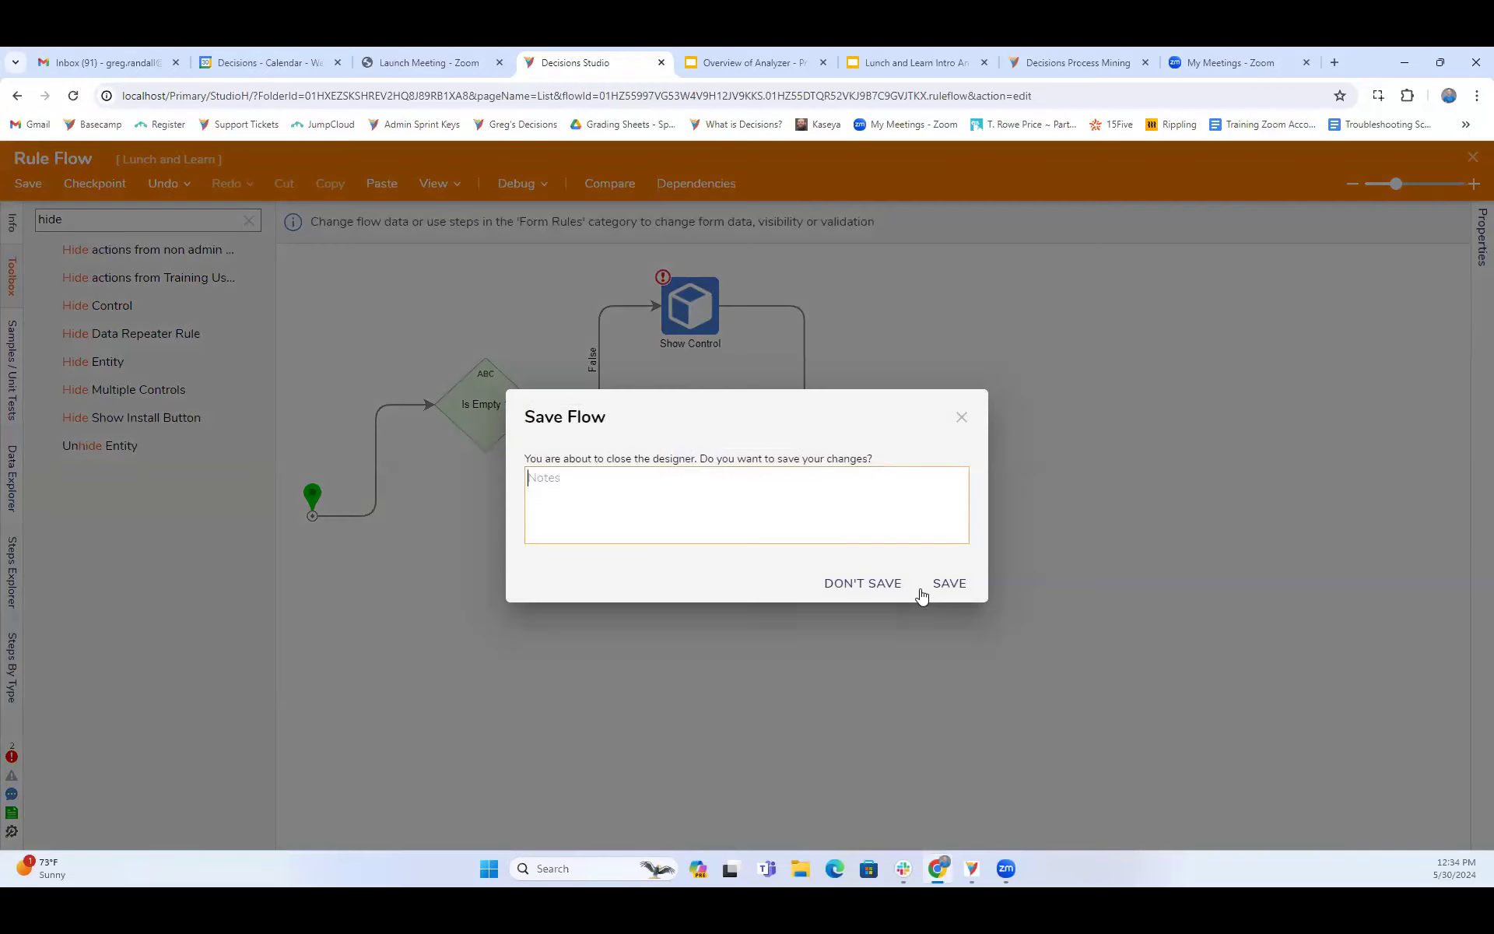
click(958, 588)
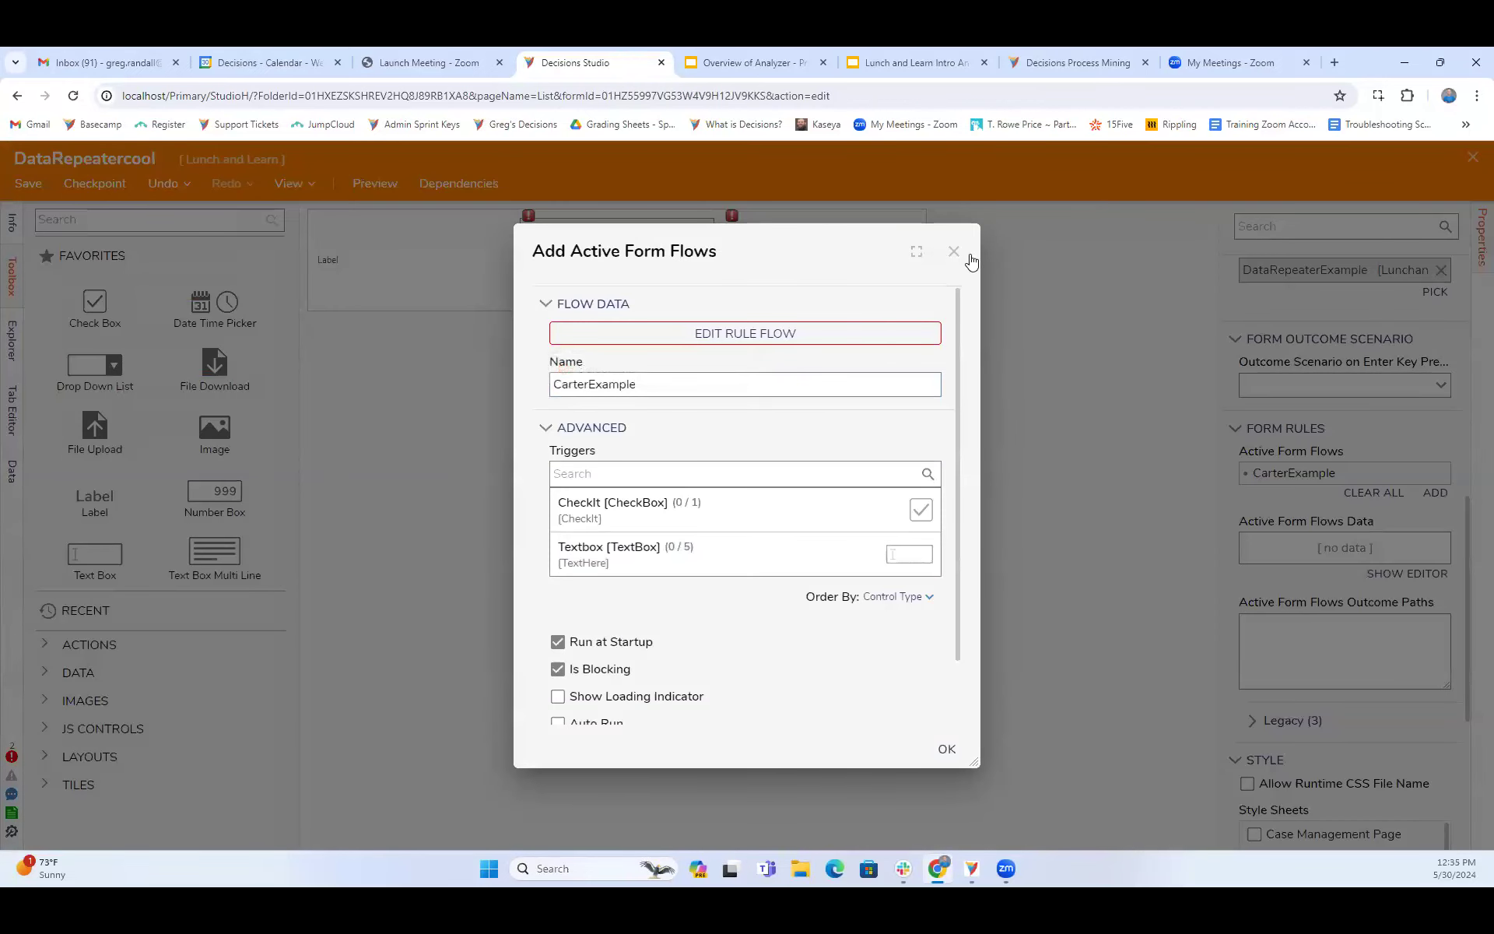
click(951, 253)
- Examine the properties of the label, the text box and the DataRepeatercool form, including its form data and form rules settings
click(418, 260)
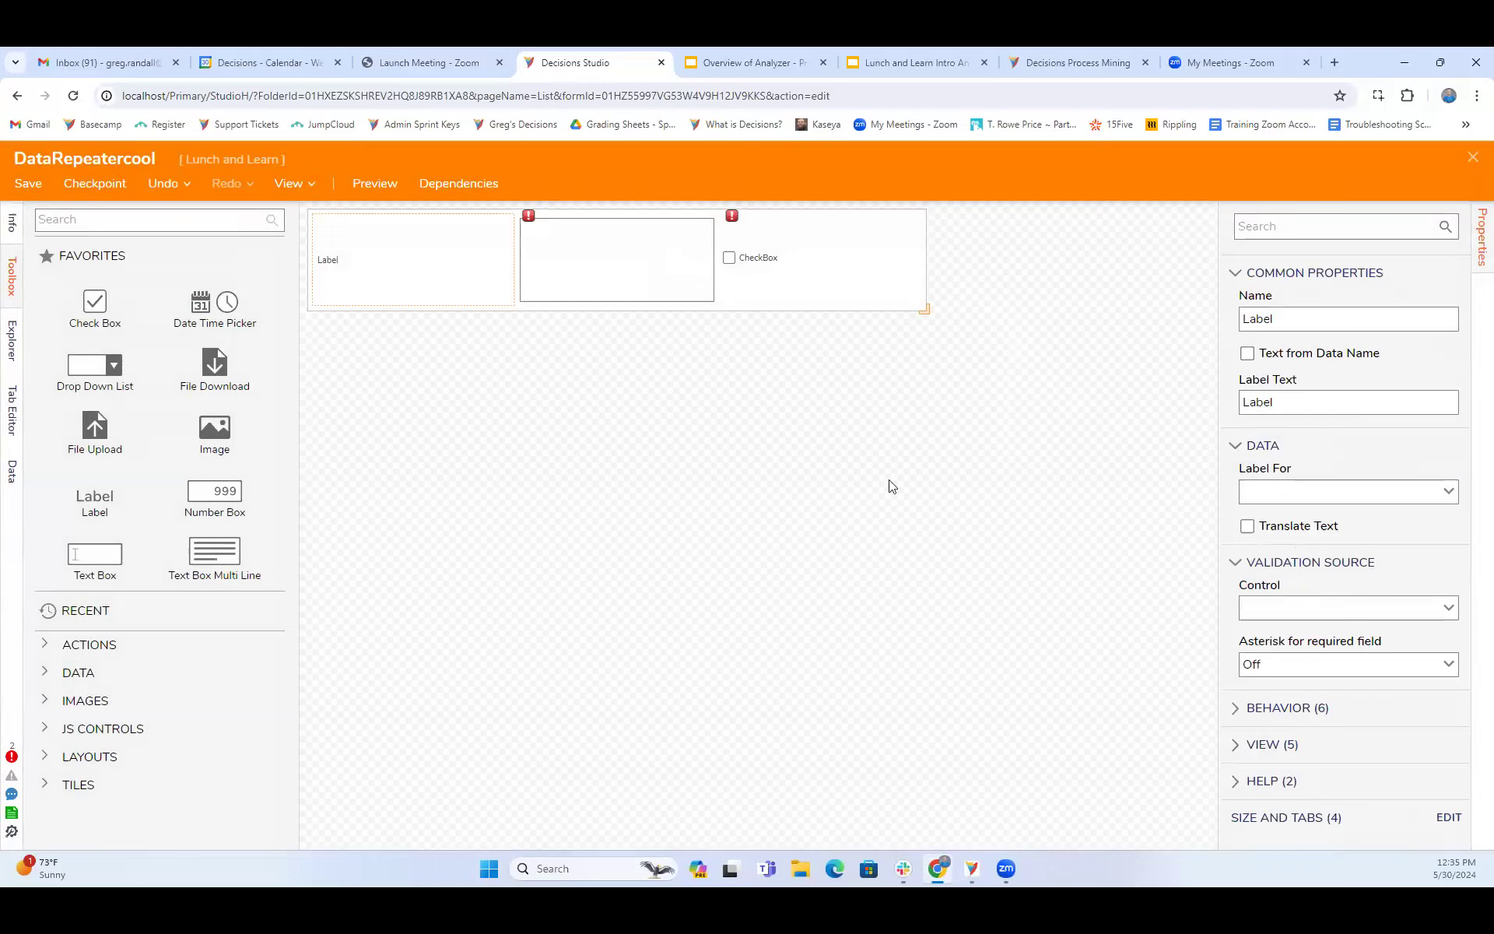
click(980, 302)
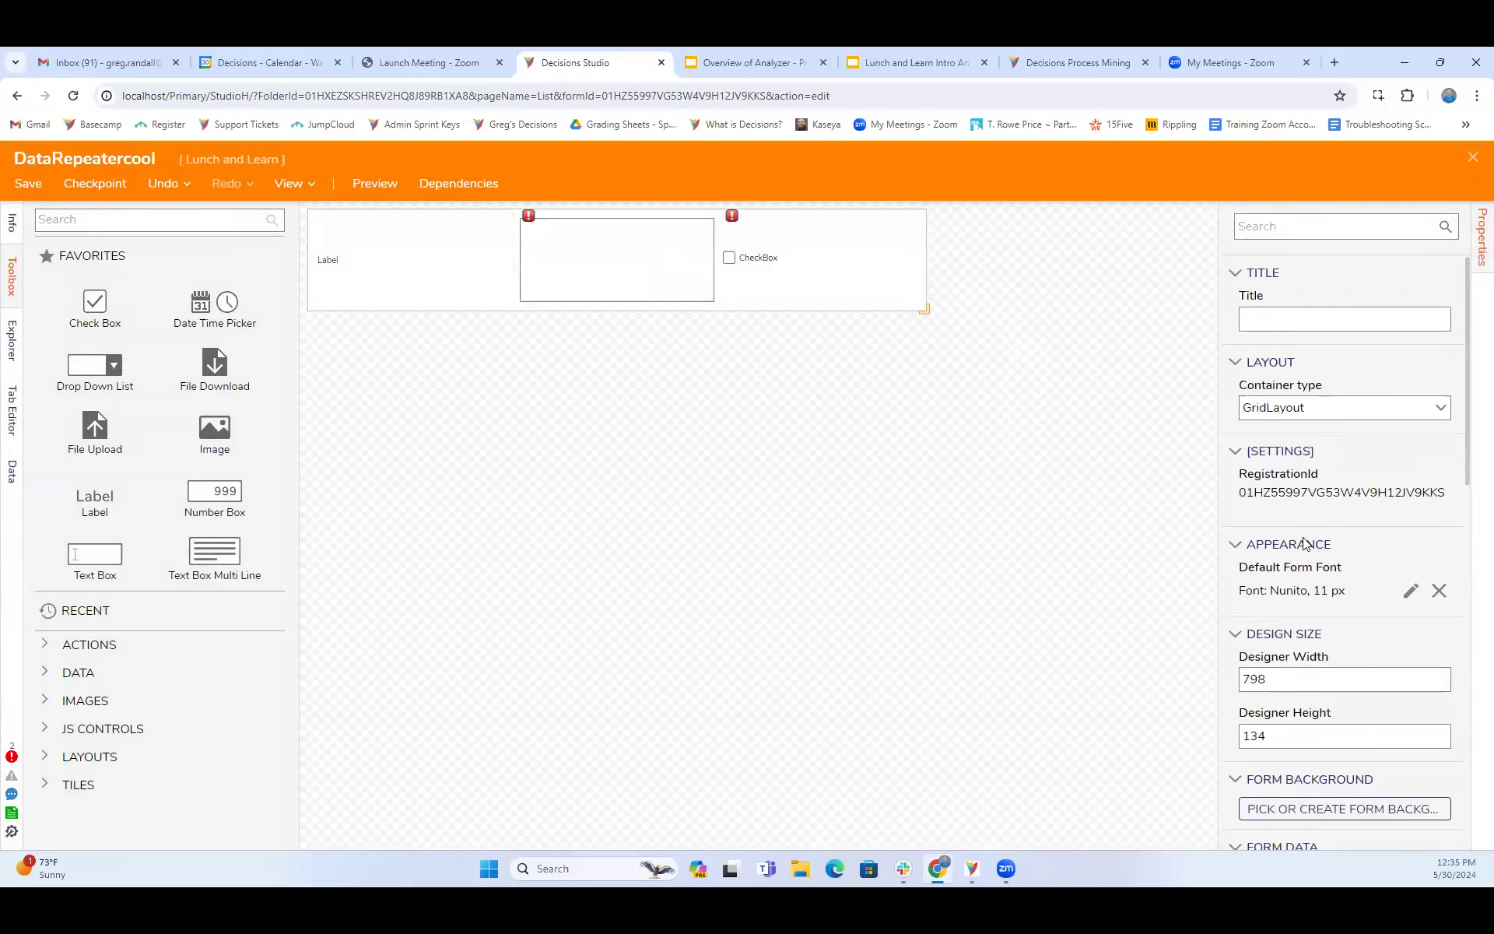
scroll(1323, 575, down, 10)
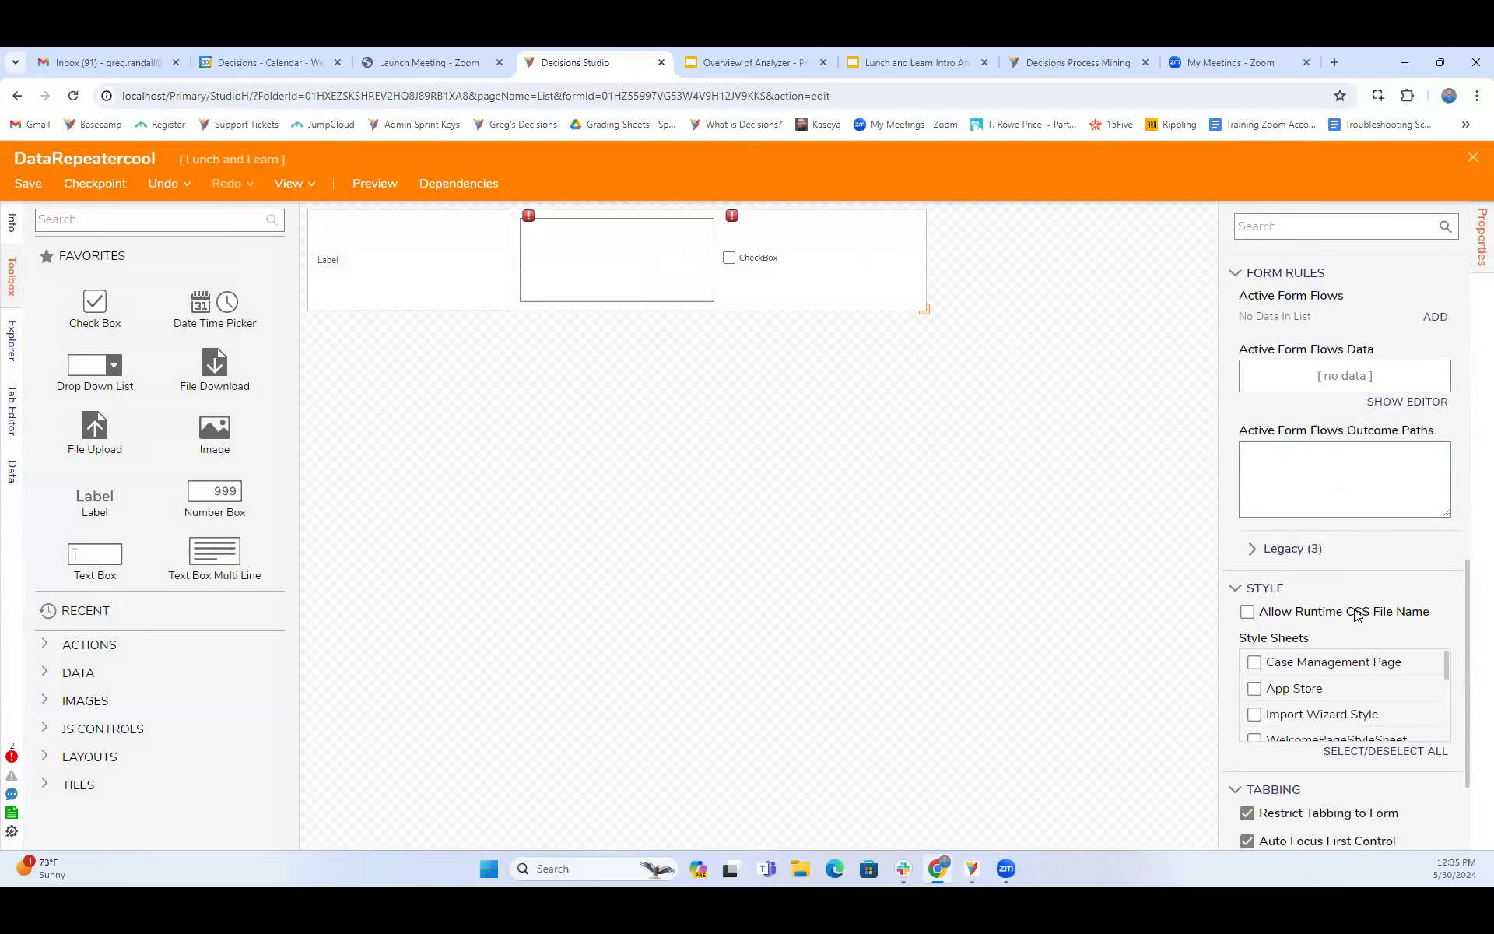
scroll(1357, 616, down, 2)
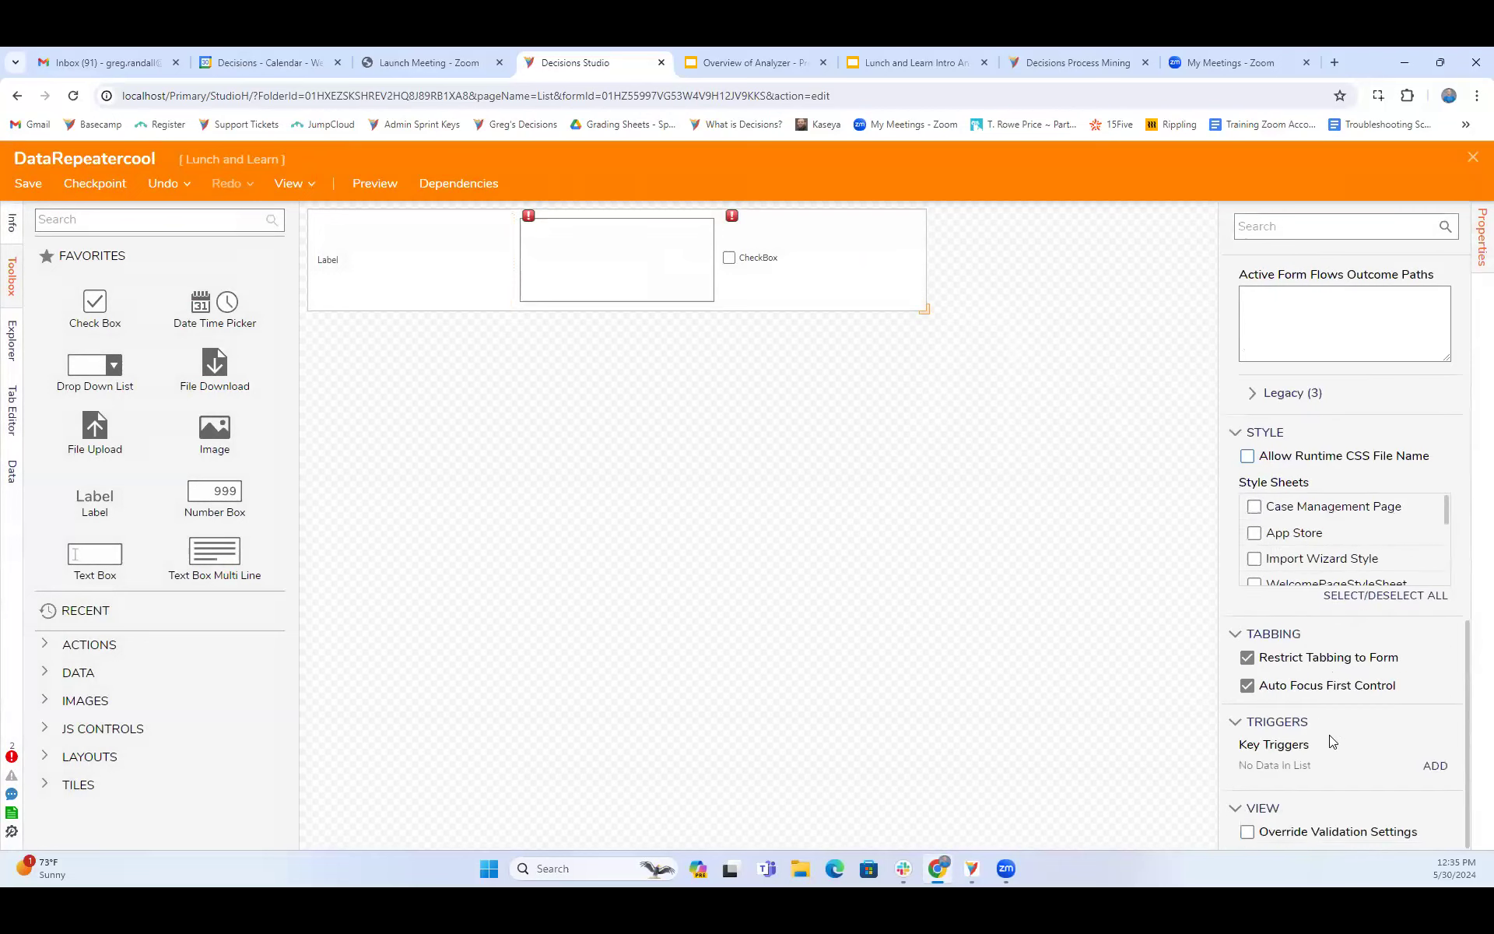
scroll(1330, 741, up, 3)
scroll(1330, 741, up, 3)
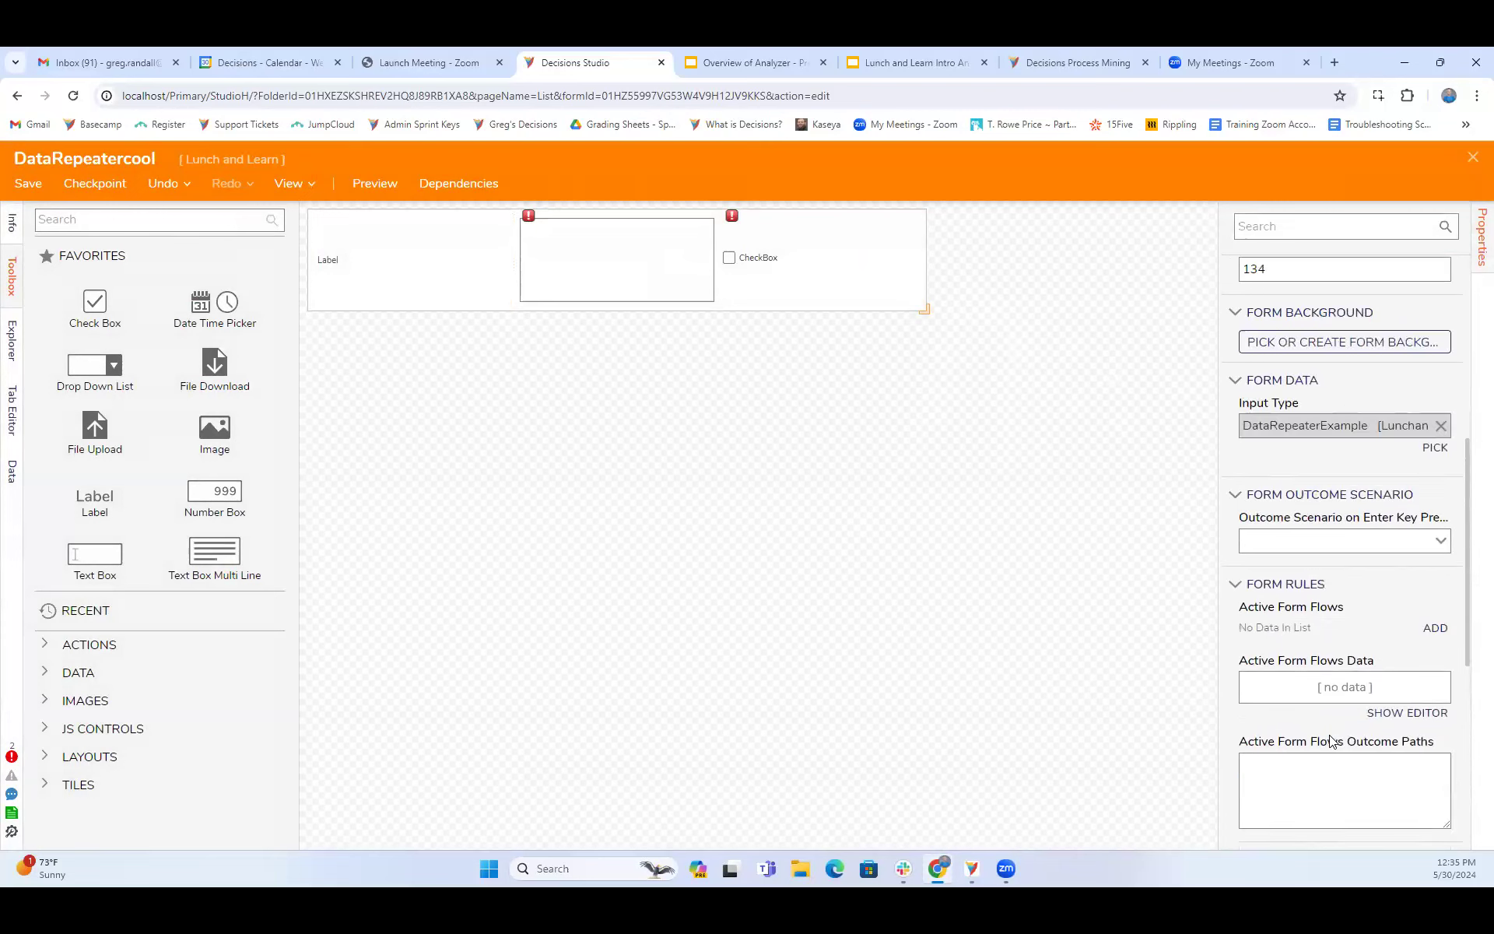
scroll(1330, 741, up, 3)
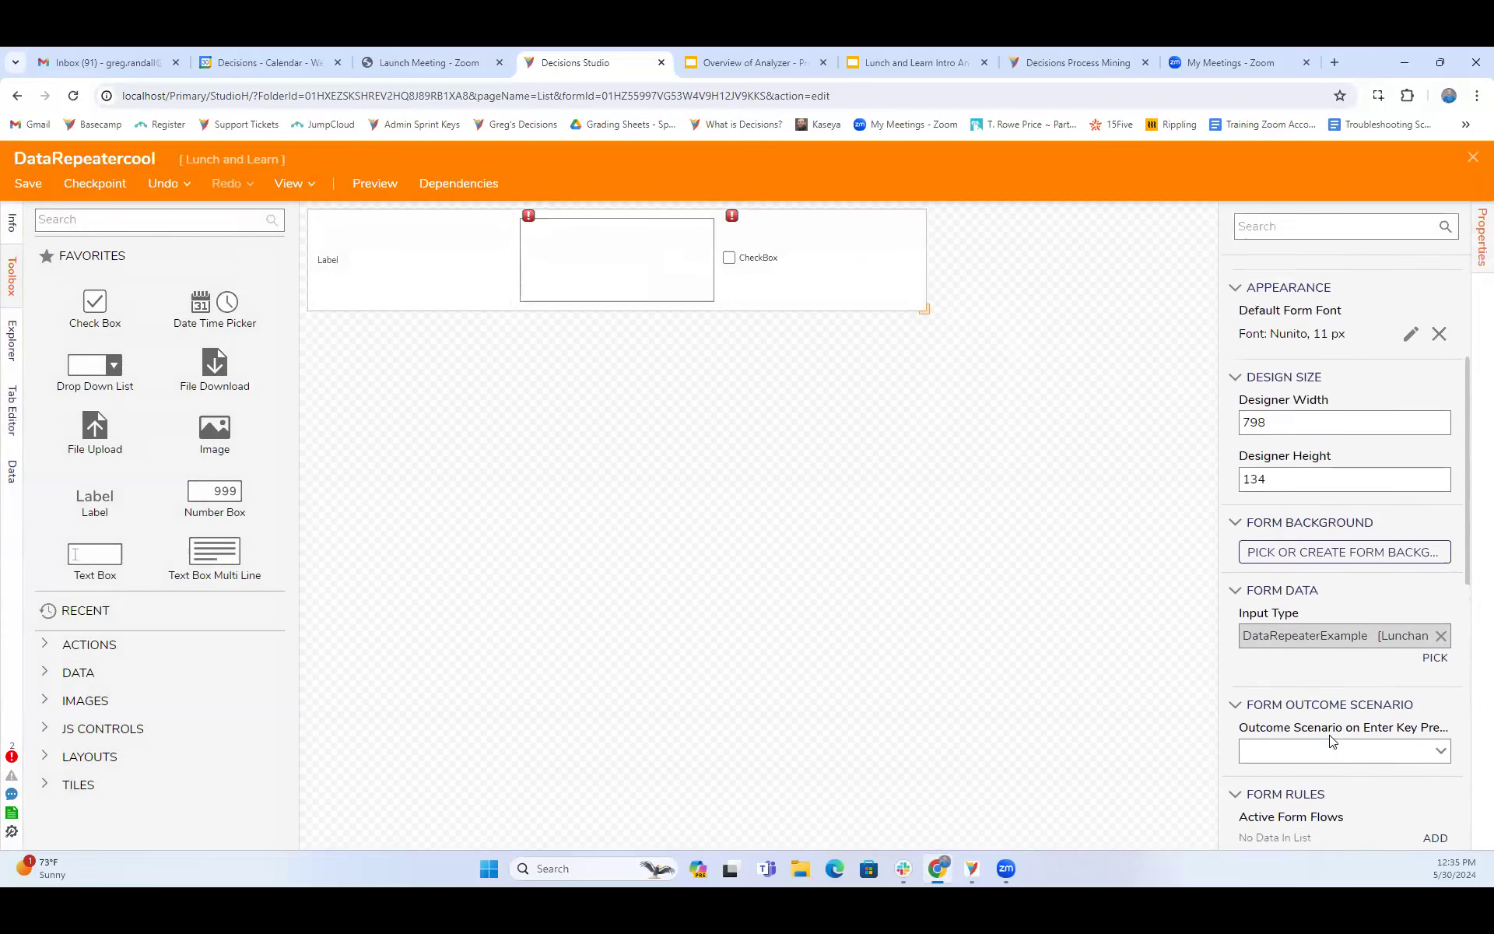
scroll(1330, 740, up, 3)
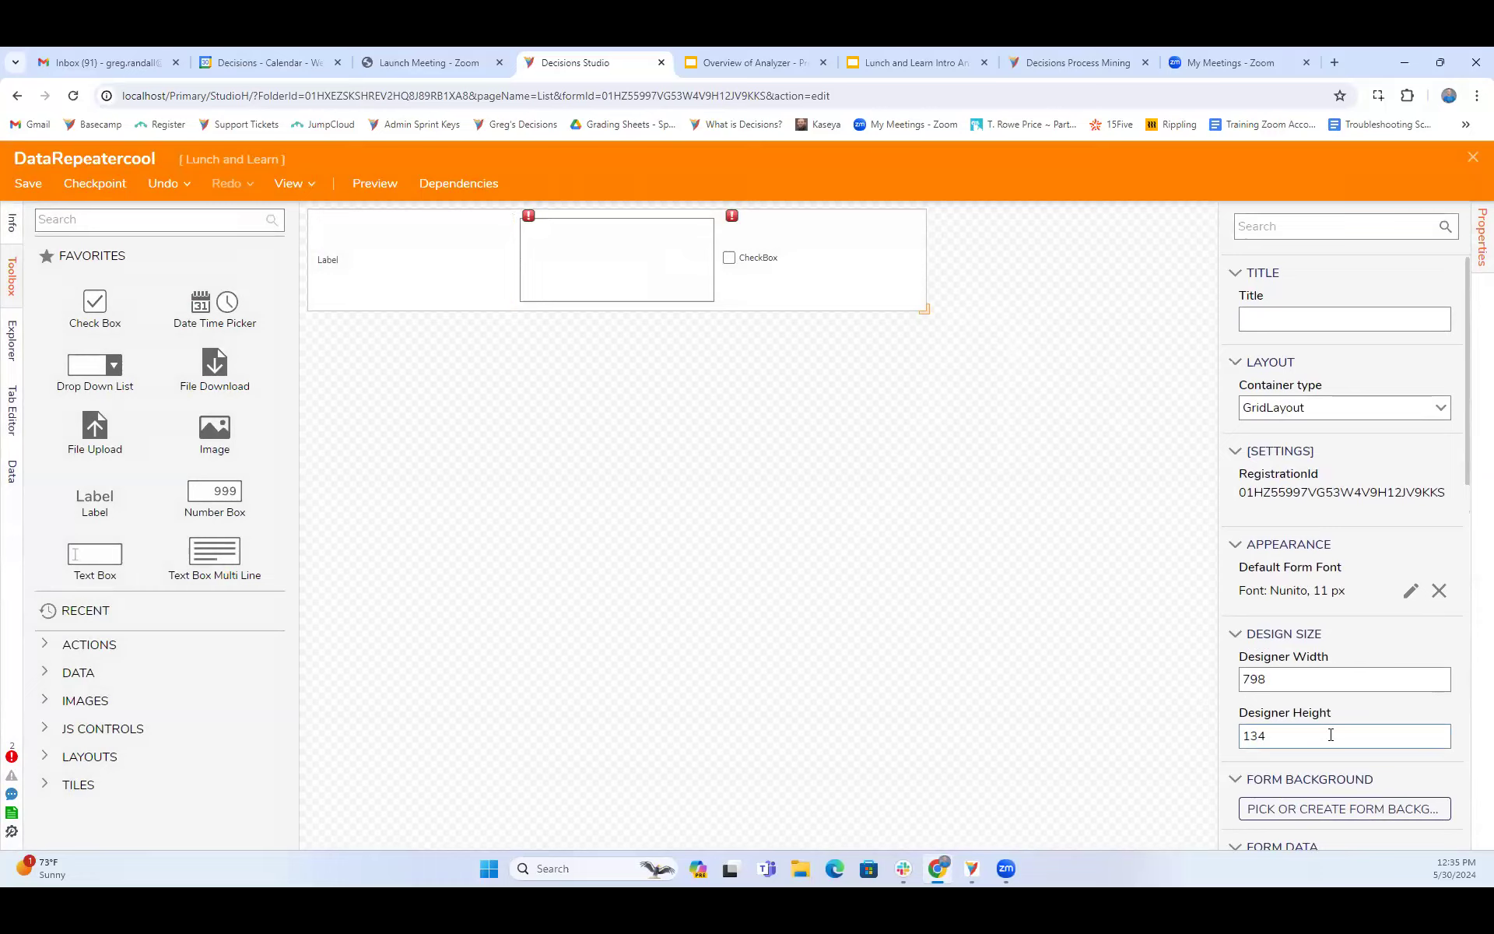
scroll(1330, 734, down, 1)
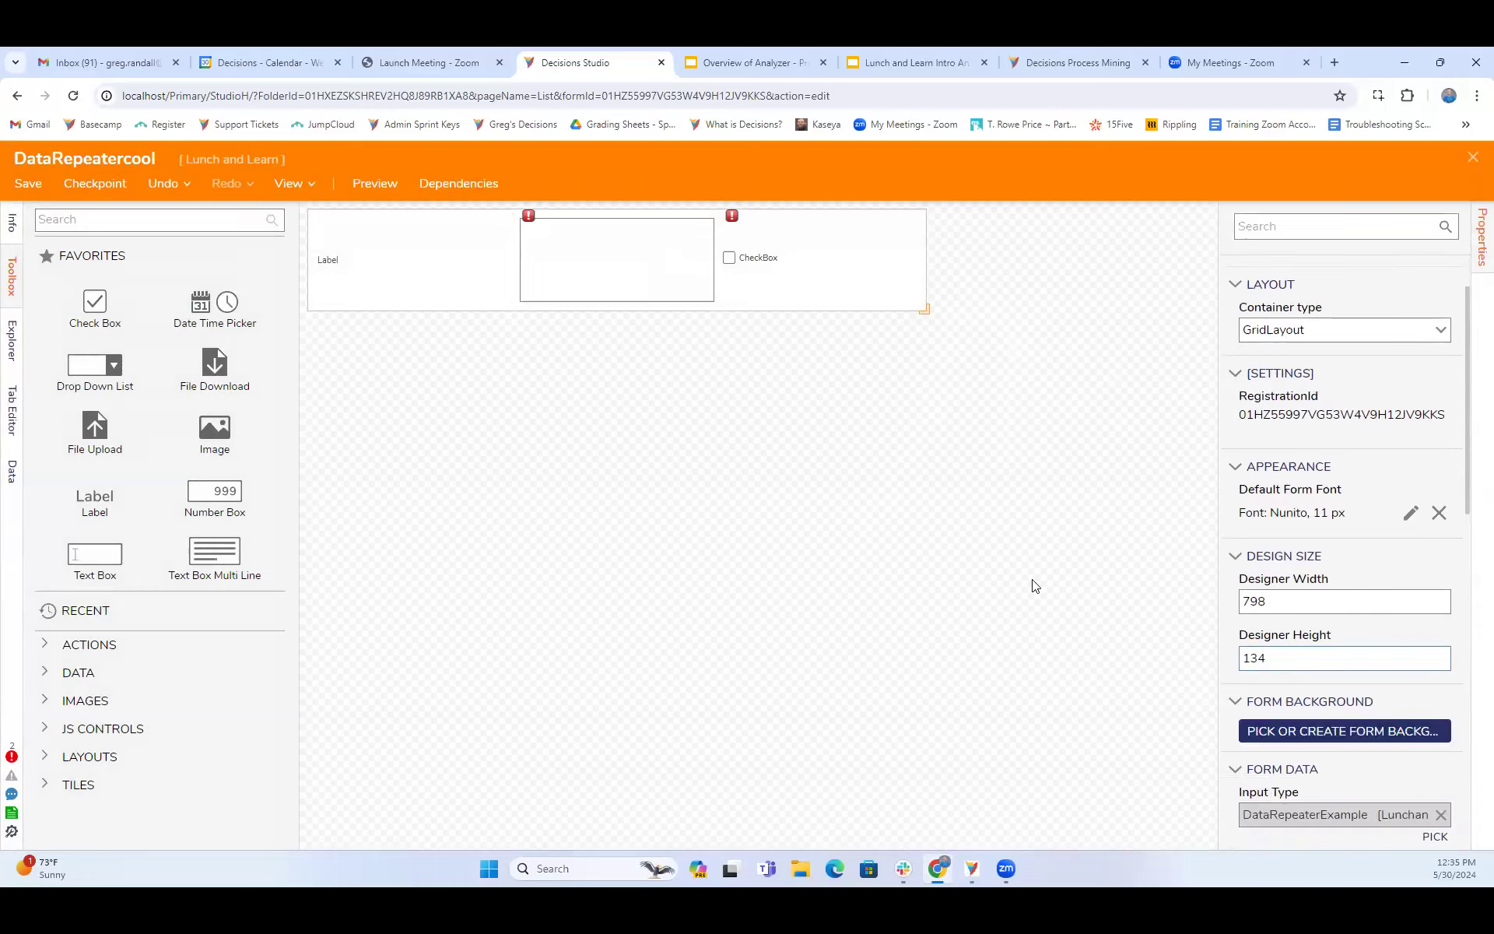
click(549, 263)
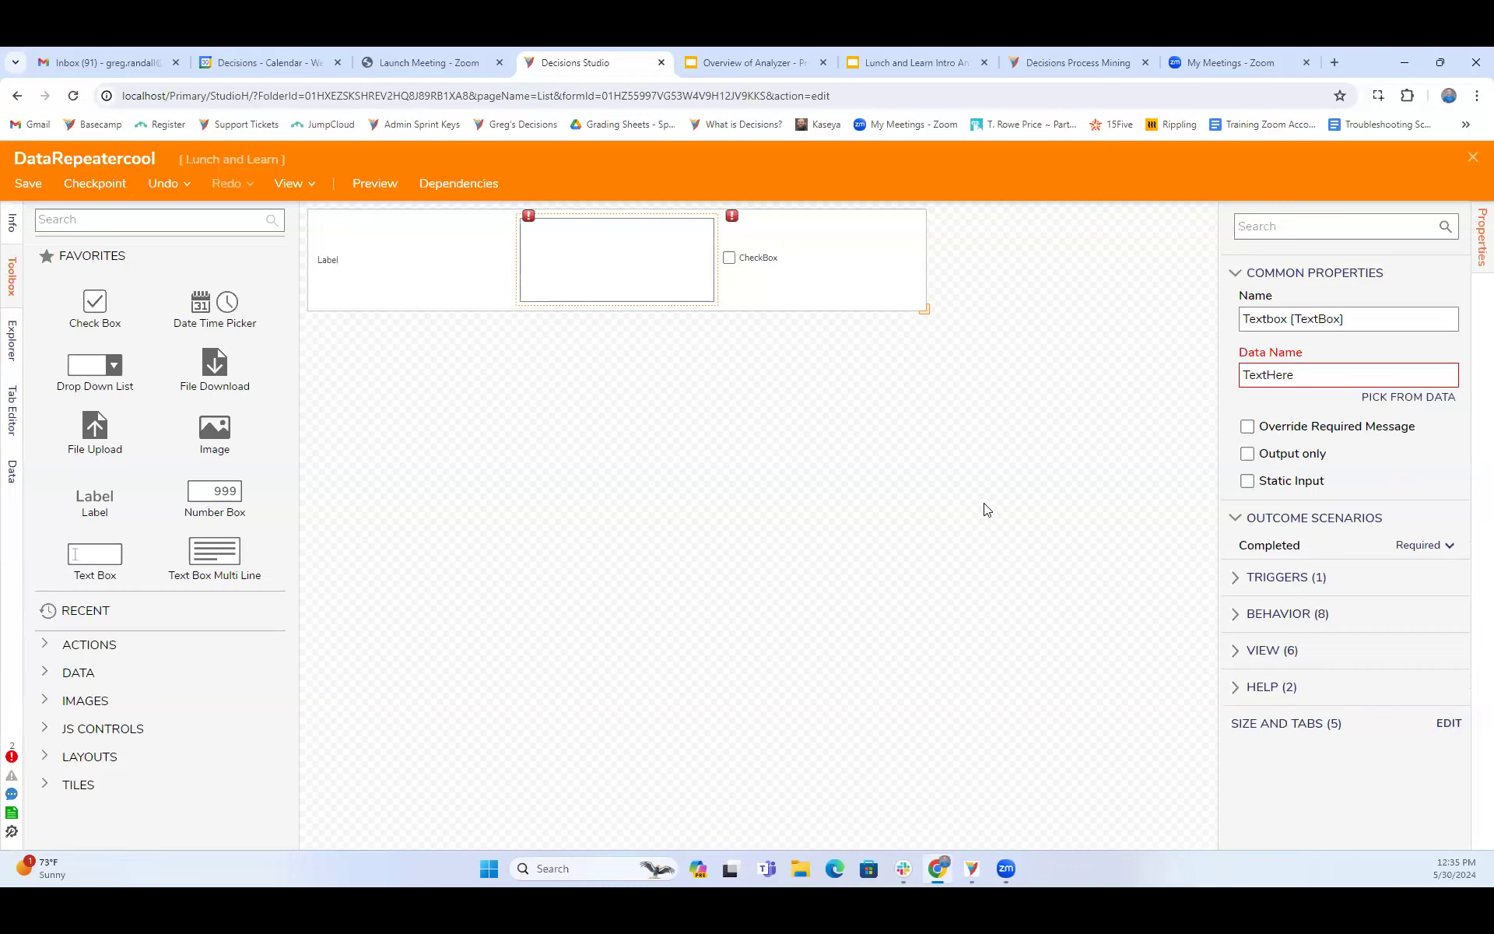
click(817, 247)
click(1043, 424)
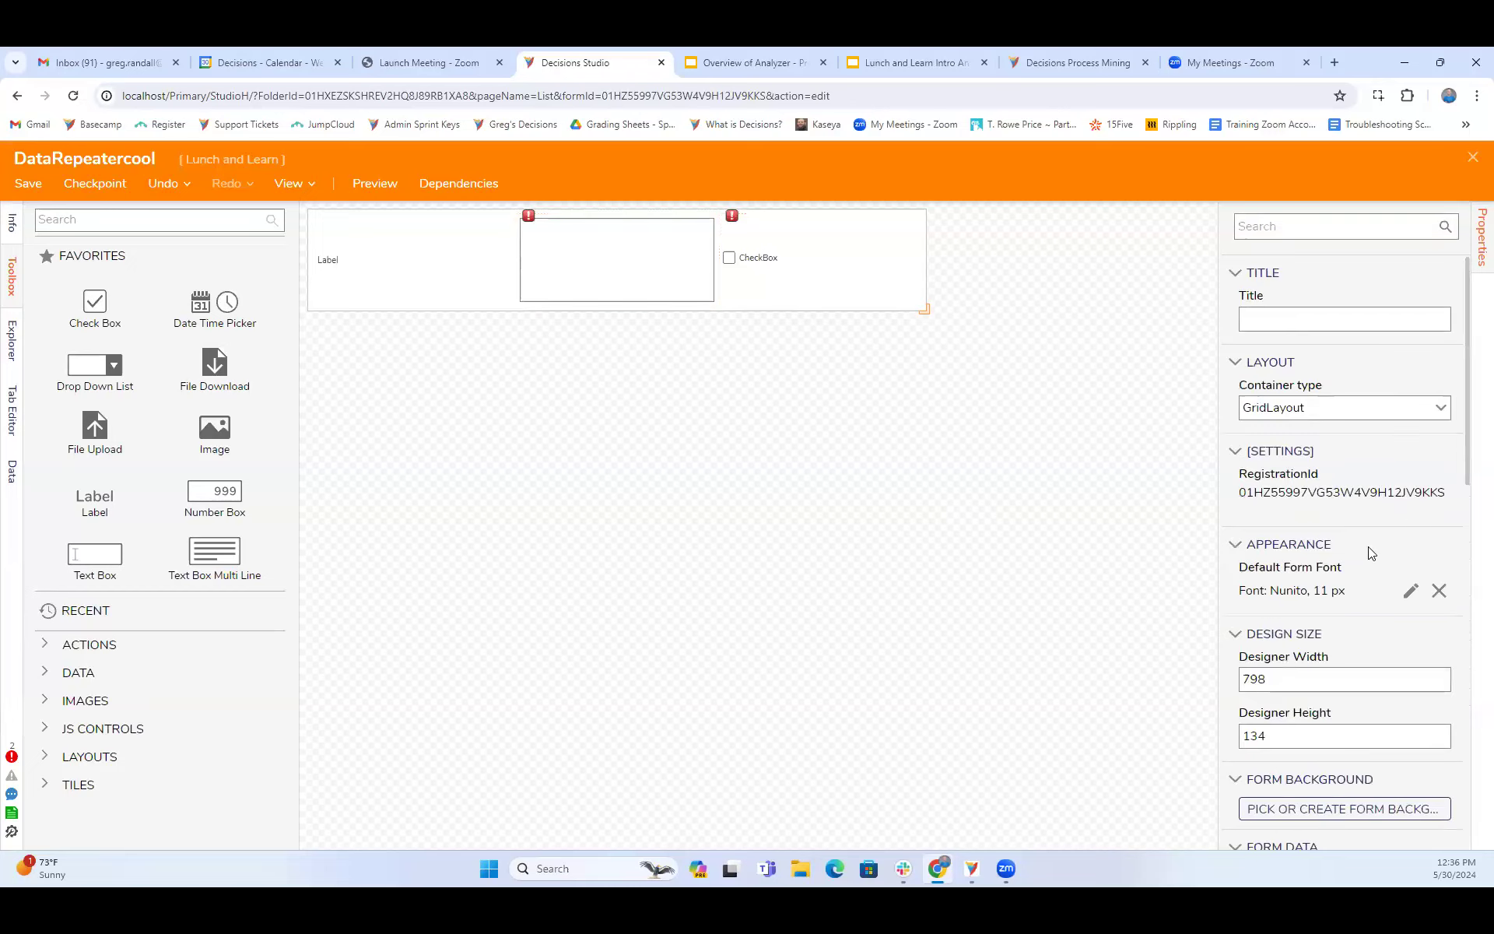
scroll(1371, 553, down, 5)
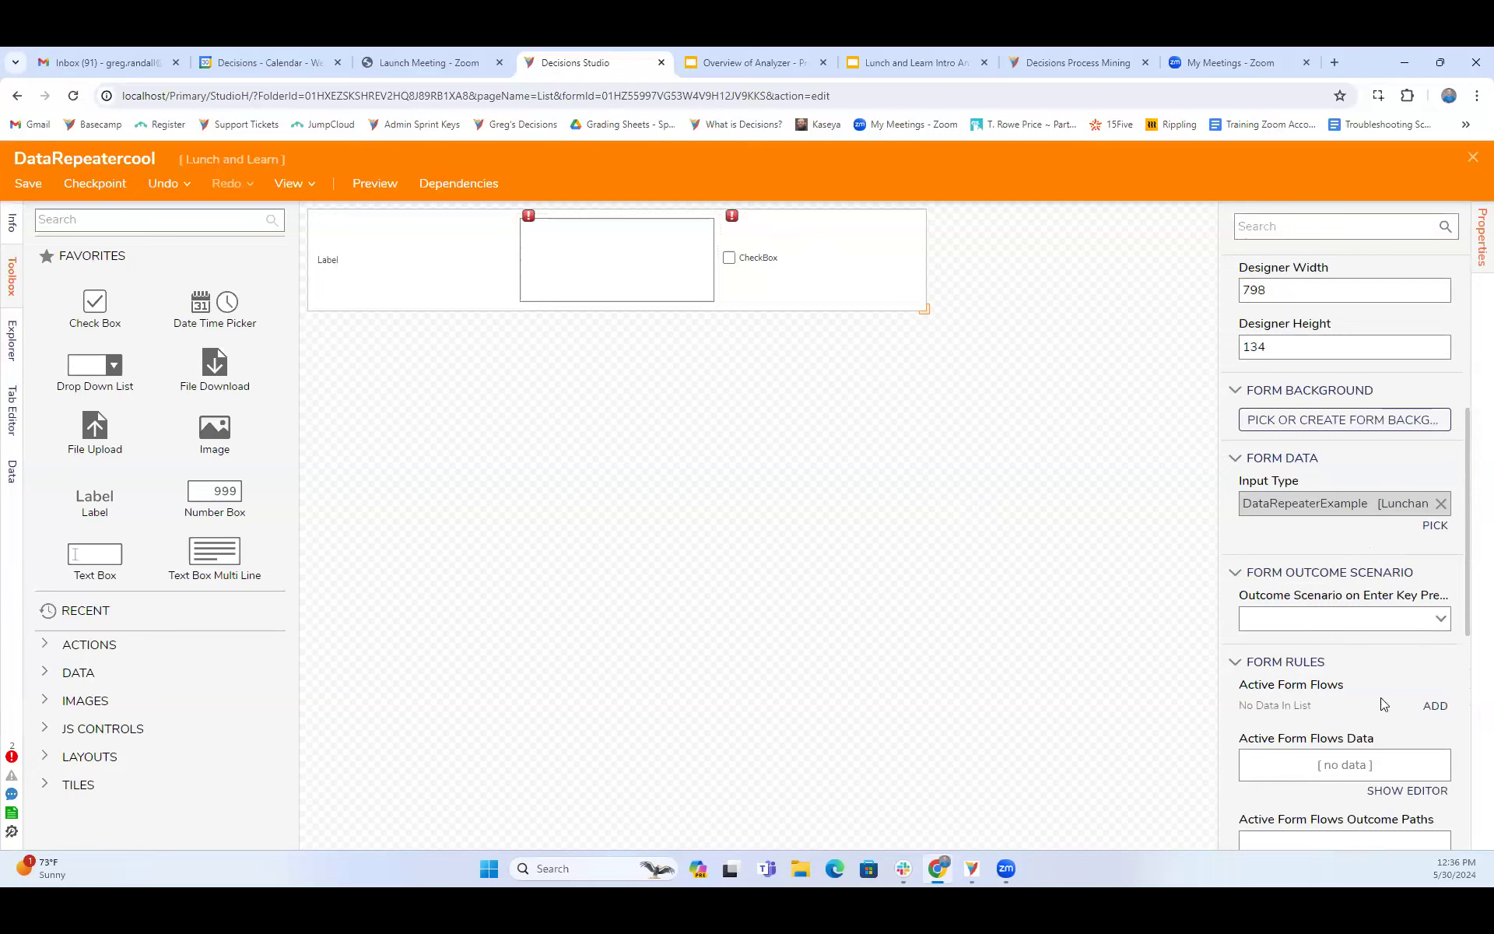
- Examine the DataRepeatercool form's rules and the properties of its check box and grid layout, including the layout's behavior settings
scroll(1383, 704, down, 5)
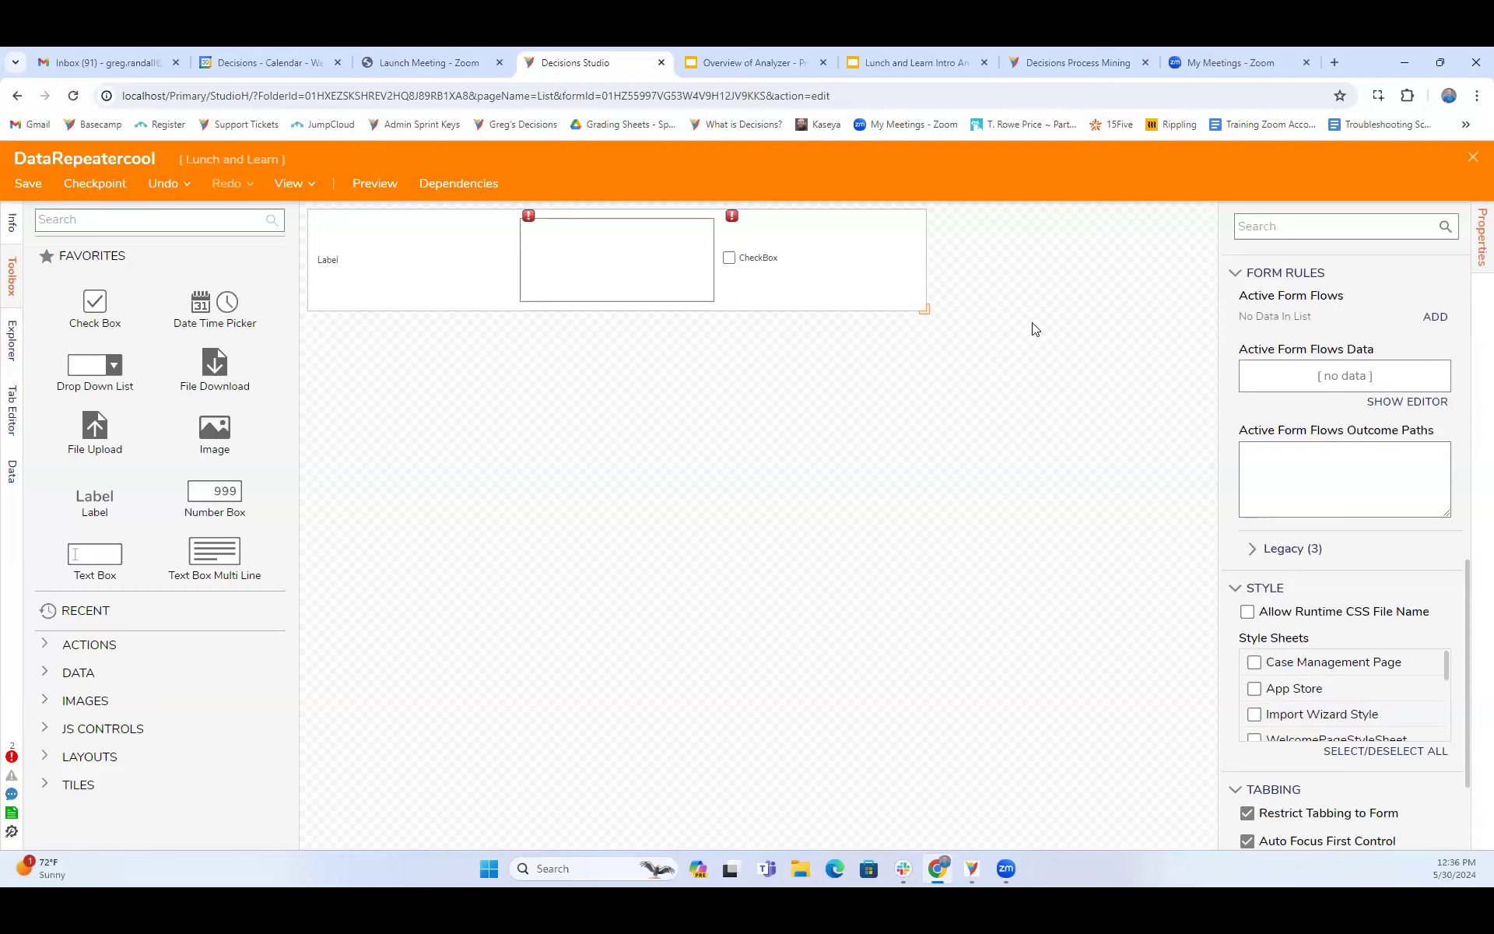
click(828, 308)
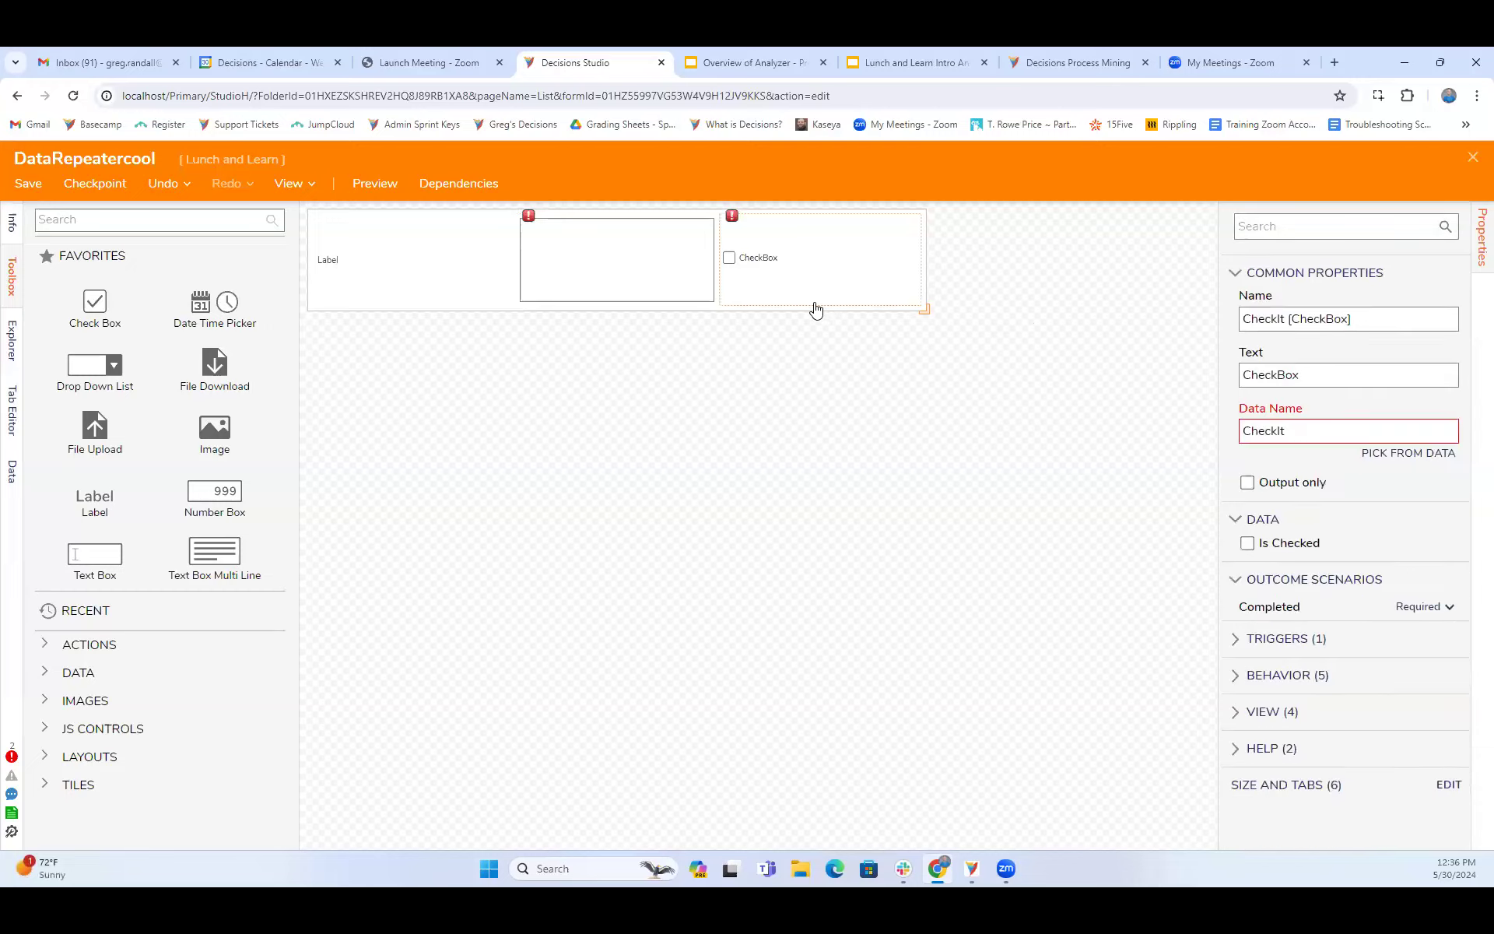
click(699, 312)
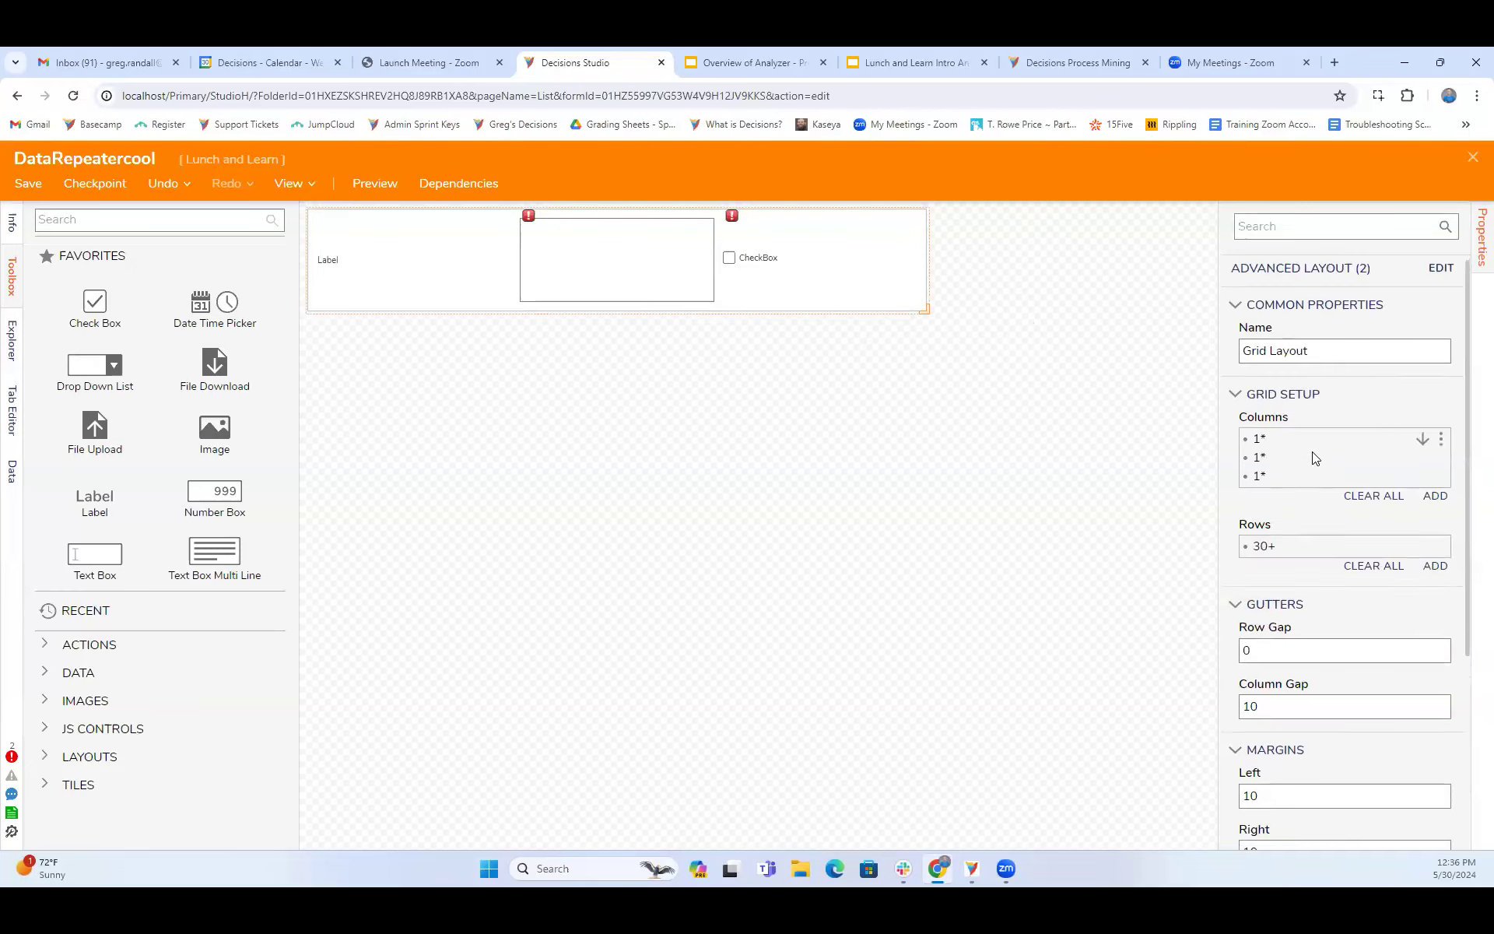
scroll(1312, 457, down, 3)
click(1234, 722)
scroll(1336, 663, down, 2)
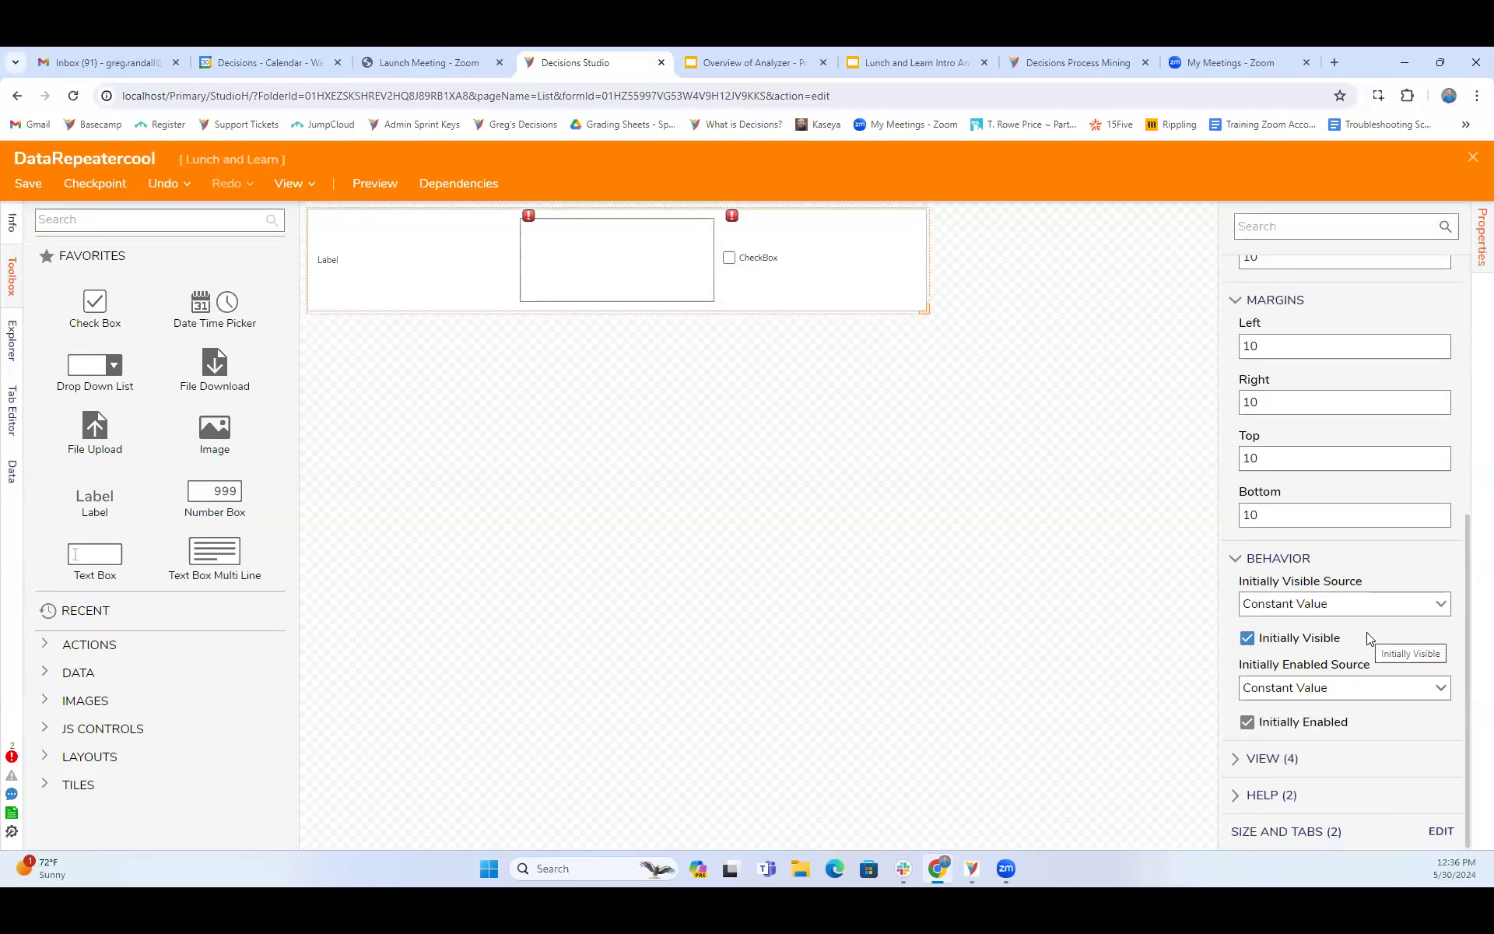
click(684, 307)
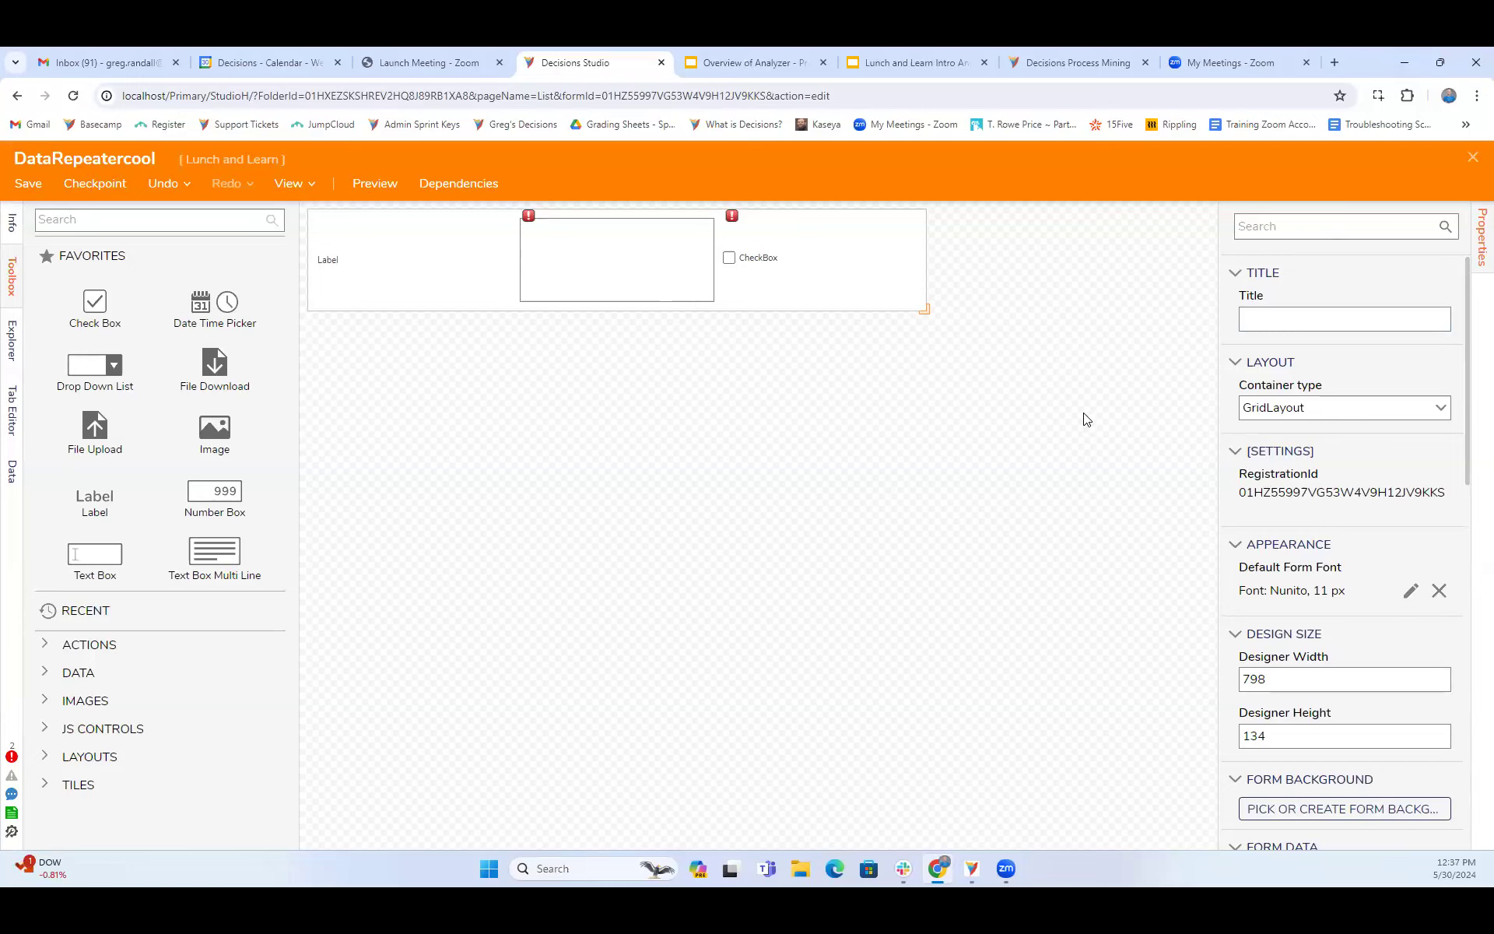
click(766, 269)
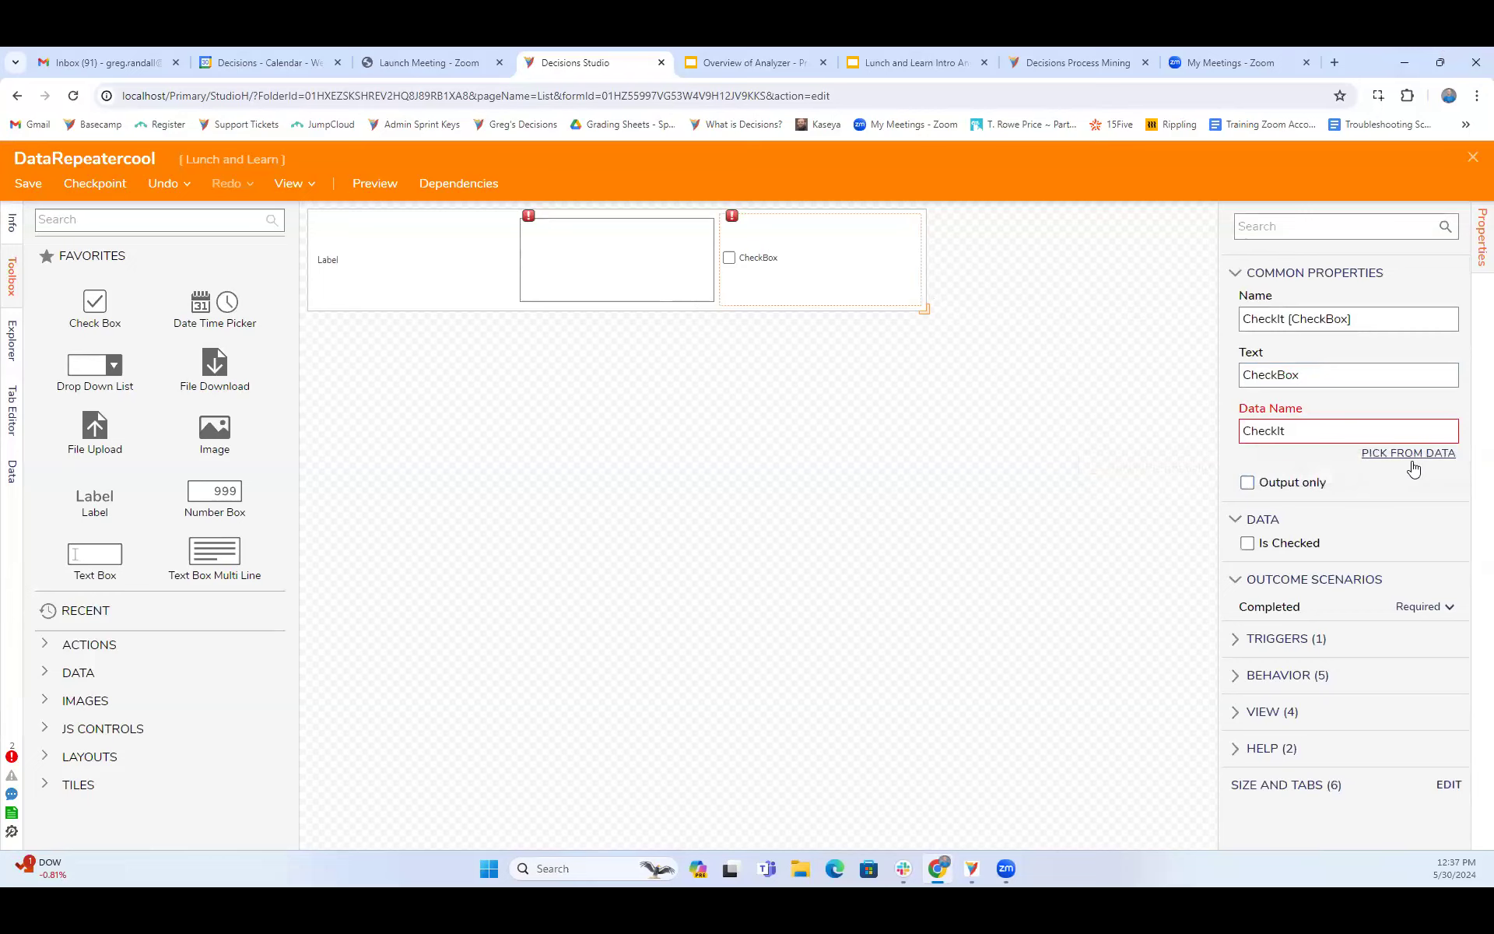
- Save and close the DataRepeatercool form and its parent DataRepeaterCarter form
click(1473, 157)
click(962, 587)
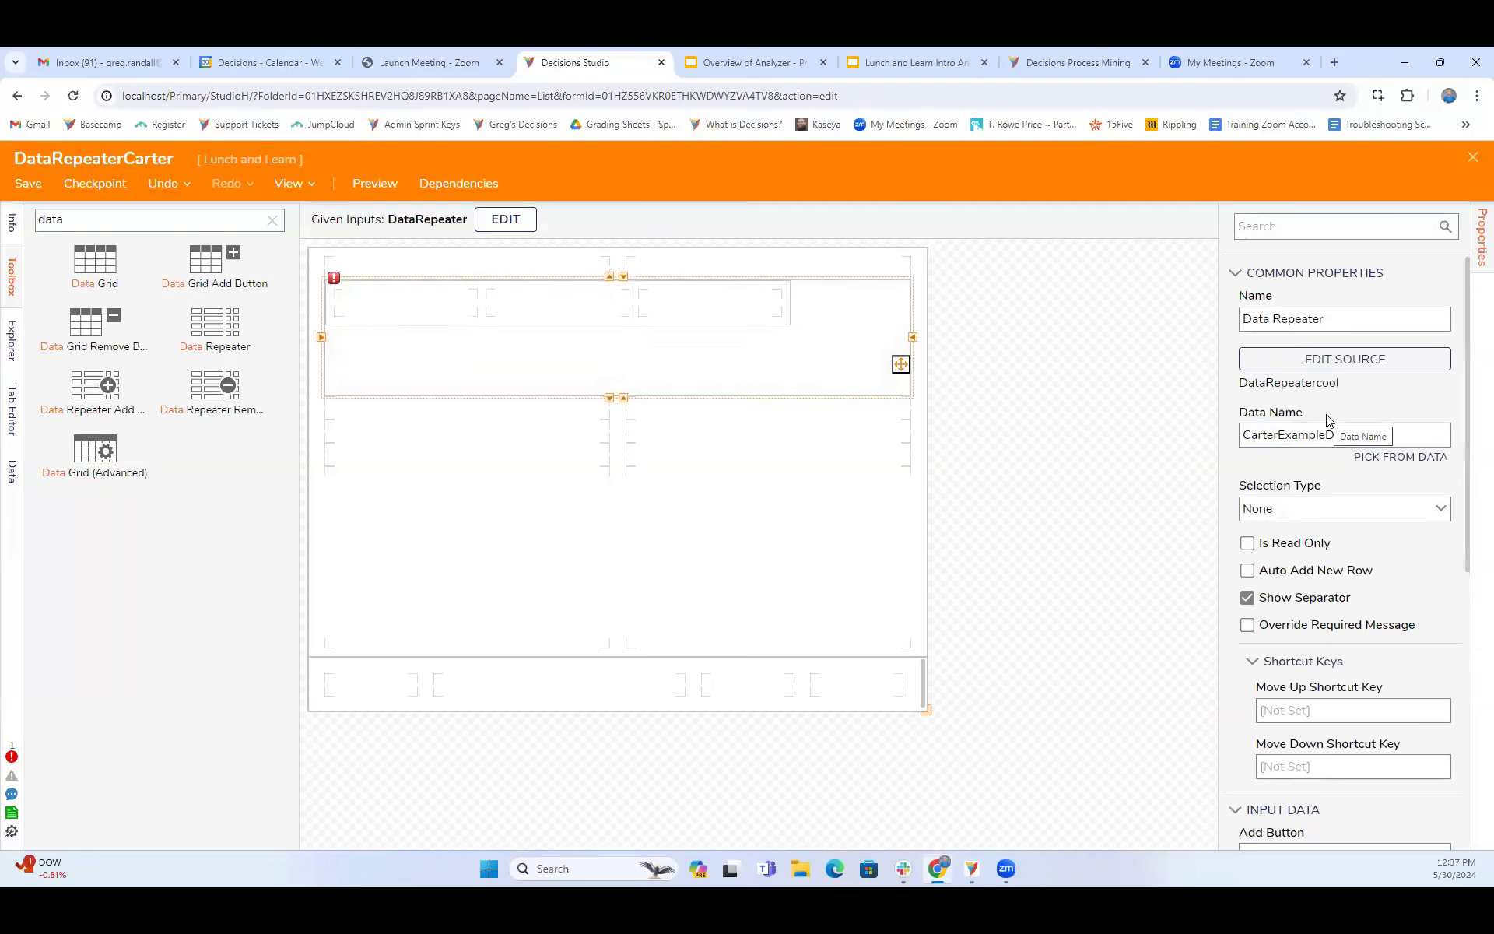
scroll(1328, 419, down, 3)
scroll(1329, 420, down, 2)
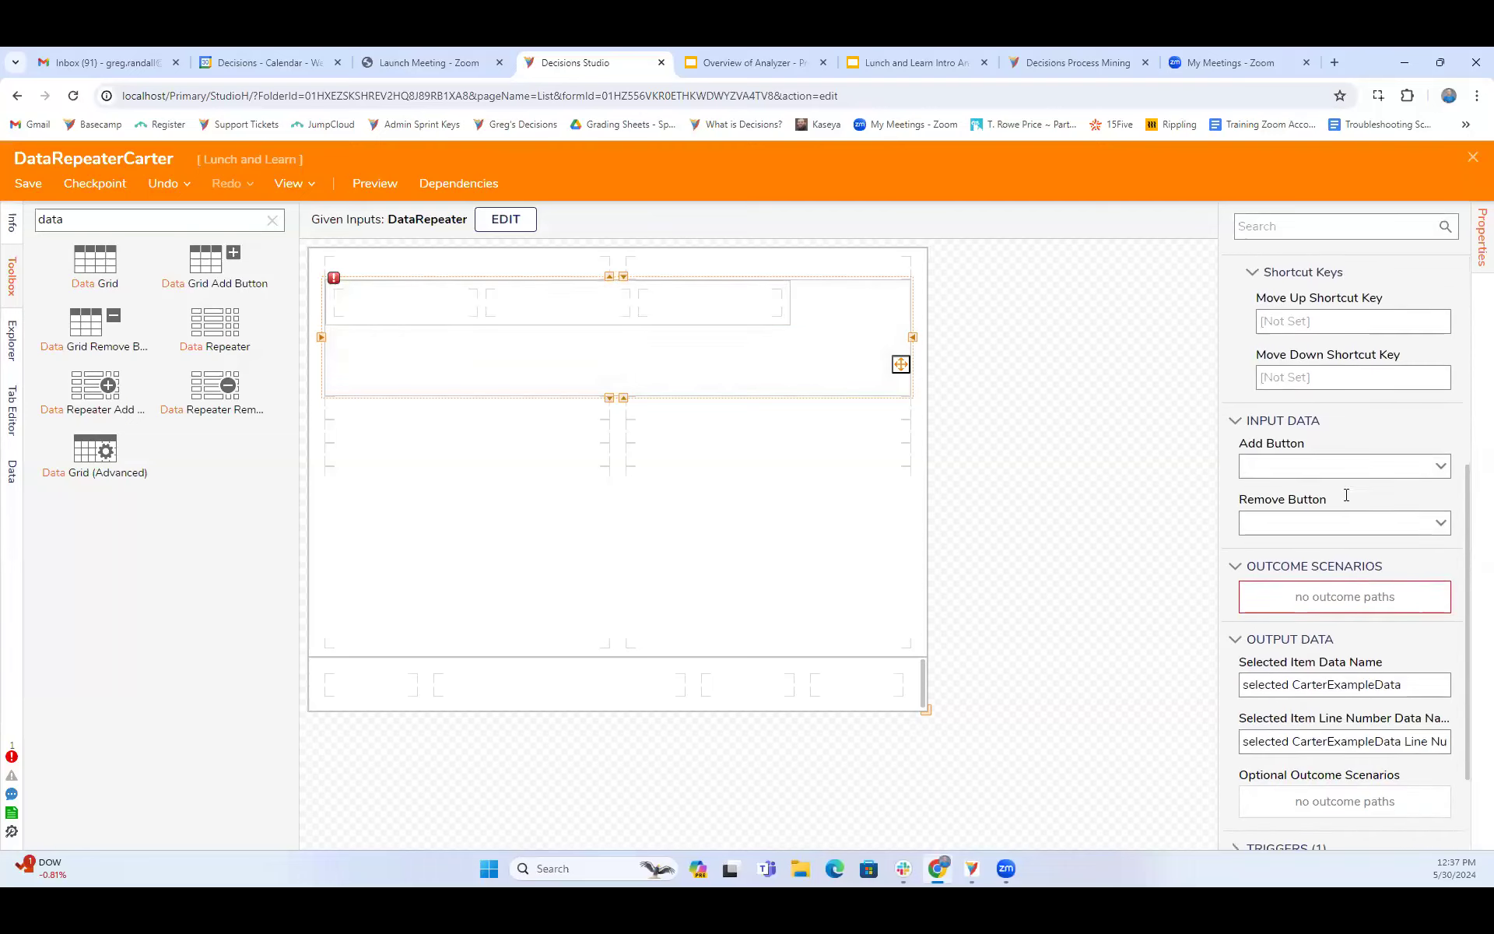
scroll(1362, 591, down, 2)
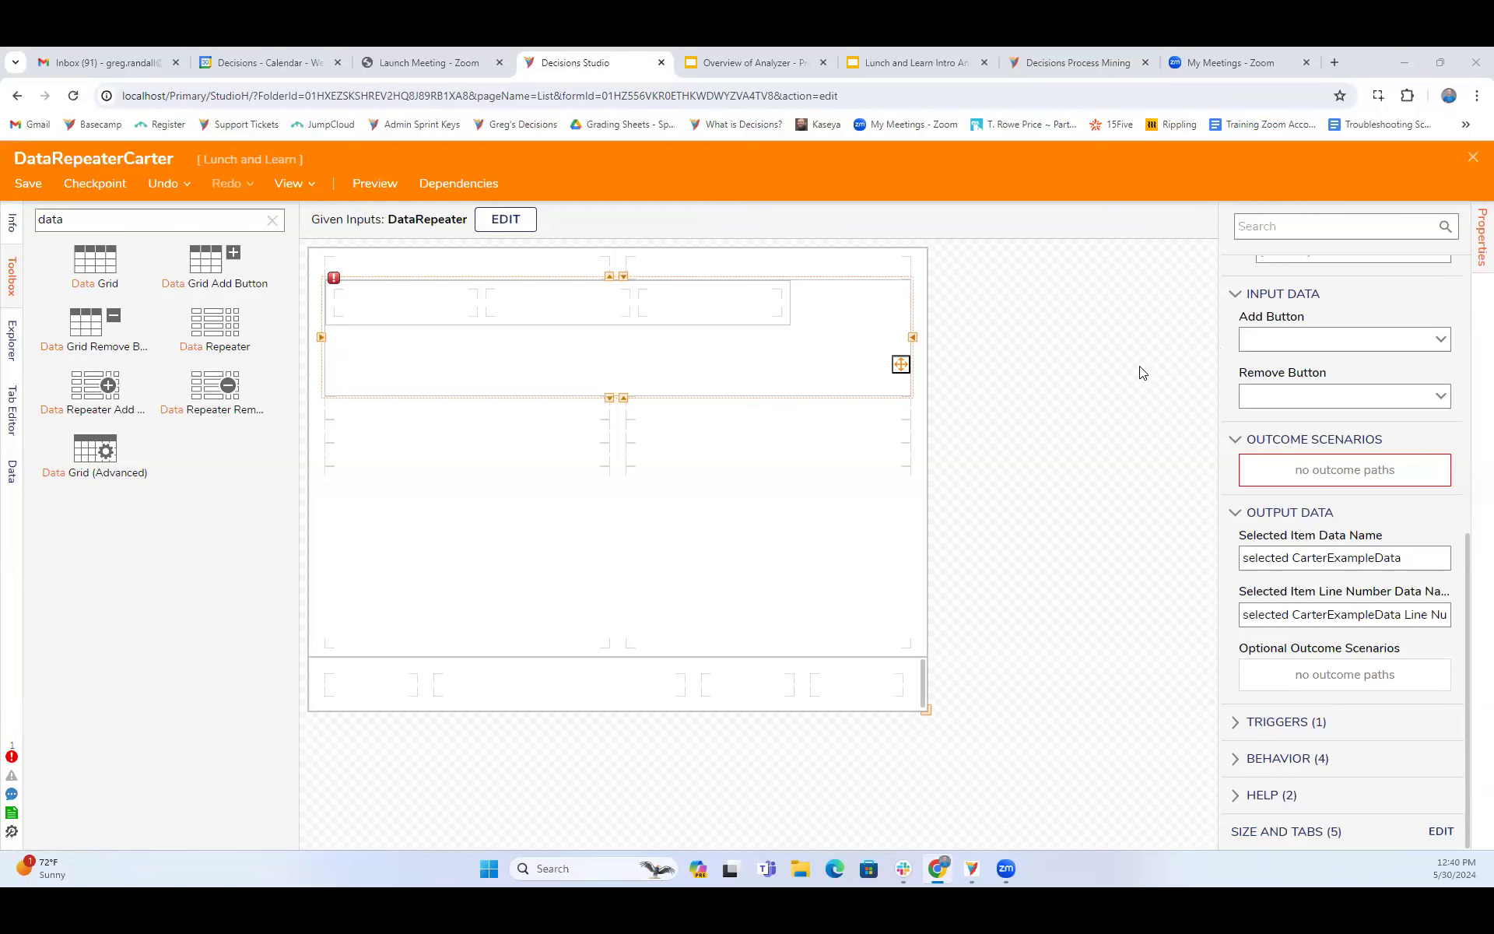
click(1472, 156)
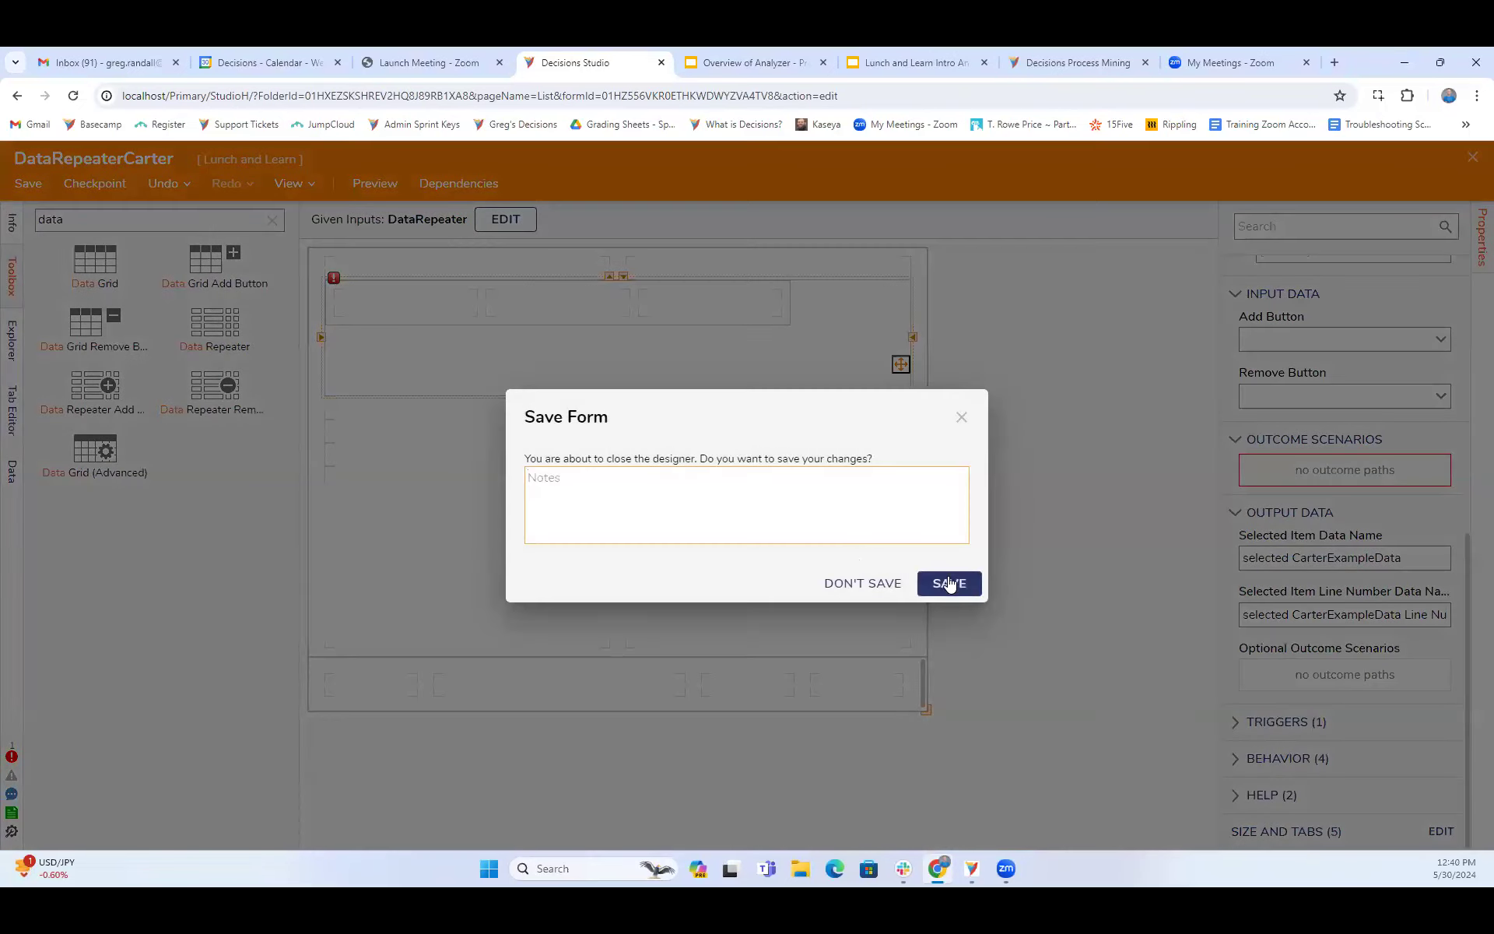
click(949, 583)
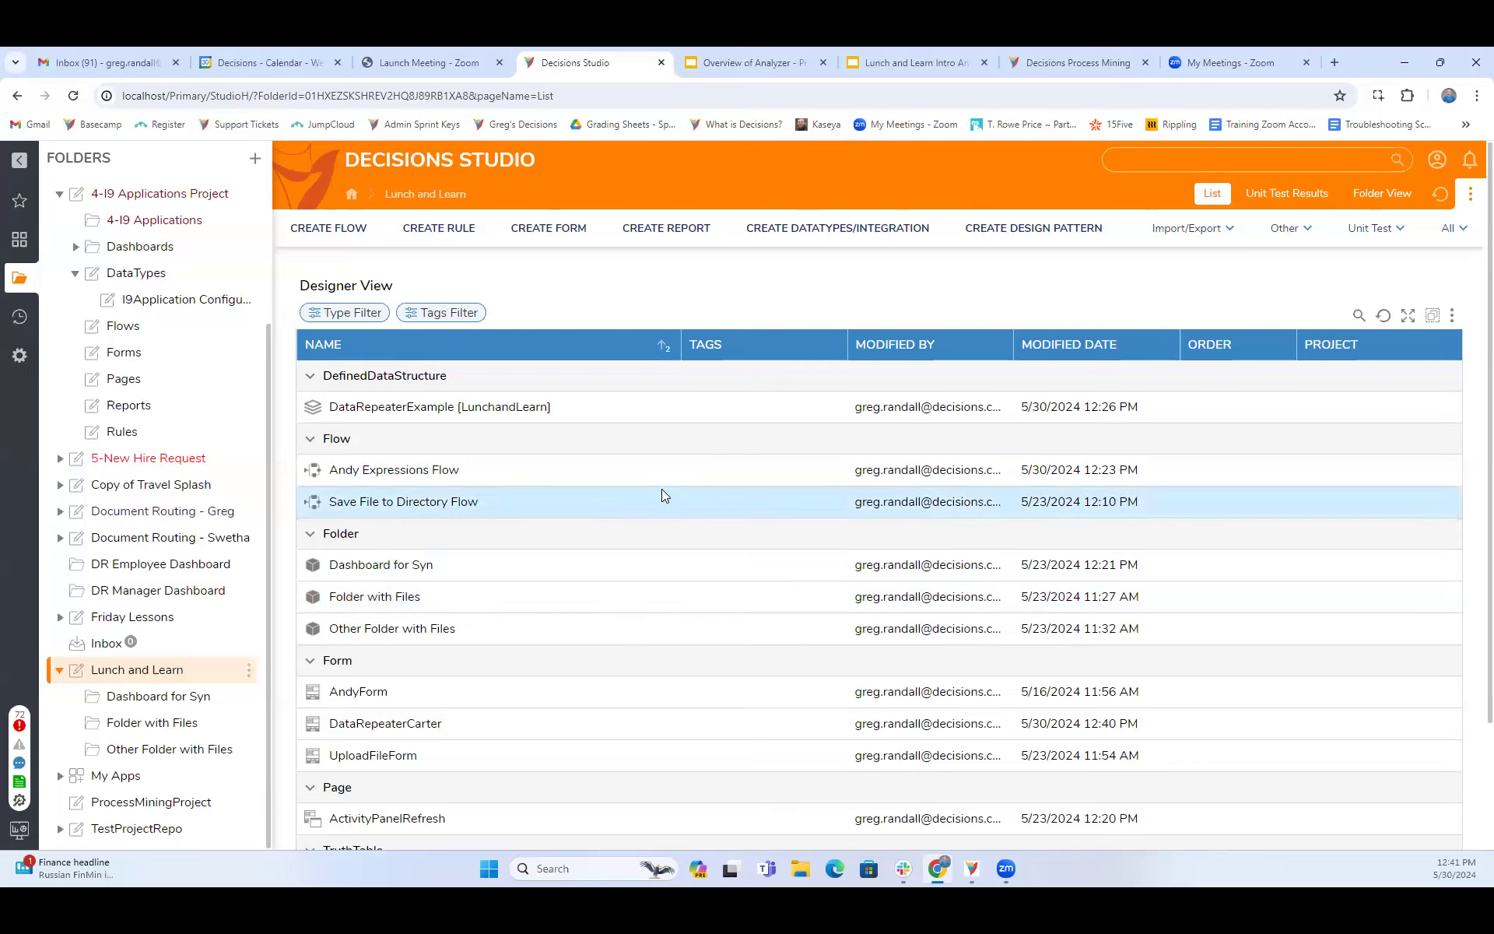
- View the permissions of the 4-I9 project's Flows folder, including the new account permission options and account picker, and dismiss them without changes
right_click(127, 333)
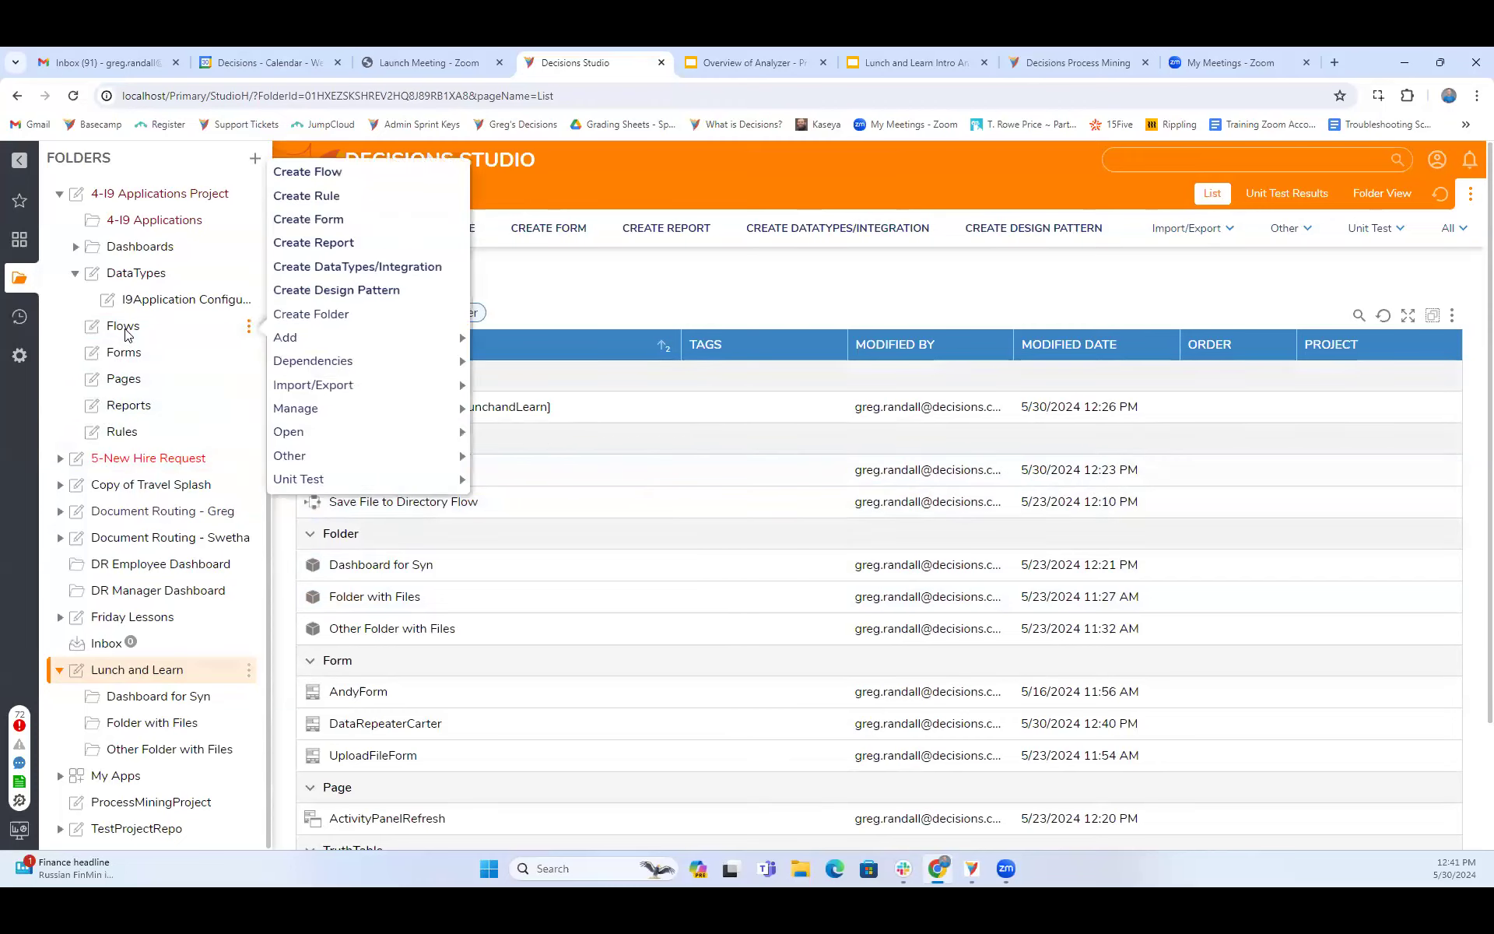
mouse_move(295, 408)
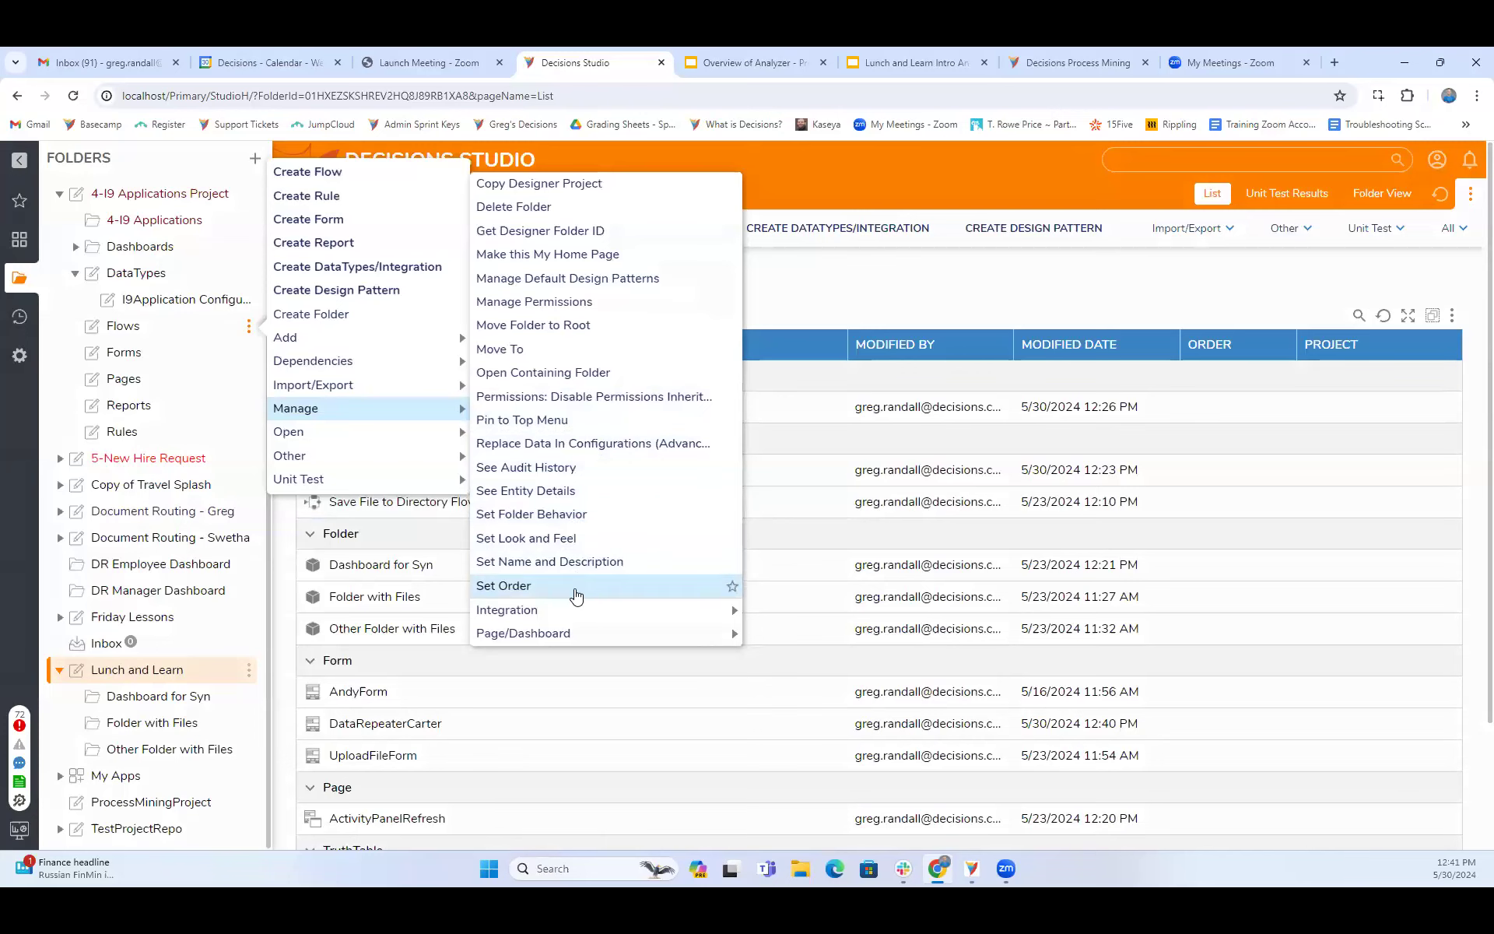
click(527, 301)
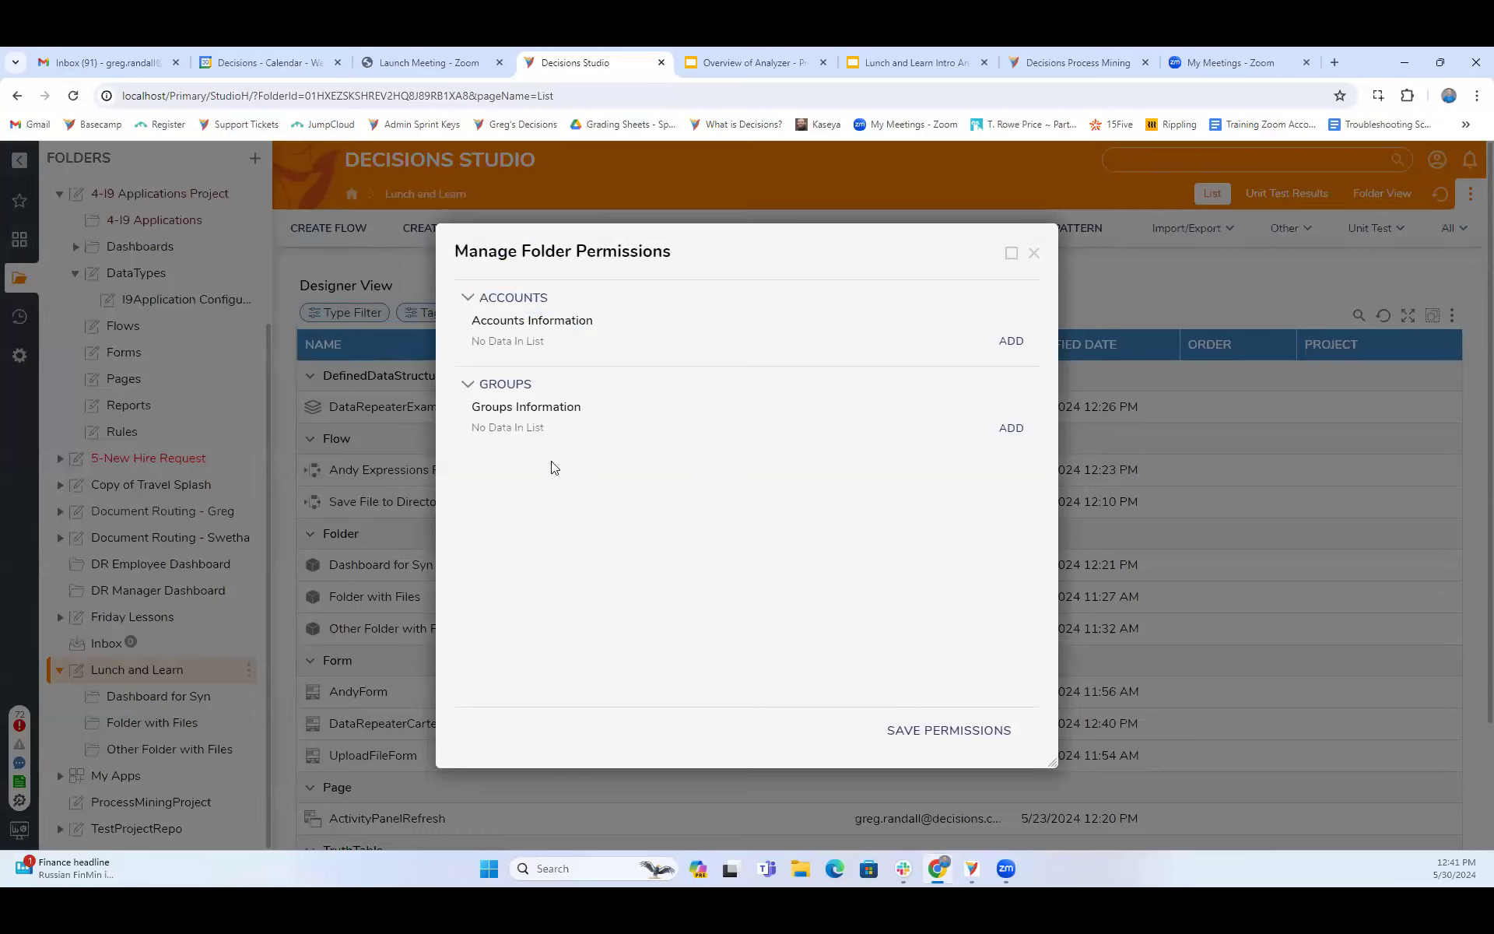
click(1011, 343)
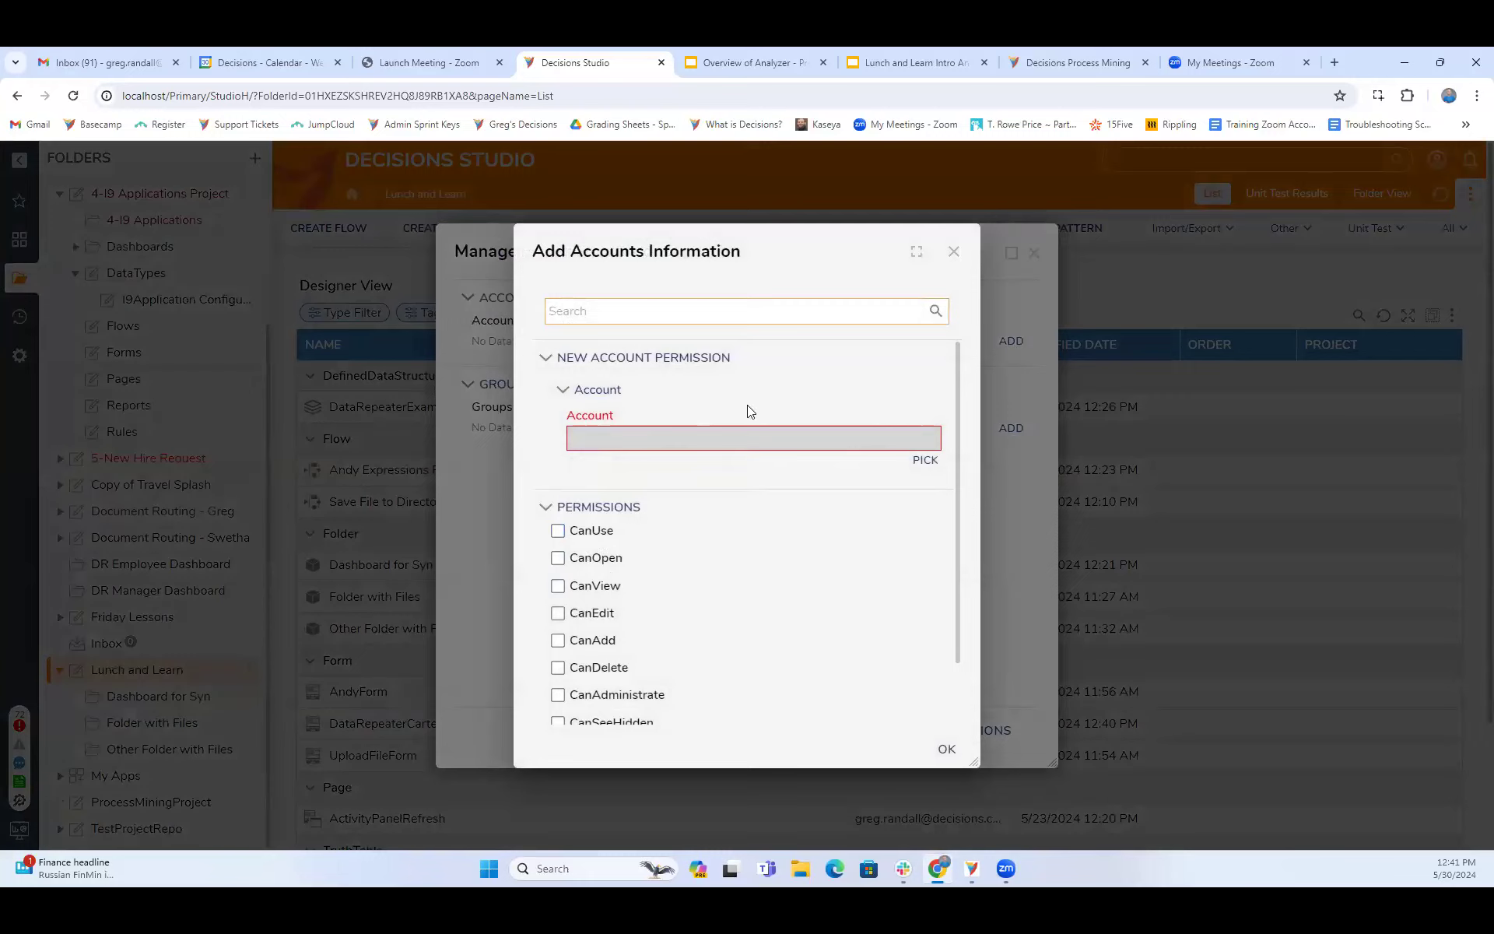
click(925, 461)
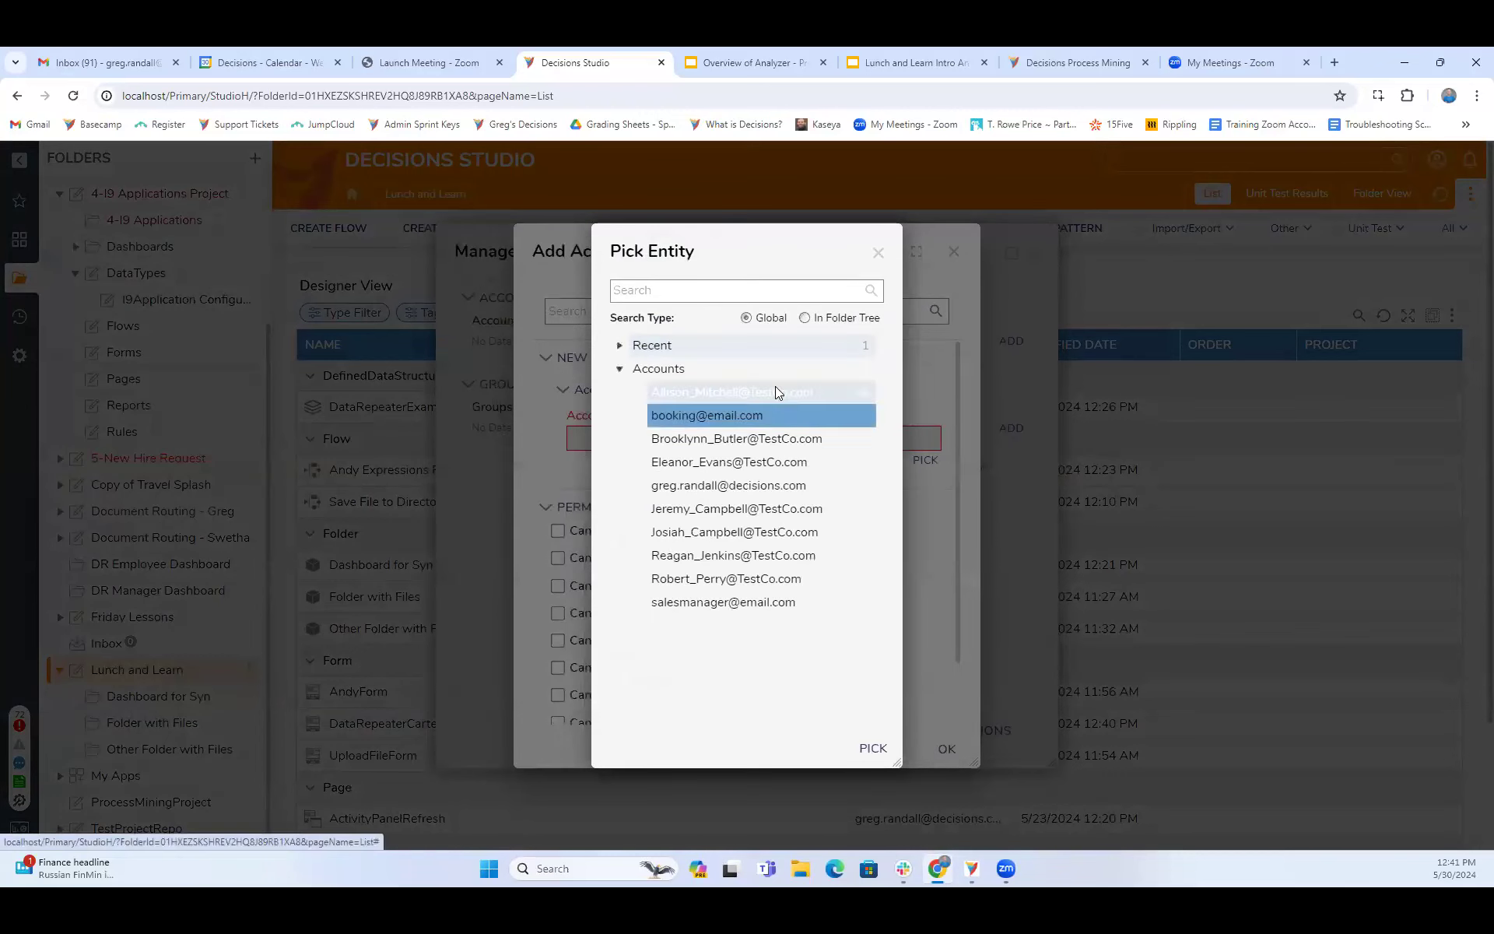
click(878, 251)
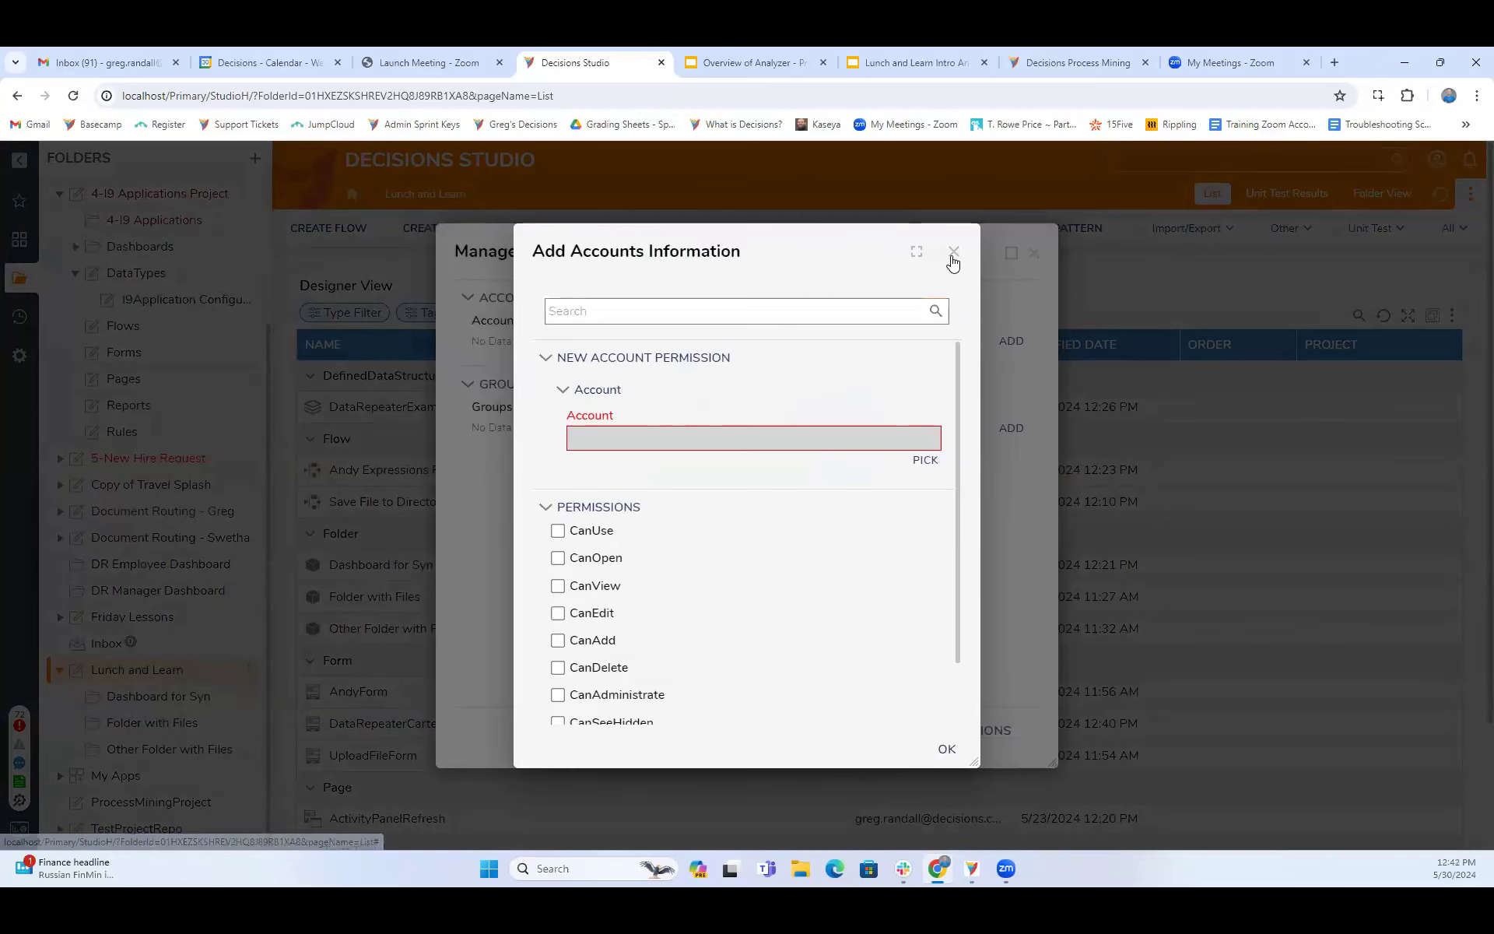
click(952, 250)
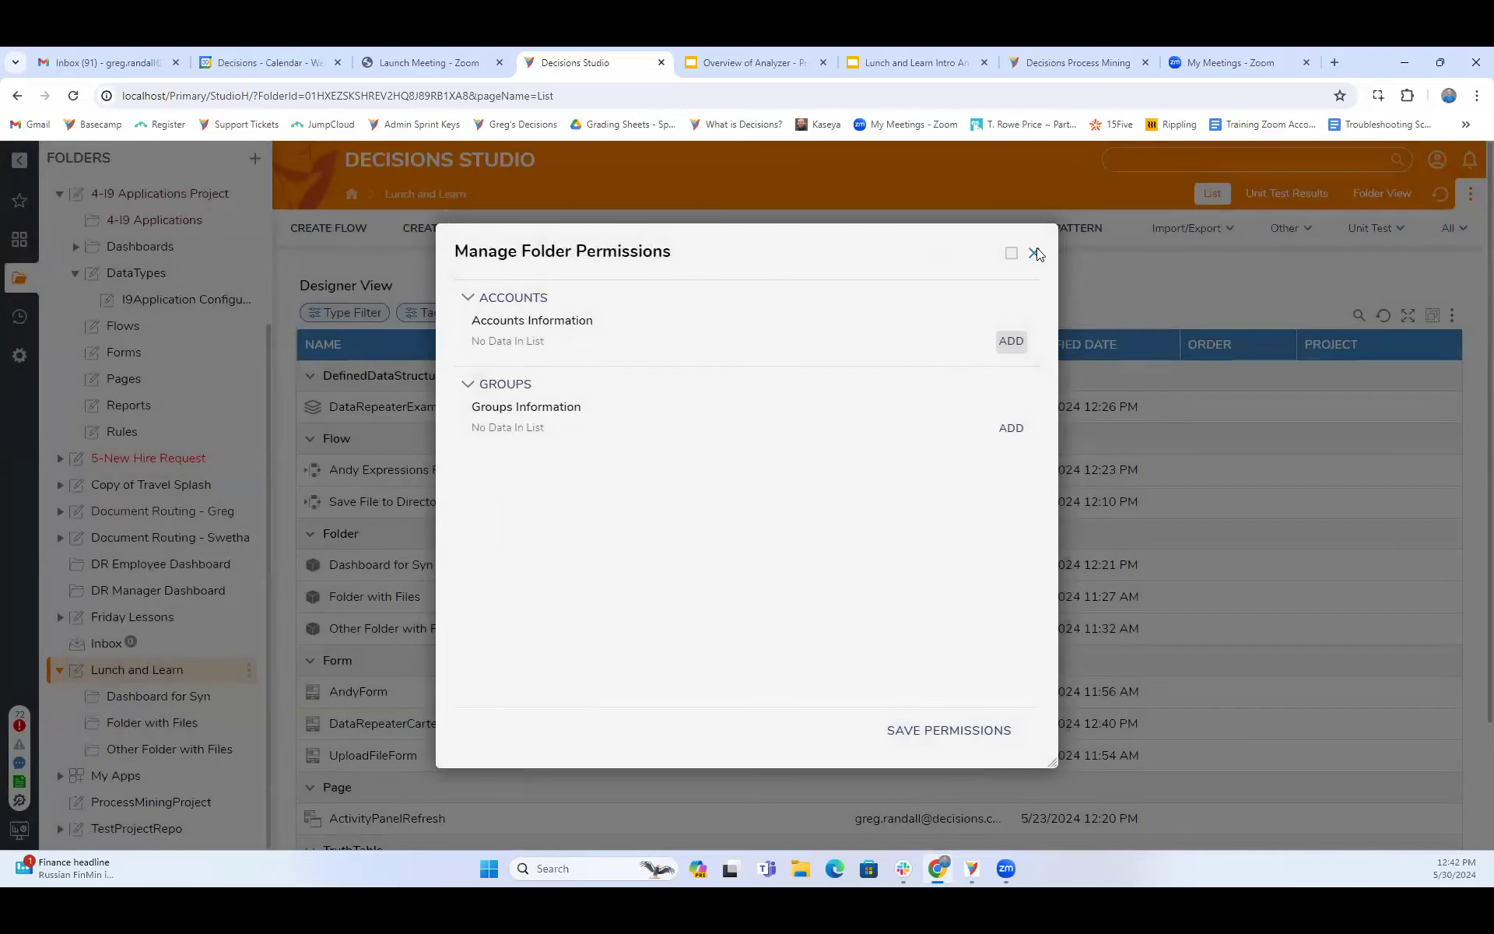
click(1034, 252)
click(120, 325)
click(123, 352)
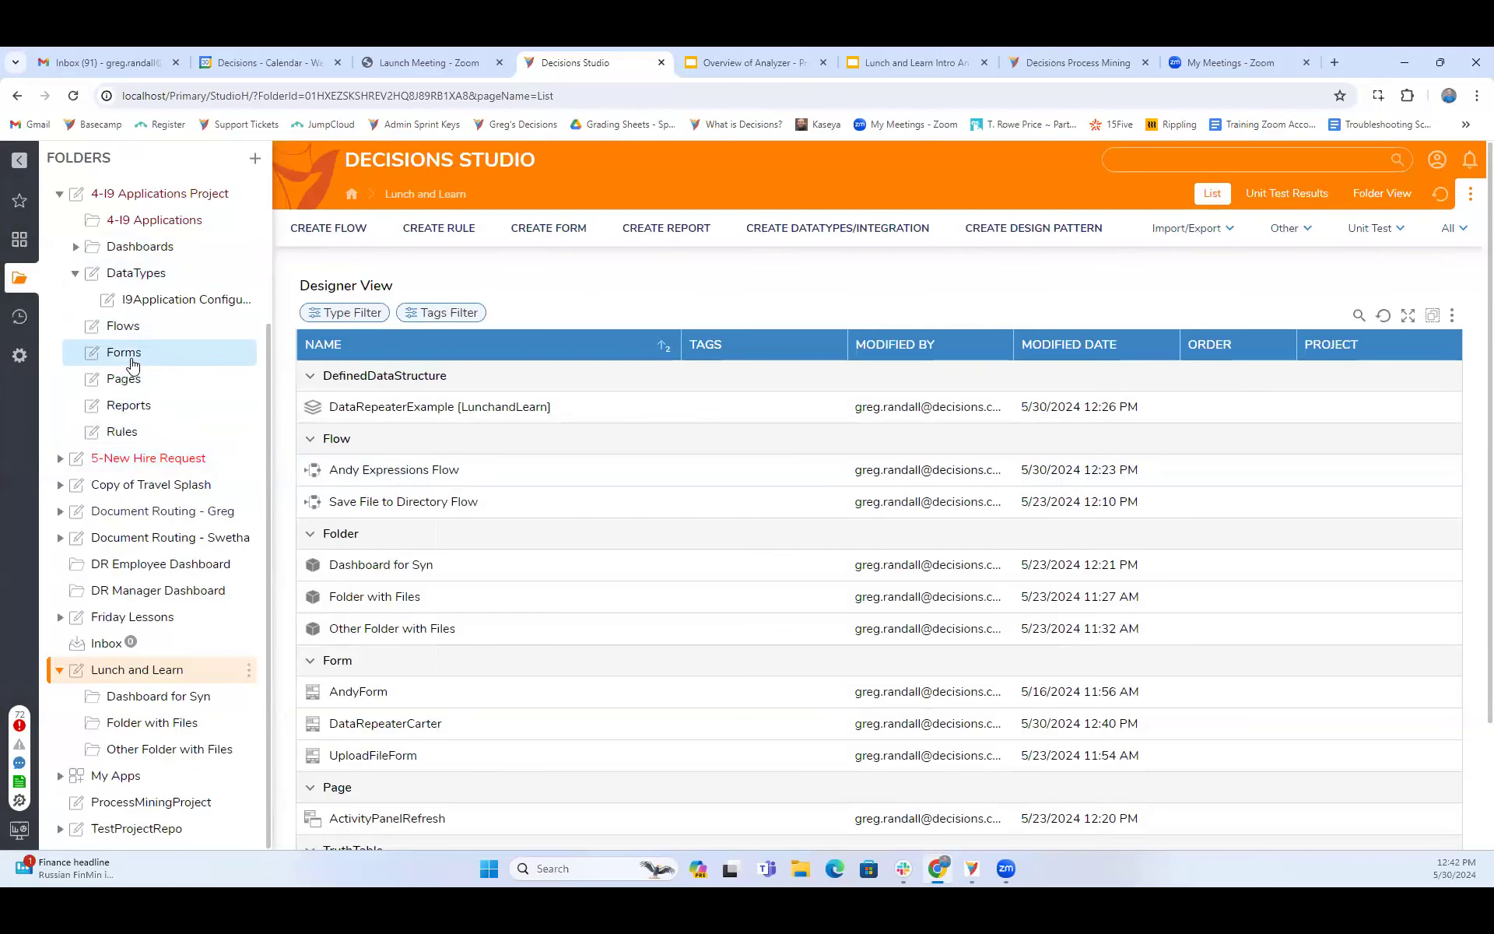
click(145, 376)
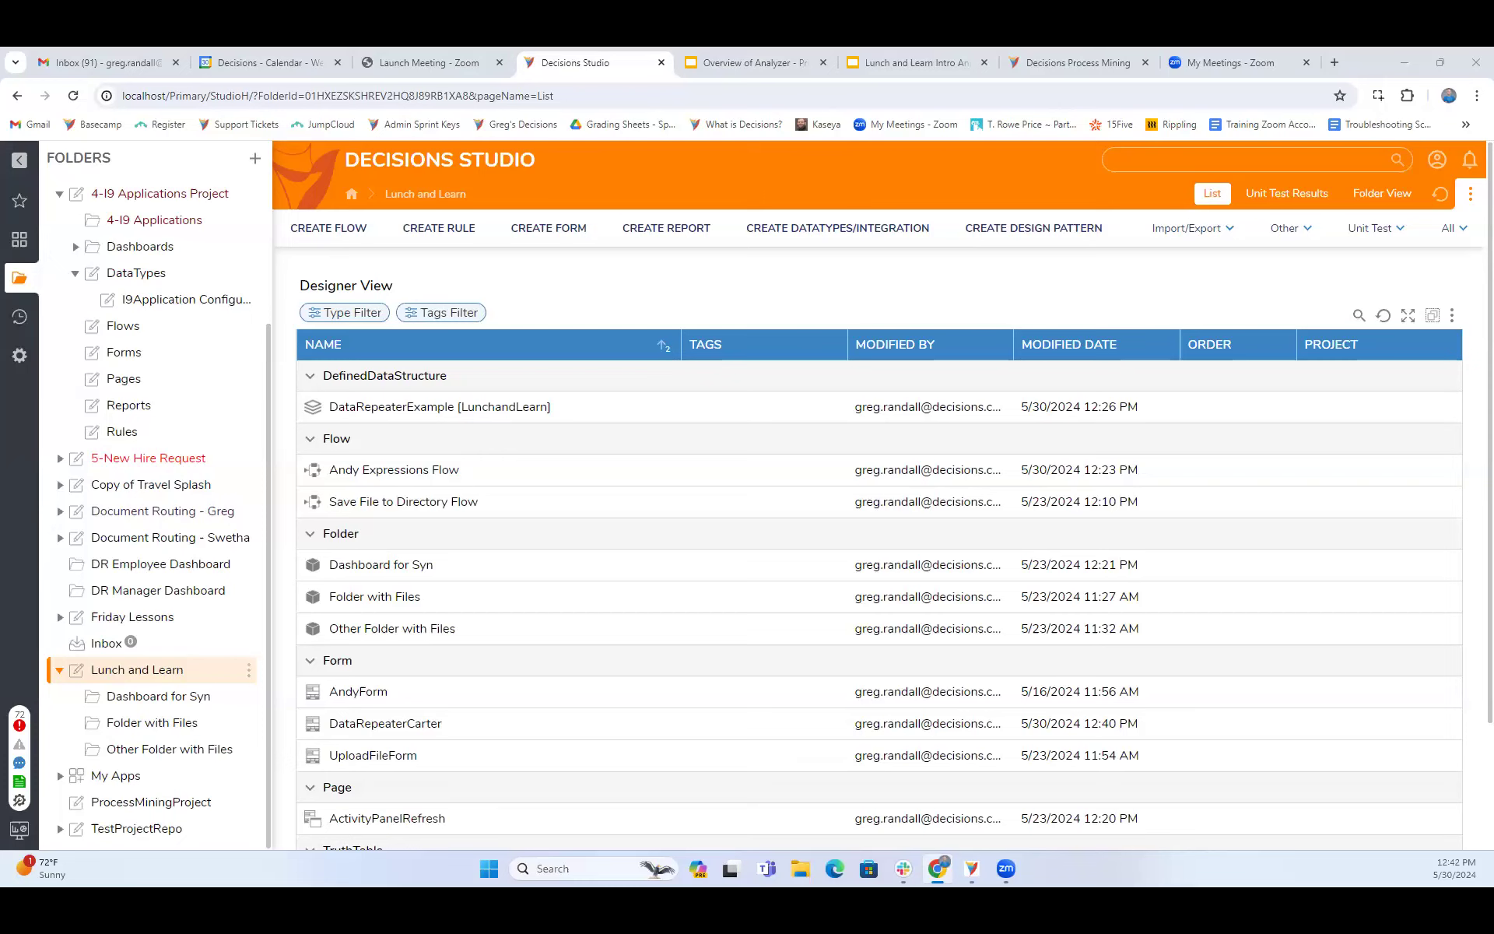
click(557, 612)
scroll(557, 613, down, 2)
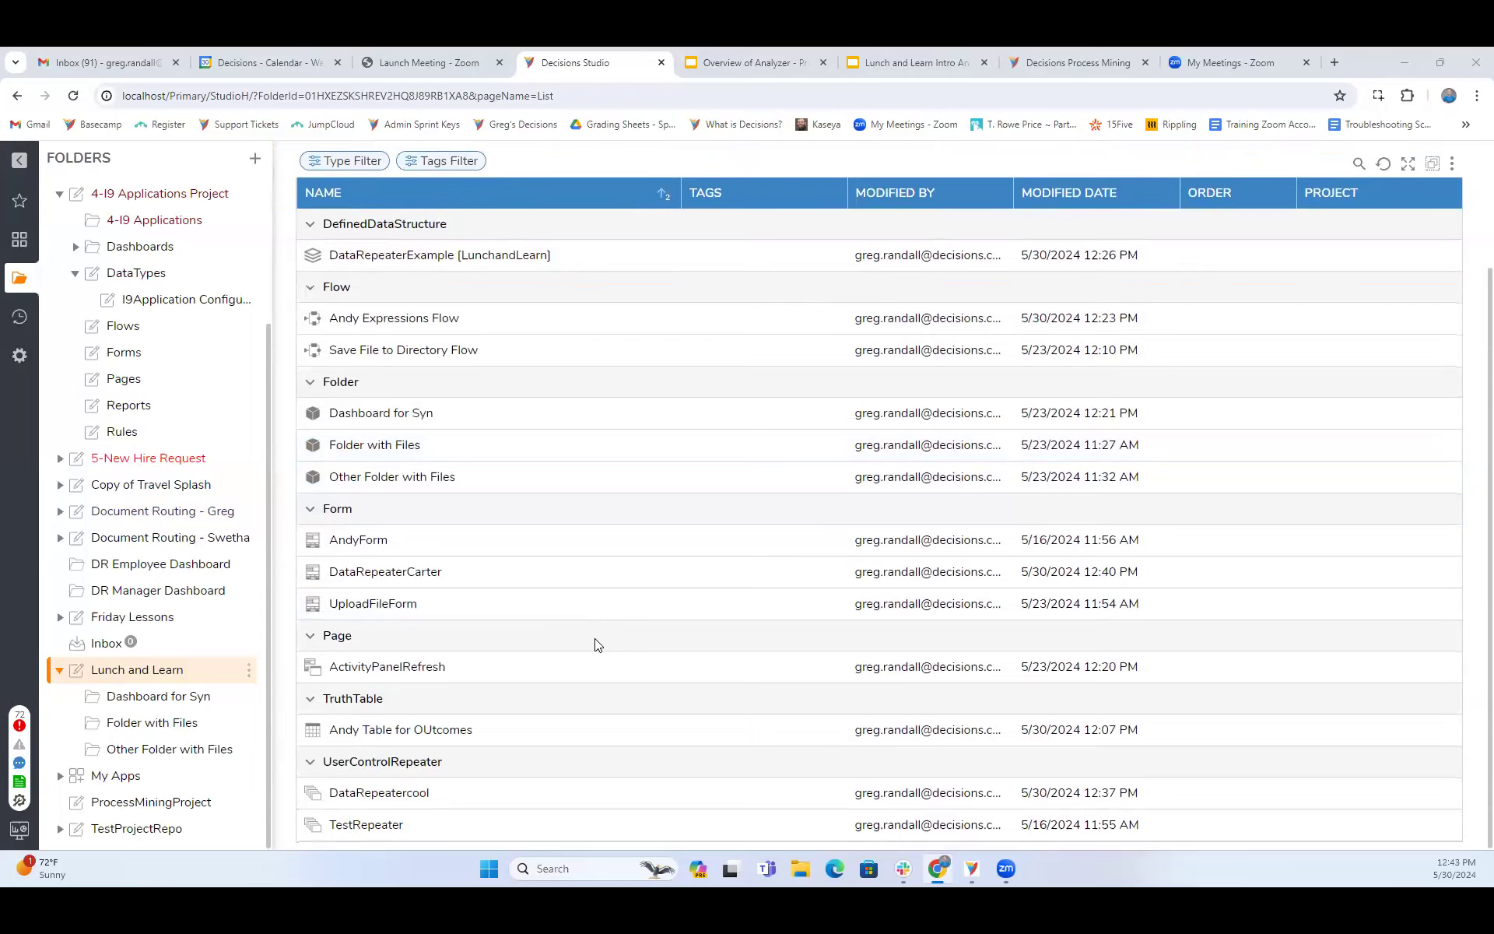
- Browse the 4-I9 Applications Project, view its HR Documents report in the designer, and close the report
click(137, 406)
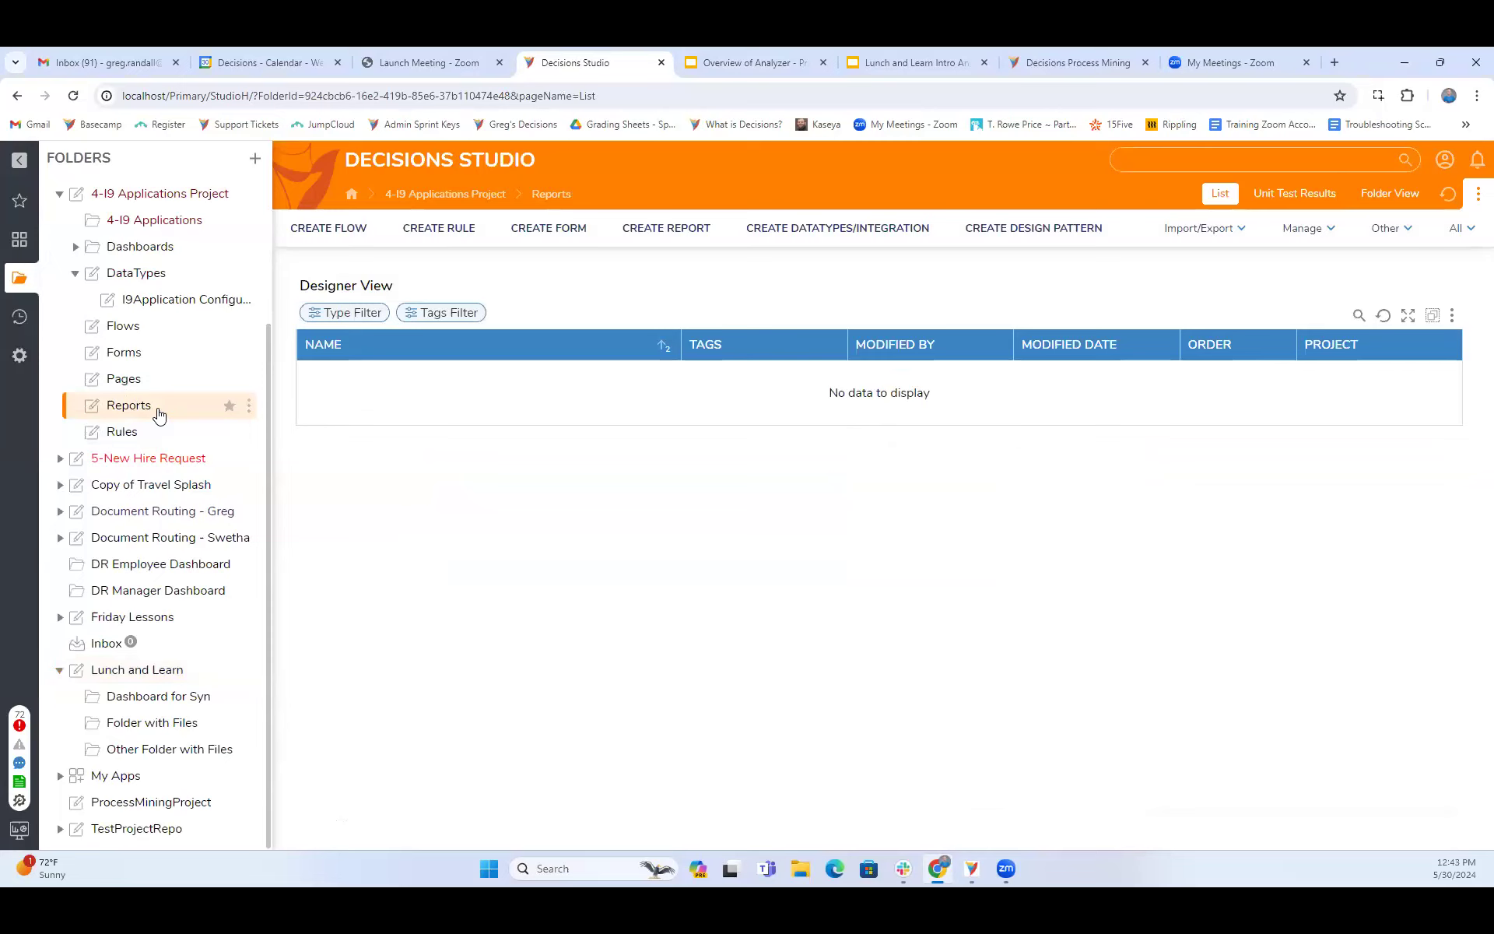
scroll(136, 377, up, 1)
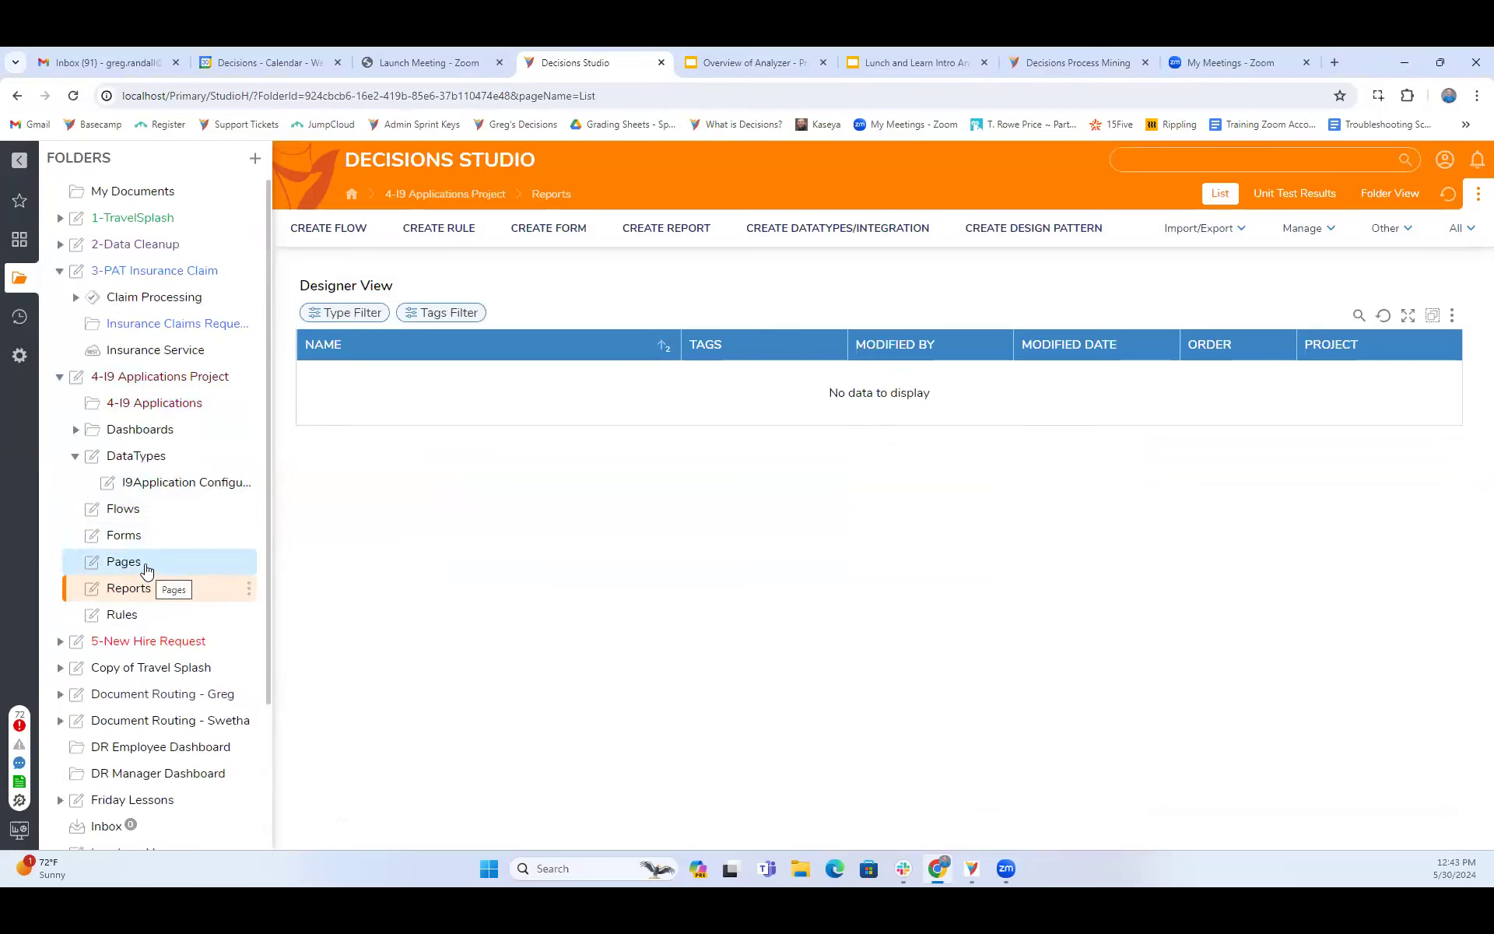
click(140, 564)
click(144, 379)
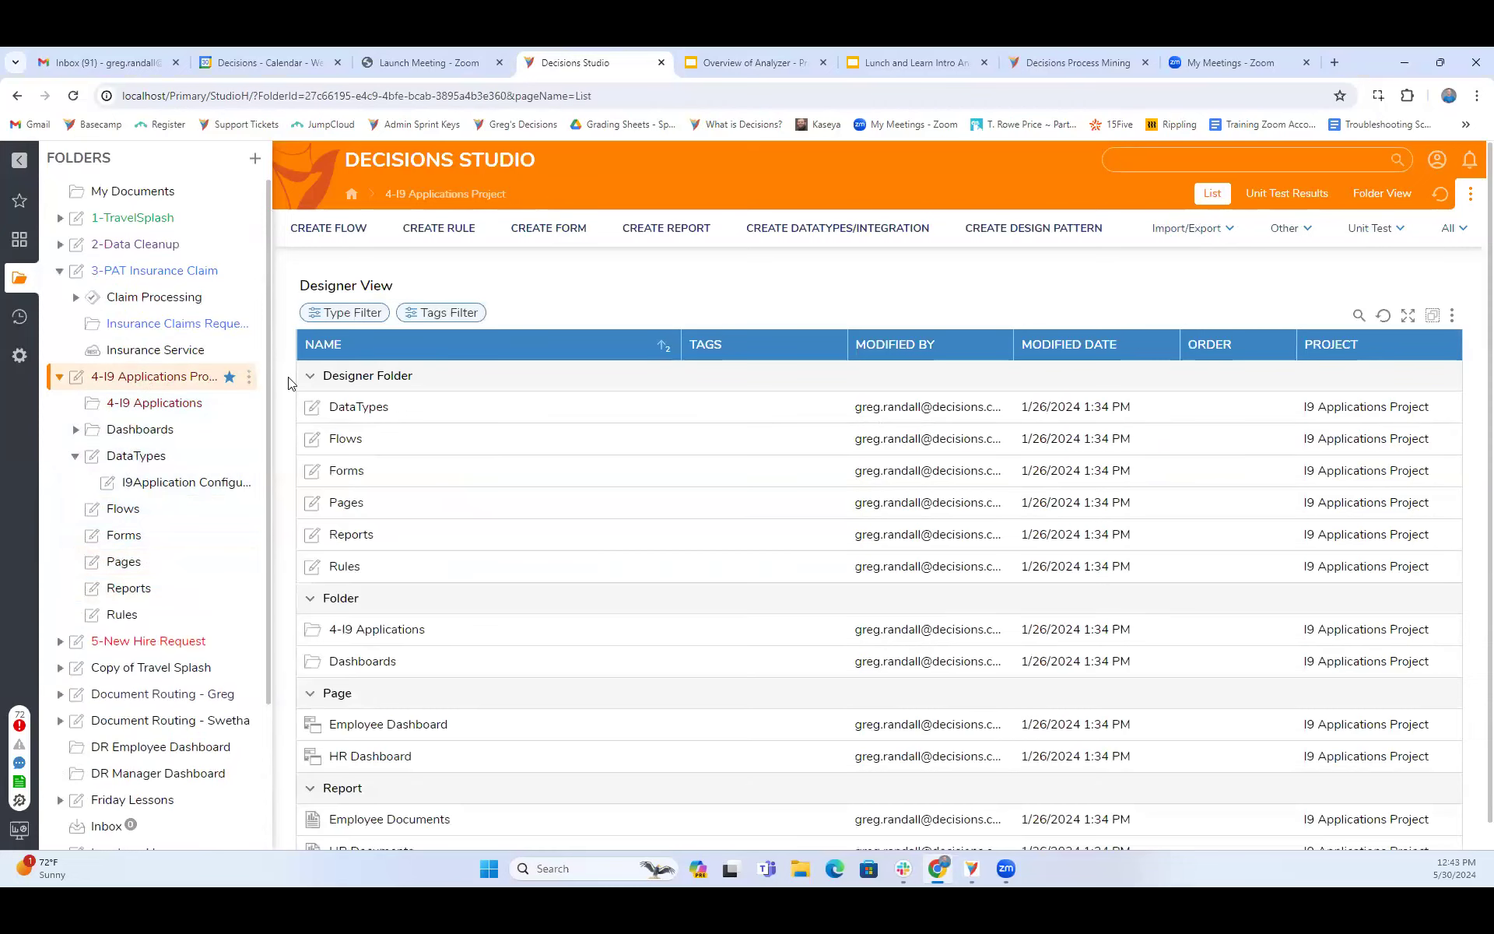
scroll(436, 654, down, 1)
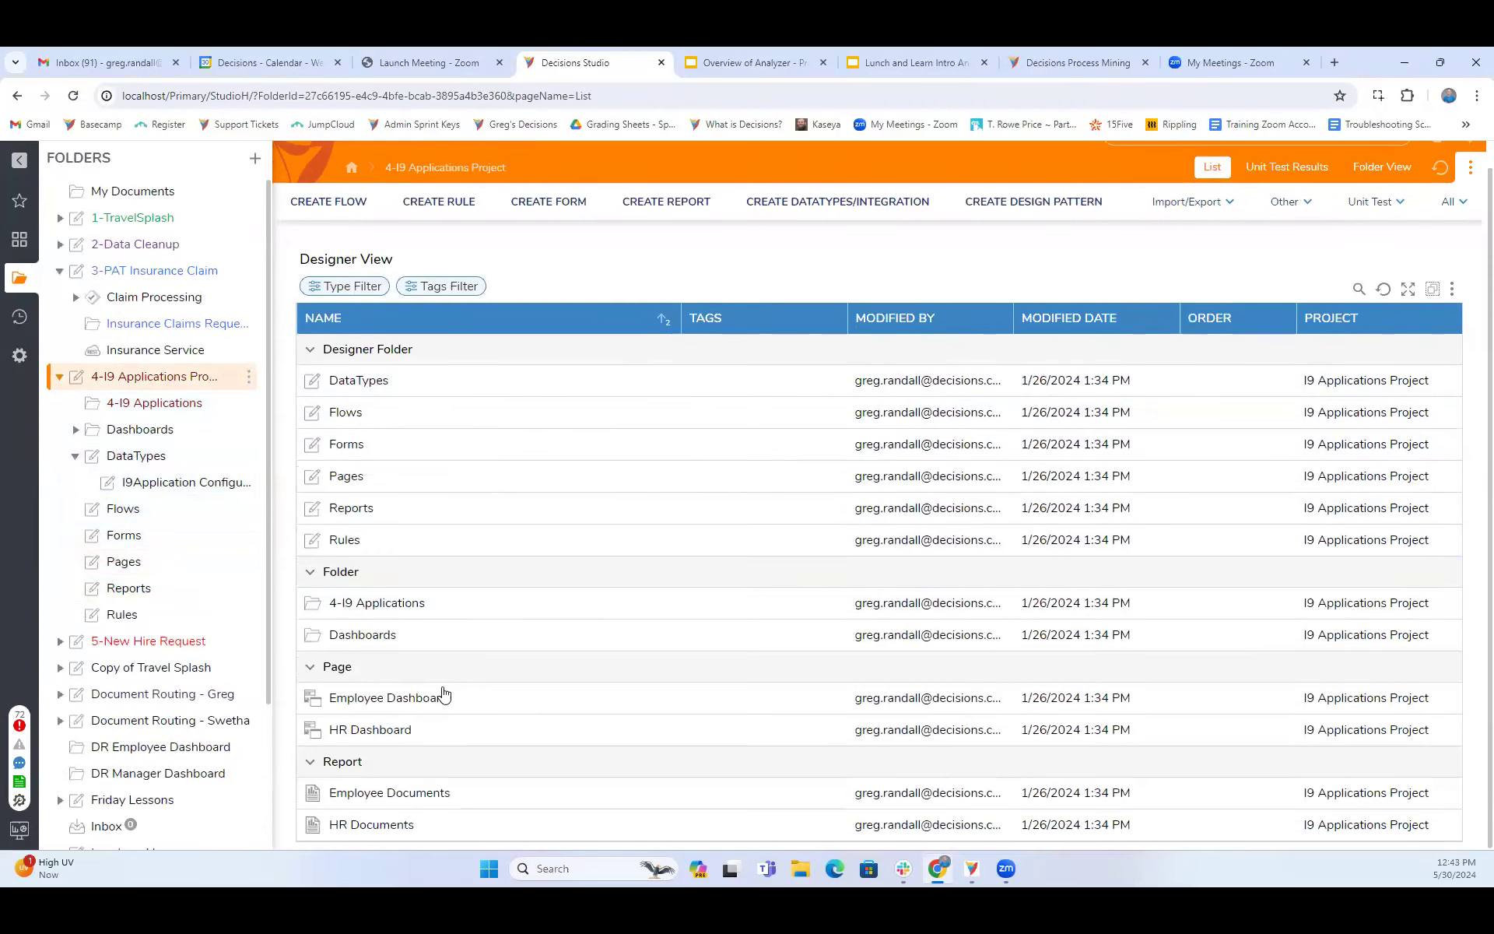
double_click(374, 825)
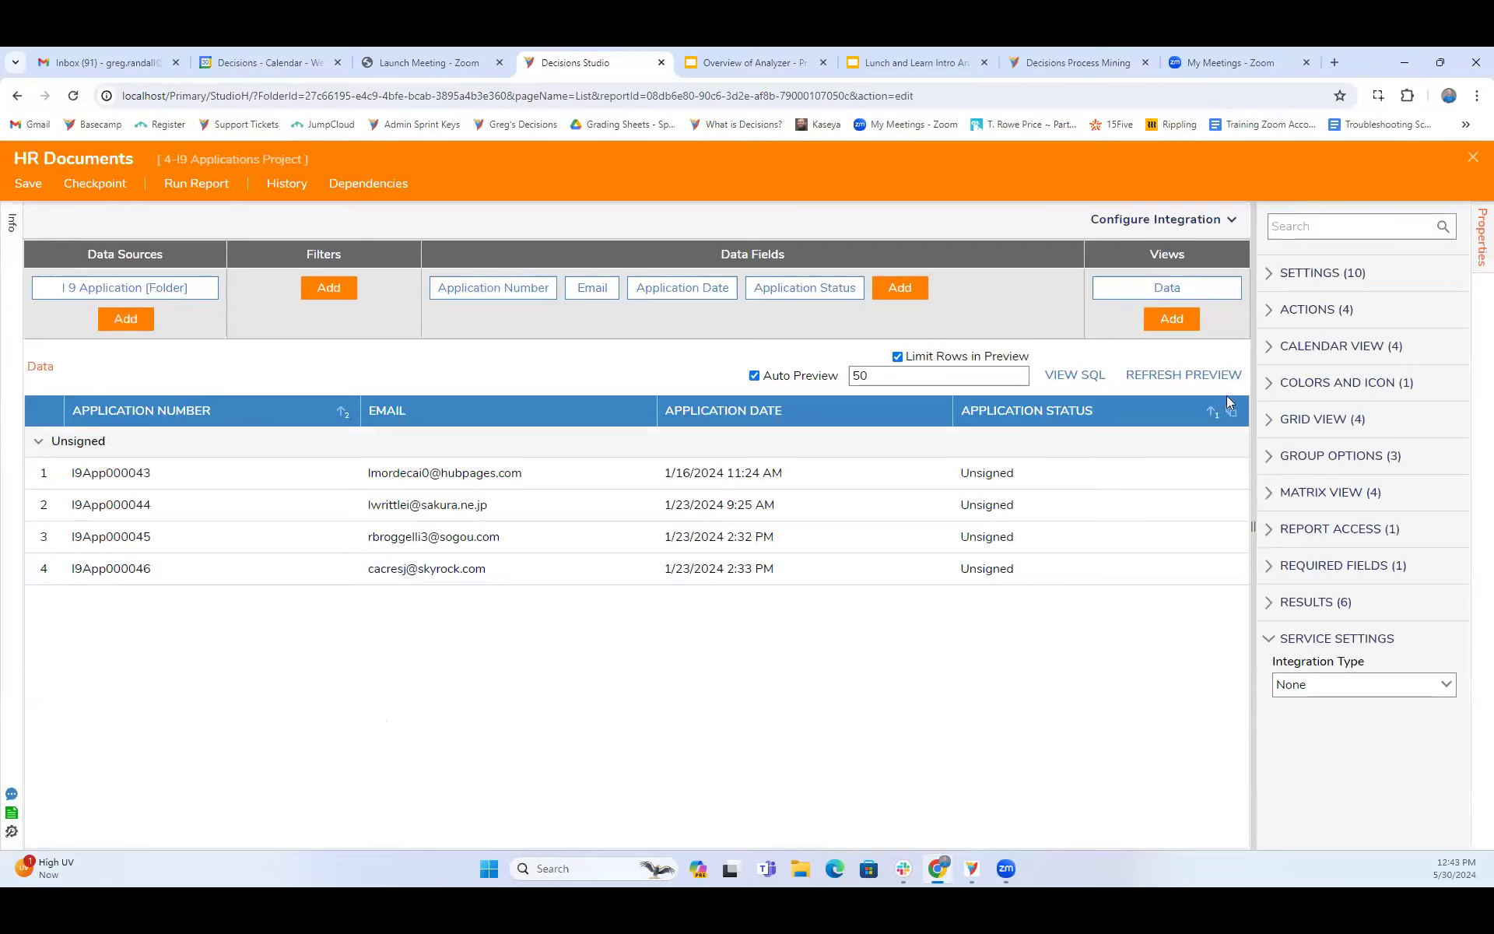
click(1472, 159)
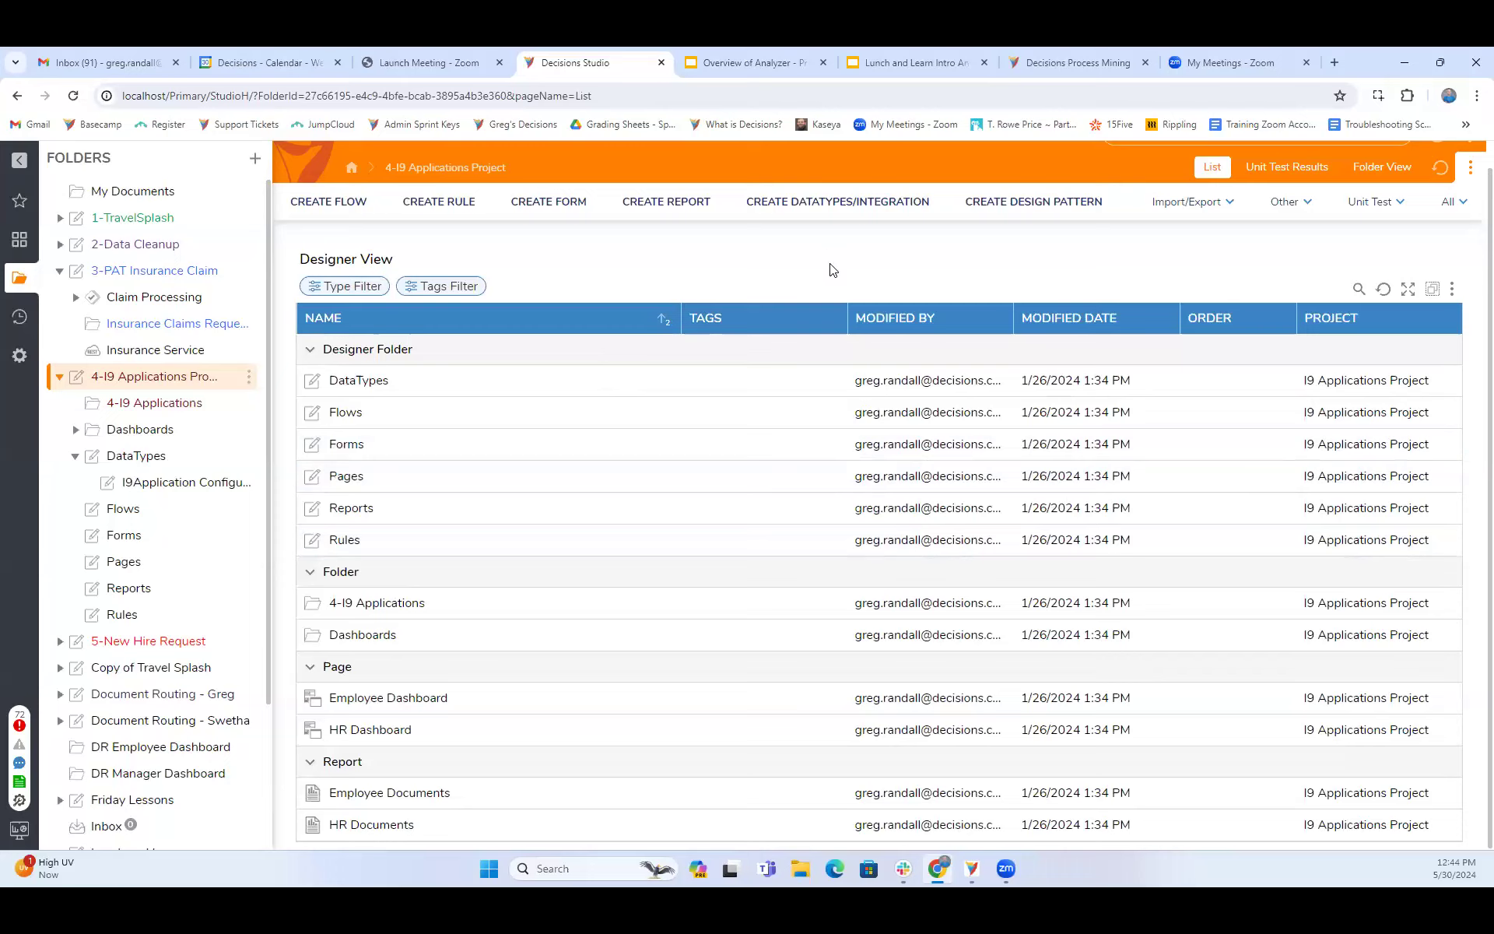
scroll(832, 269, up, 1)
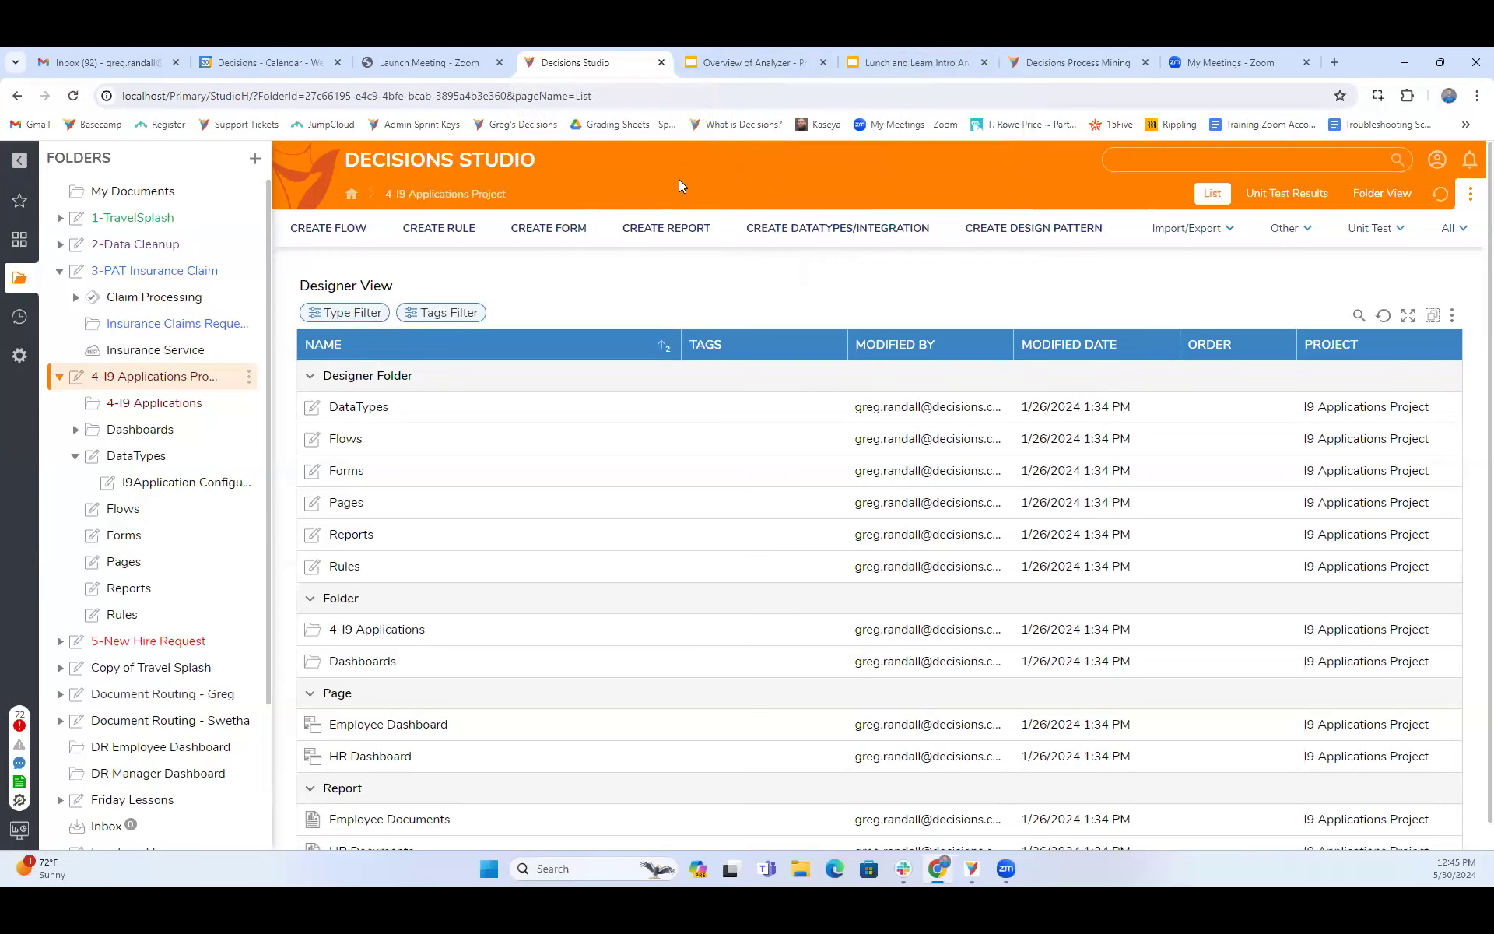
- Open the Theme Editor for the System folder
click(21, 357)
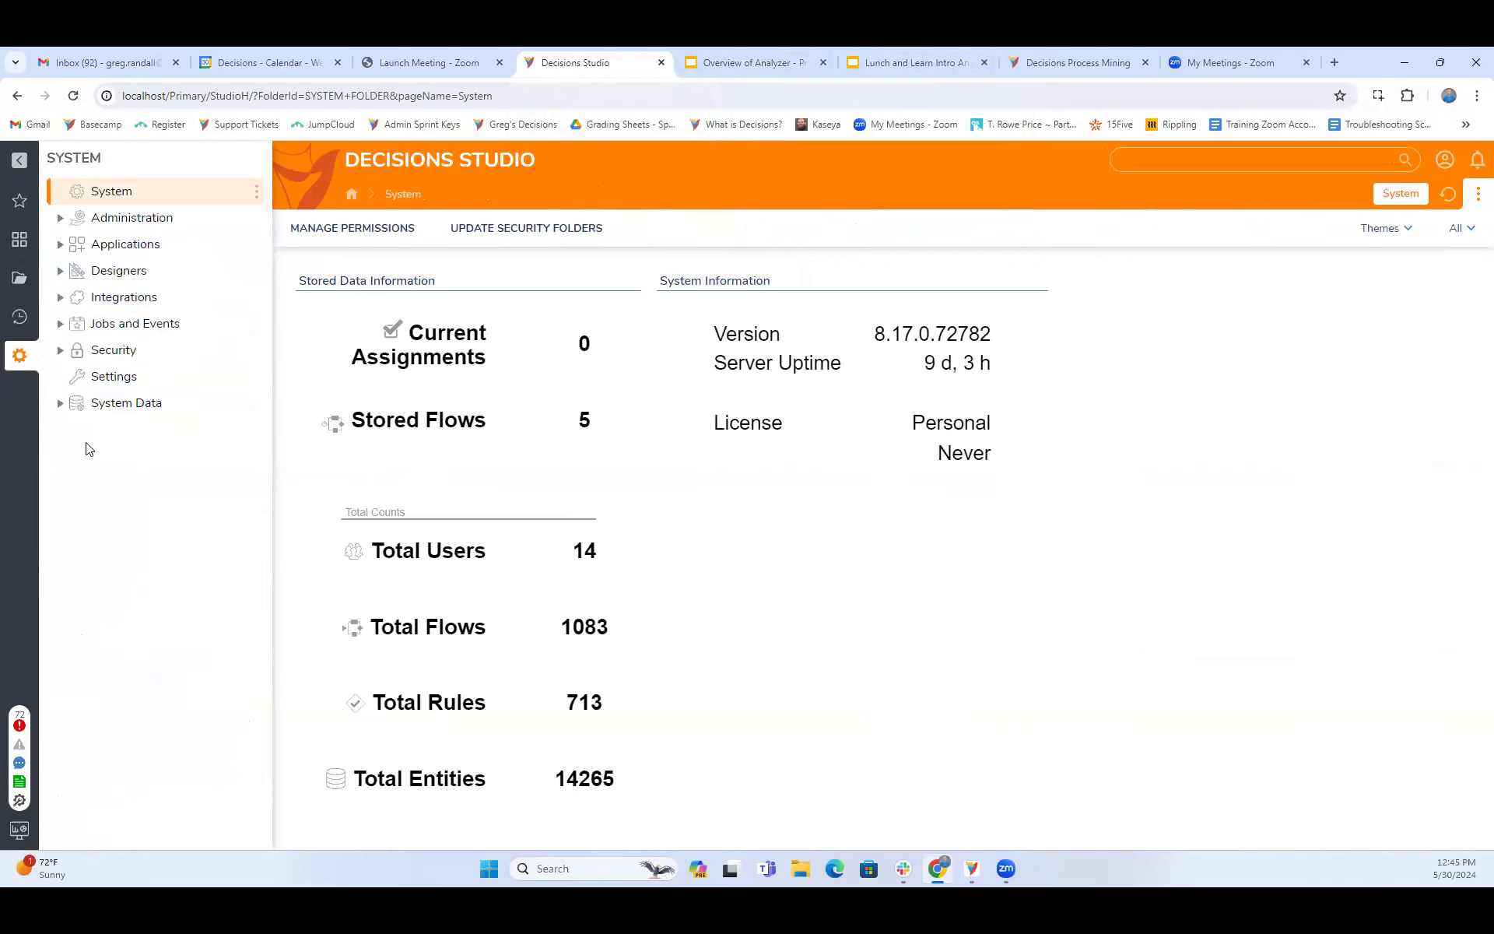
right_click(113, 194)
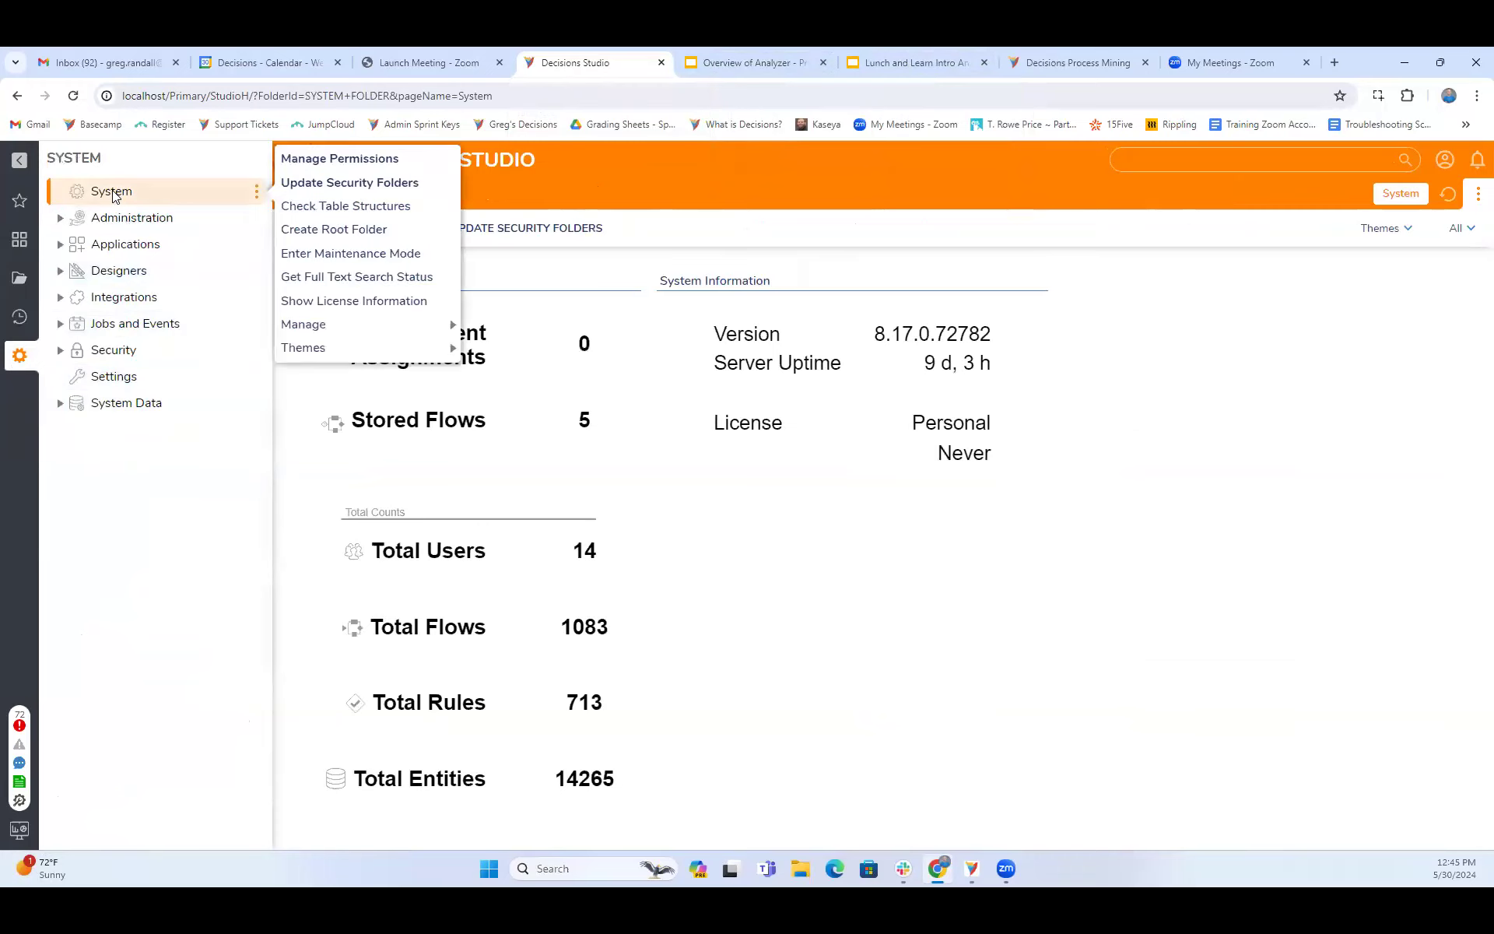
mouse_move(315, 350)
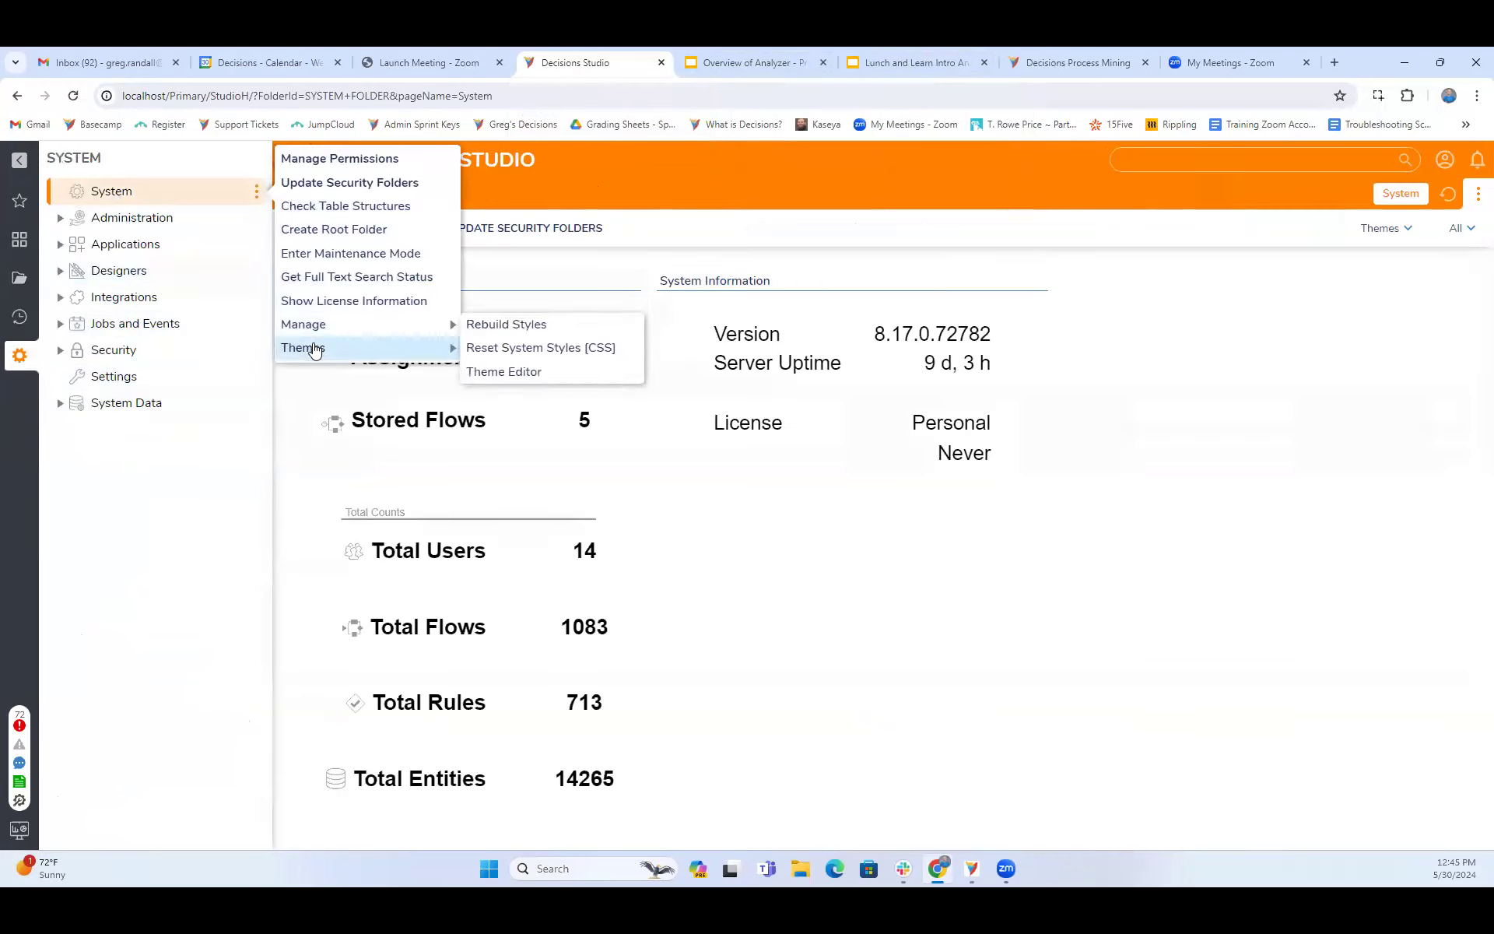
click(514, 372)
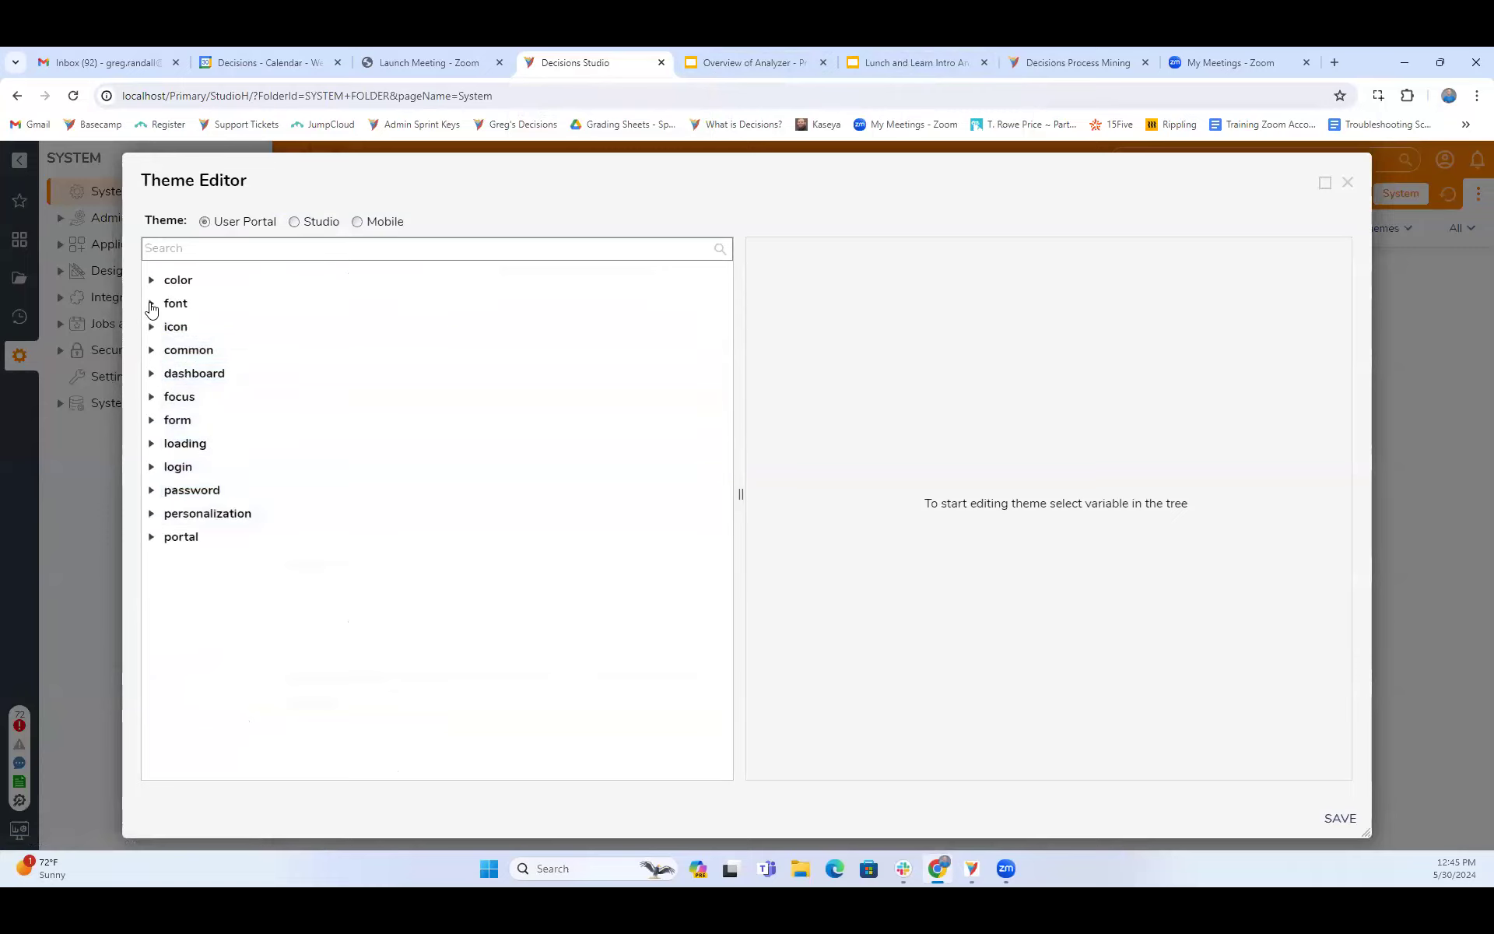
- Examine the personalization, font and common variable groups of the User Portal theme
click(151, 514)
click(153, 303)
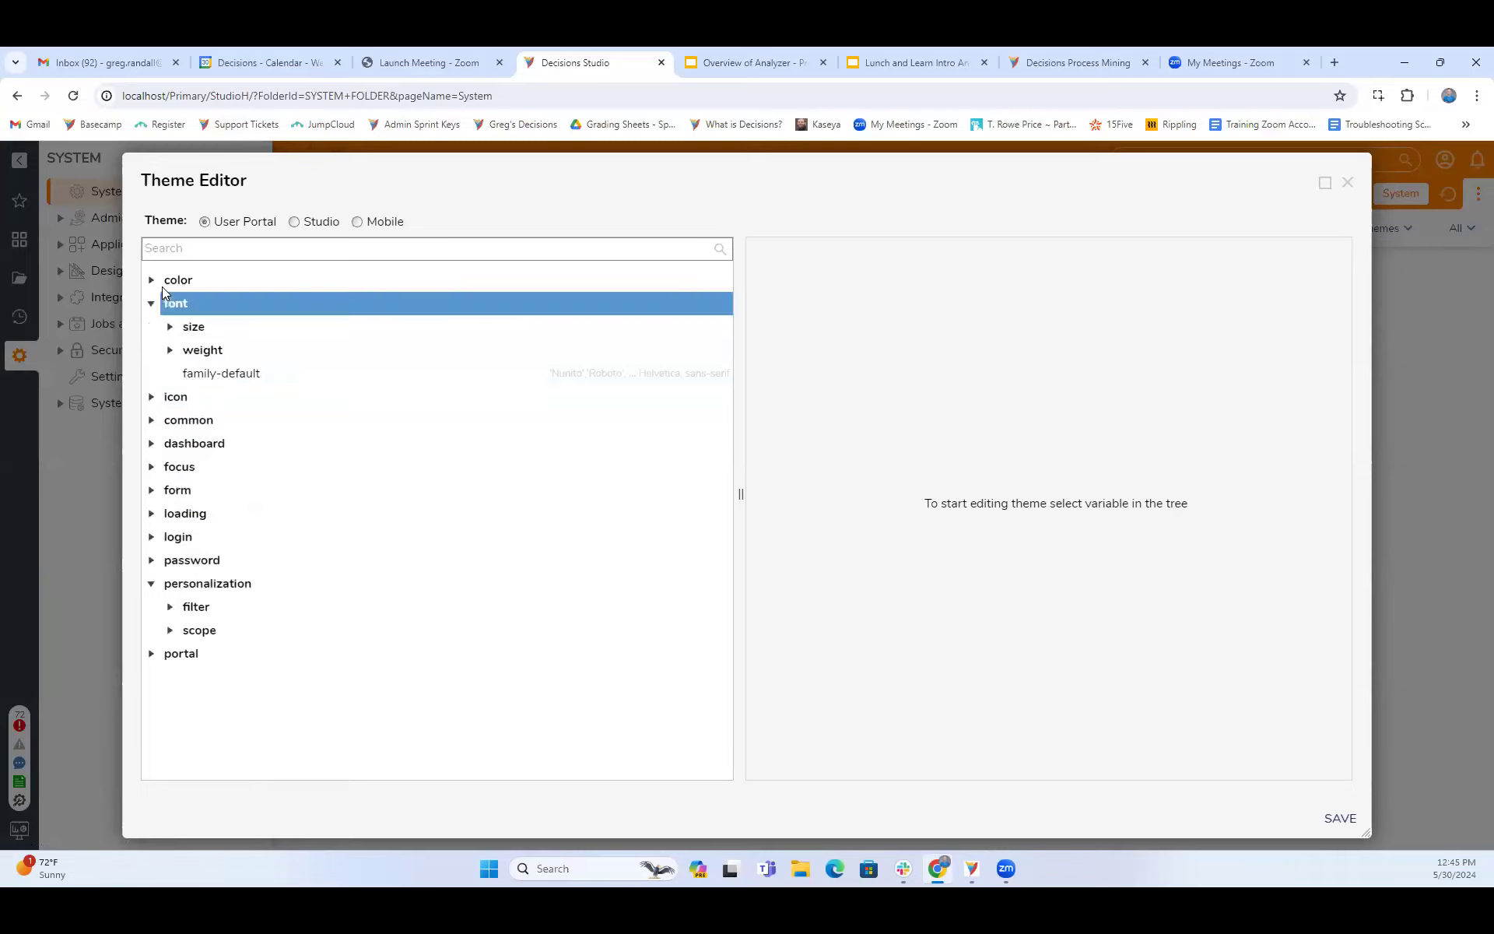
click(151, 420)
click(199, 443)
click(217, 471)
scroll(219, 477, down, 11)
click(169, 579)
scroll(312, 581, down, 5)
scroll(312, 582, up, 8)
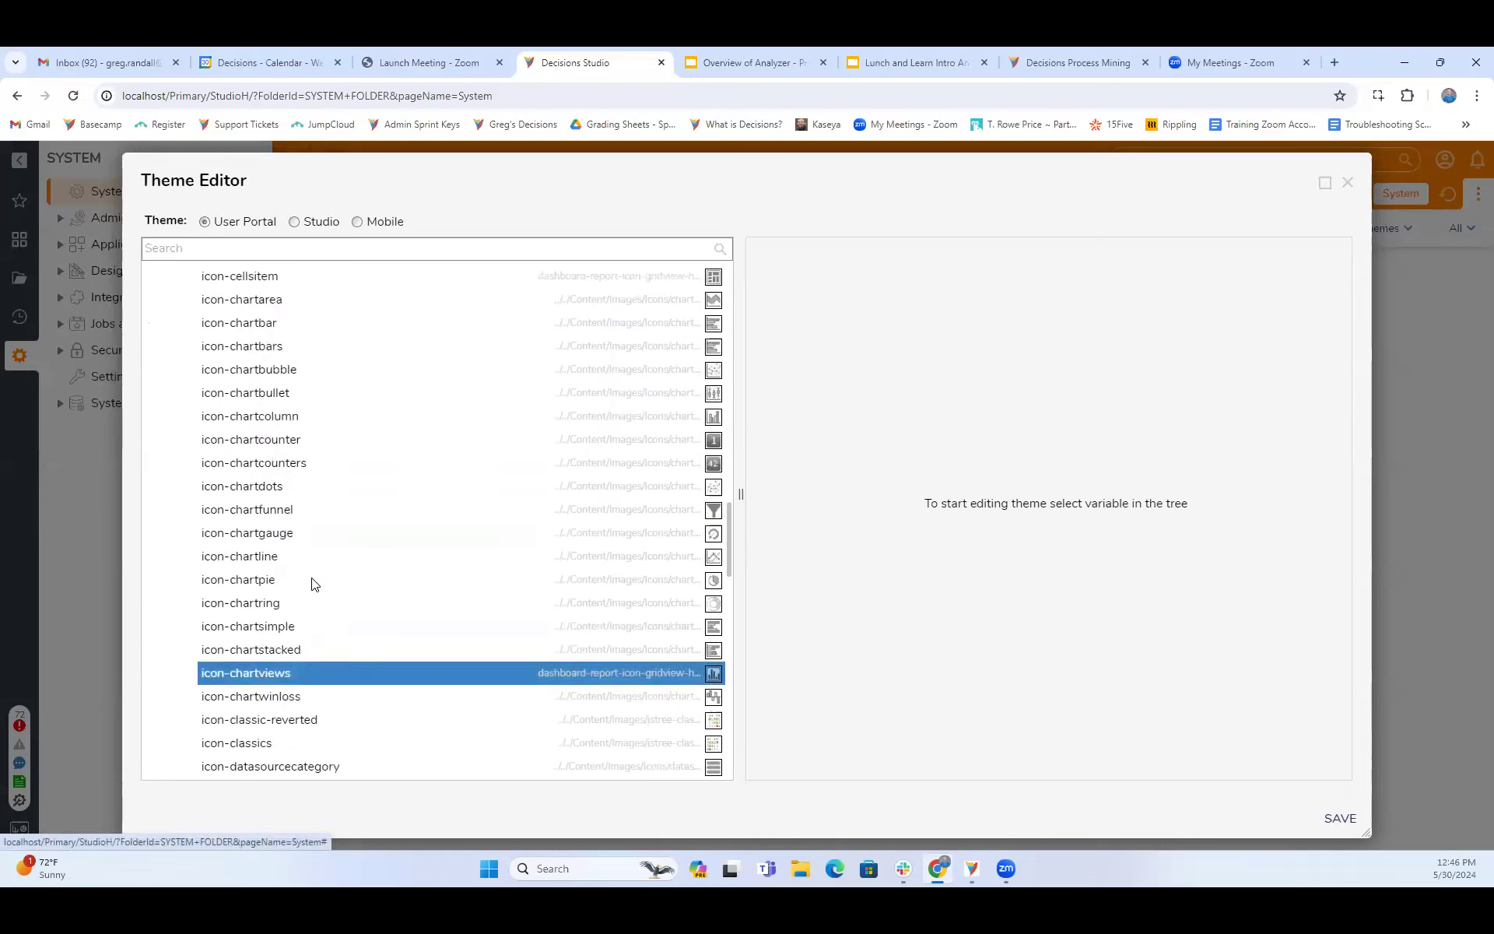
scroll(312, 581, up, 3)
click(170, 668)
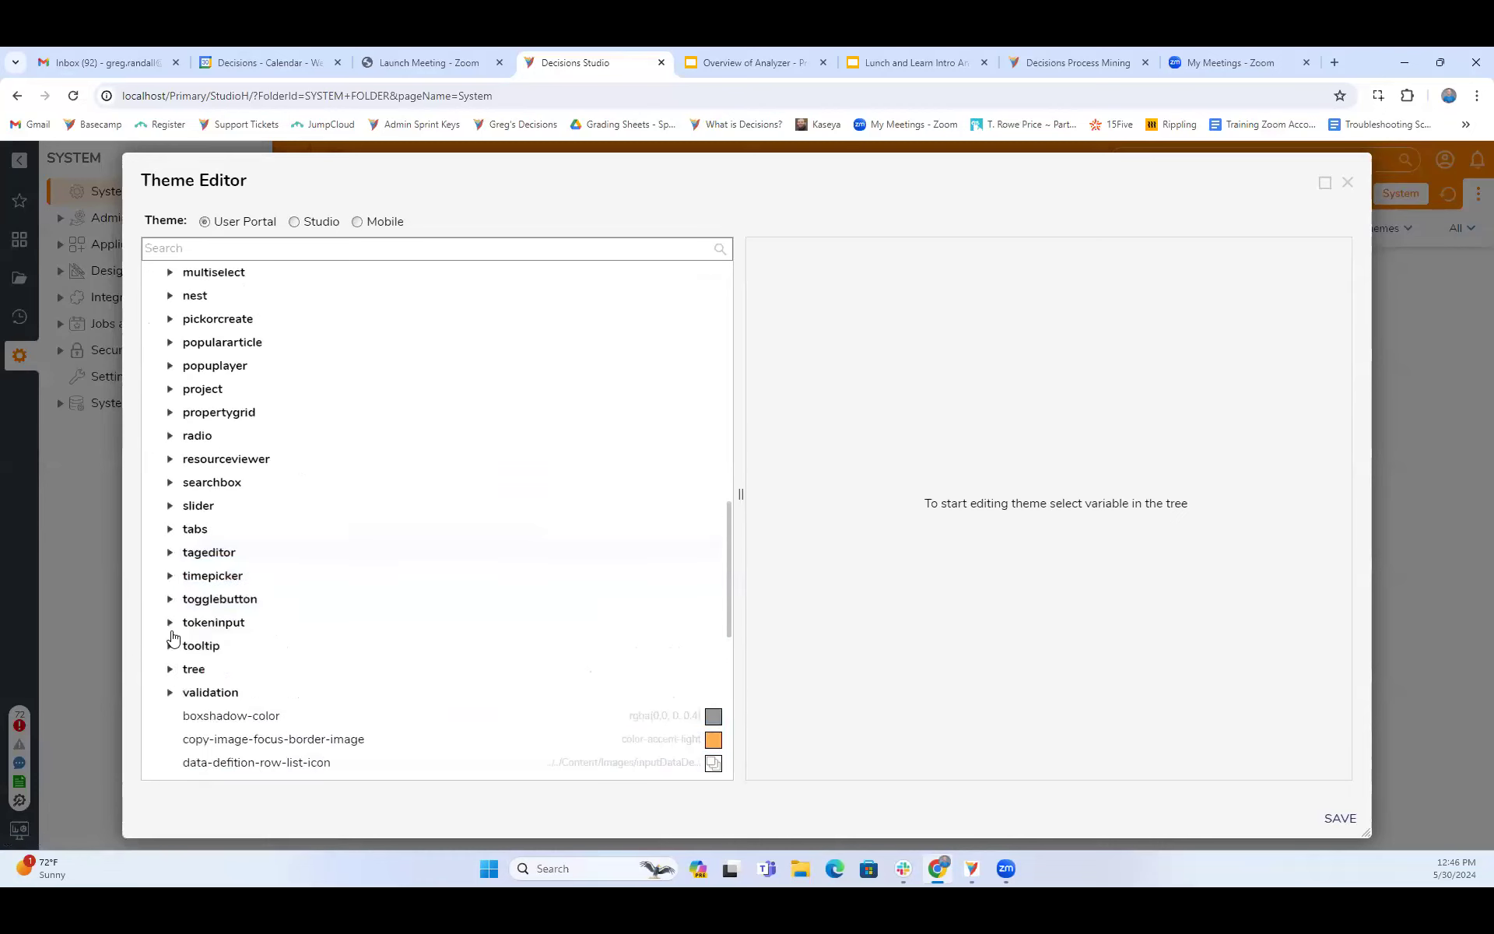
click(210, 599)
scroll(233, 607, up, 5)
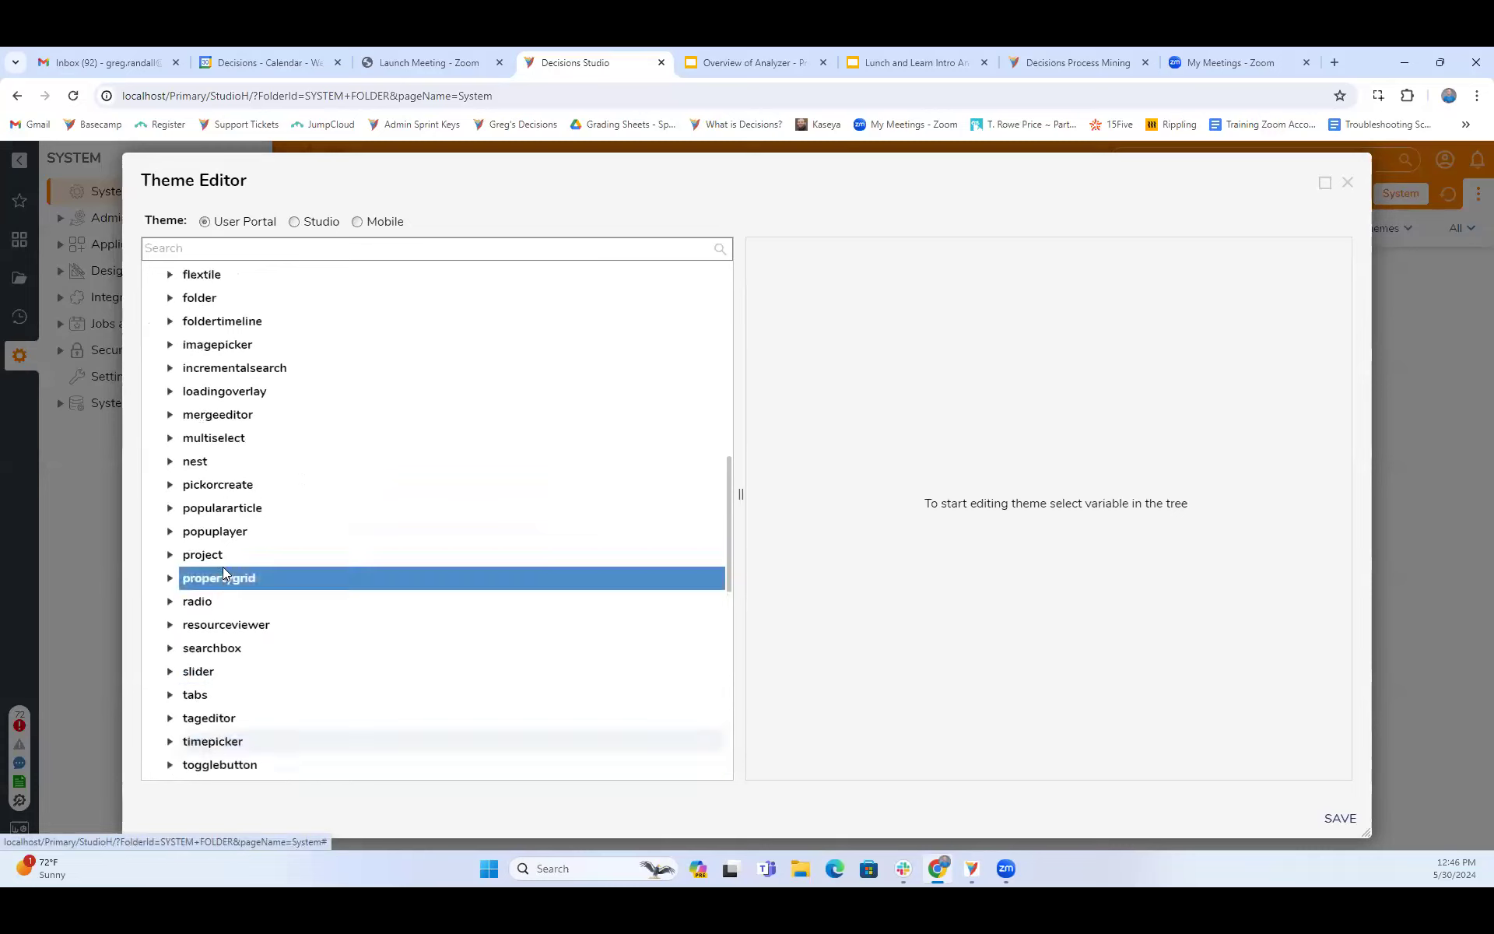
scroll(223, 573, up, 6)
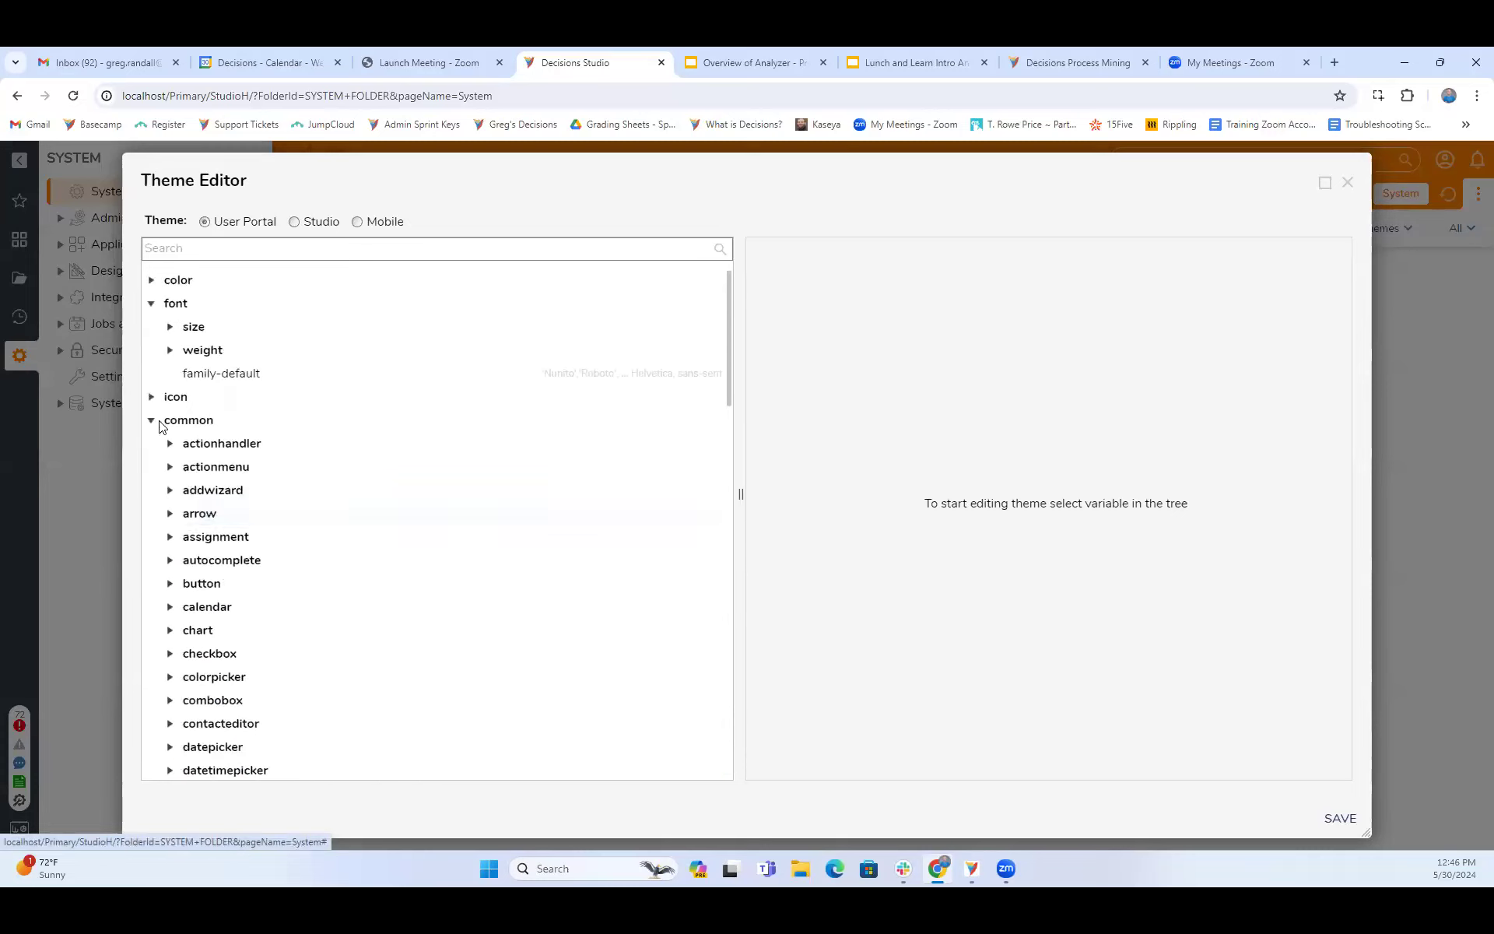
- Collapse the common group, check the font size variables, and close the Theme Editor without saving
click(152, 420)
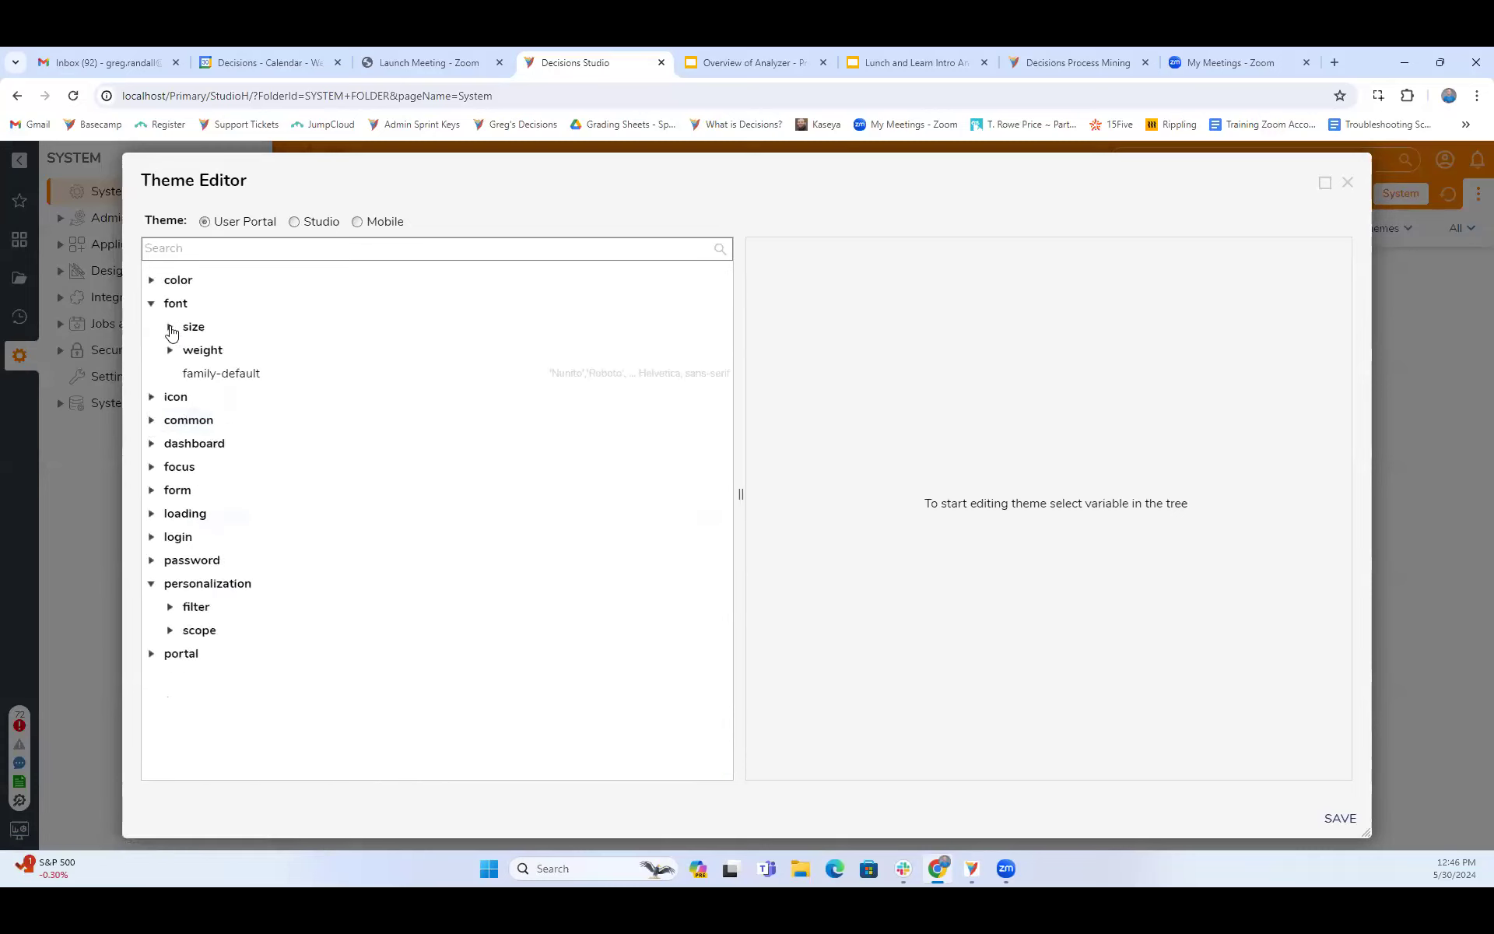
click(170, 327)
click(170, 328)
click(1351, 183)
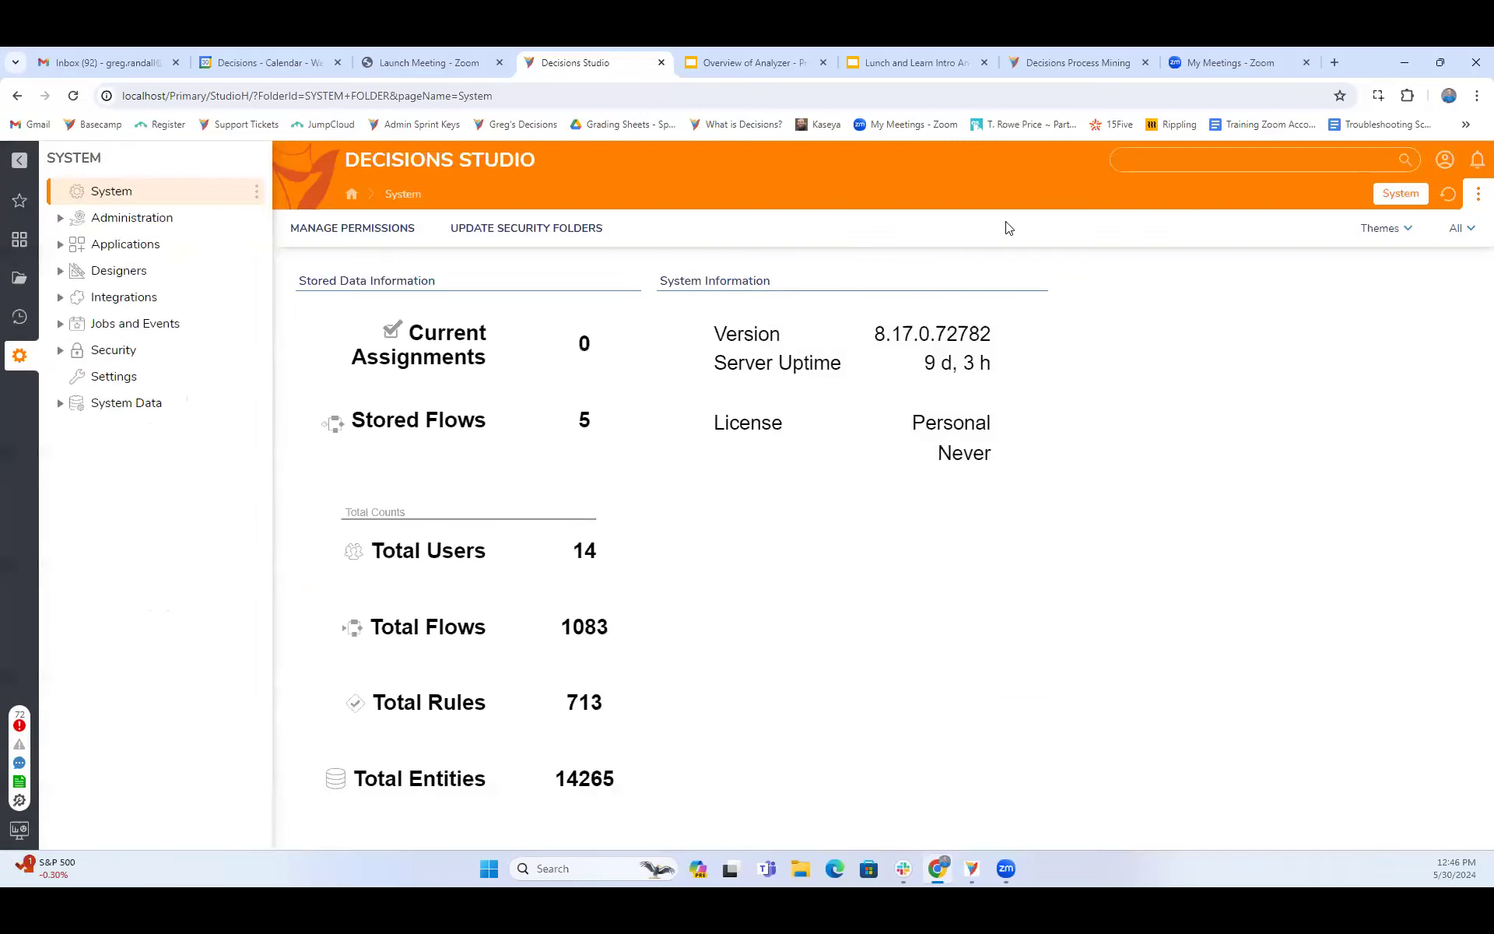
- Open the HR Documents report of the 4-I9 Applications Project in the designer
click(26, 280)
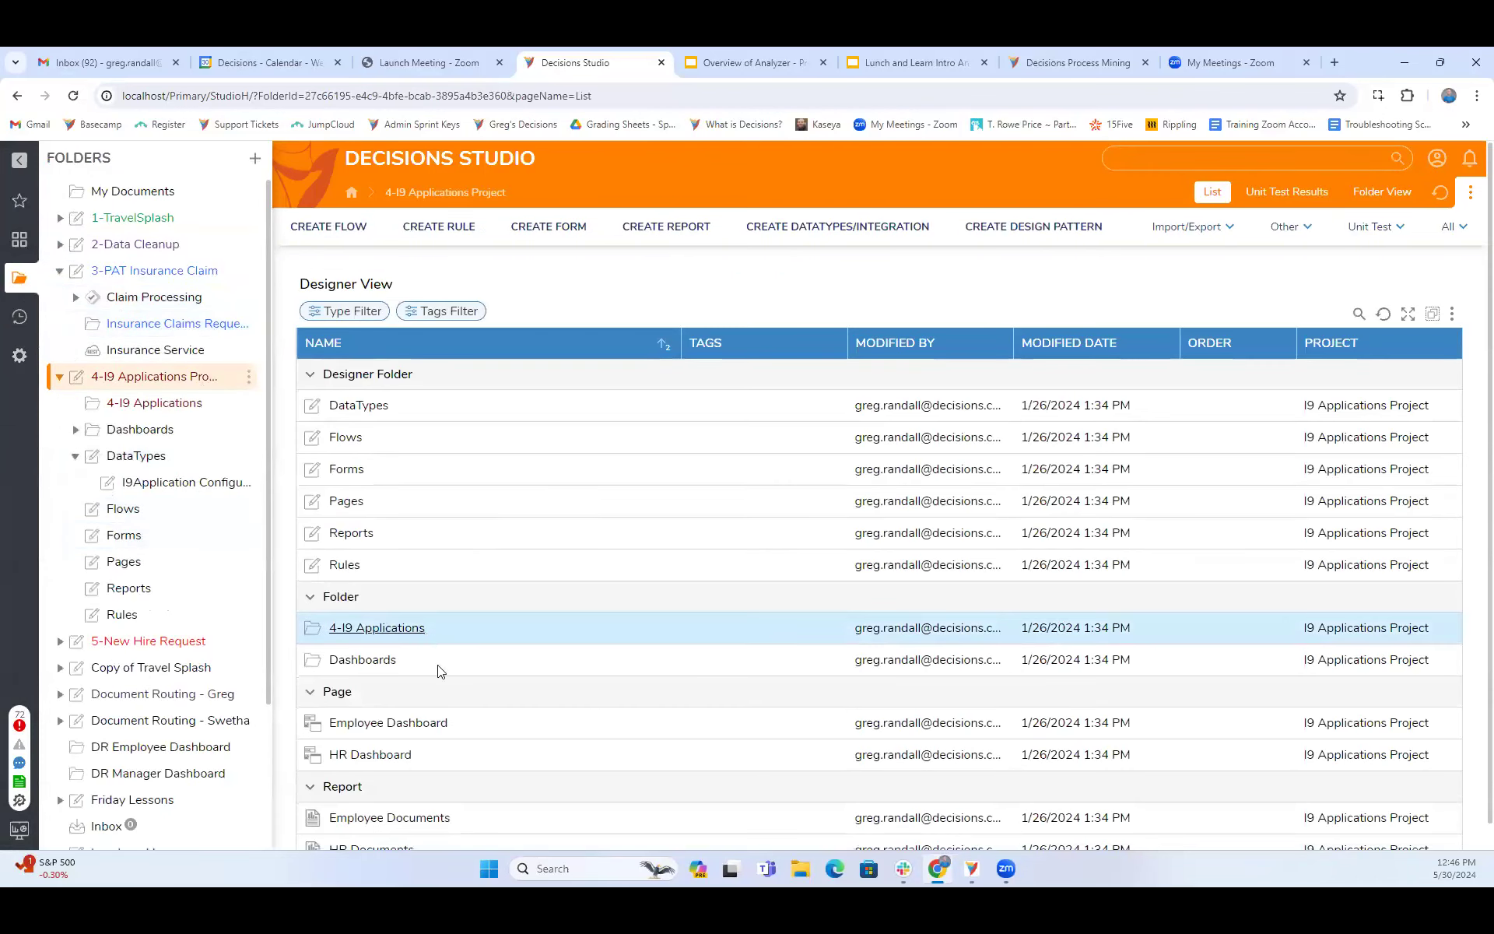
scroll(405, 685, down, 1)
click(375, 820)
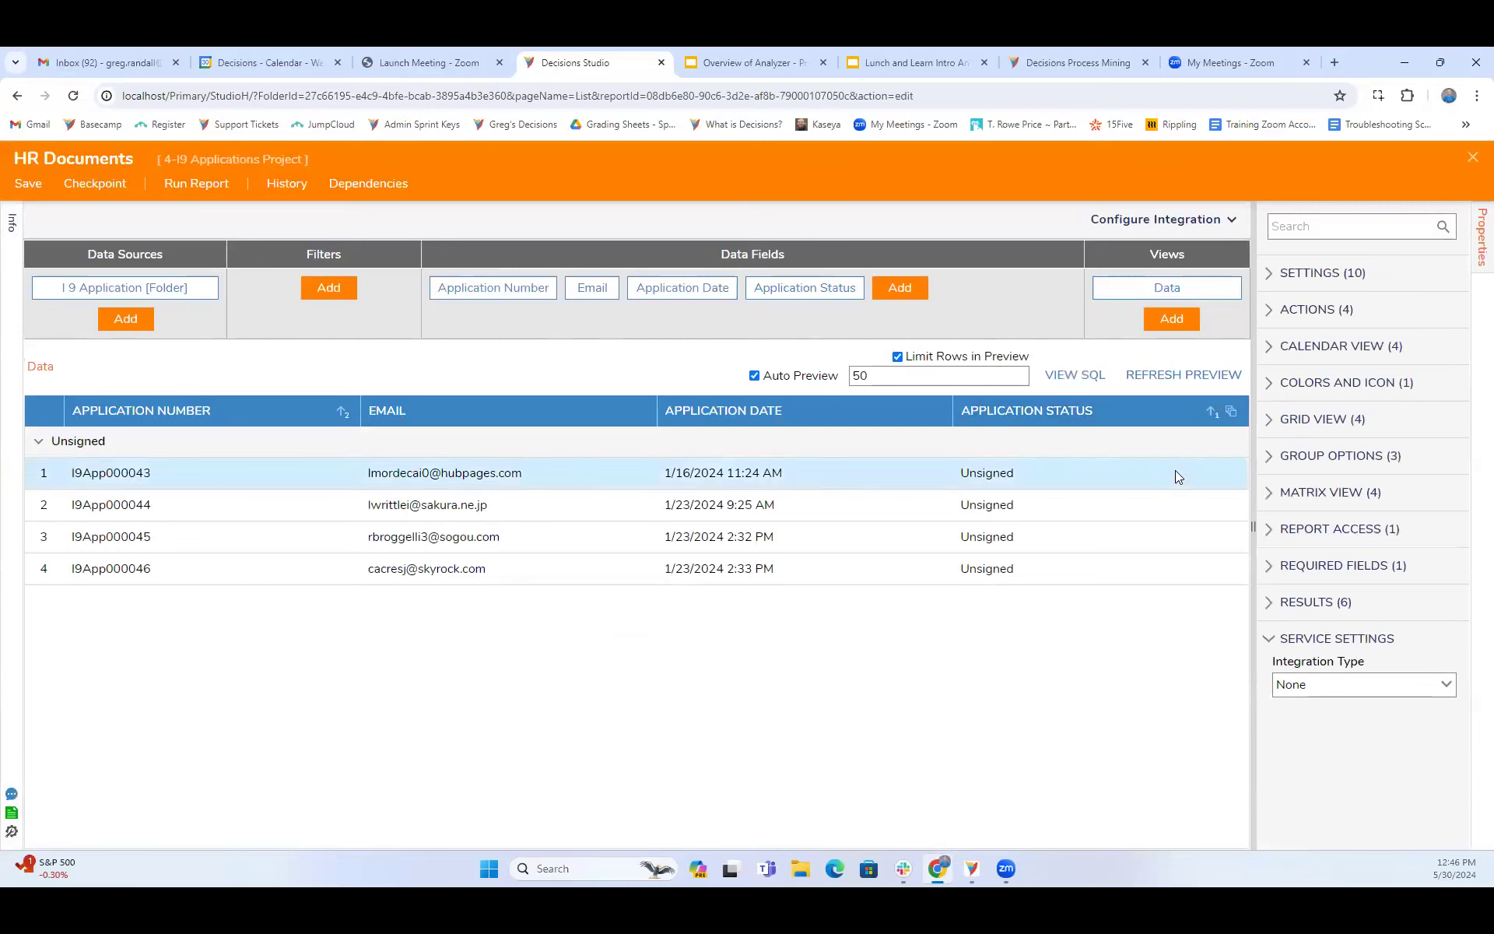
- Start a new colors and icon rule for the HR Documents report and enable Override Font
click(1273, 385)
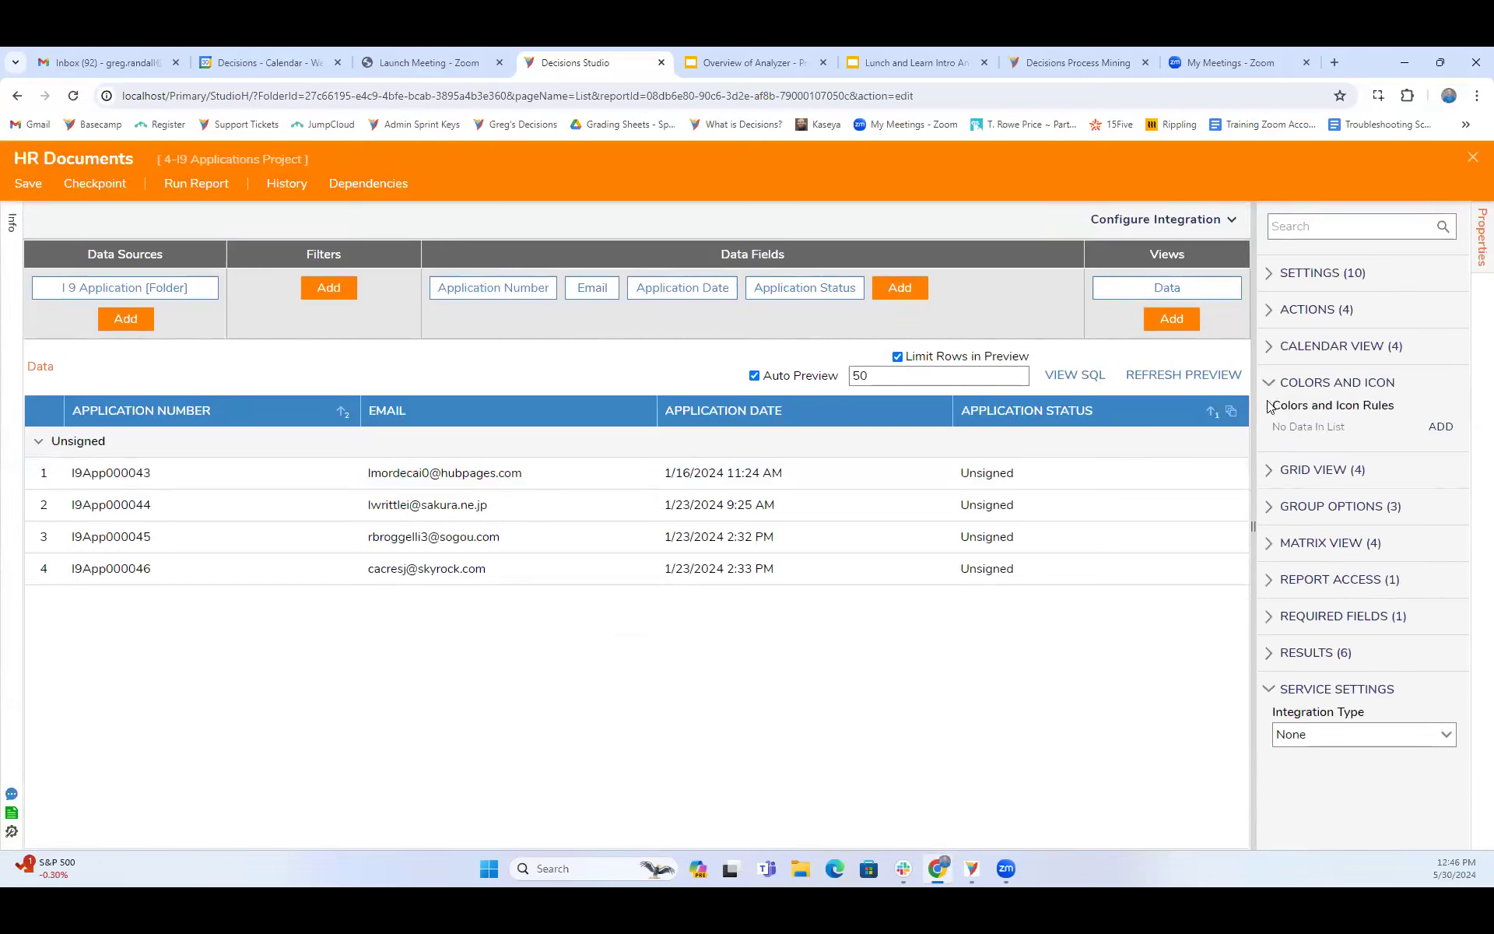
click(1440, 427)
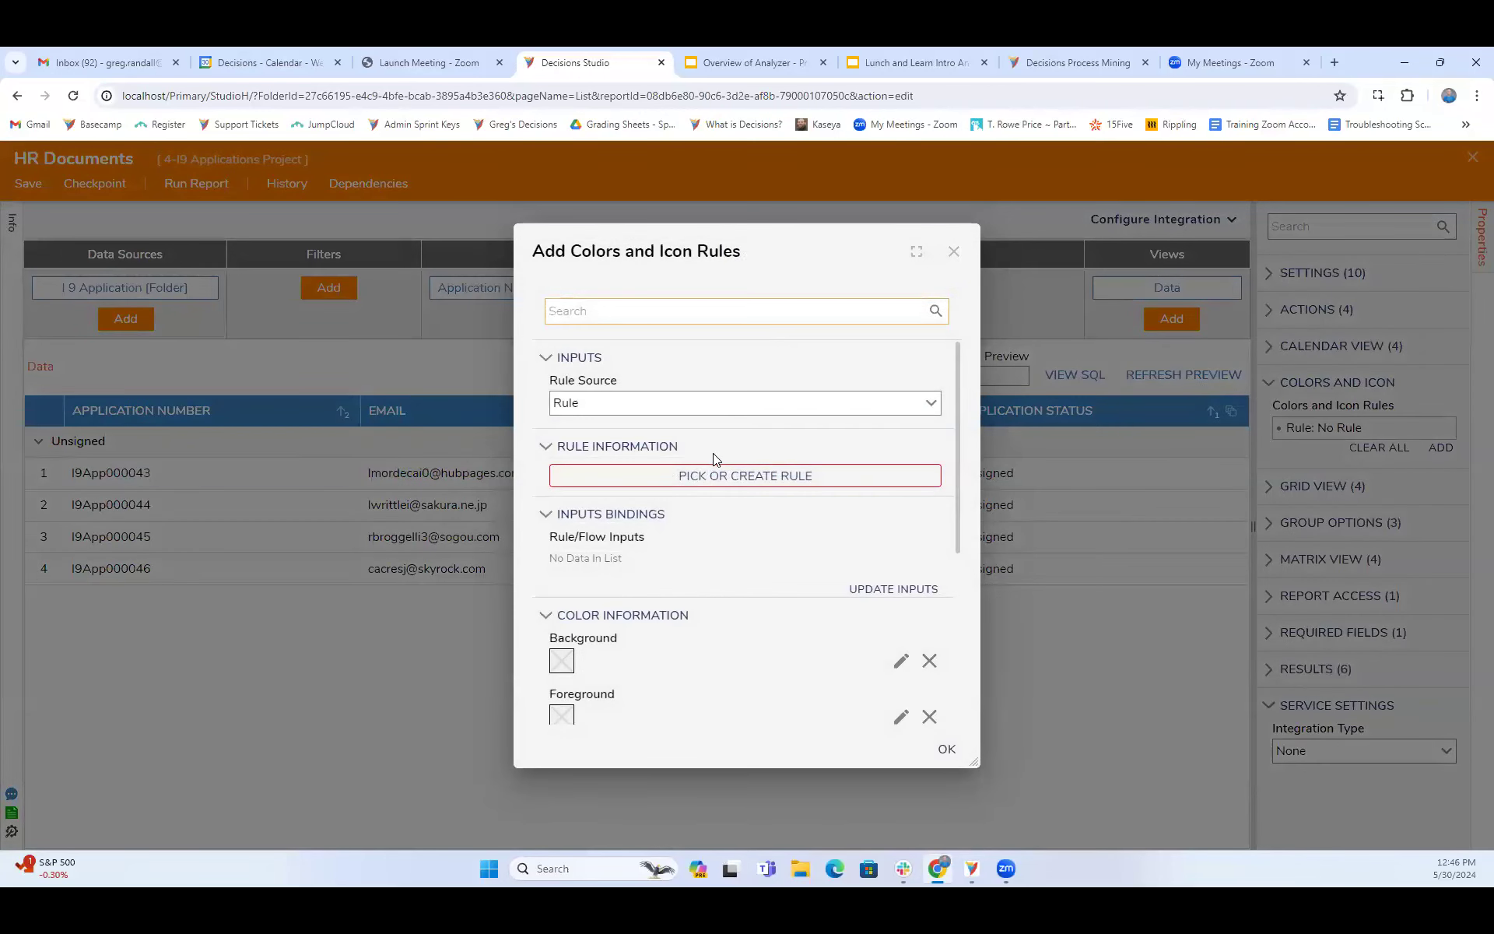
scroll(729, 570, down, 4)
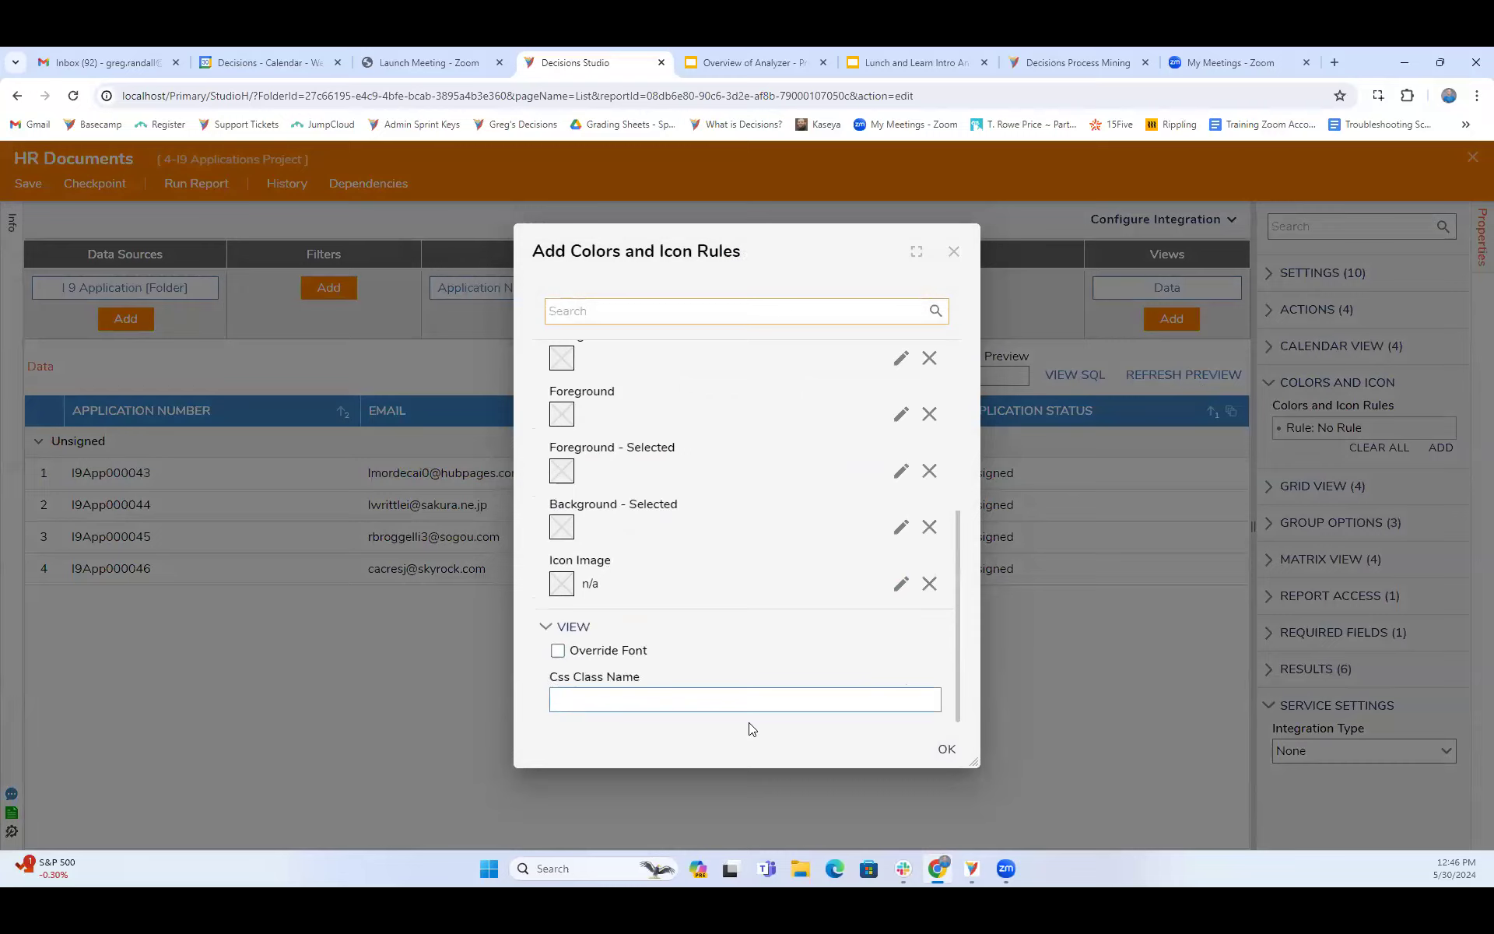
click(557, 650)
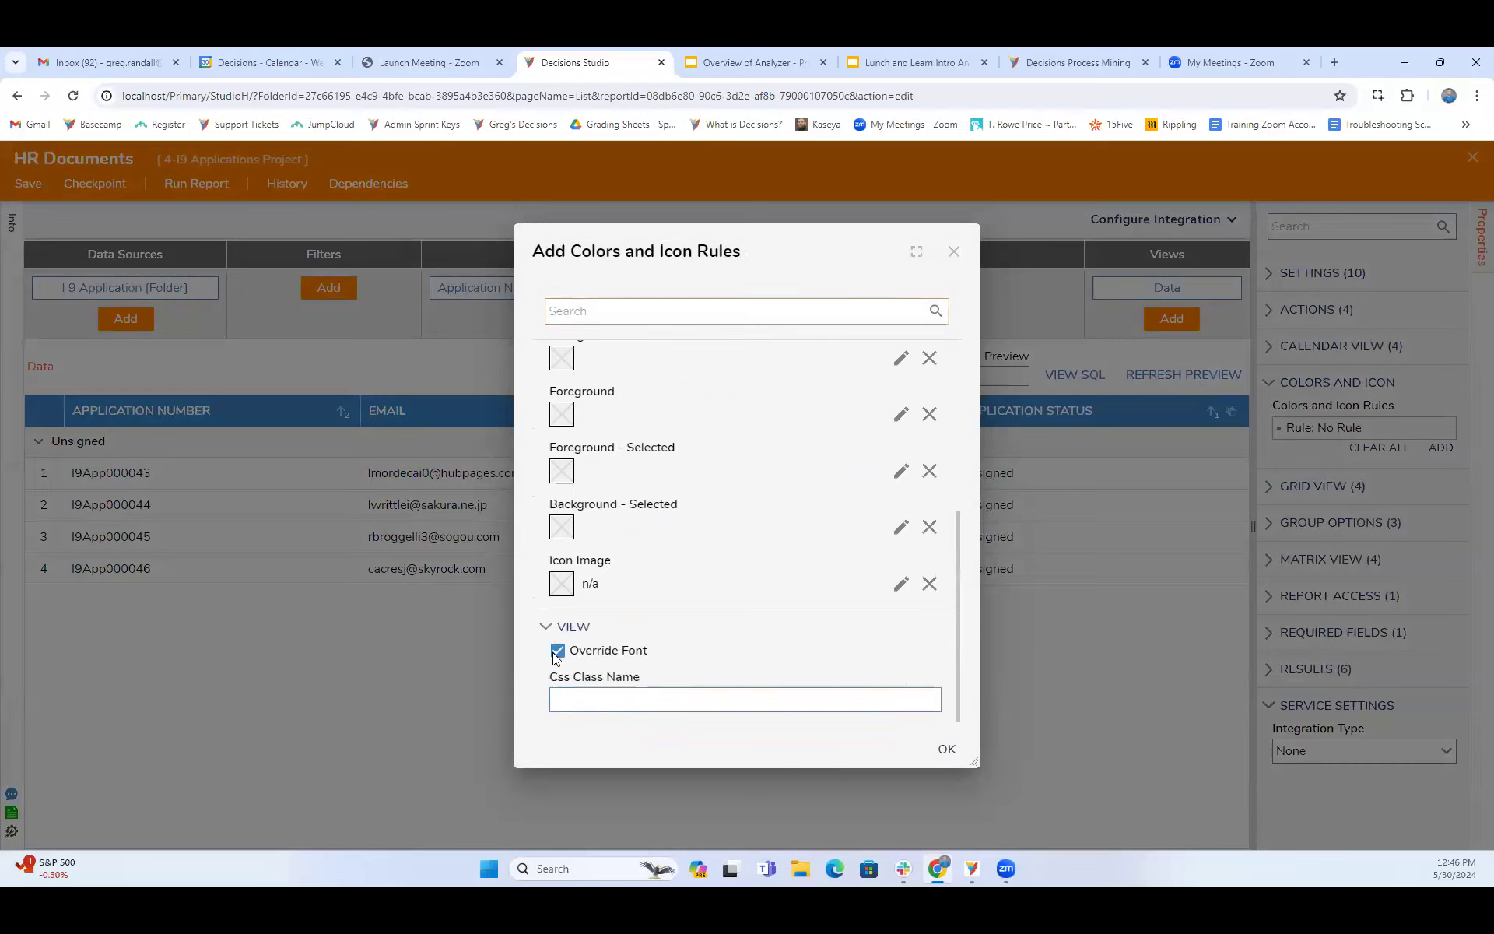
scroll(670, 646, down, 1)
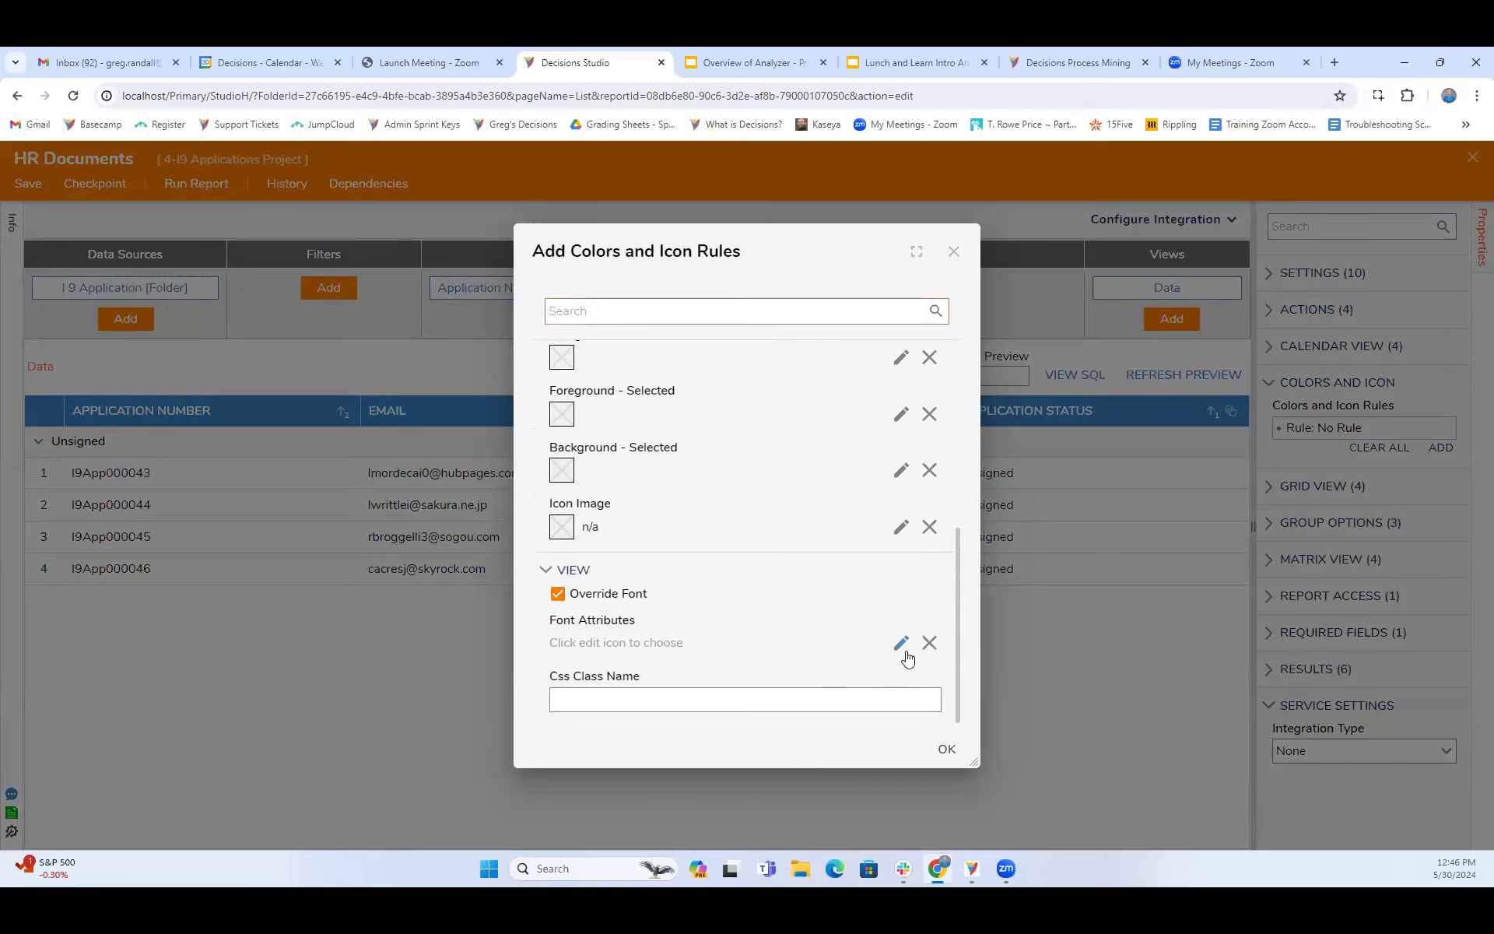
- Try a light yellow label color in the rule's font attributes and dismiss the font editor
click(899, 645)
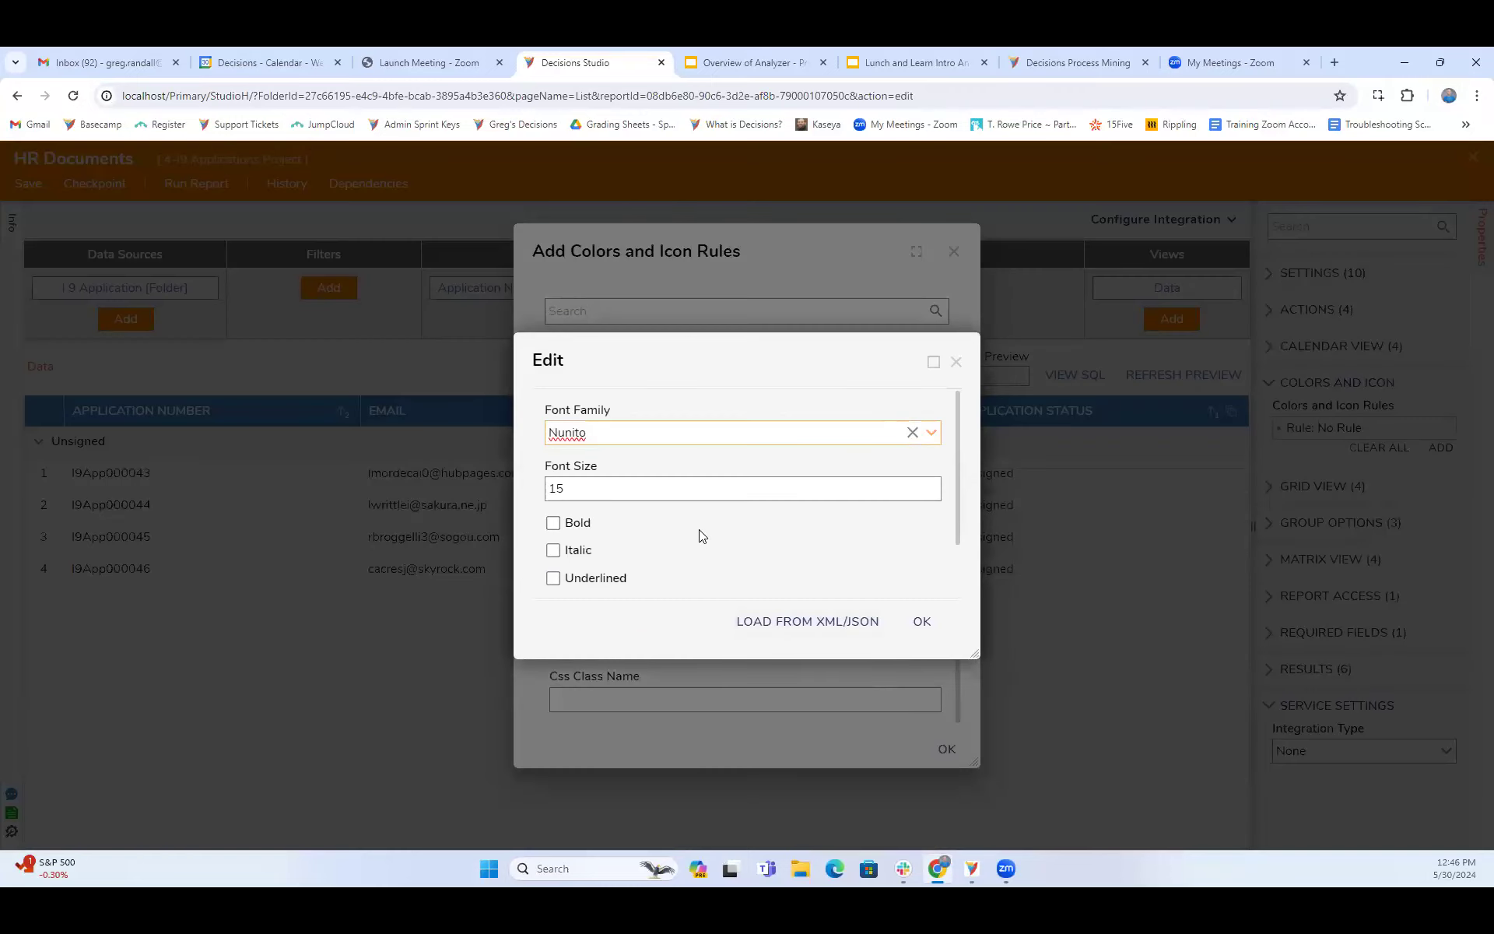
scroll(557, 474, down, 1)
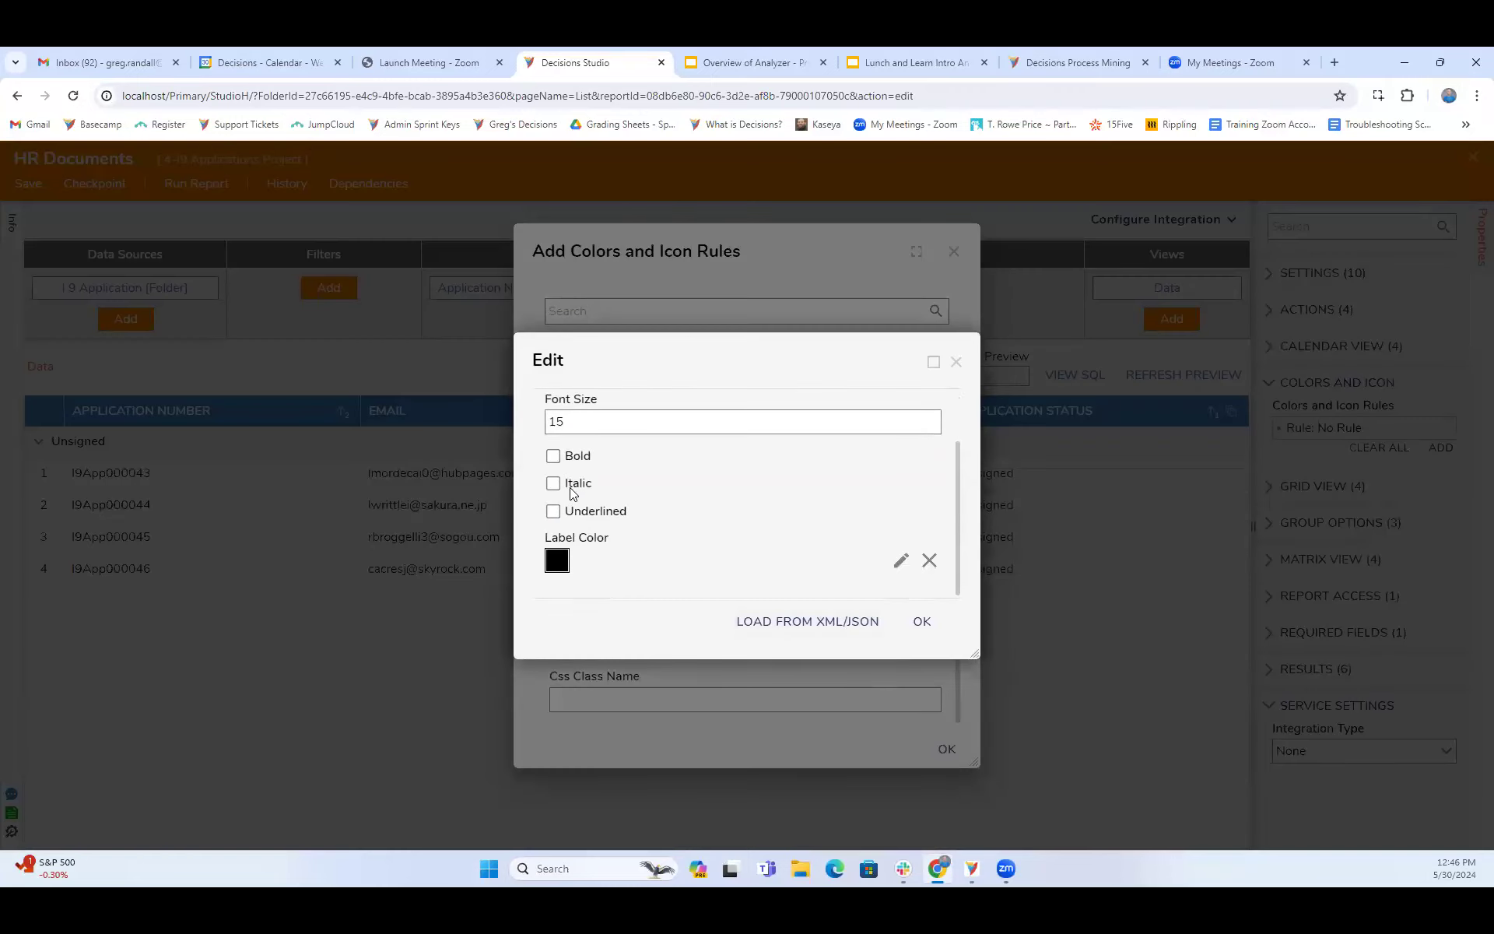
click(900, 563)
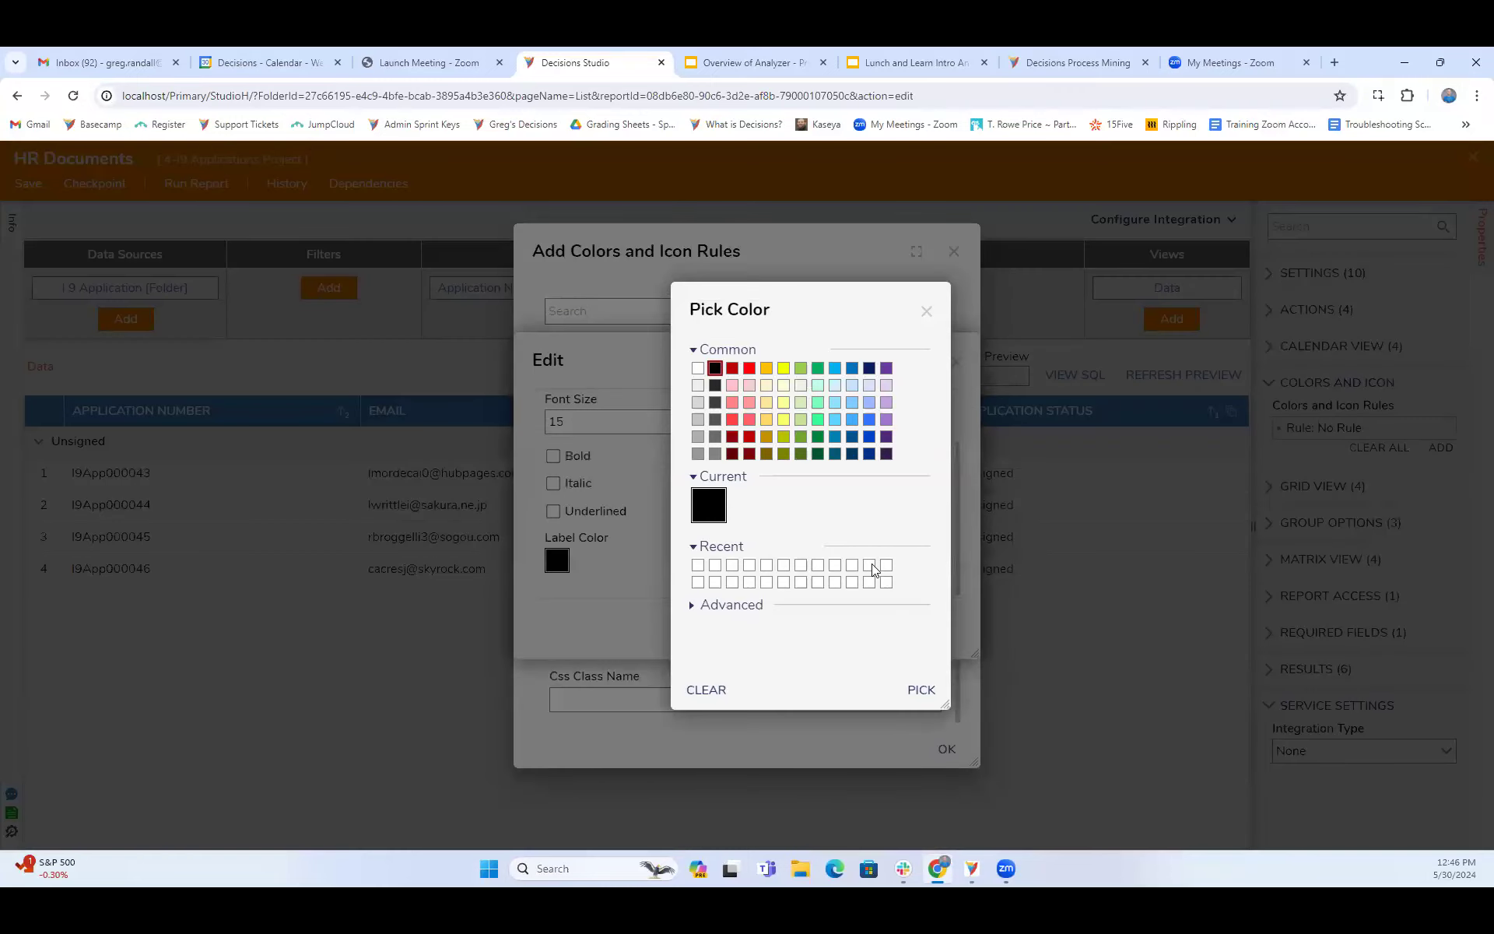
click(783, 421)
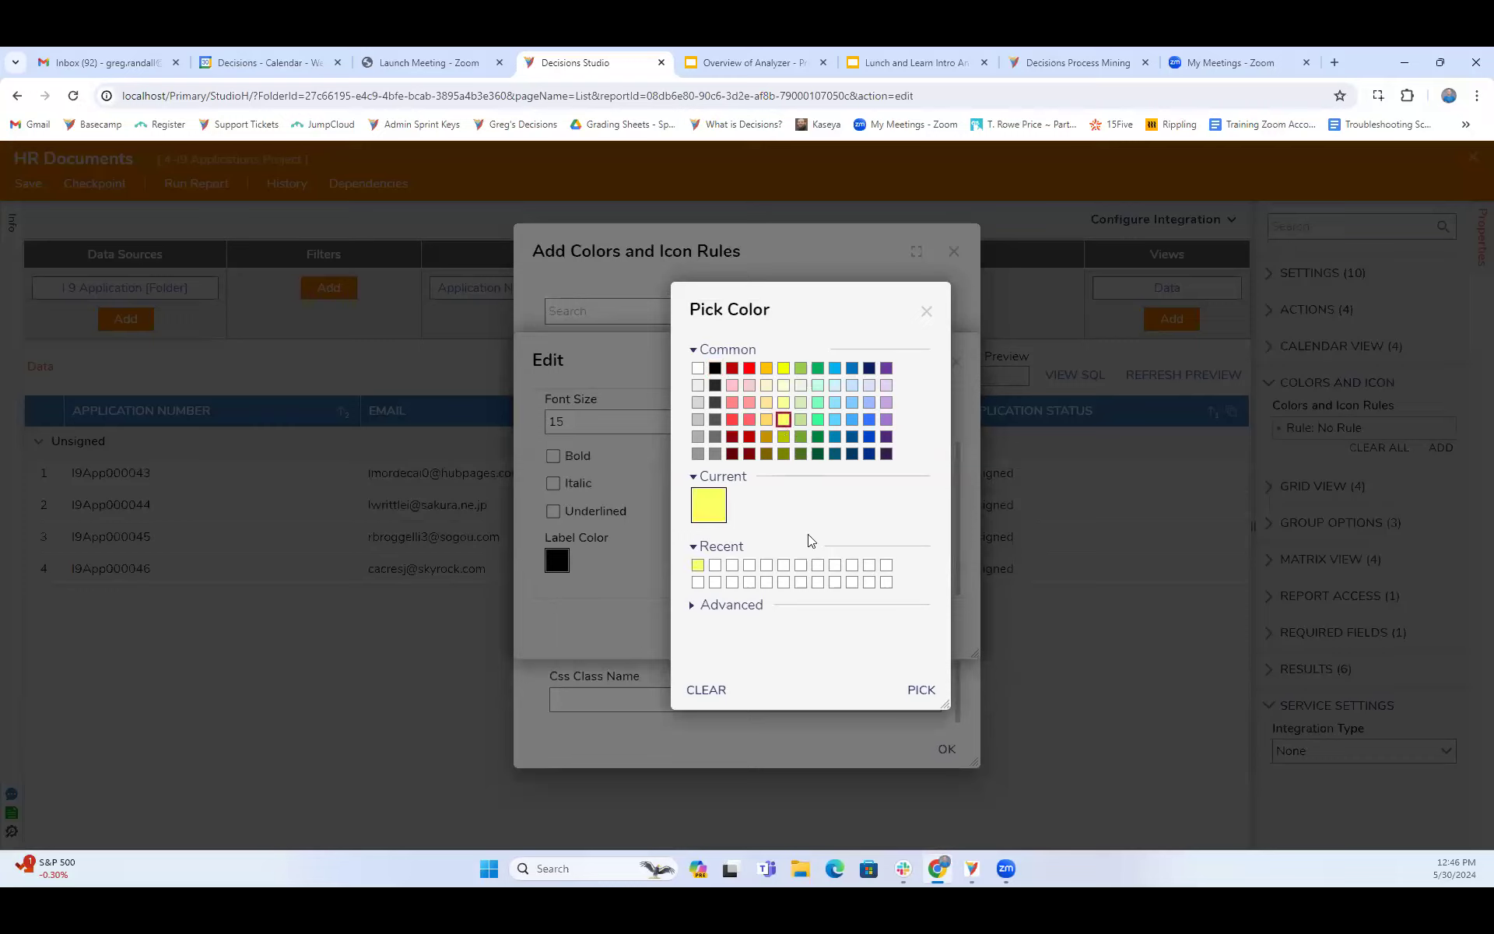
click(918, 690)
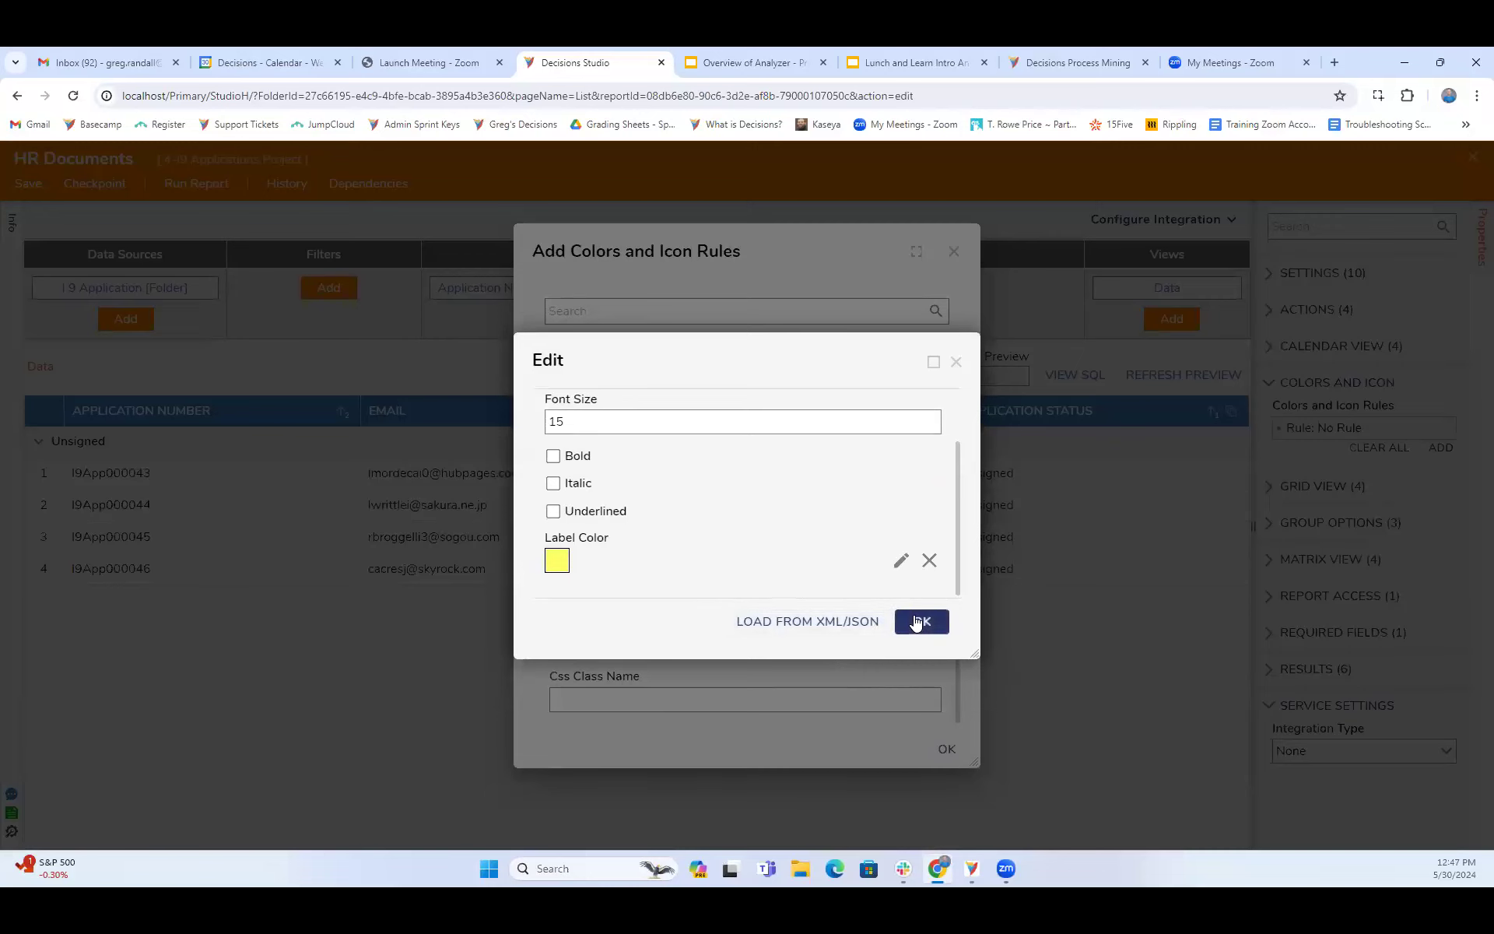
click(957, 362)
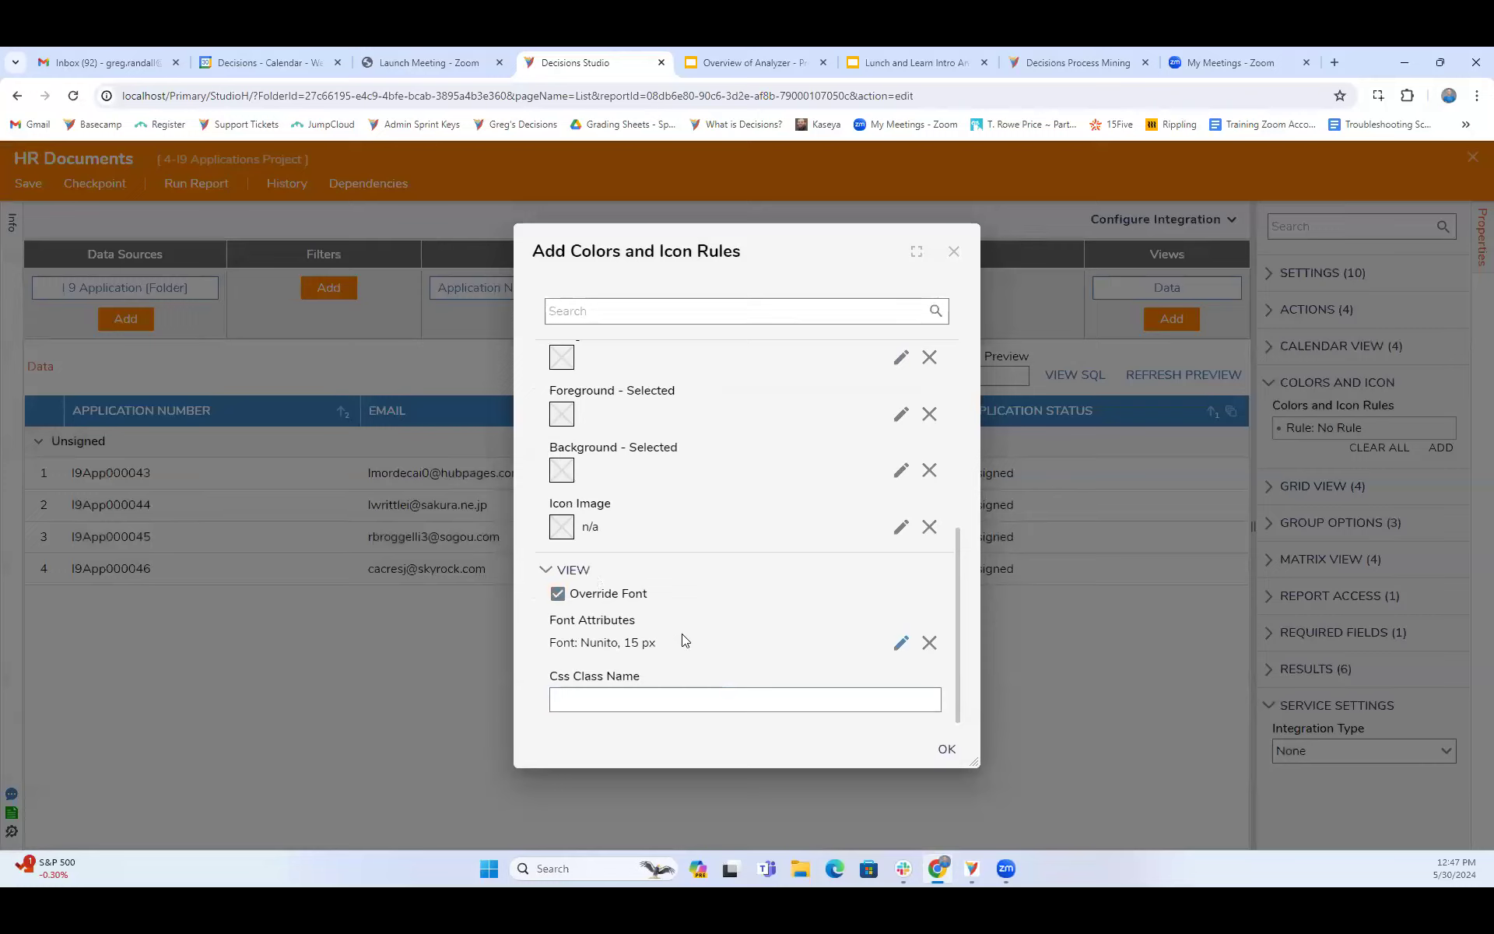
- Set the label color in the rule's font attributes to blue and accept the font settings
click(901, 651)
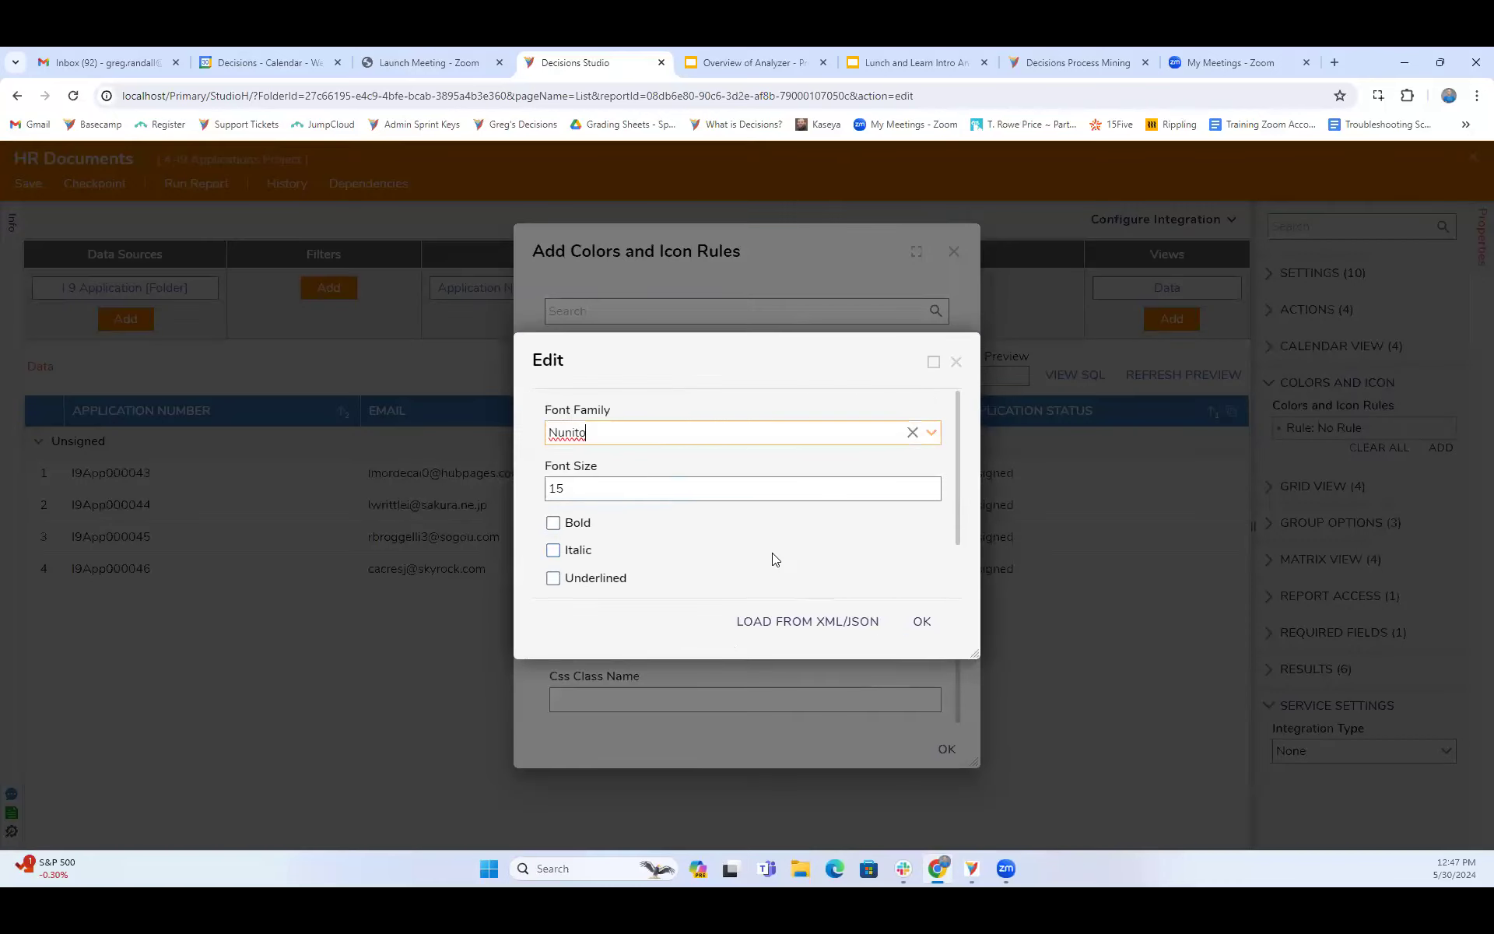
scroll(775, 558, down, 1)
click(896, 562)
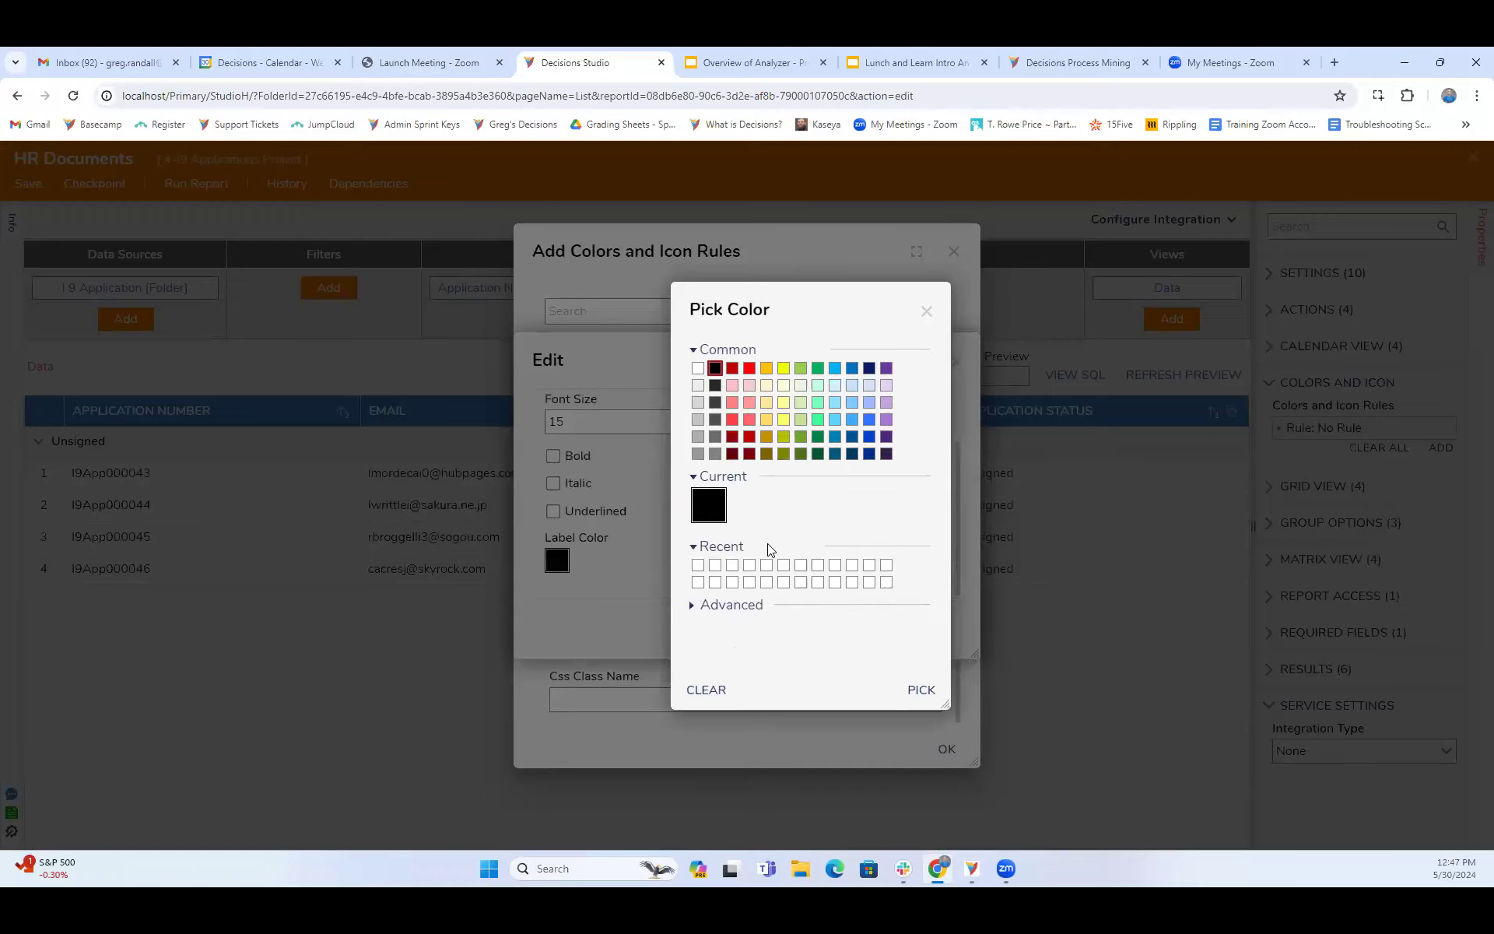
click(870, 436)
click(921, 690)
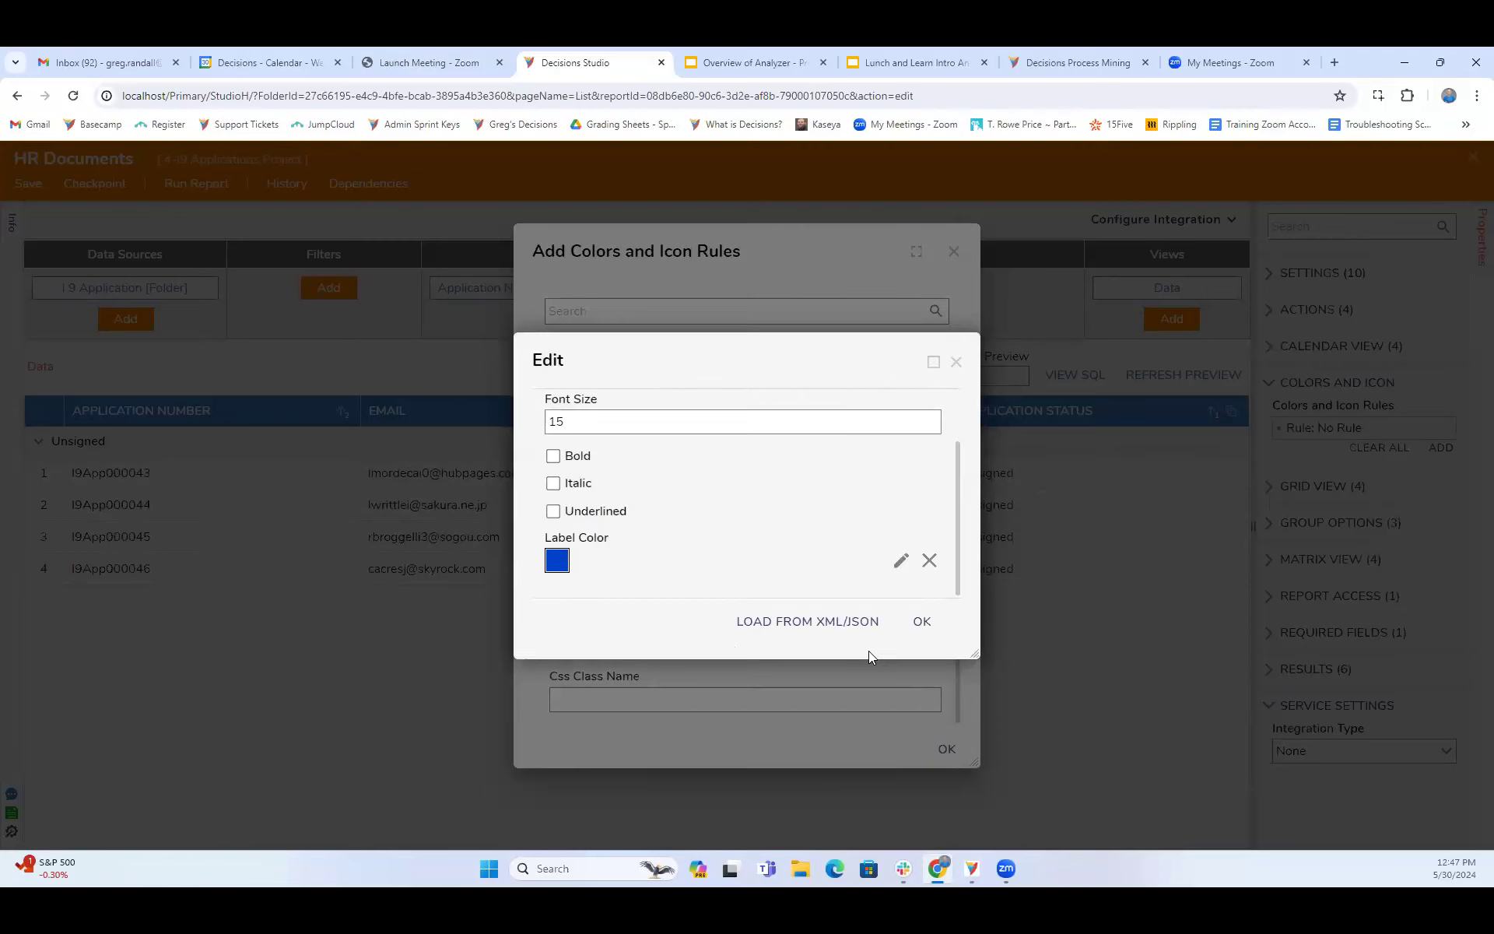
click(921, 621)
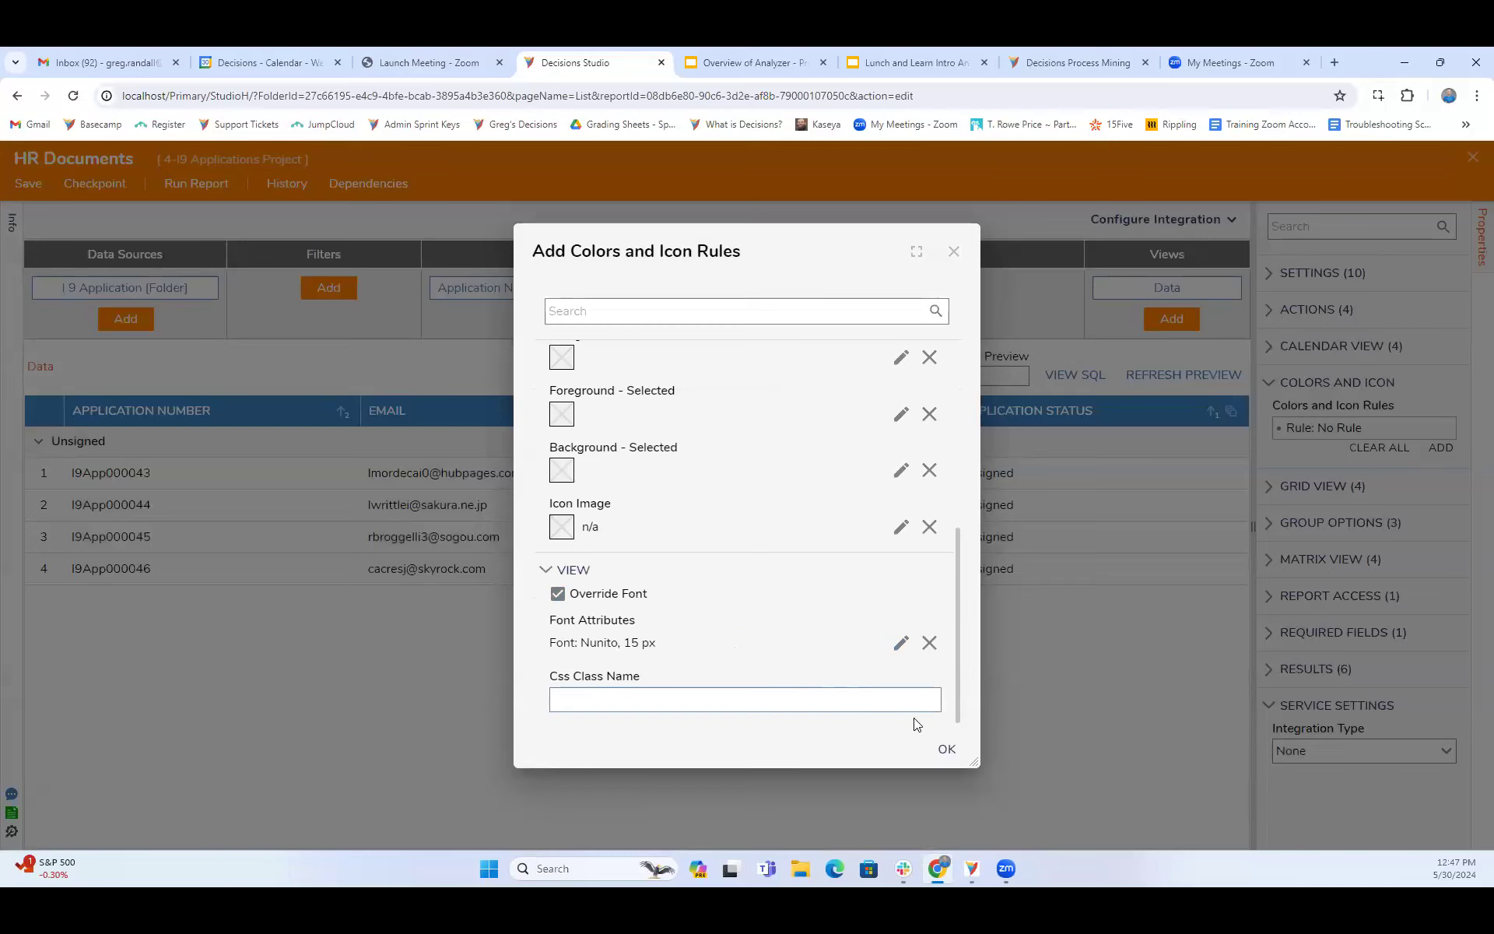
- Try to save the colors and icon rule without a rule chosen, and review its input, color and view settings
click(945, 750)
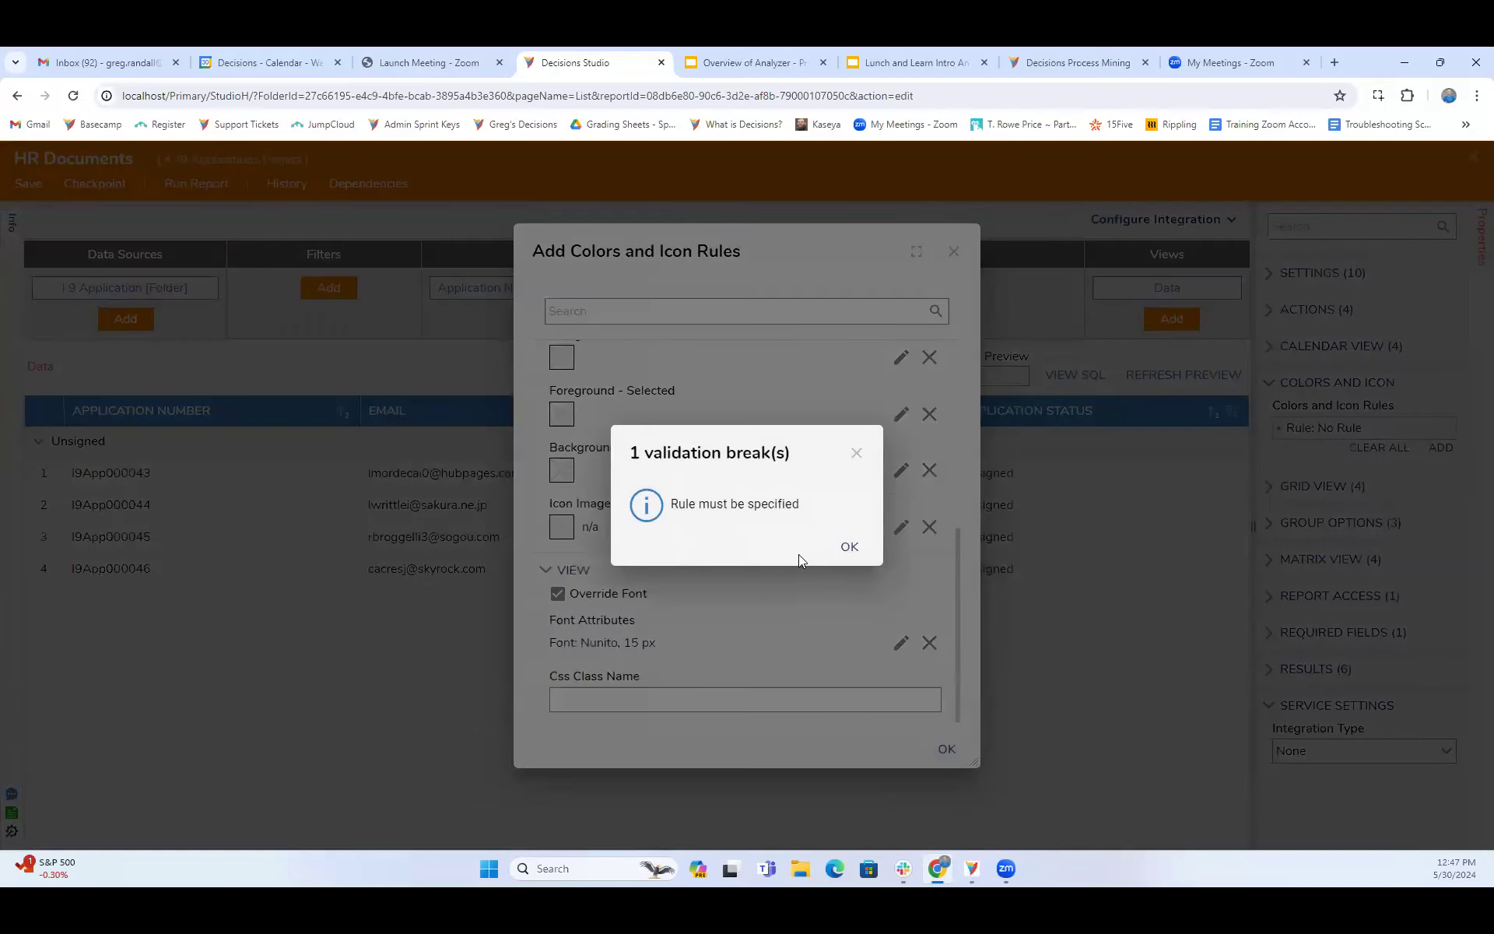
click(849, 548)
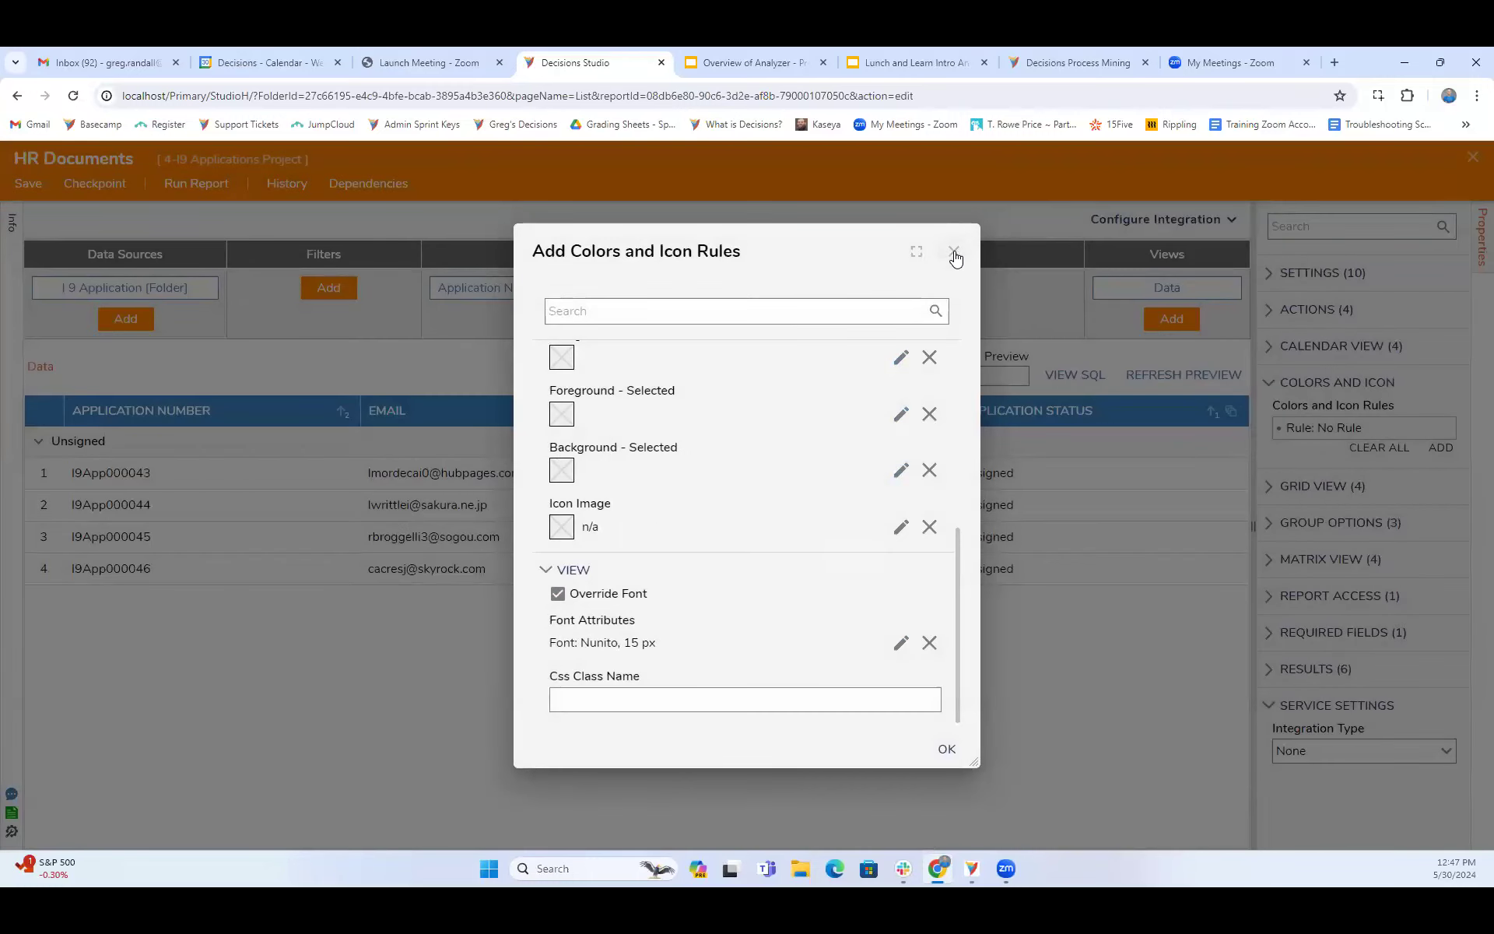
scroll(636, 429, up, 8)
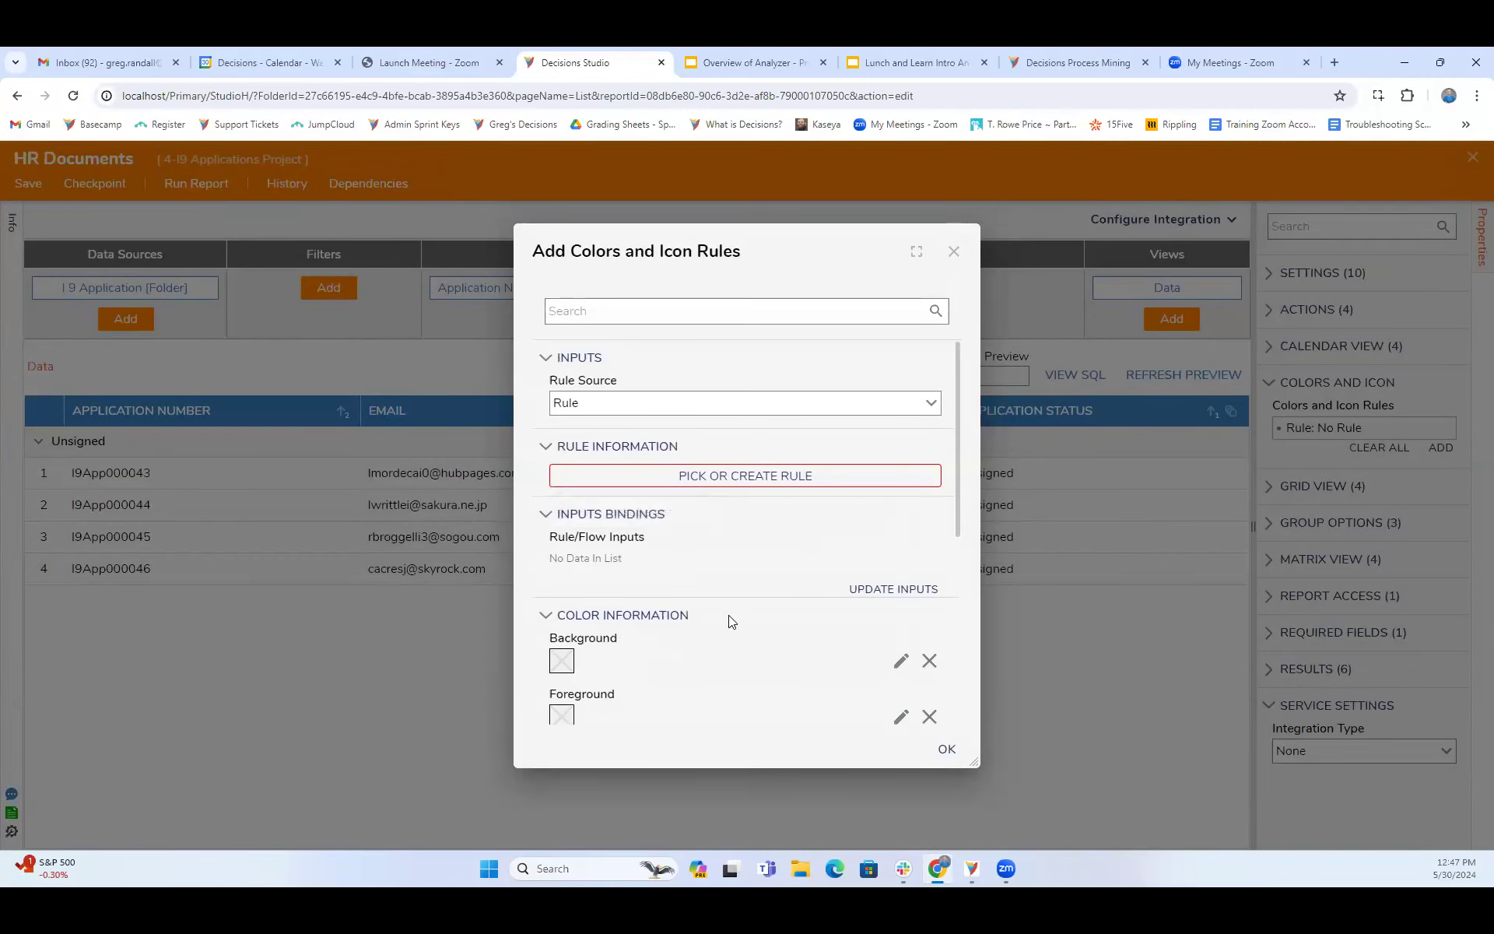
scroll(728, 620, down, 3)
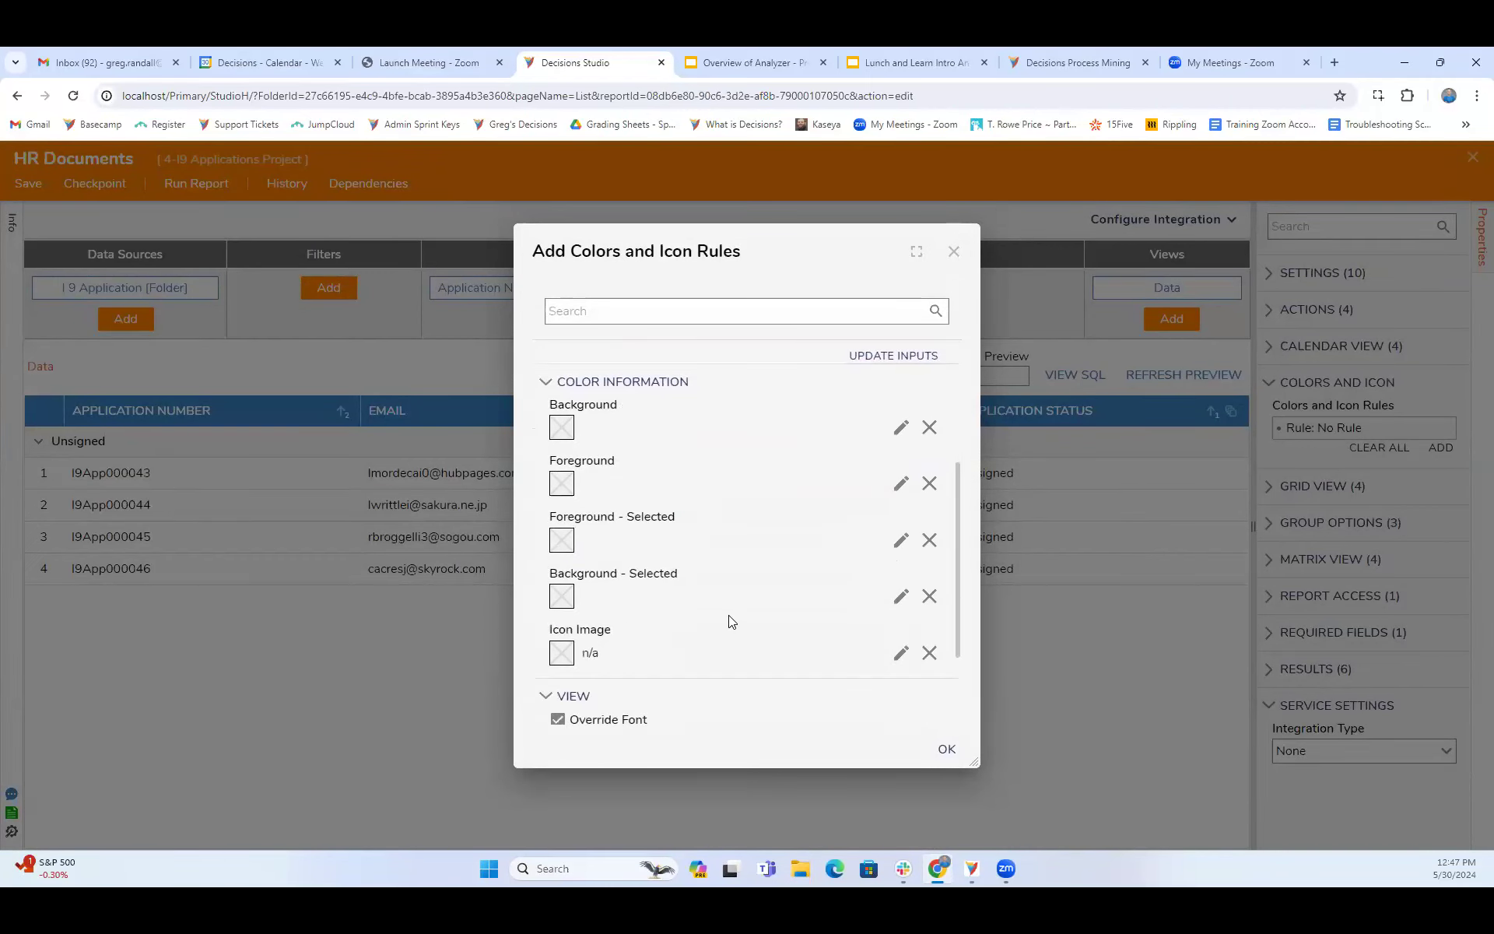
scroll(665, 580, down, 1)
scroll(663, 583, down, 1)
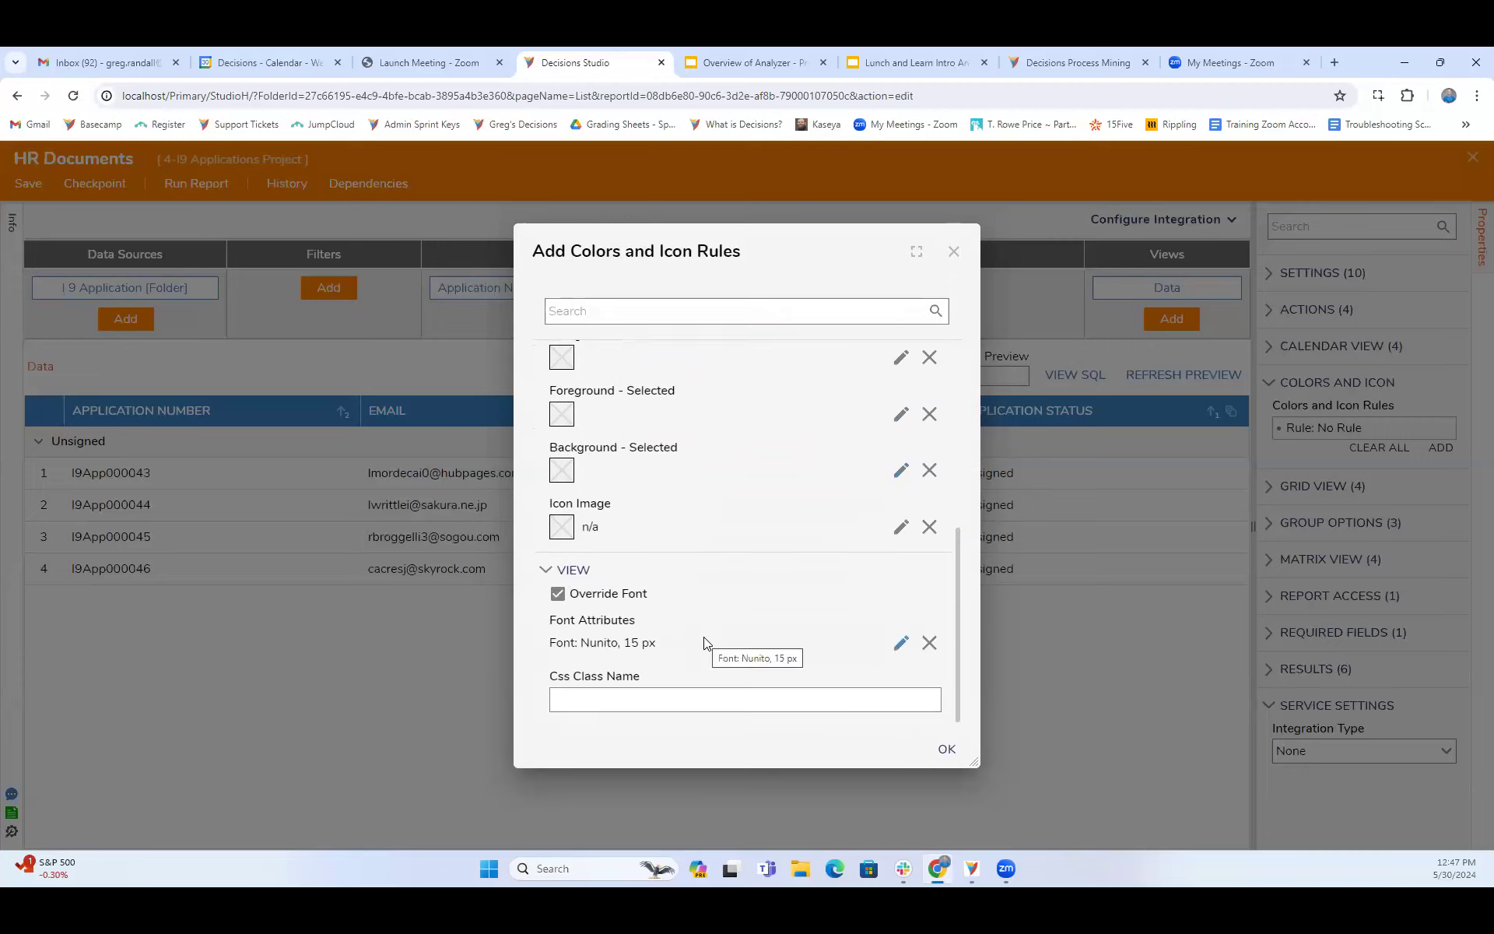
- Review the rule's font attributes once more and discard the new colors and icon rule
click(900, 645)
scroll(695, 543, down, 1)
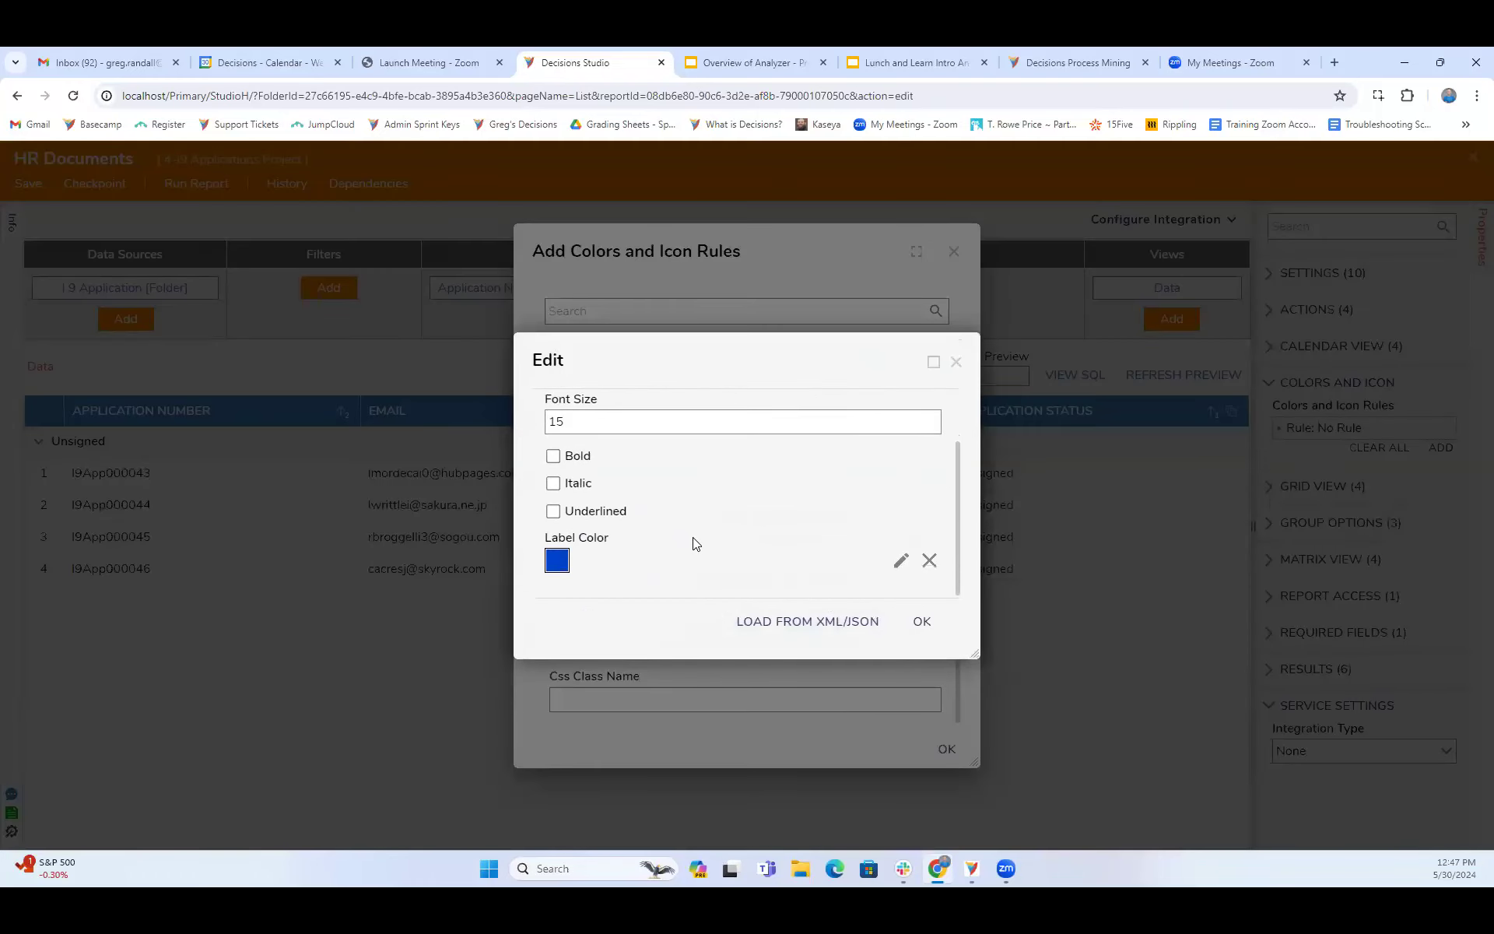
scroll(696, 543, up, 1)
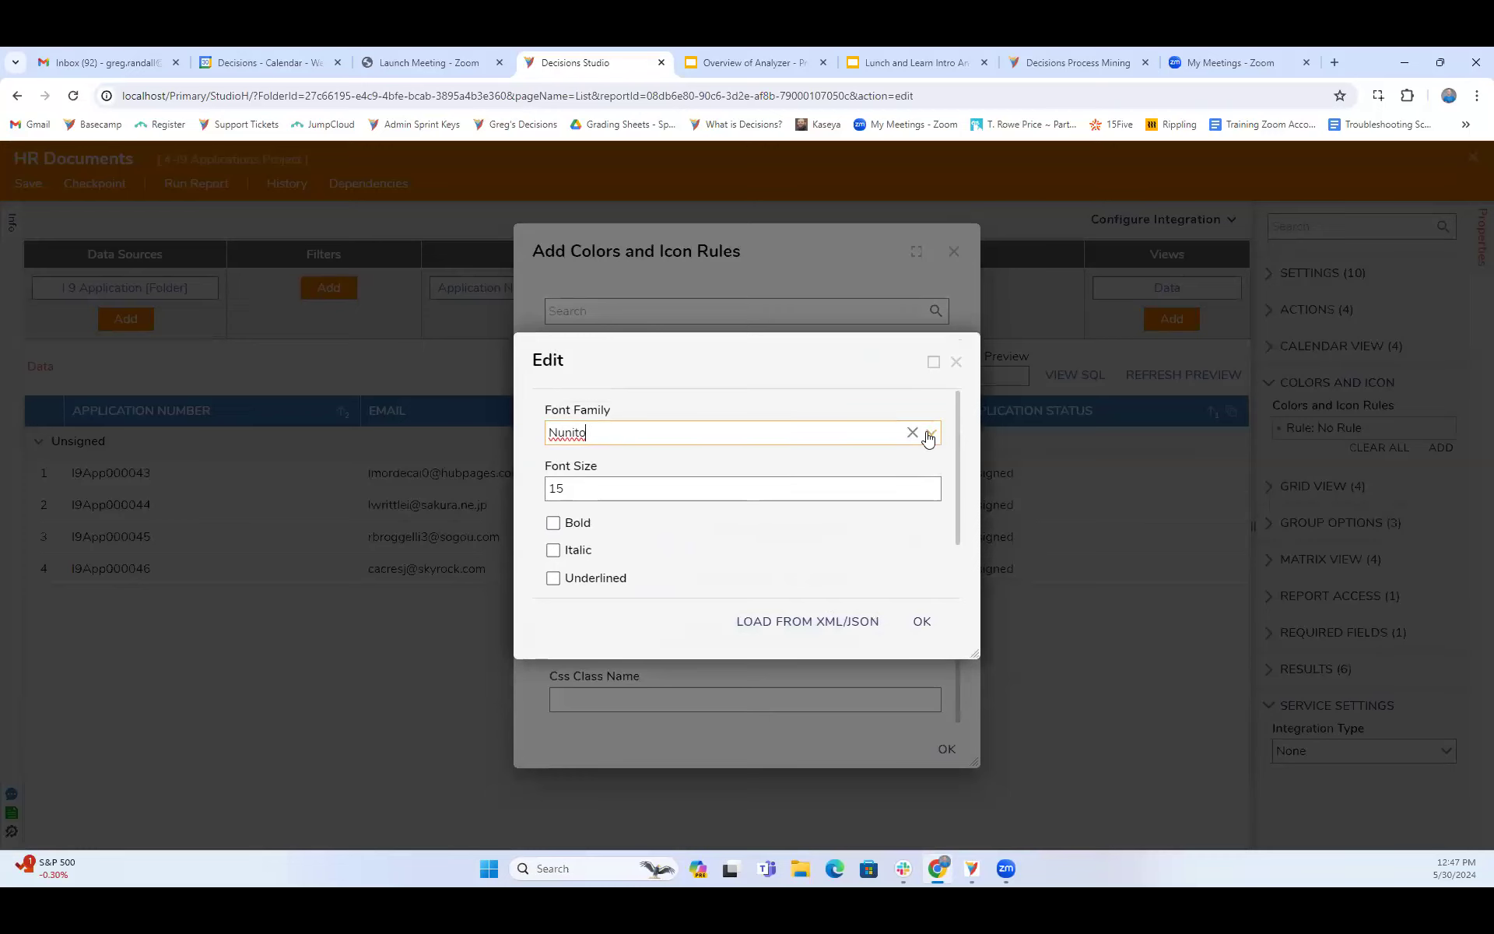
click(956, 362)
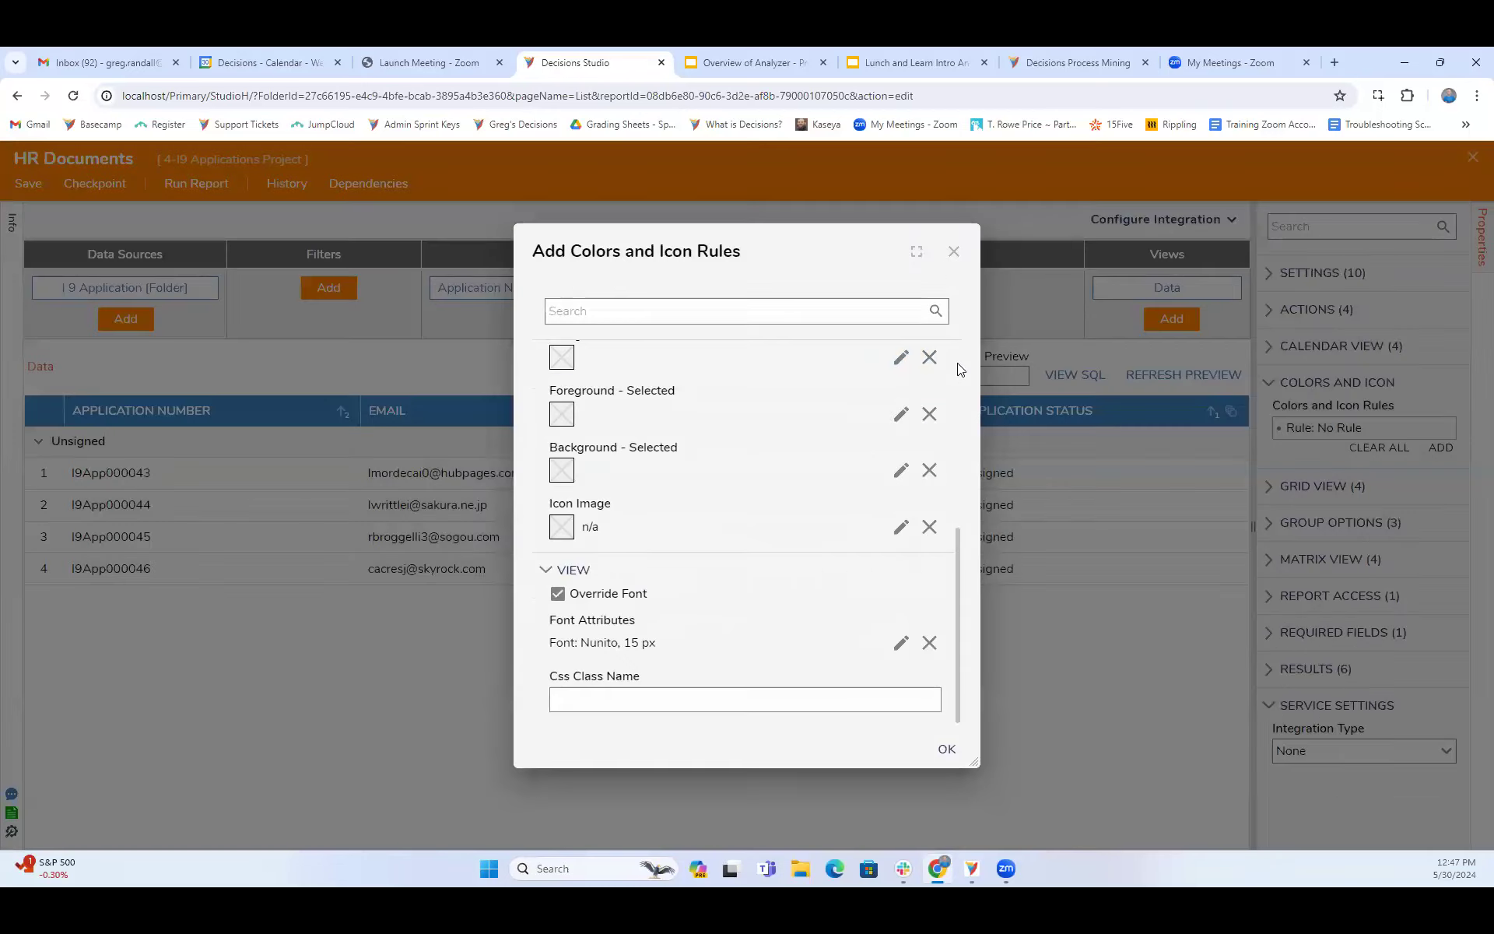
click(954, 254)
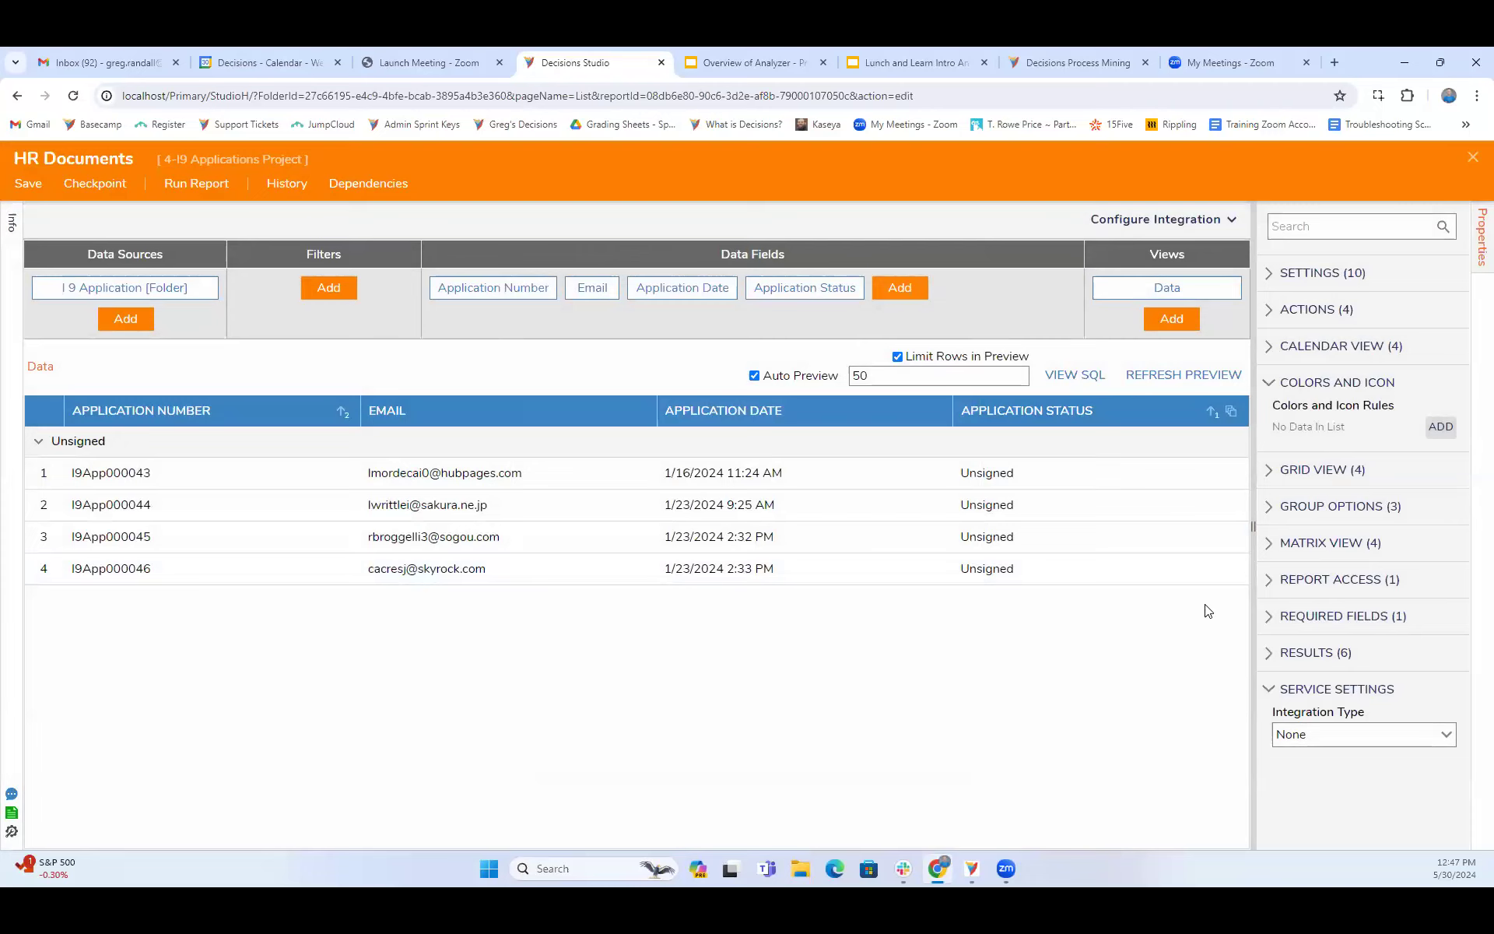
- Start a conditional format in the report's grid view settings, applied to the row and based on the _Email column
click(1270, 470)
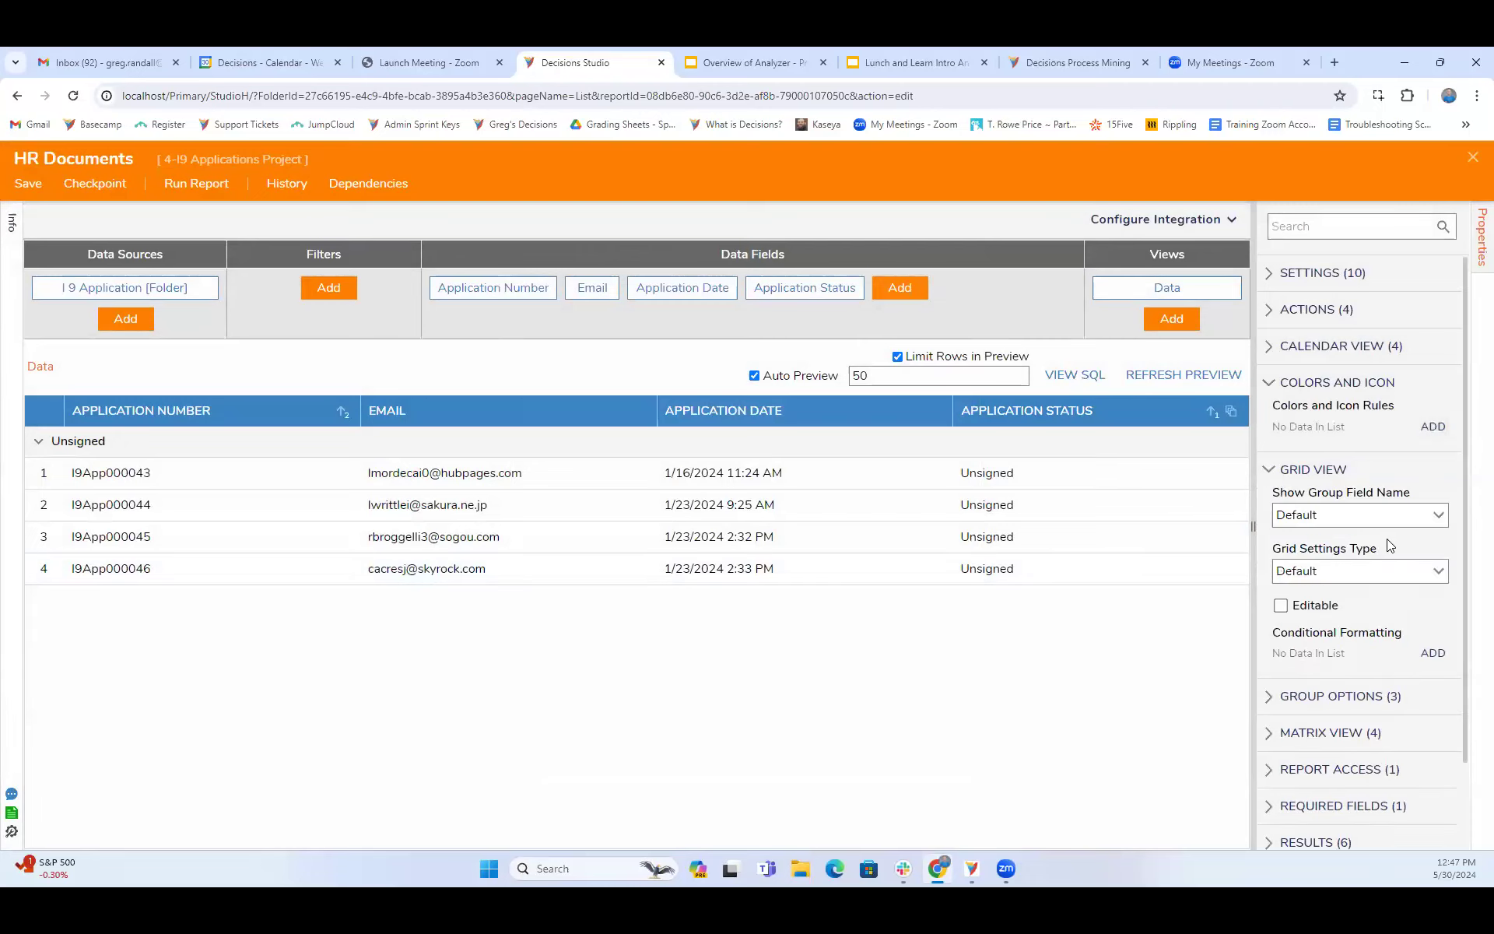
scroll(1385, 542, down, 1)
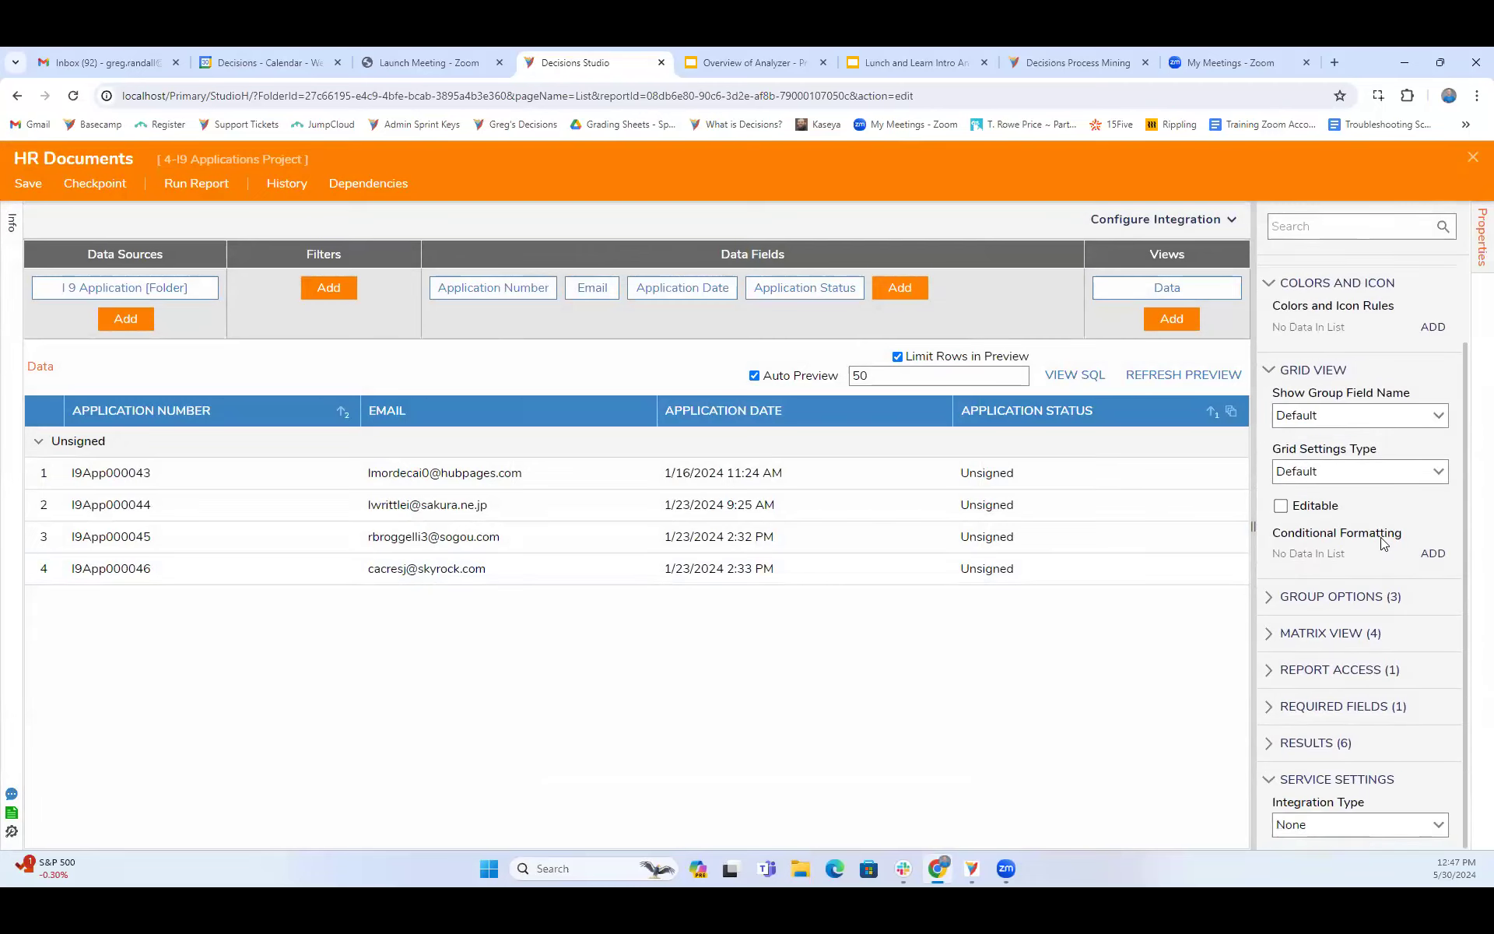
click(1433, 554)
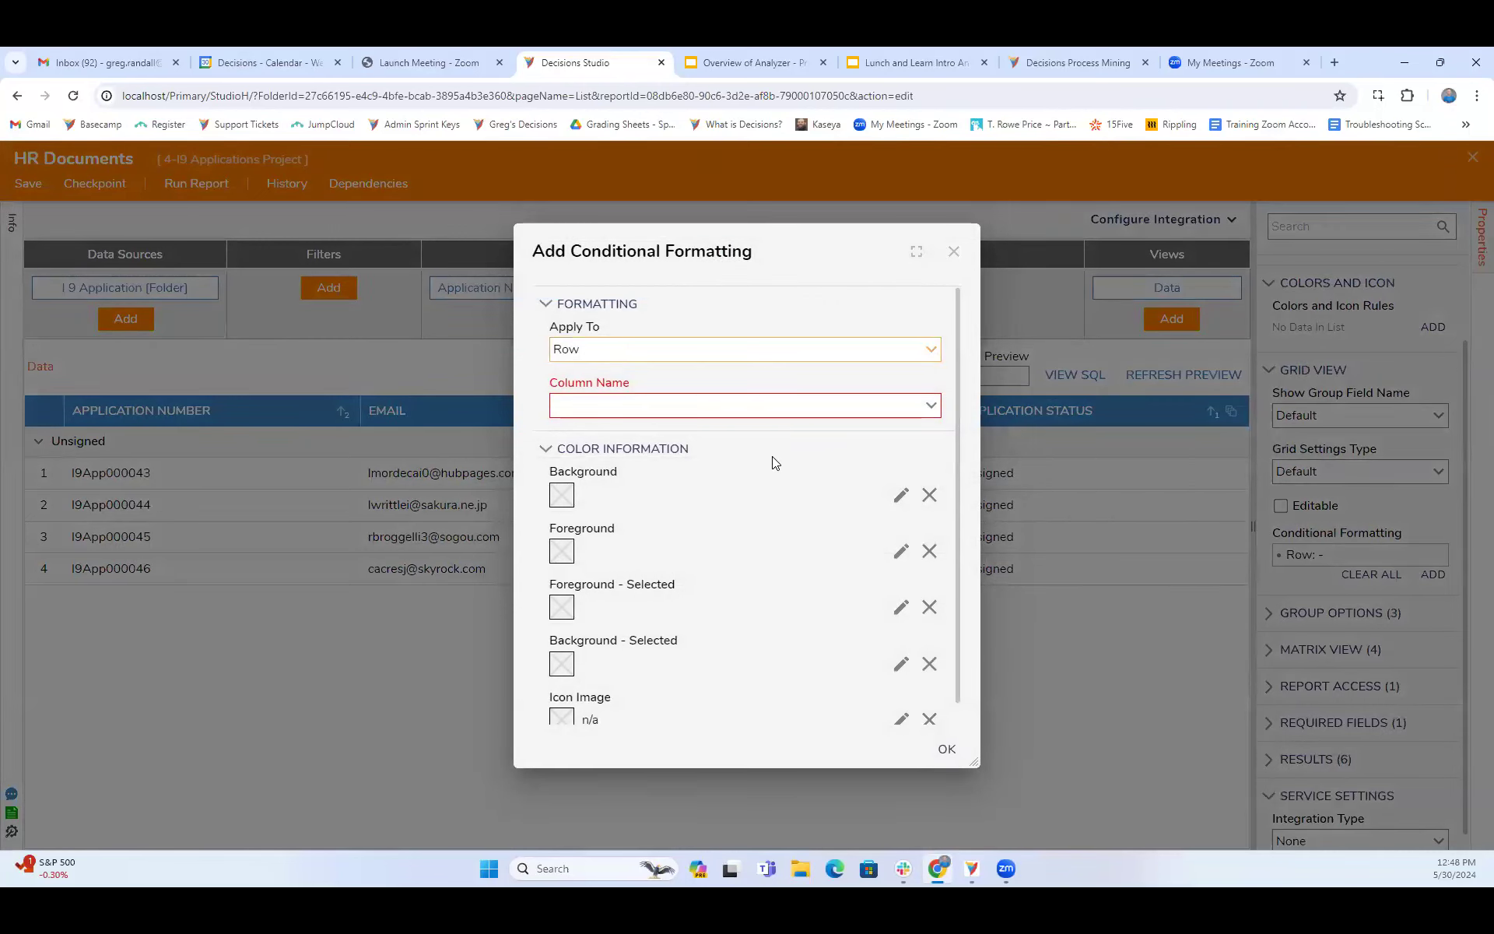
scroll(751, 537, down, 1)
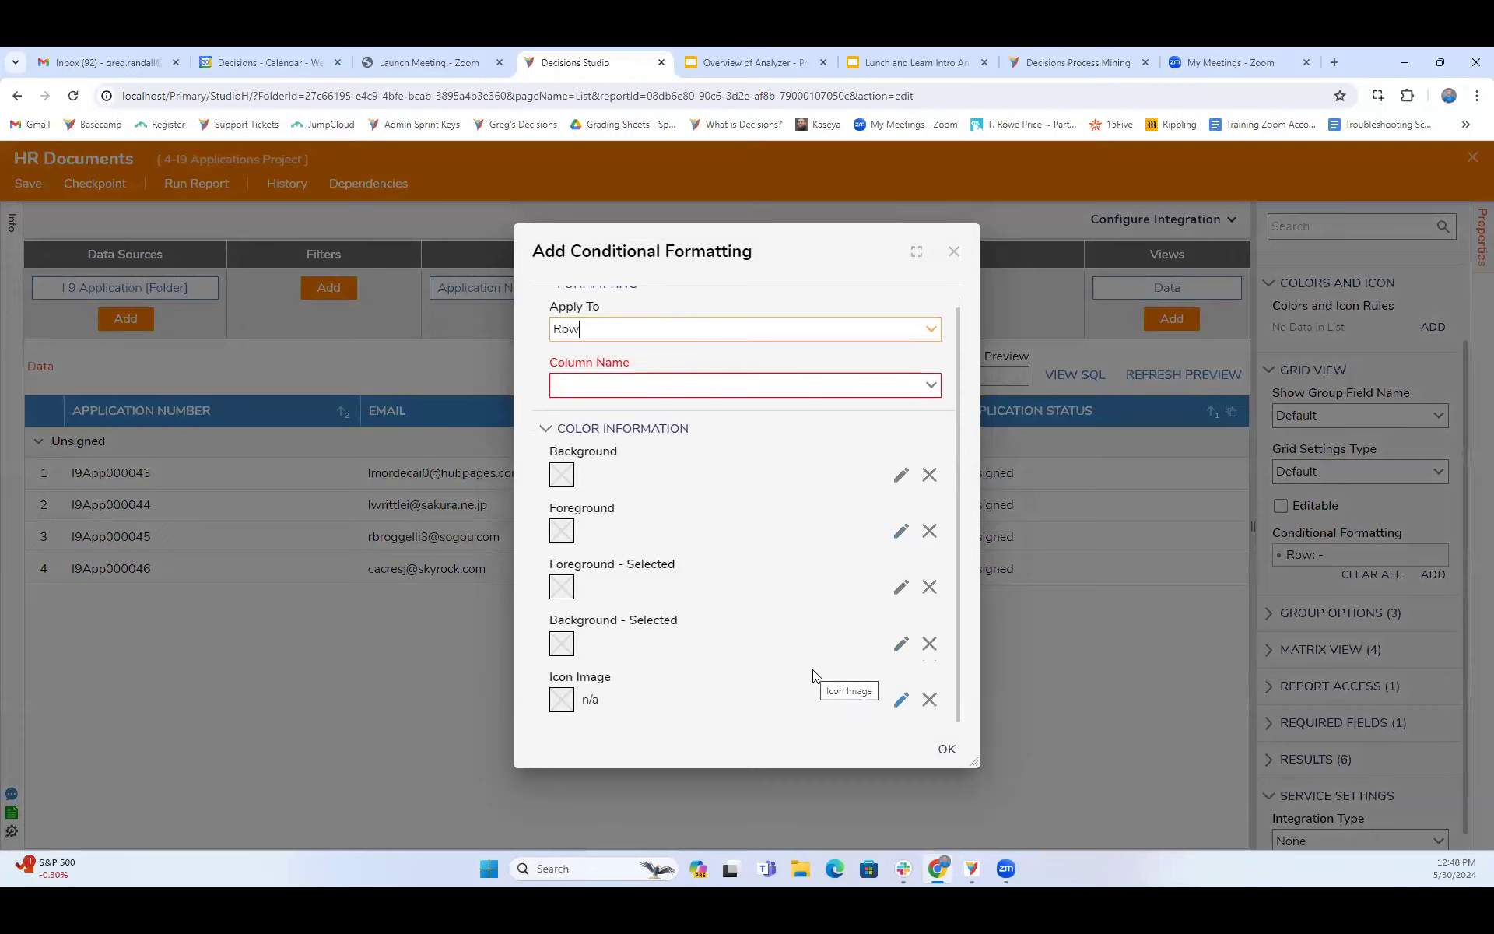
scroll(772, 574, up, 1)
click(928, 350)
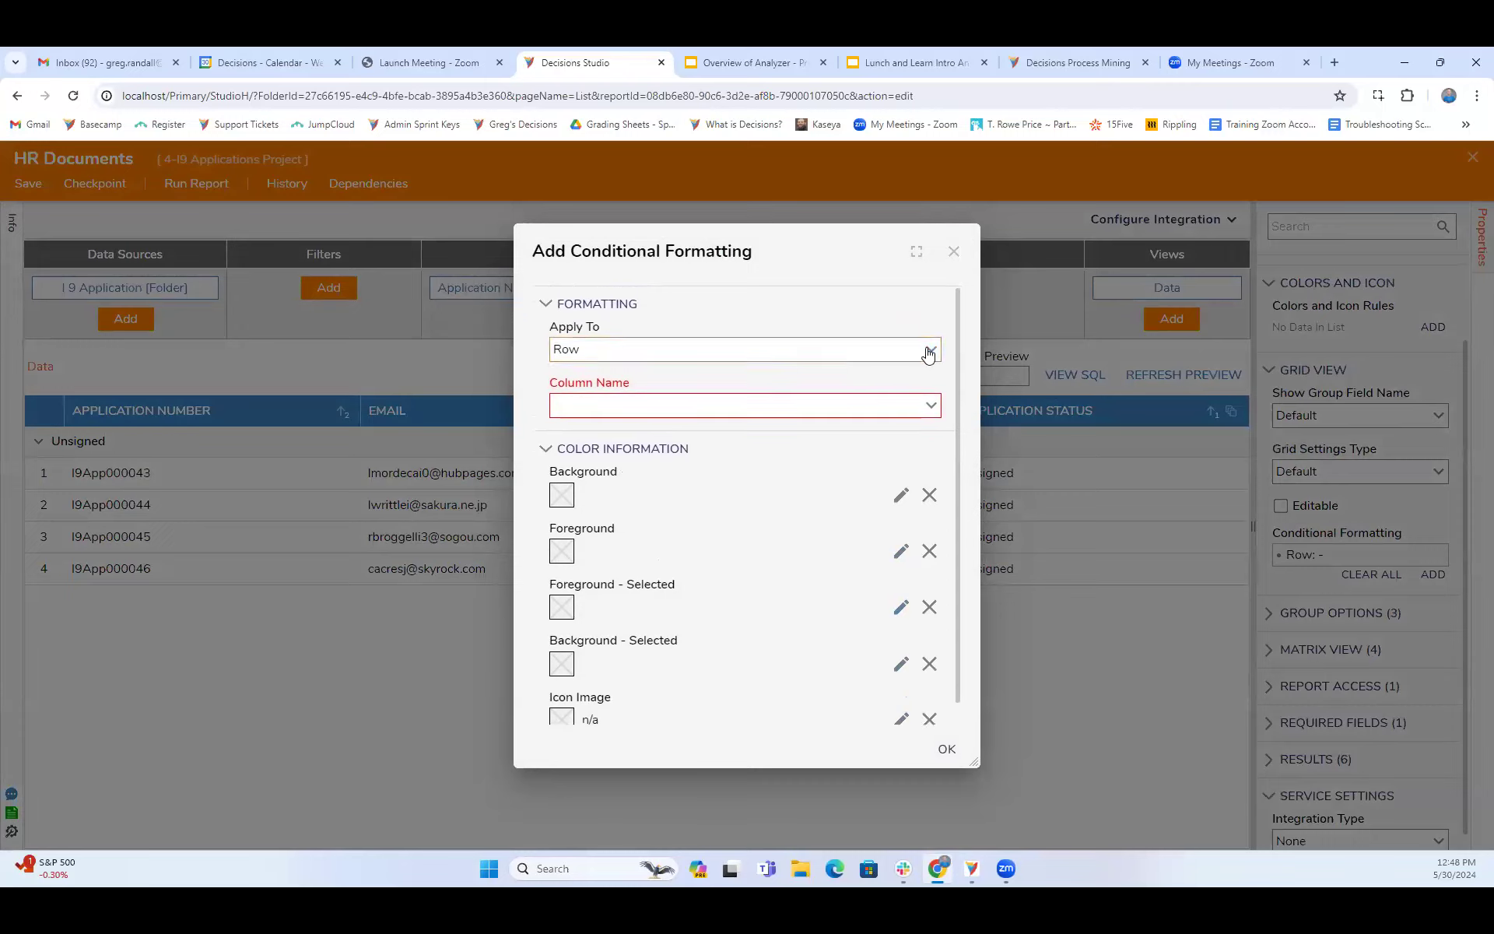
click(928, 354)
click(931, 404)
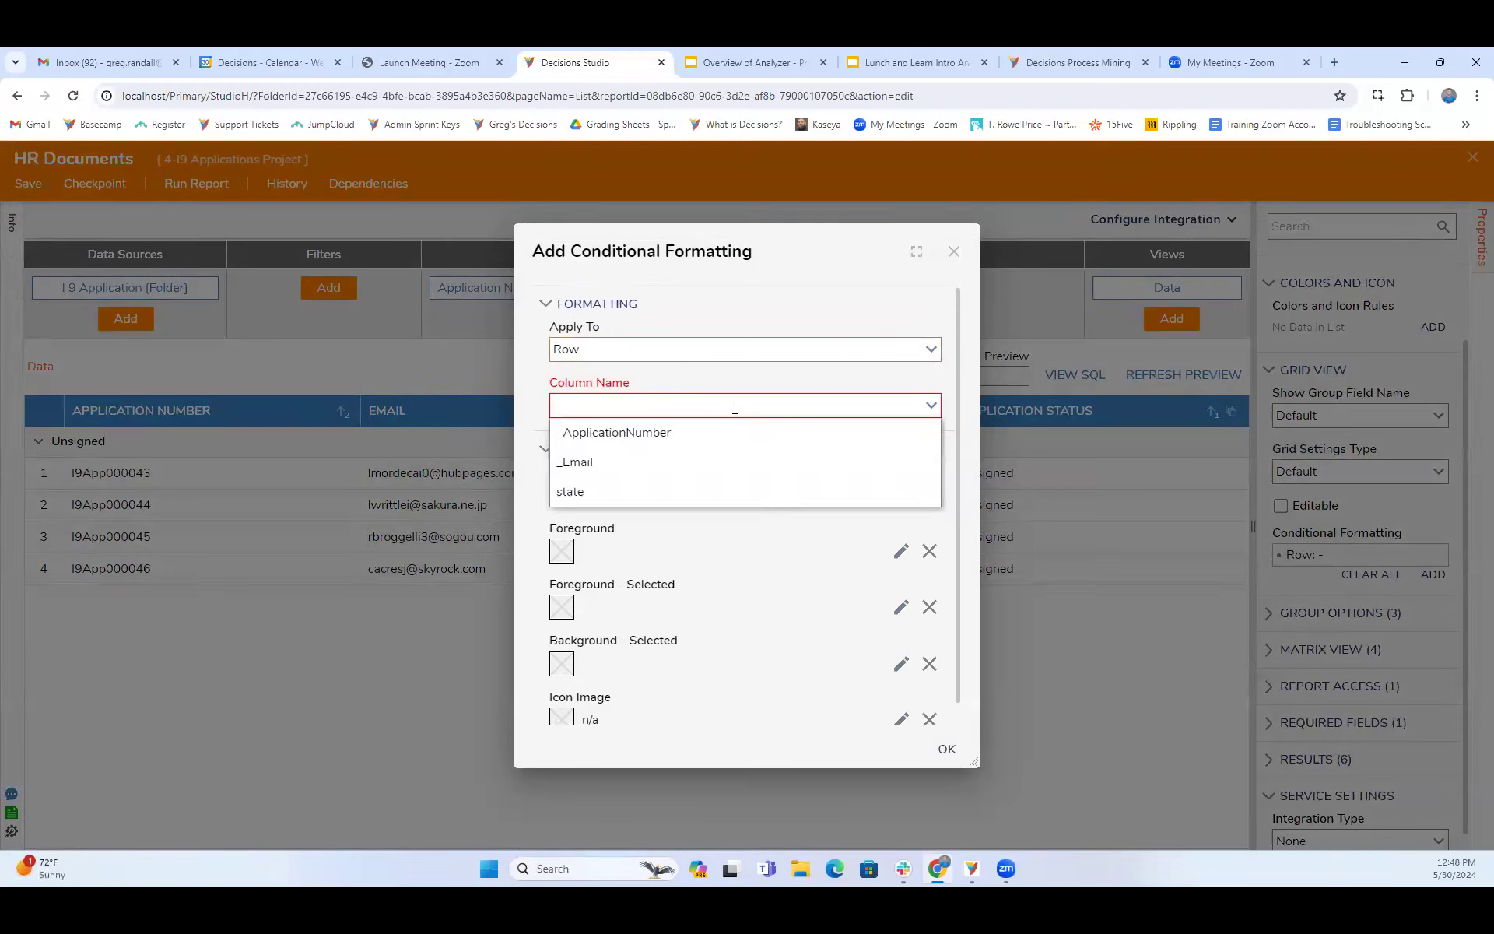
click(655, 463)
- Review the values and color settings of the _Email conditional format and discard it
scroll(744, 638, down, 2)
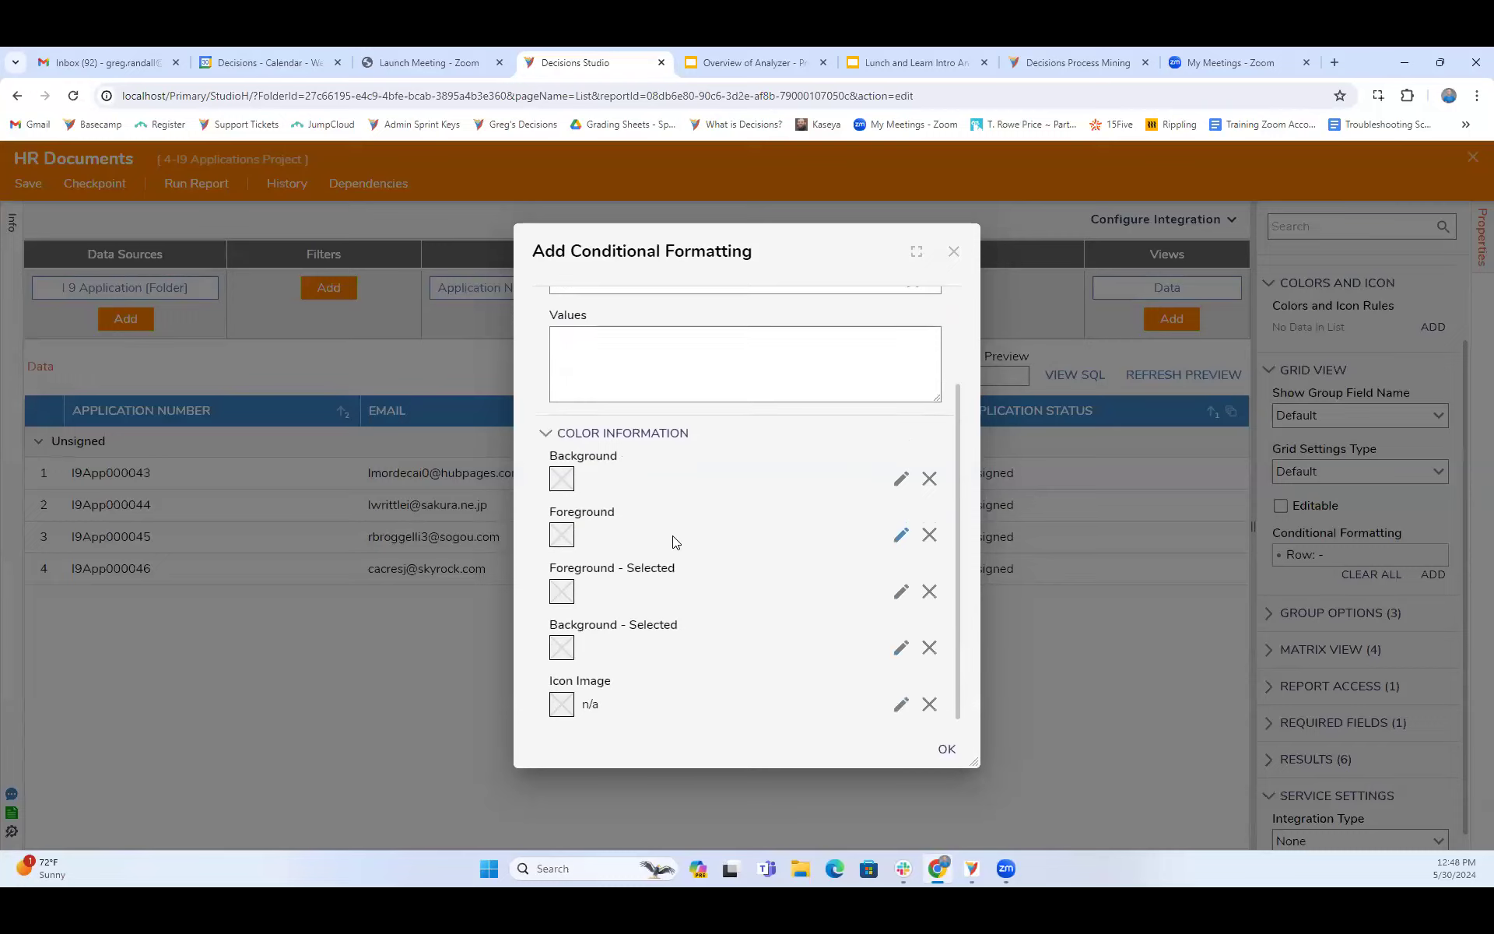
scroll(665, 533, up, 2)
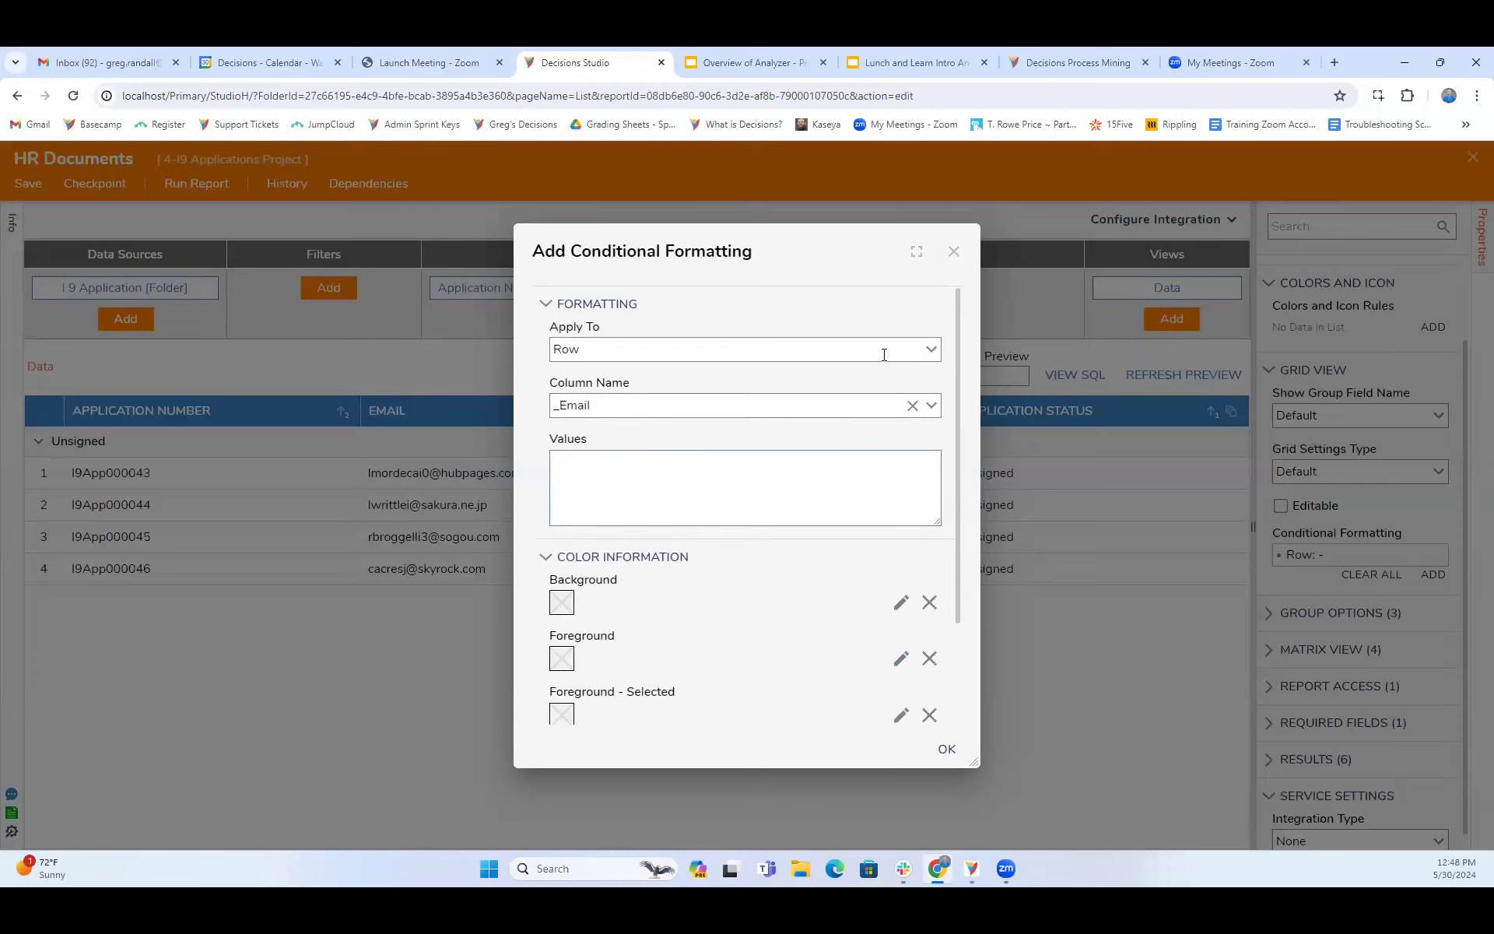
scroll(850, 470, down, 2)
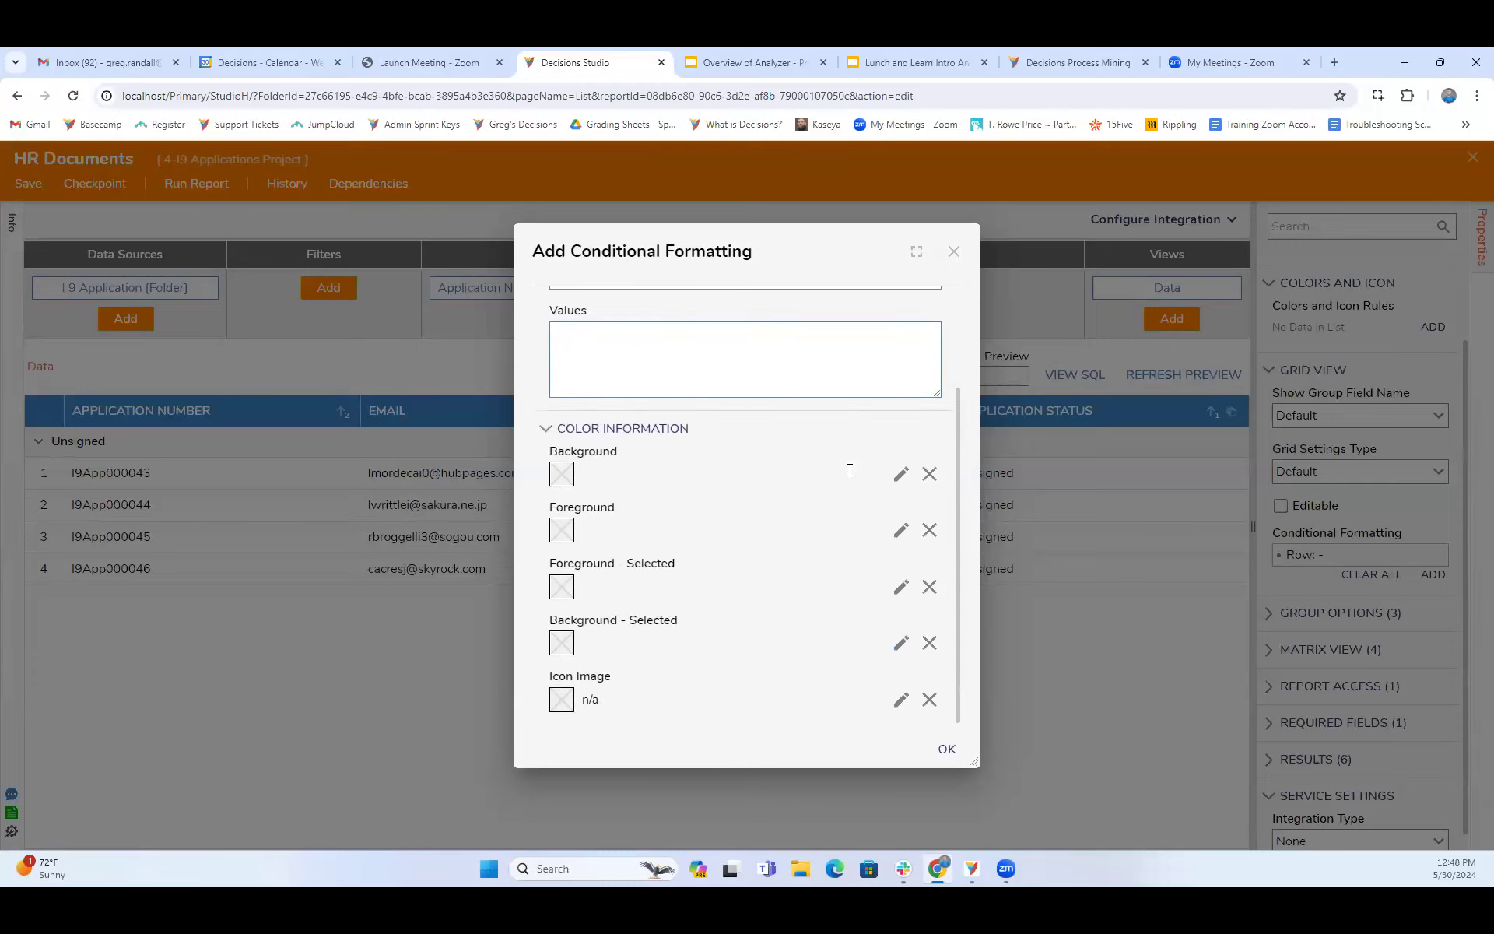
scroll(849, 470, up, 2)
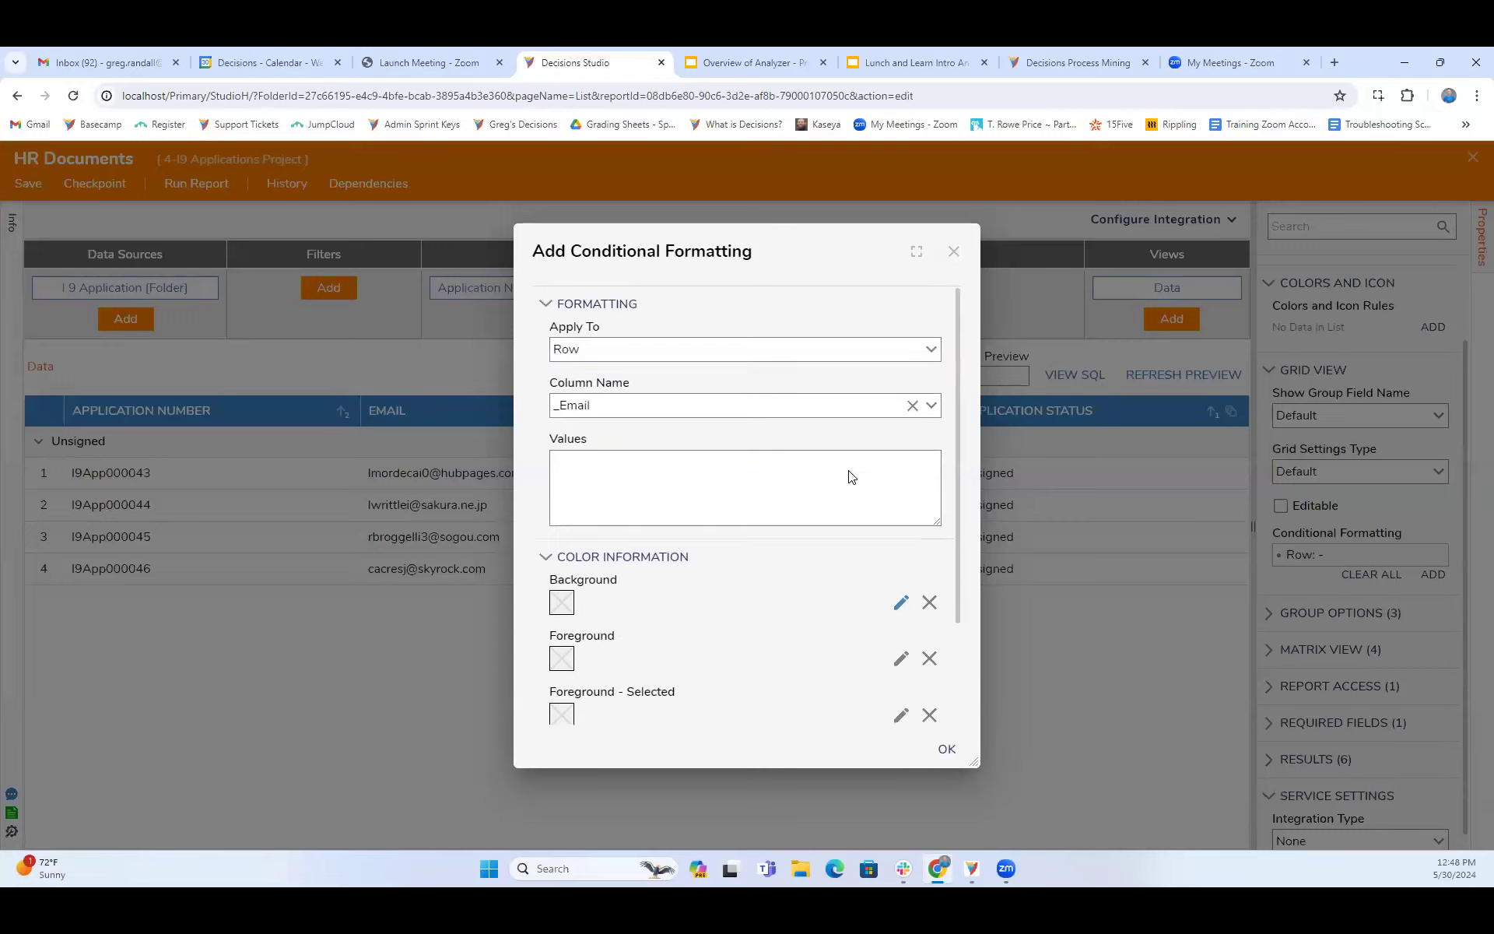
click(957, 253)
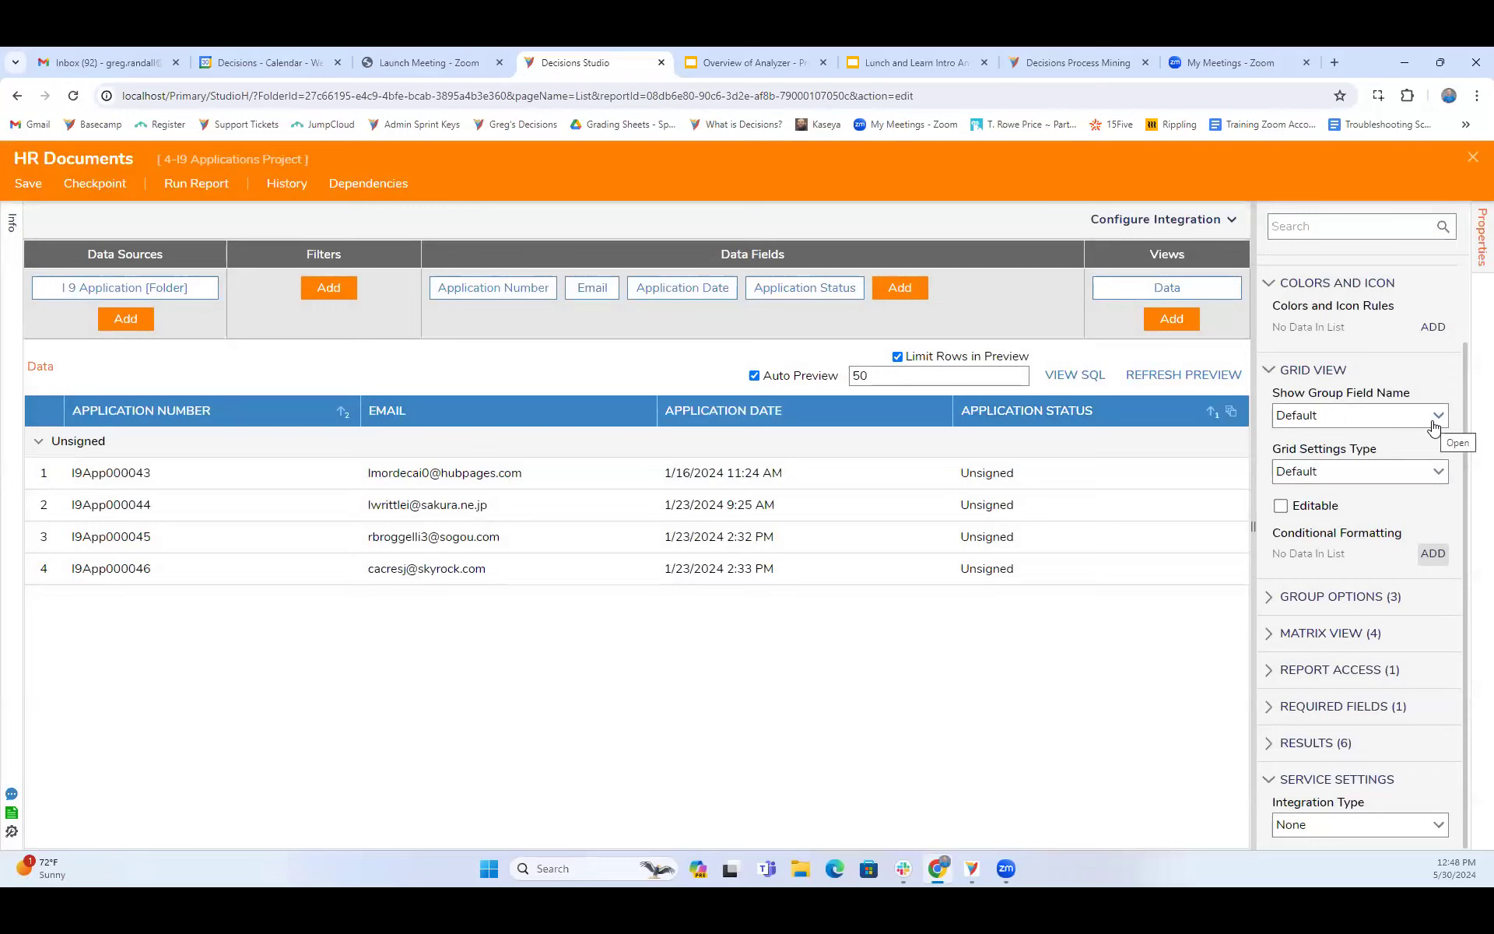
- Review the Show Group Field Name options and set the Grid Settings Type to Specified
click(1434, 420)
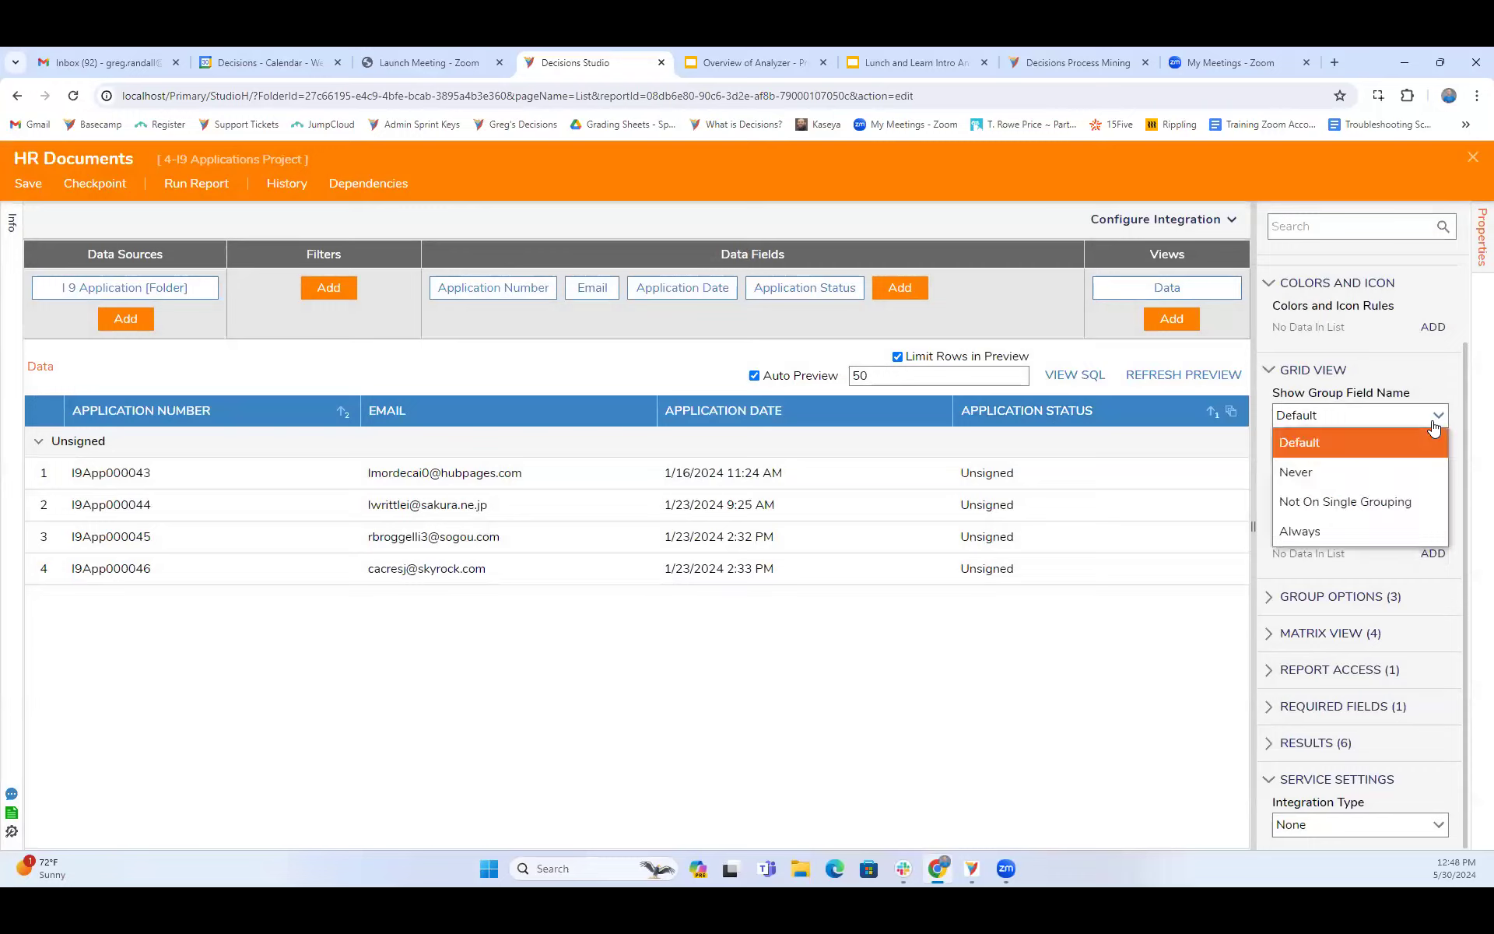
click(1434, 424)
click(1438, 472)
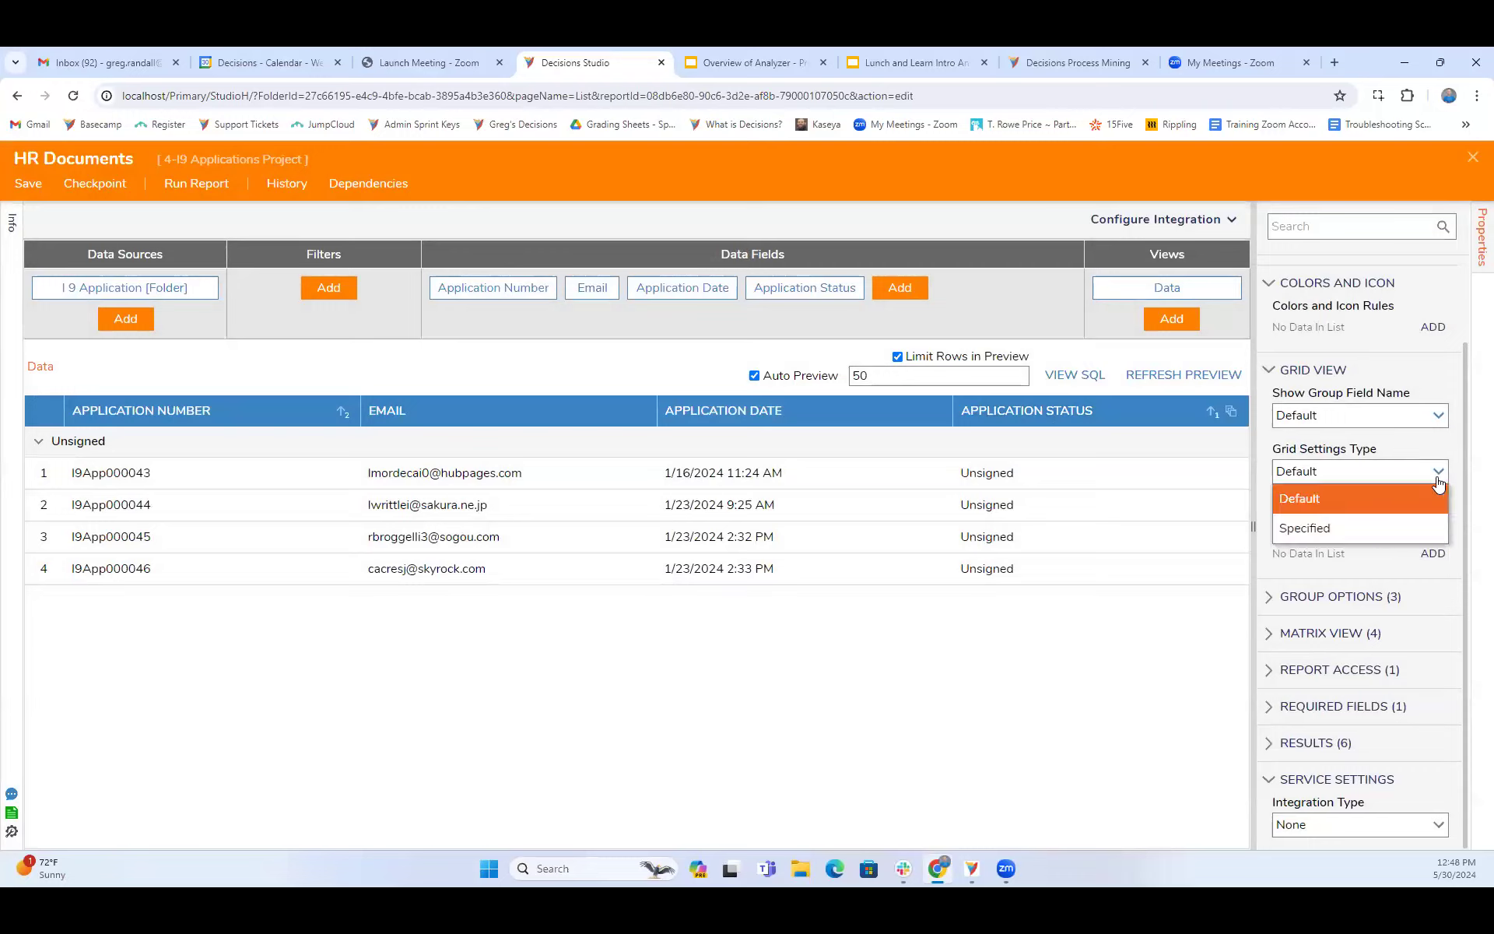
click(1301, 530)
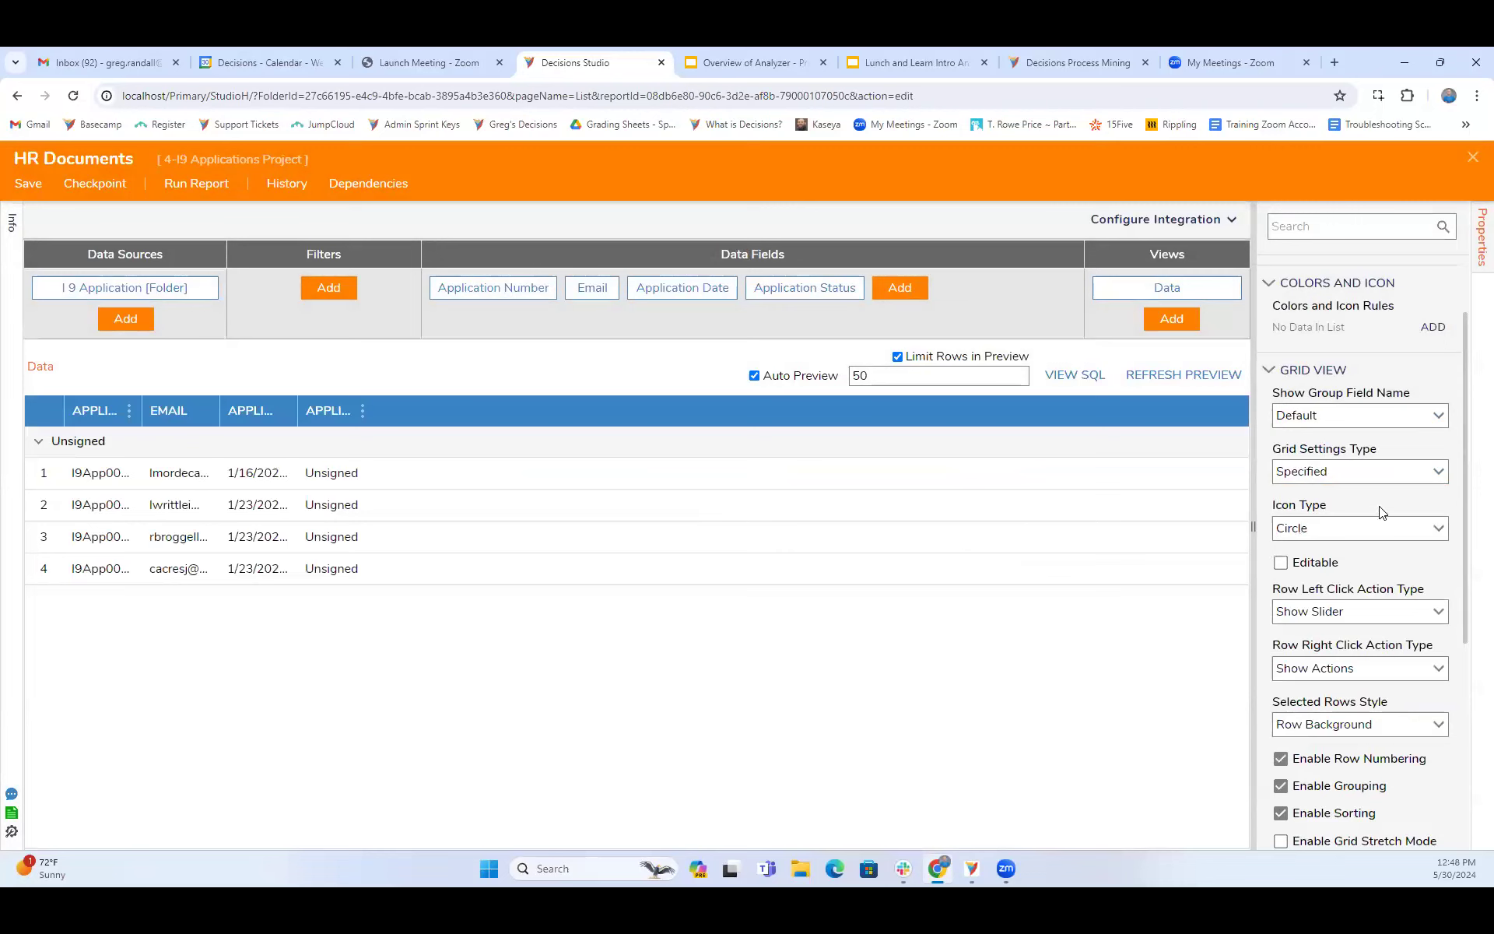
- Examine the grid view's icon, row action, selection and sorting settings, along with a blank conditional format
scroll(1381, 497, down, 1)
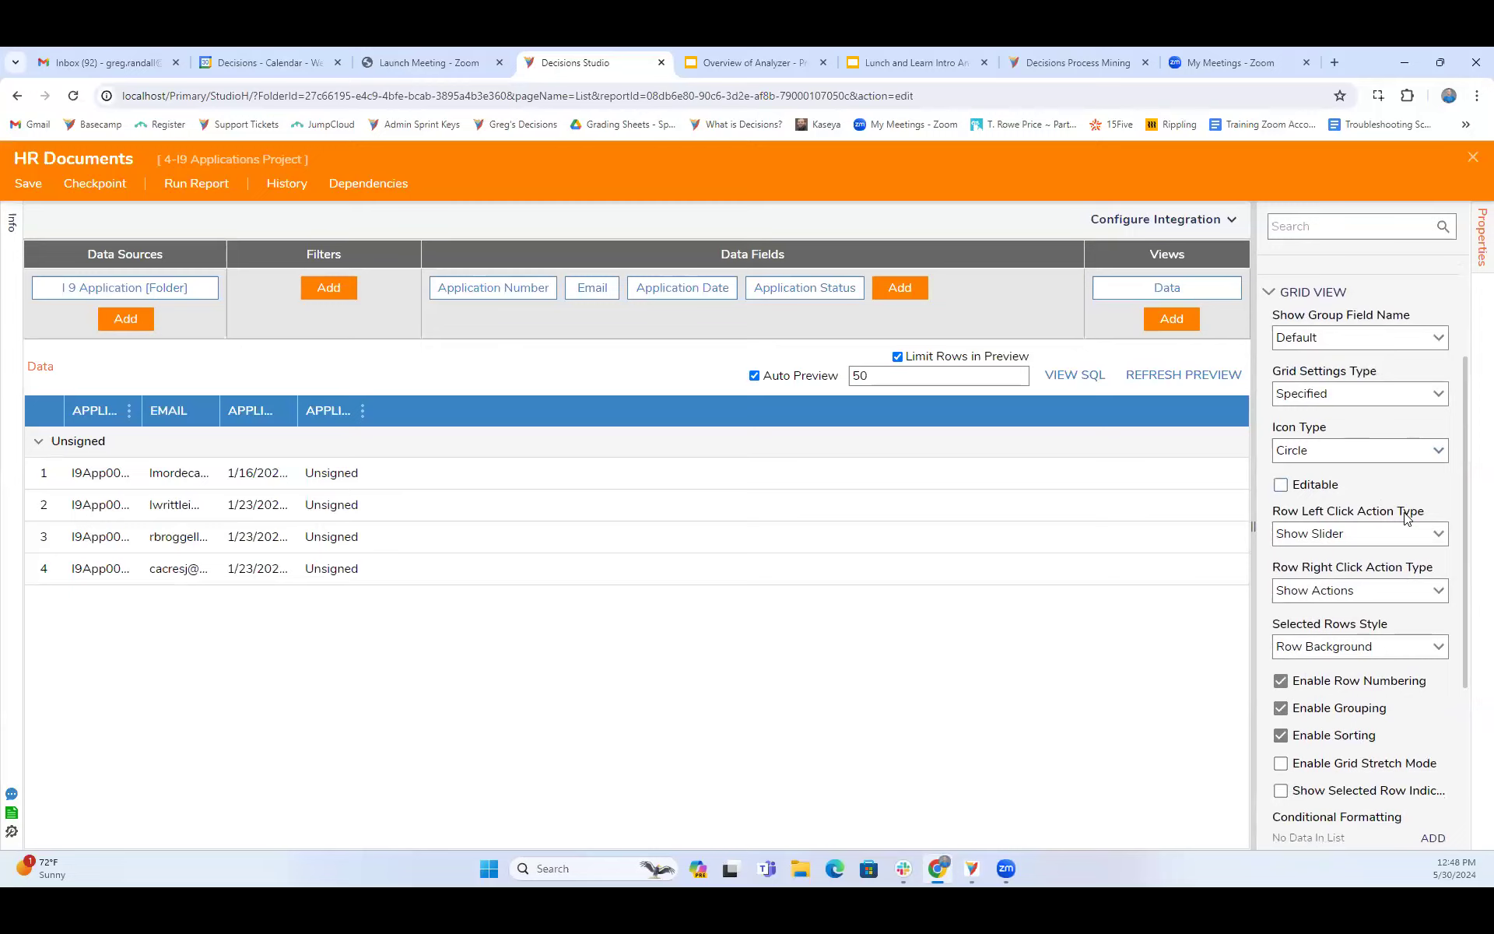
scroll(1404, 517, down, 1)
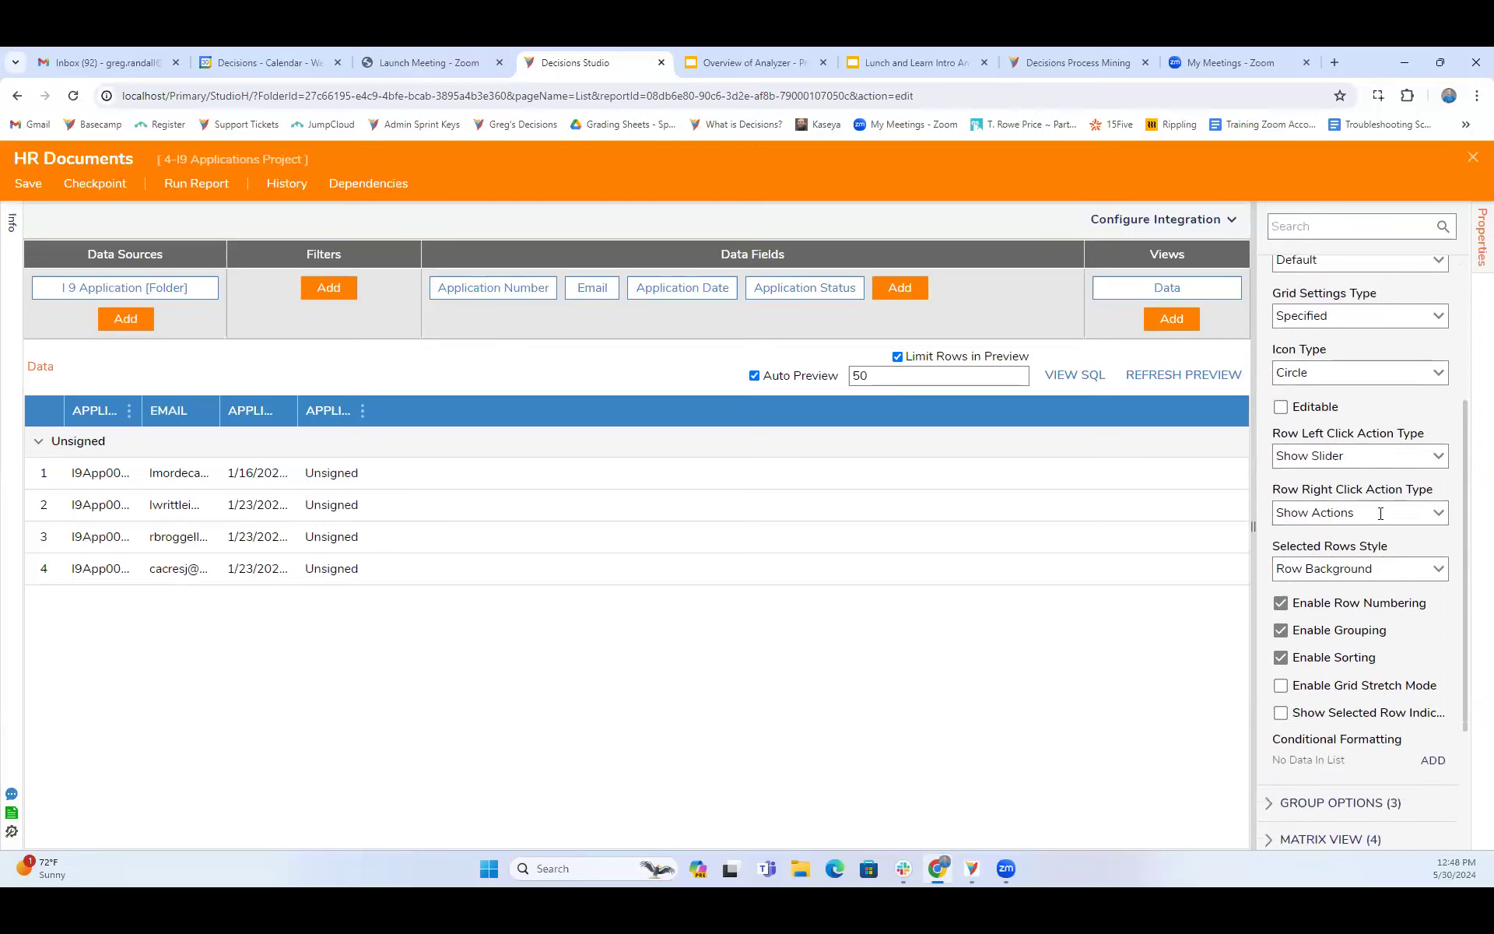
scroll(1405, 601, down, 3)
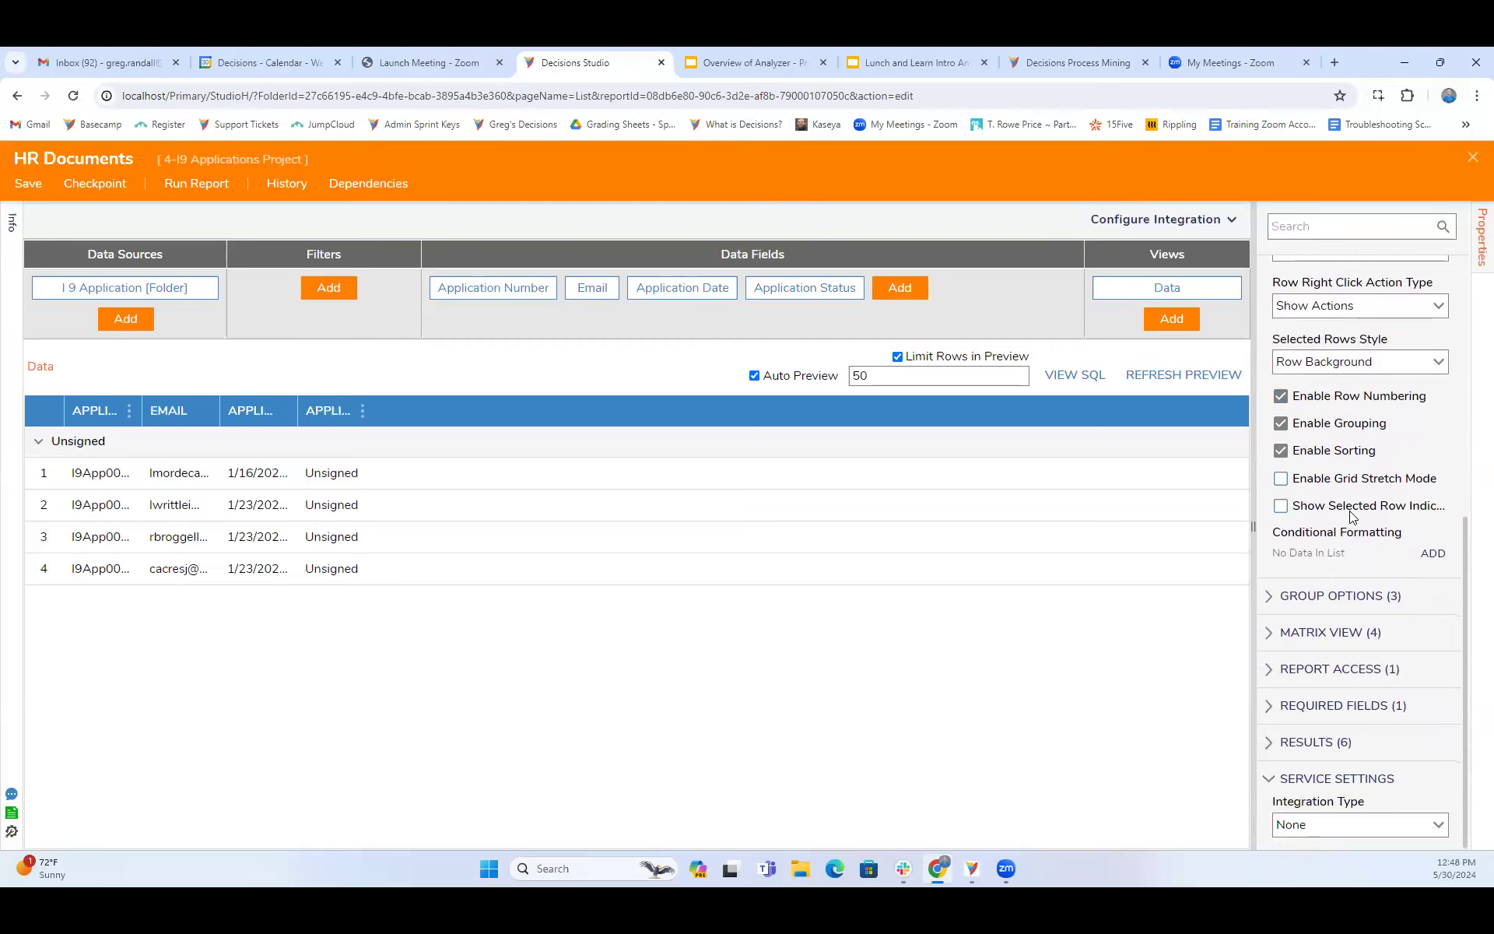
click(1433, 554)
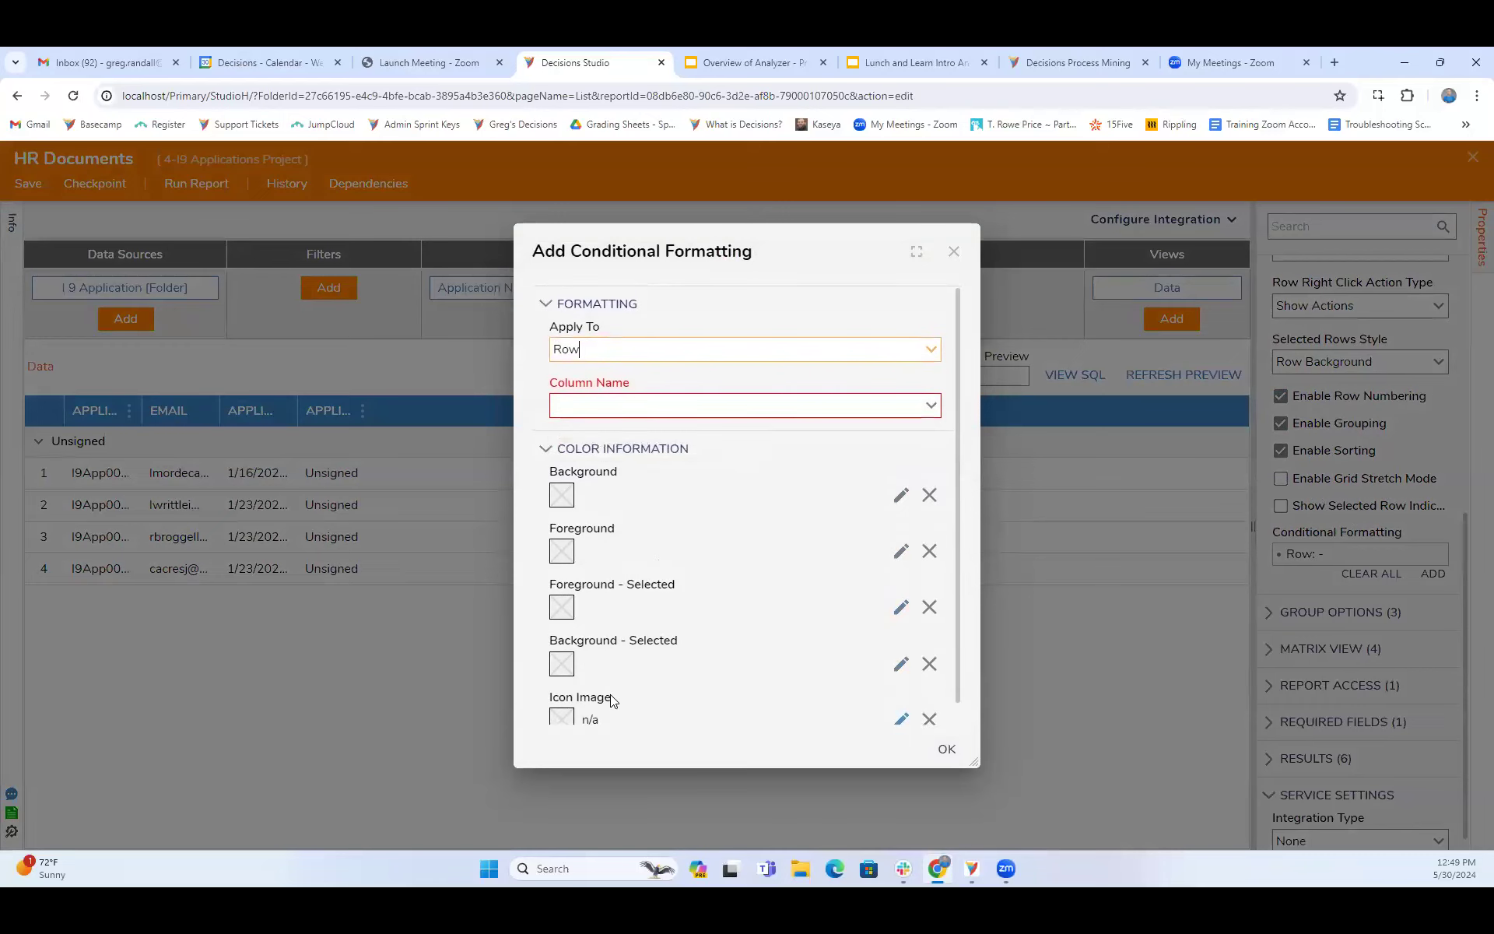
click(952, 252)
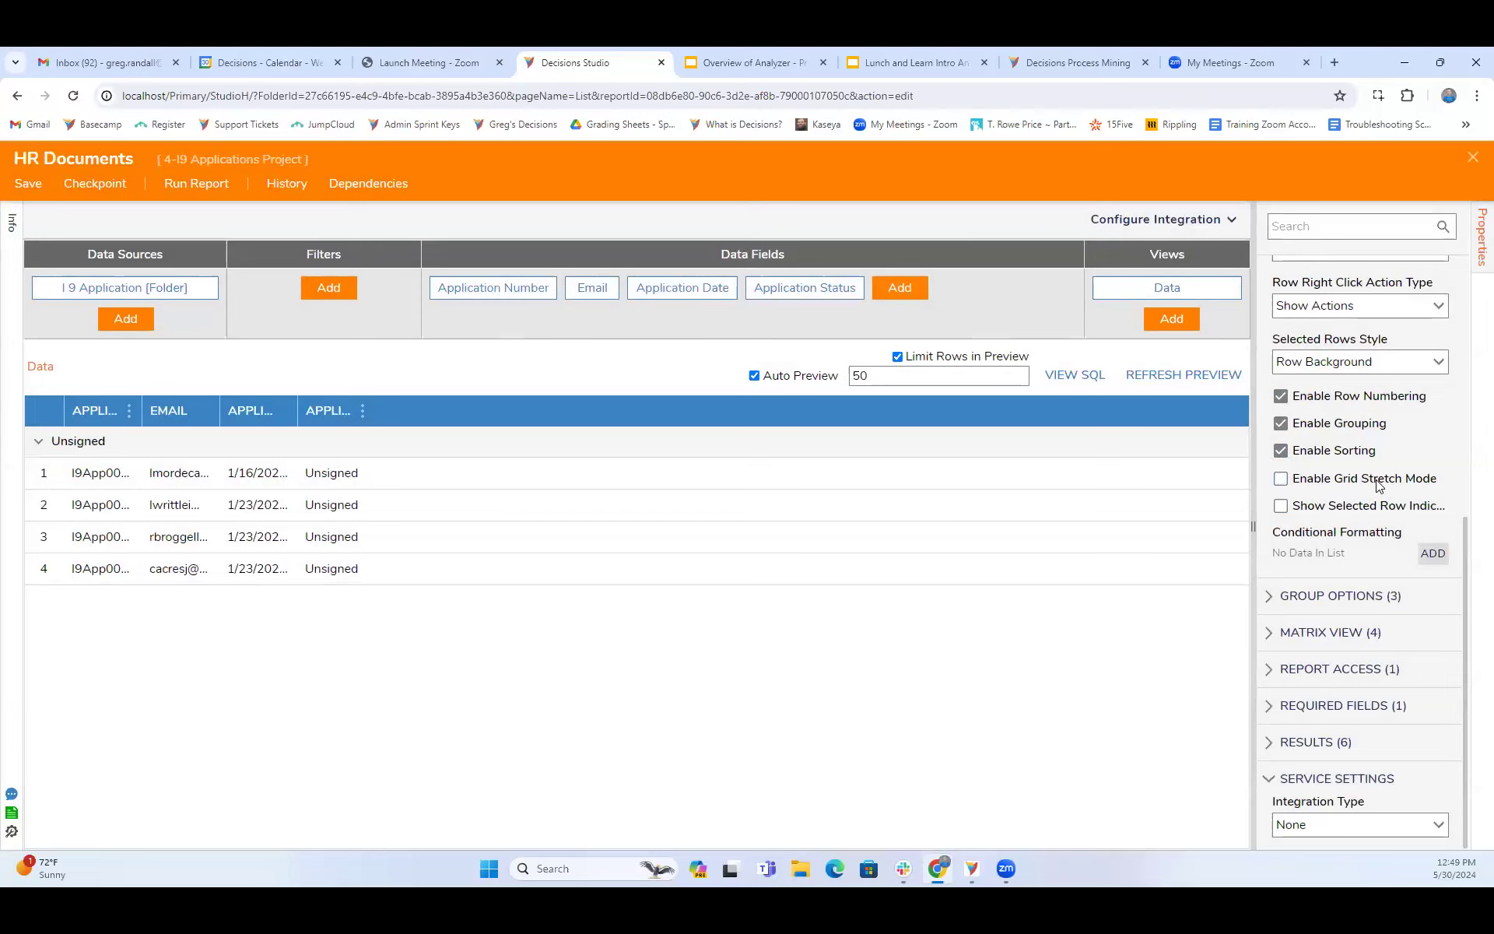
scroll(1375, 480, up, 2)
scroll(1424, 451, up, 2)
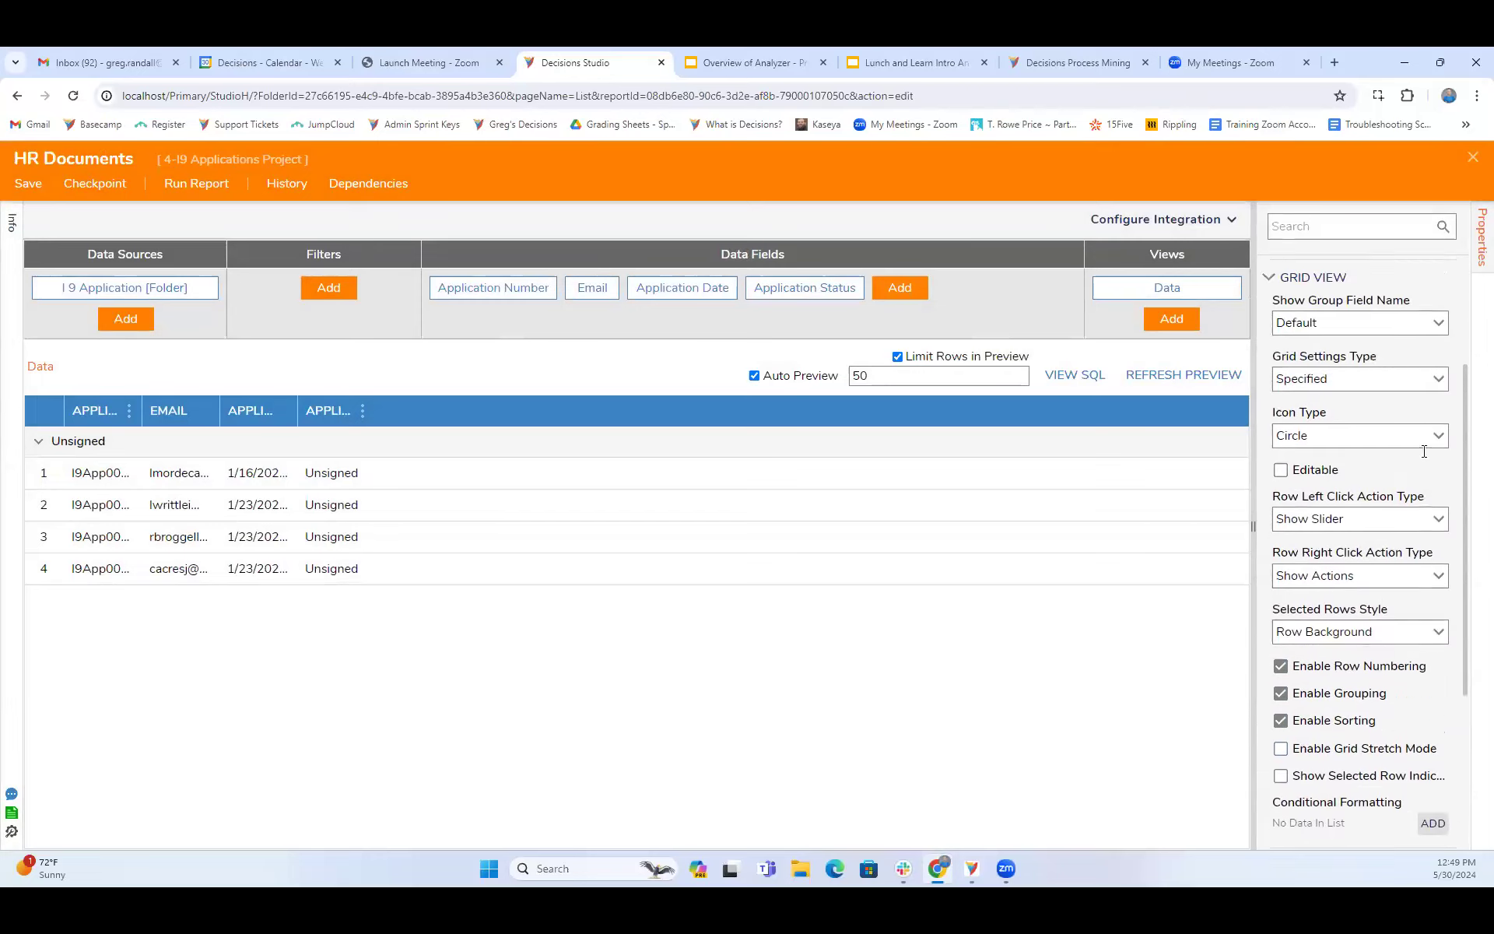
scroll(1424, 451, up, 1)
scroll(1420, 491, up, 2)
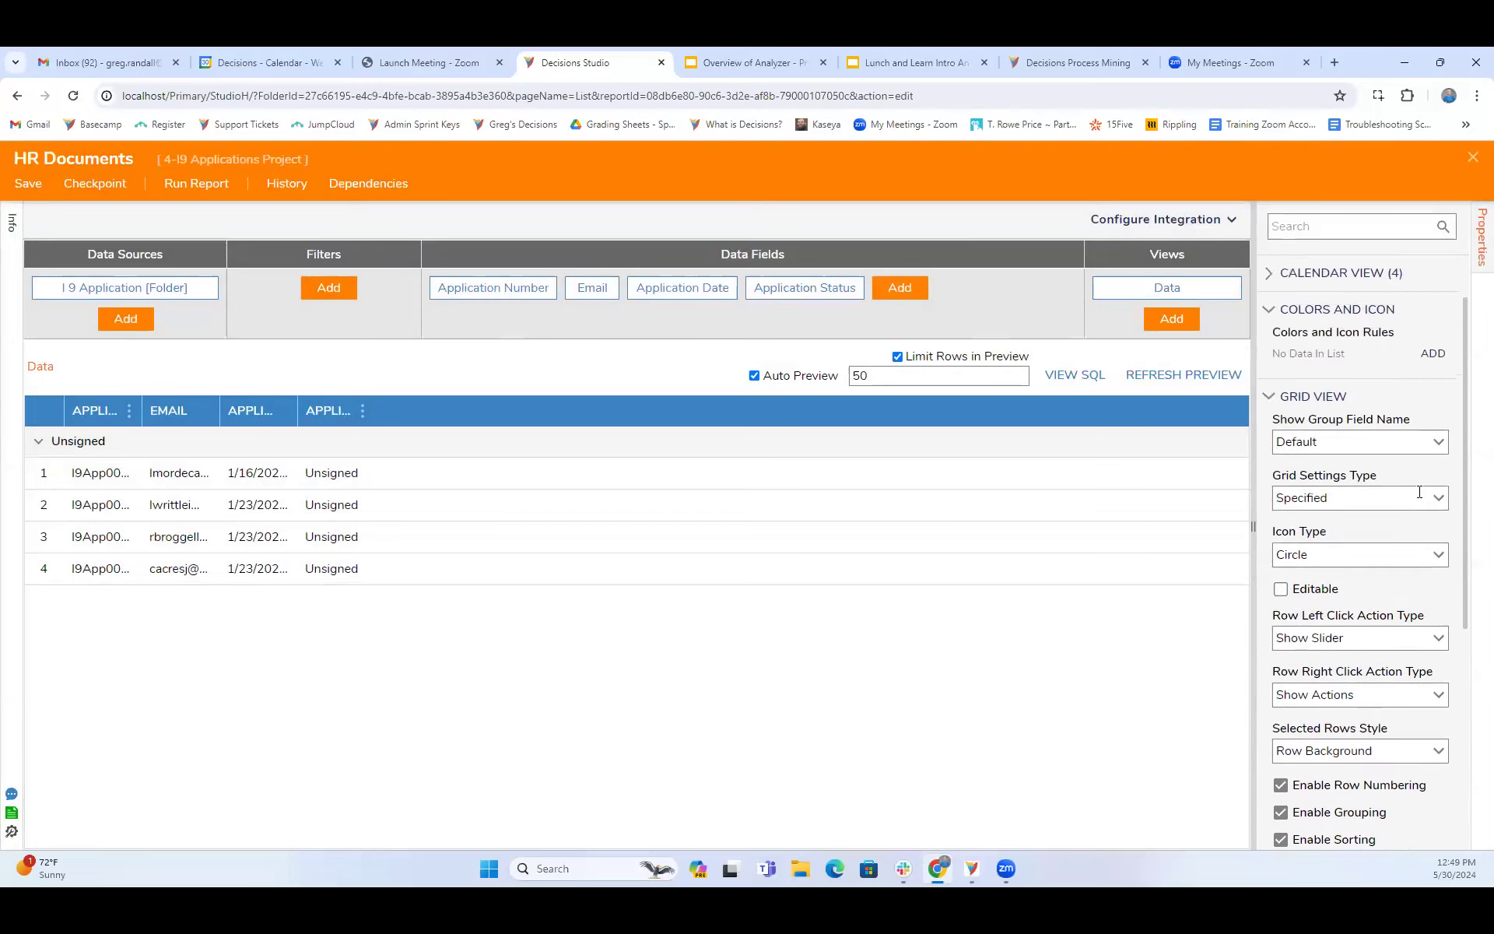
scroll(1419, 492, down, 5)
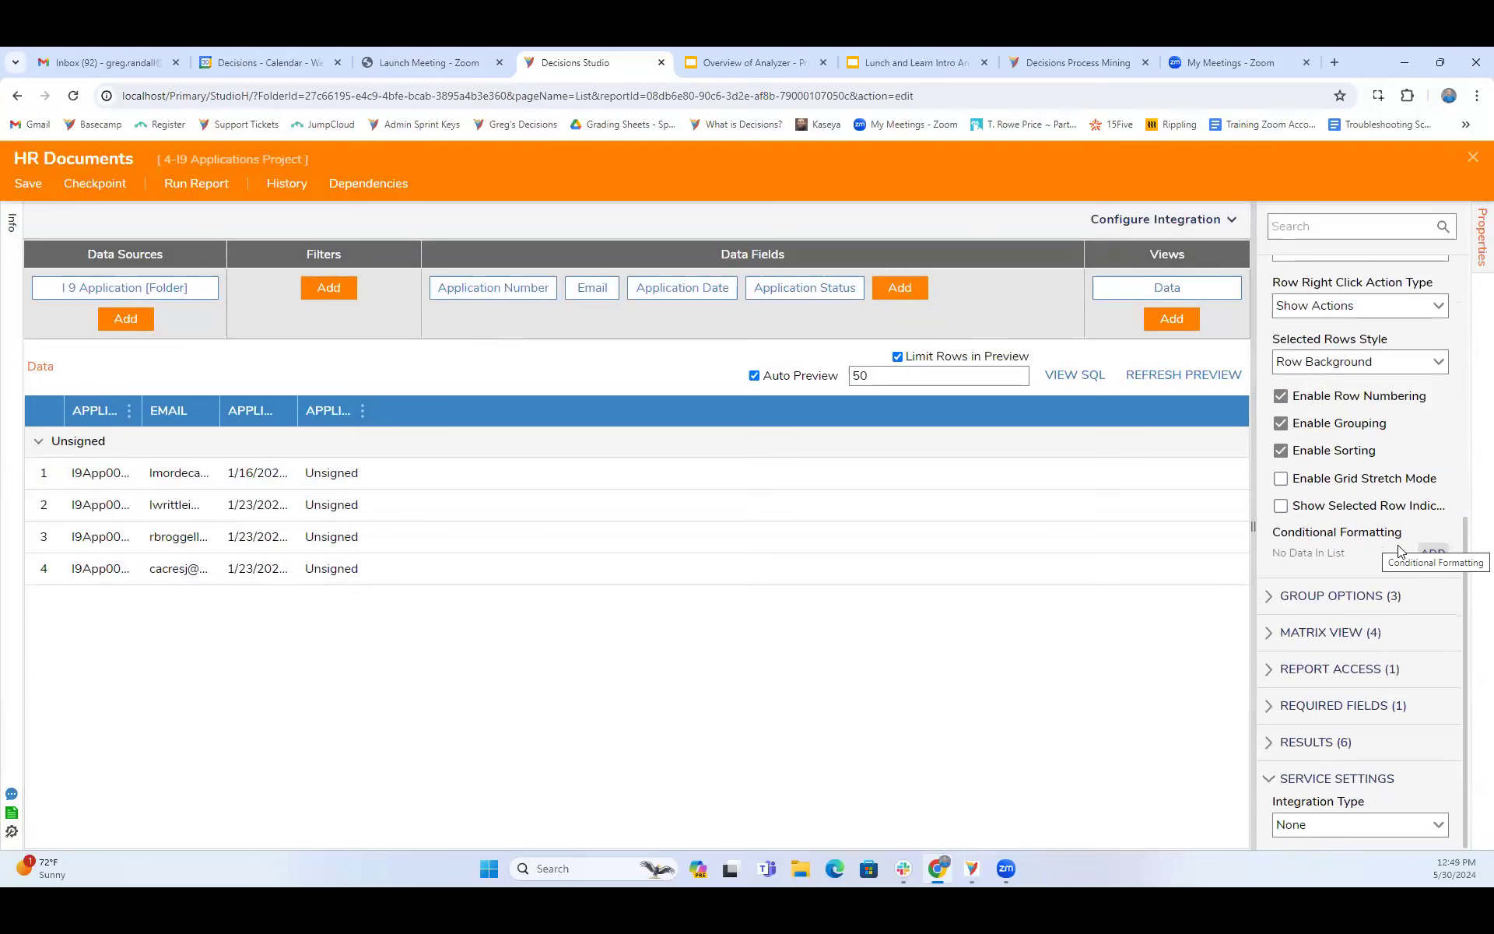
- Review the foreground color choices for a new conditional format and discard the format
click(1432, 554)
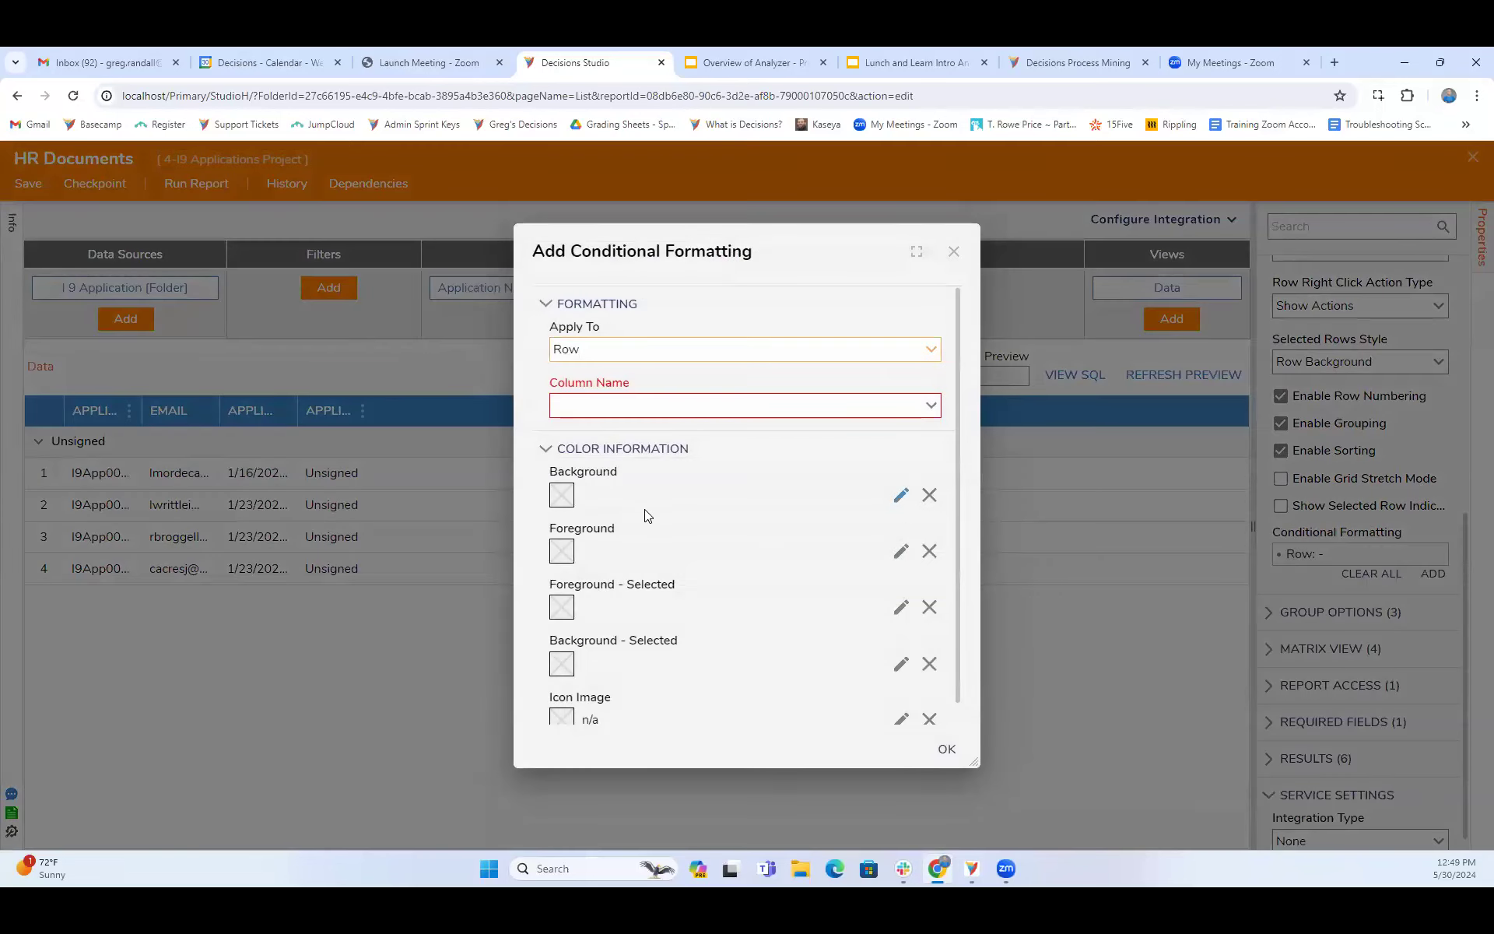
scroll(639, 549, down, 1)
scroll(639, 550, up, 1)
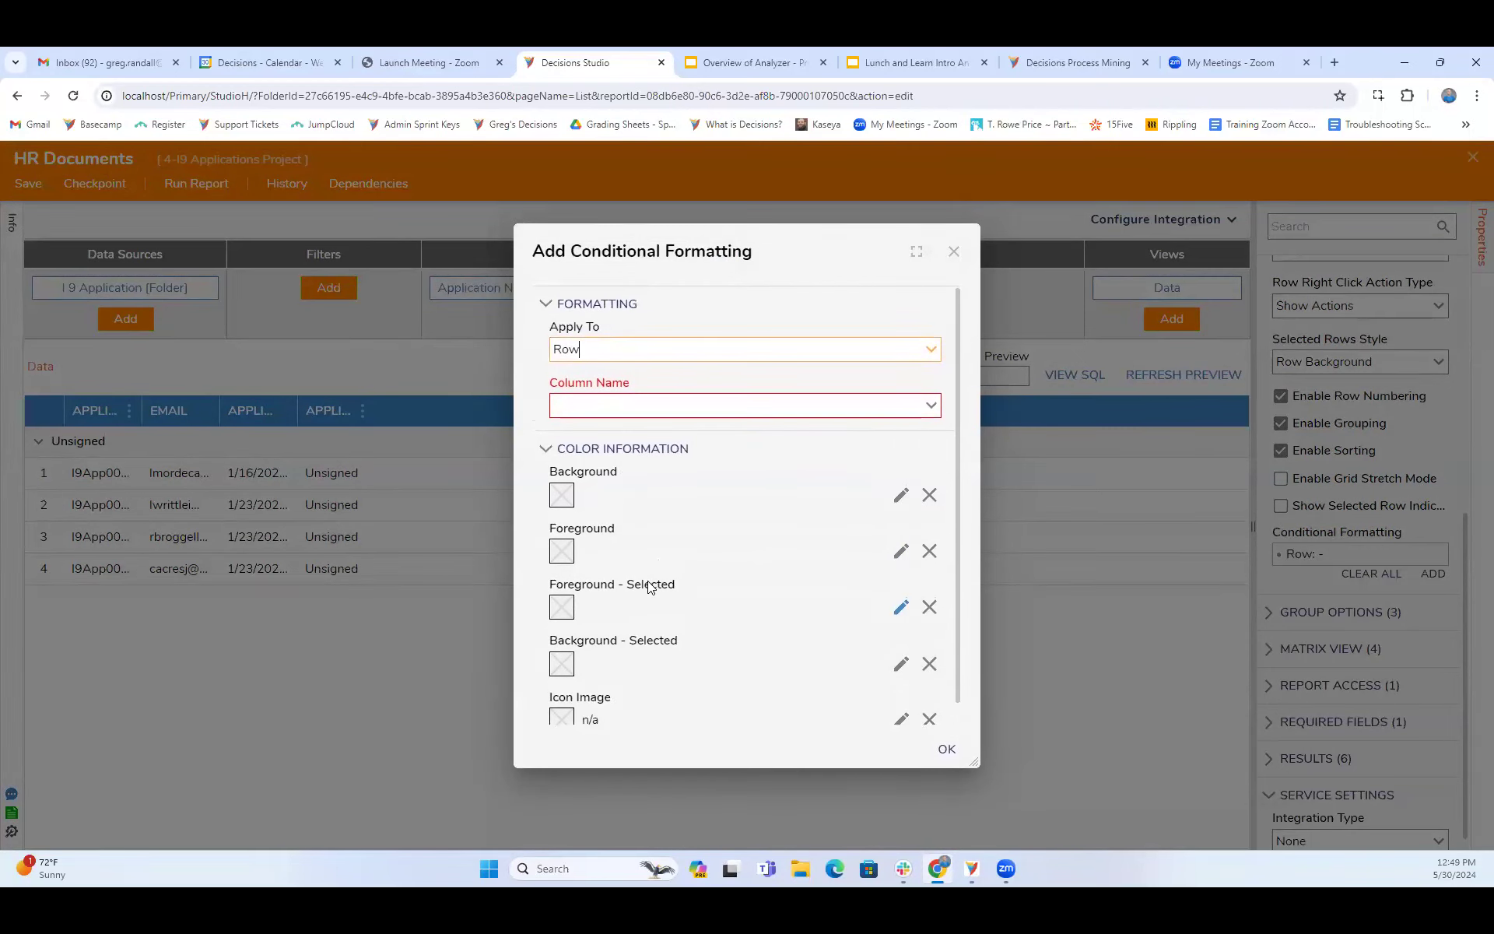
click(896, 552)
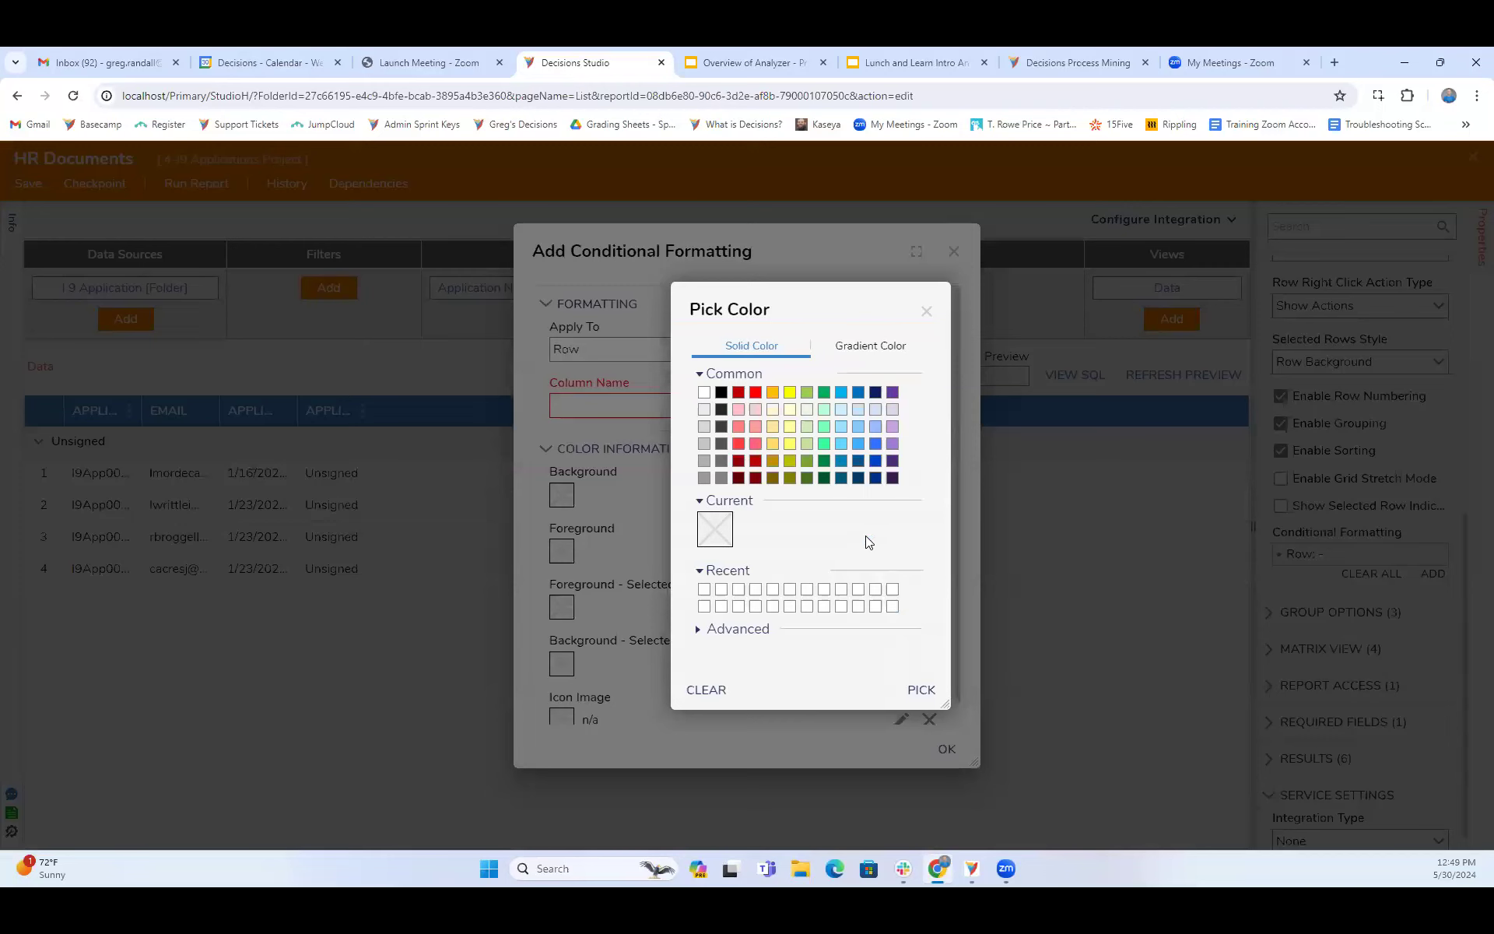
click(926, 312)
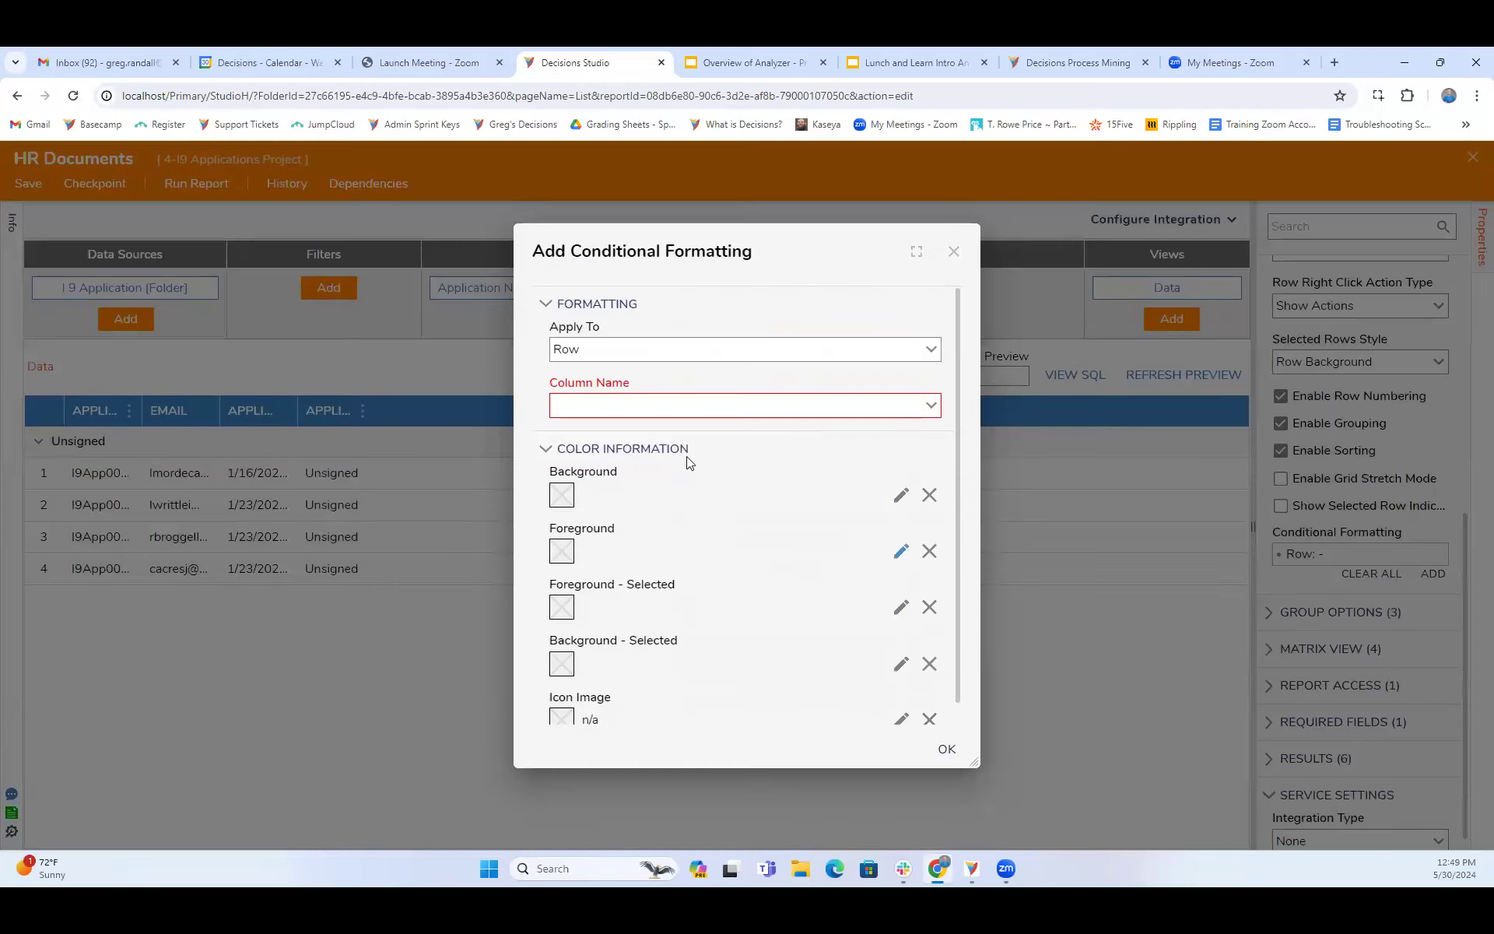
click(954, 256)
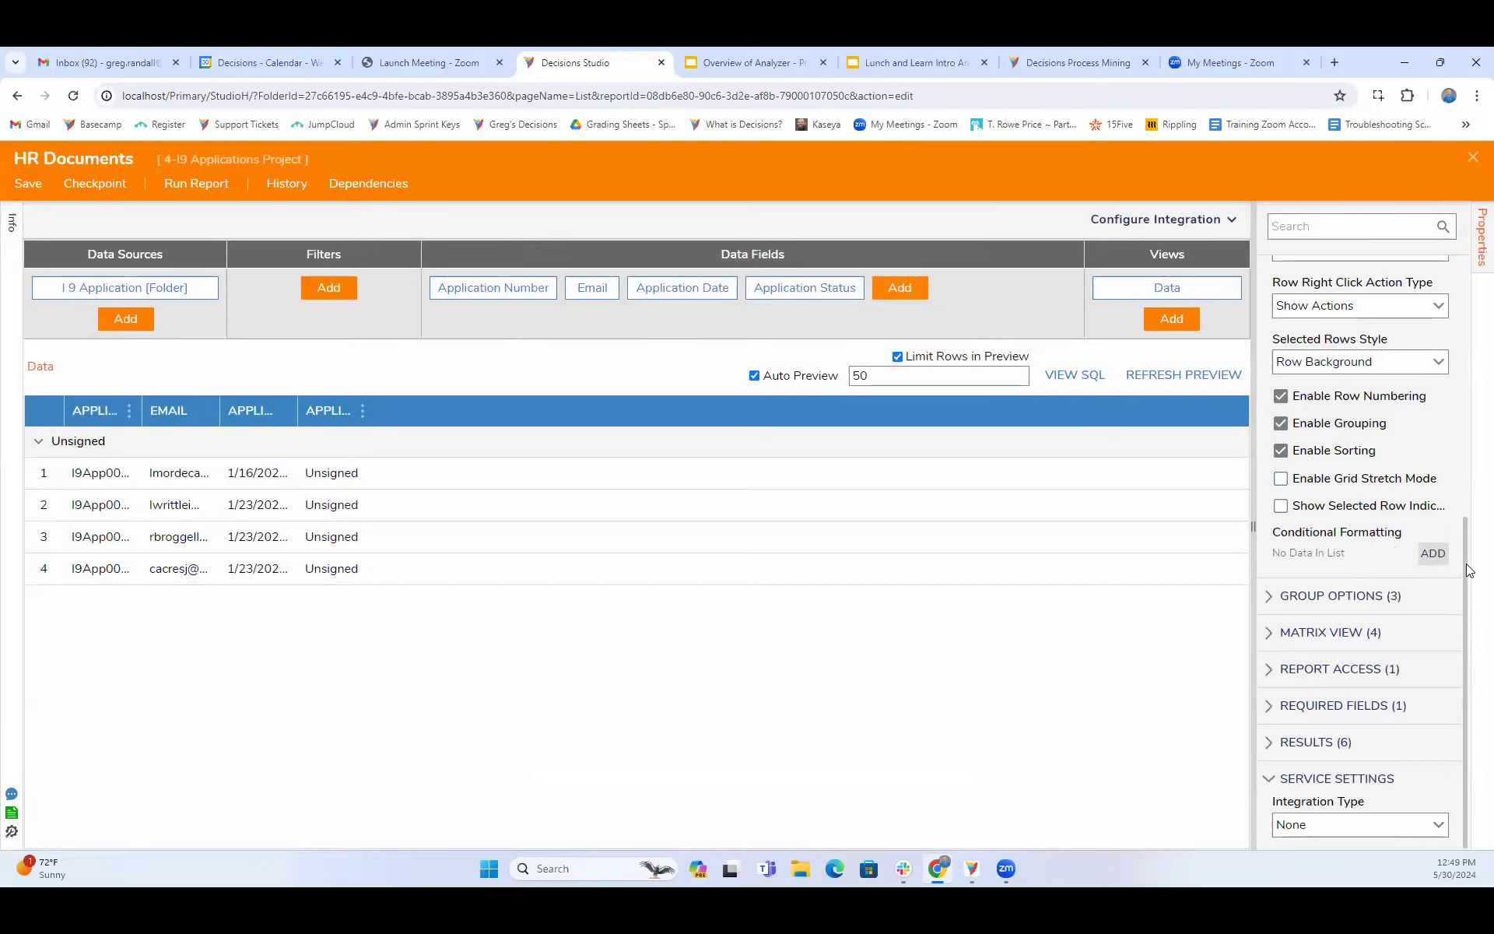
- Examine the report's group options, general settings and grid view properties
click(1269, 599)
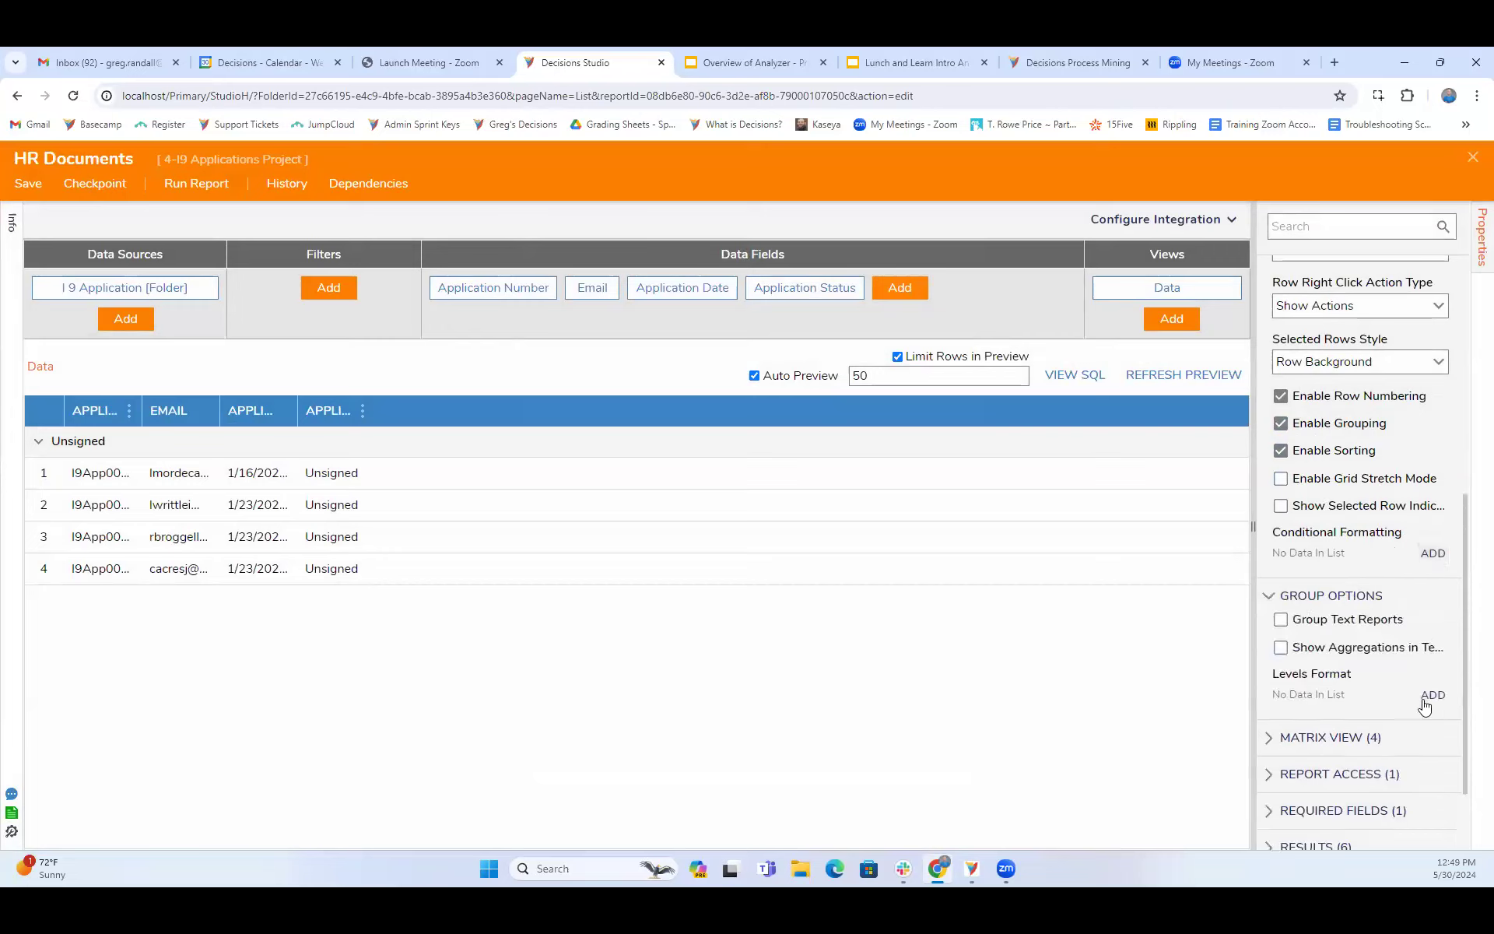
click(1269, 595)
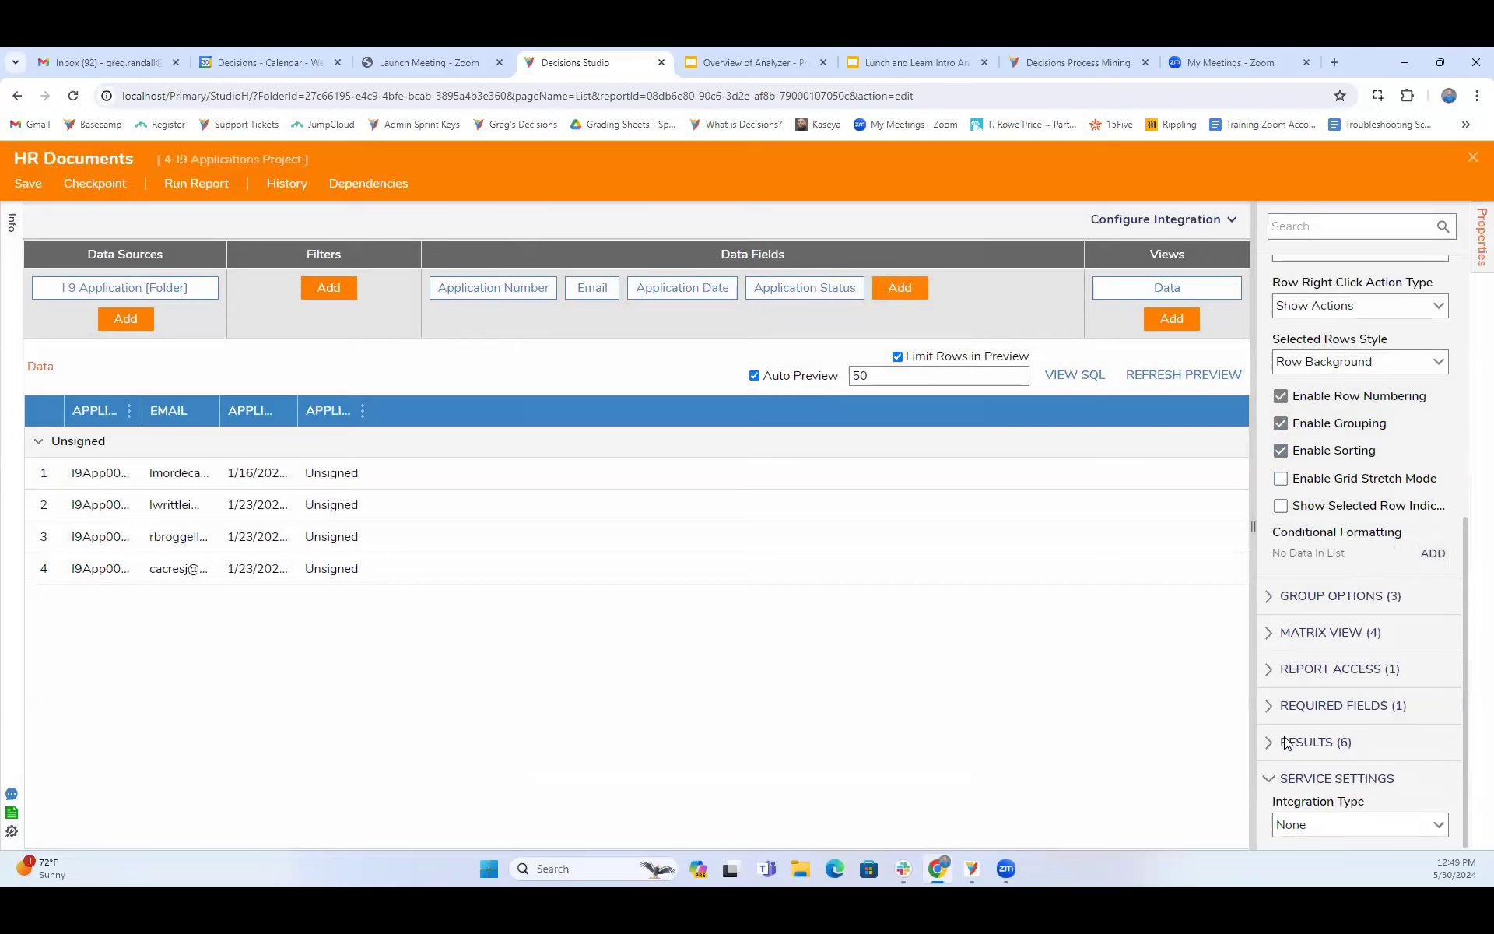
scroll(1331, 644, up, 1)
scroll(1329, 644, up, 4)
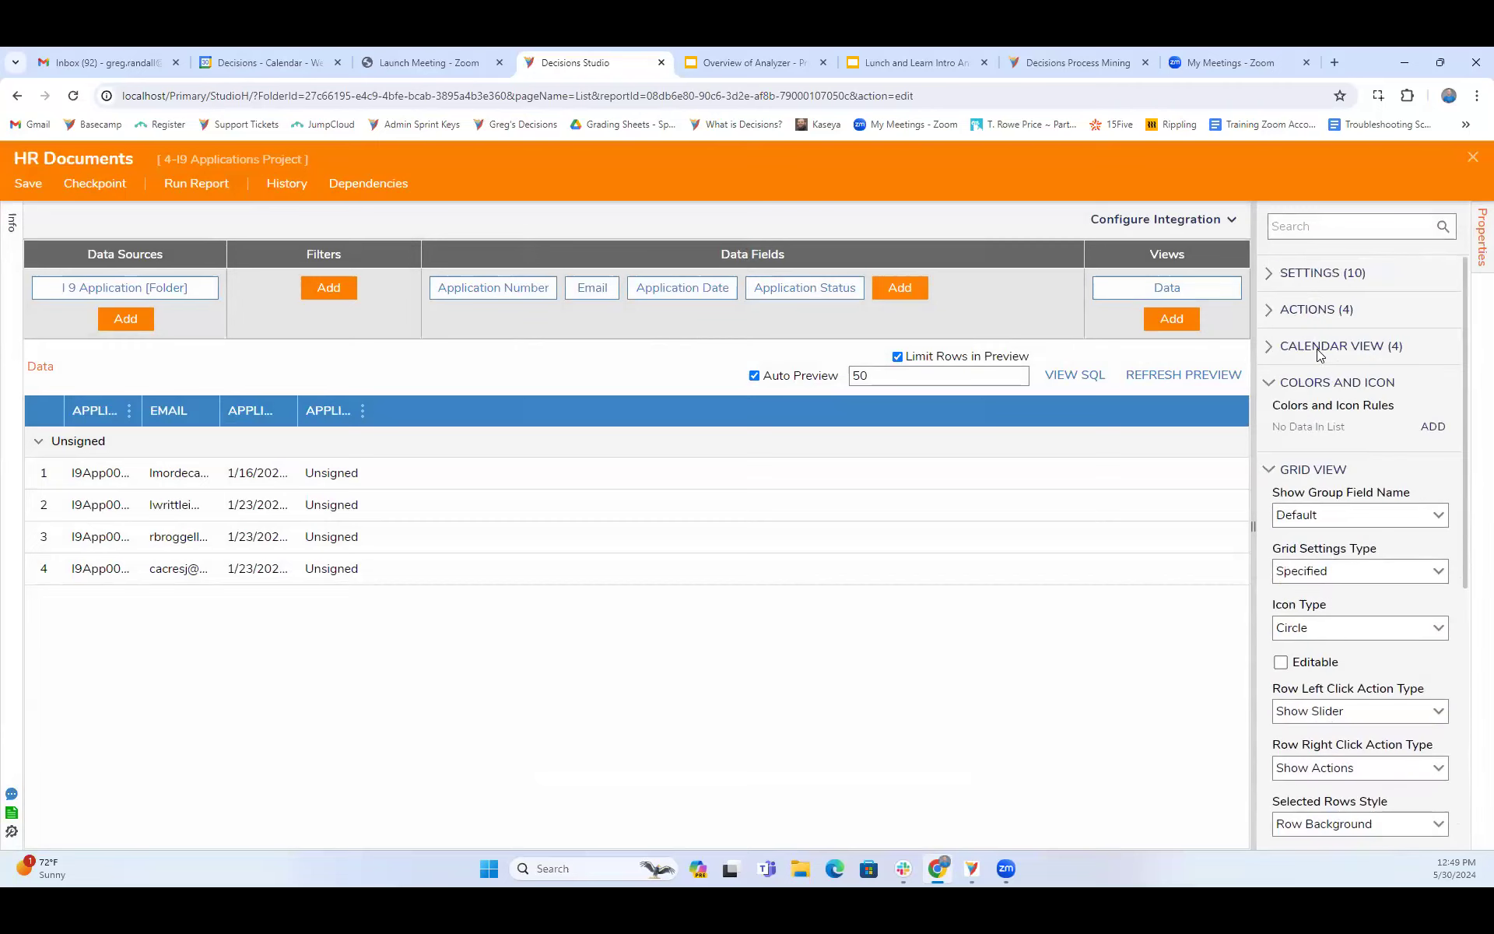
click(1277, 274)
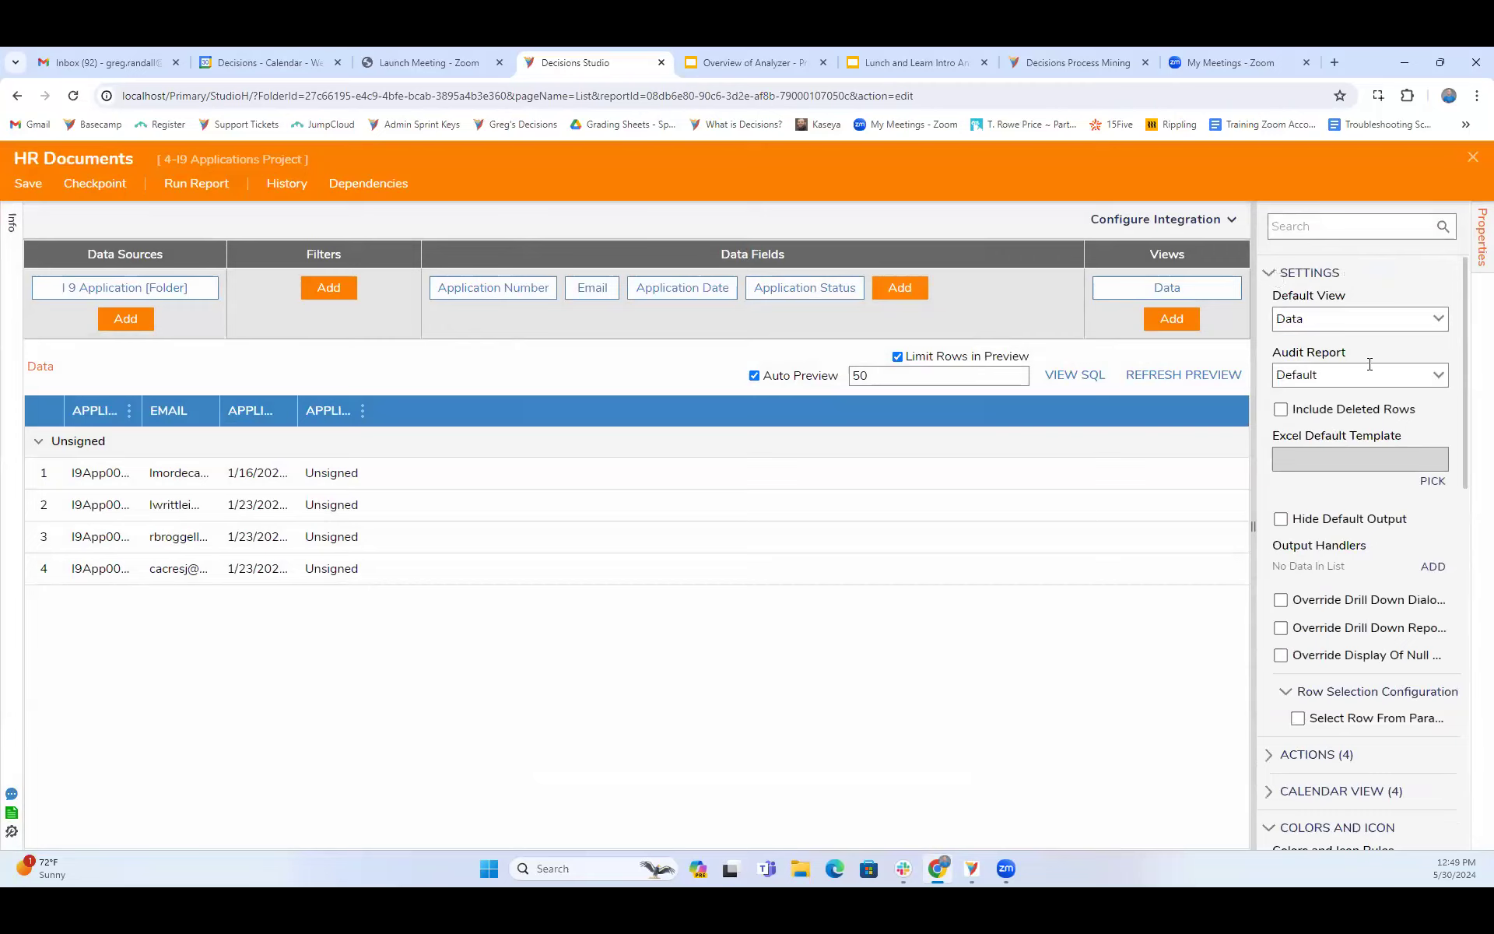
scroll(1334, 574, down, 4)
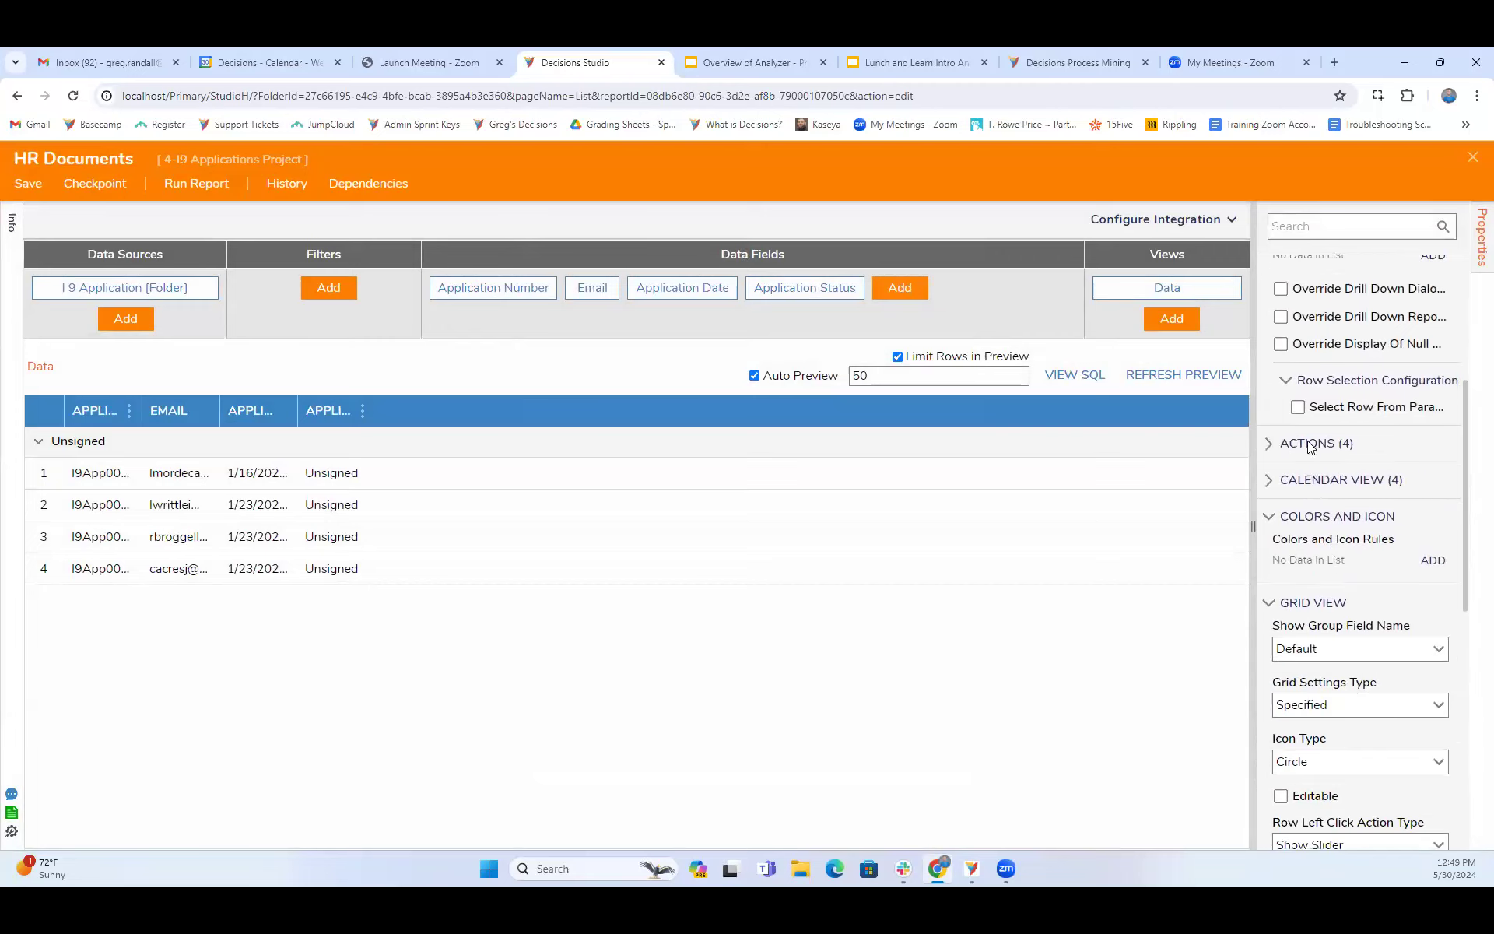
scroll(1310, 442, down, 5)
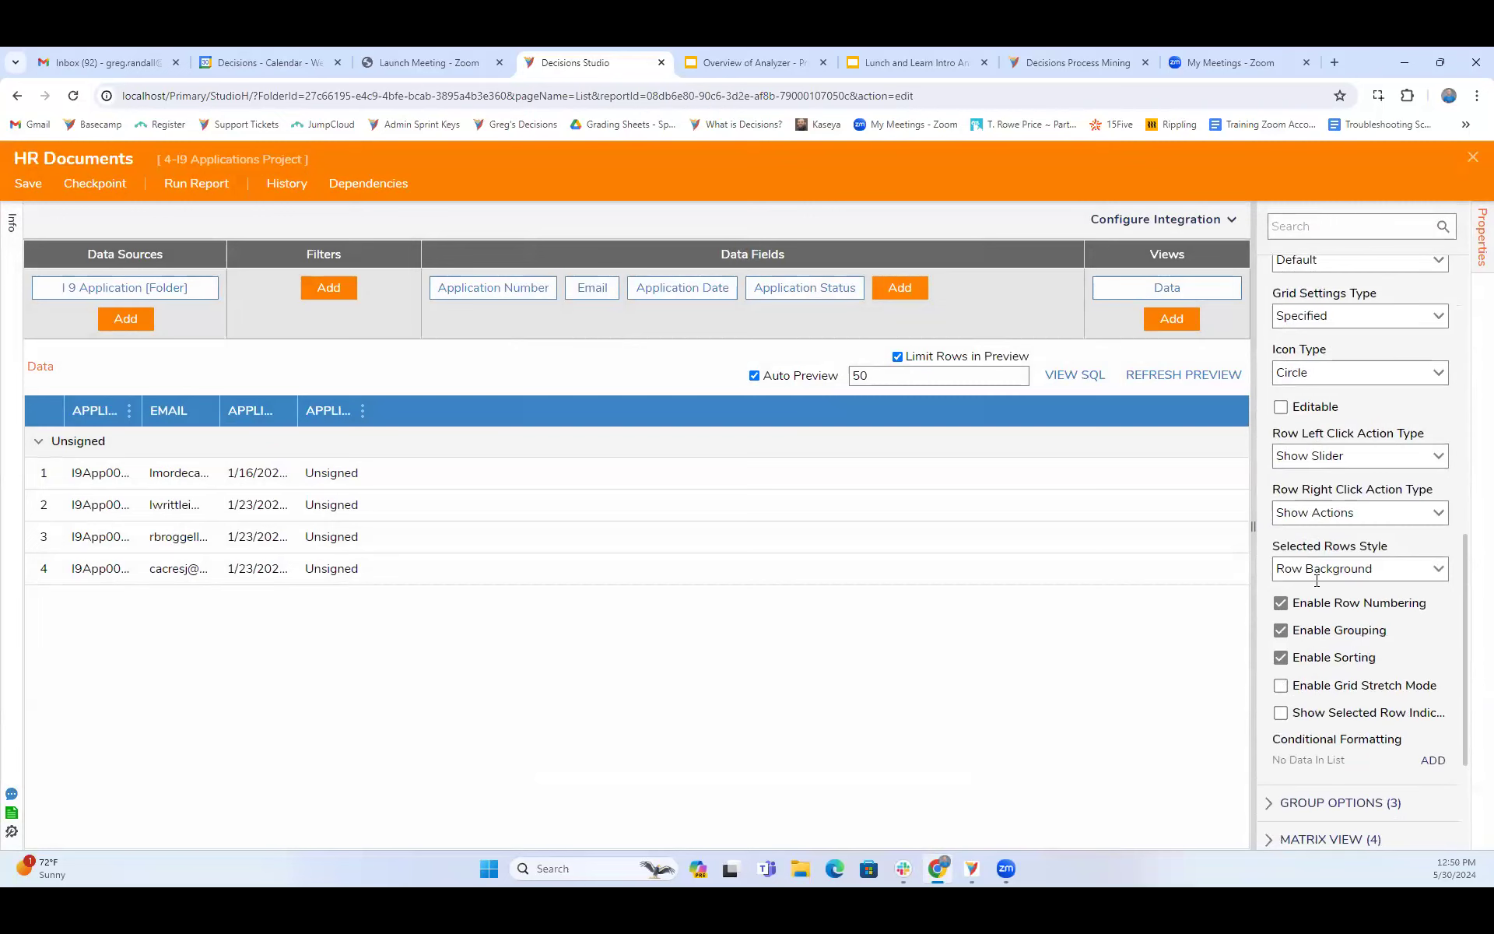
scroll(1317, 581, up, 2)
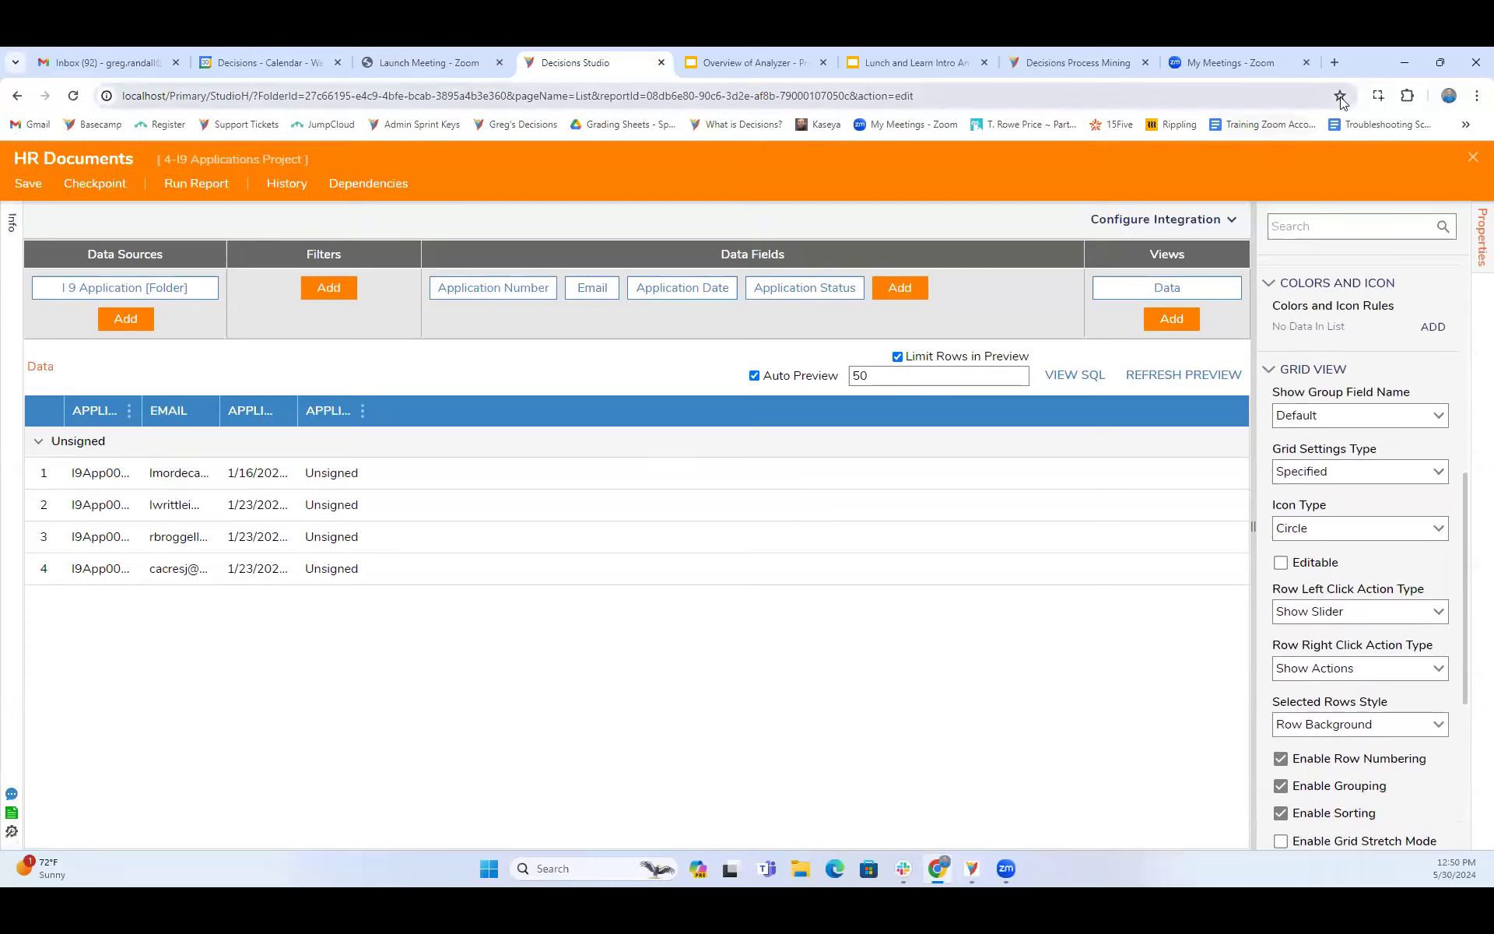
- Open the browser's developer tools to inspect the report page
click(1474, 98)
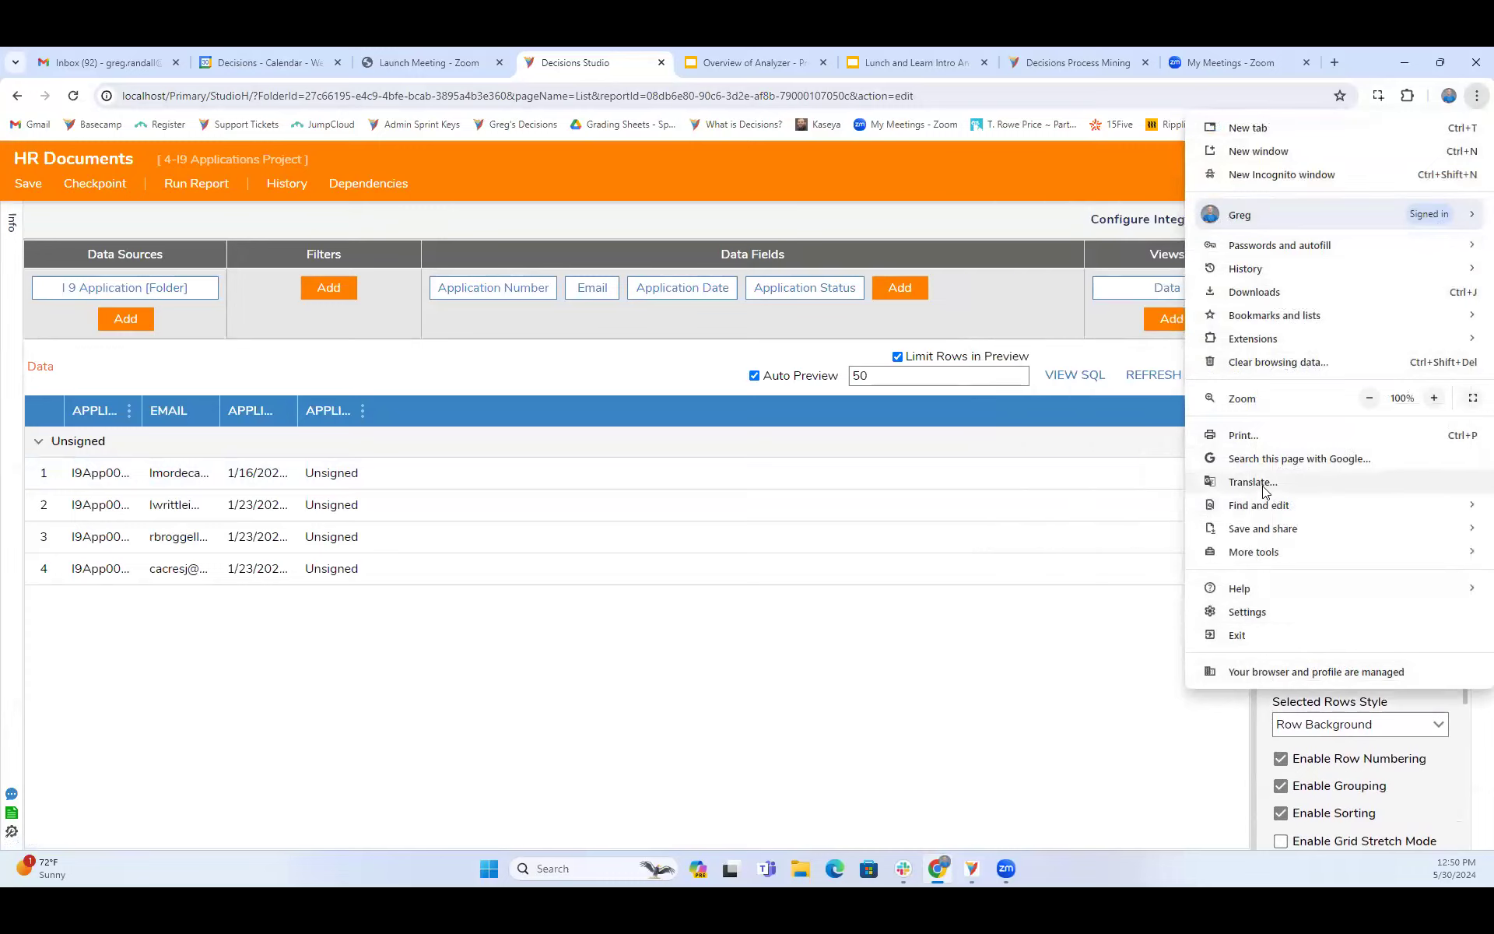
mouse_move(1268, 560)
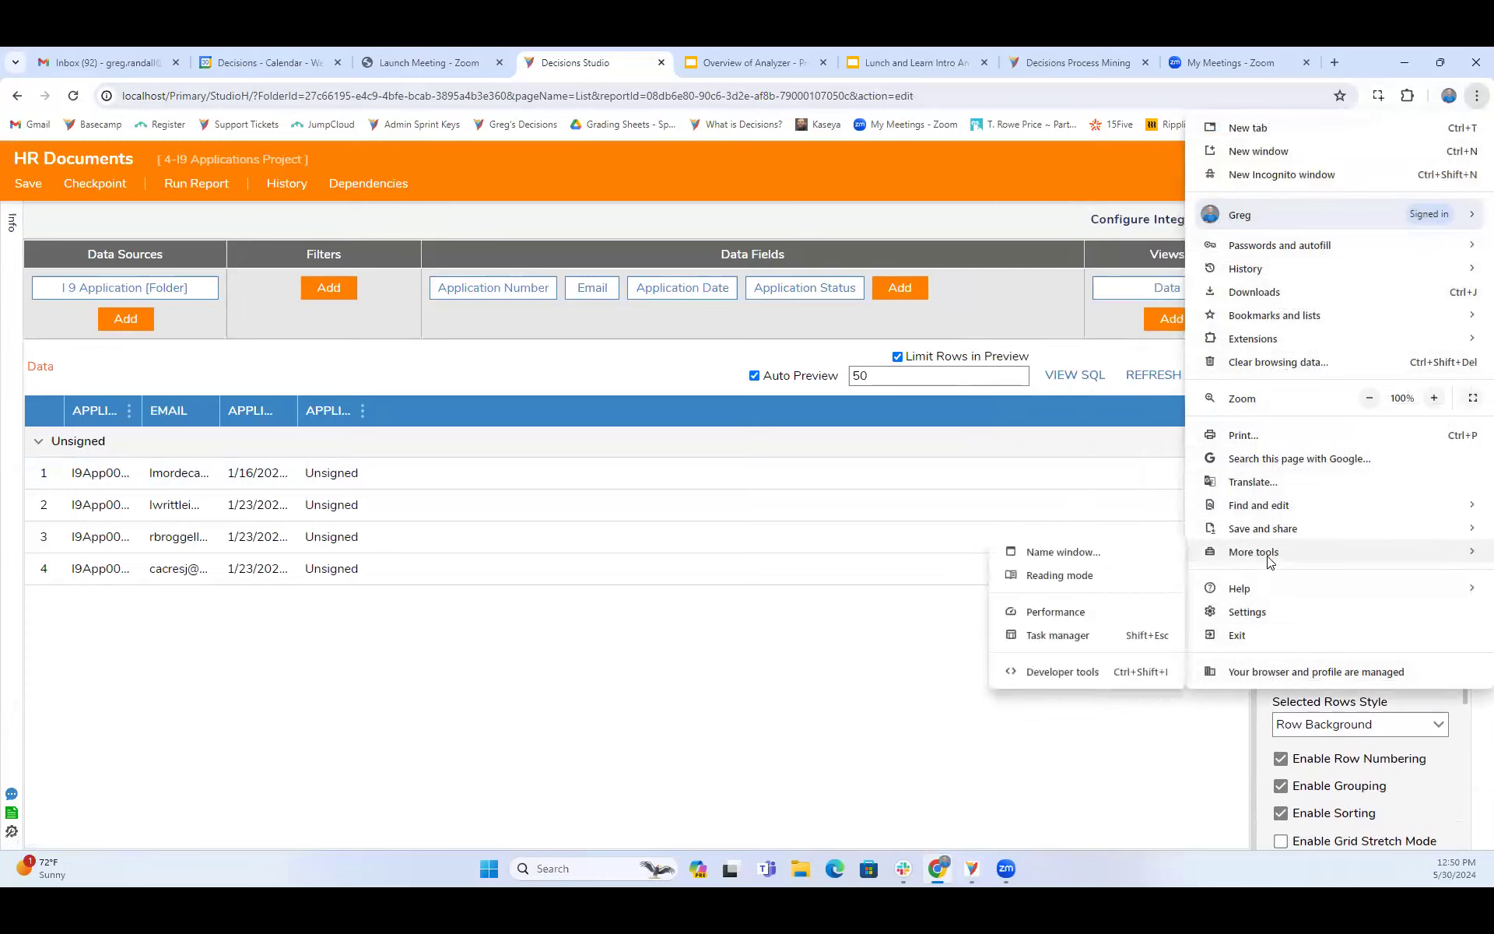
click(1121, 671)
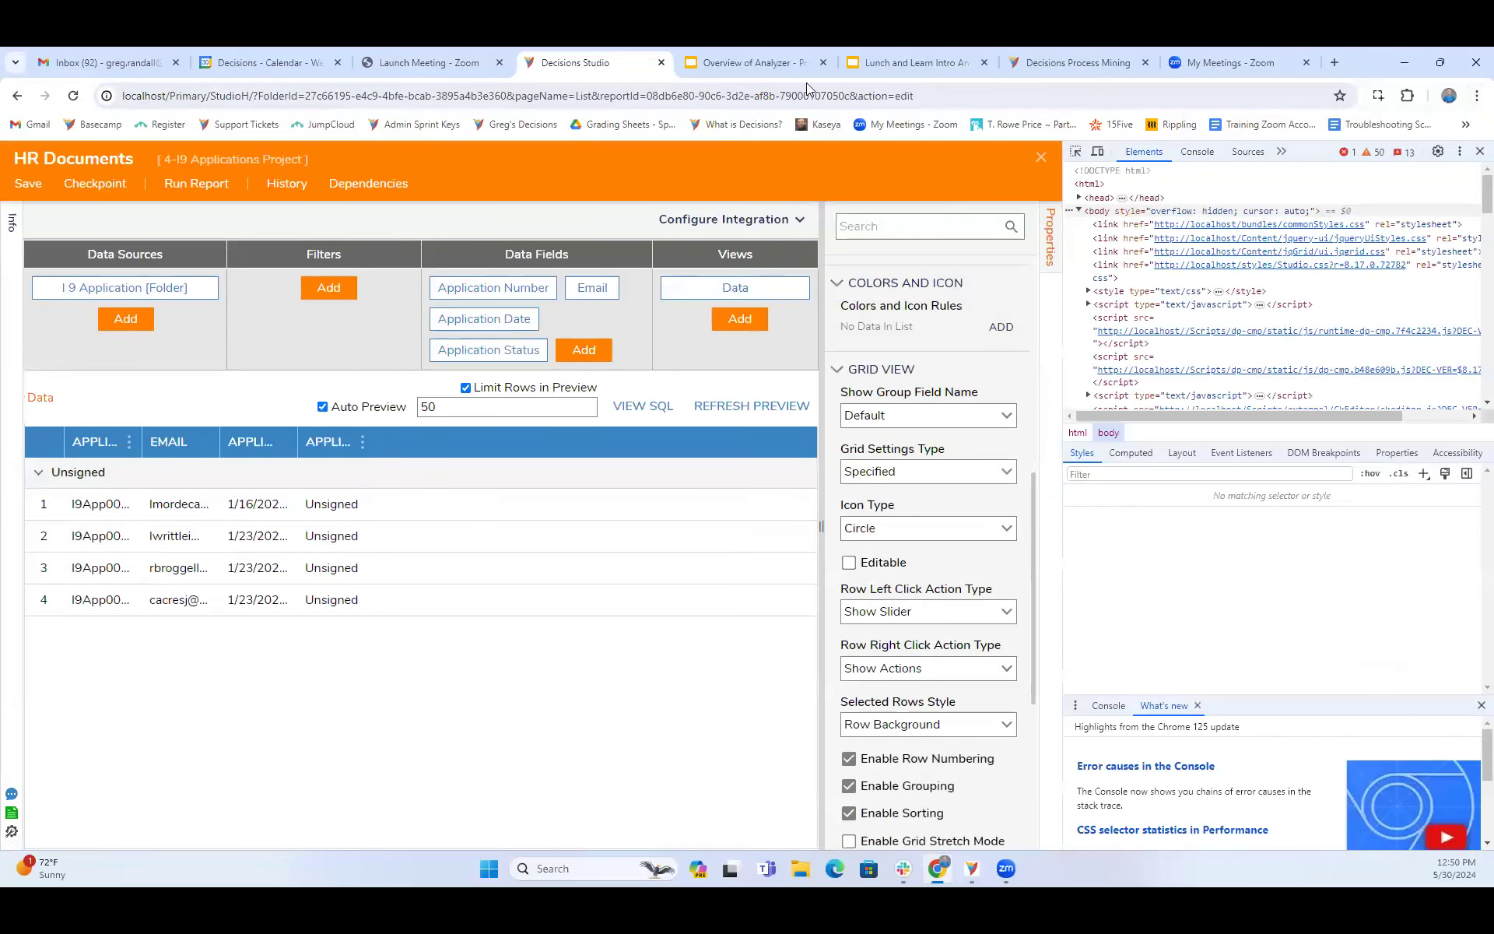
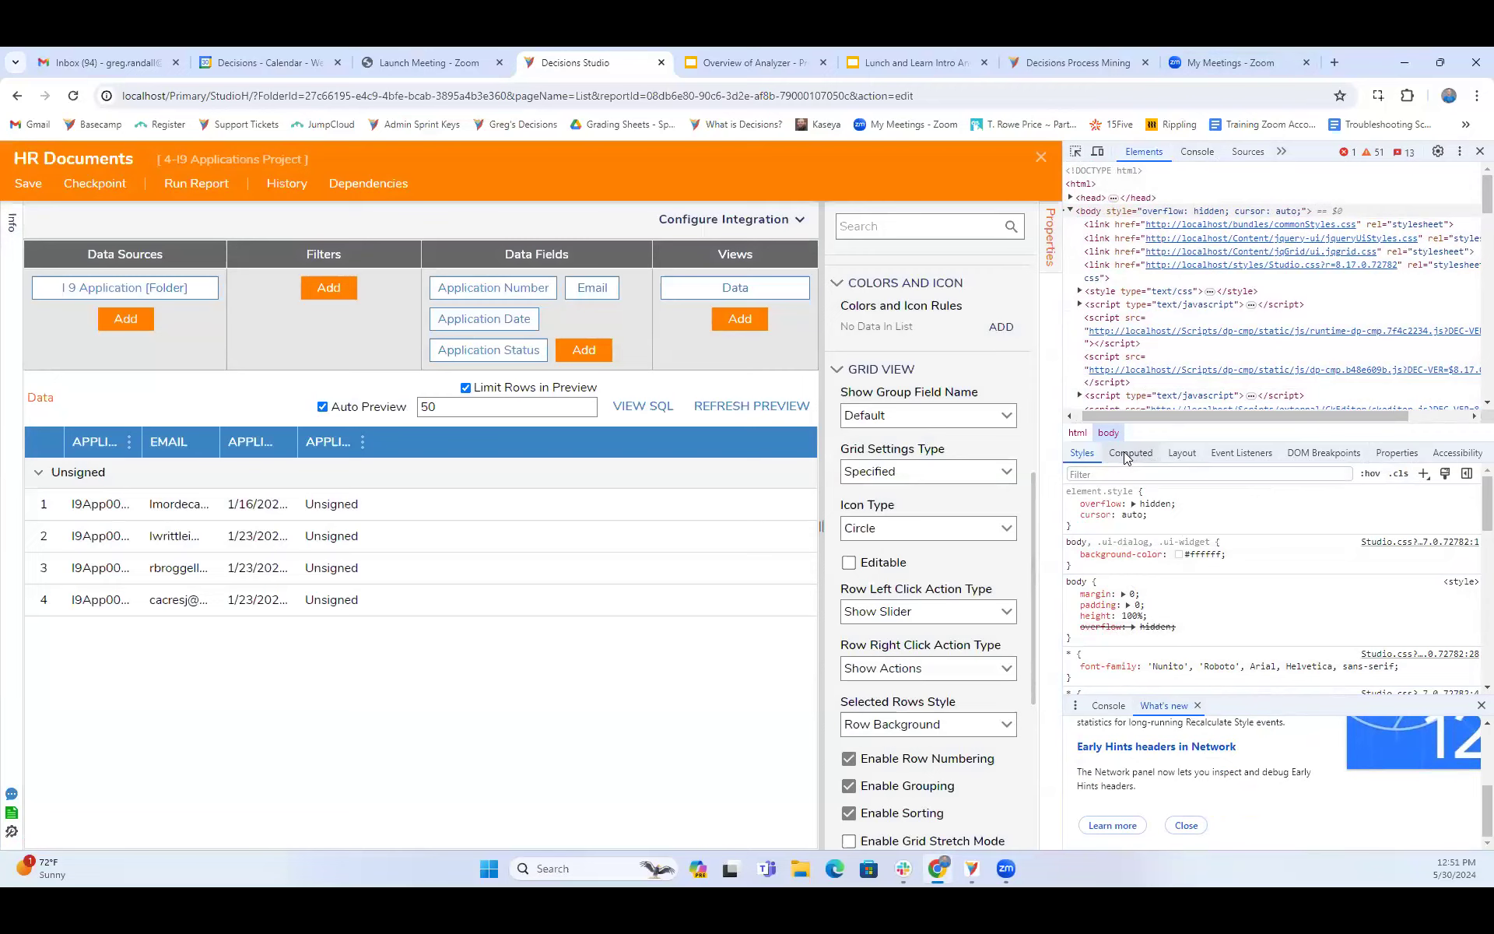
- Examine the body element's computed styles and its grid and flexbox layout overlays in the developer tools
click(1129, 453)
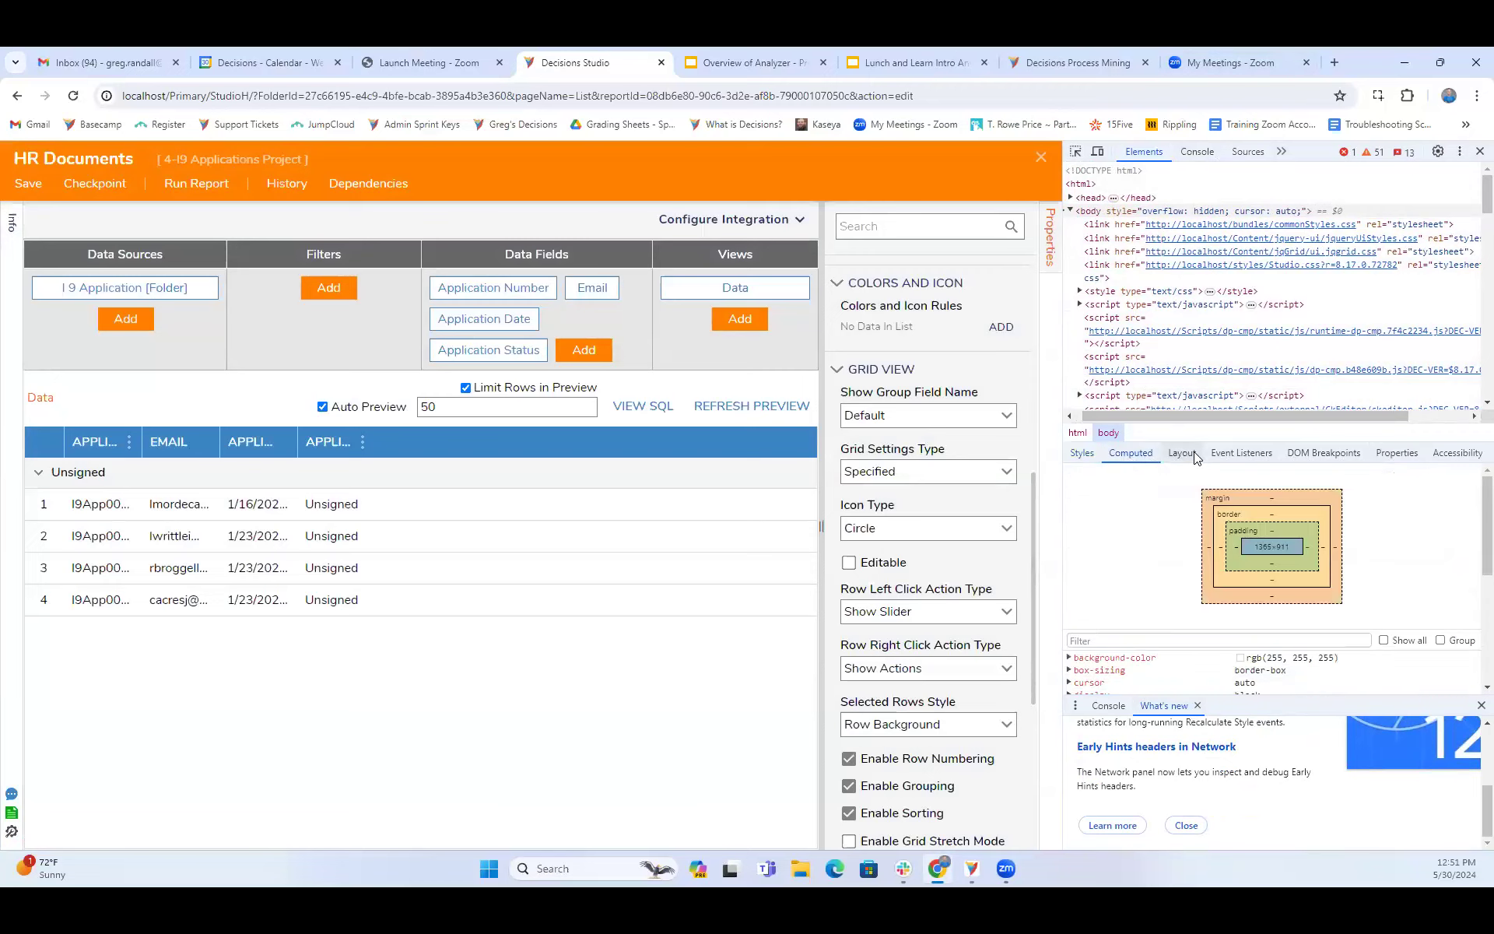
scroll(1151, 646, down, 3)
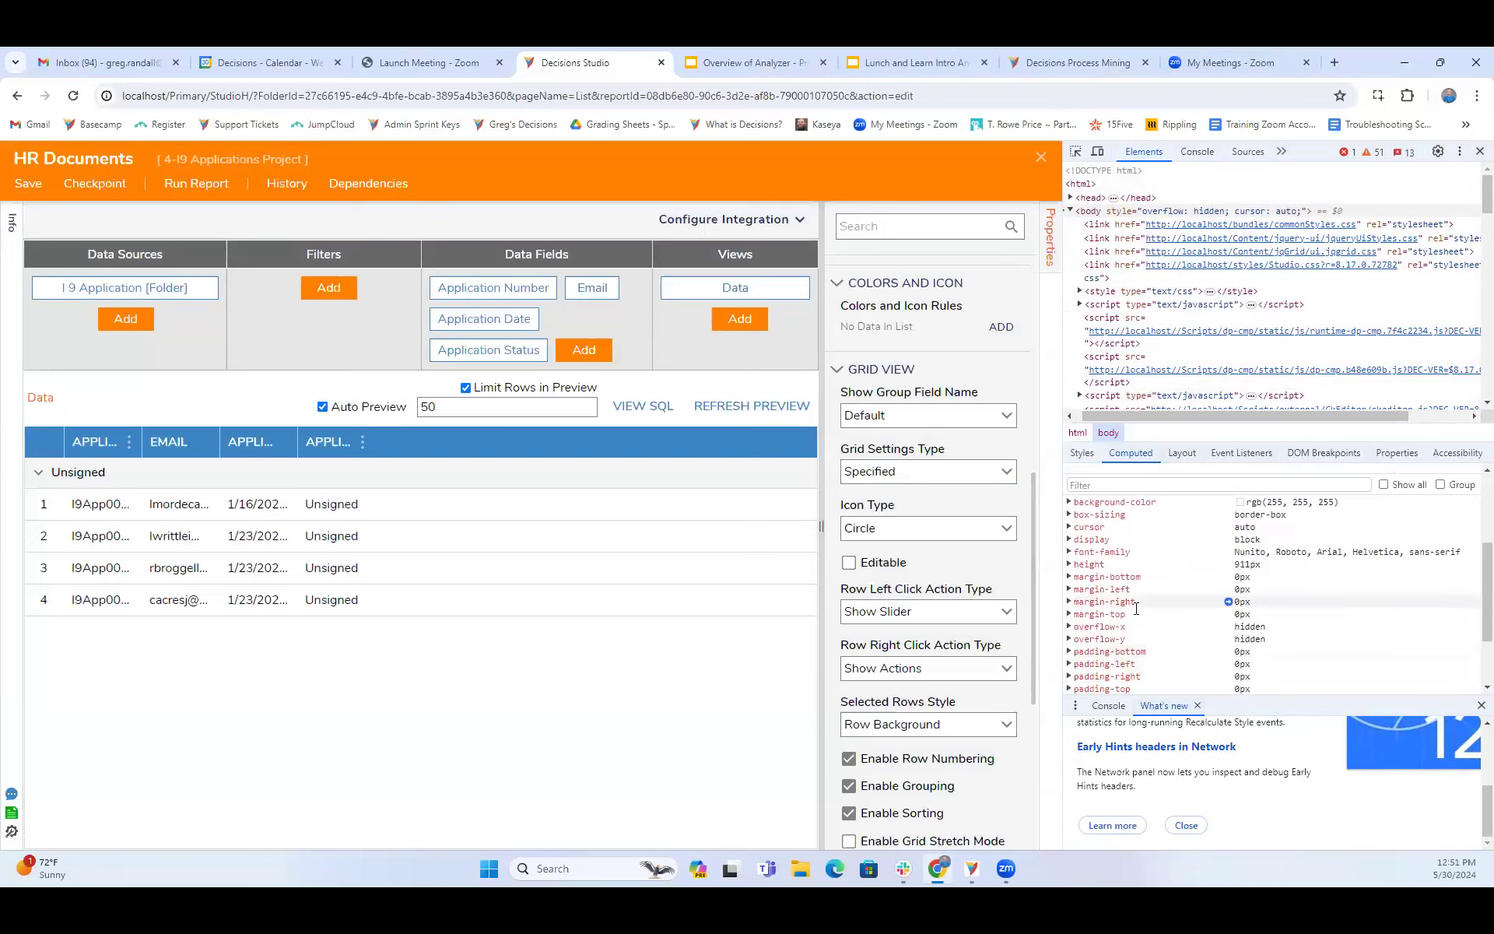
scroll(1136, 609, down, 2)
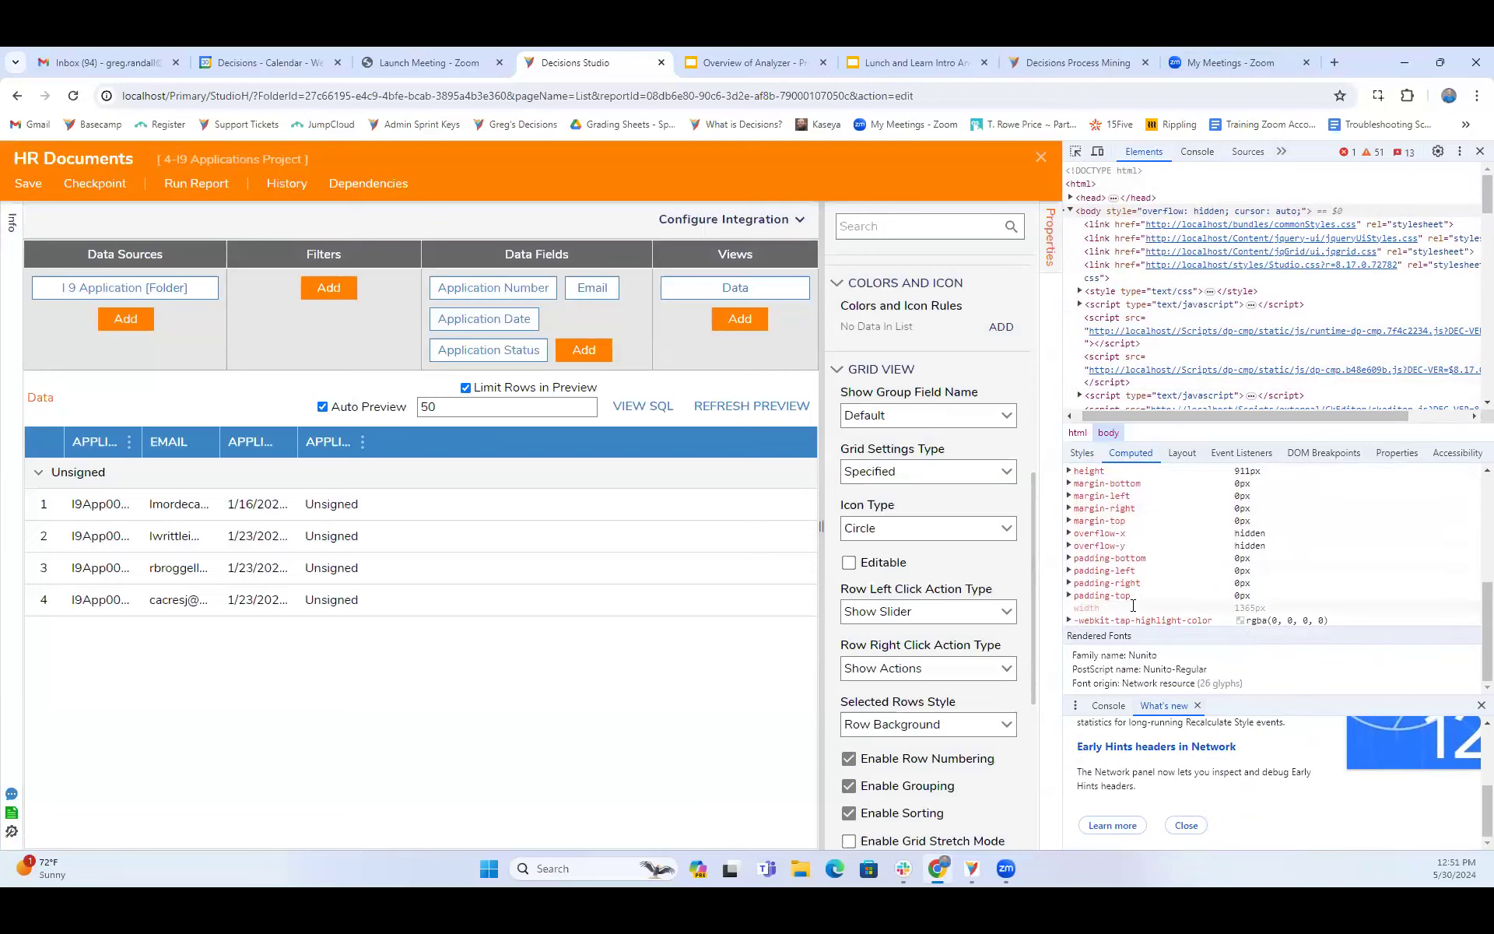
click(1182, 452)
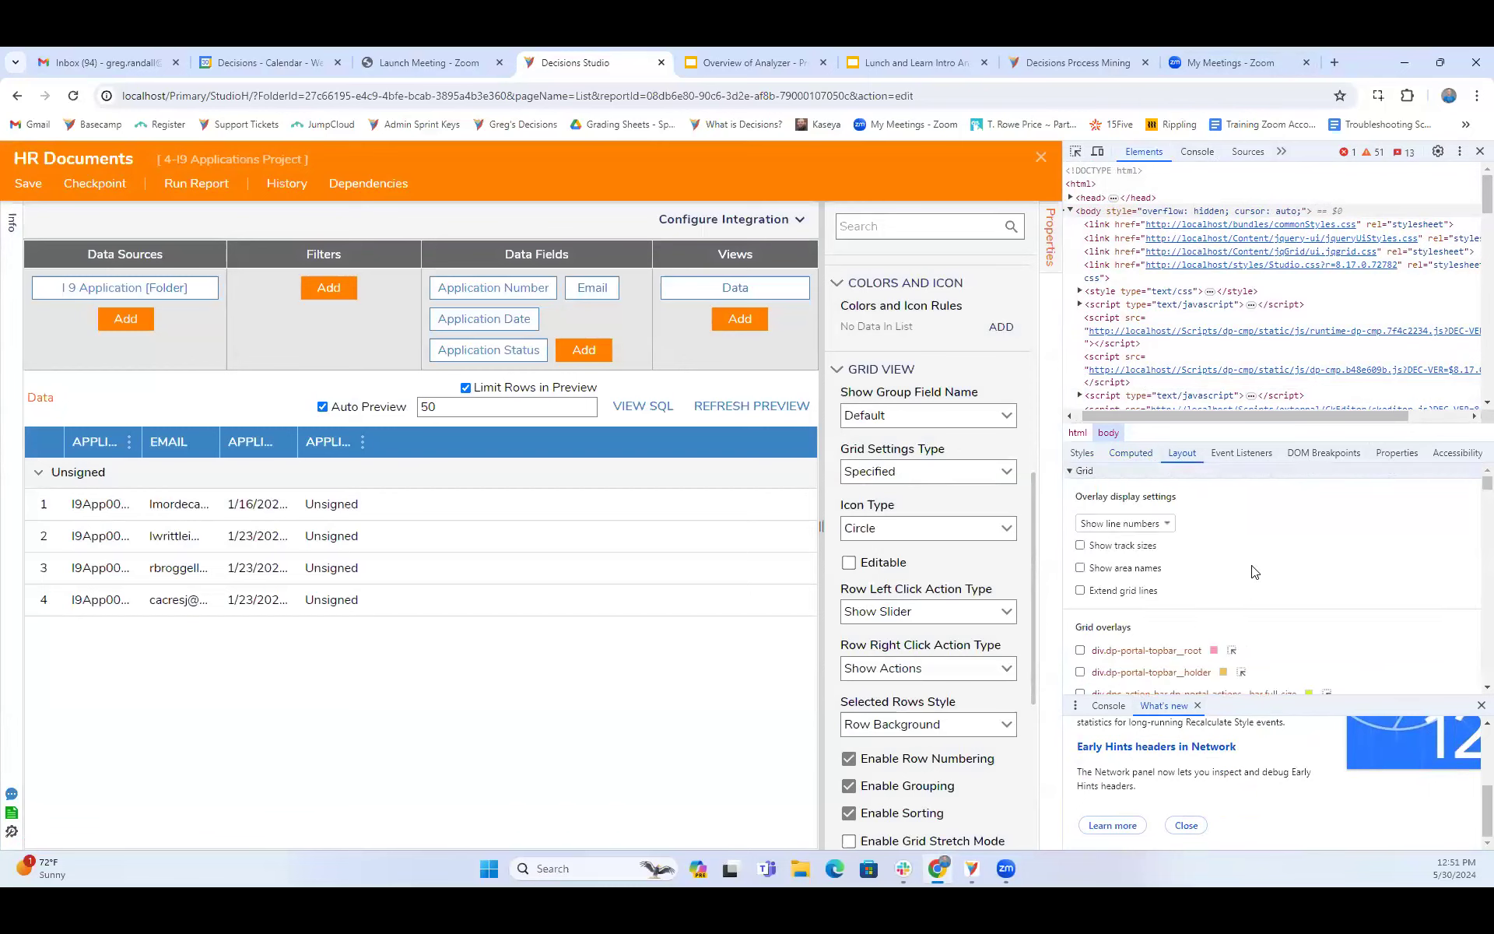
scroll(1253, 572, down, 8)
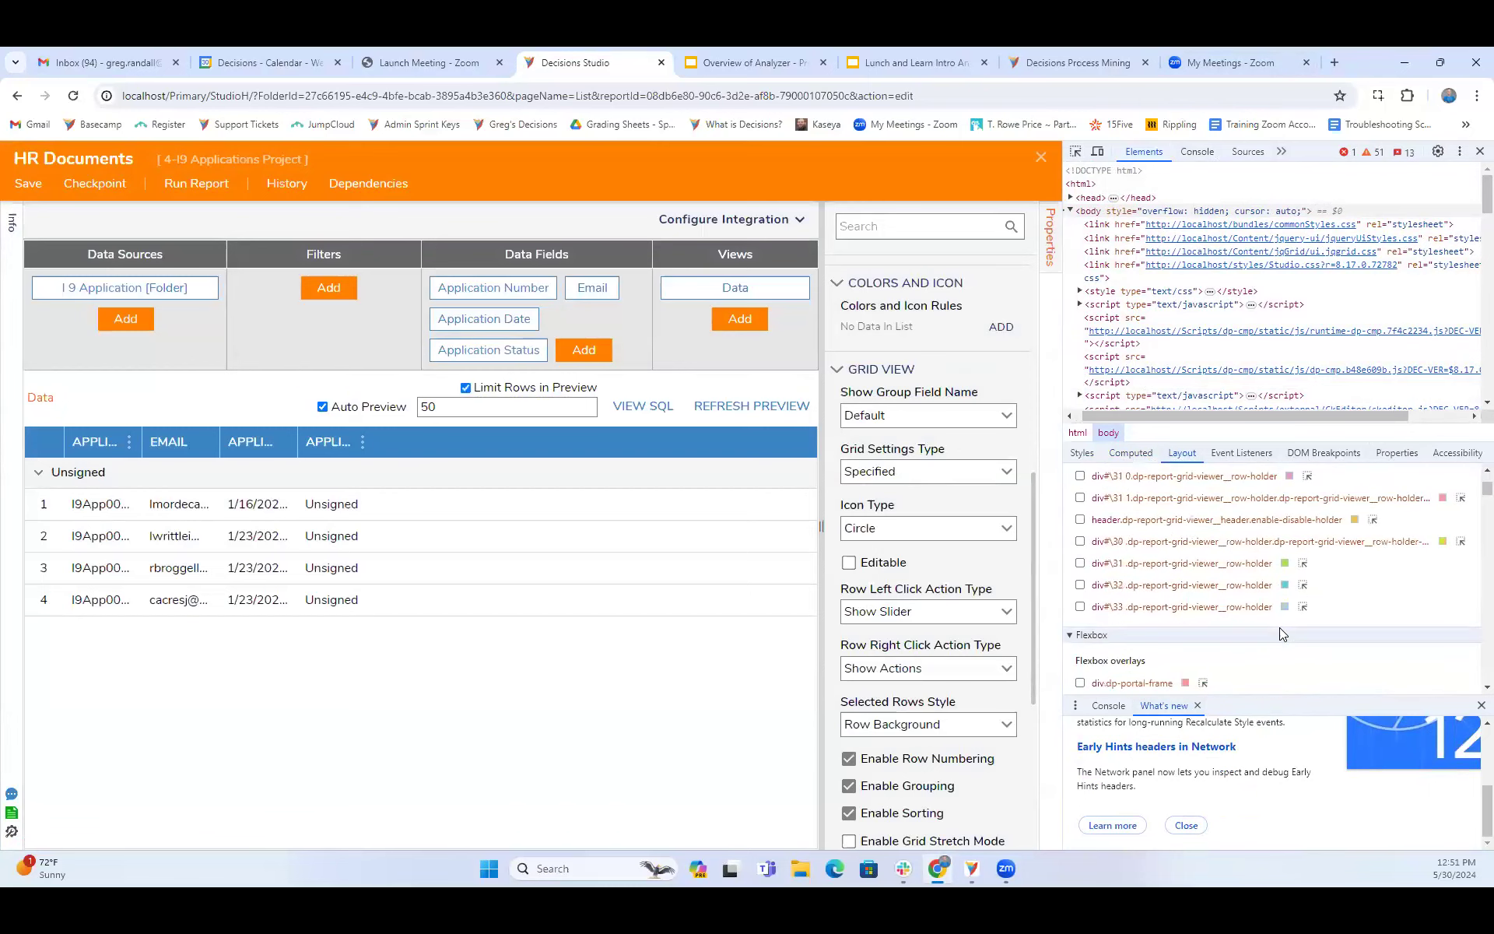
scroll(1280, 627, down, 5)
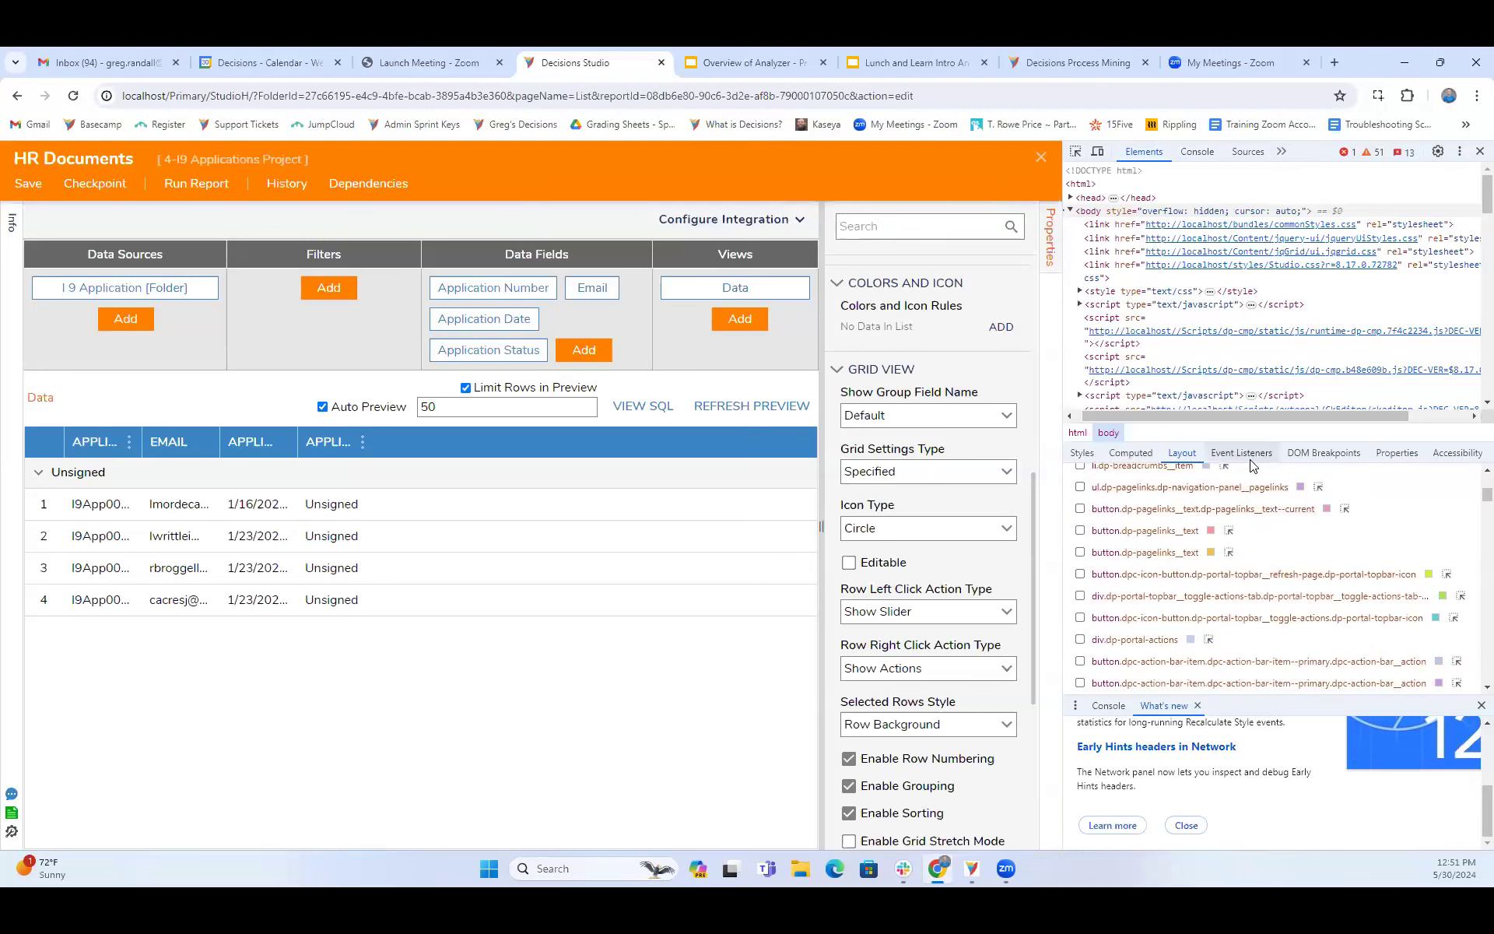
- Read through the CSS style rules applied to the body element, including the scrollbar pseudo-element rules
click(1126, 454)
click(1089, 454)
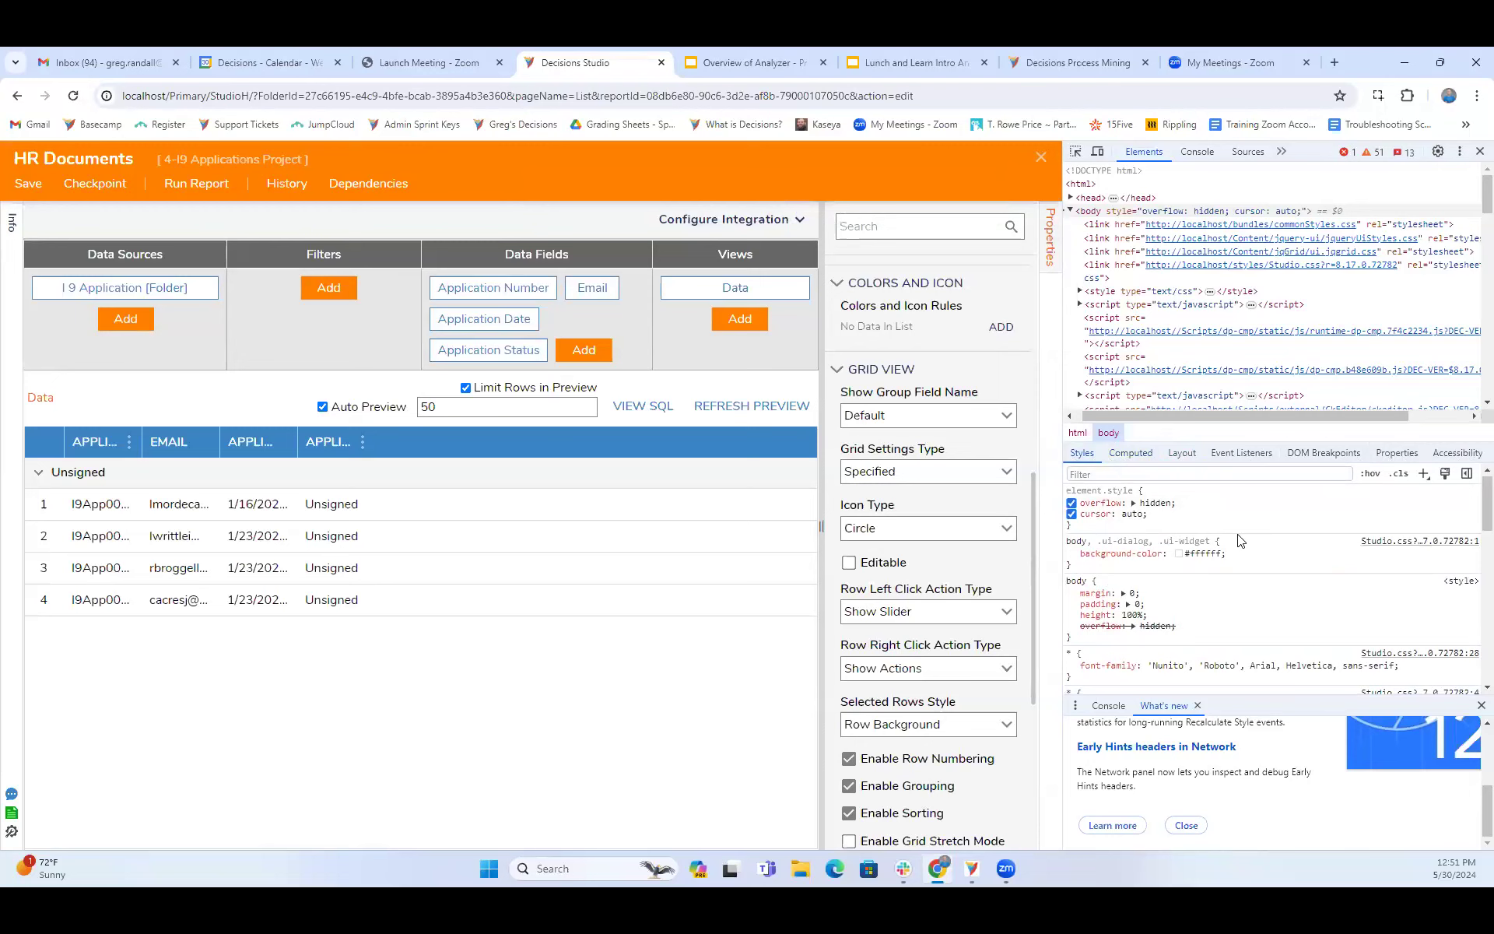
scroll(1240, 540, down, 1)
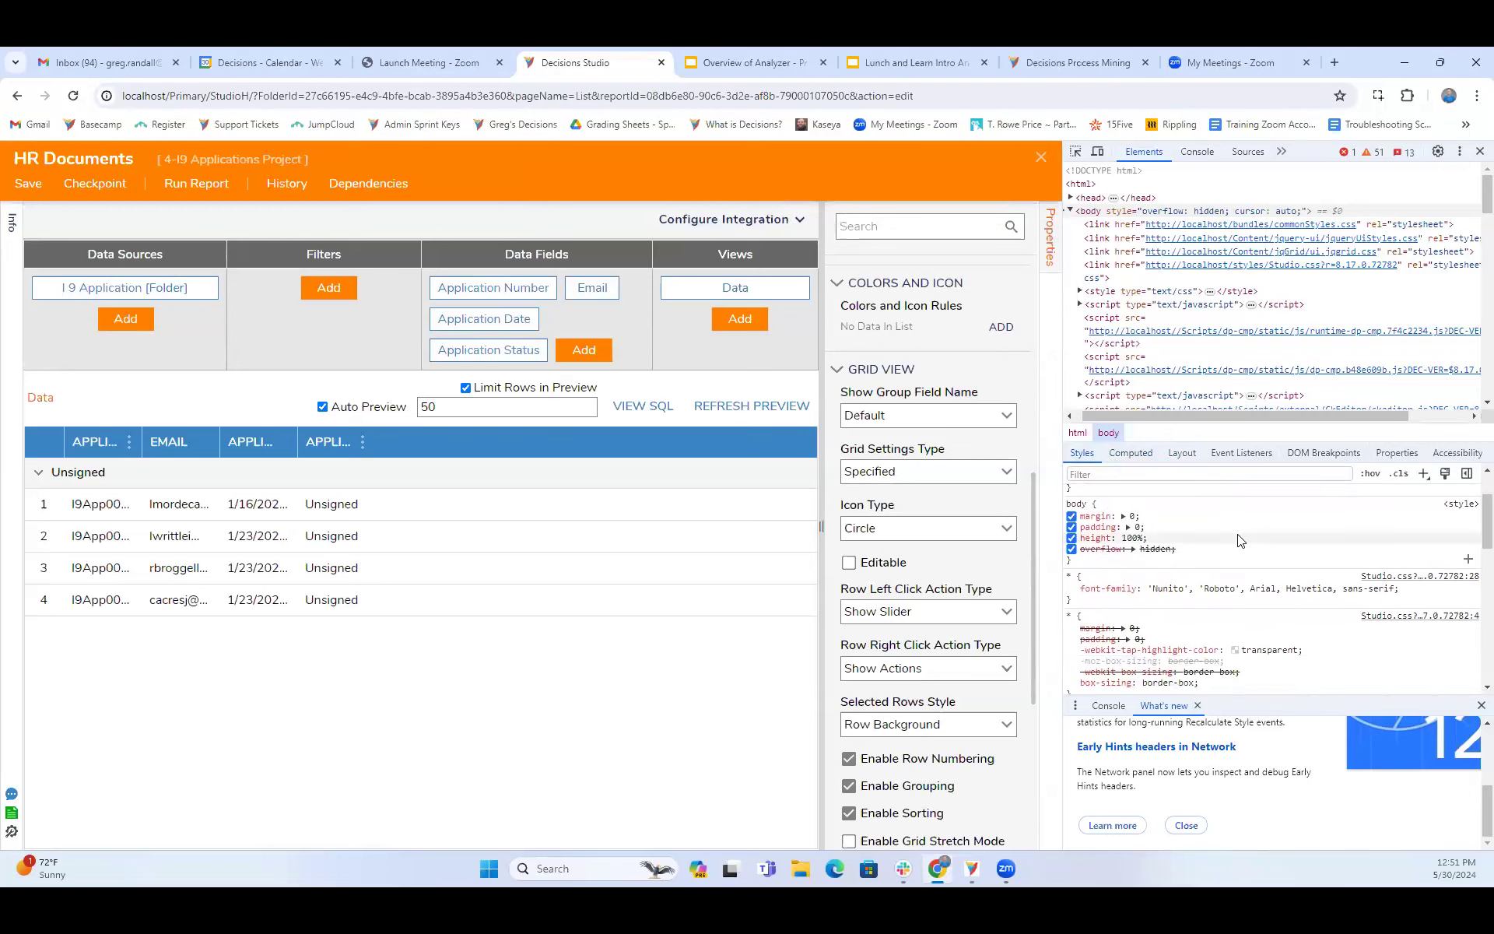
scroll(1240, 540, down, 5)
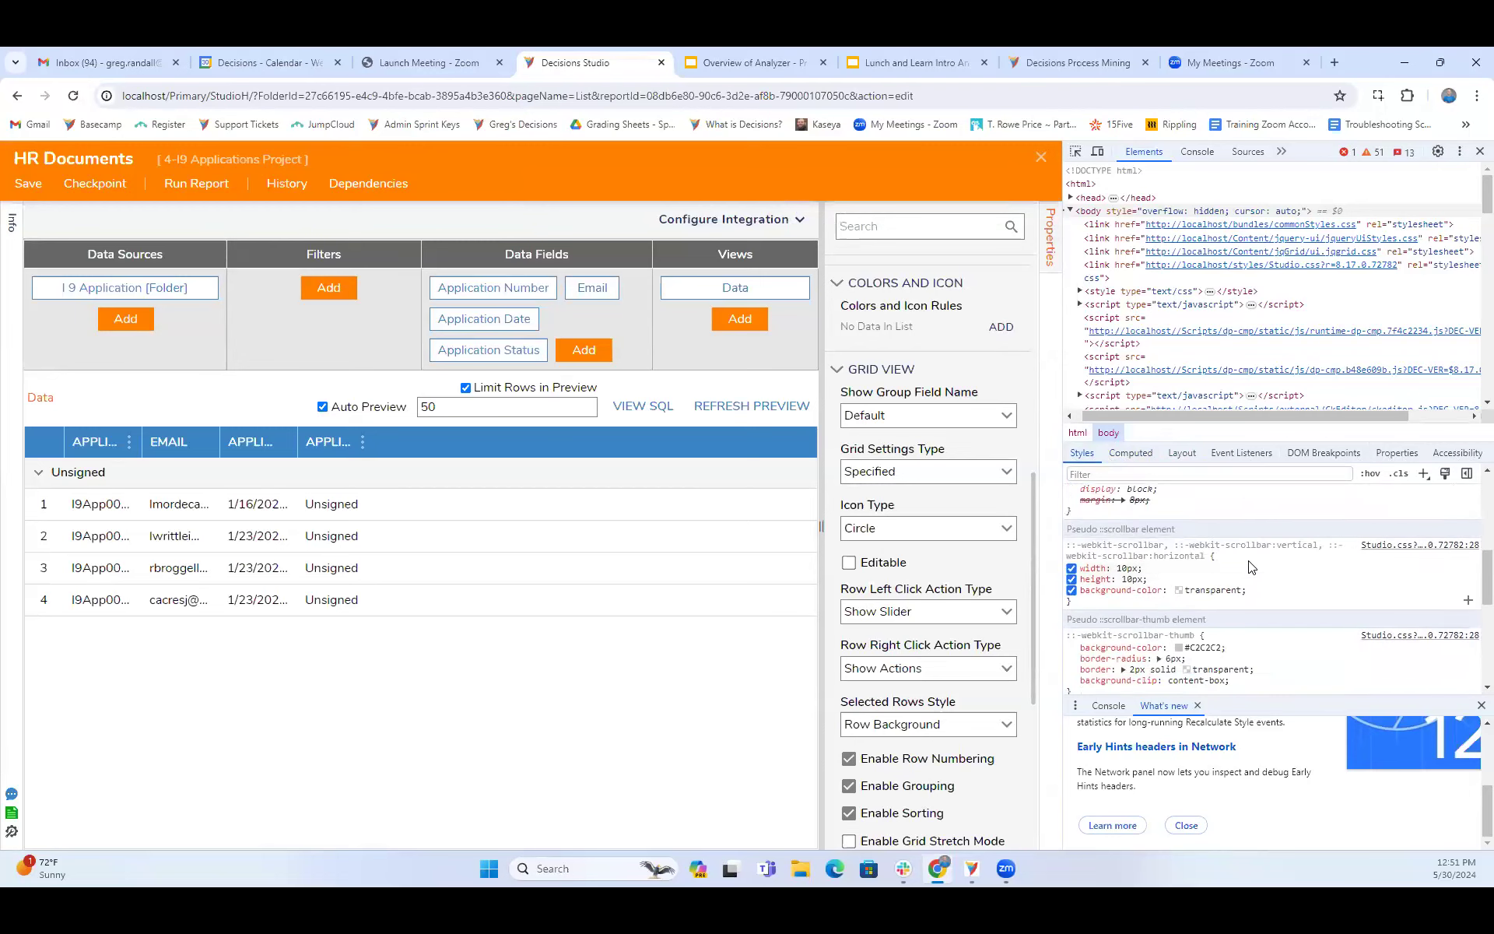
scroll(1249, 566, up, 2)
scroll(1227, 652, down, 2)
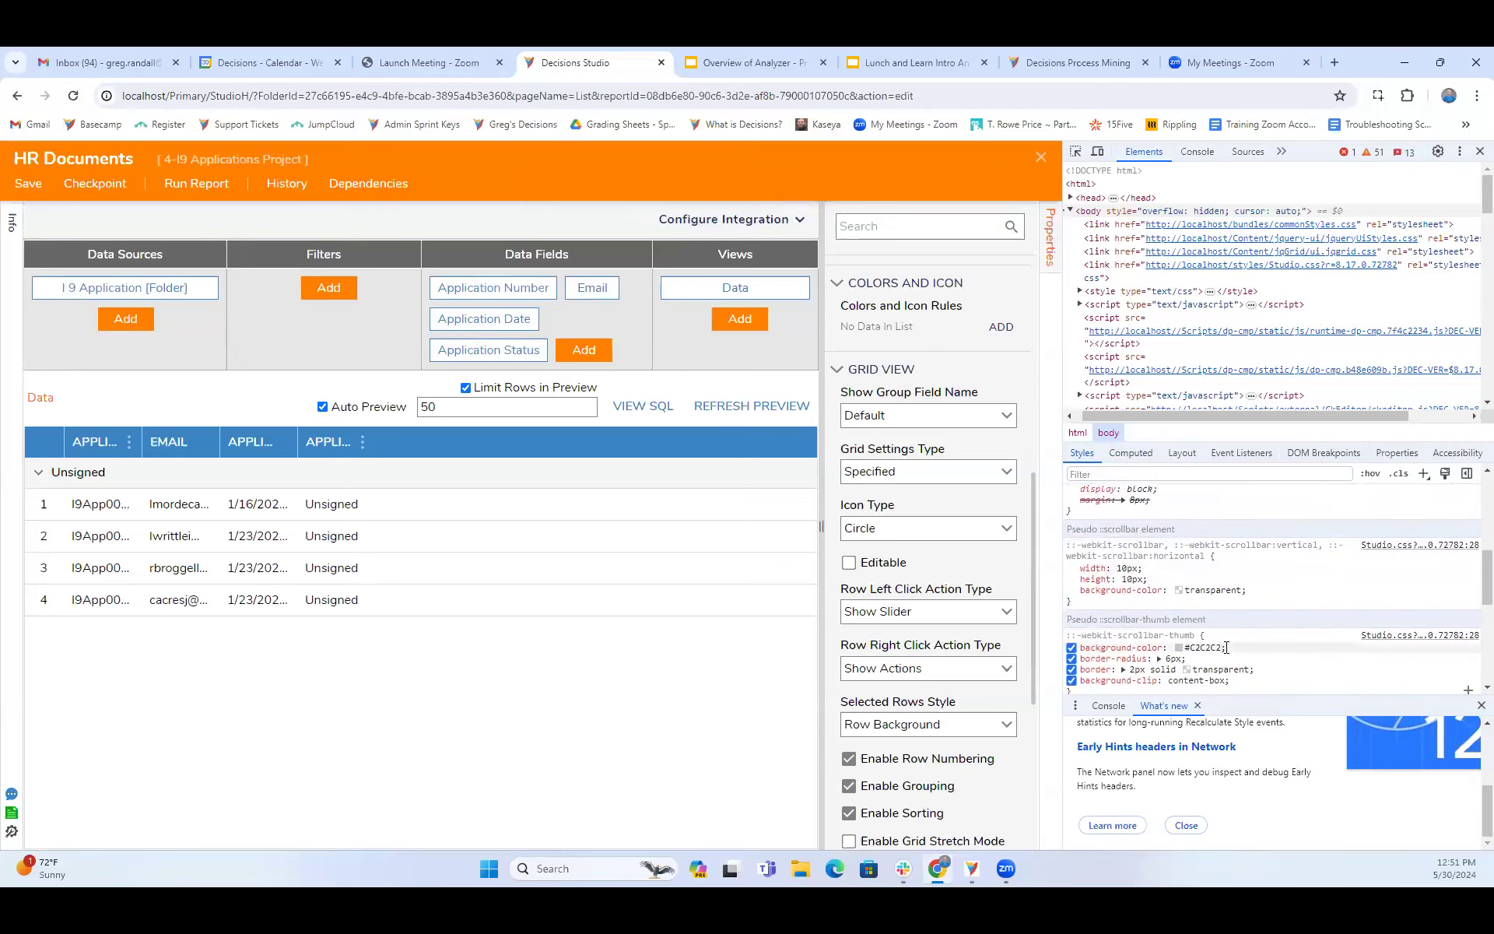
scroll(1227, 648, down, 4)
scroll(1225, 649, down, 1)
scroll(1226, 651, up, 7)
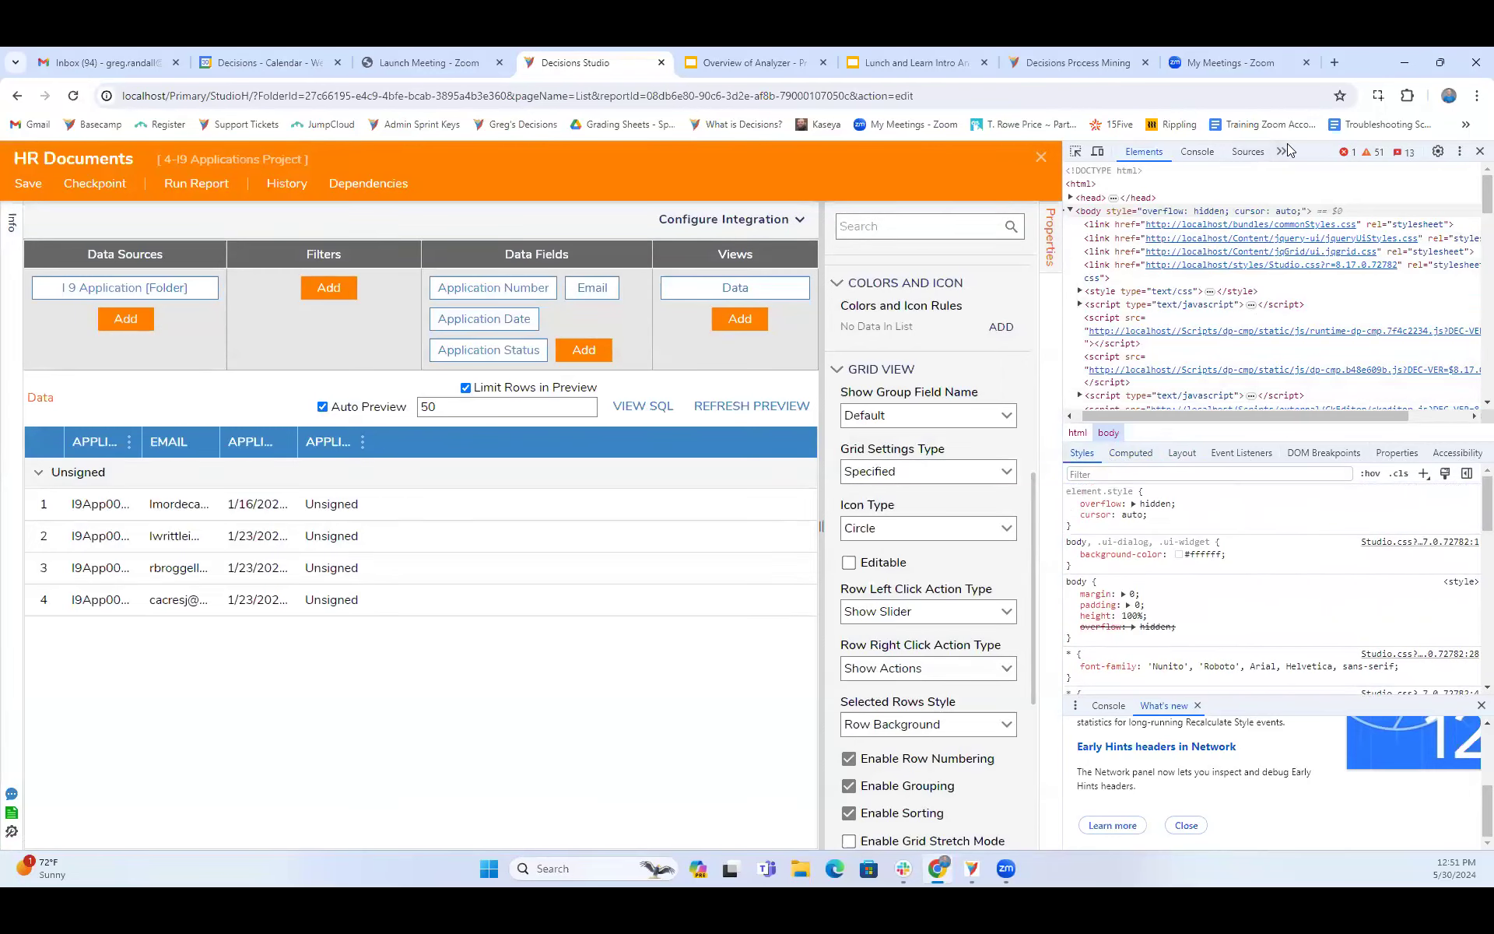
- Close the developer tools and exit the HR Documents report designer without saving changes
click(1239, 173)
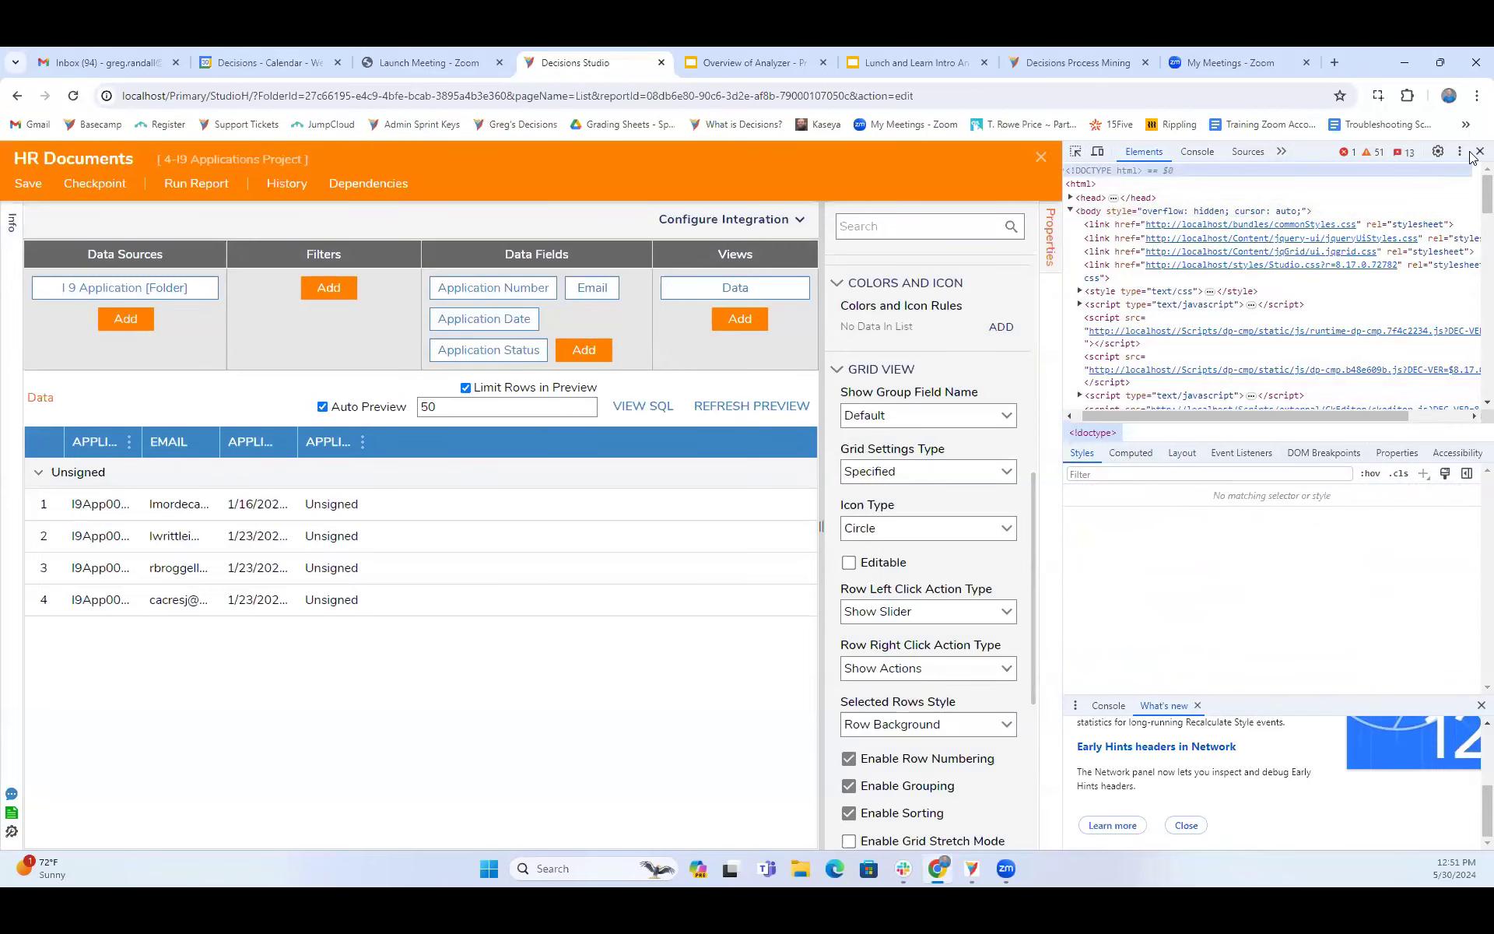
click(1479, 152)
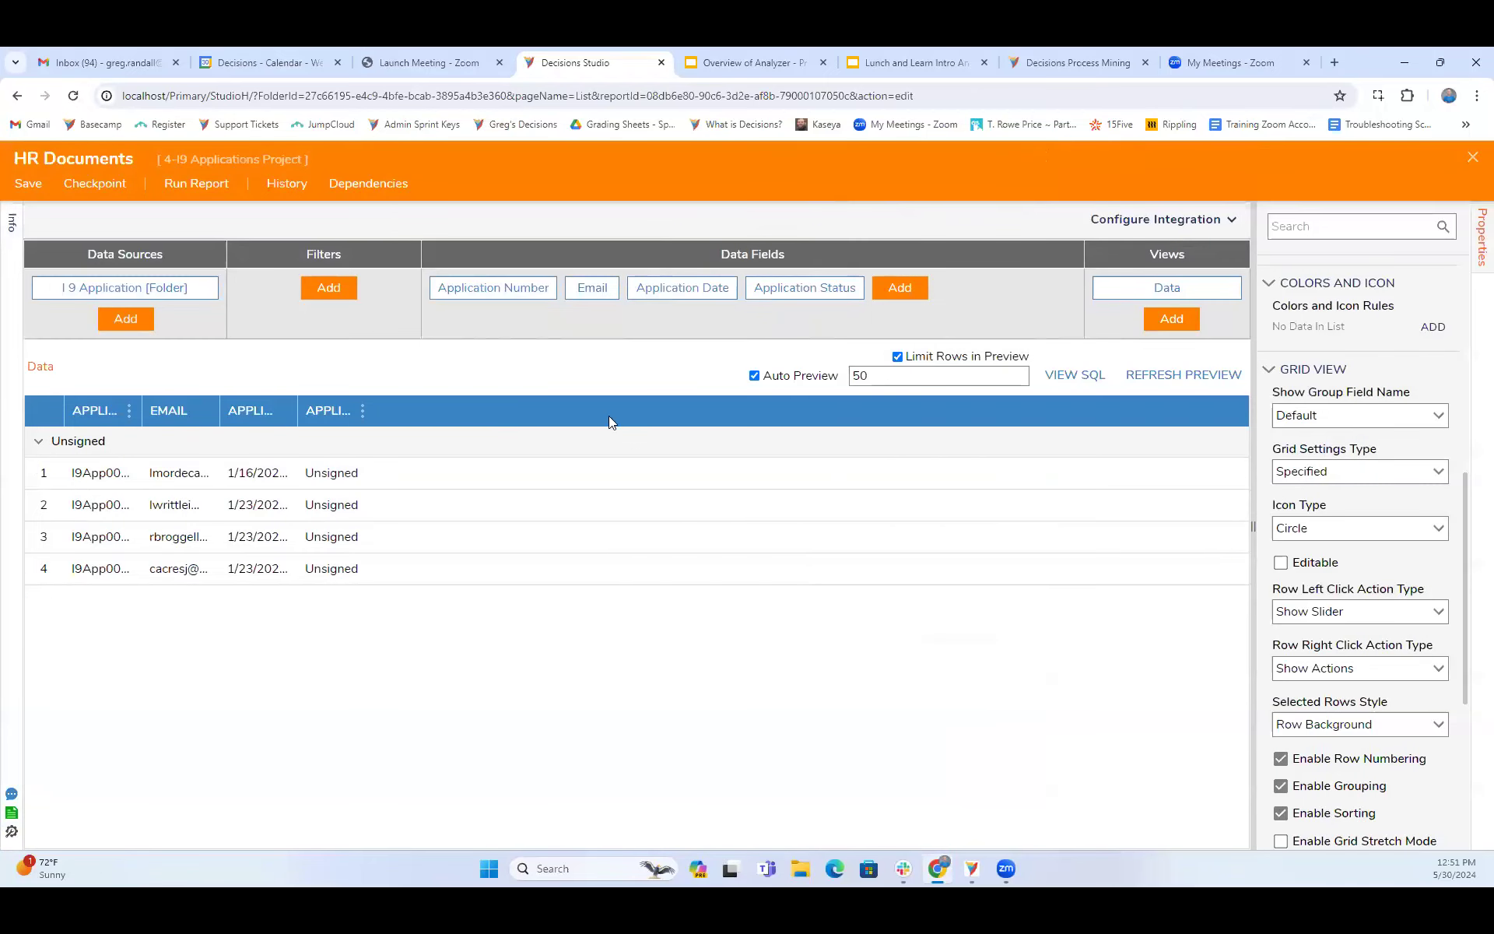
click(1472, 159)
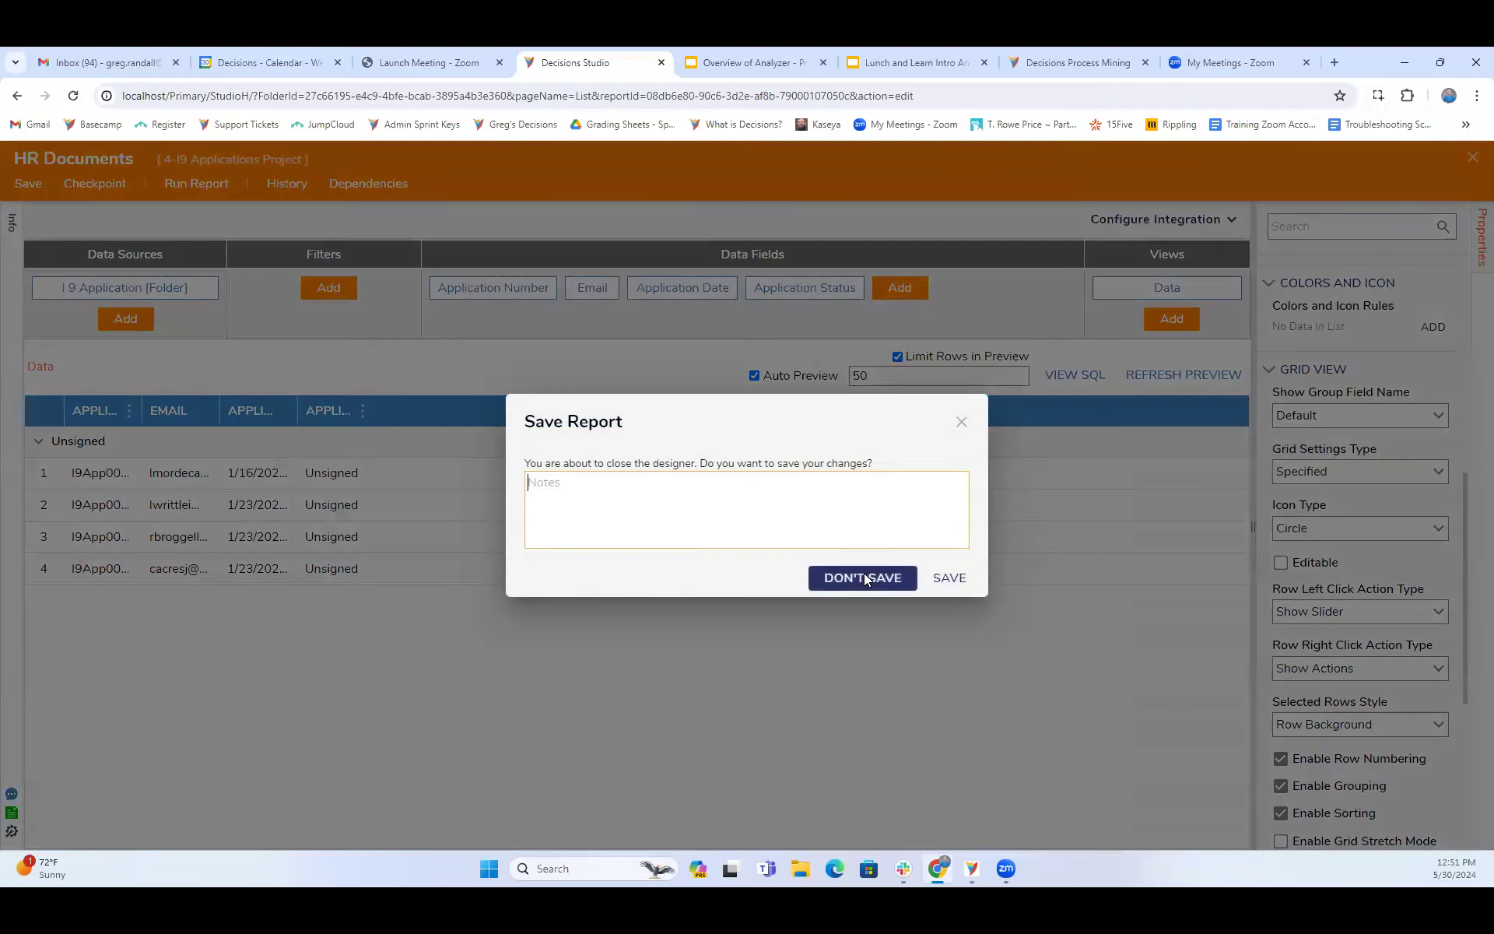
click(864, 578)
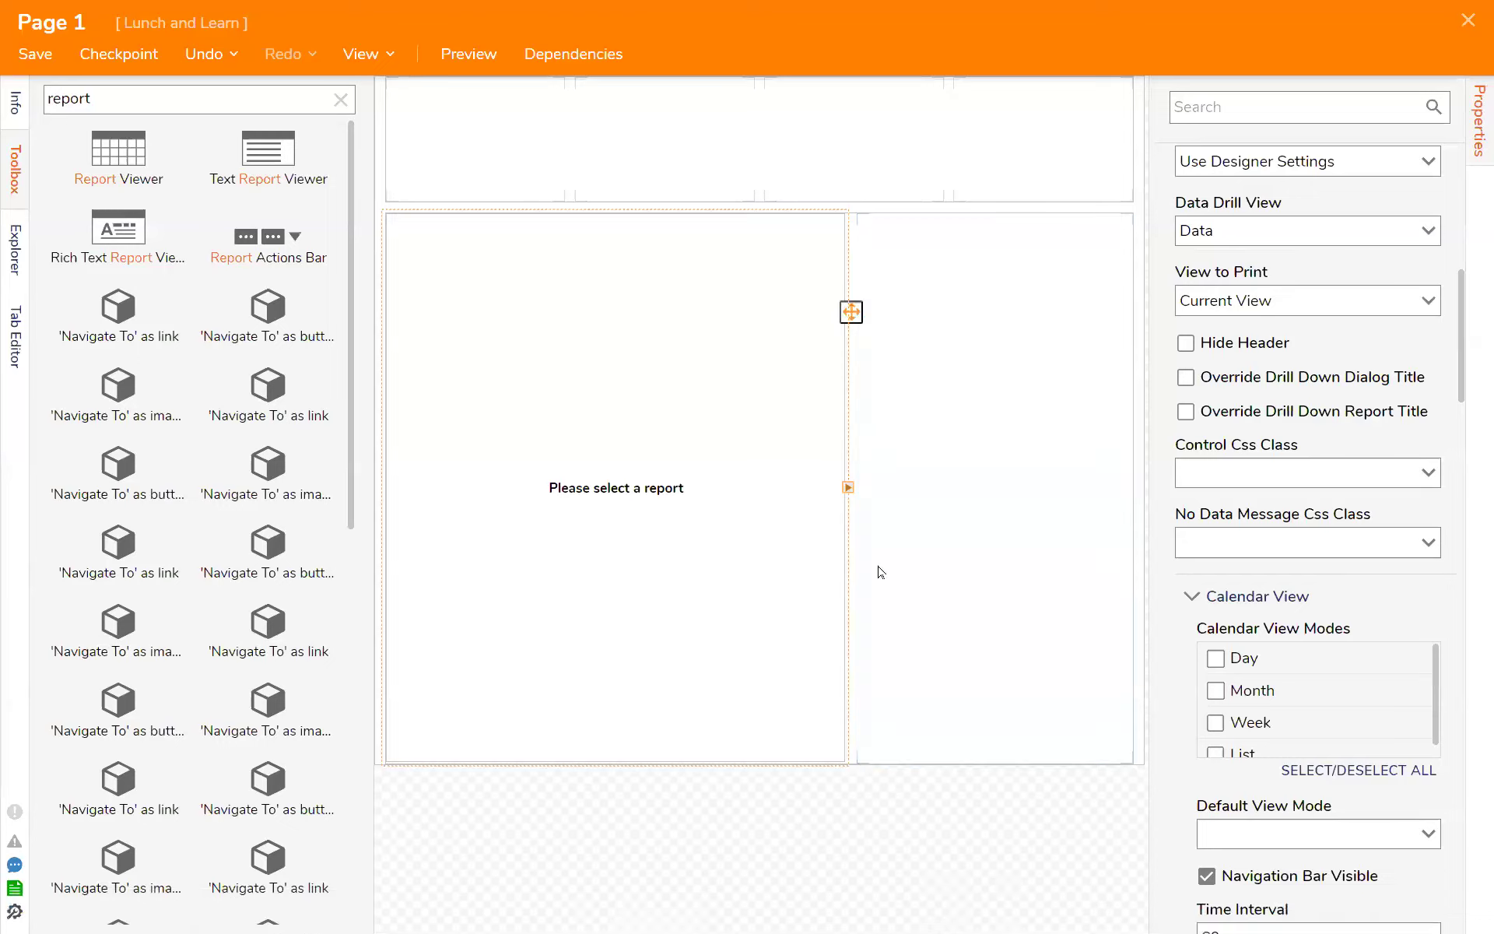
- Examine the view settings of the Report Viewer on Page 1, including the Control Css Class choices
click(957, 566)
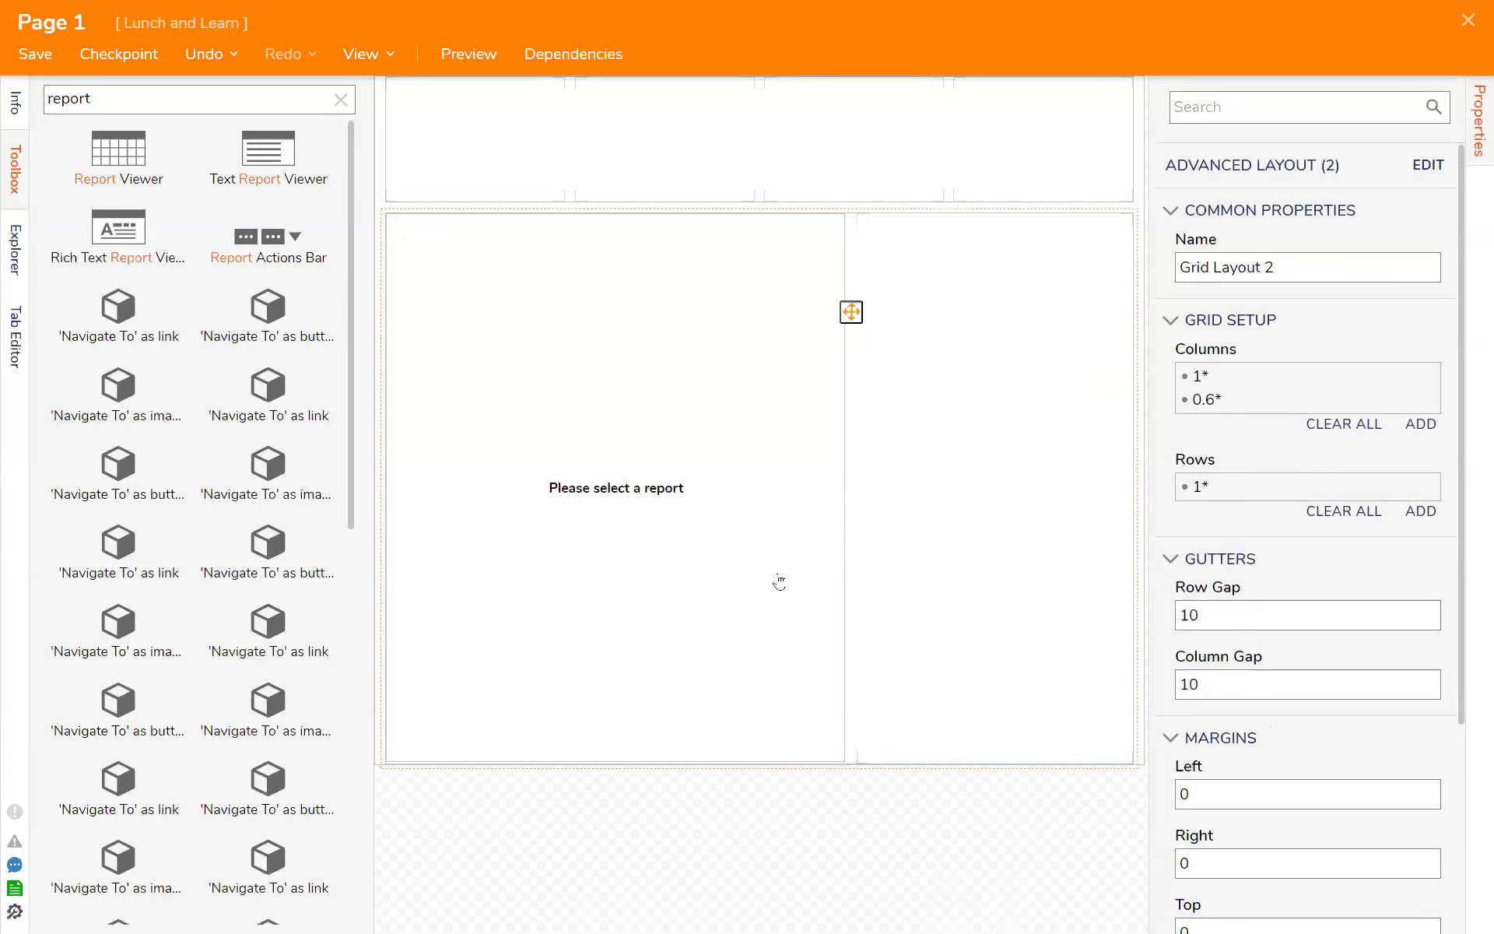
click(640, 528)
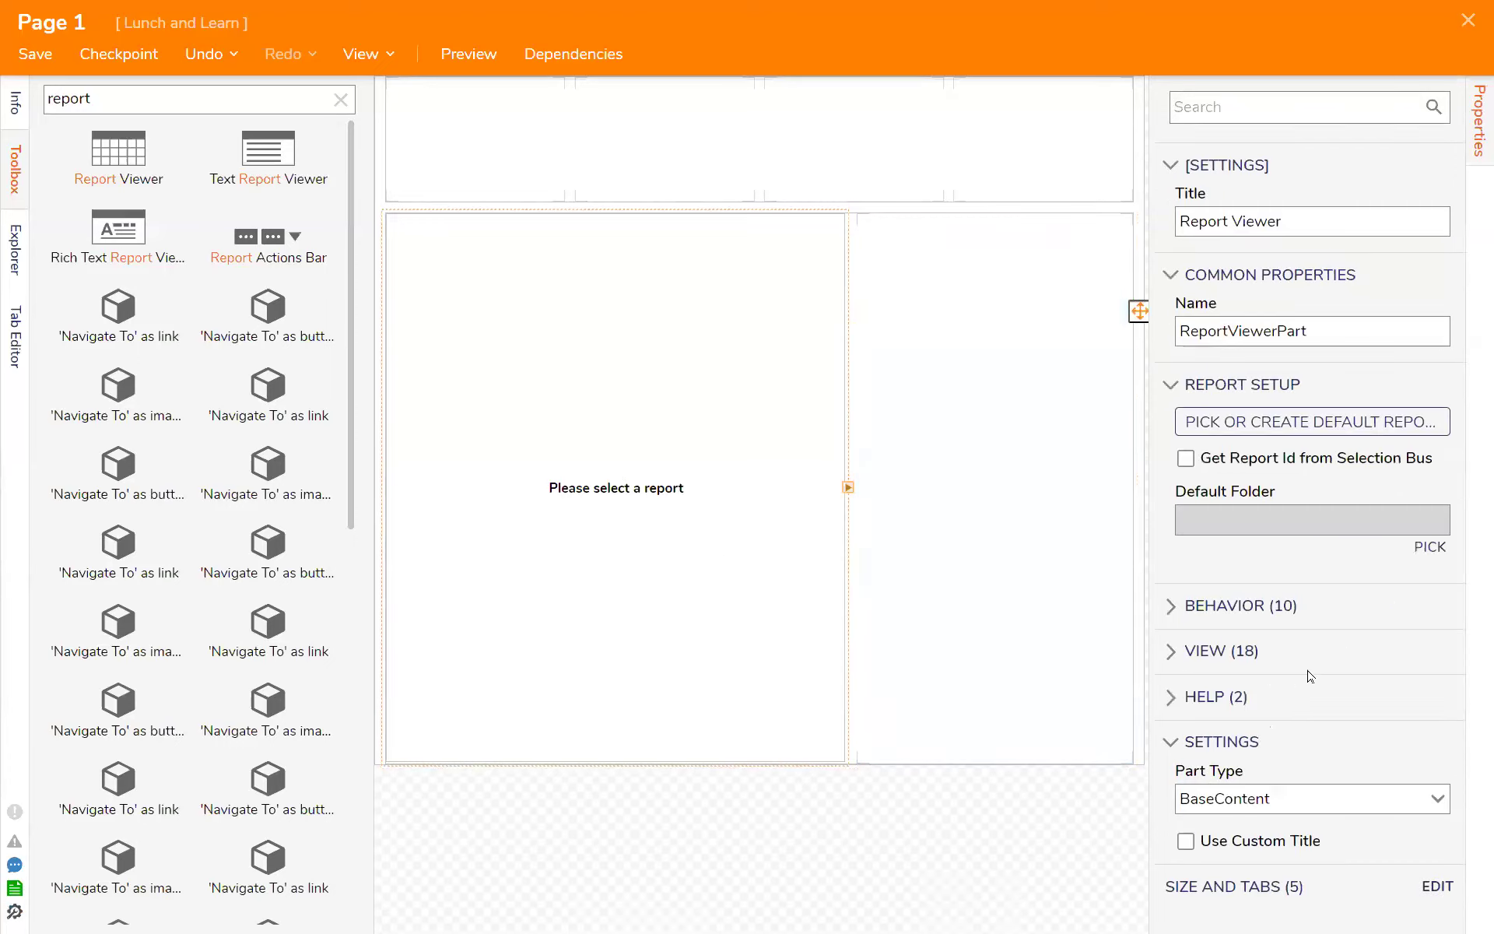
click(1222, 652)
scroll(1321, 667, down, 5)
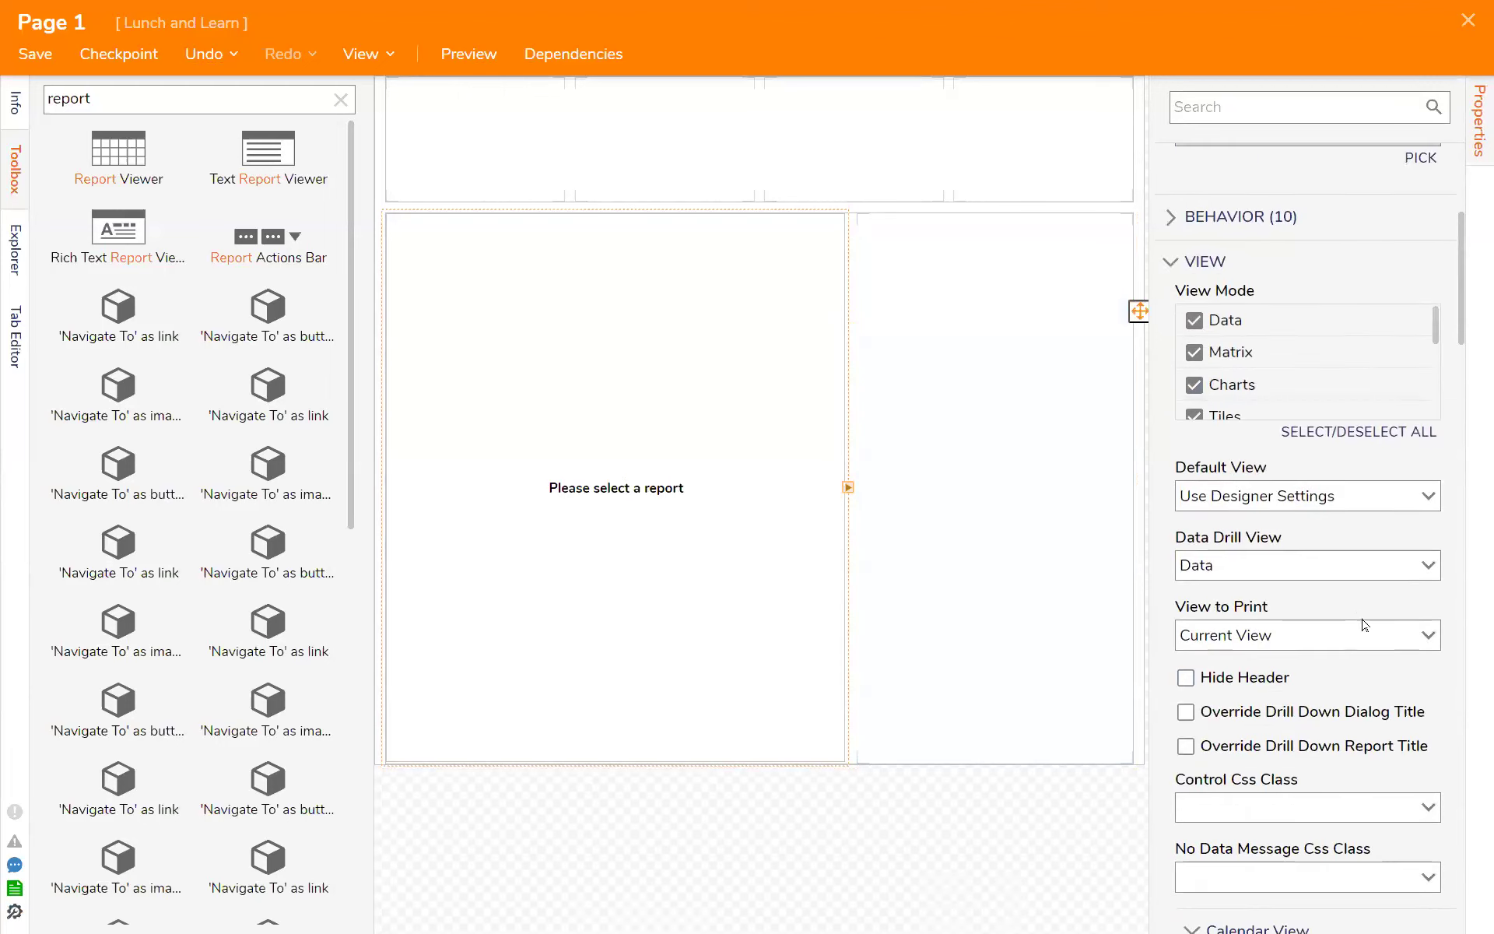
scroll(1363, 625, down, 4)
click(1428, 520)
click(1431, 531)
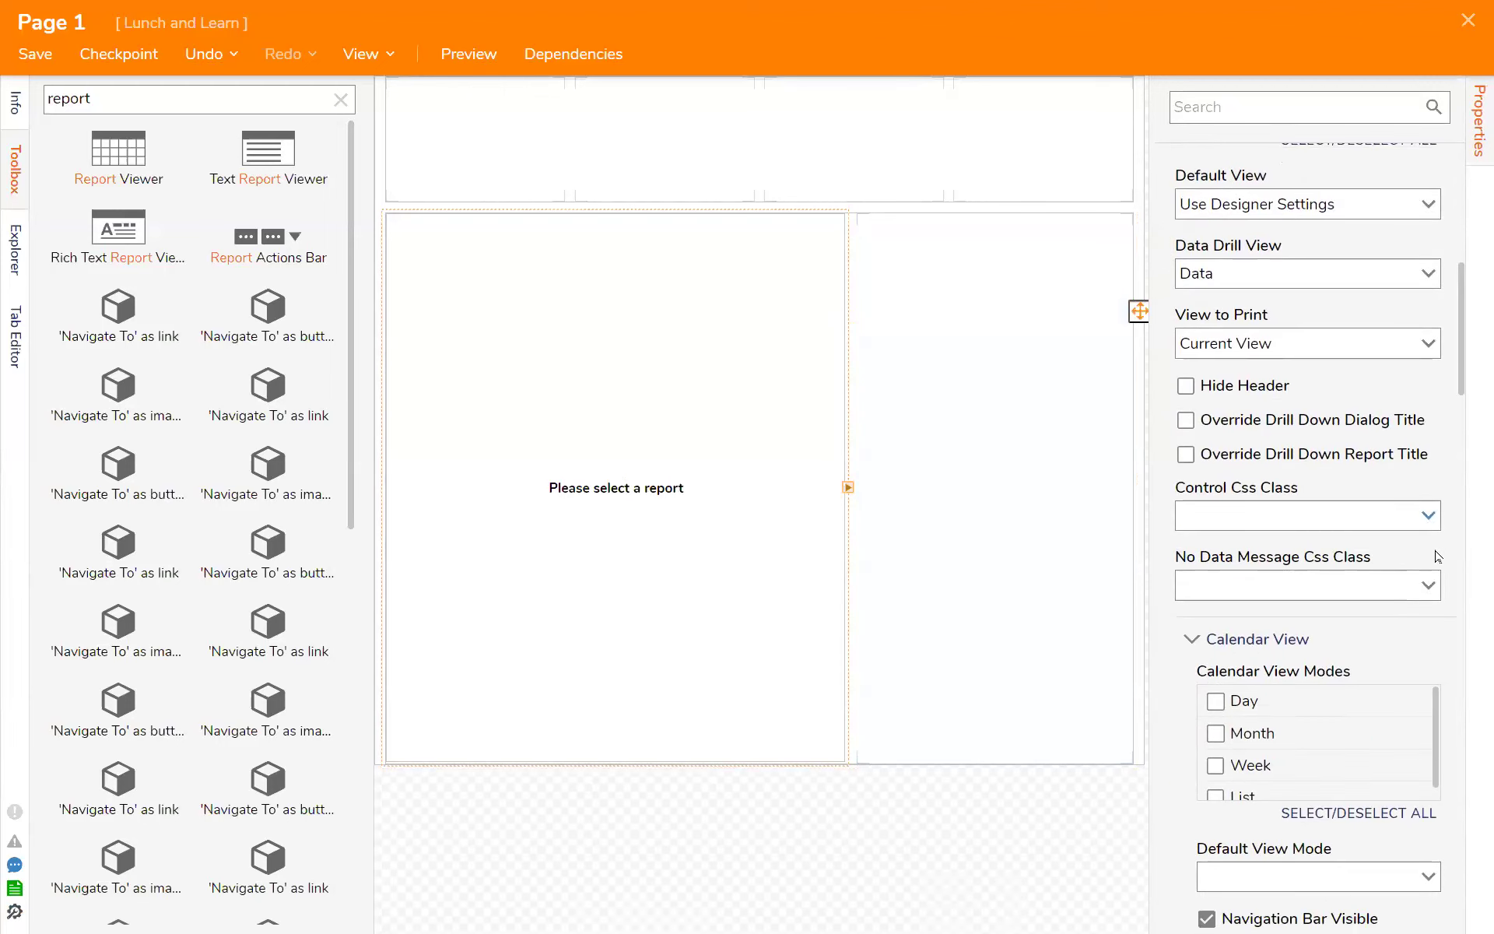
scroll(1424, 658, down, 3)
scroll(1410, 663, up, 3)
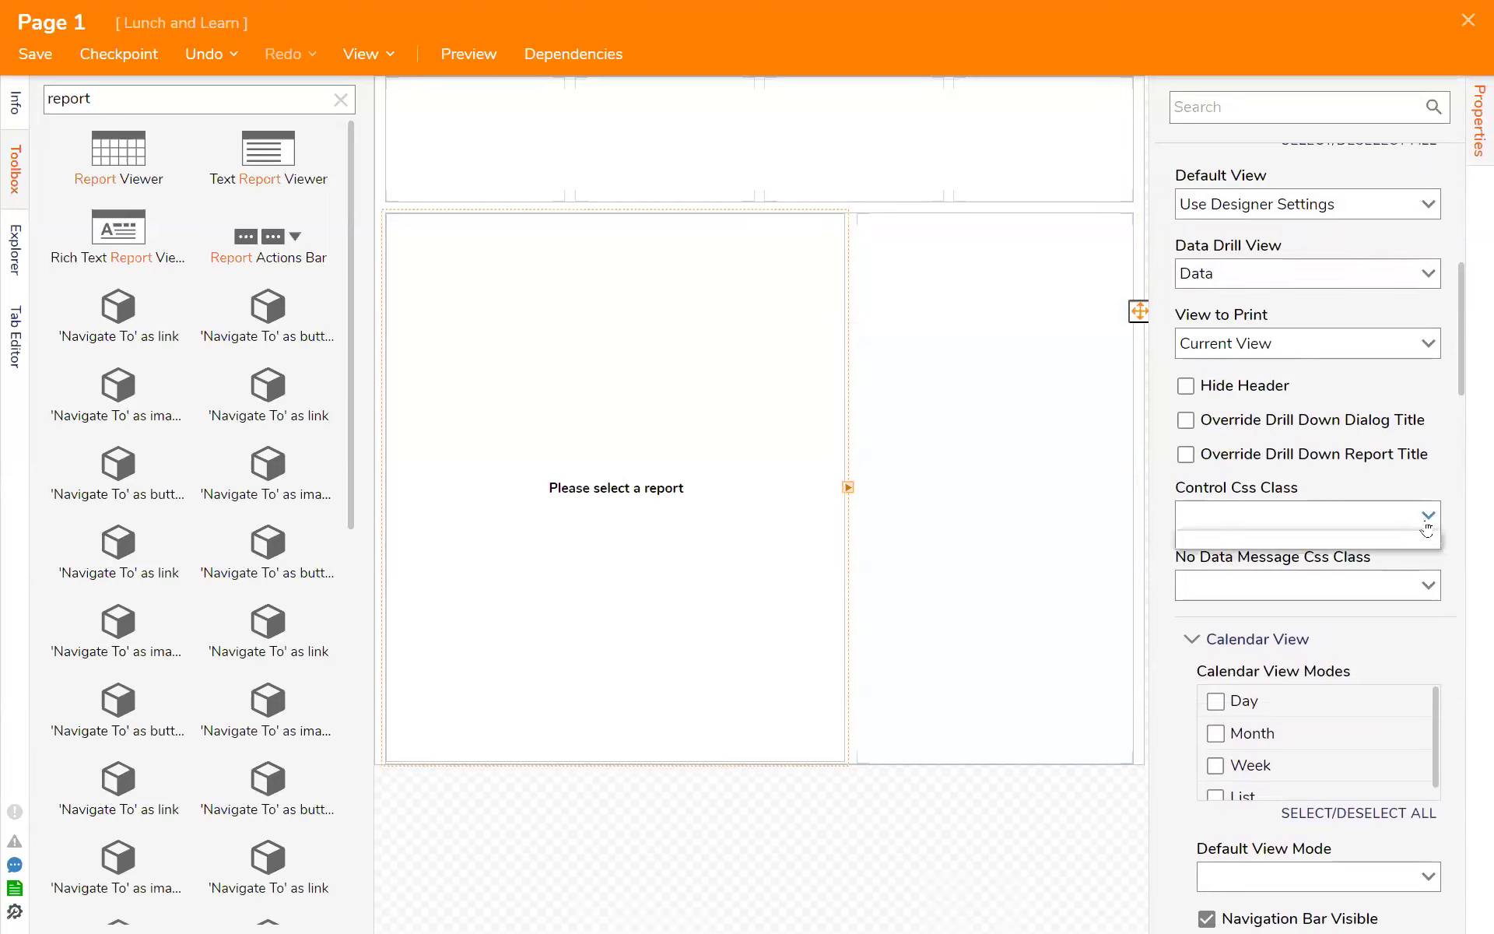
- Review the Report Viewer's View Mode options and the default, drill and print view settings
scroll(1408, 537, up, 4)
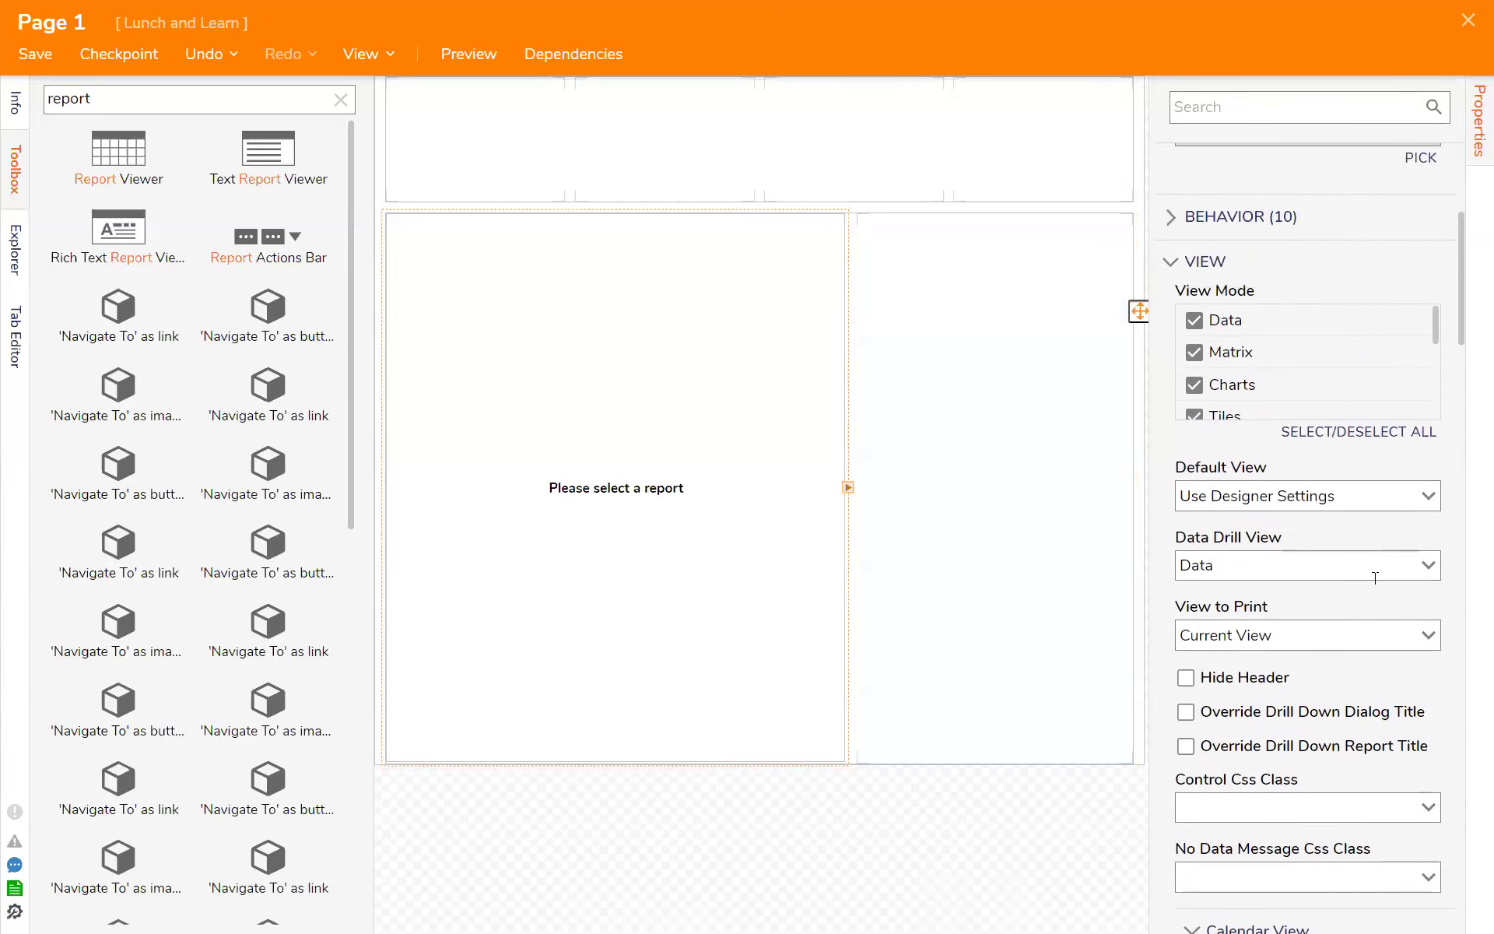
scroll(1338, 530, up, 1)
scroll(1307, 493, down, 3)
scroll(1307, 492, down, 4)
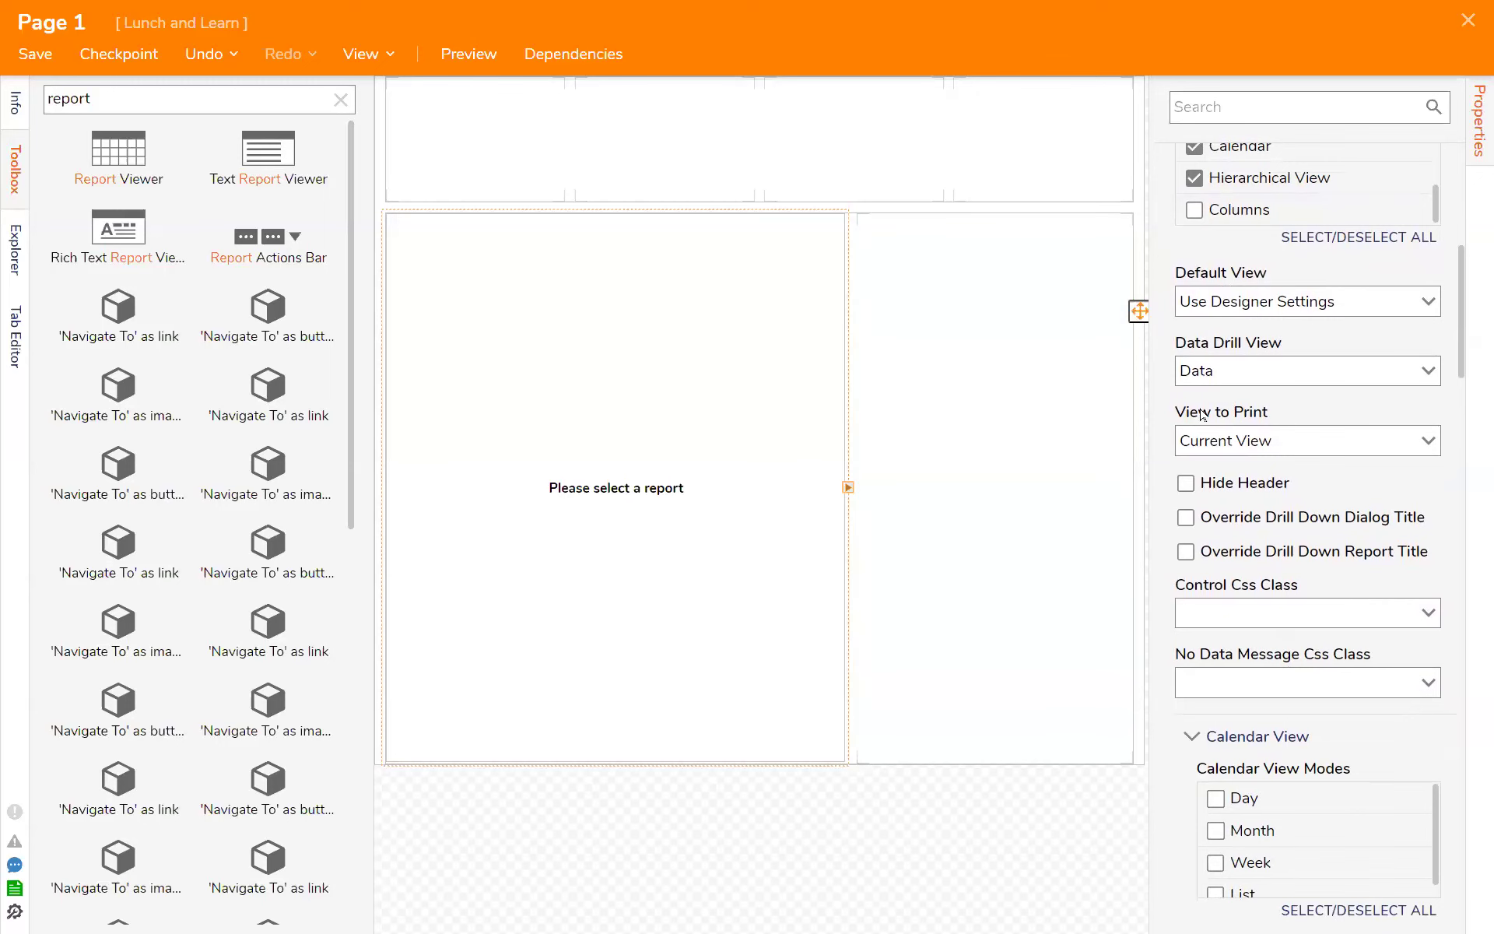
- Inspect Page 1's console messages and HTML elements in the browser's developer tools, closing the tools when done
key(F12)
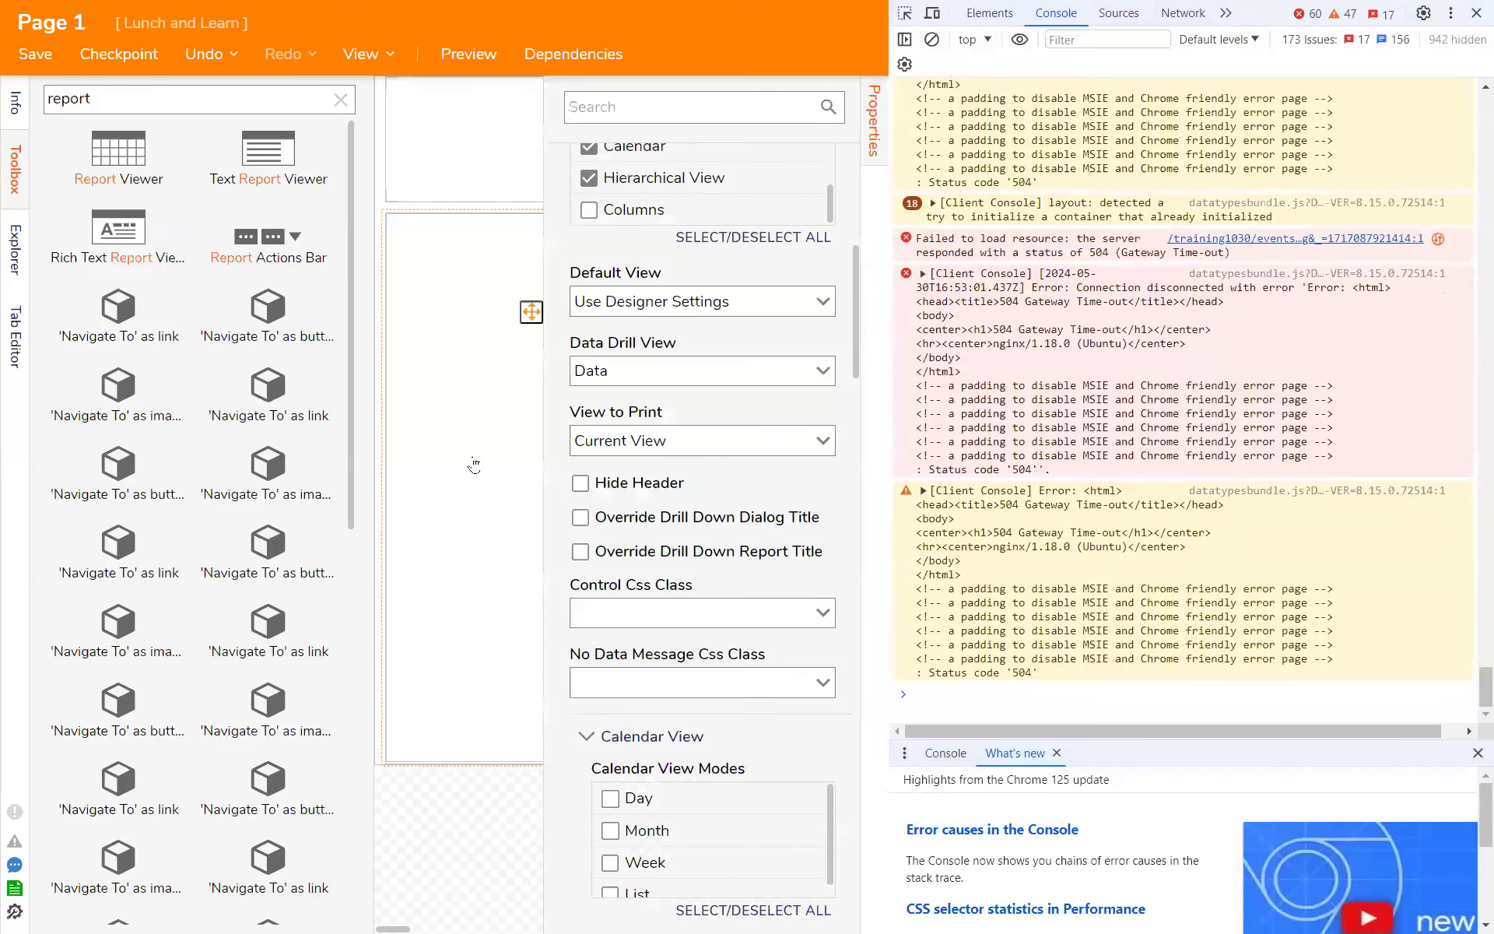
click(474, 466)
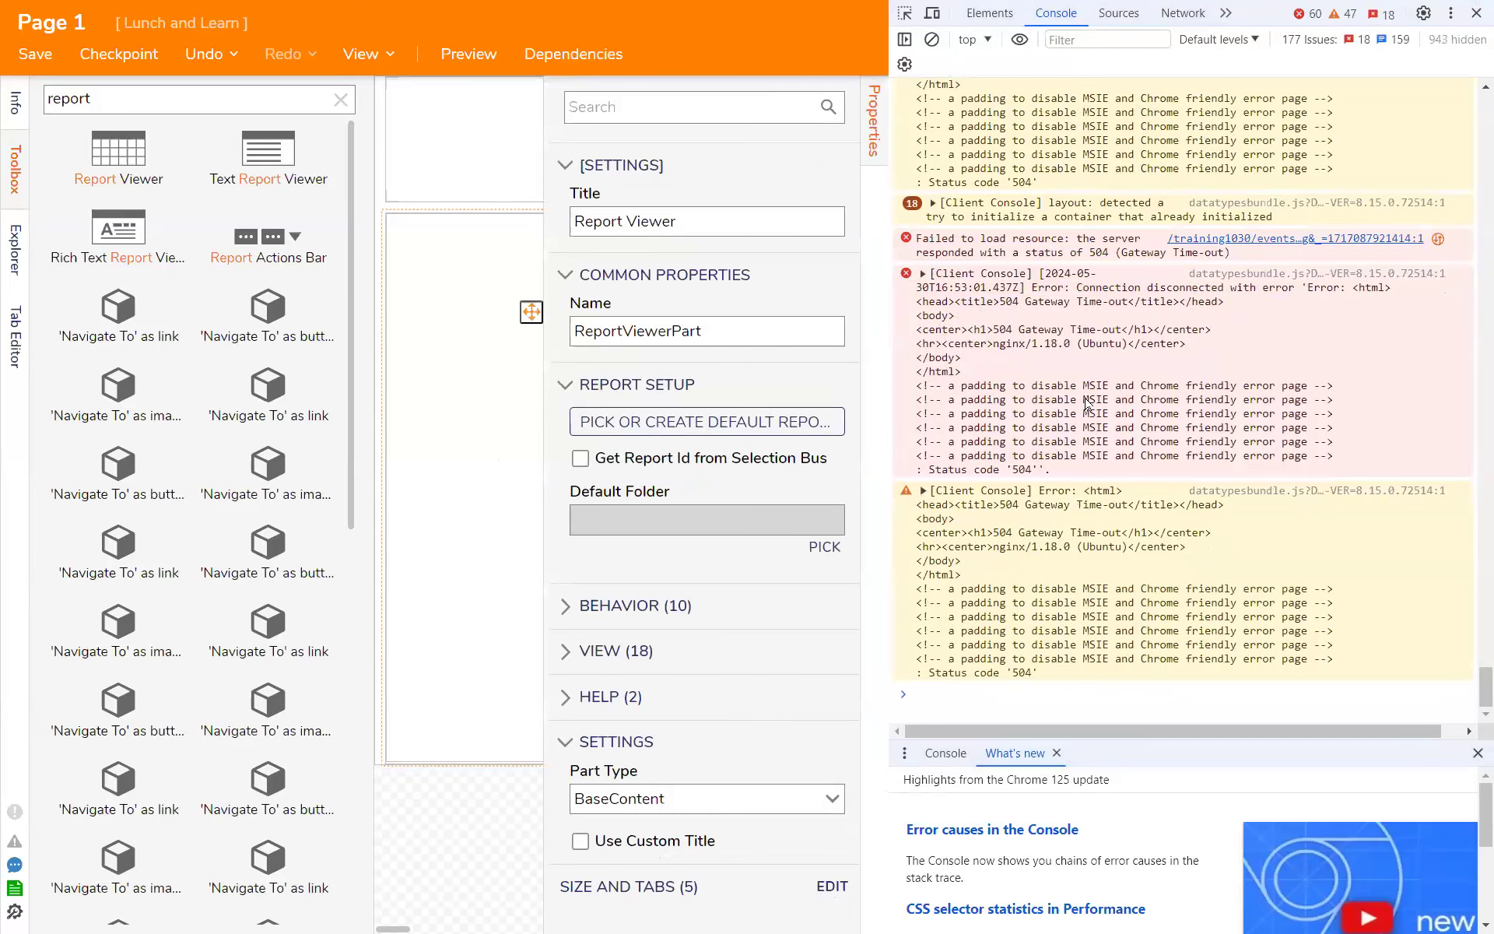
scroll(1149, 338, up, 15)
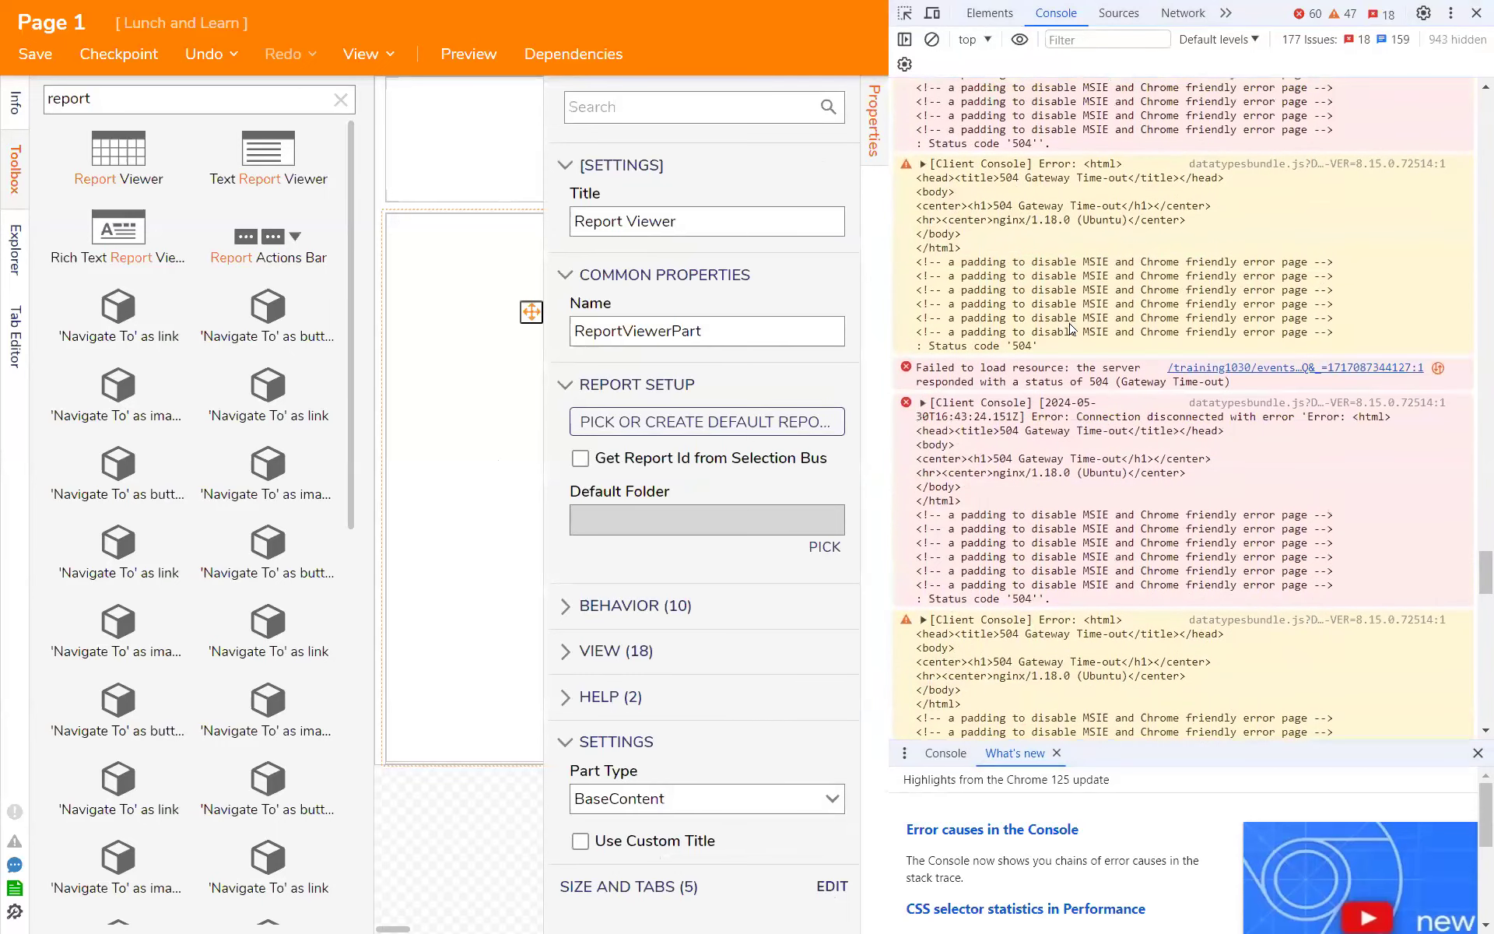
click(996, 17)
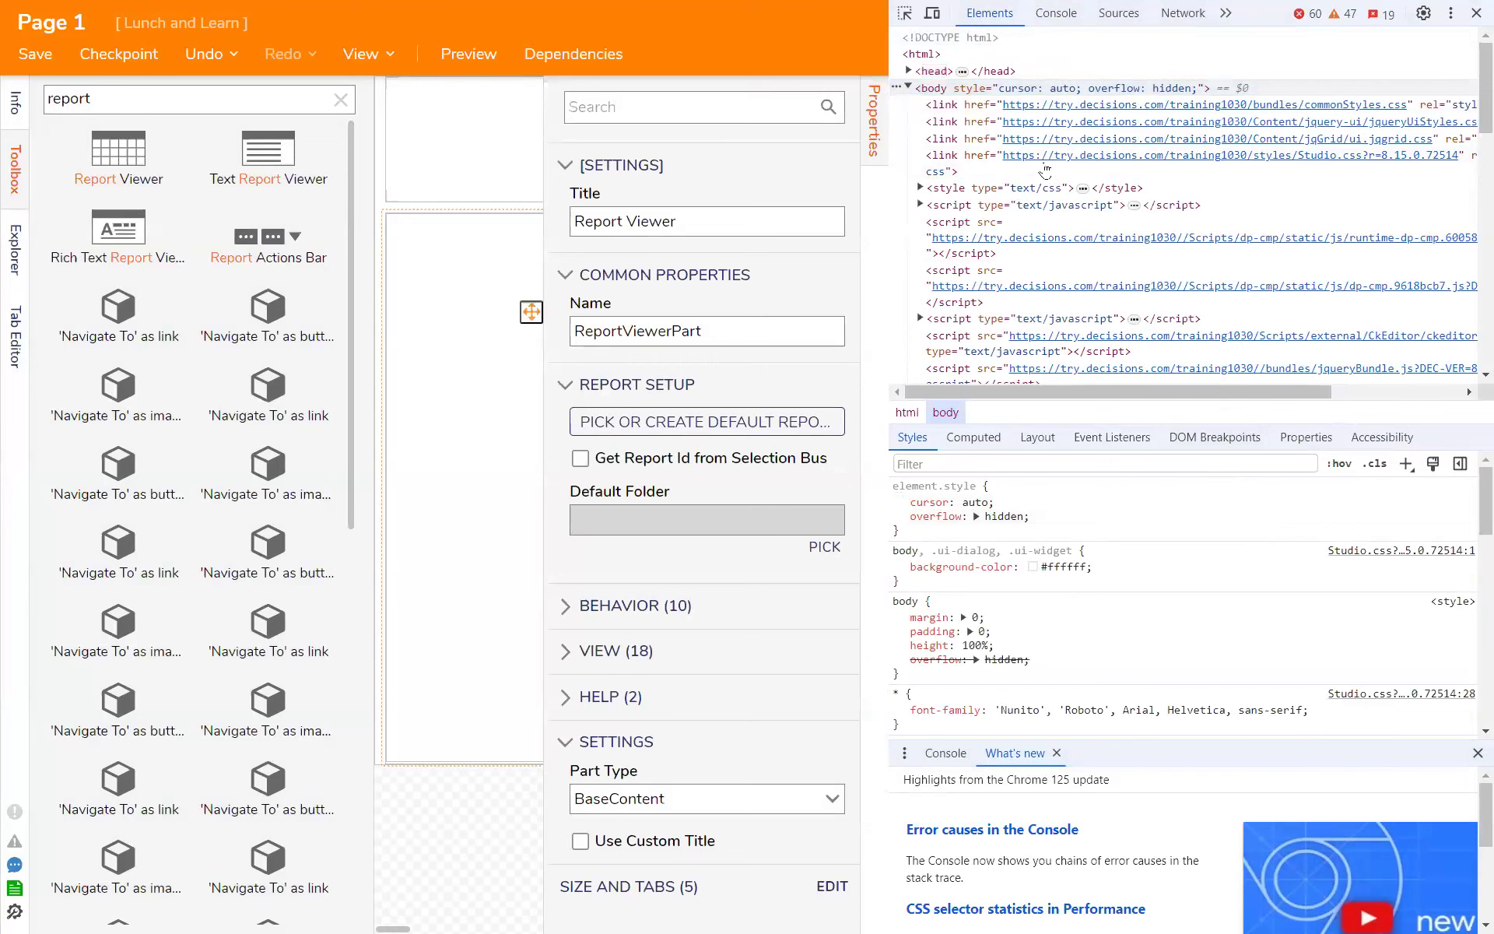
scroll(1214, 265, down, 8)
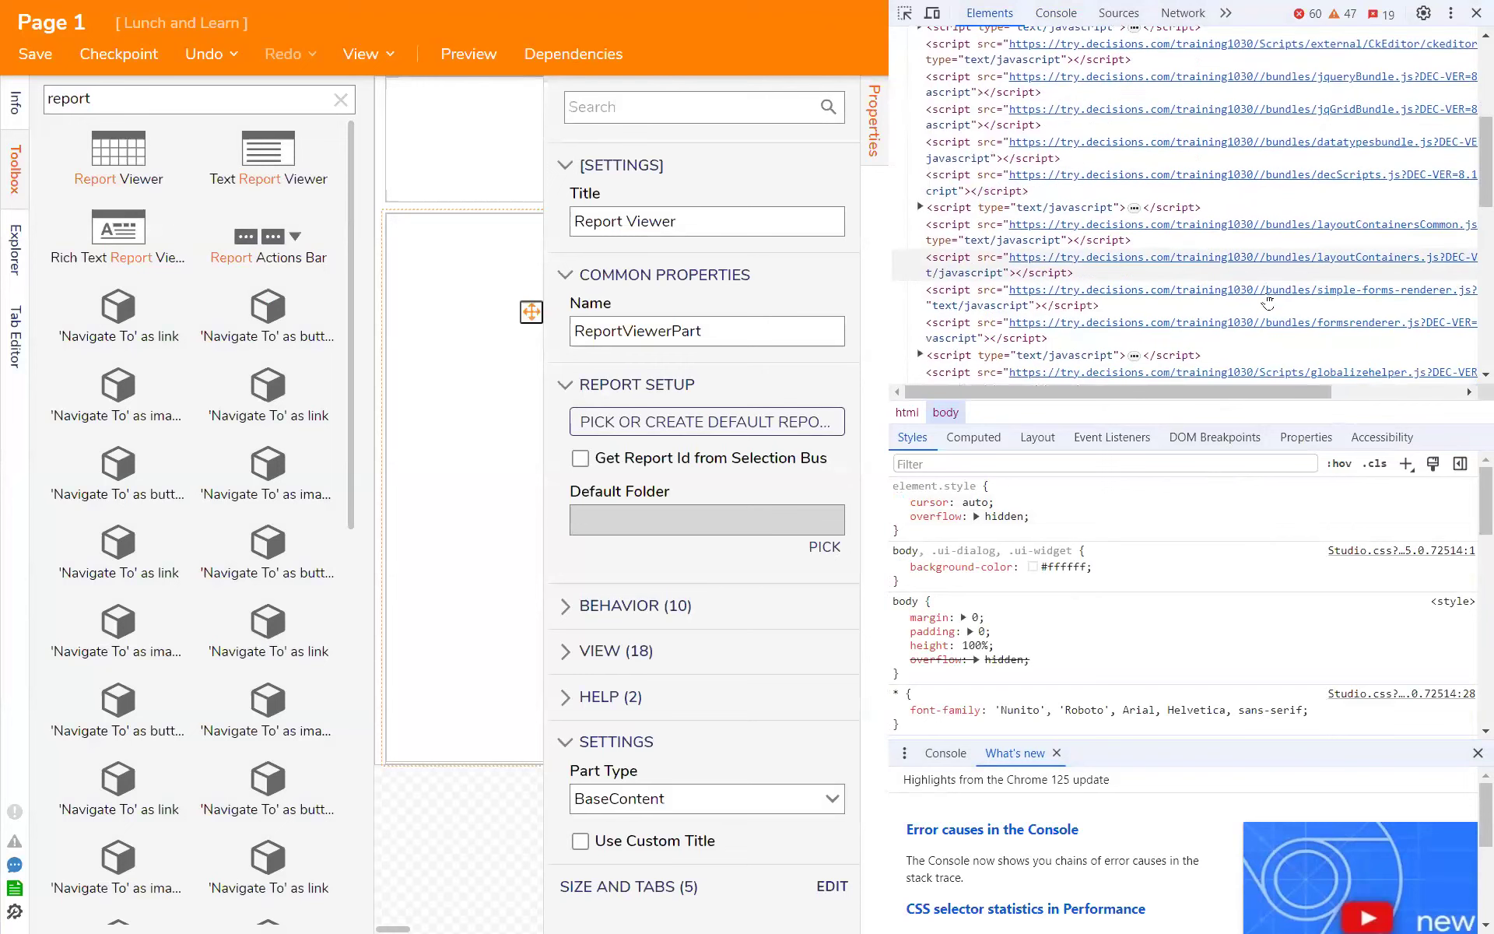
scroll(1279, 312, down, 5)
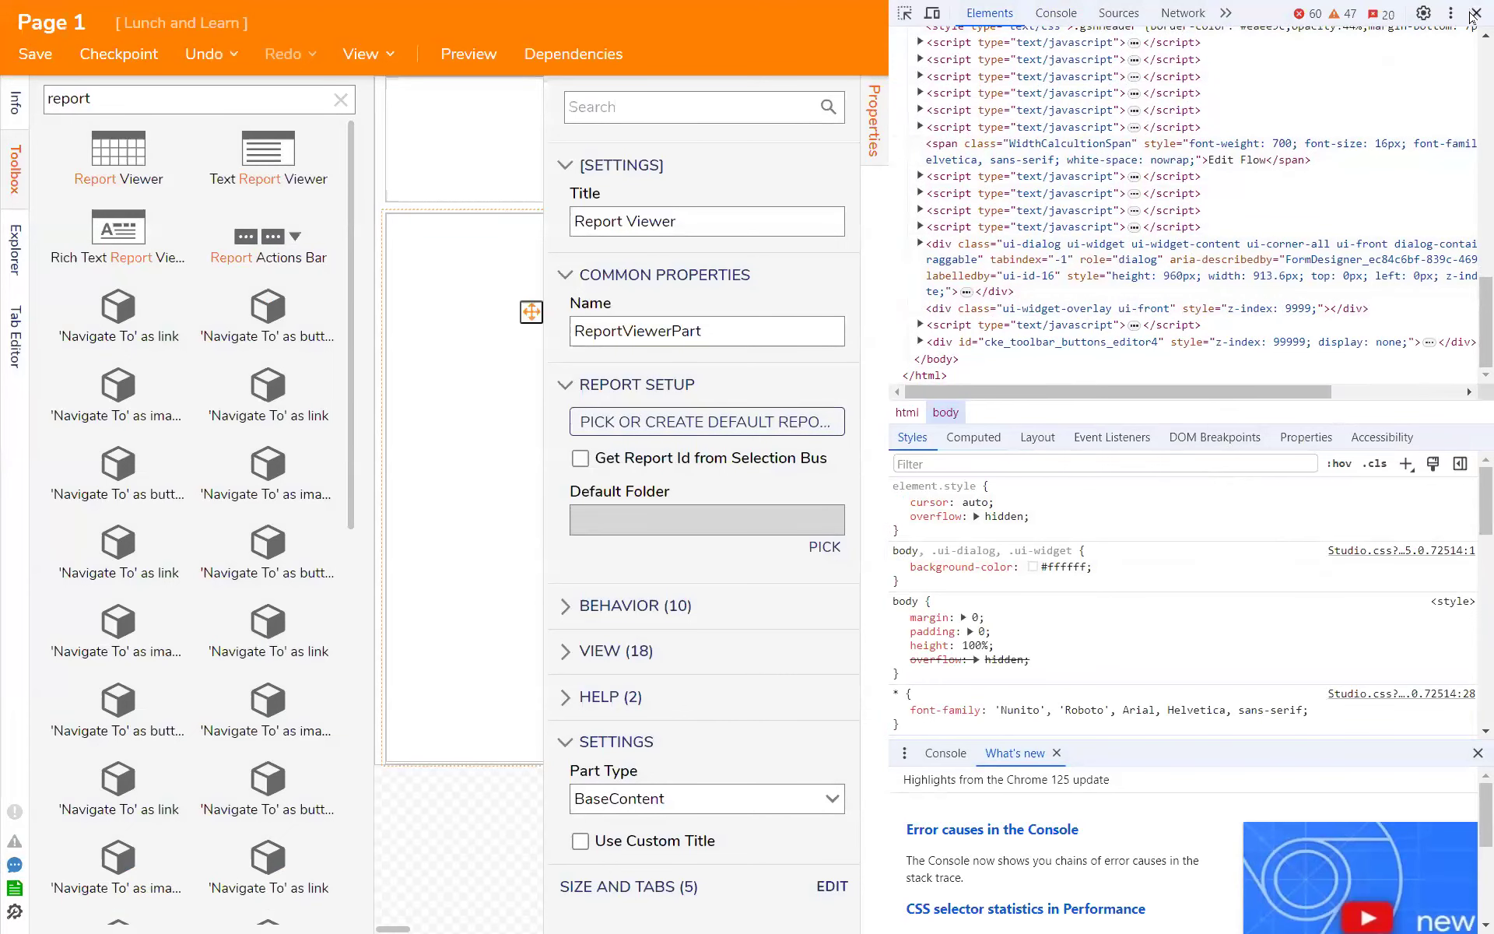
click(1476, 12)
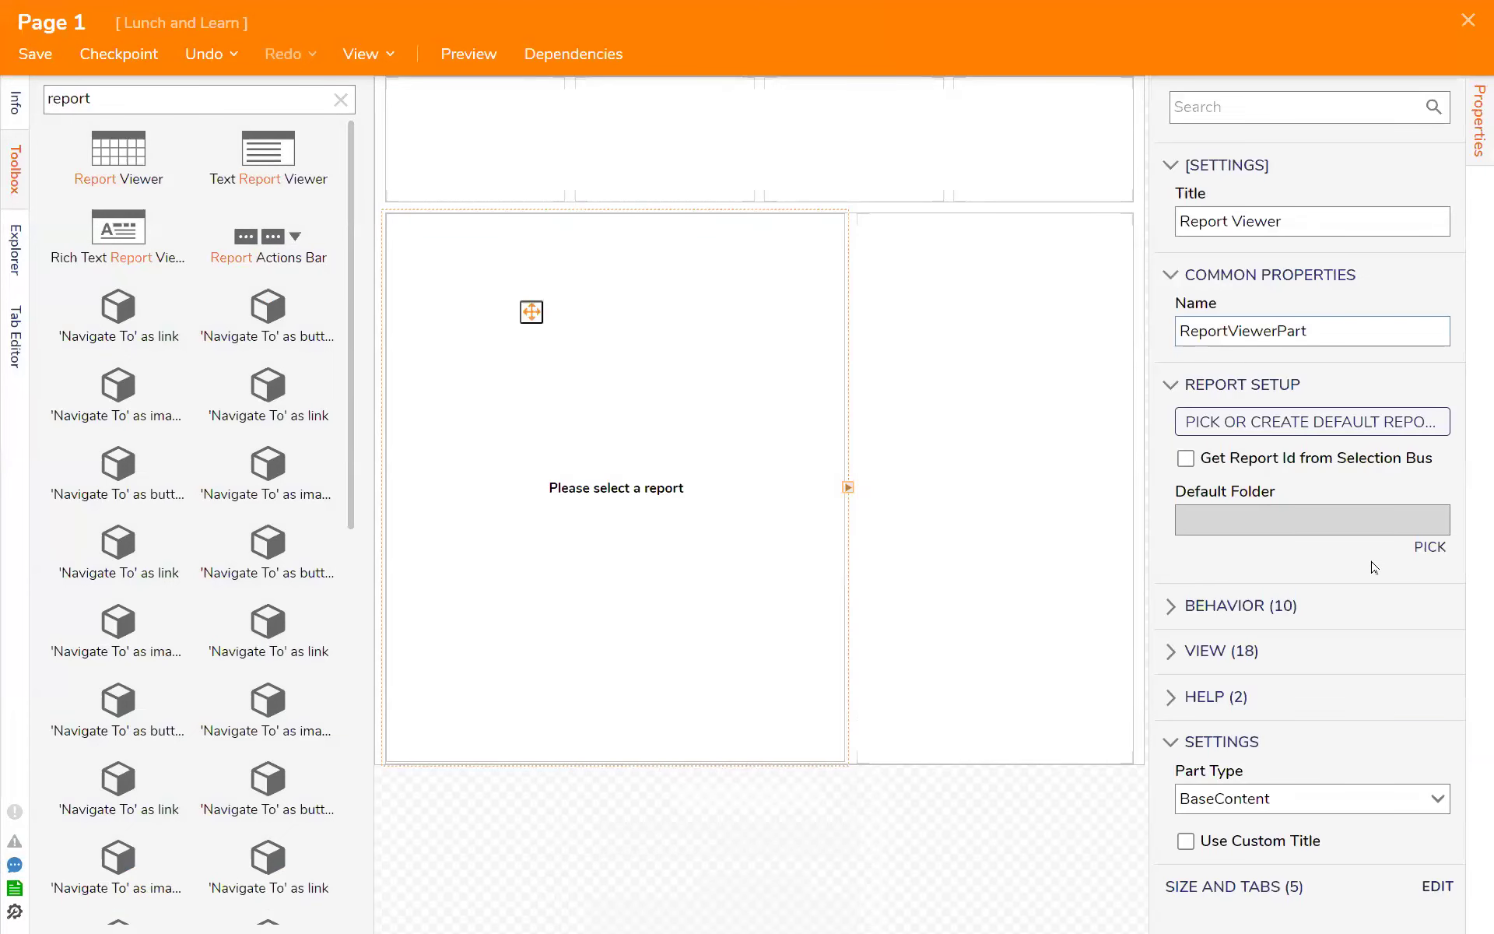
- Look over the Report Viewer's view modes, header options and CSS class settings, and reselect the viewer
click(1242, 658)
scroll(1389, 704, down, 1)
scroll(1390, 704, down, 5)
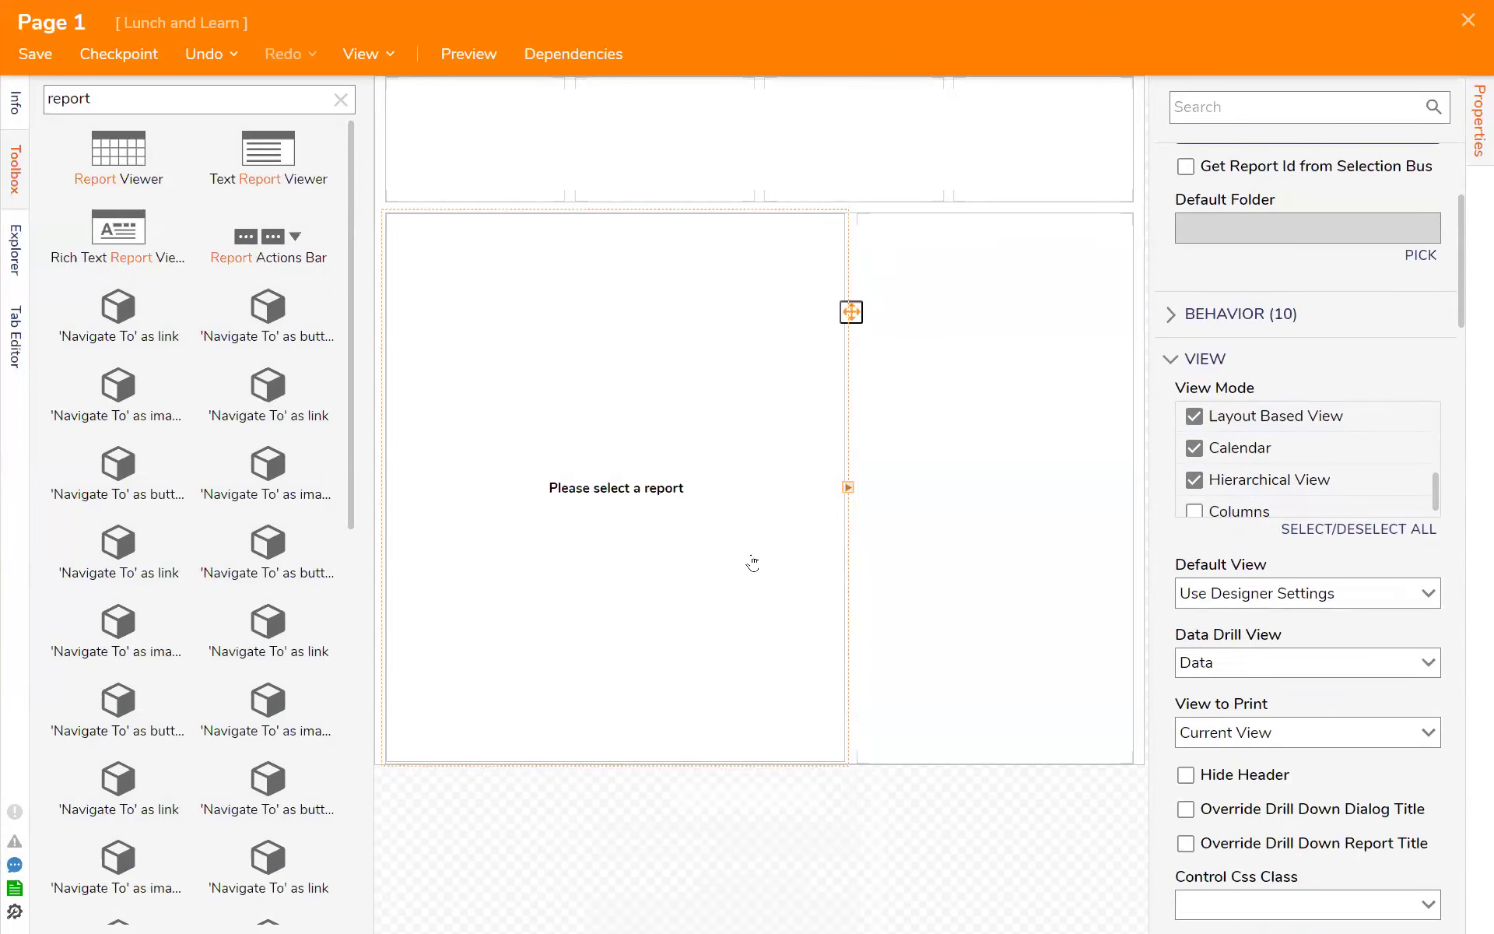
scroll(1438, 693, down, 3)
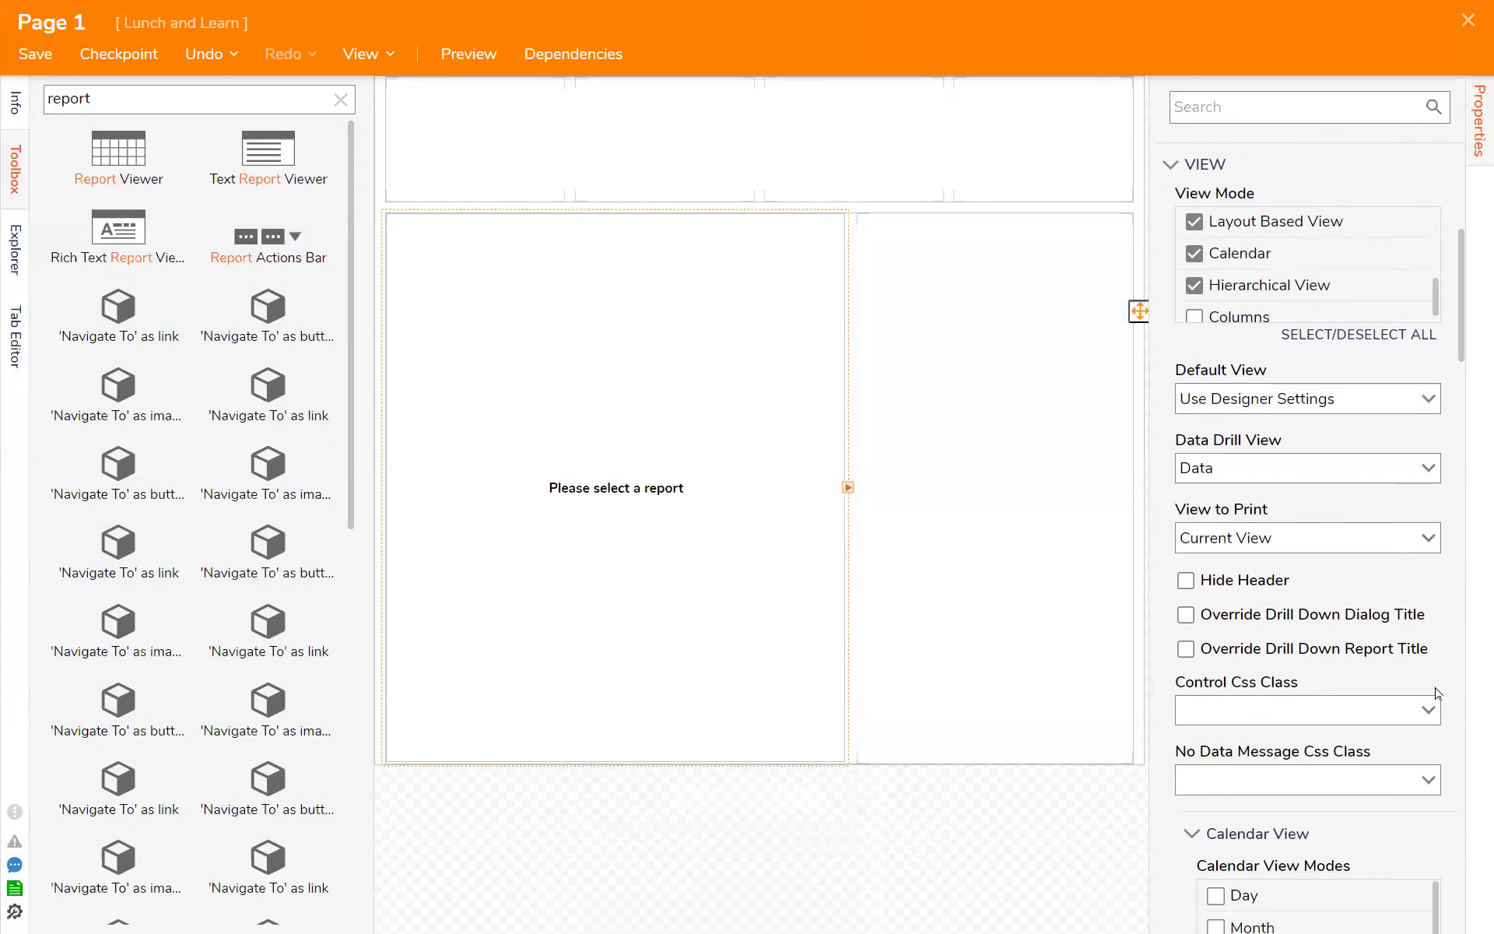
click(756, 661)
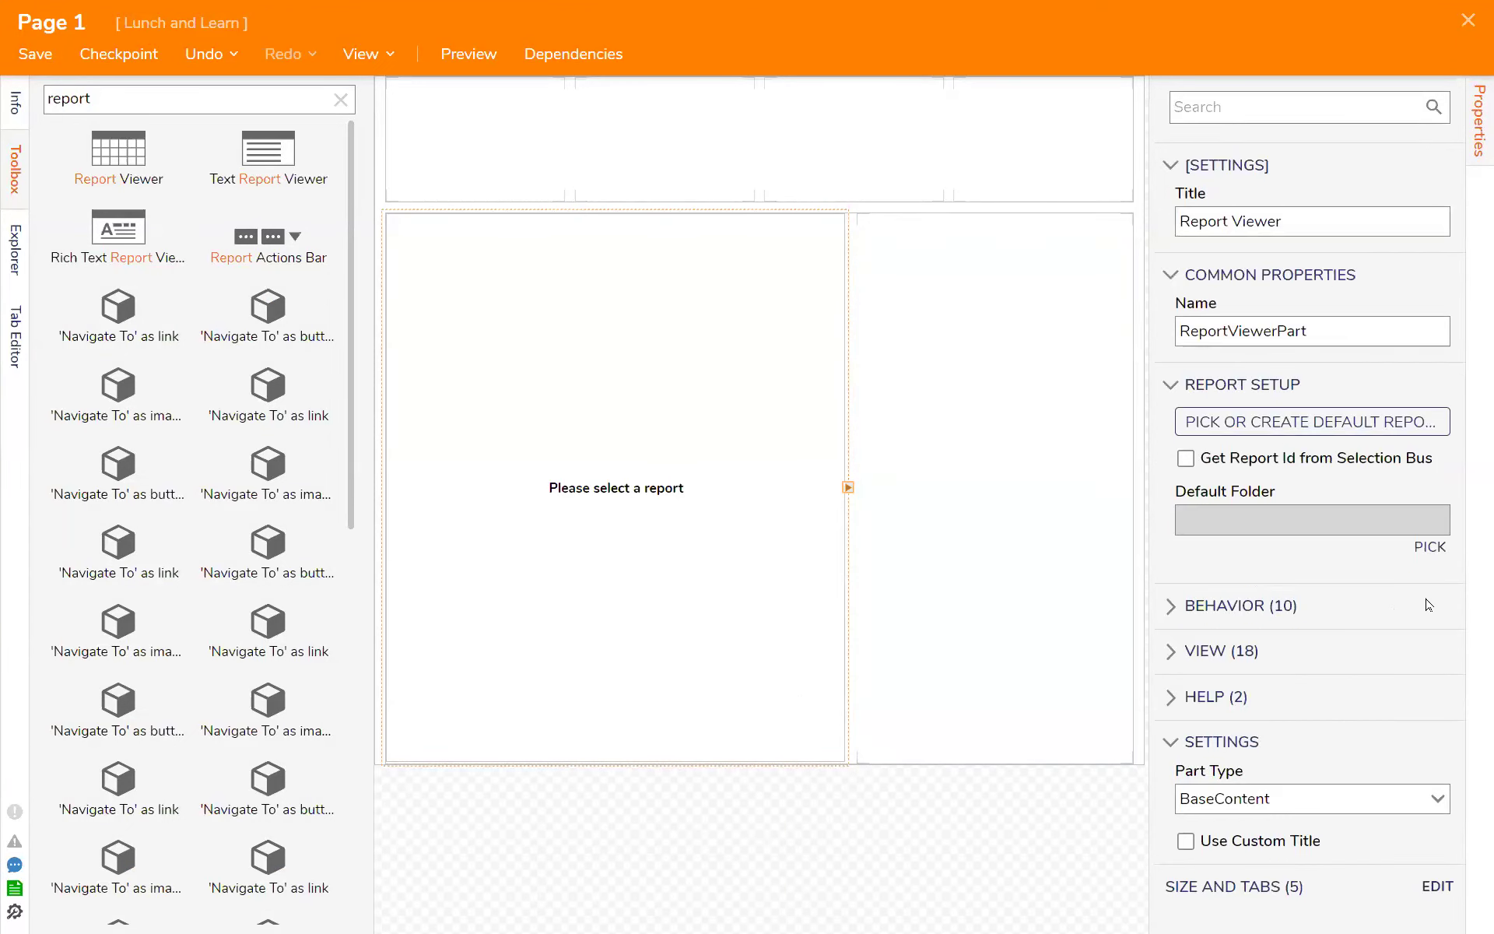
- Check the Report Viewer's Control Css Class and No Data Message Css Class choices, and review its Calendar View settings
click(1215, 651)
scroll(1343, 740, down, 6)
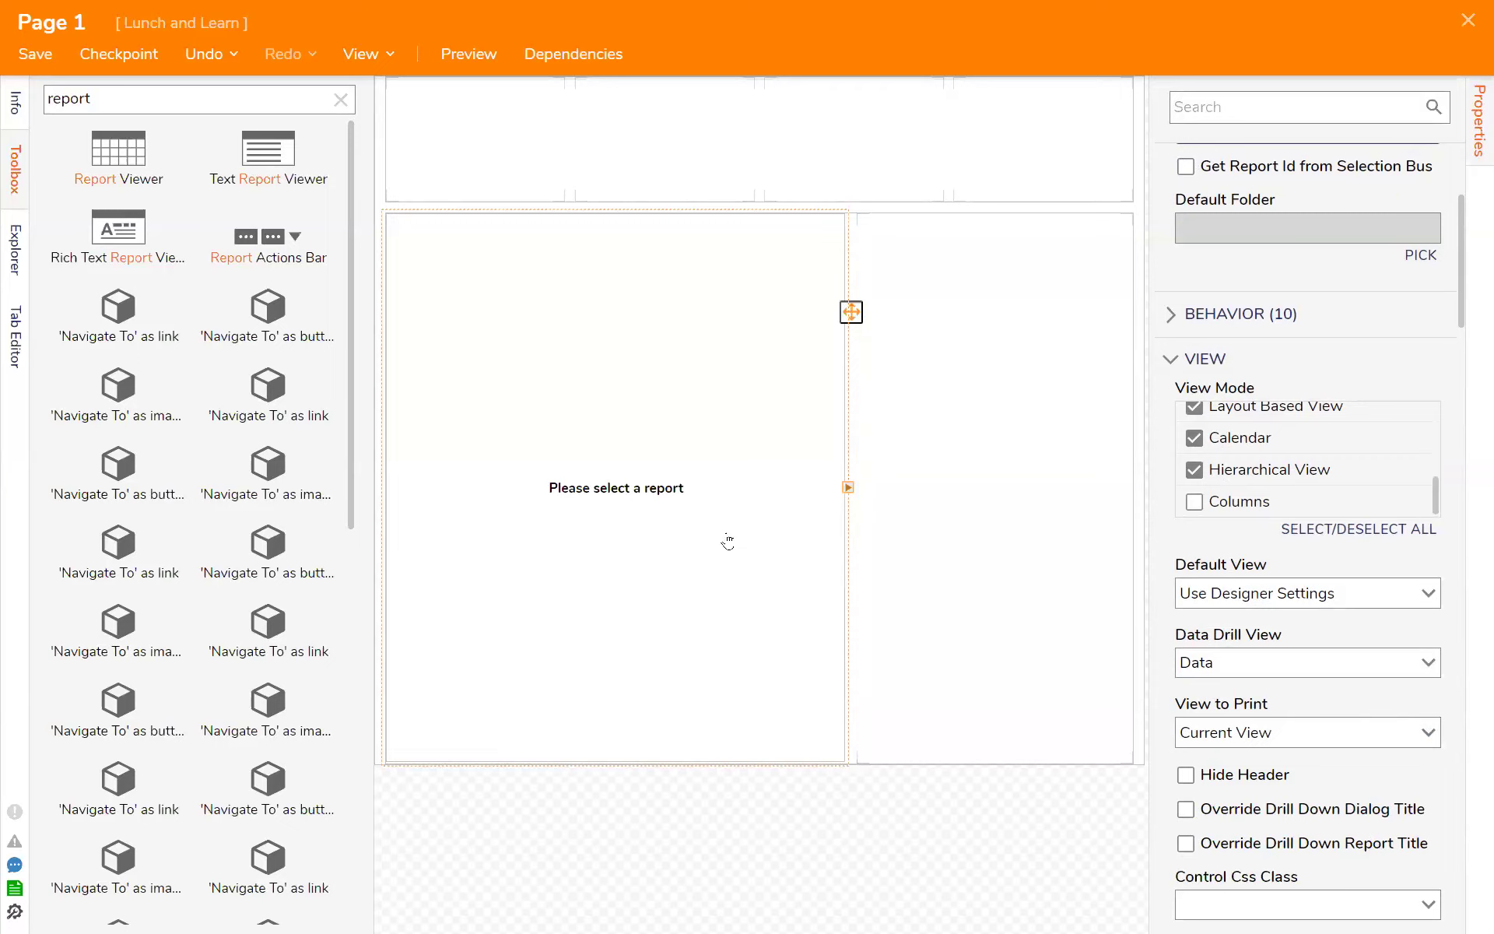
scroll(1318, 561, down, 5)
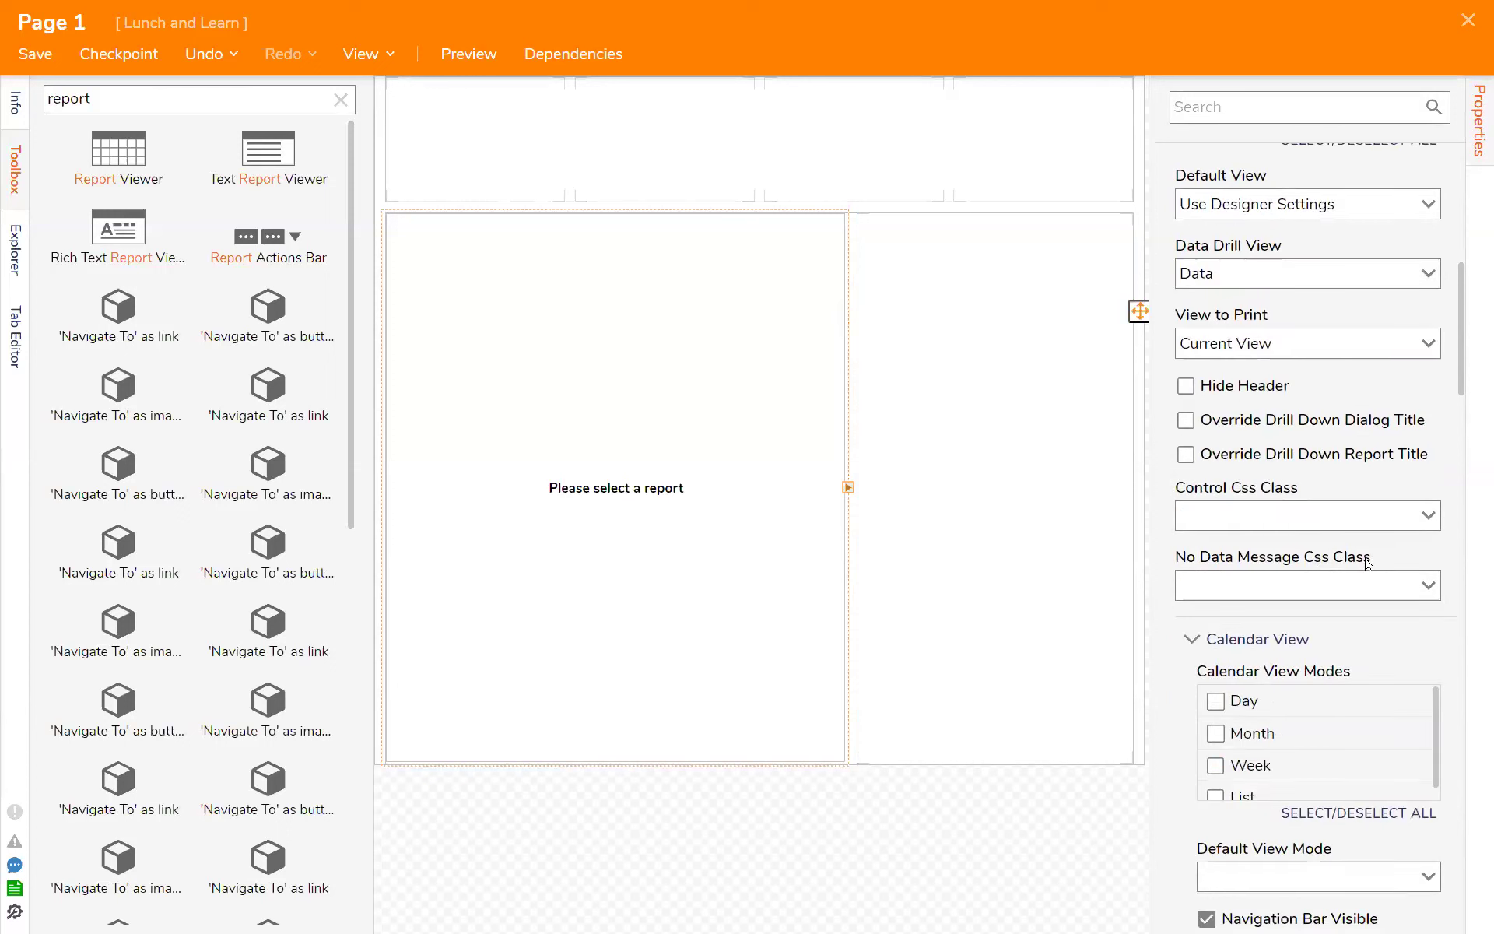
click(1421, 524)
click(1421, 527)
click(1424, 592)
click(1425, 592)
scroll(1393, 669, down, 3)
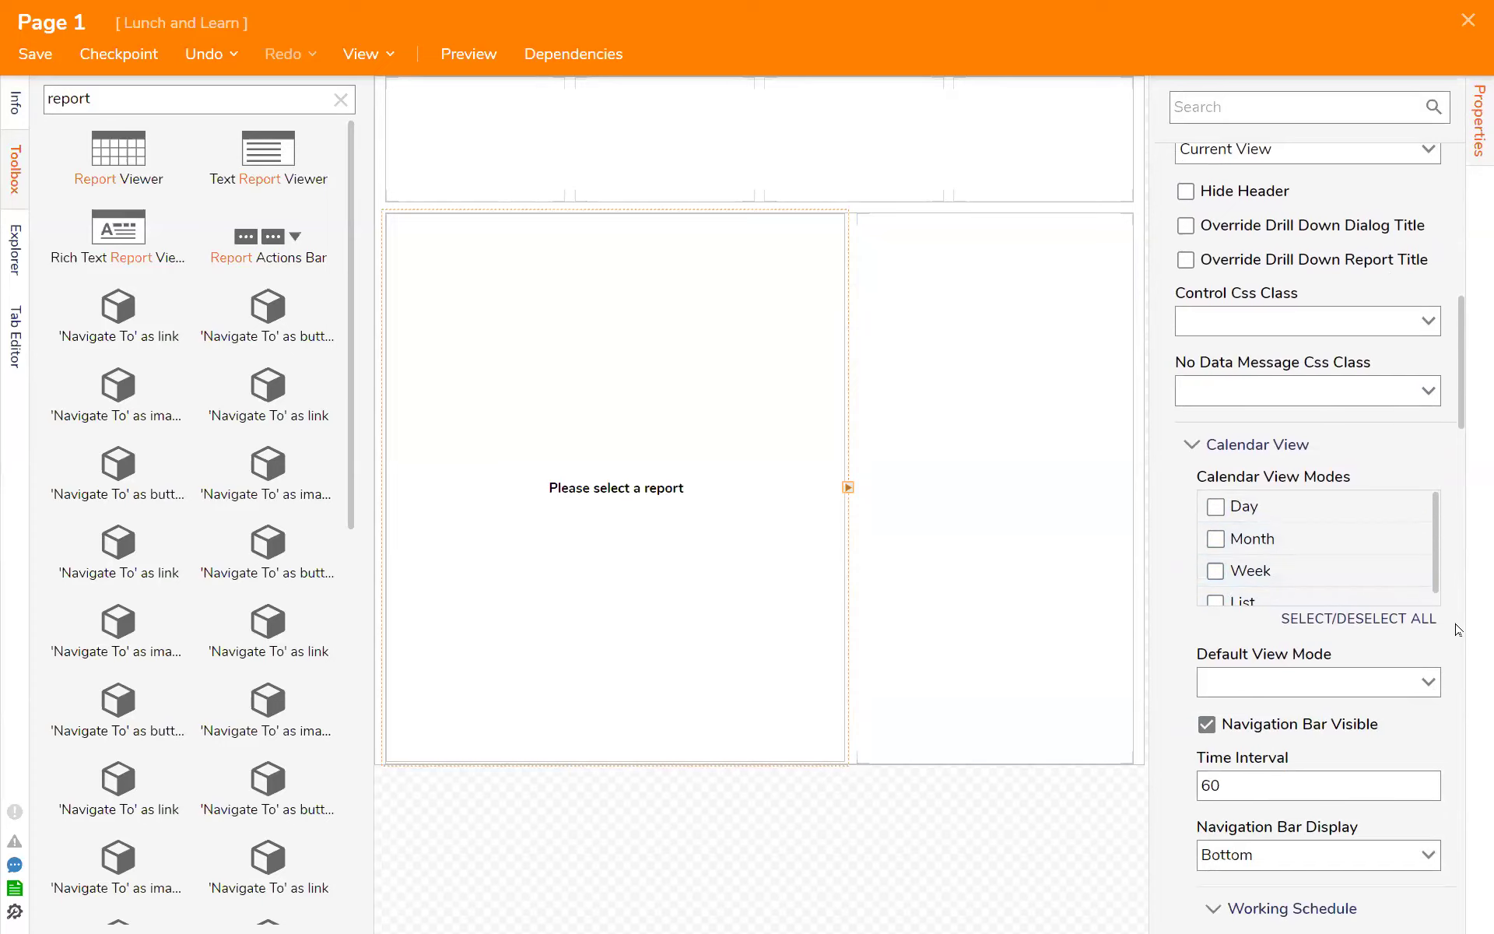
- Look over the Report Viewer's Calendar View settings and reselect the viewer on the page
scroll(1455, 636, down, 6)
scroll(1455, 654, up, 7)
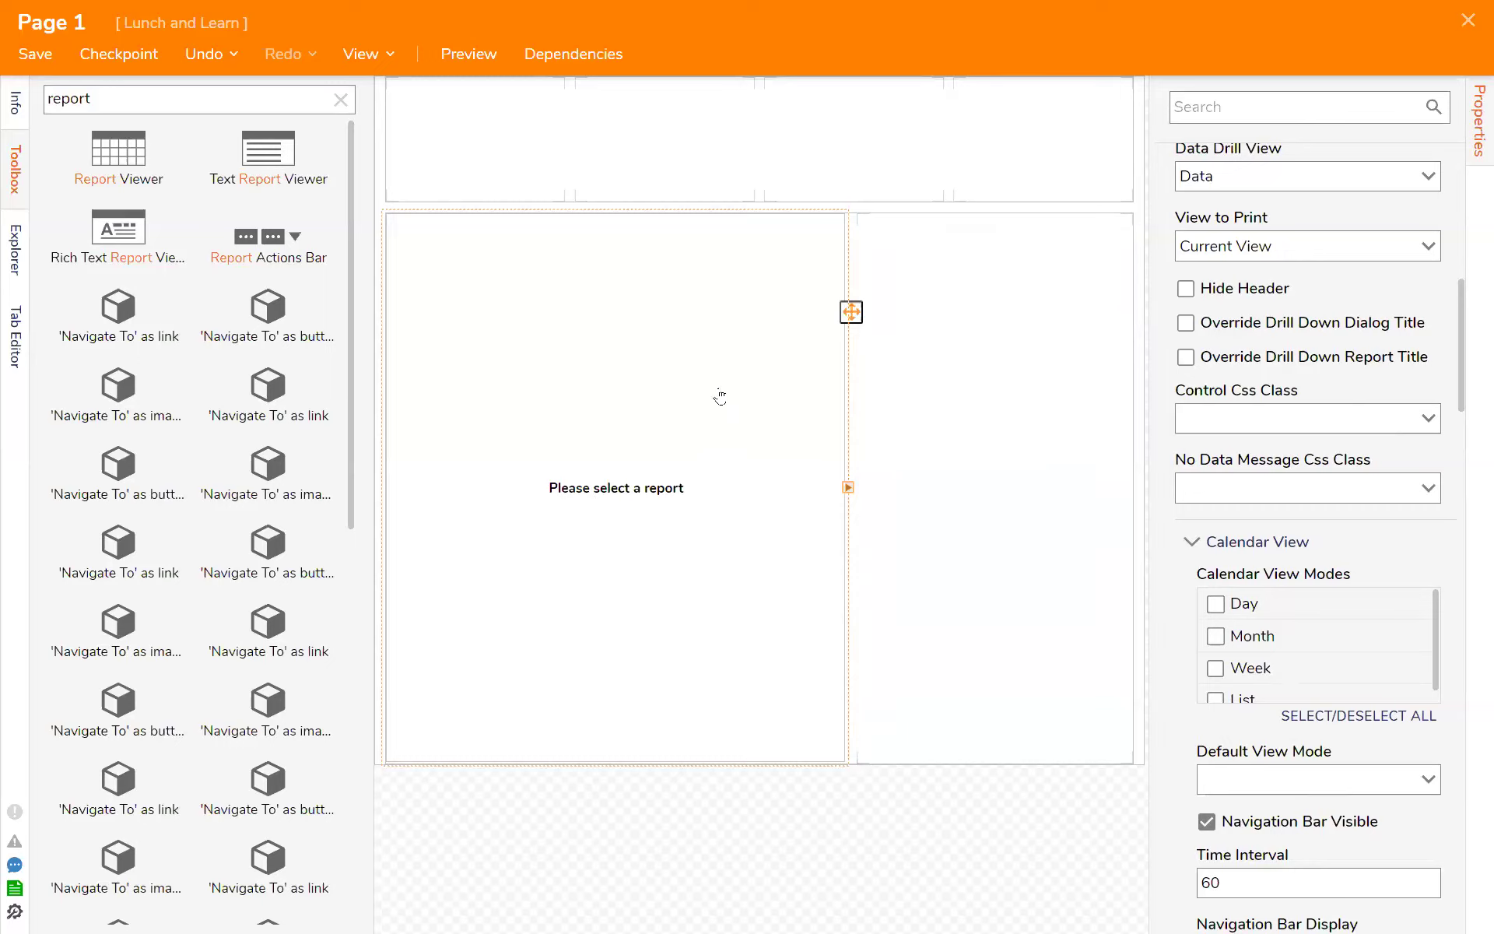
click(656, 415)
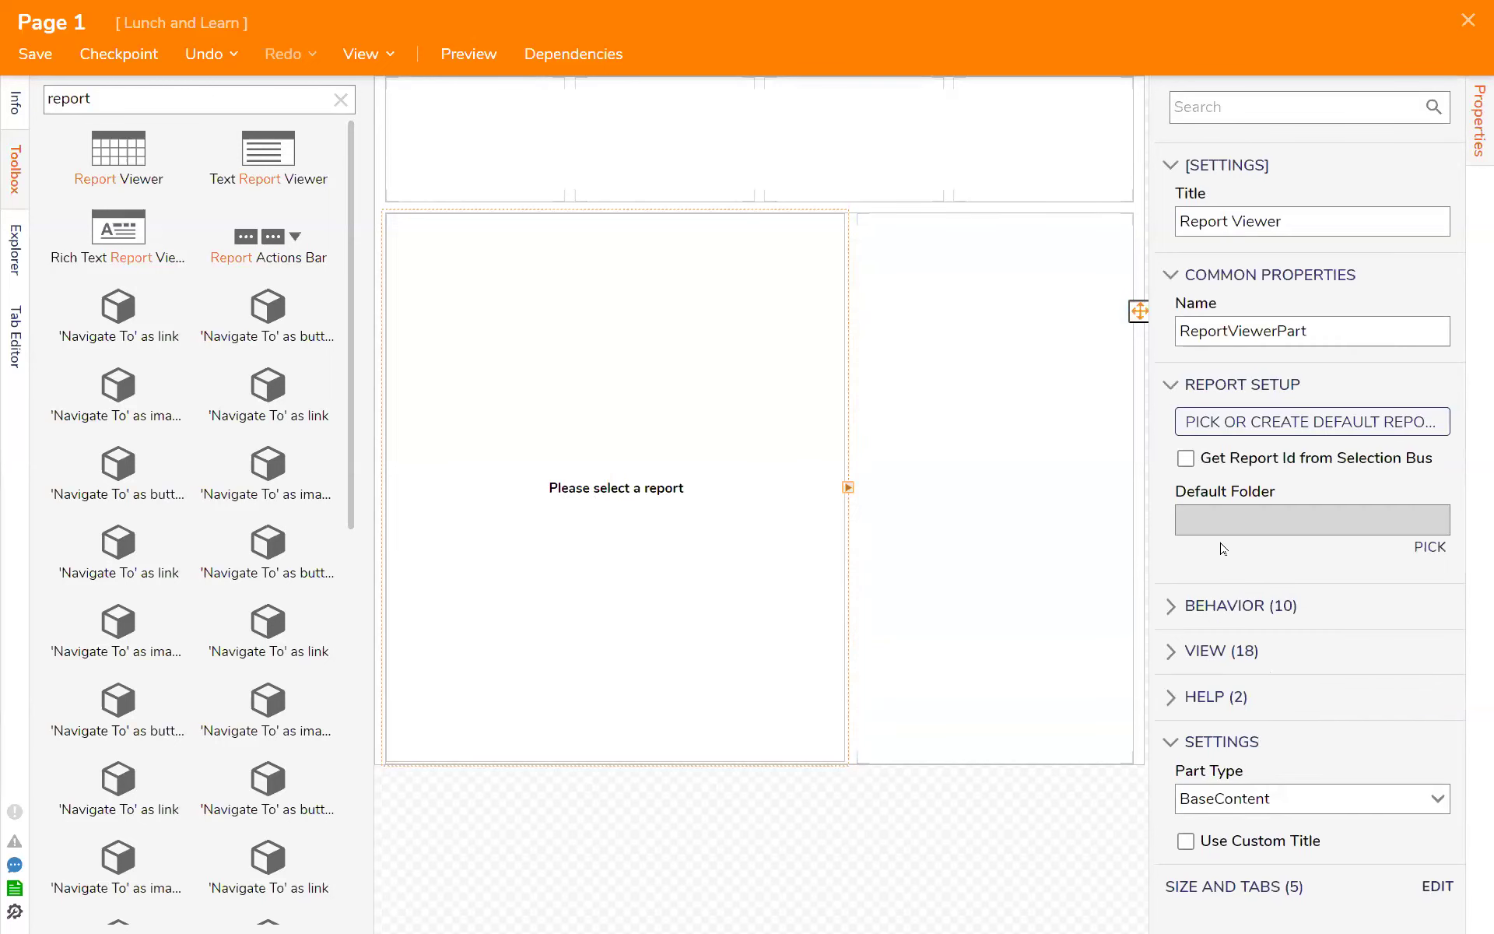
- Examine Page 1's HTML body elements in the browser's developer tools, down to the designer dialog container's classes
key(F12)
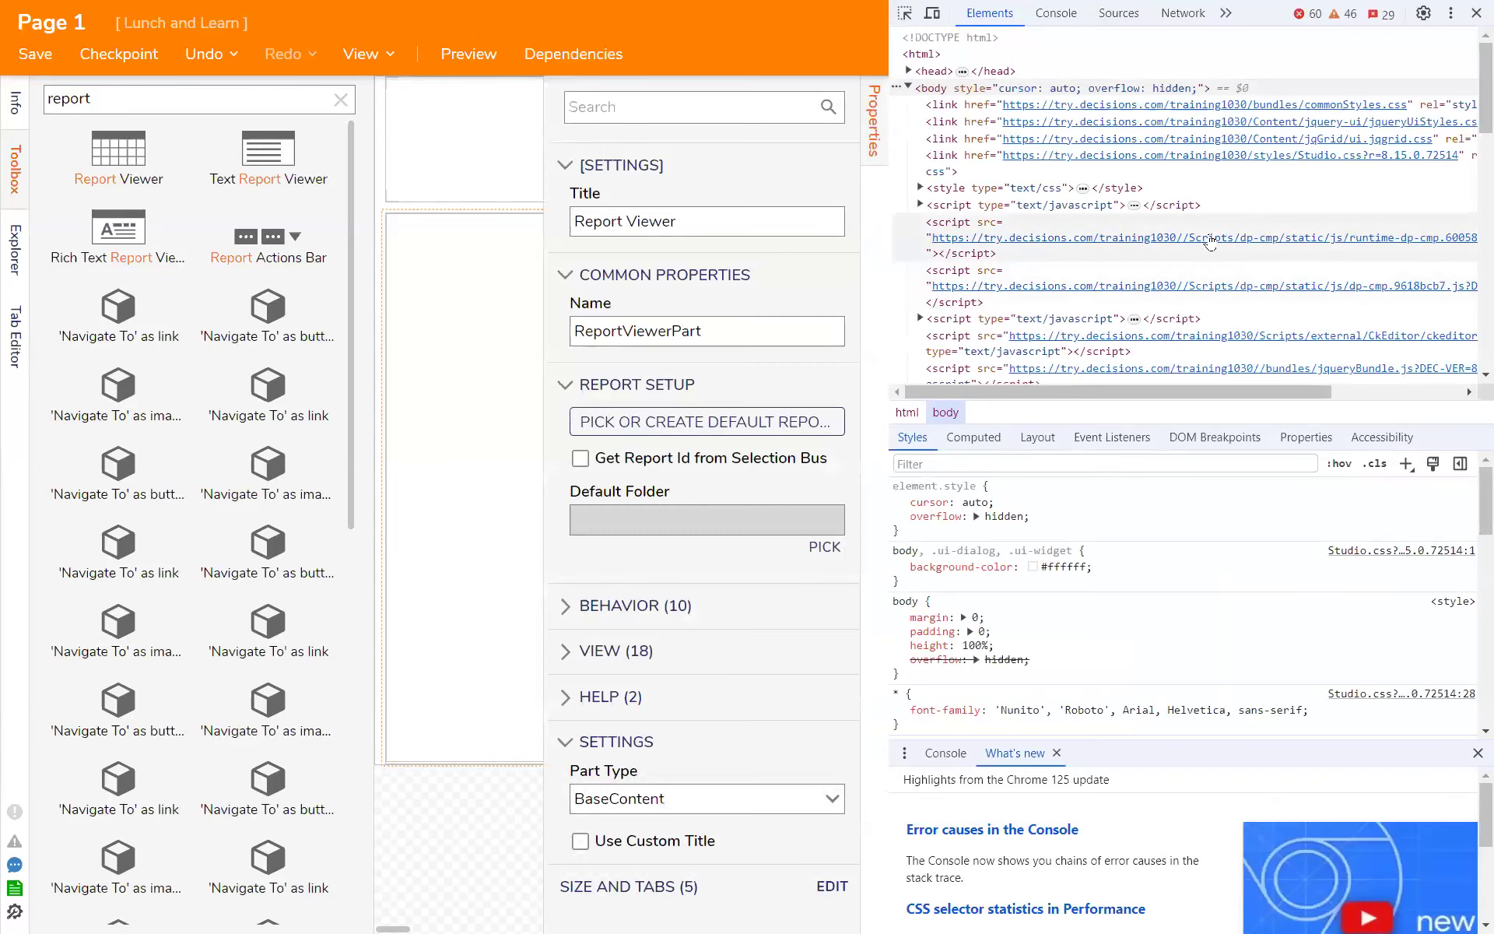
scroll(1210, 244, down, 3)
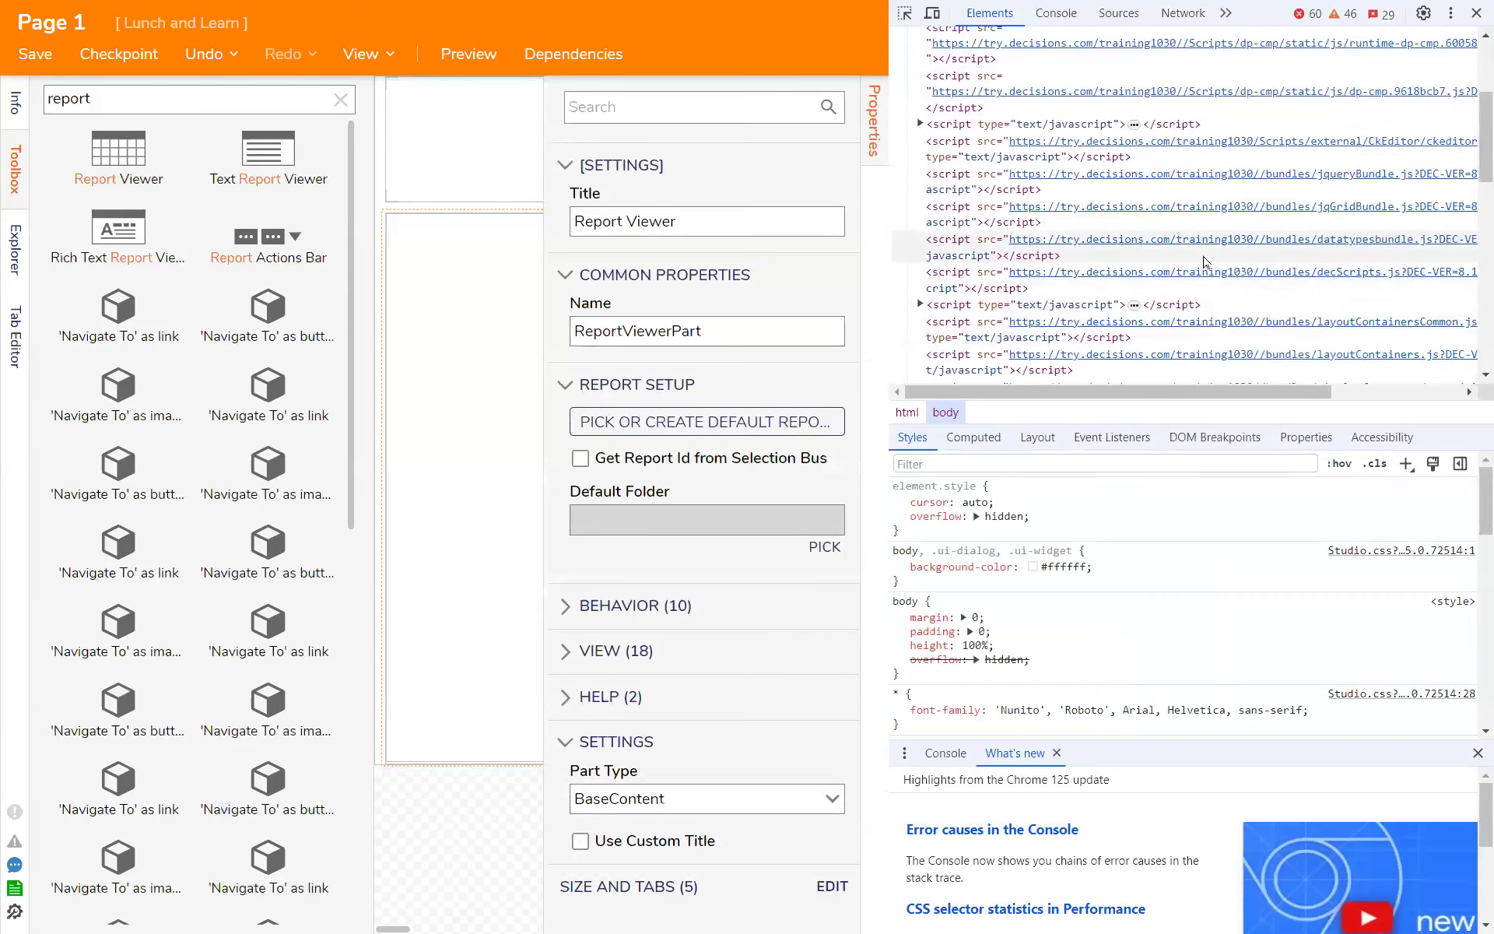
scroll(1204, 260, down, 10)
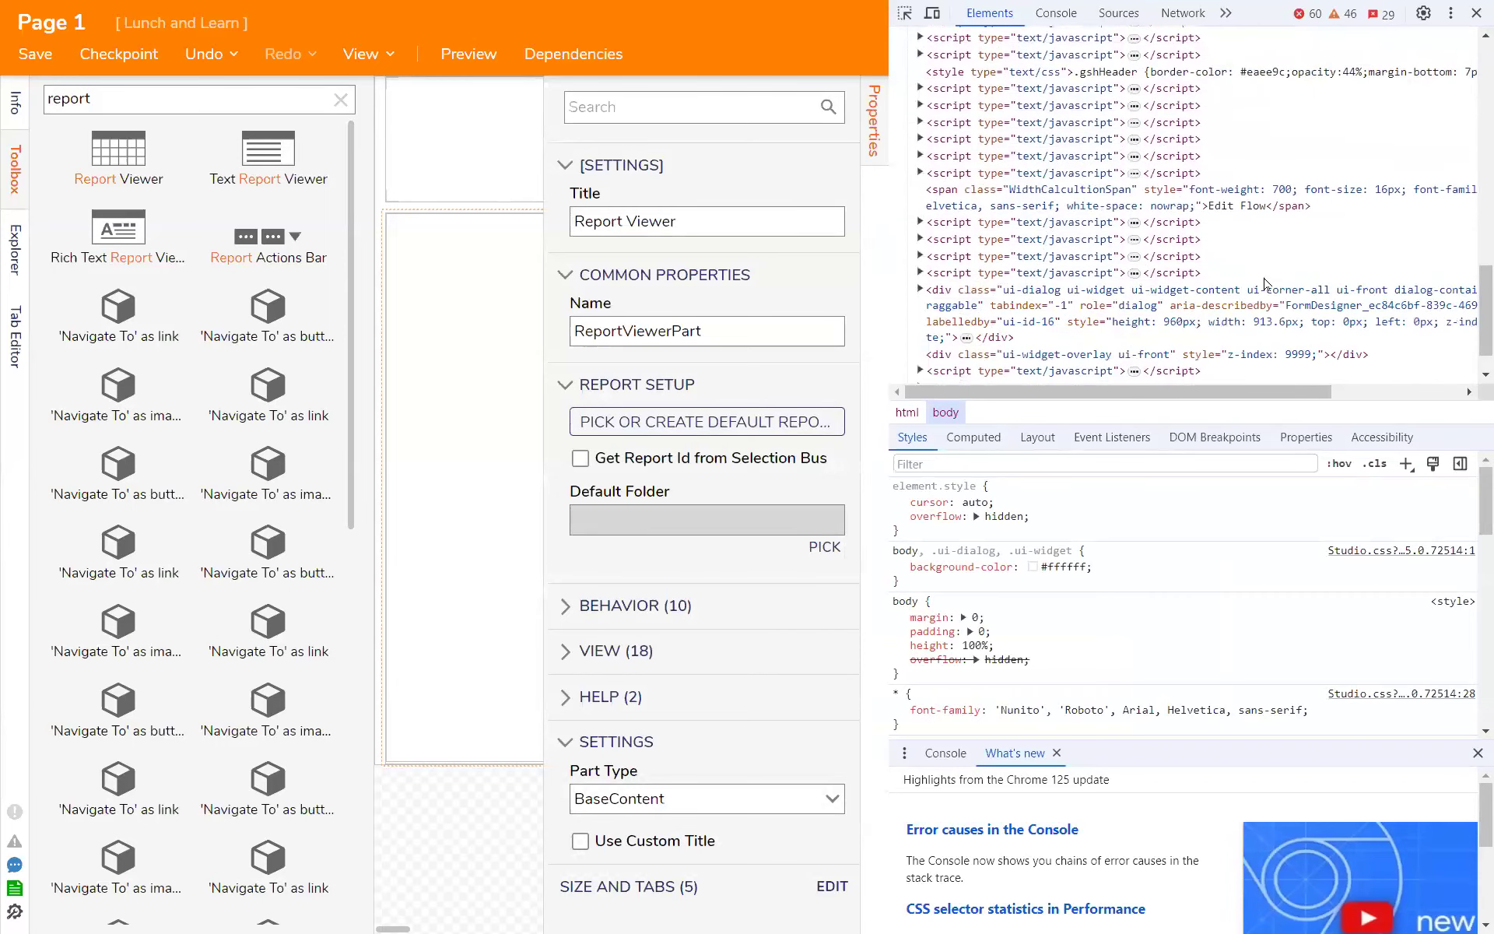
drag(1262, 393, 1394, 393)
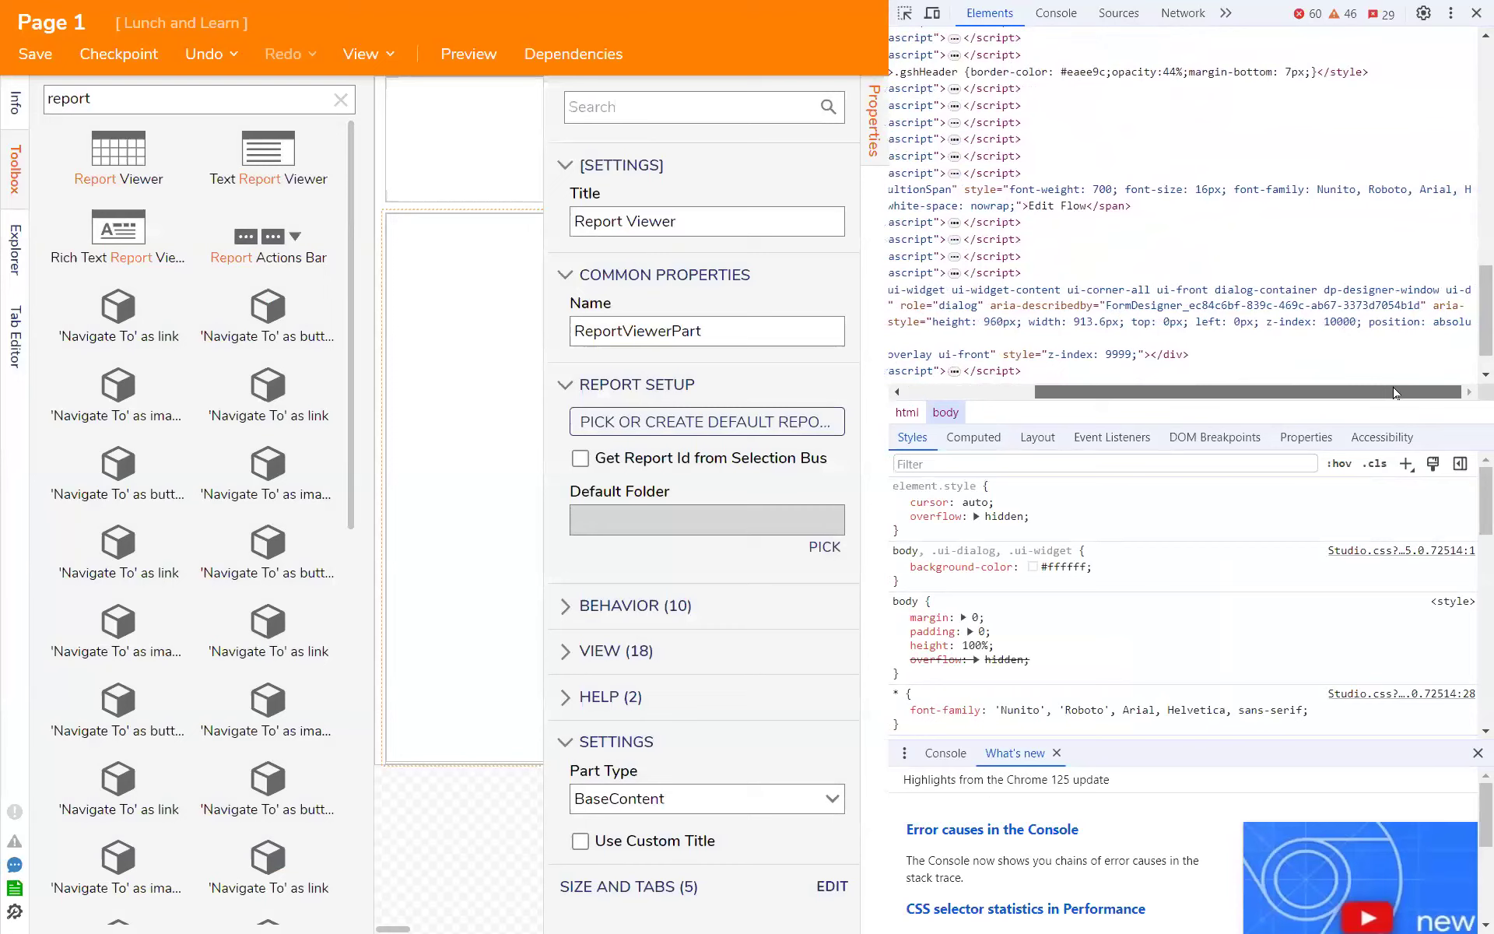
drag(1340, 393, 1374, 381)
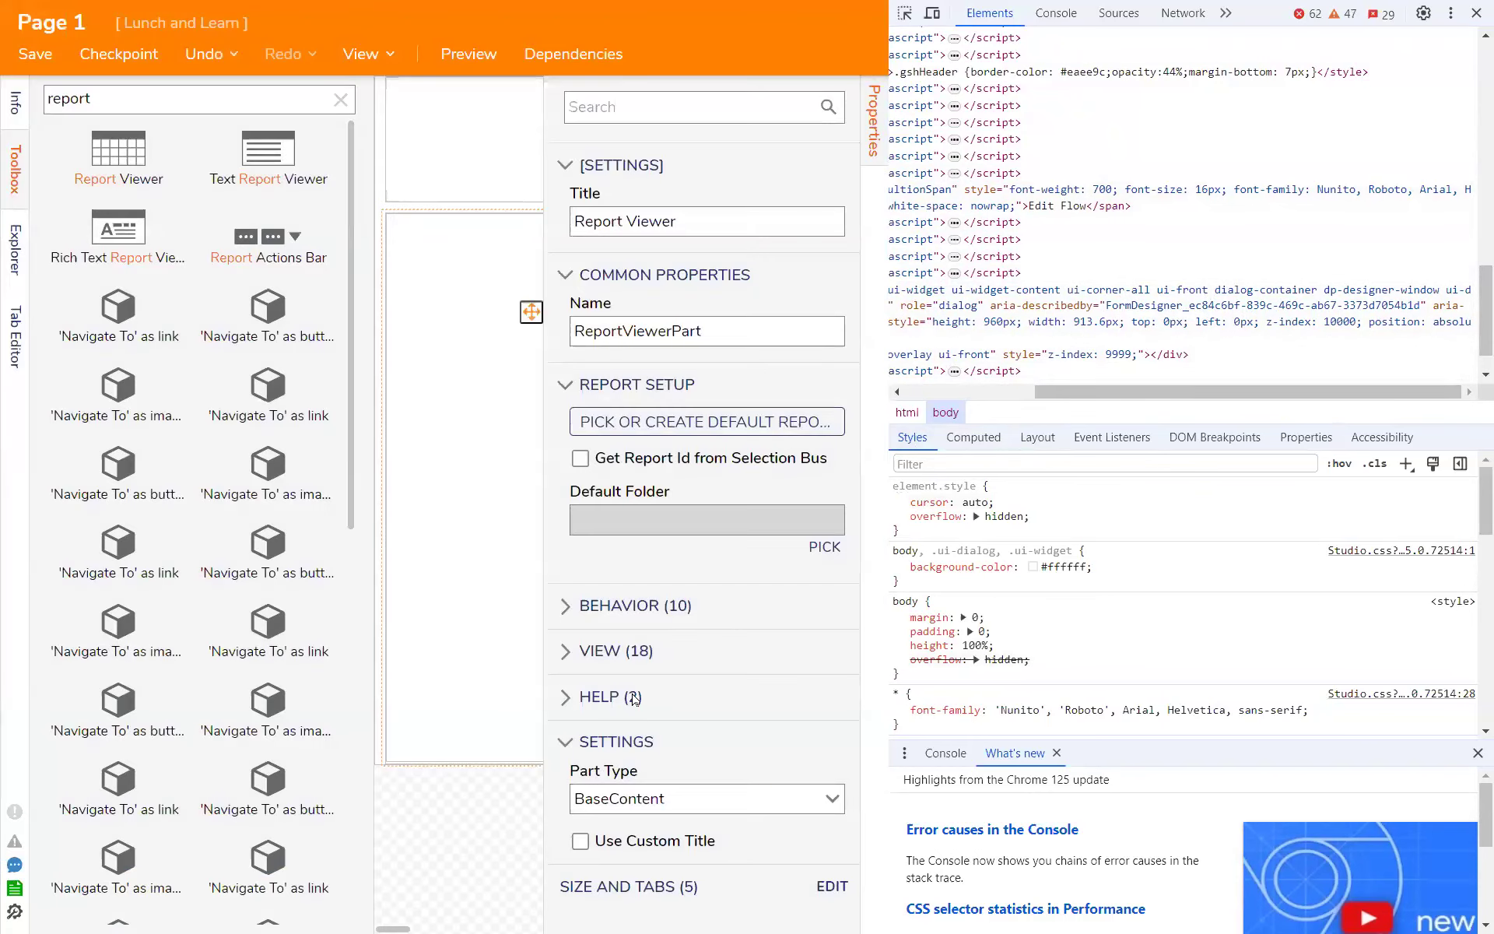
- Recheck the Report Viewer's View settings, select the upper four-column grid layout and close the developer tools
click(631, 659)
scroll(701, 662, down, 10)
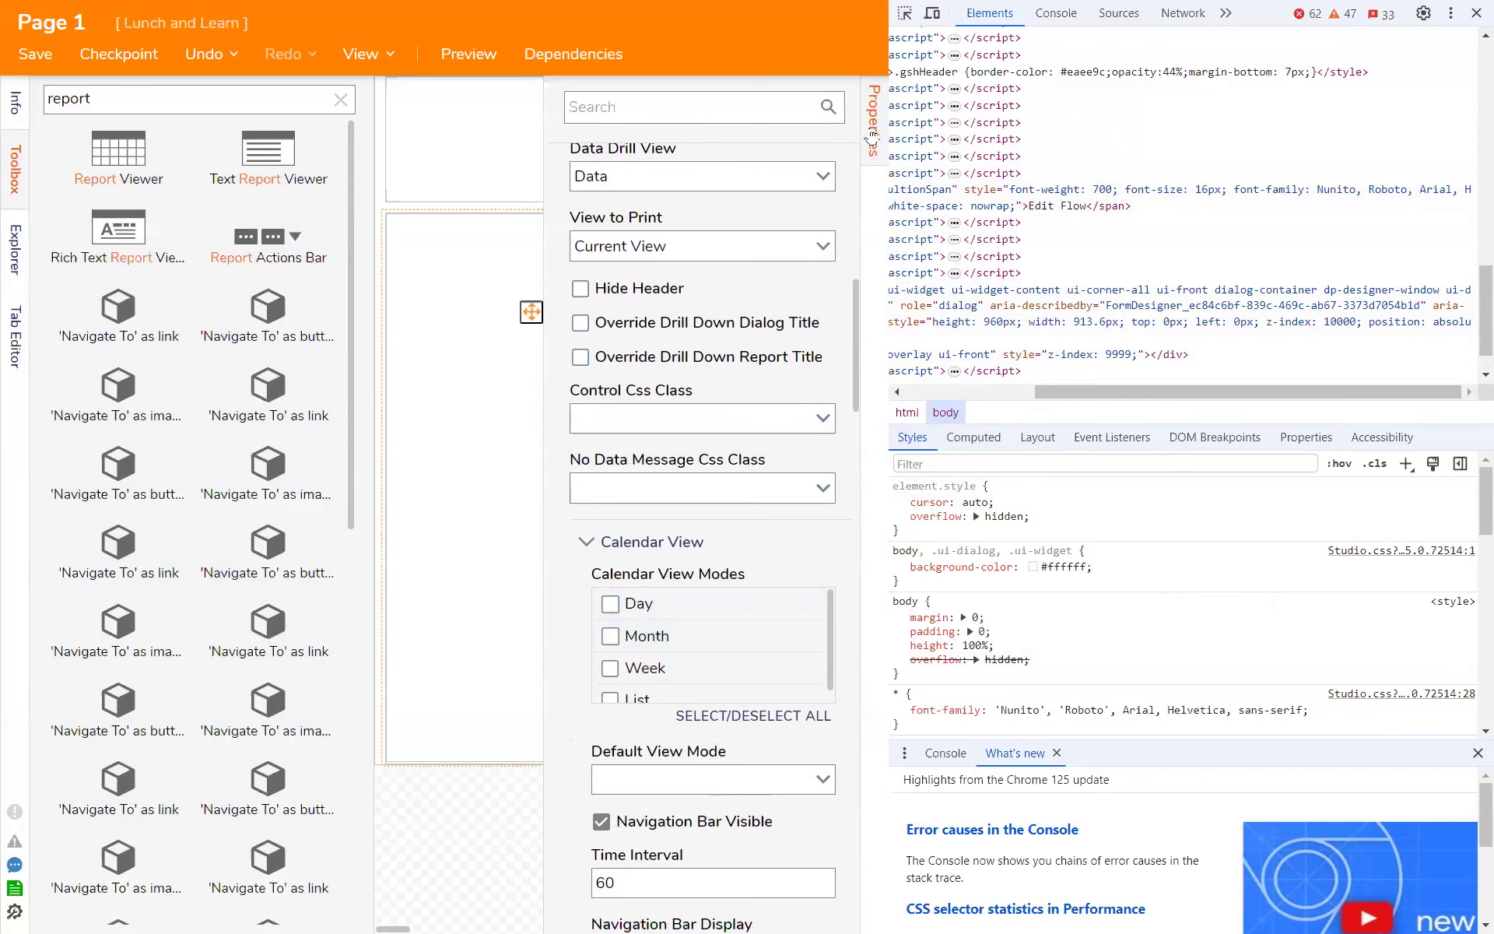
click(504, 155)
click(1474, 15)
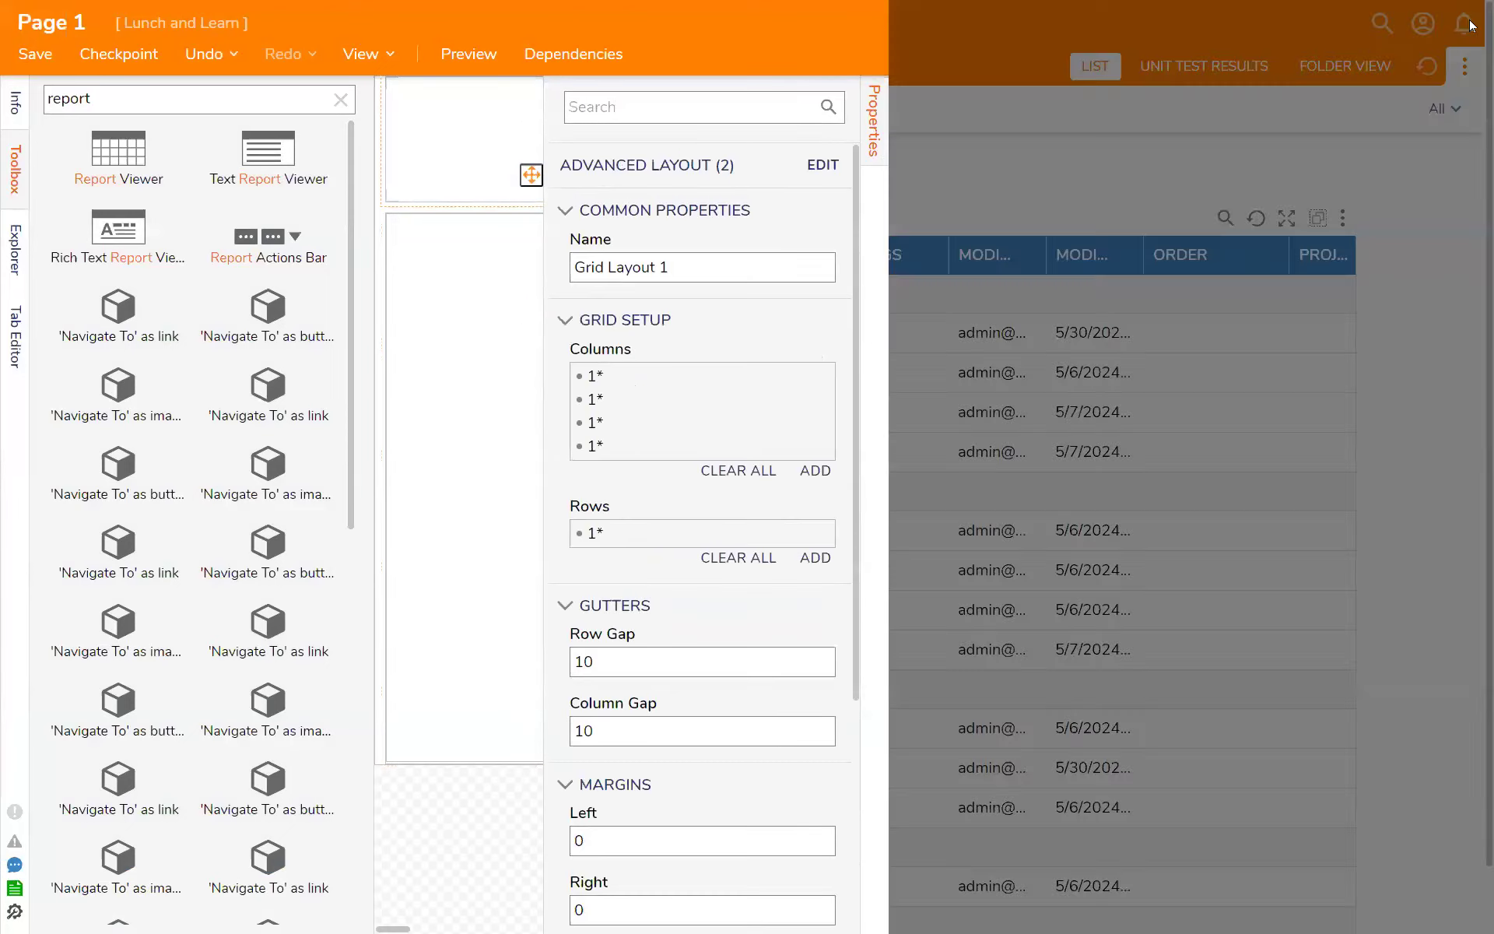
- Close Page 1 without saving and open Form 1 from the CSS VIDEO folder
click(1468, 19)
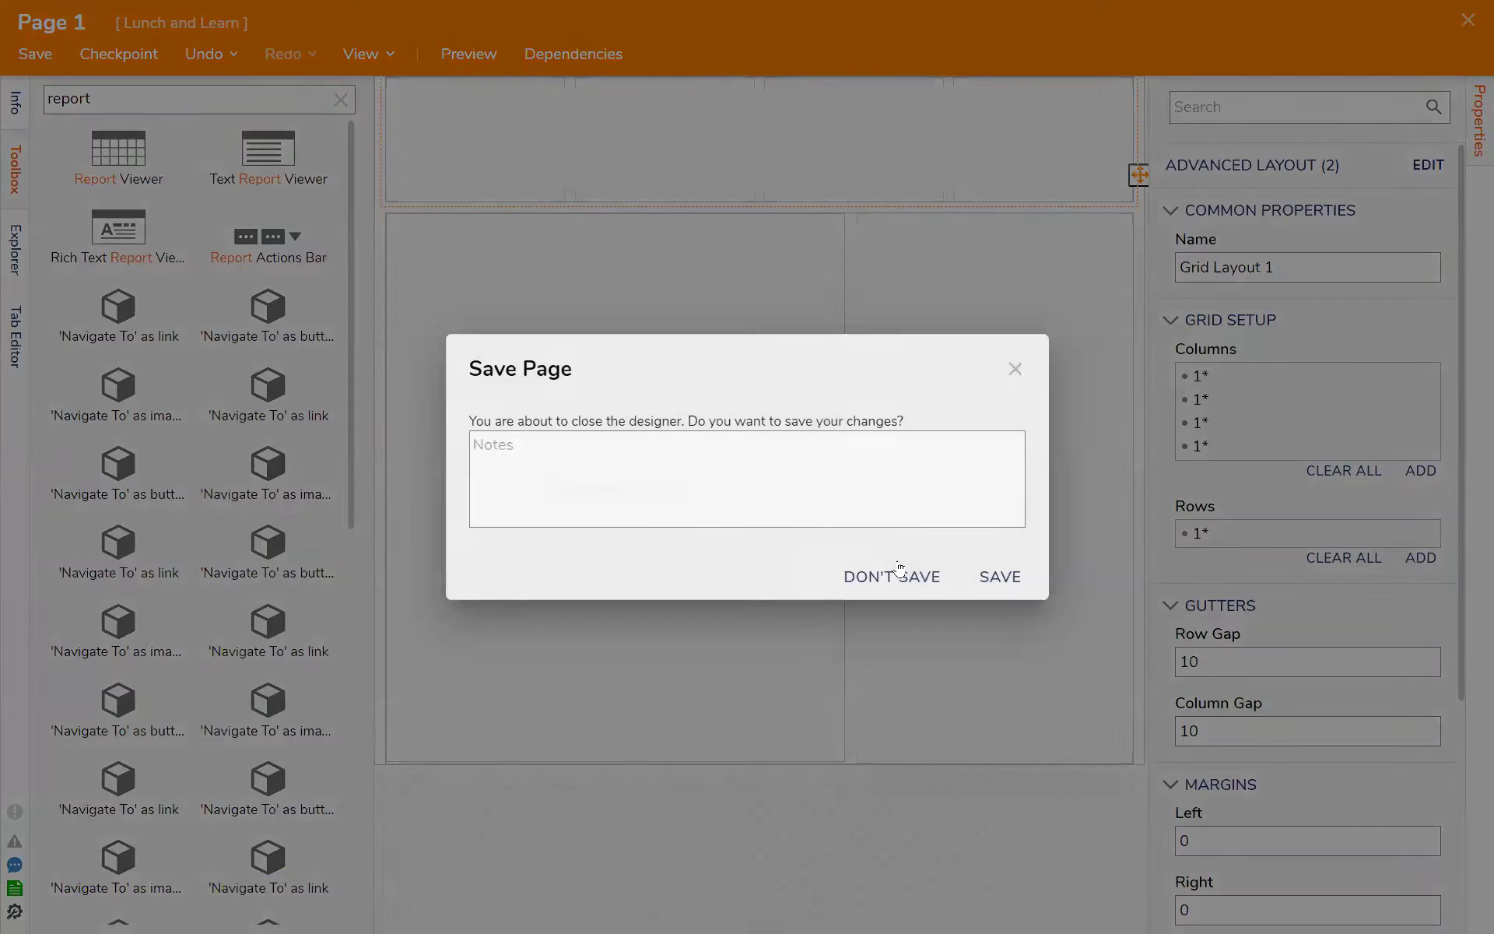
click(890, 574)
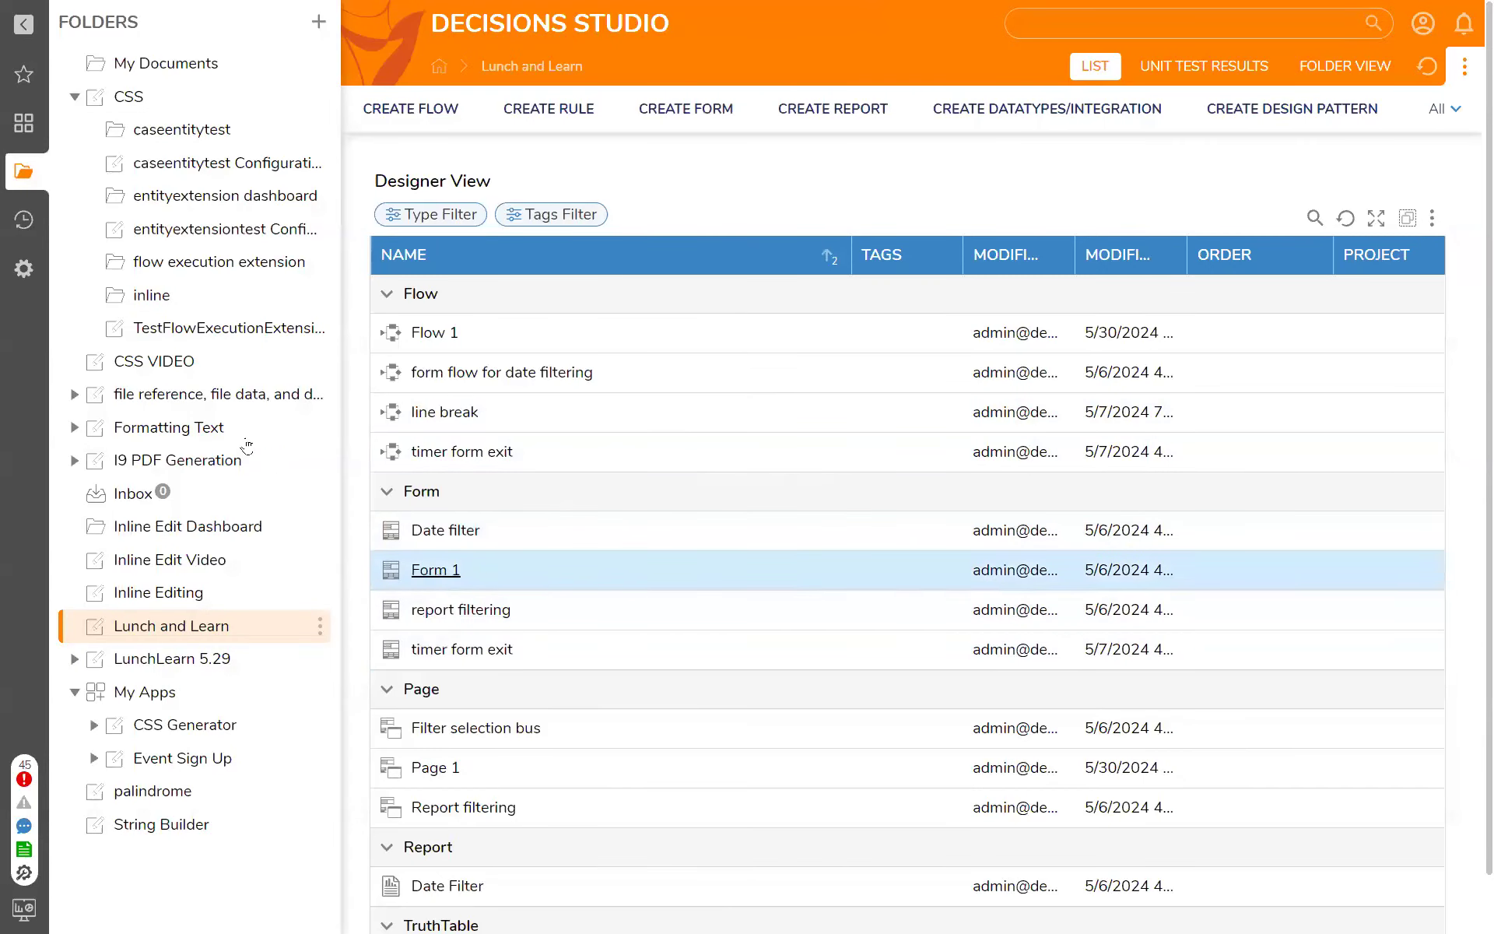
click(184, 366)
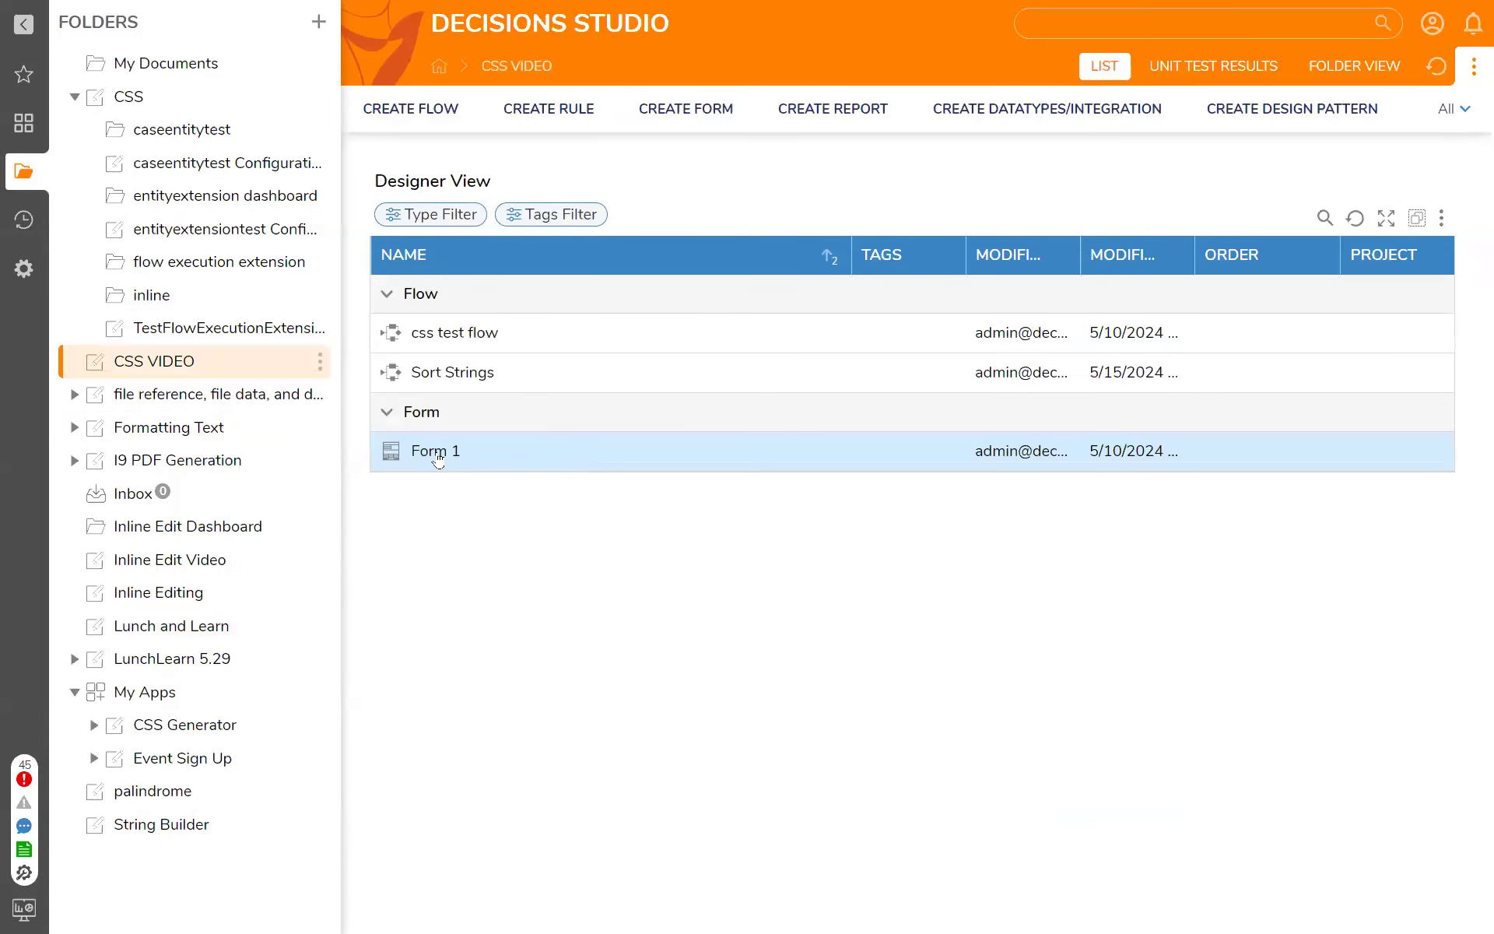
click(438, 458)
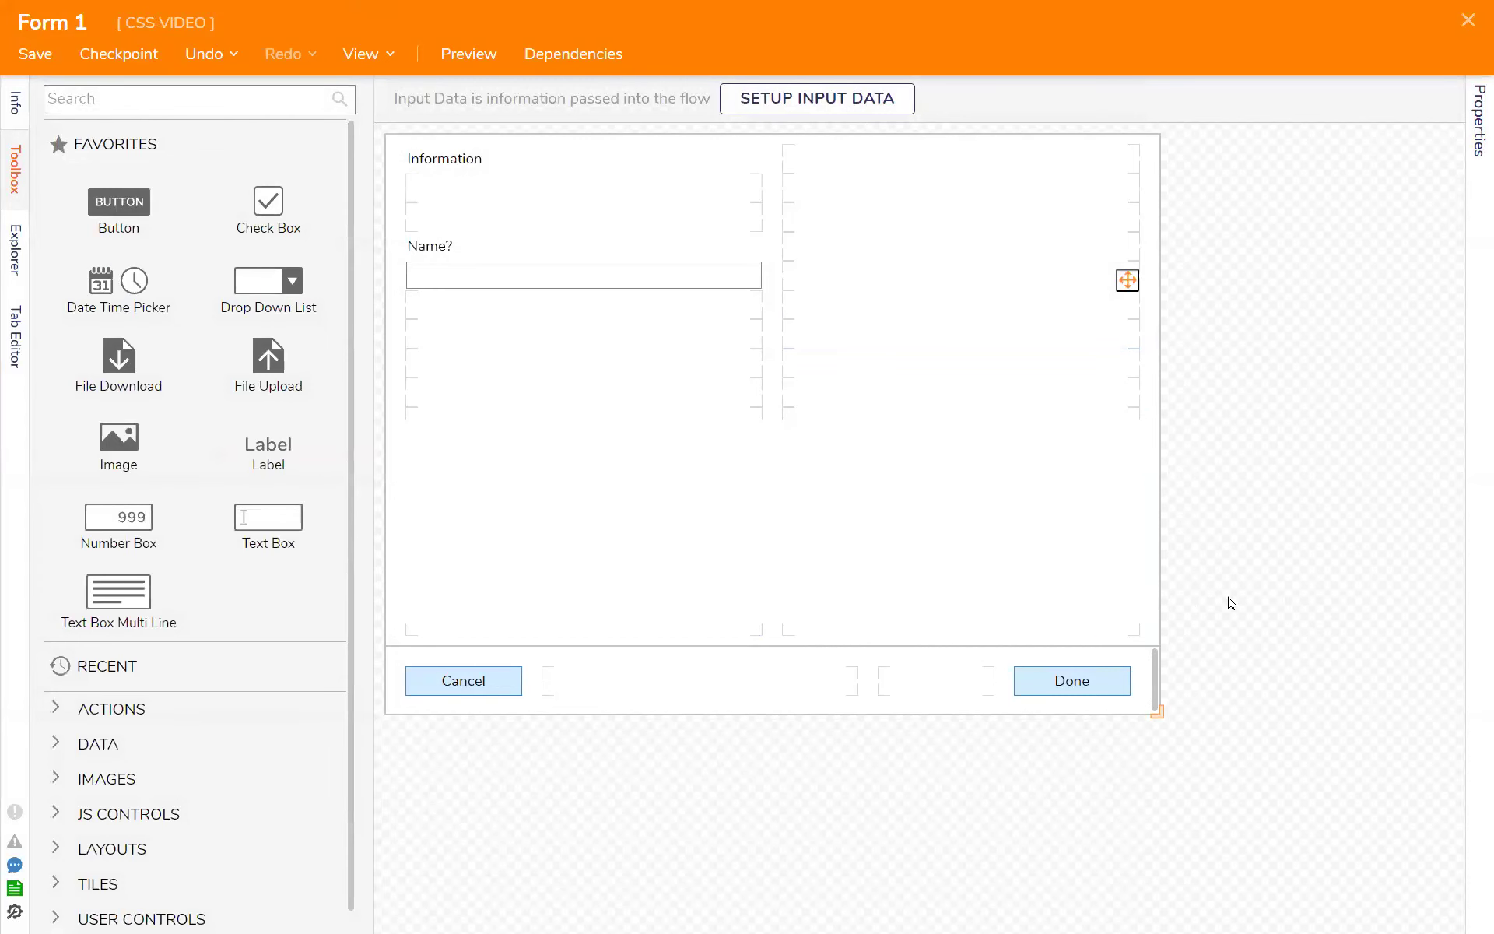
- Review the margins, Css Class, border and background settings of the form's Contents grid layout
click(1145, 630)
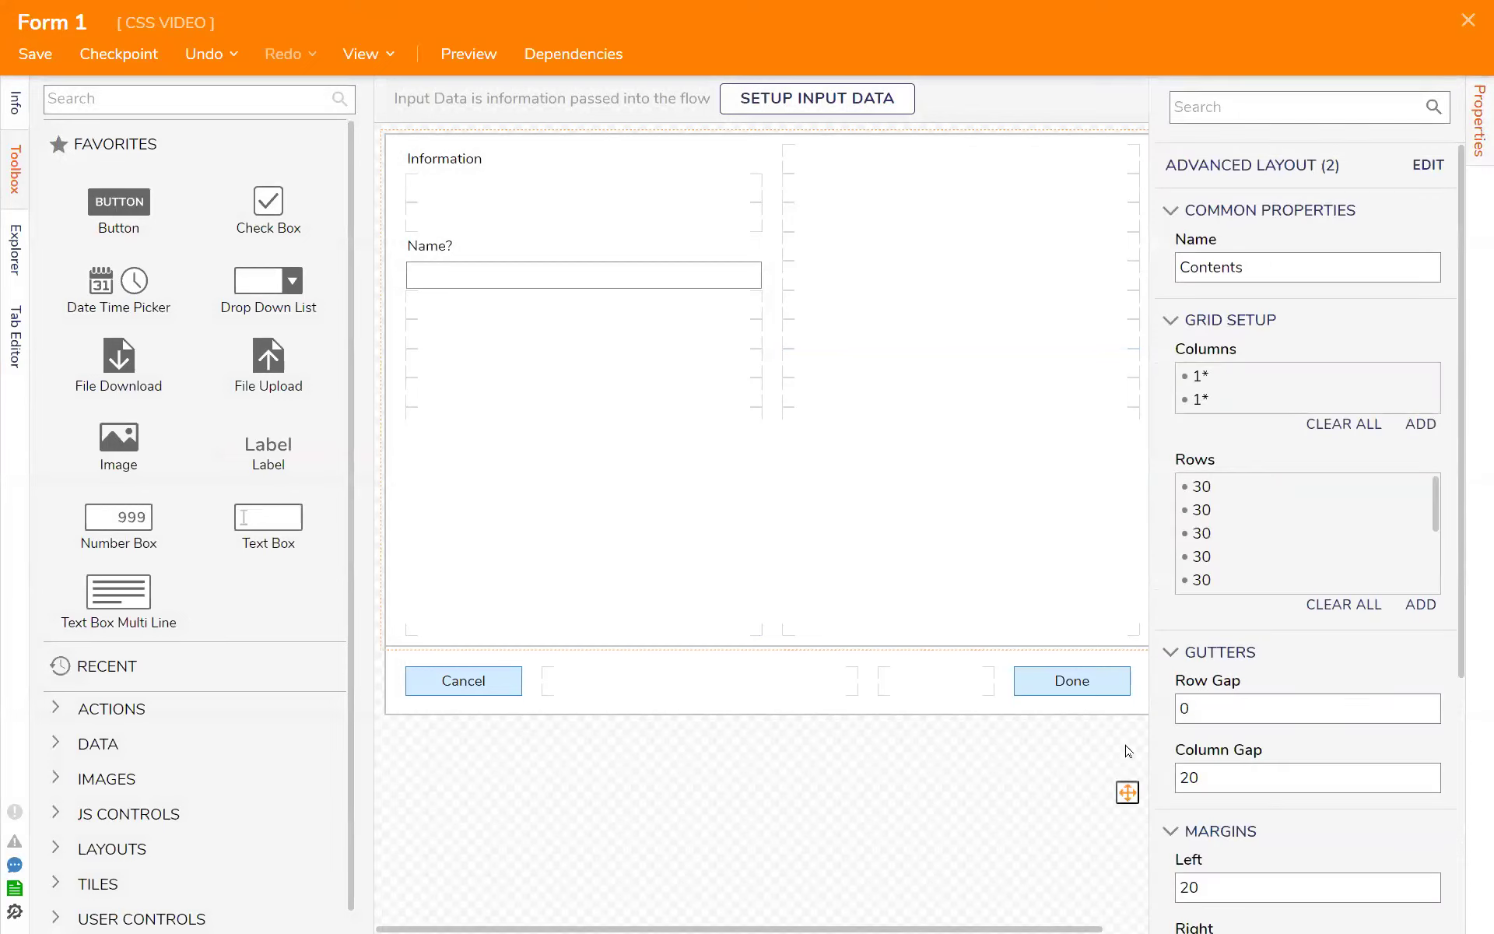
scroll(1194, 717, down, 5)
click(1258, 830)
scroll(1350, 774, down, 4)
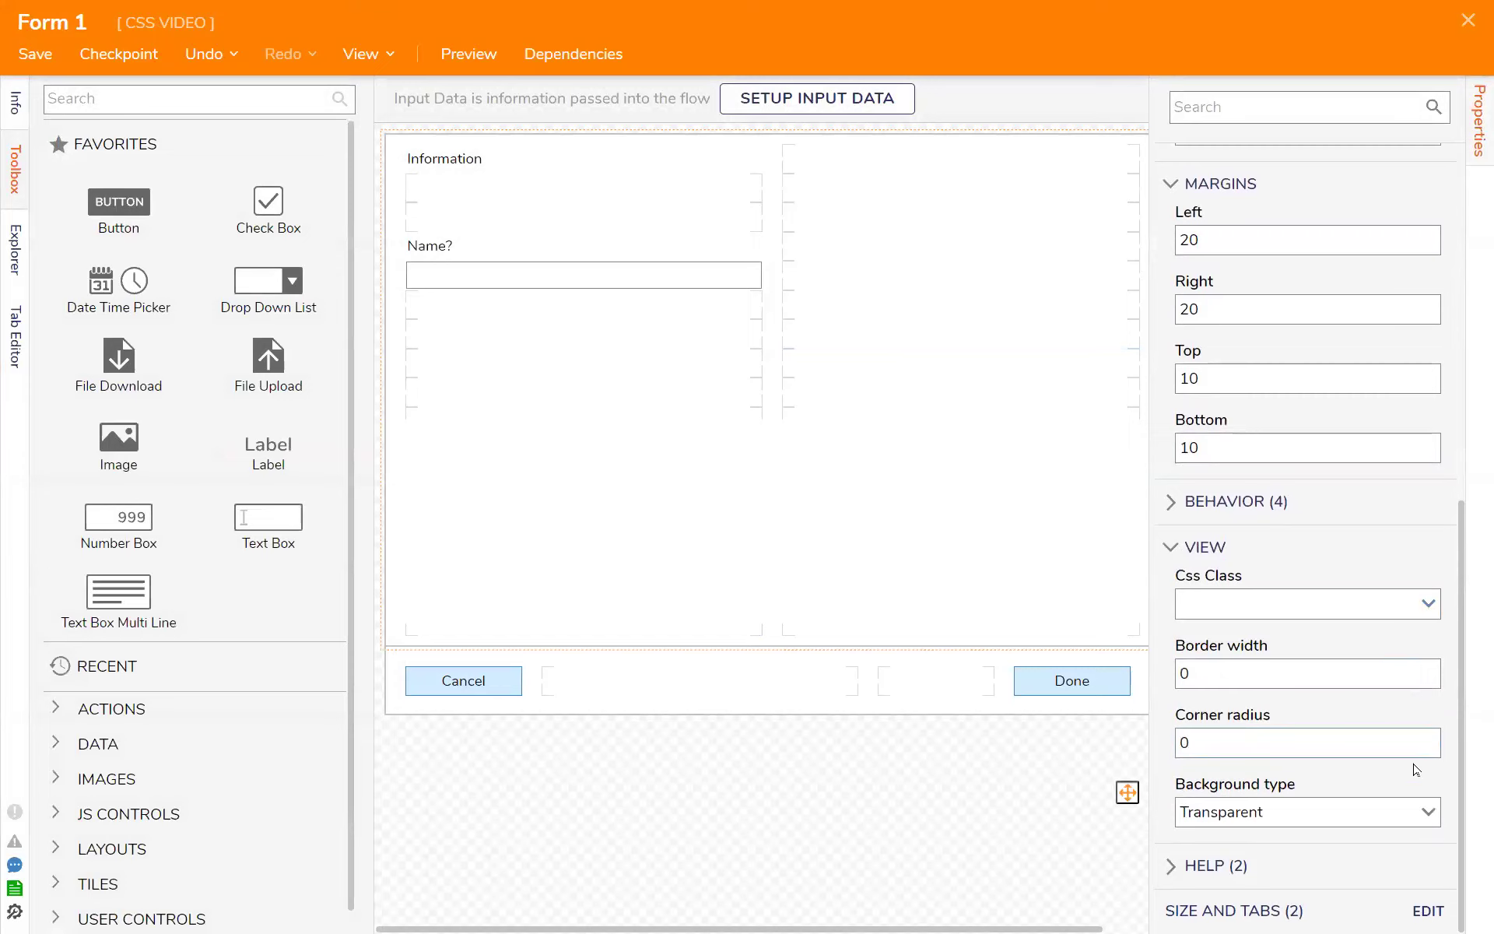
- Review the Css Class and other View settings of the Done and Cancel buttons
click(1050, 680)
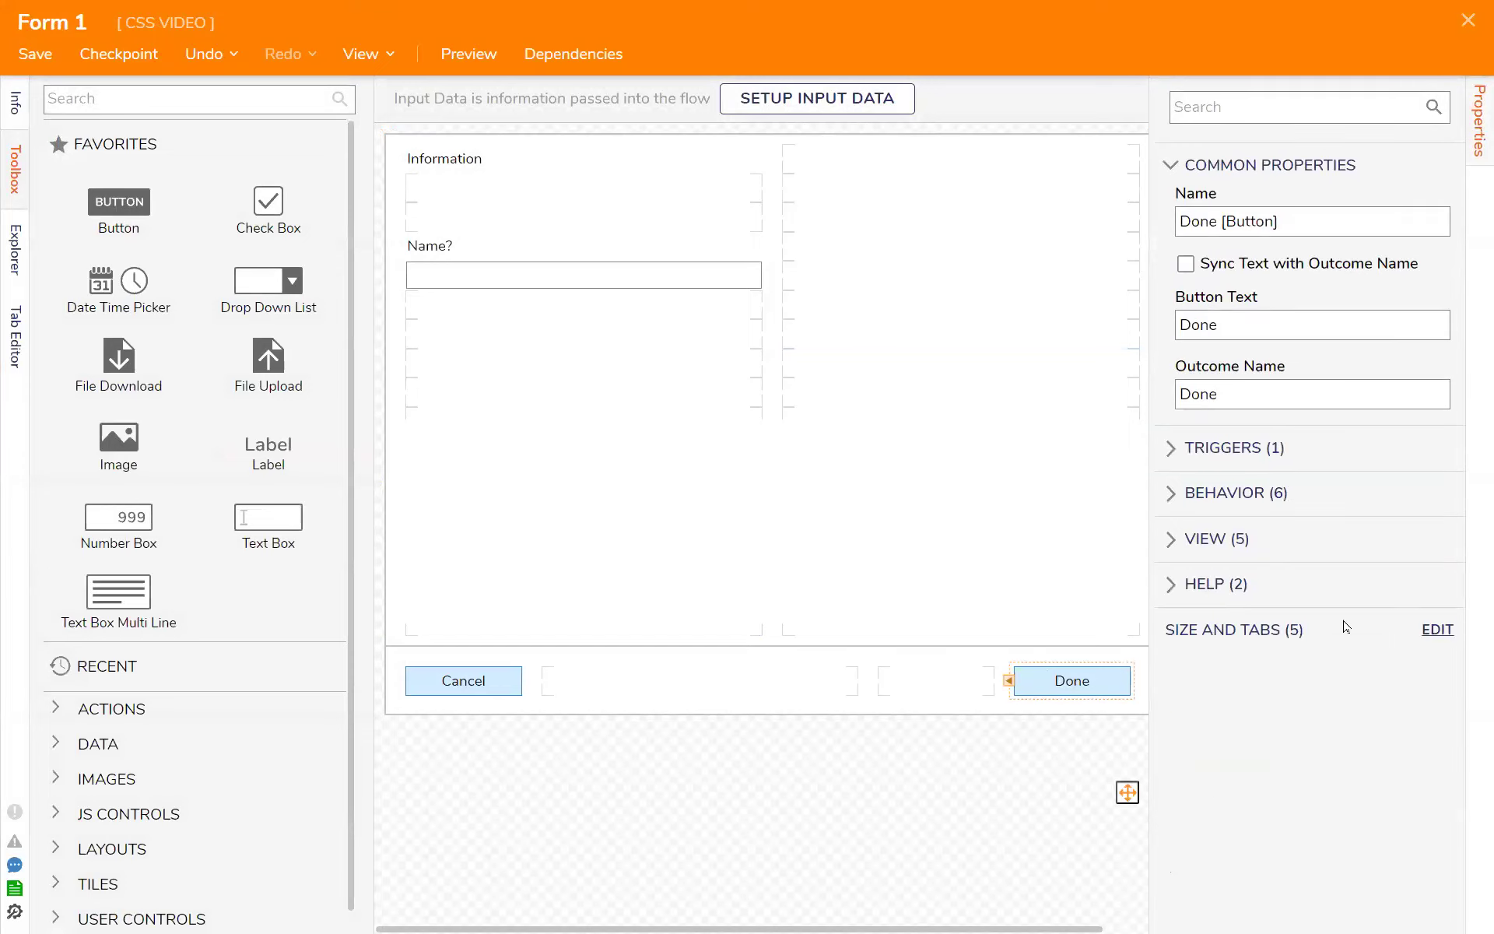
click(1195, 539)
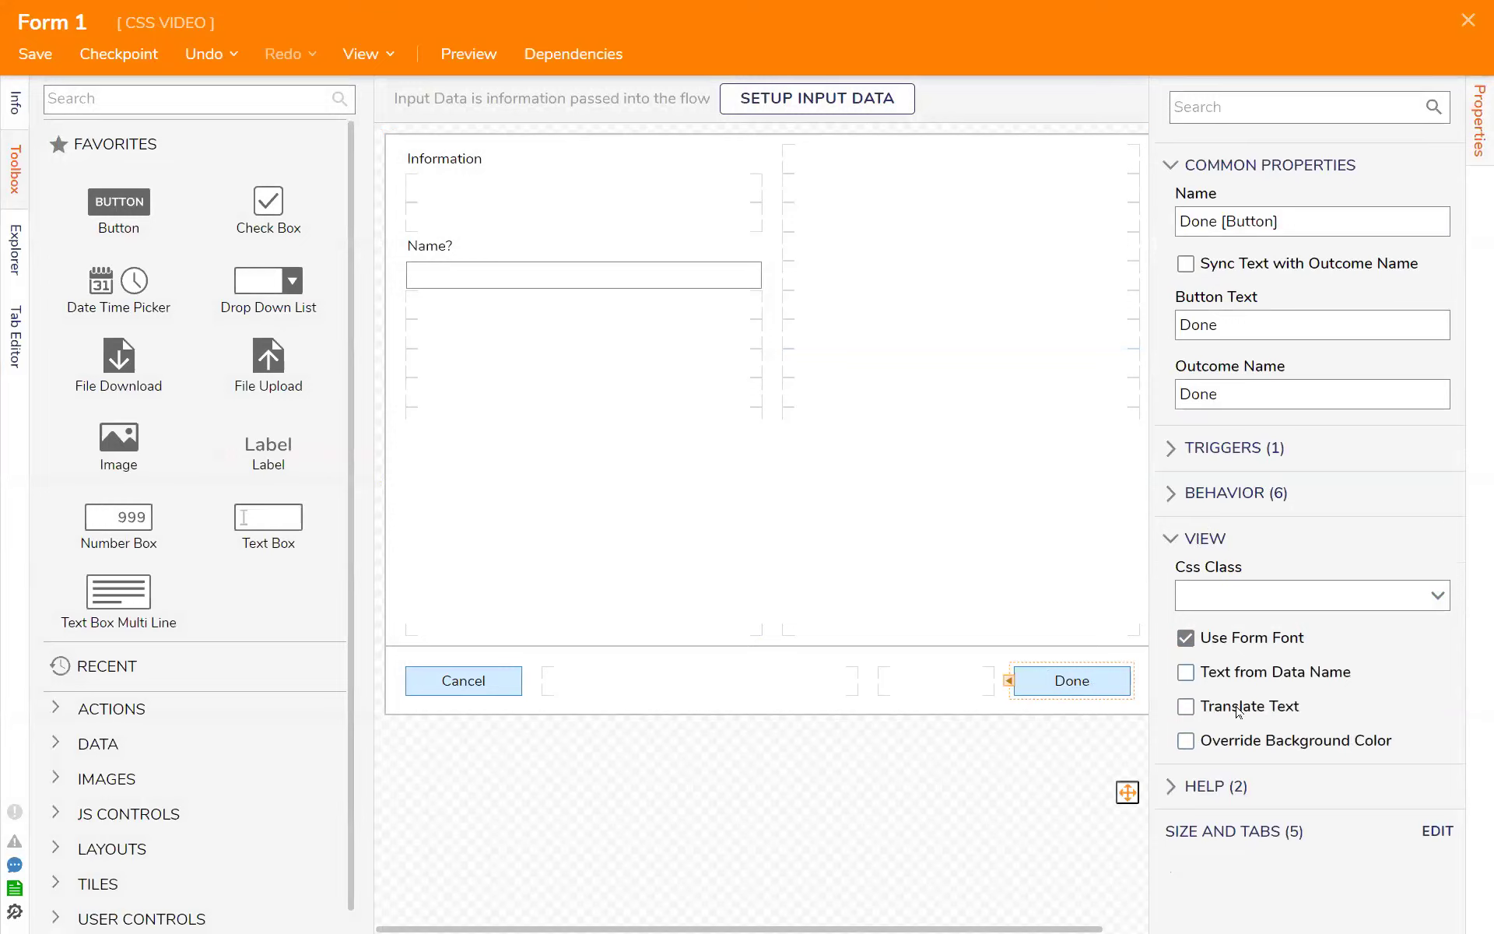
click(1234, 506)
click(1240, 500)
click(481, 692)
click(1219, 549)
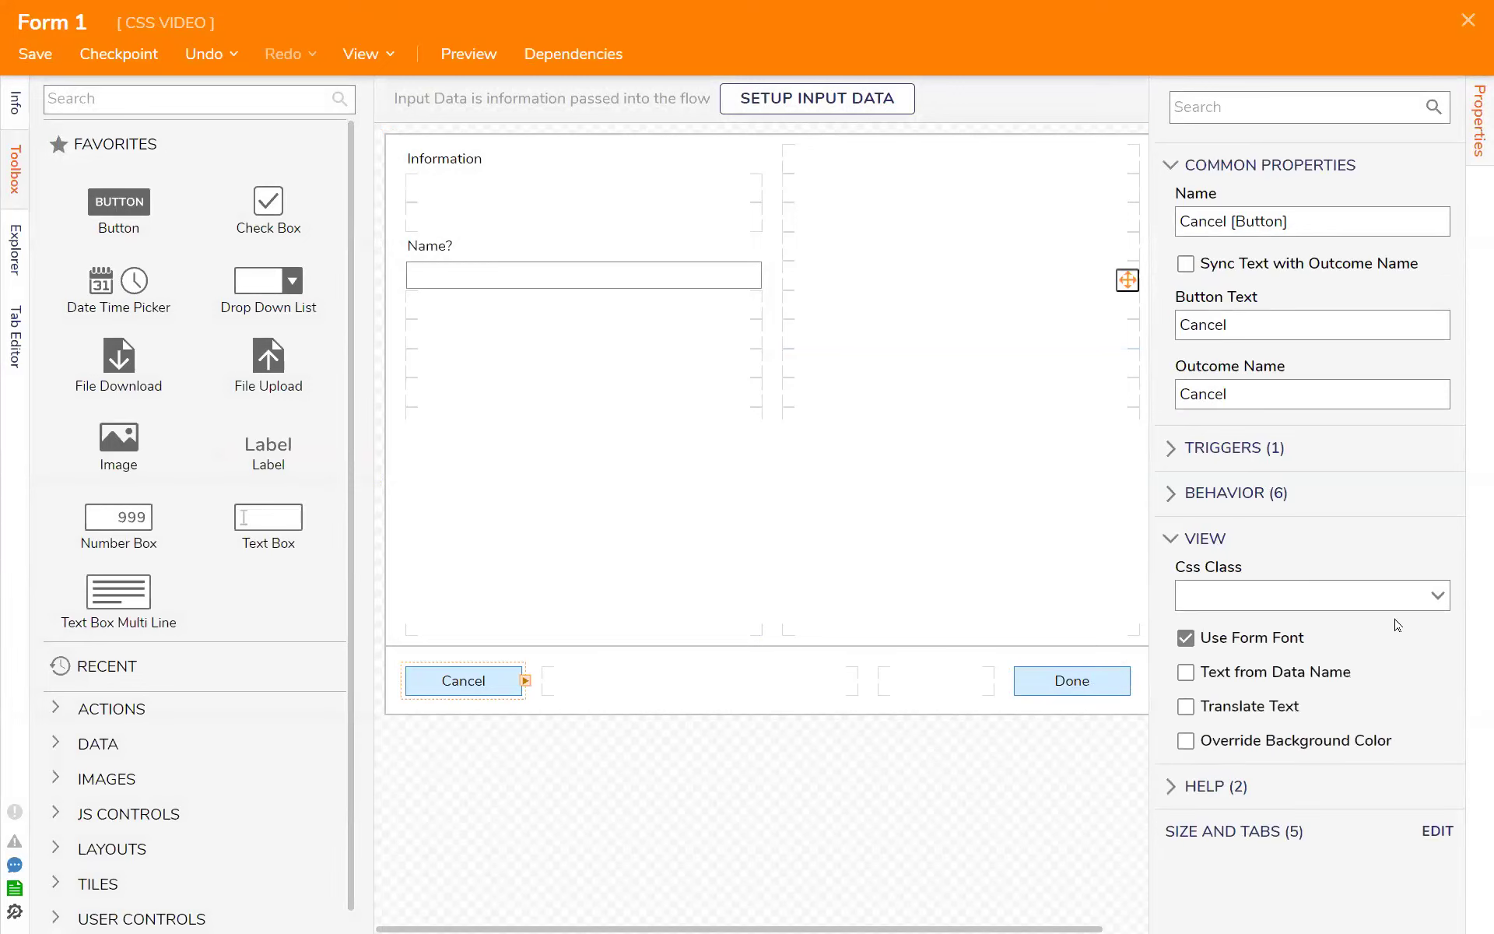
- Turn off Allow Runtime CSS File Name in the form's Style settings
click(803, 734)
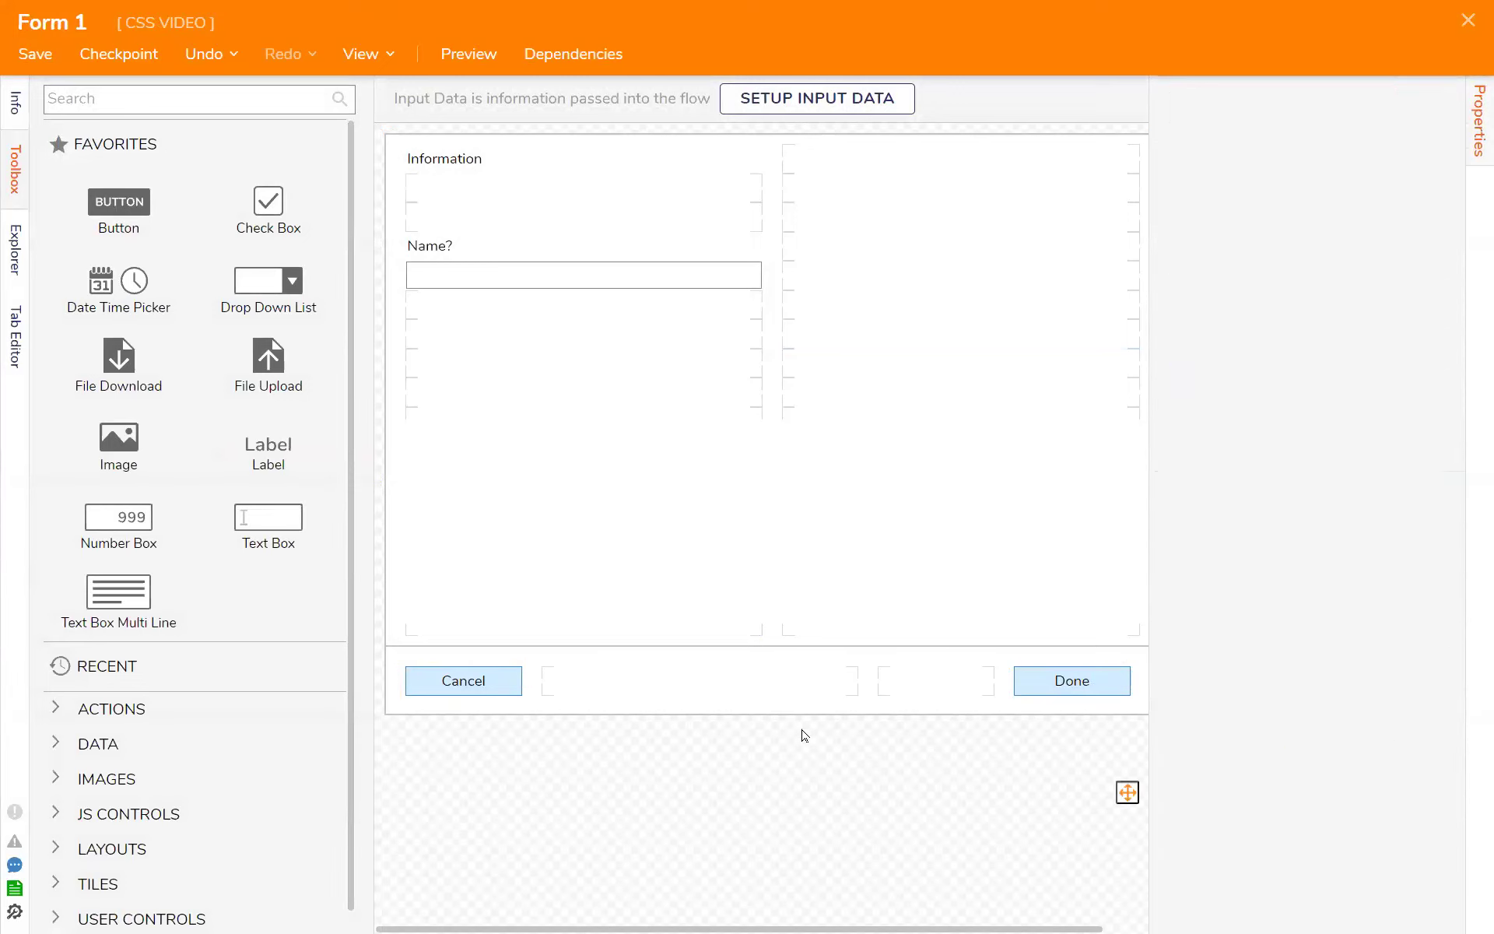
scroll(1337, 664, down, 5)
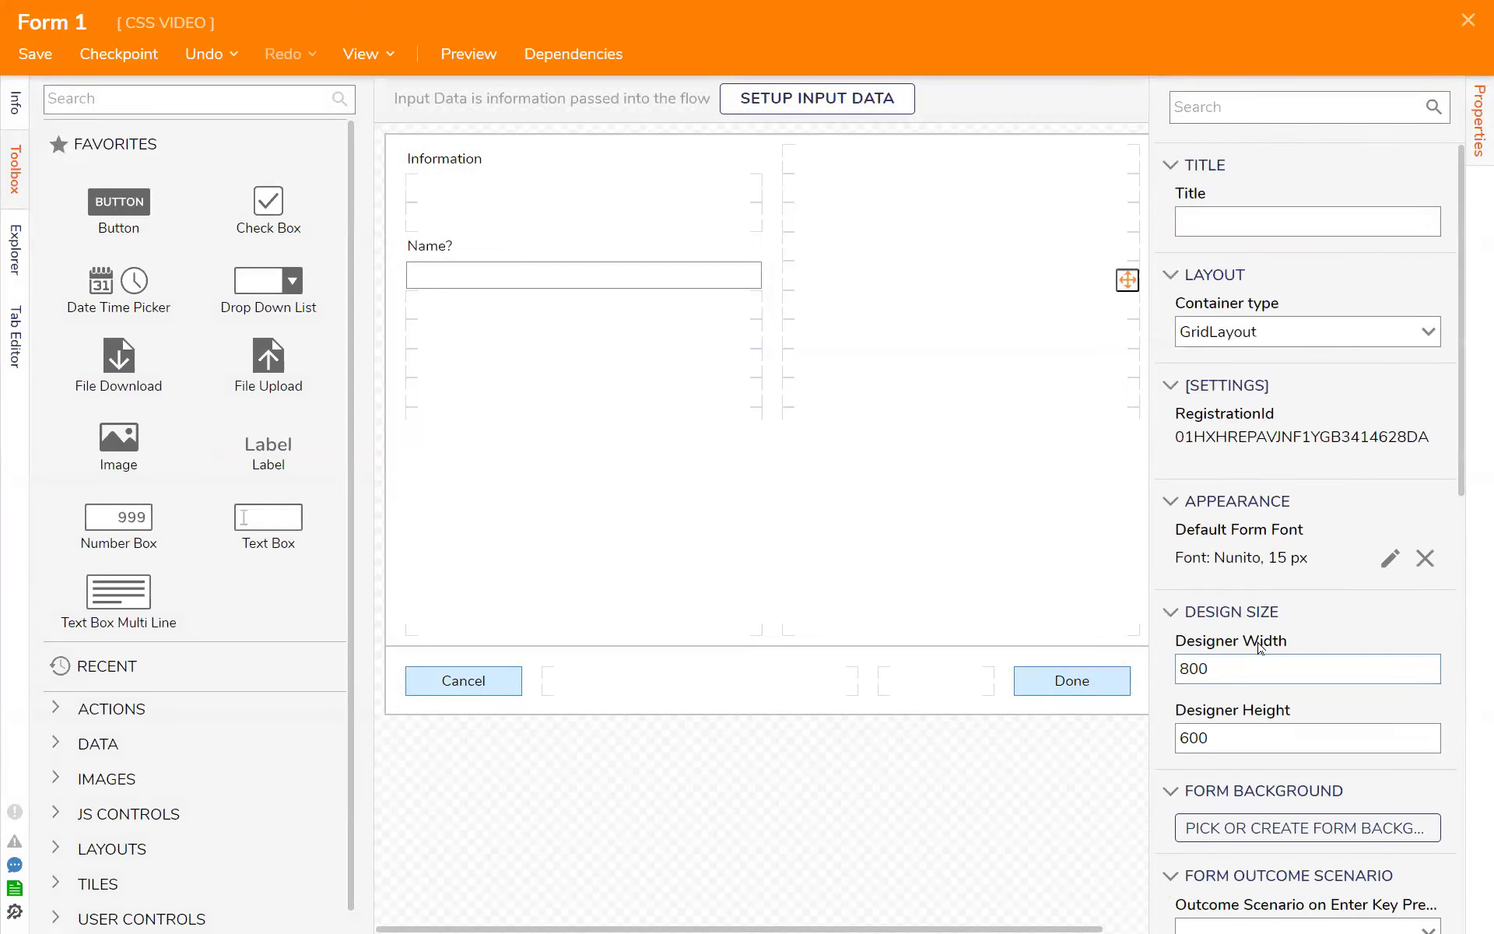
scroll(1261, 647, down, 10)
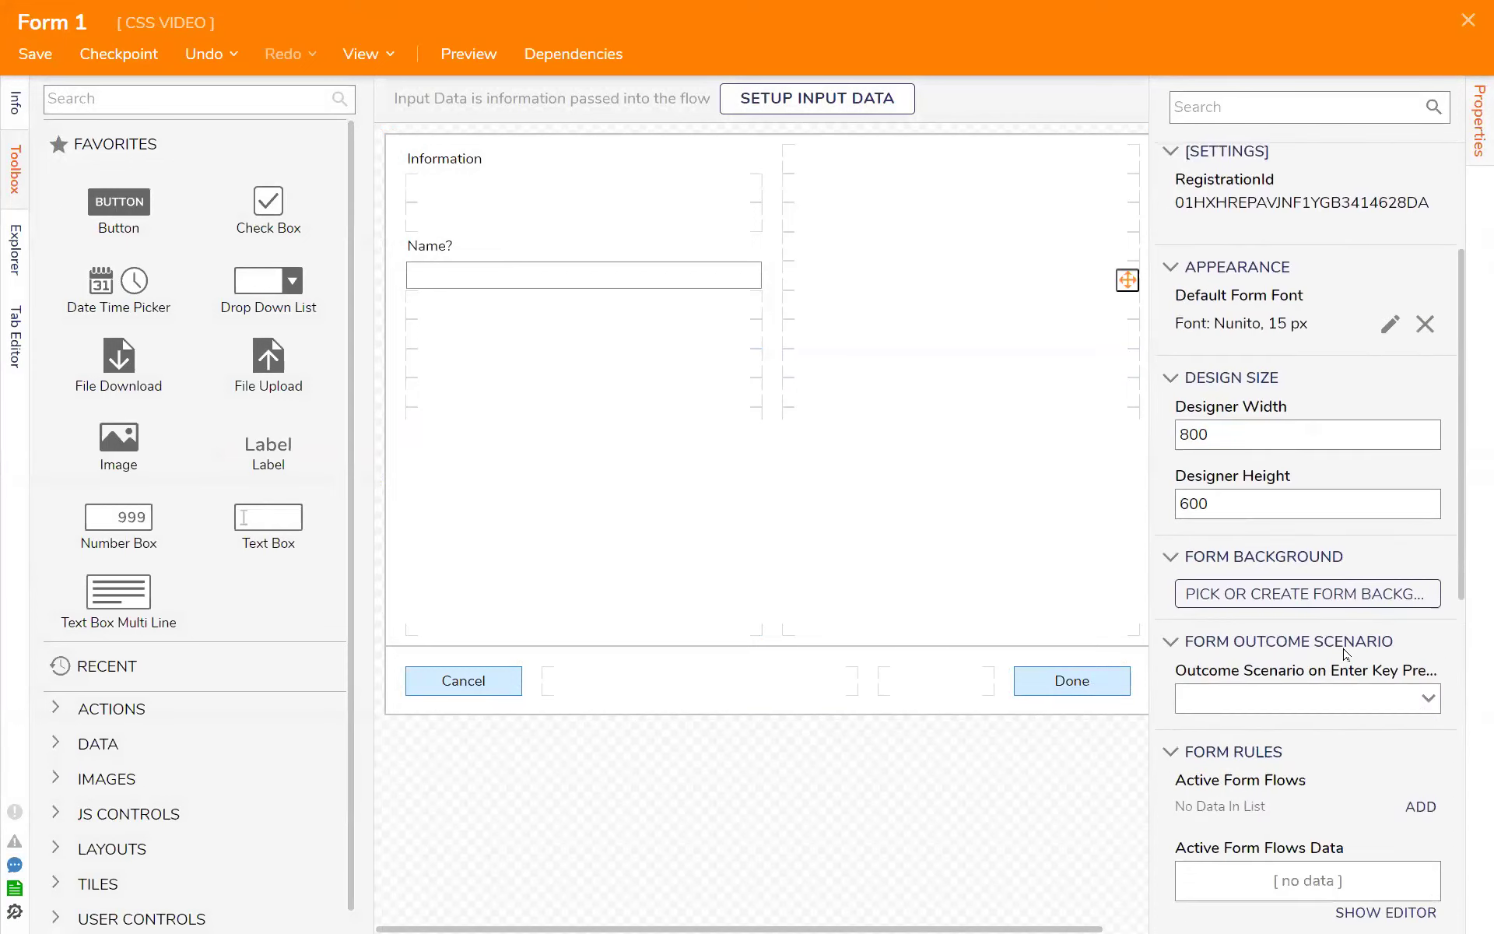
scroll(1379, 664, down, 2)
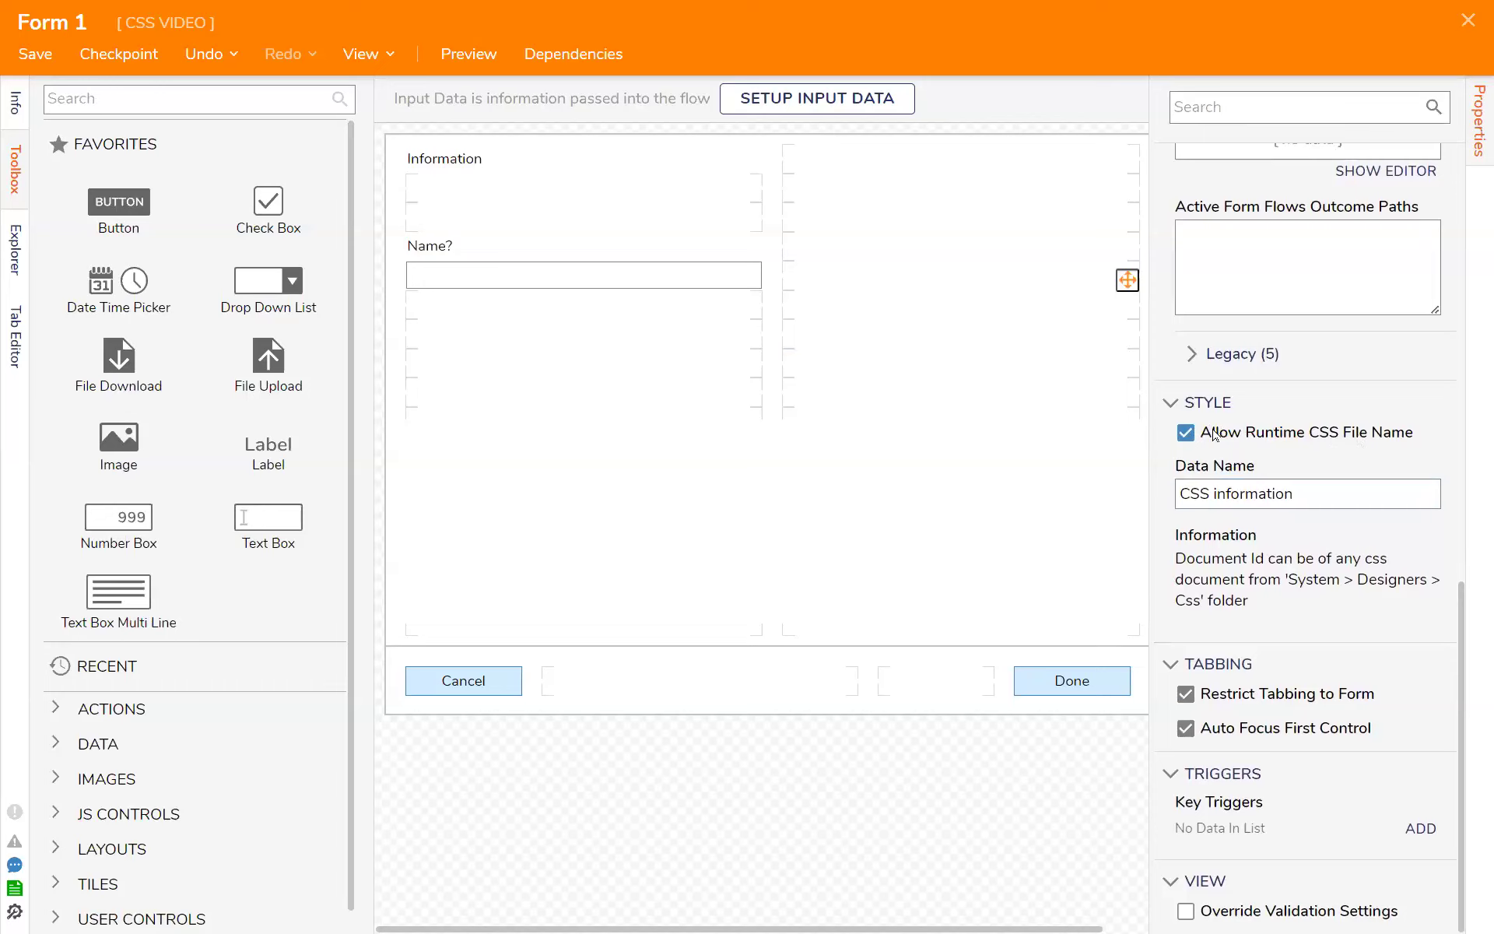
click(1185, 433)
click(962, 689)
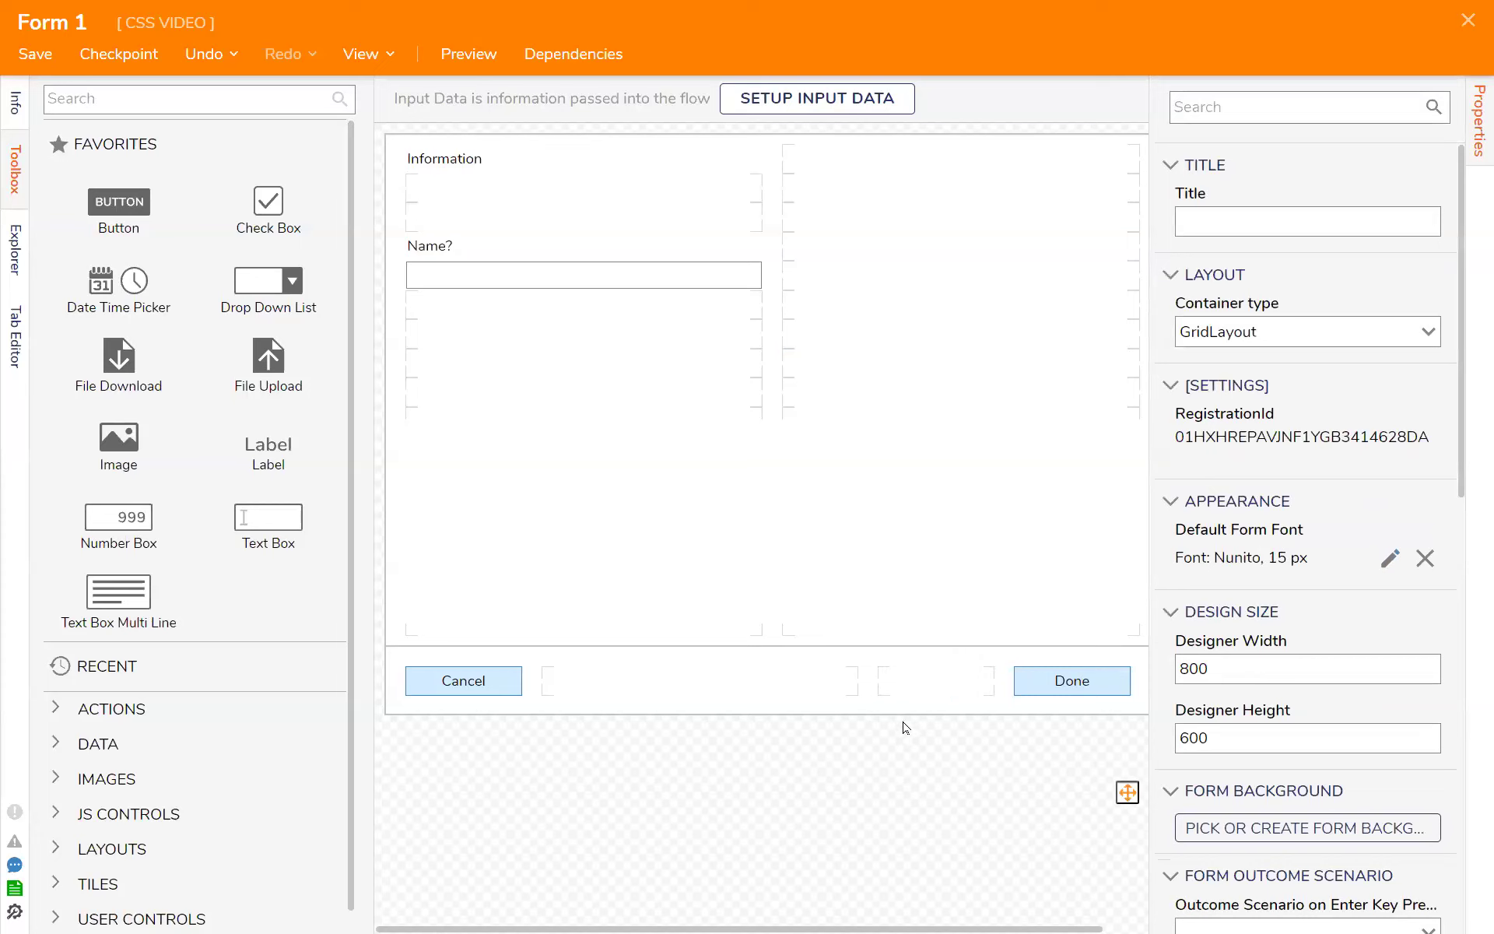
- Try the Robs CSS Generator and Case Management Page style sheets on the form, clearing each one again
scroll(1284, 593, down, 10)
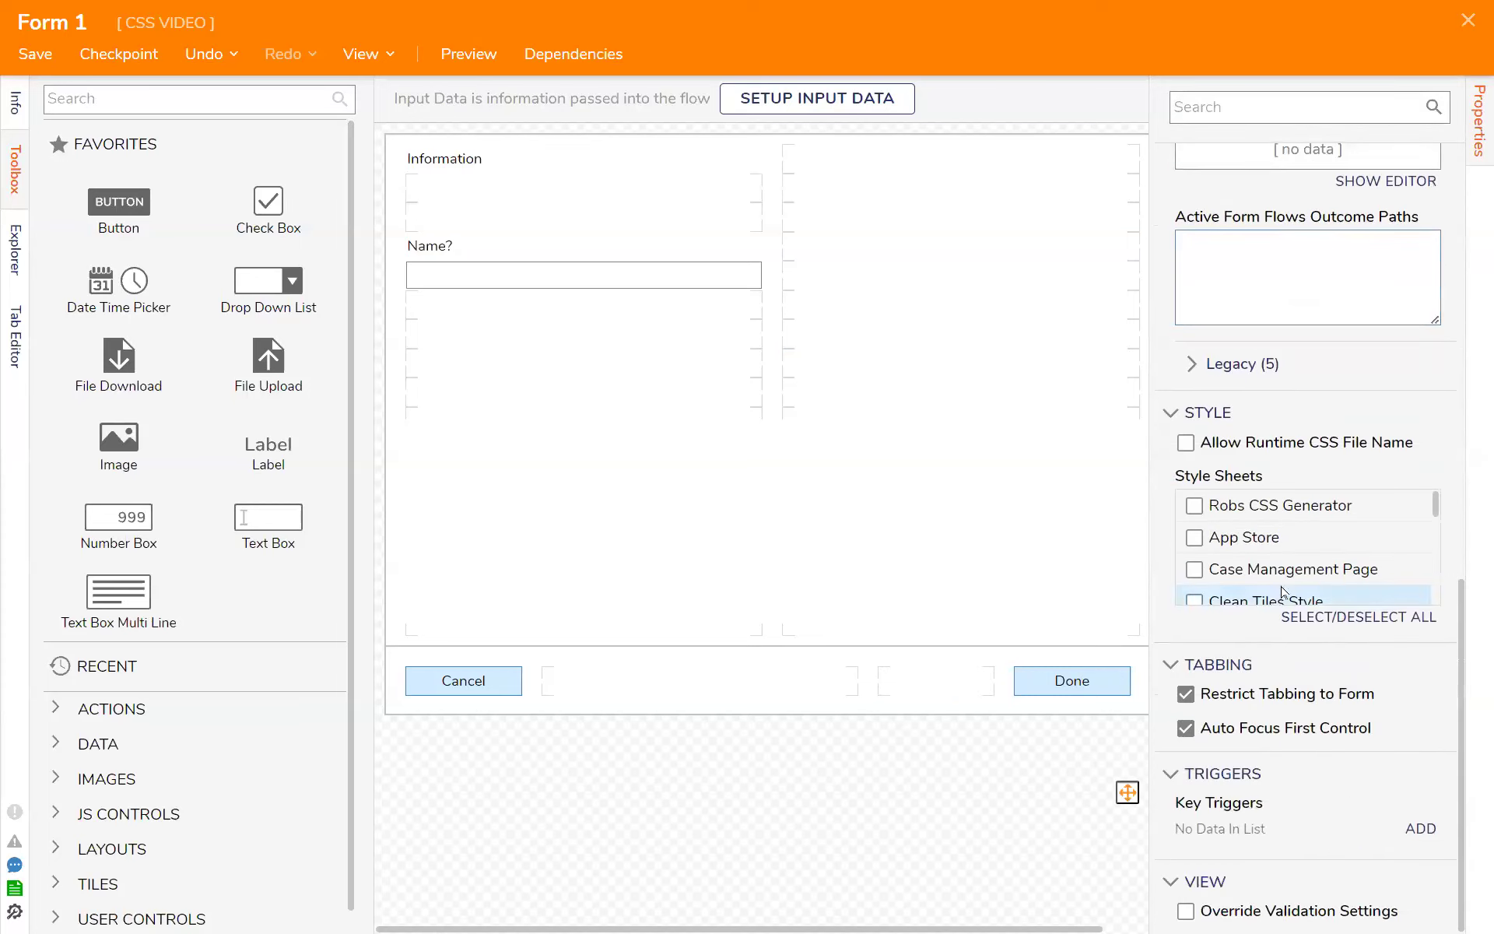
click(1195, 512)
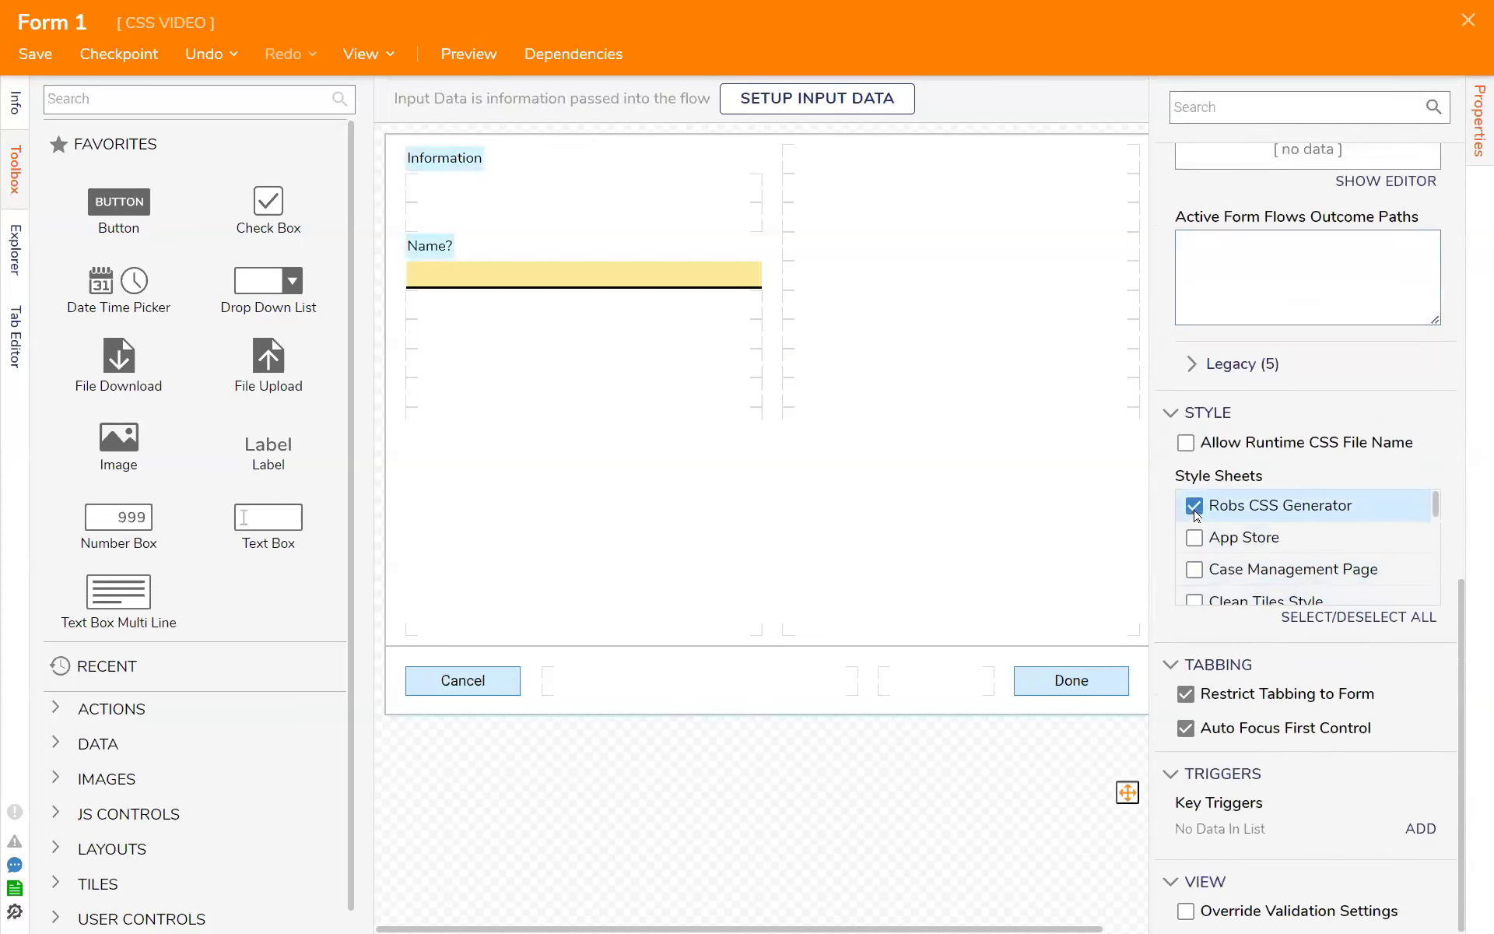
click(1195, 507)
click(1194, 570)
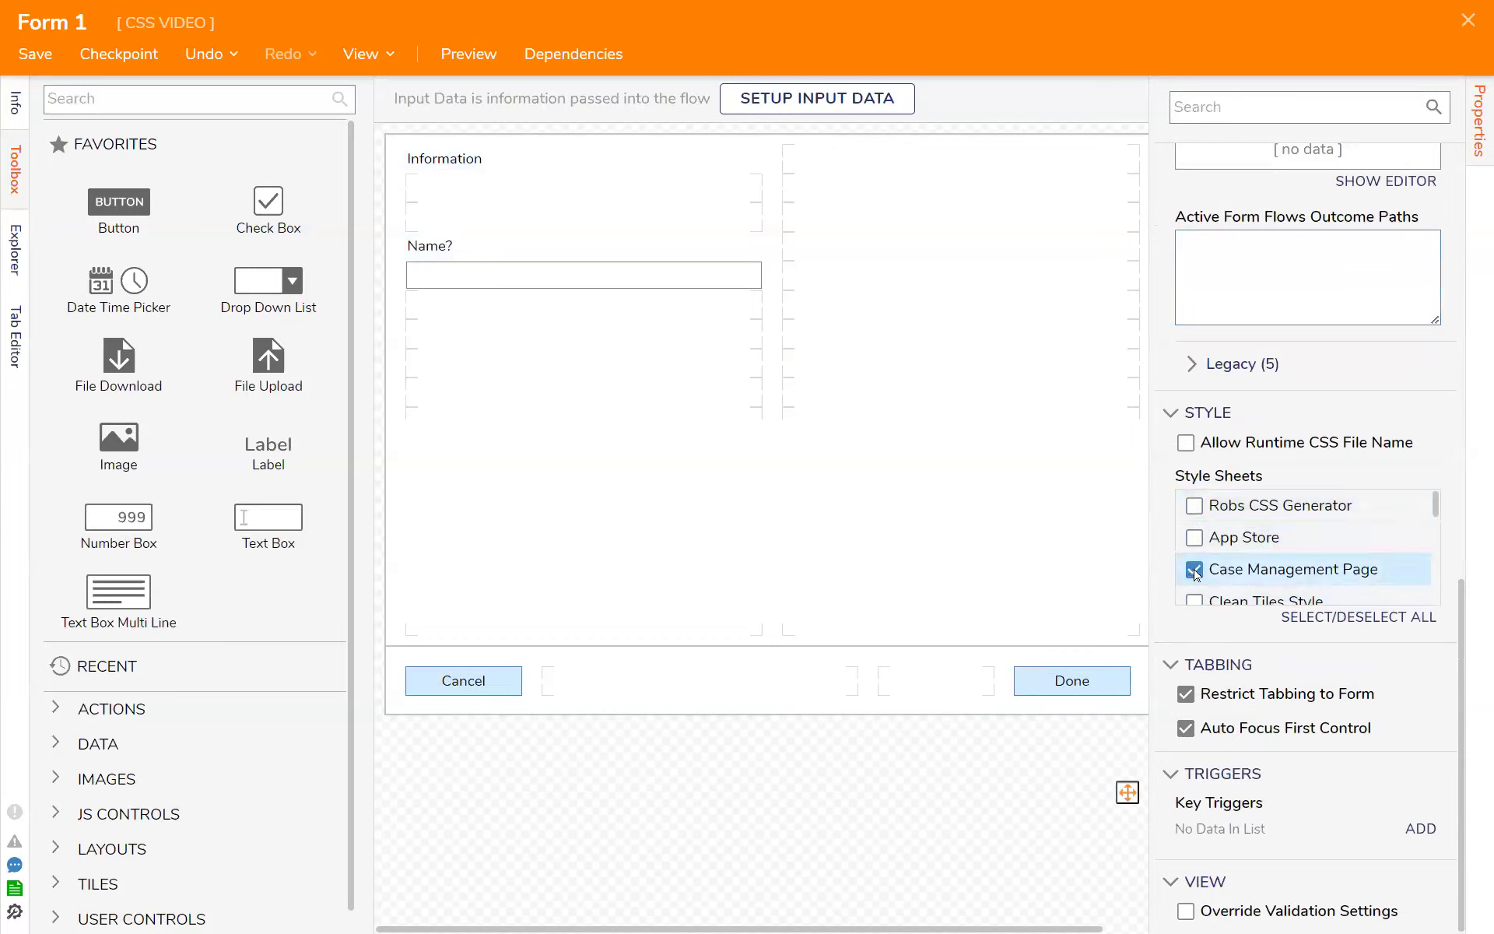
click(1194, 571)
click(1194, 505)
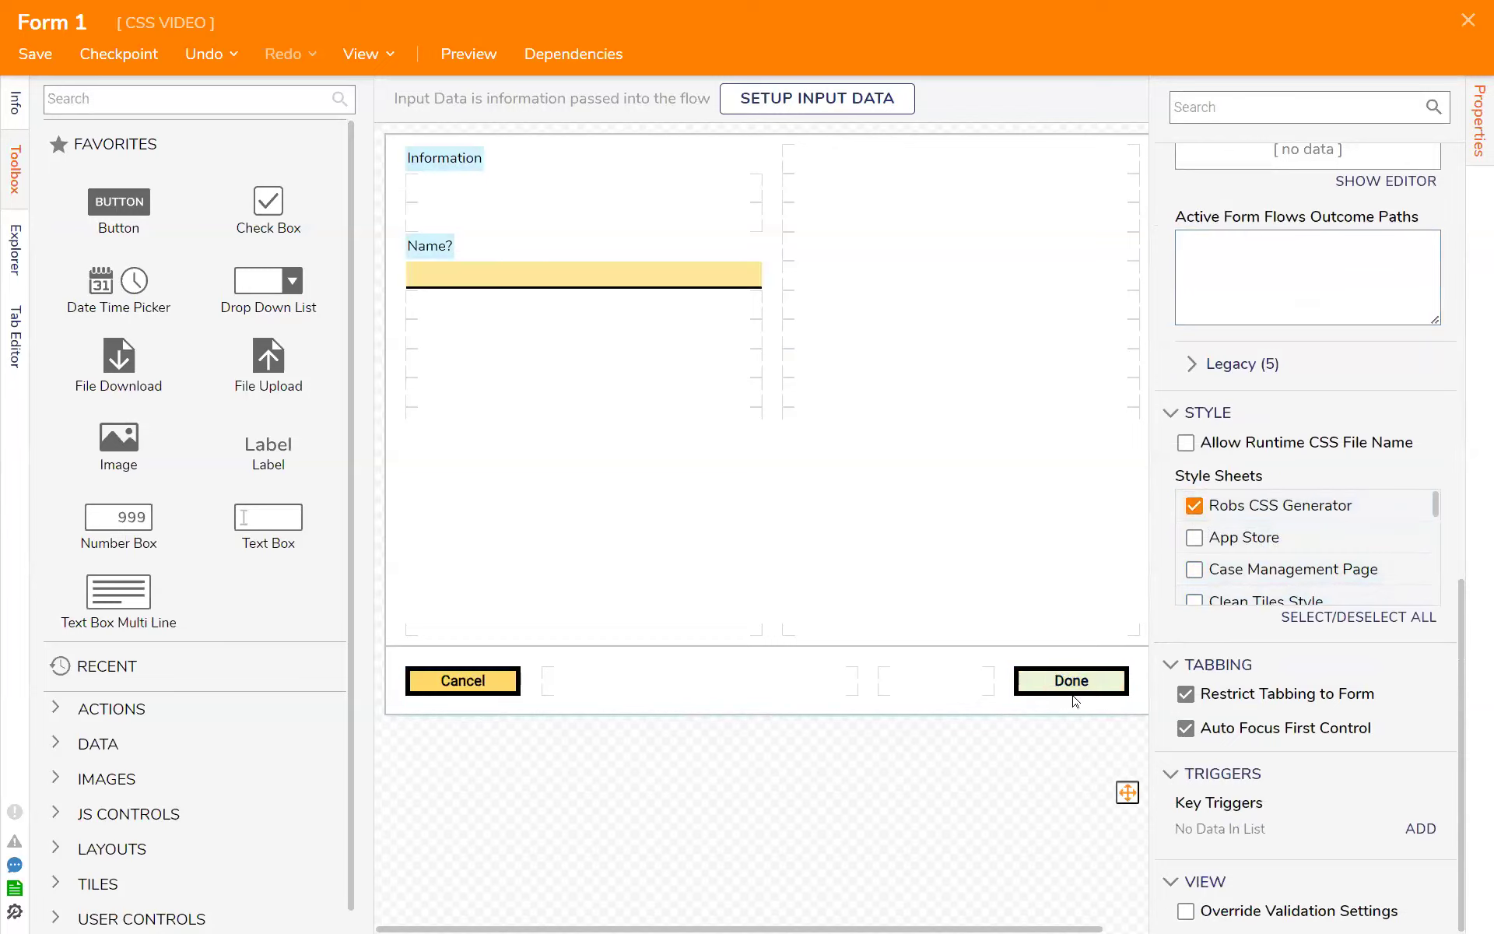
click(1194, 505)
- Apply the Button CSS style sheet to the form
scroll(1294, 572, down, 3)
scroll(1294, 571, down, 3)
click(1195, 504)
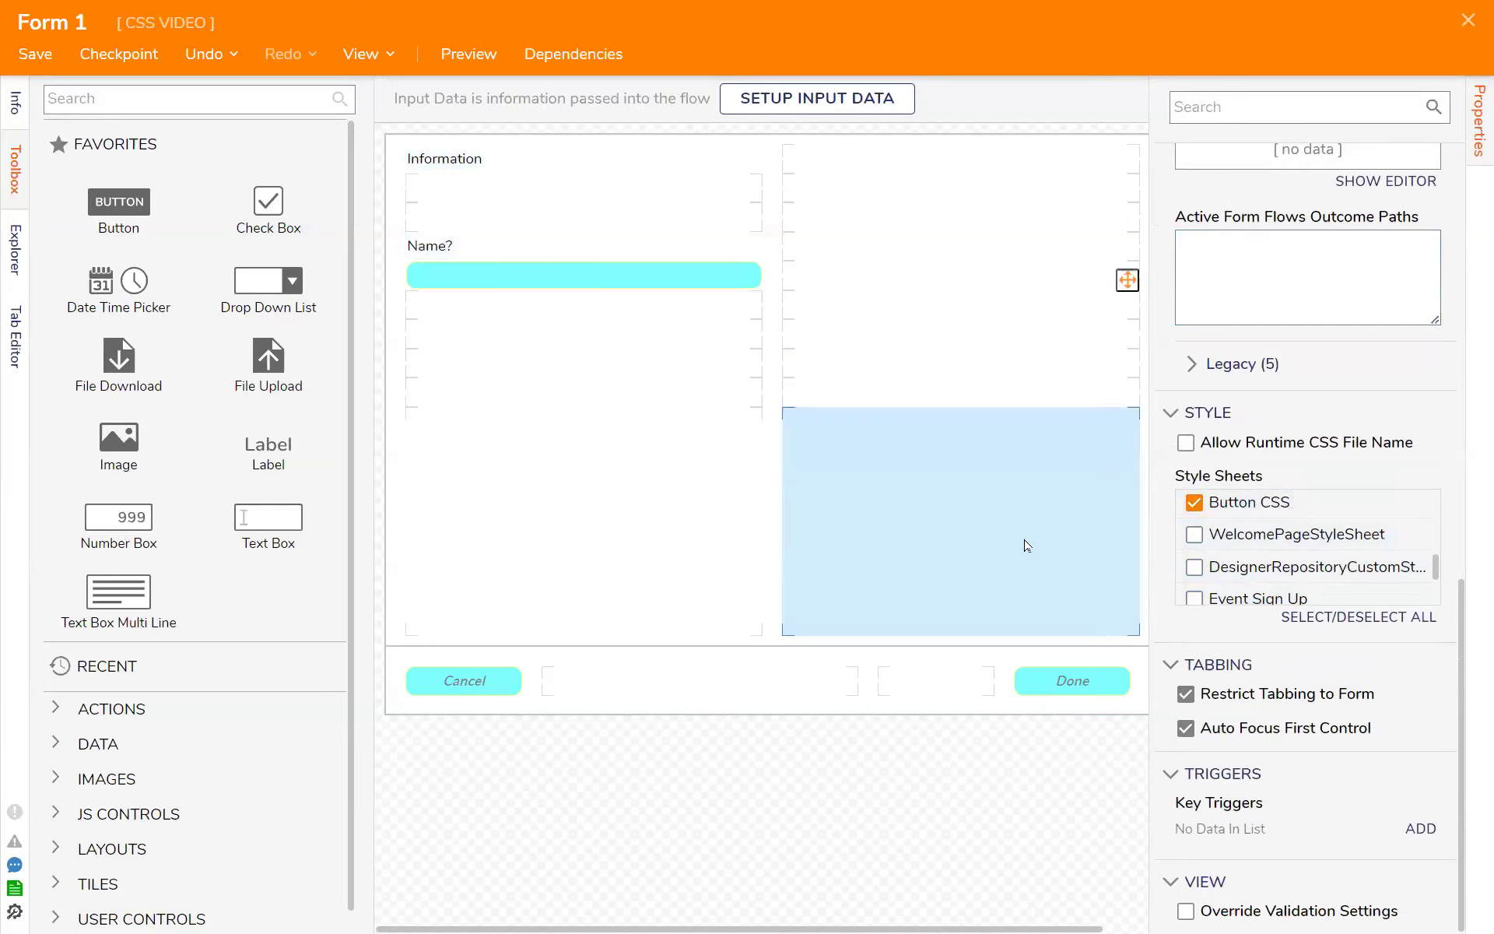
- View the form with the browser's developer tools open, select the Cancel button and close the tools
key(F12)
click(466, 682)
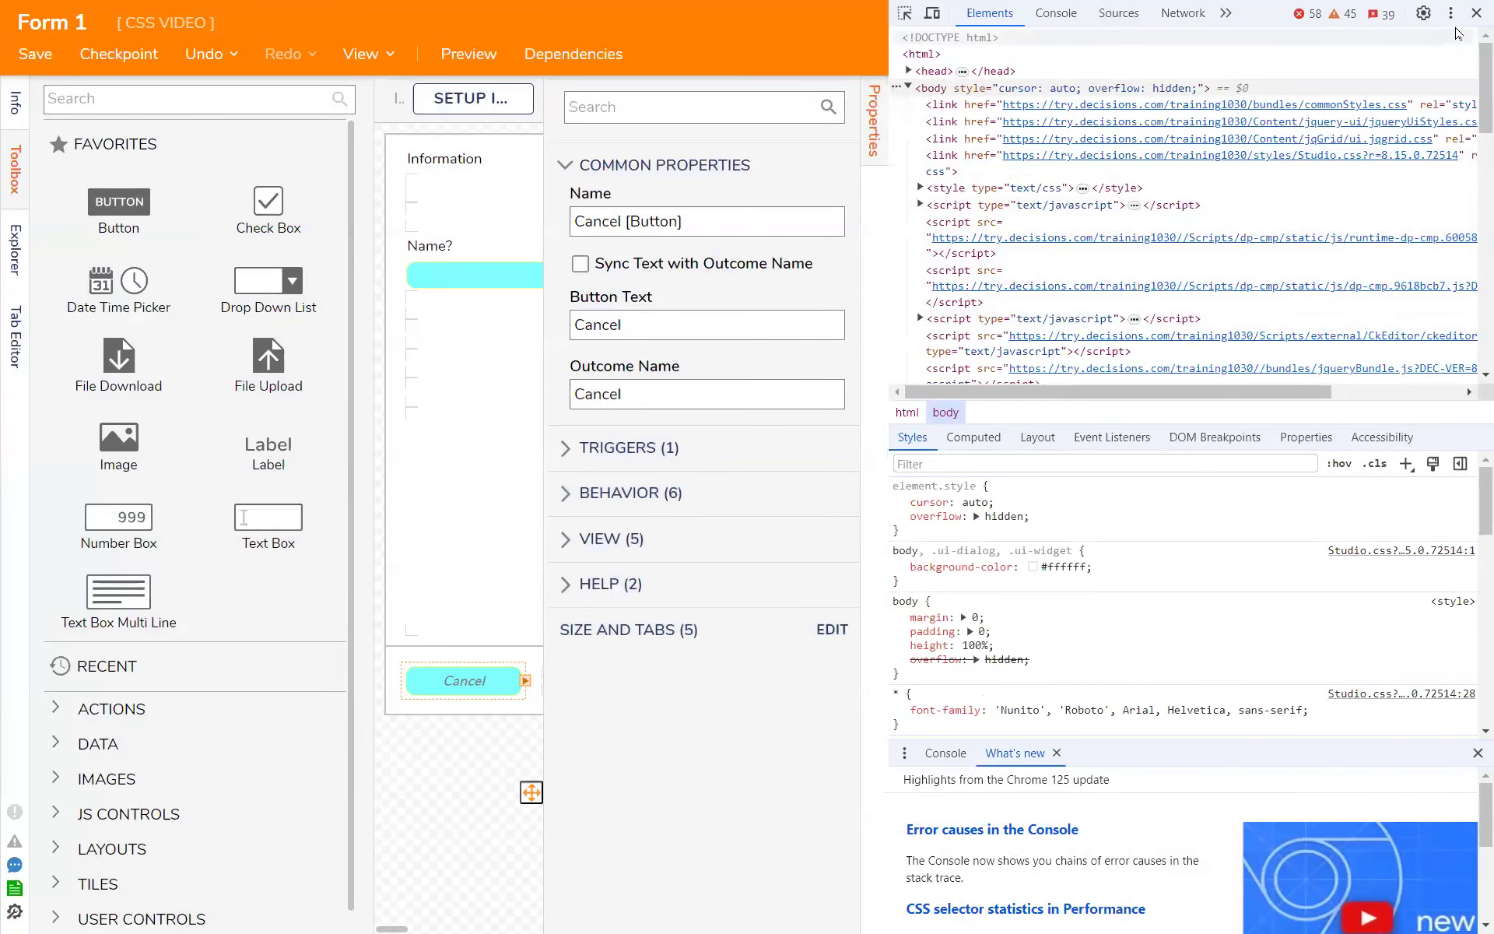
click(1476, 13)
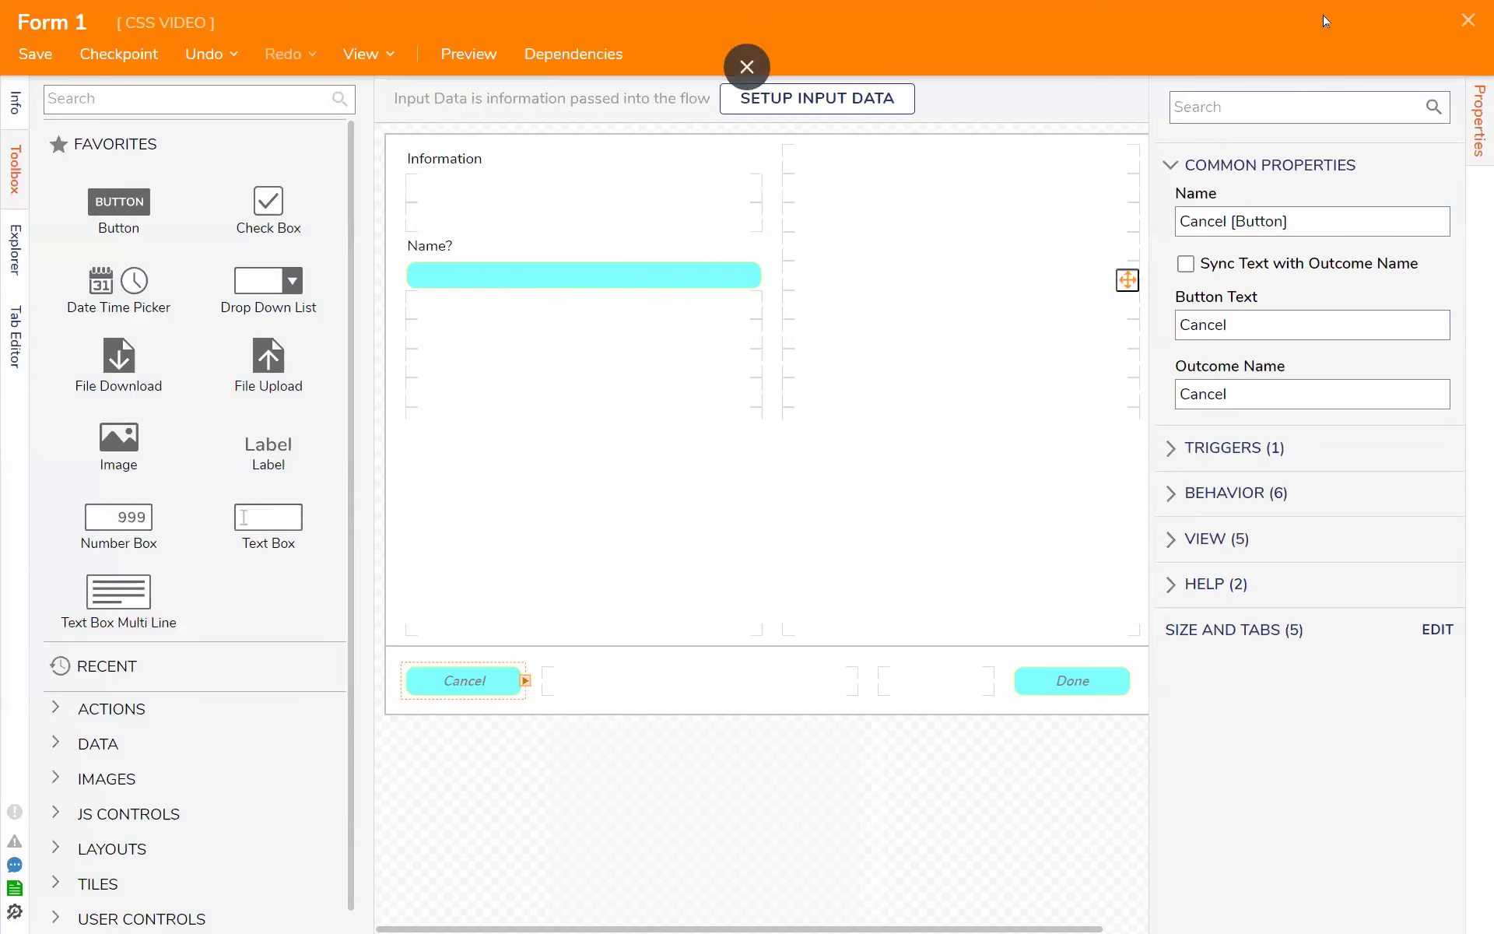
- Leave full screen, launch the Magic CSS editor on Form 1 and try to generate selectors for the Cancel button and Name? text box
click(747, 67)
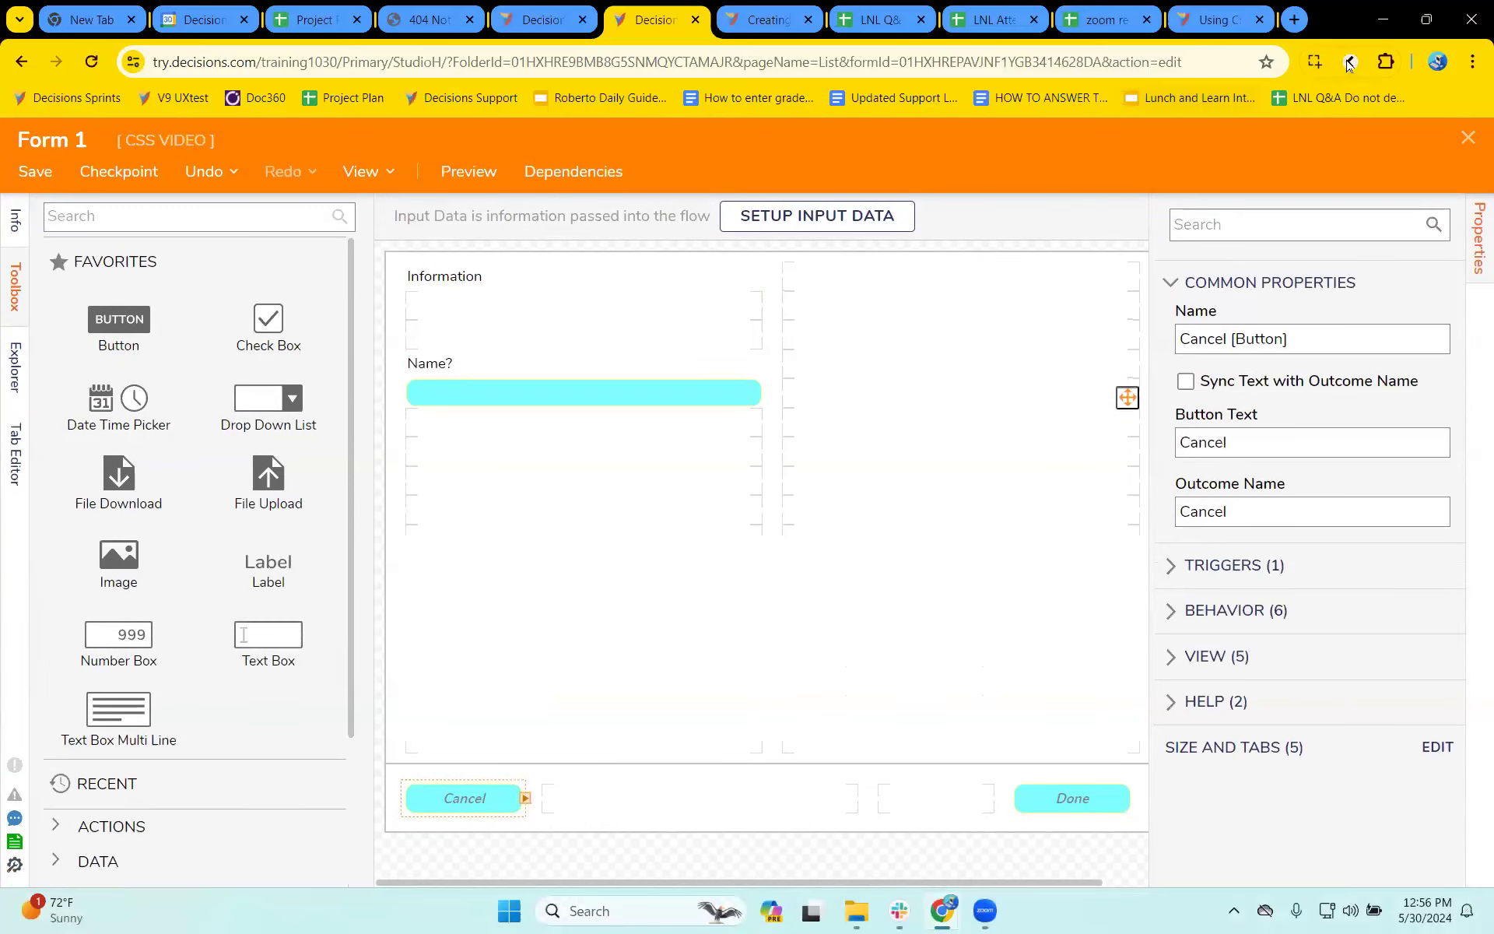
click(1354, 63)
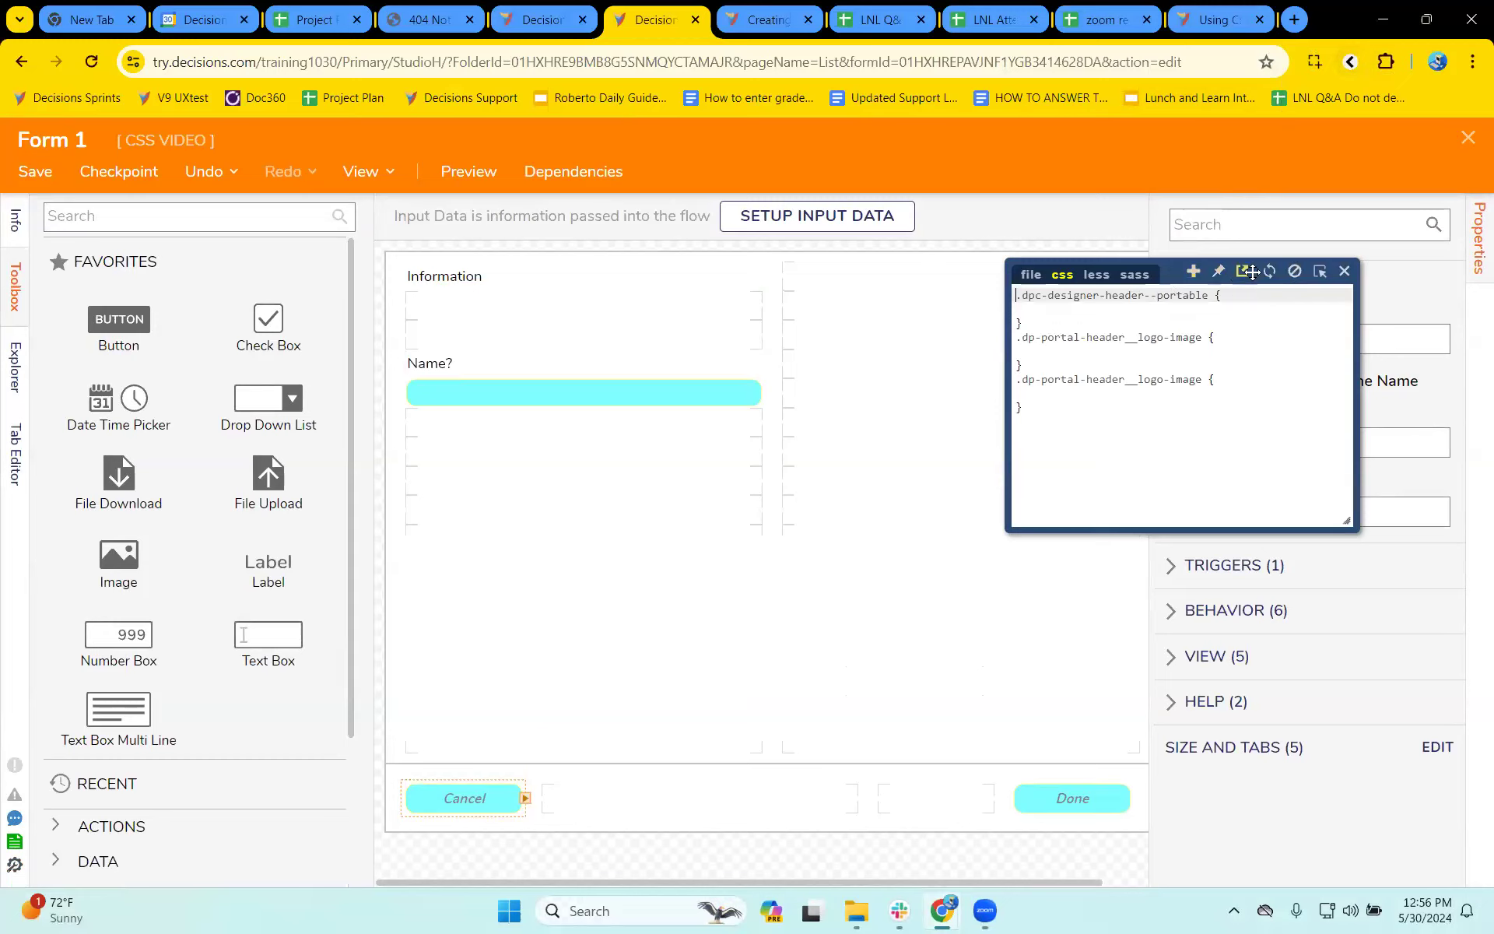
click(1320, 271)
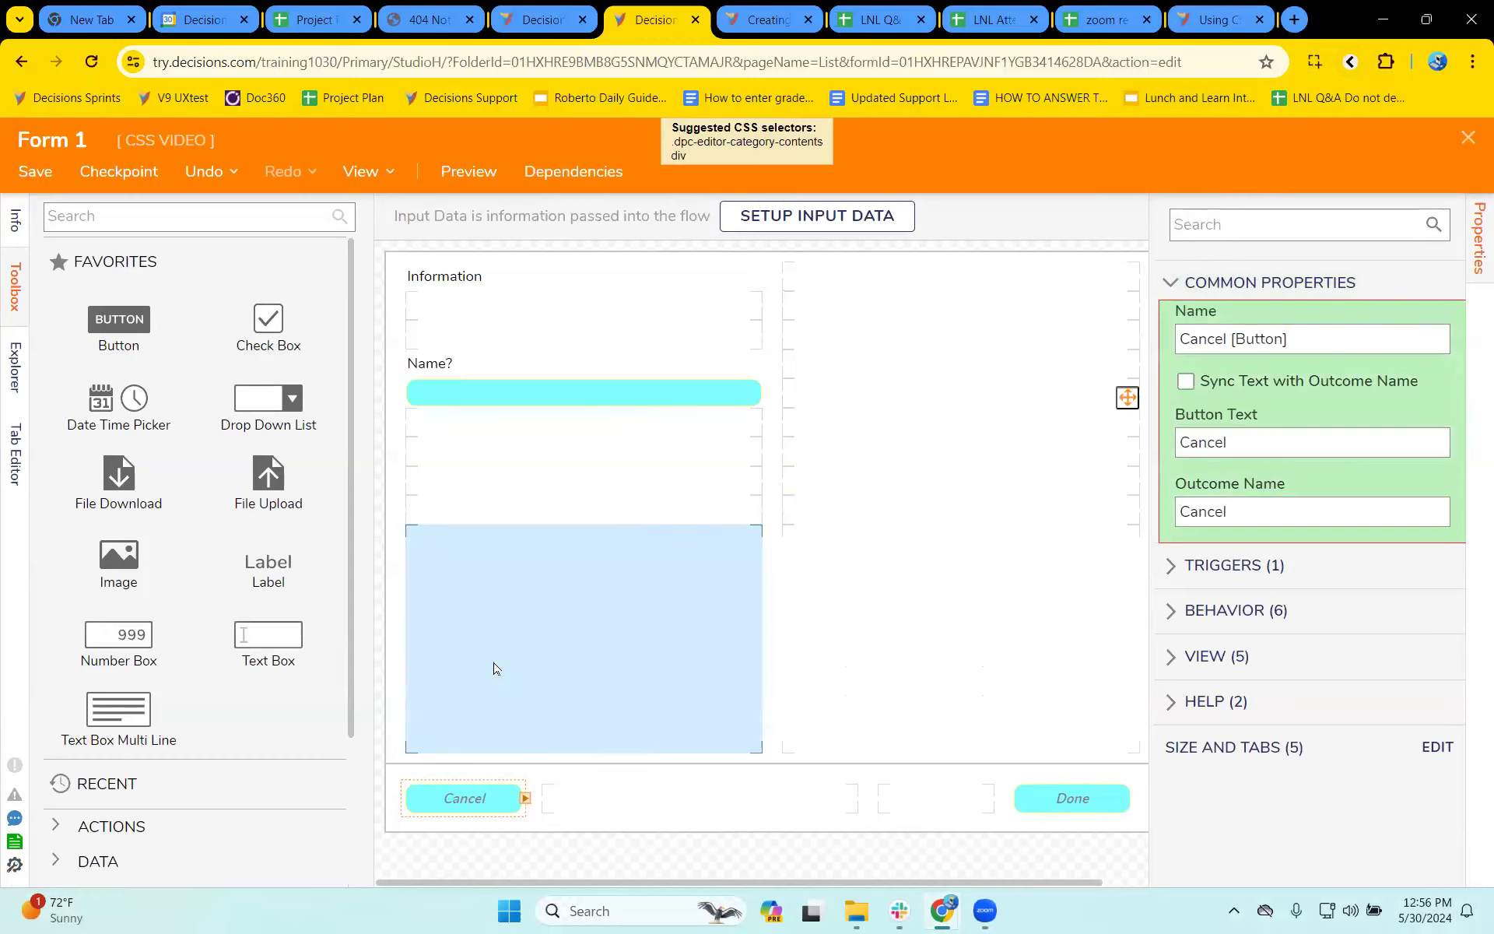
click(481, 804)
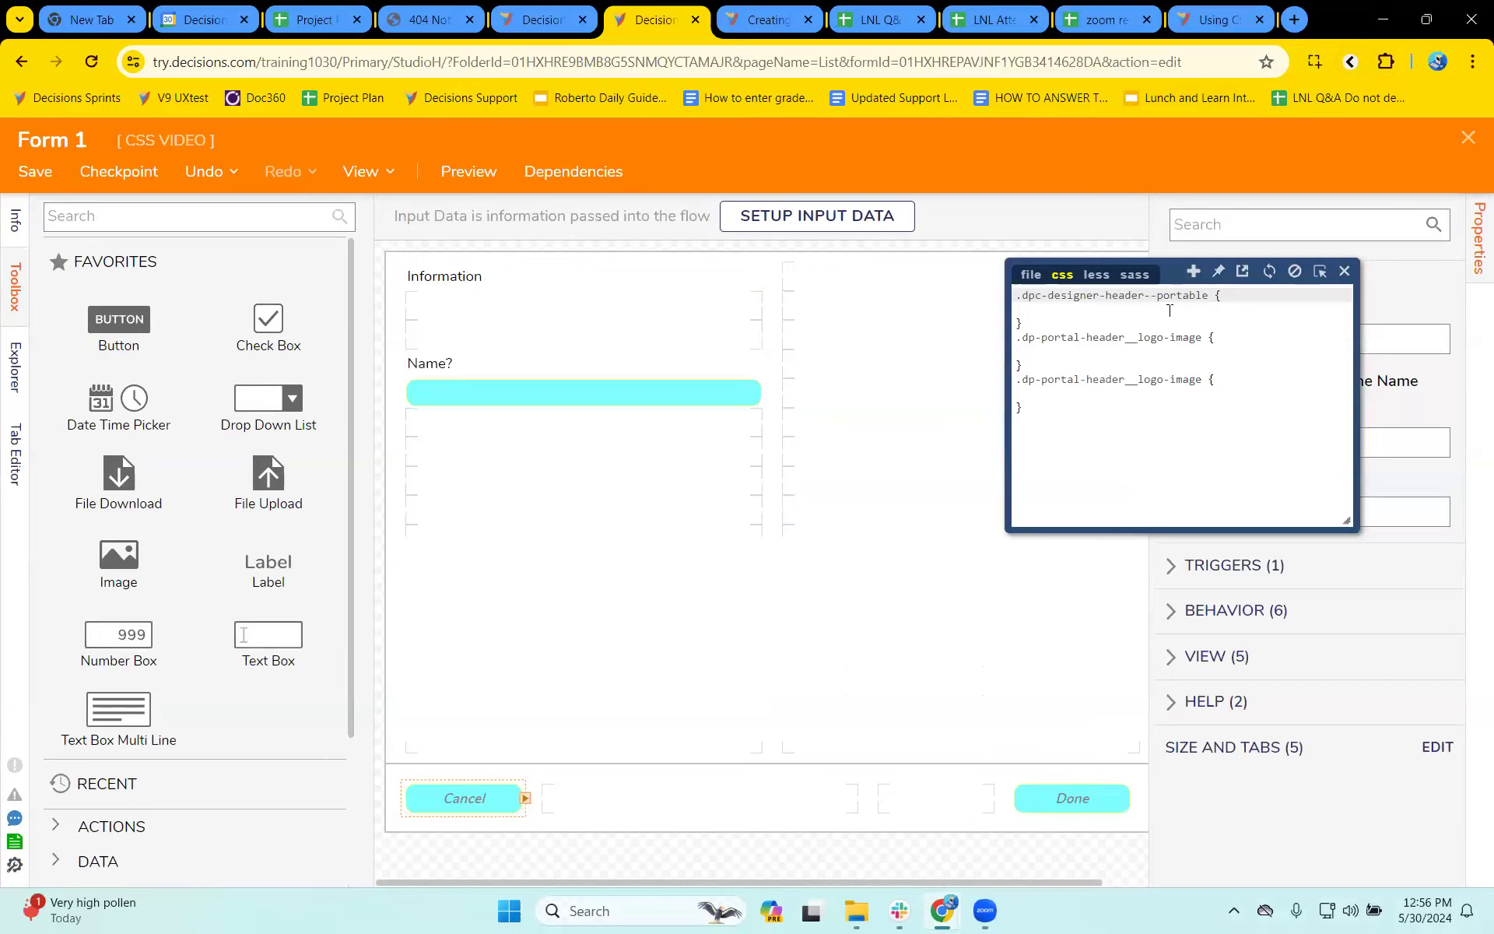
click(561, 395)
click(1320, 272)
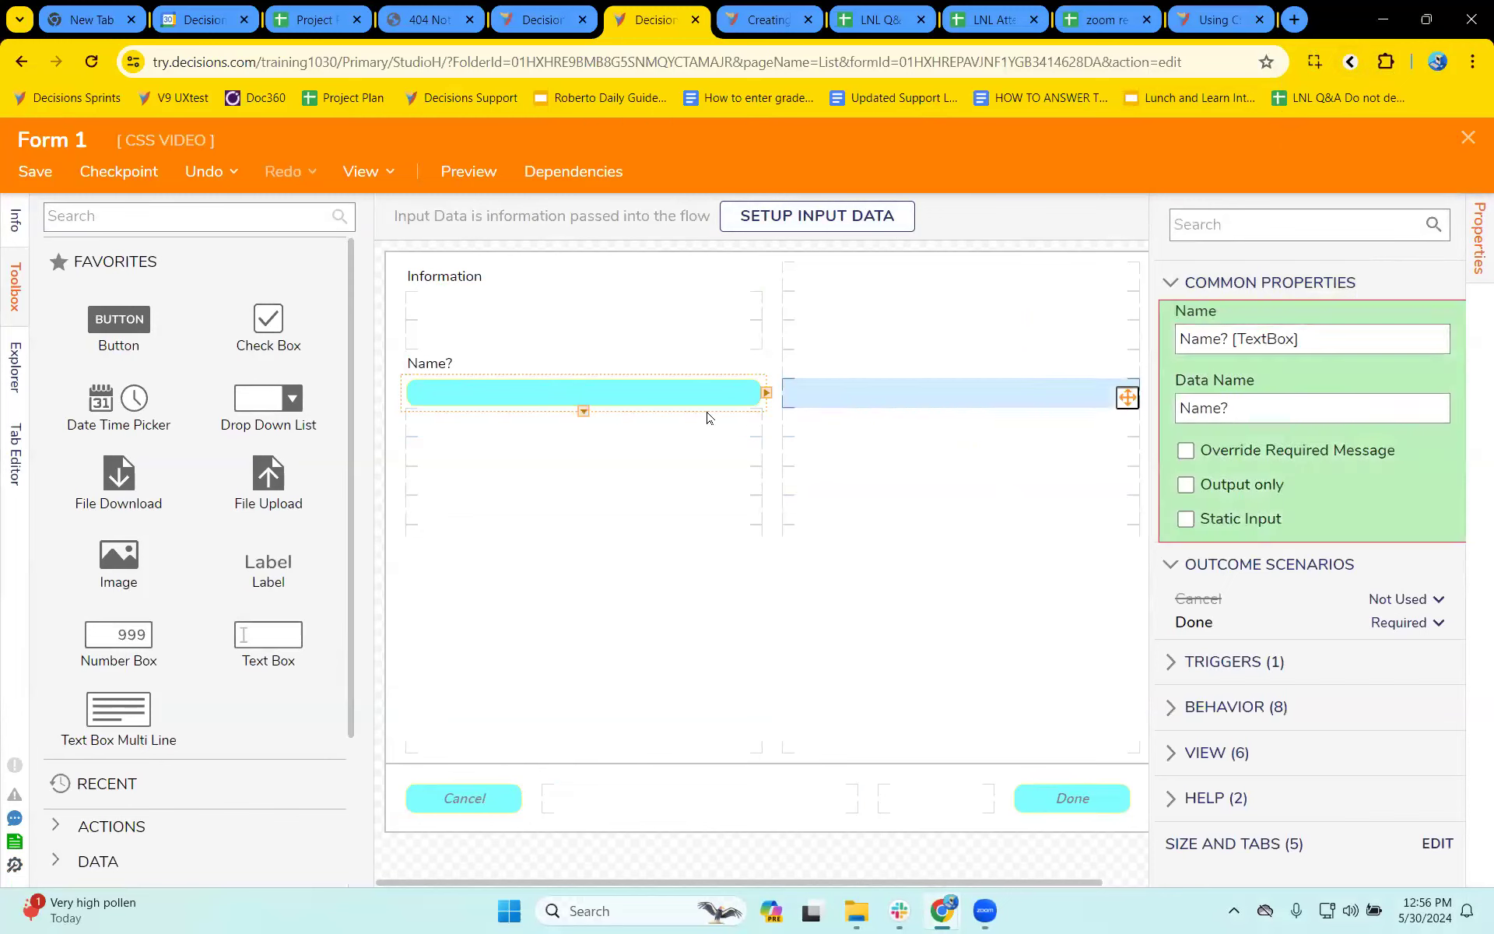
click(678, 400)
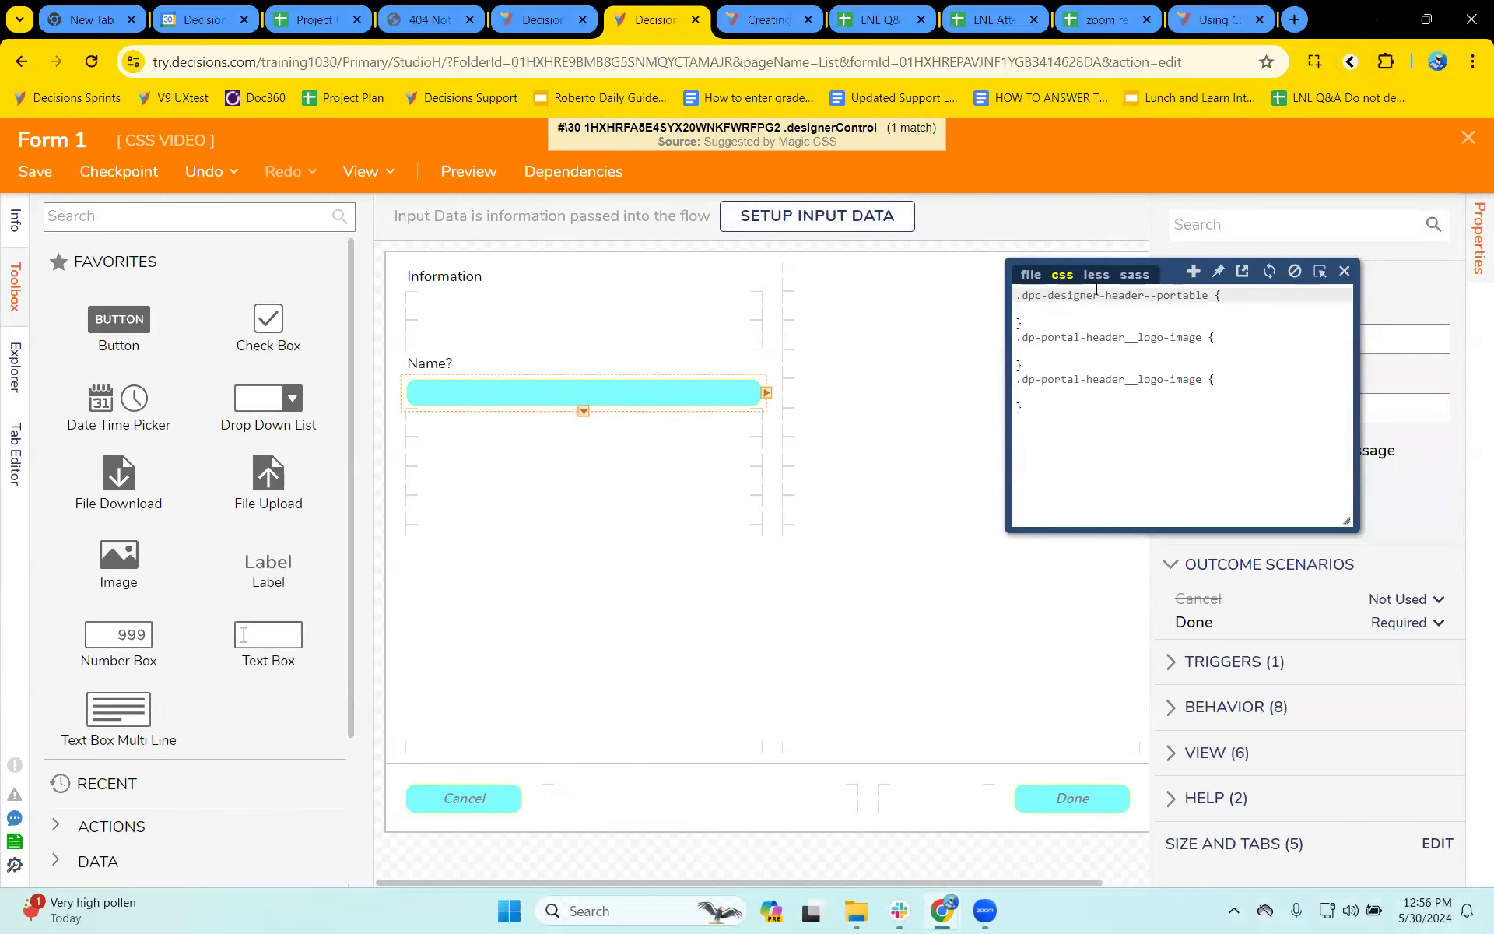
click(1031, 274)
click(1097, 274)
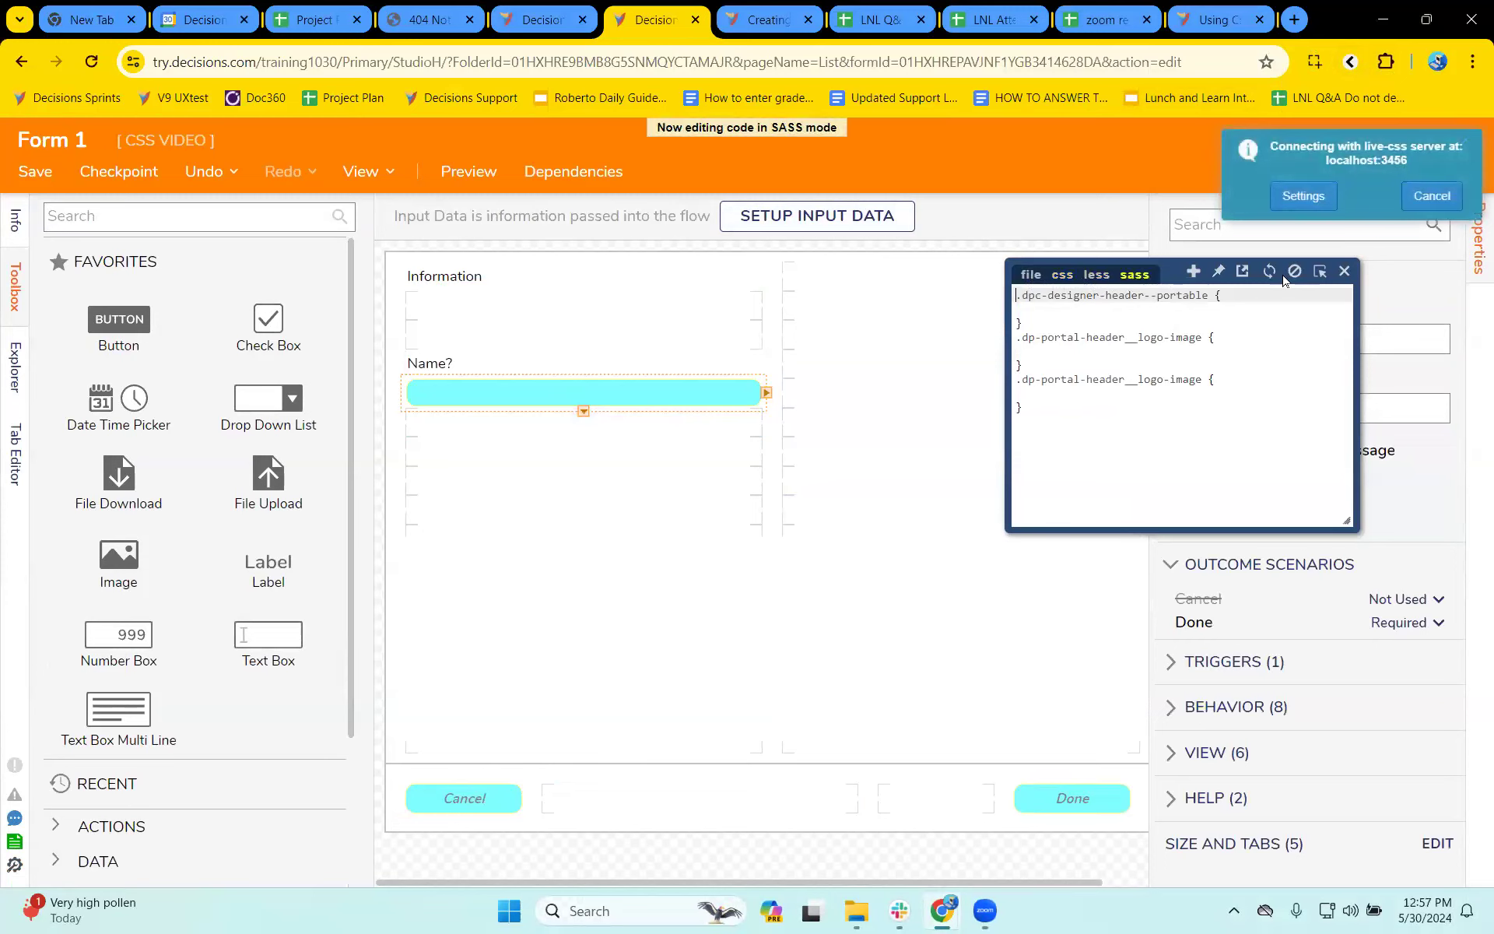
click(1320, 272)
click(1031, 745)
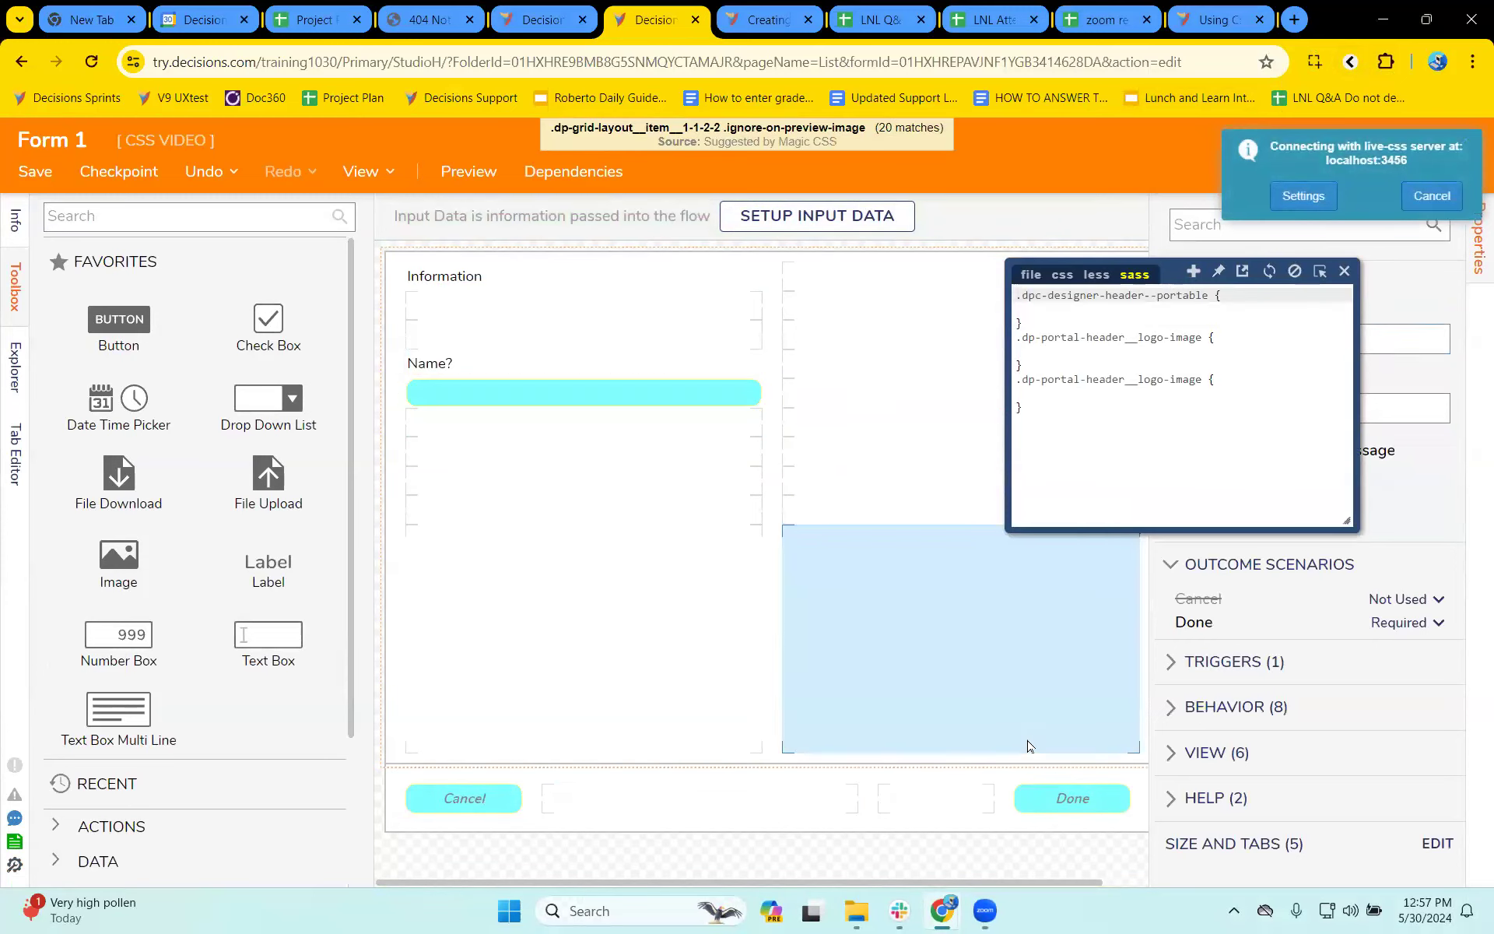
click(1097, 274)
click(1062, 273)
key(Escape)
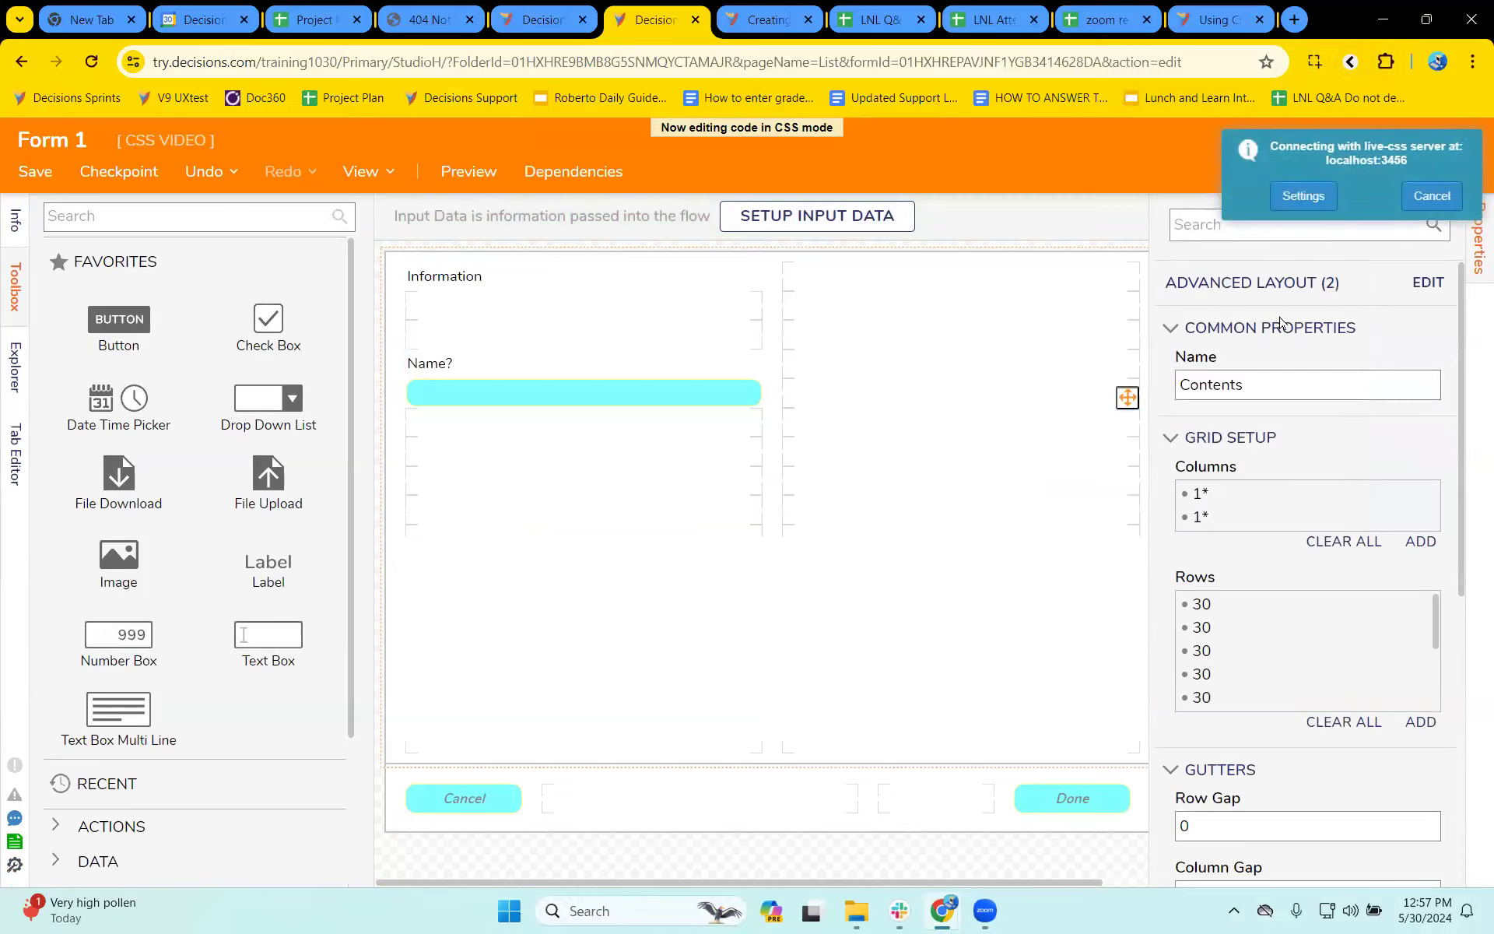
click(1432, 197)
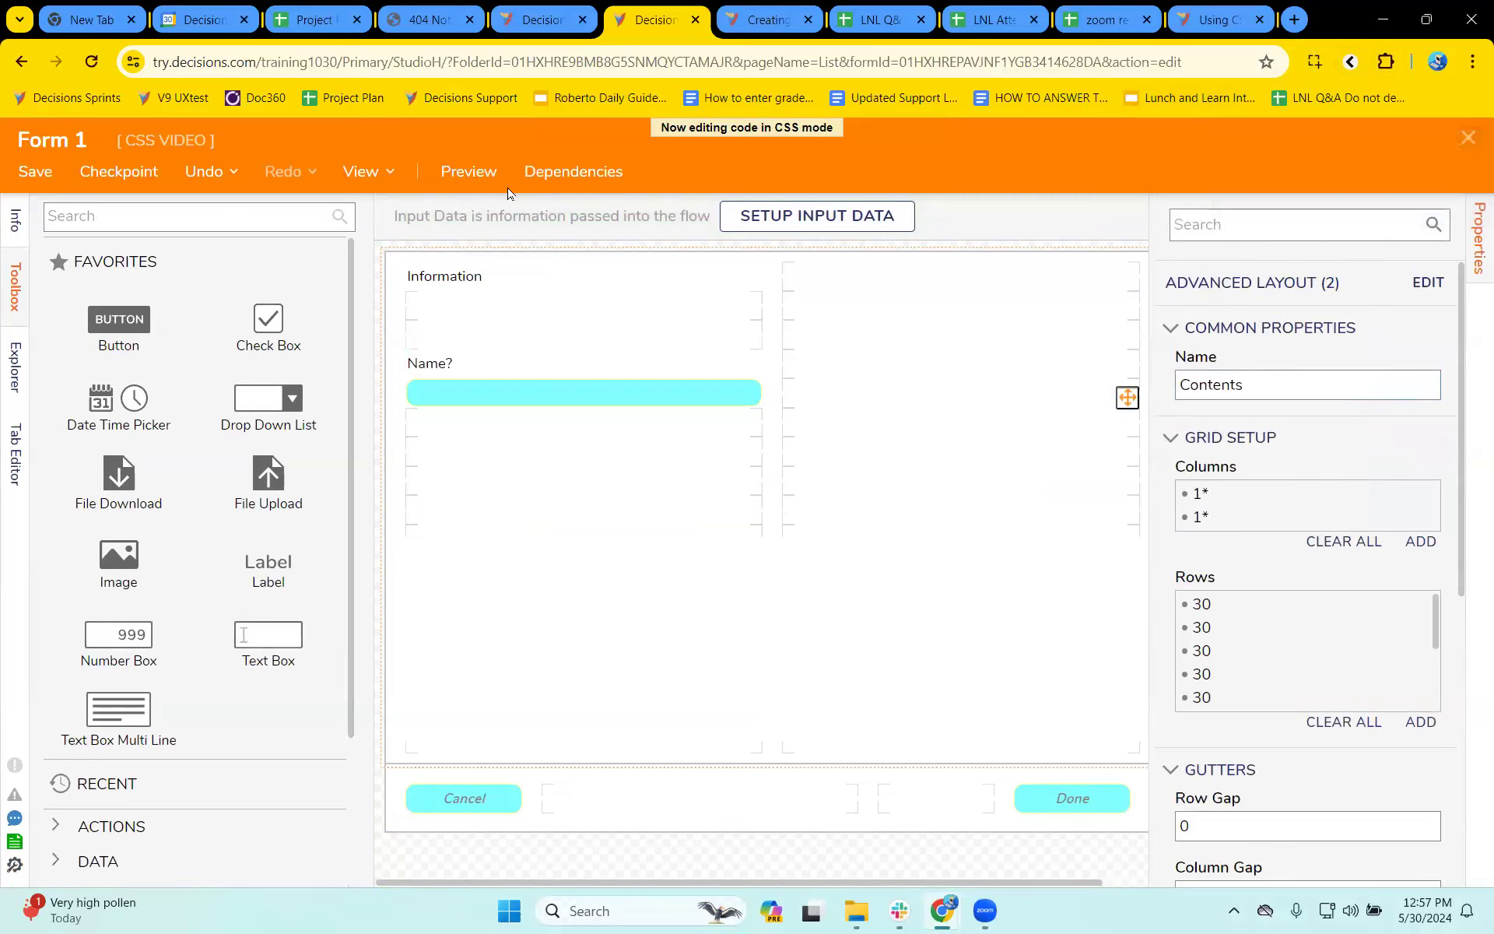
- Preview Form 1 and use Magic CSS to generate the CSS selectors of the Done button
click(468, 171)
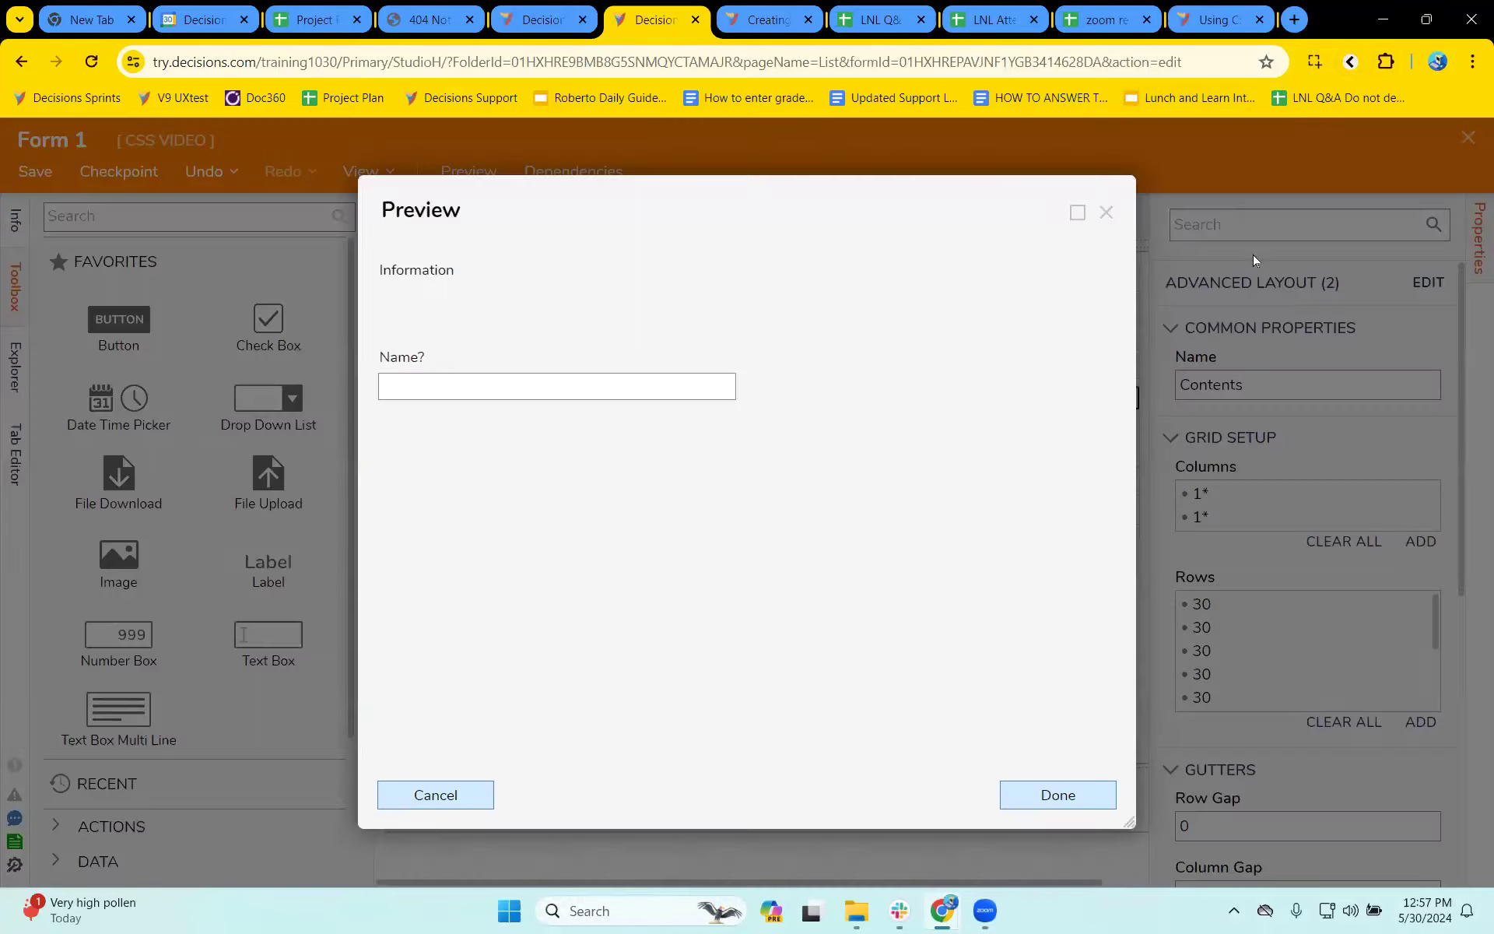
click(1350, 62)
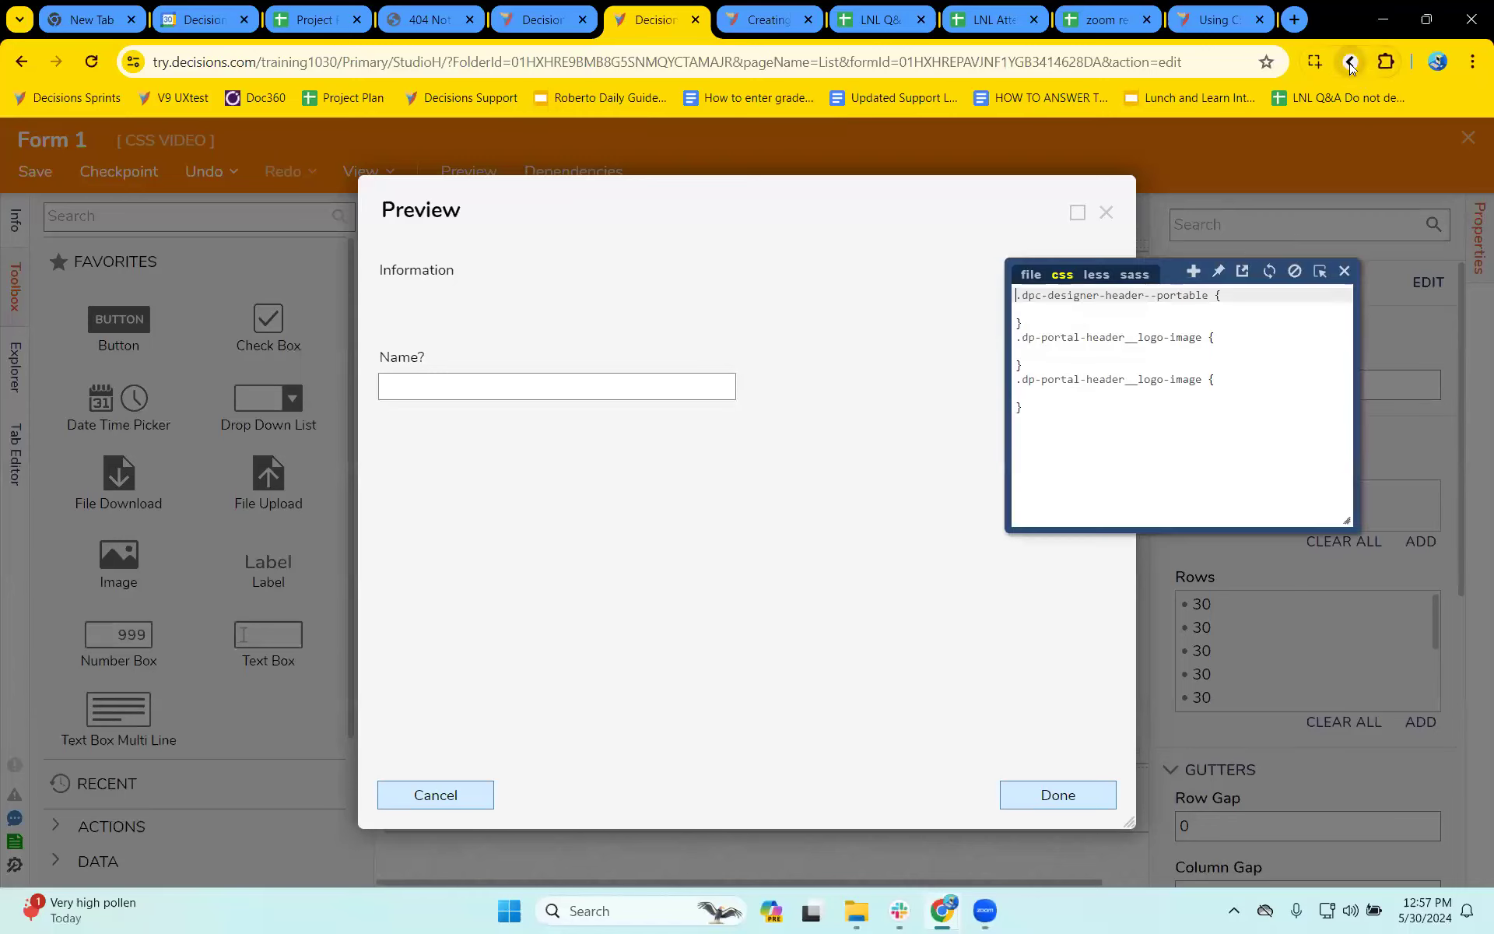
click(1319, 271)
click(1080, 795)
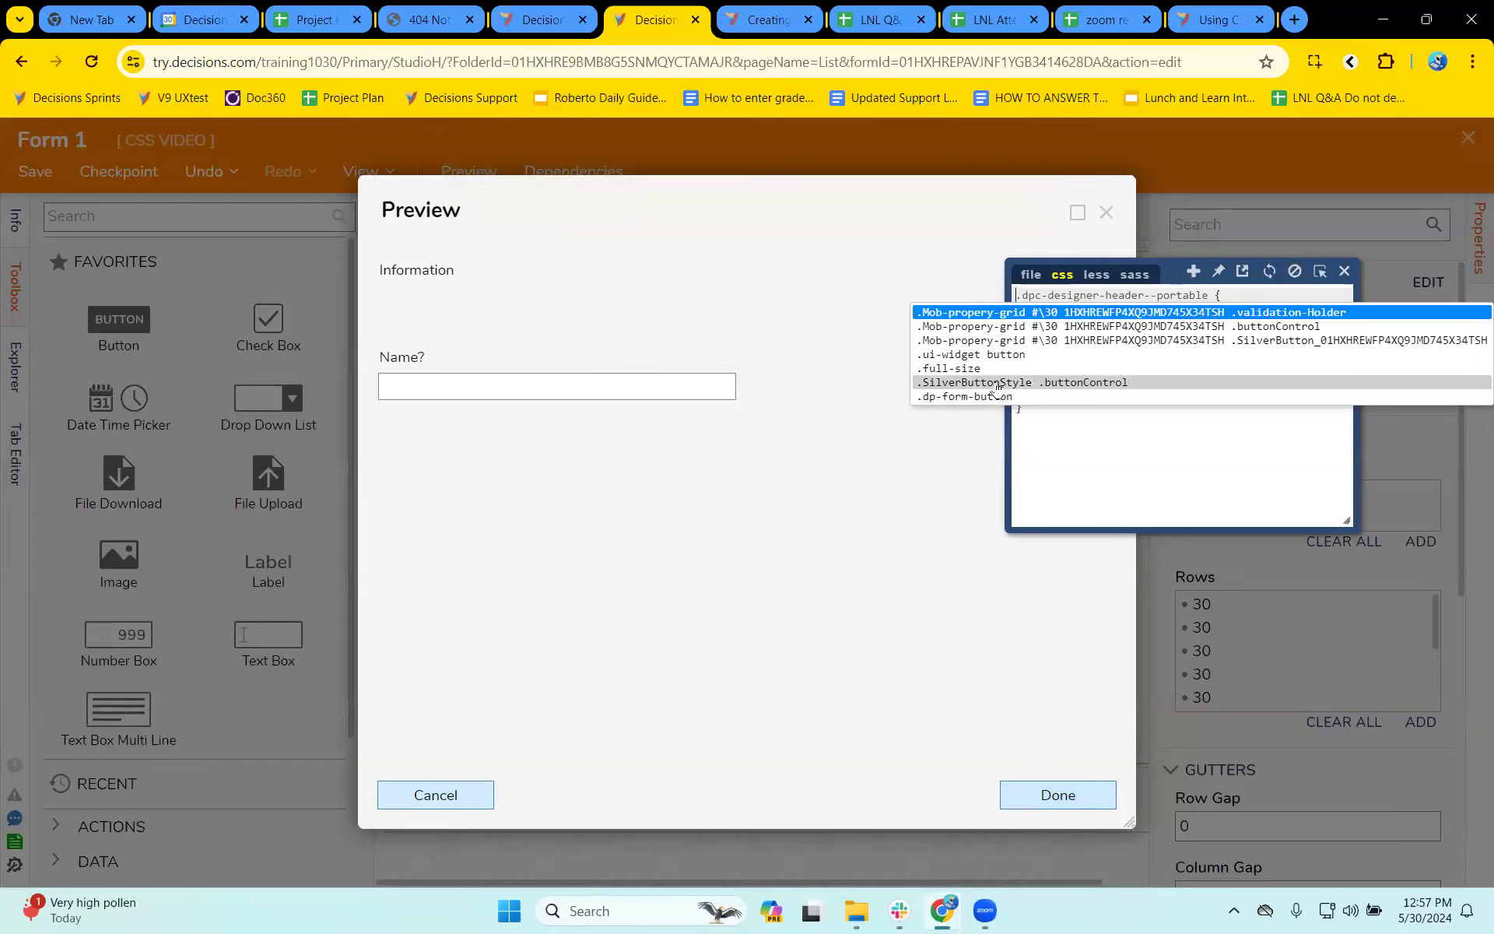
- Search Google Drive for css in a new browser tab and open the CSS Decisions Styling presentation
click(1294, 20)
text(drive.google.com)
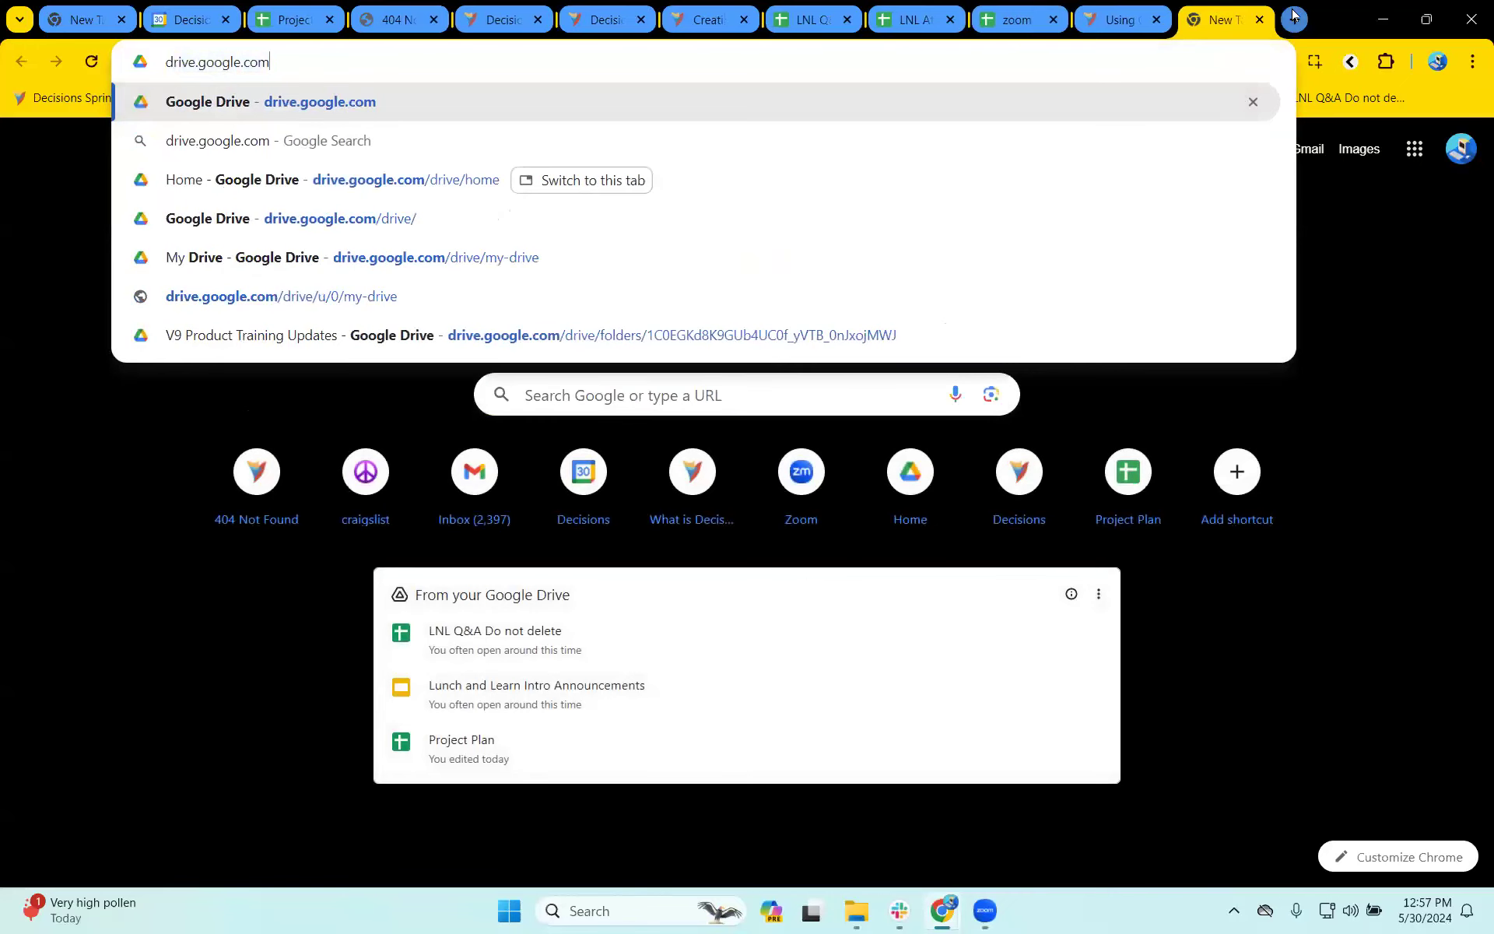
key(Return)
click(521, 361)
text(css)
key(Return)
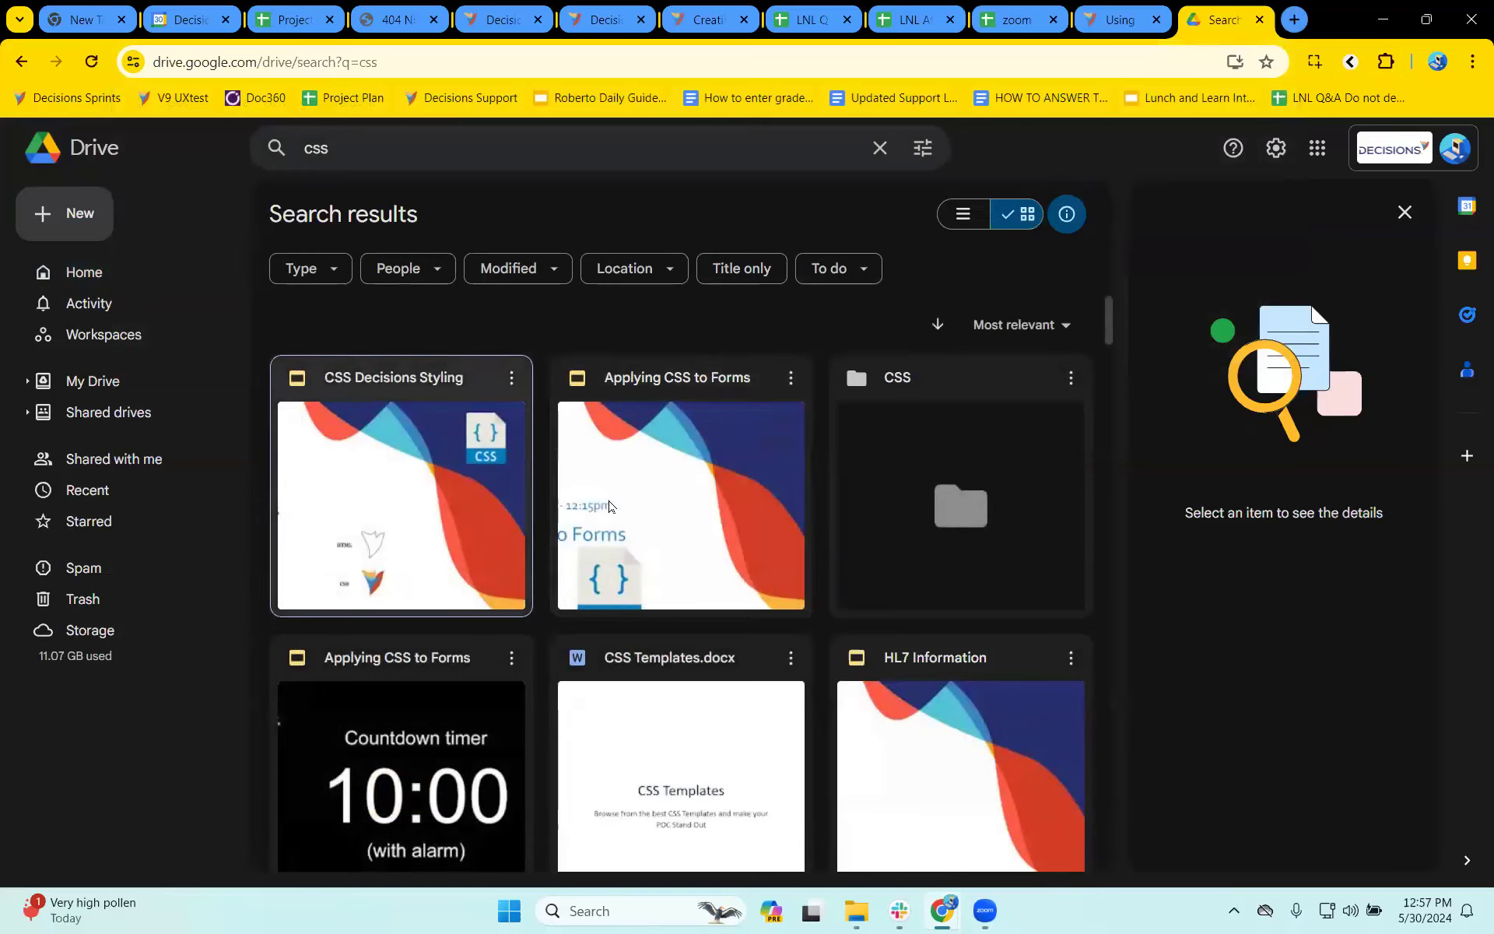
double_click(439, 504)
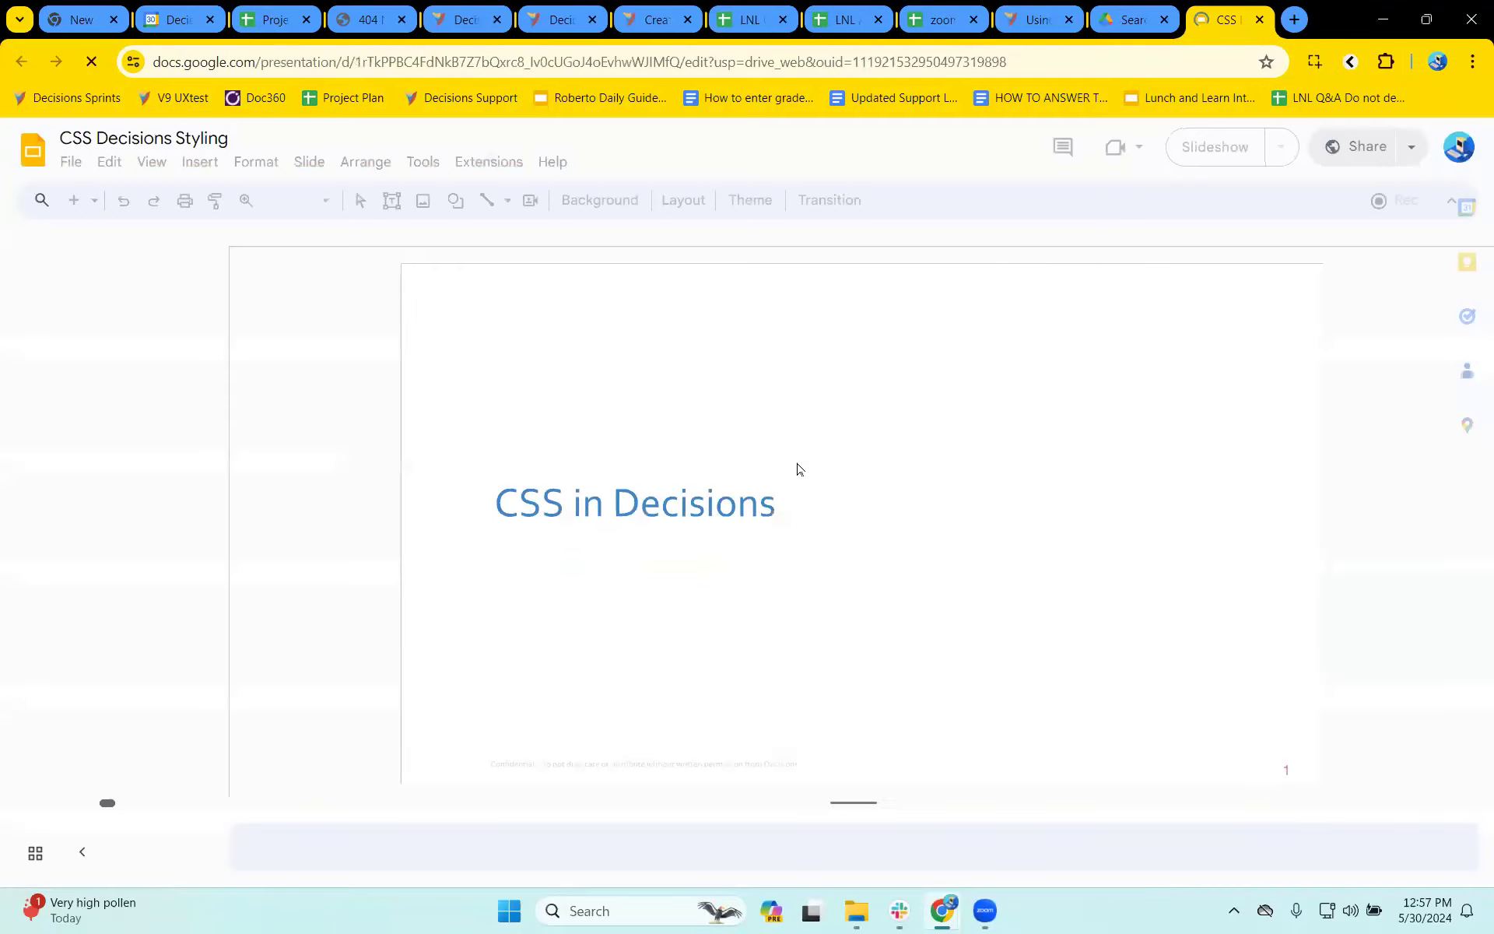
- Examine the presentation's slides on common CSS editors, how designers can leverage CSS, and how CSS changes HTML elements
scroll(144, 564, down, 5)
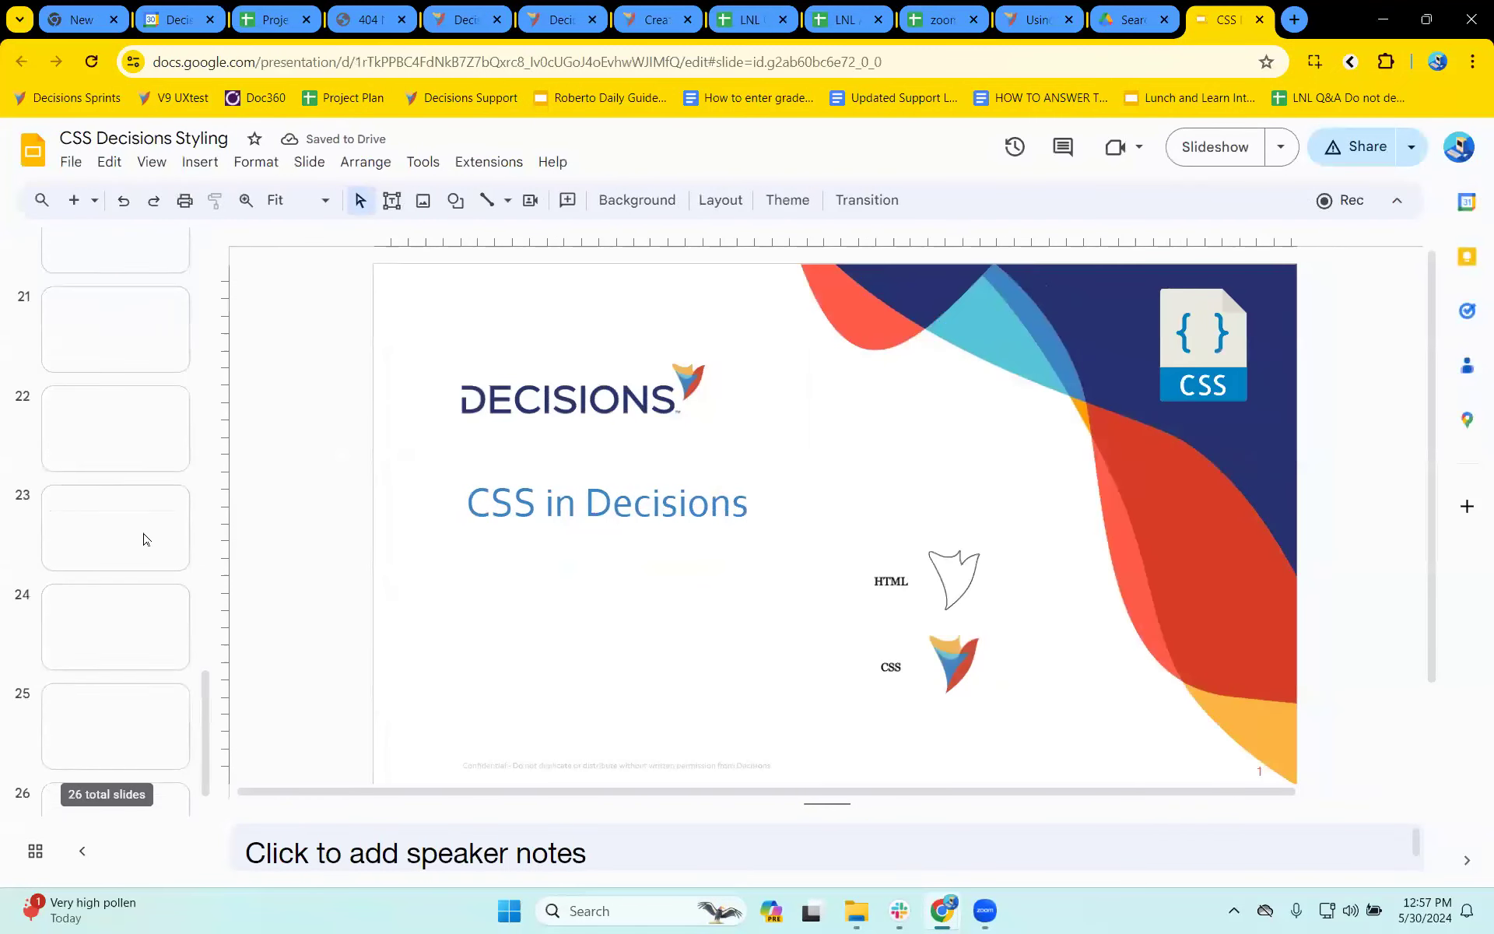
click(143, 535)
click(152, 644)
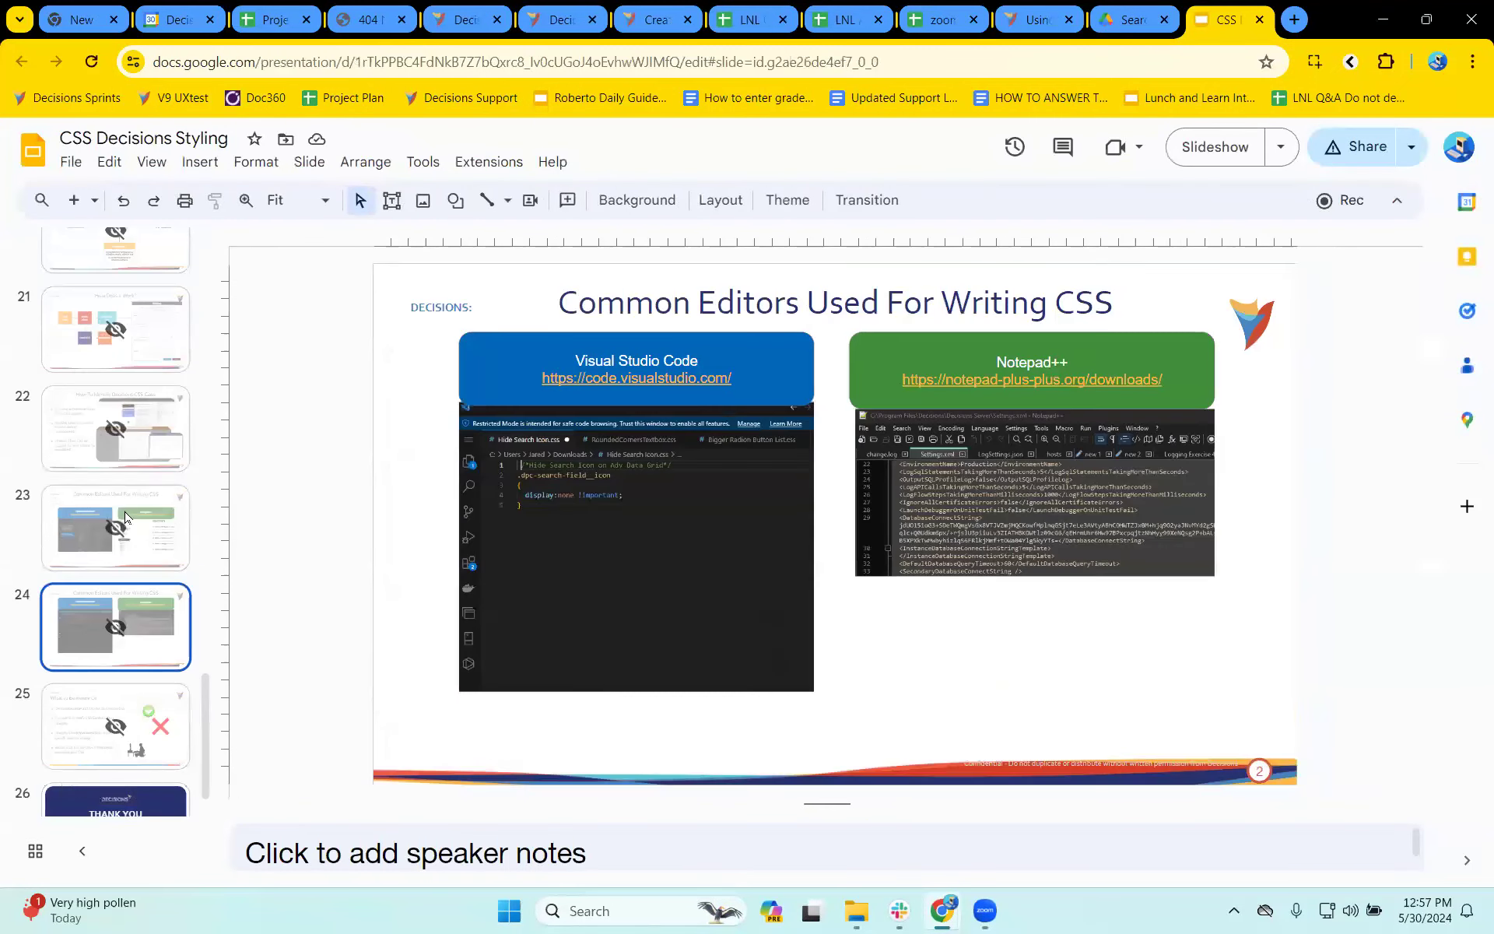
click(159, 399)
scroll(161, 510, up, 2)
click(159, 403)
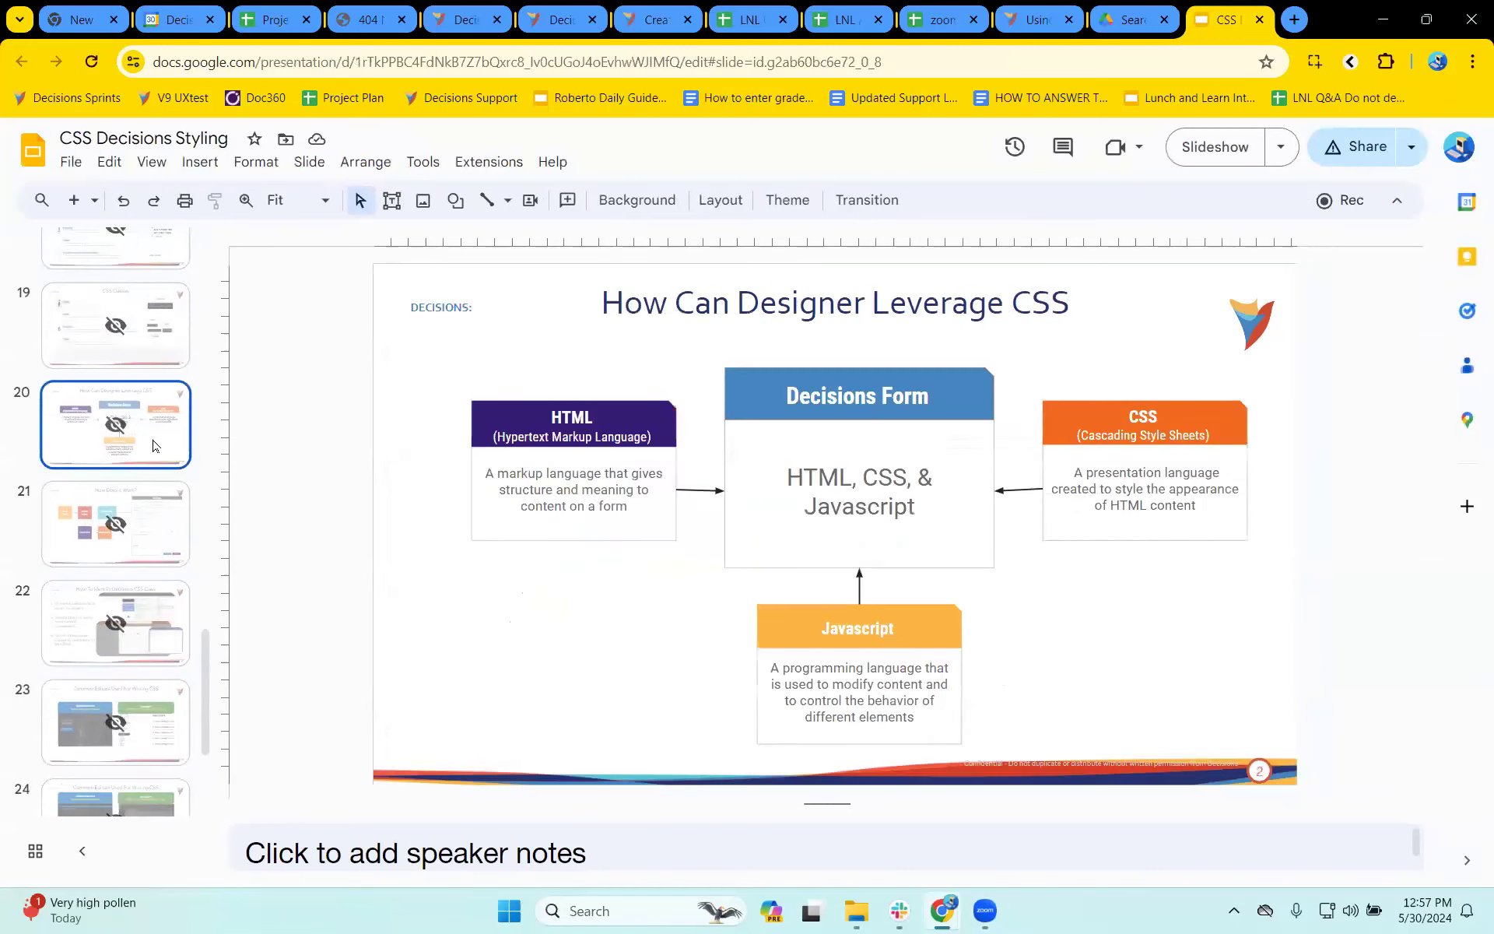
scroll(150, 442, up, 2)
click(136, 492)
click(121, 415)
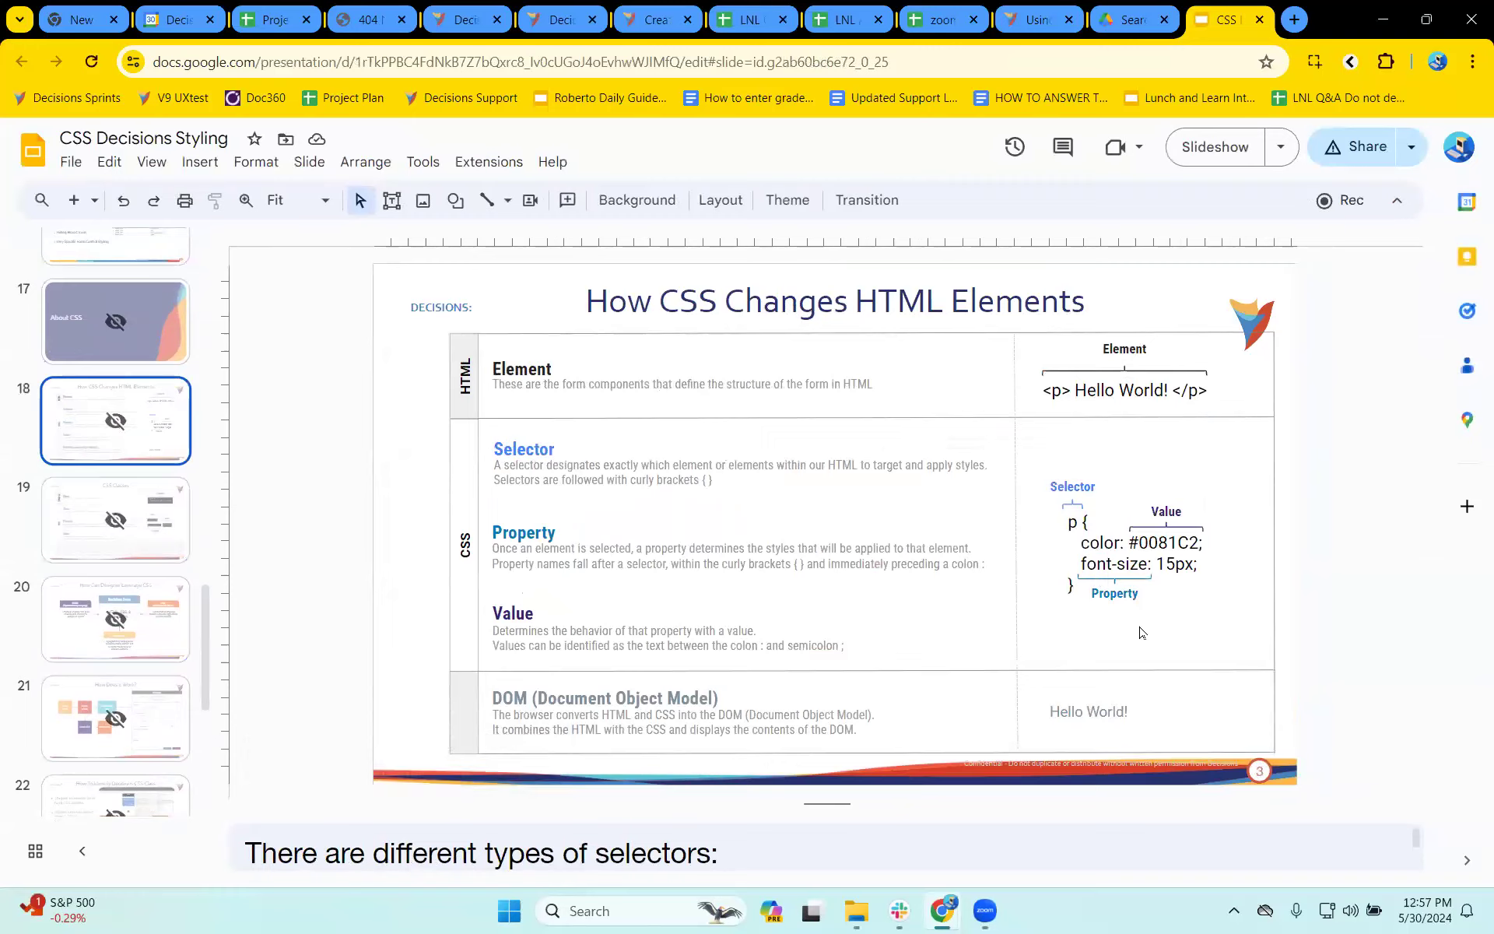
- Open the Decisions-Support YouTube channel in a new browser tab and search its videos for css
click(1292, 21)
text(youtube.com)
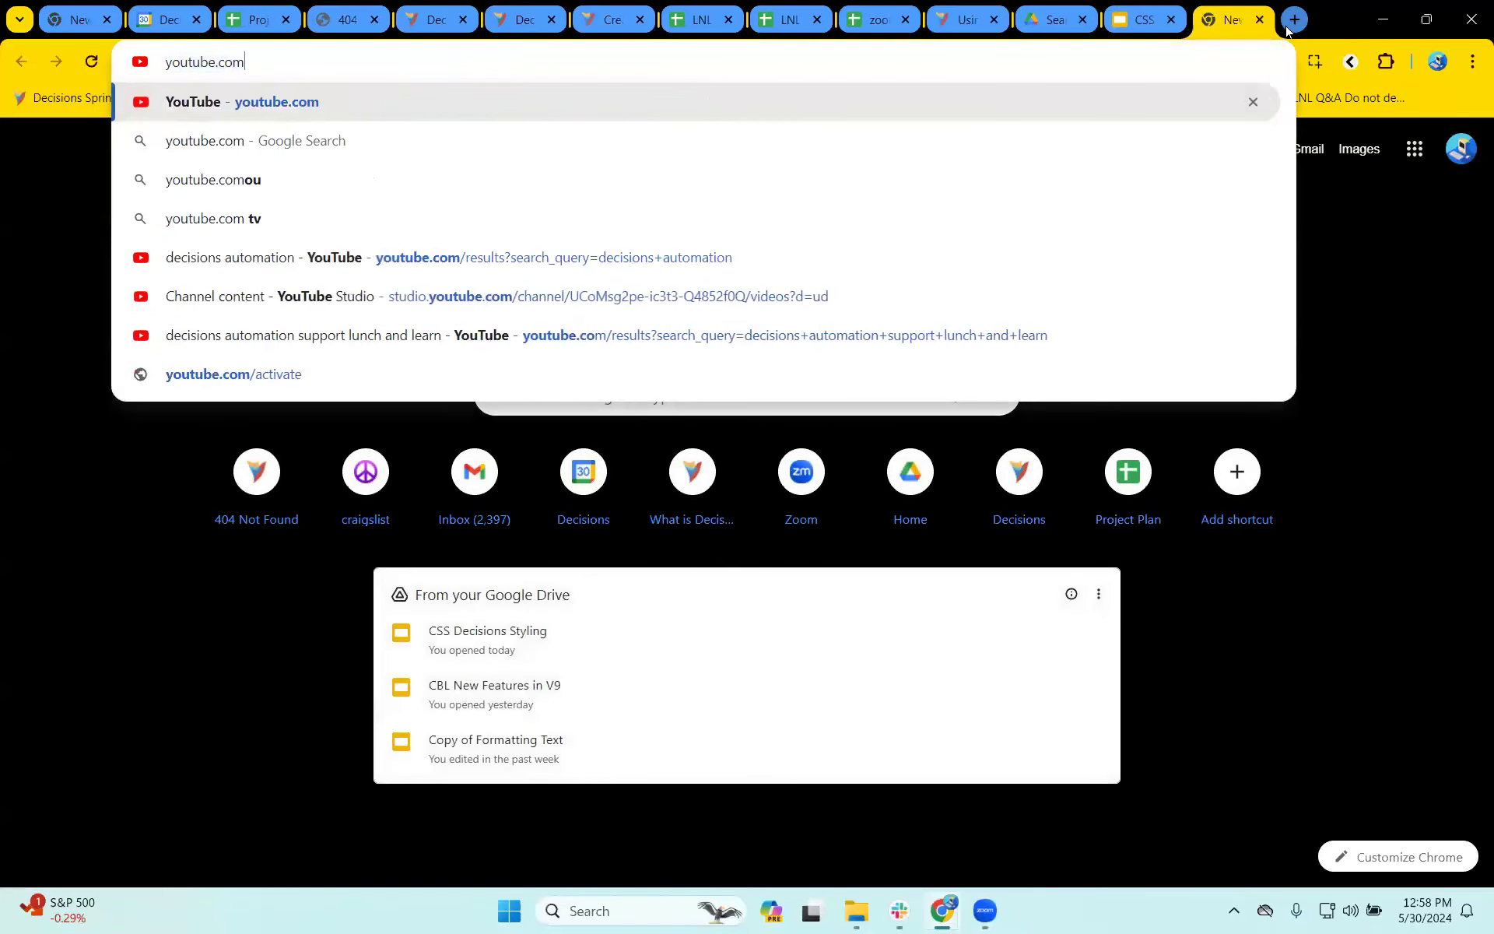
key(Return)
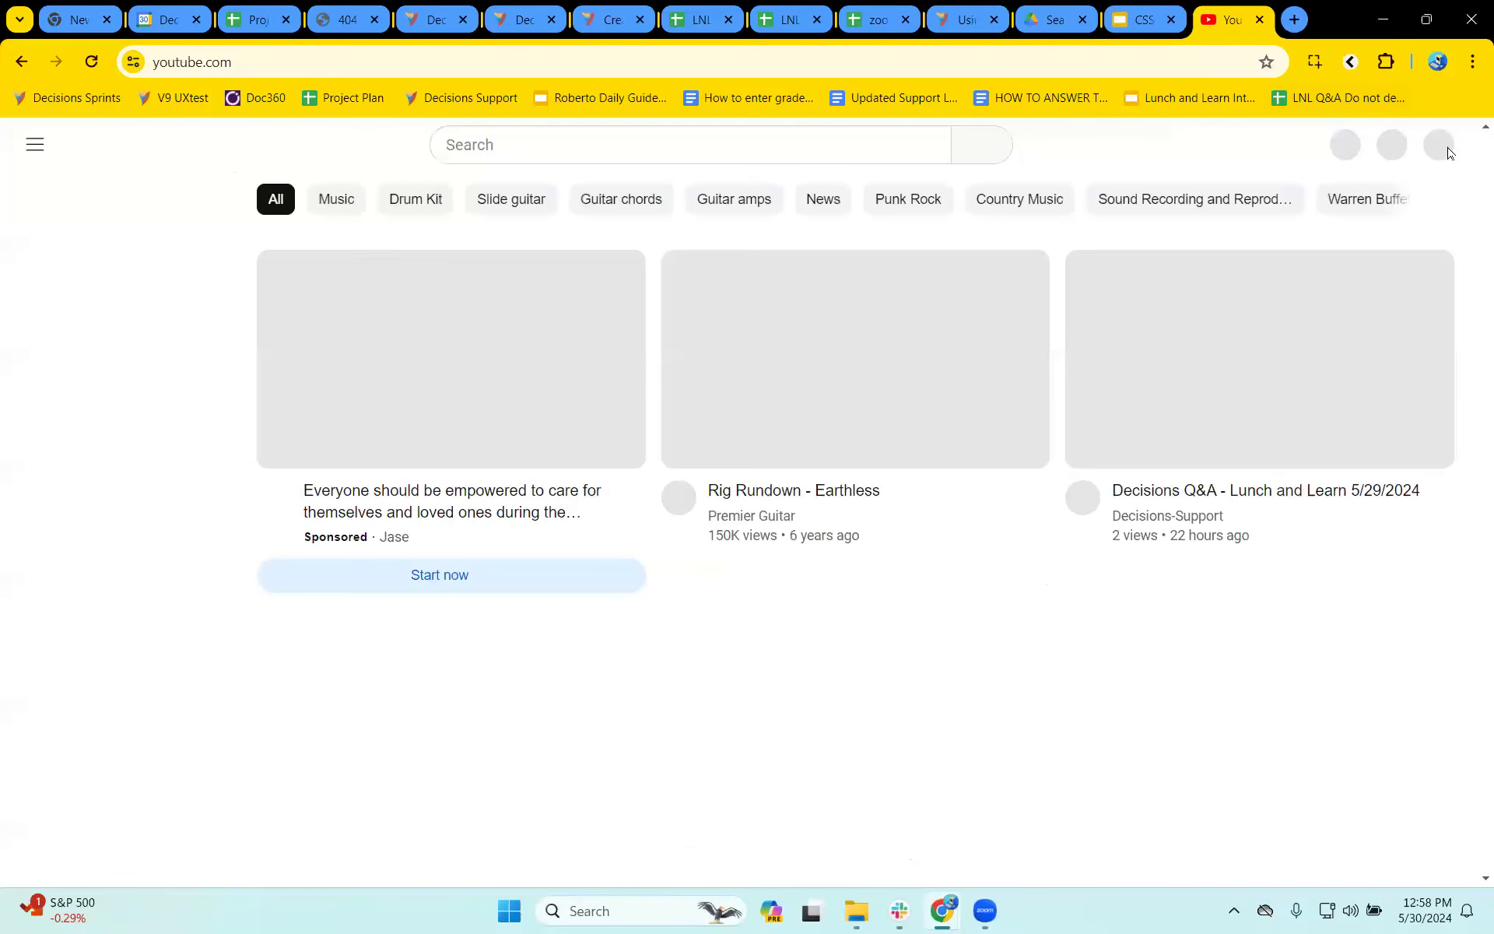
click(1436, 147)
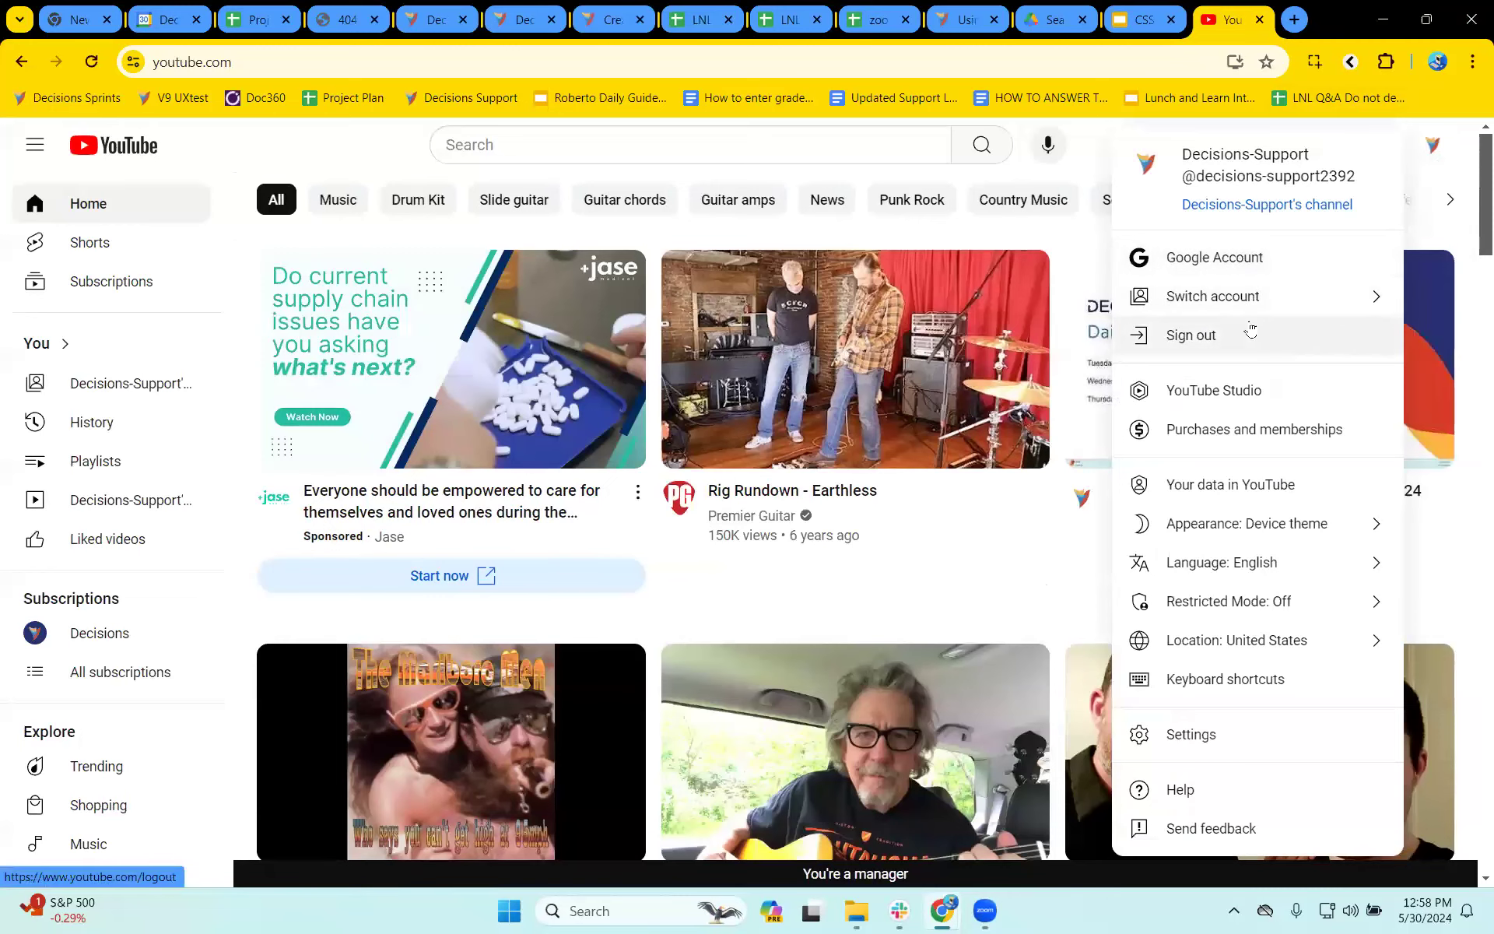
click(1280, 204)
click(683, 539)
text(css)
key(Return)
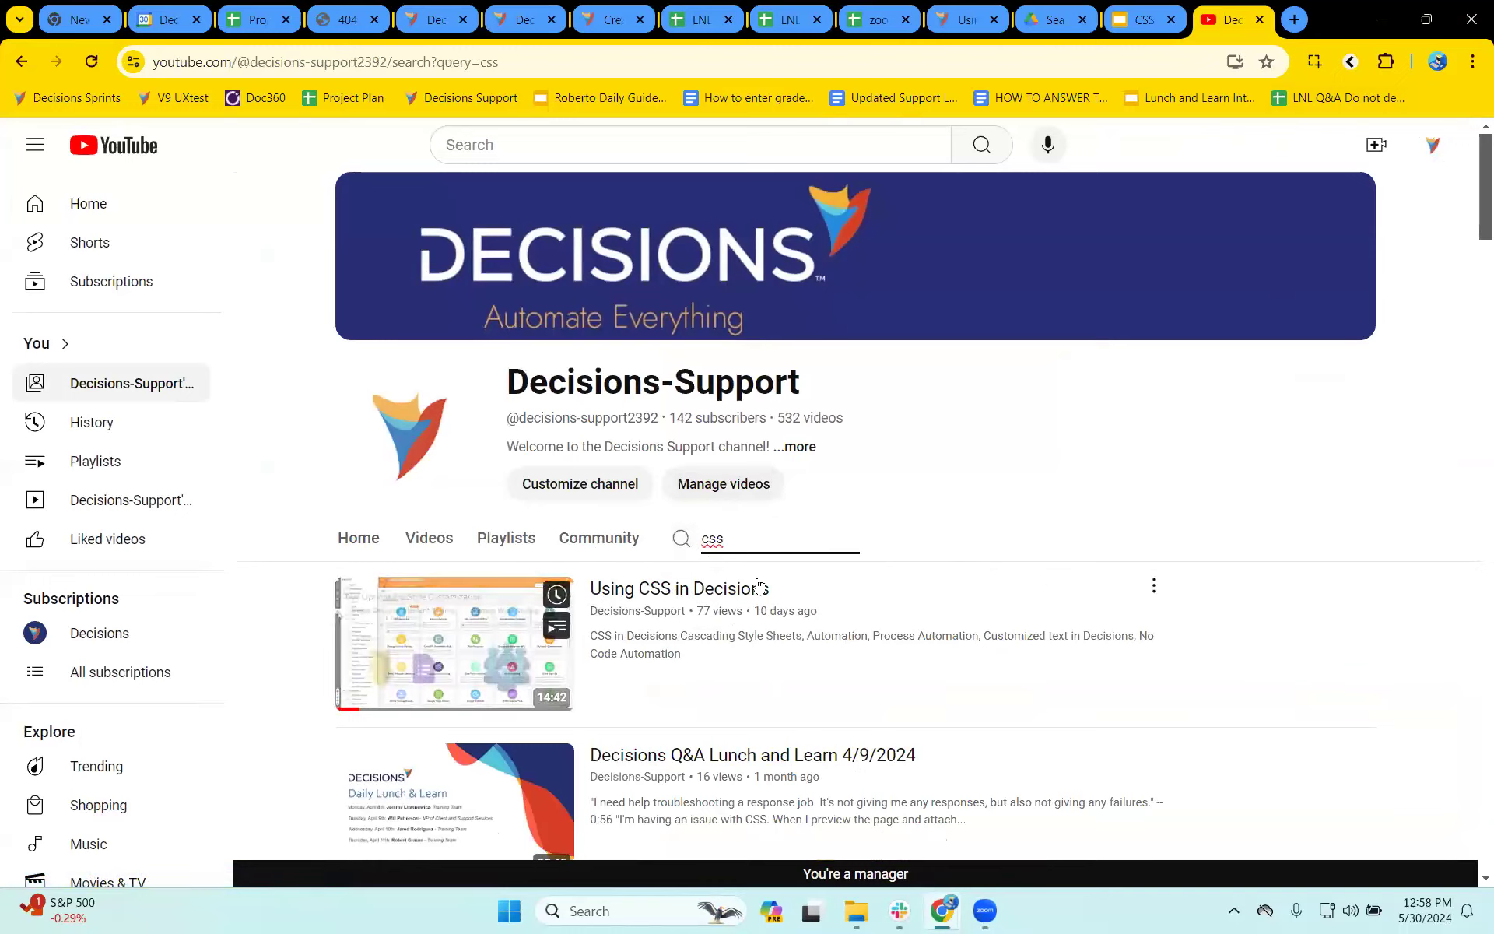
- Review the Single Element Styling Customization slide in the CSS Decisions Styling presentation
click(1144, 20)
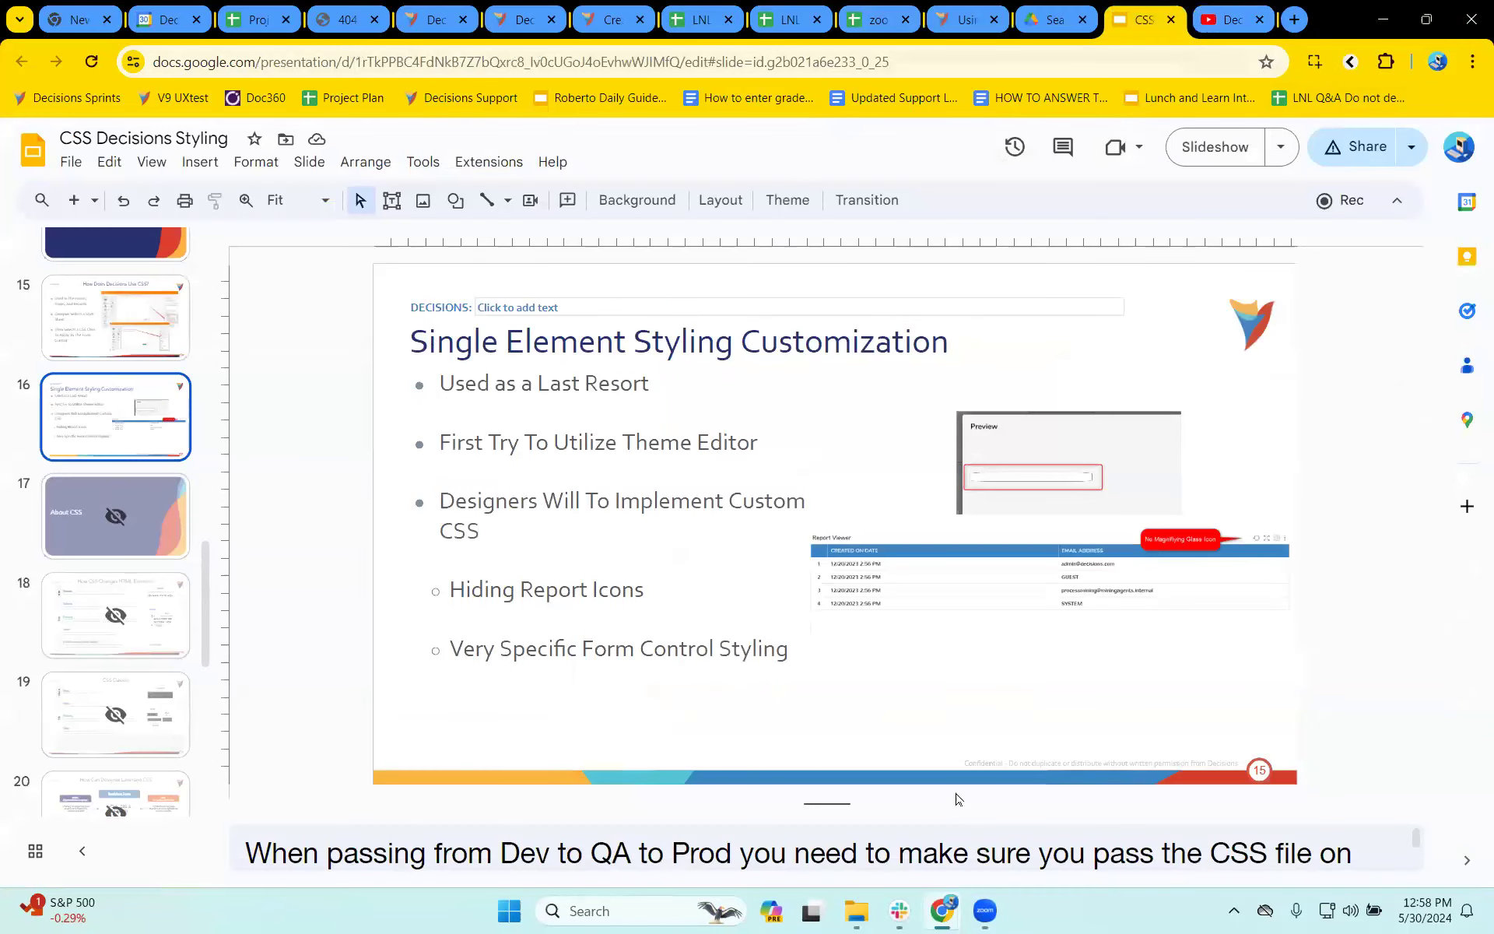
mouse_move(905, 915)
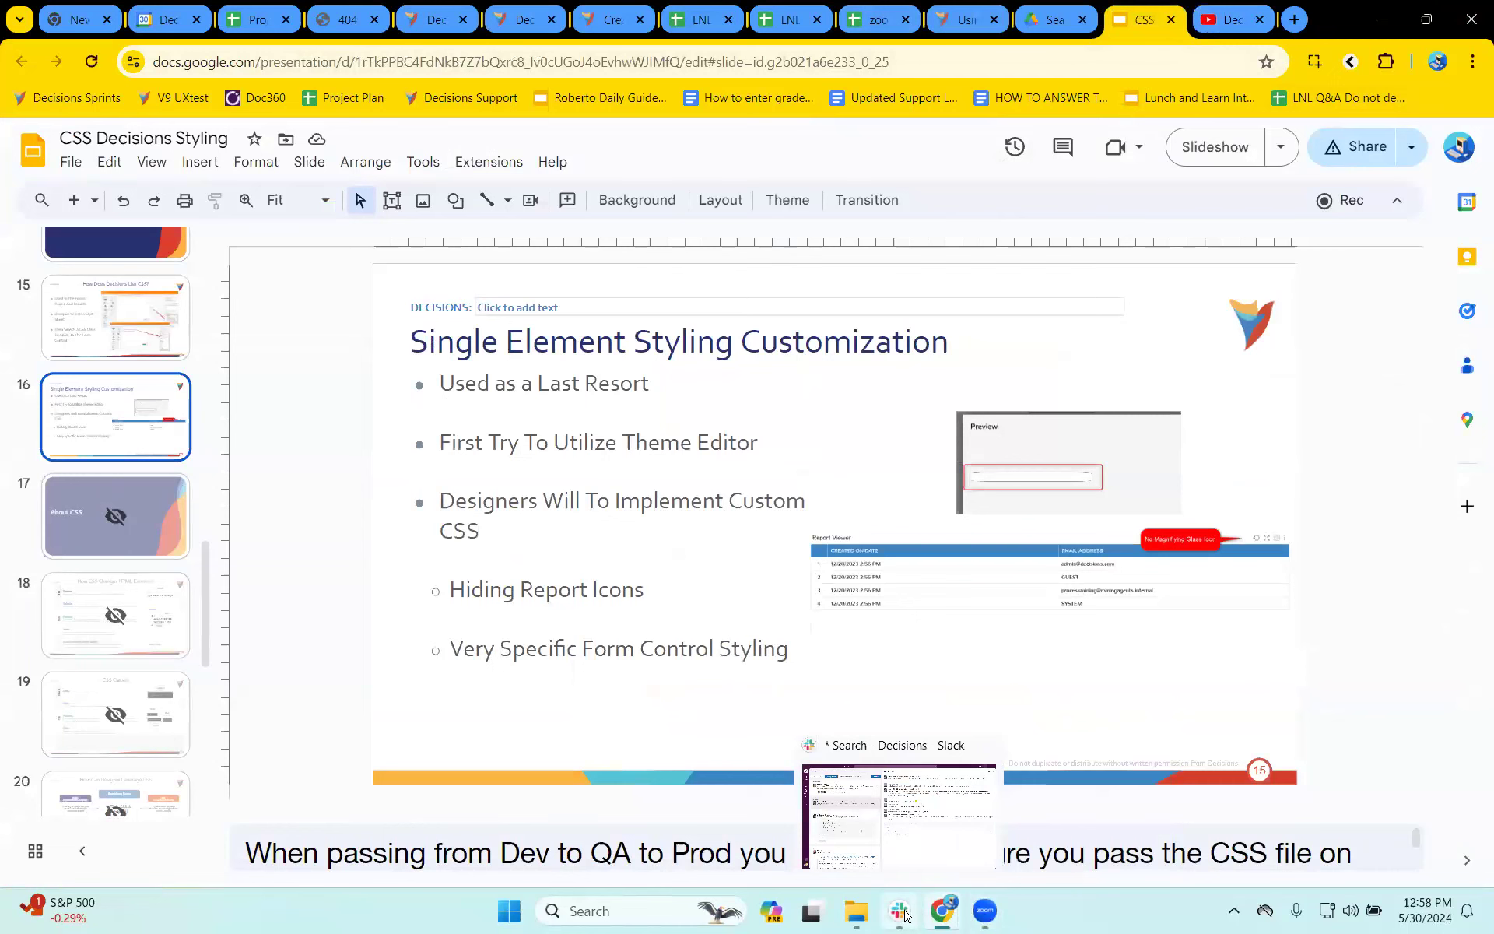
click(604, 19)
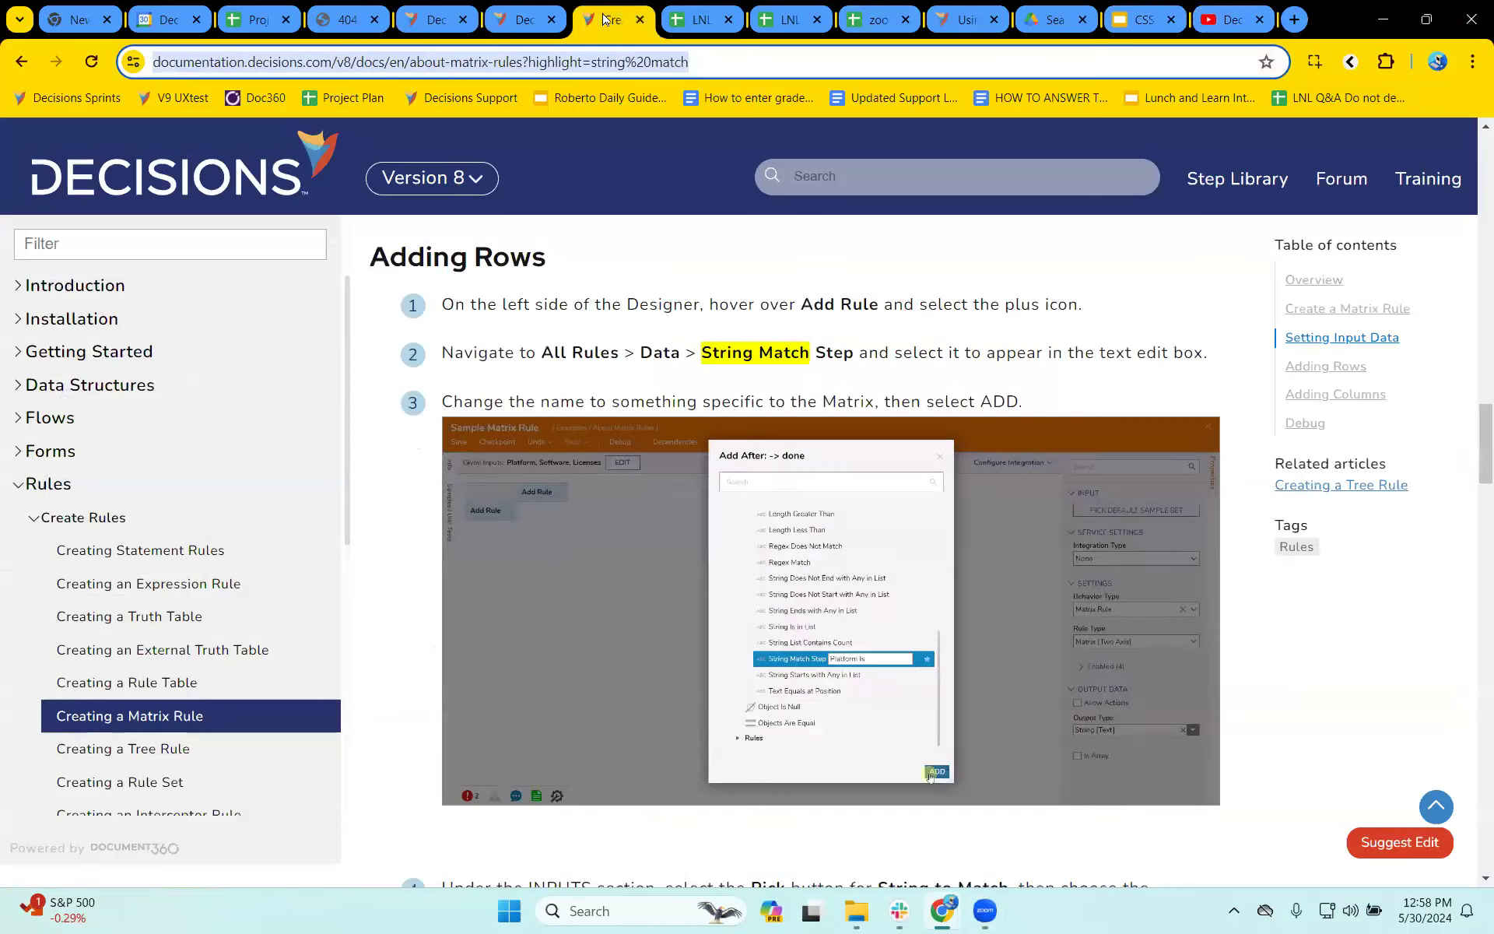
- Return to the Form 1 preview and generate Magic CSS selectors for the Name? text box, Done button and Cancel button
click(510, 17)
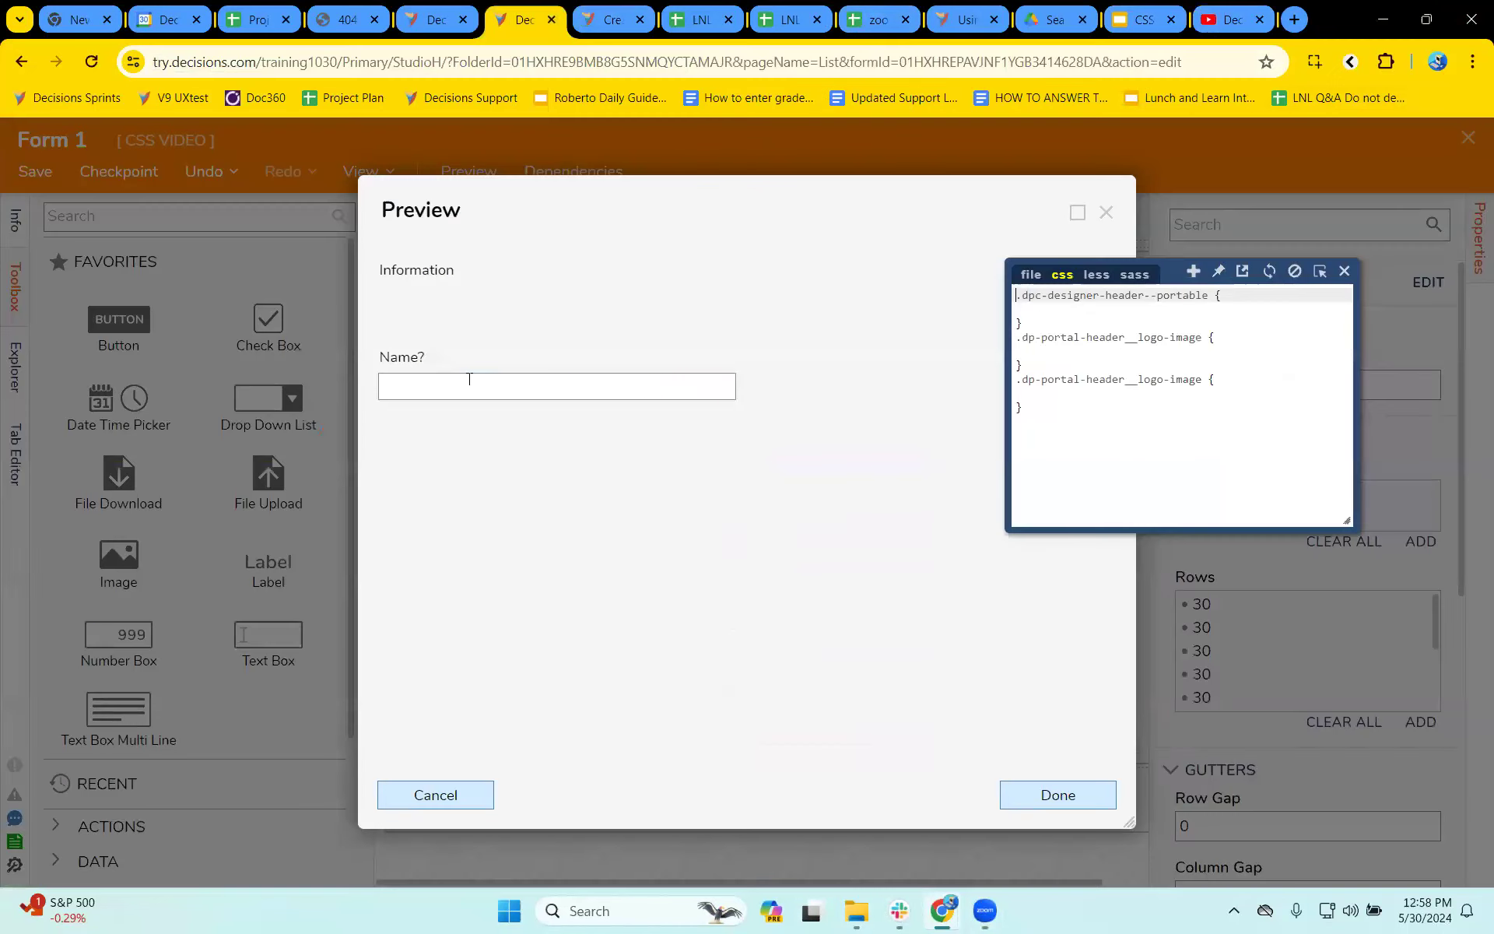
click(1320, 272)
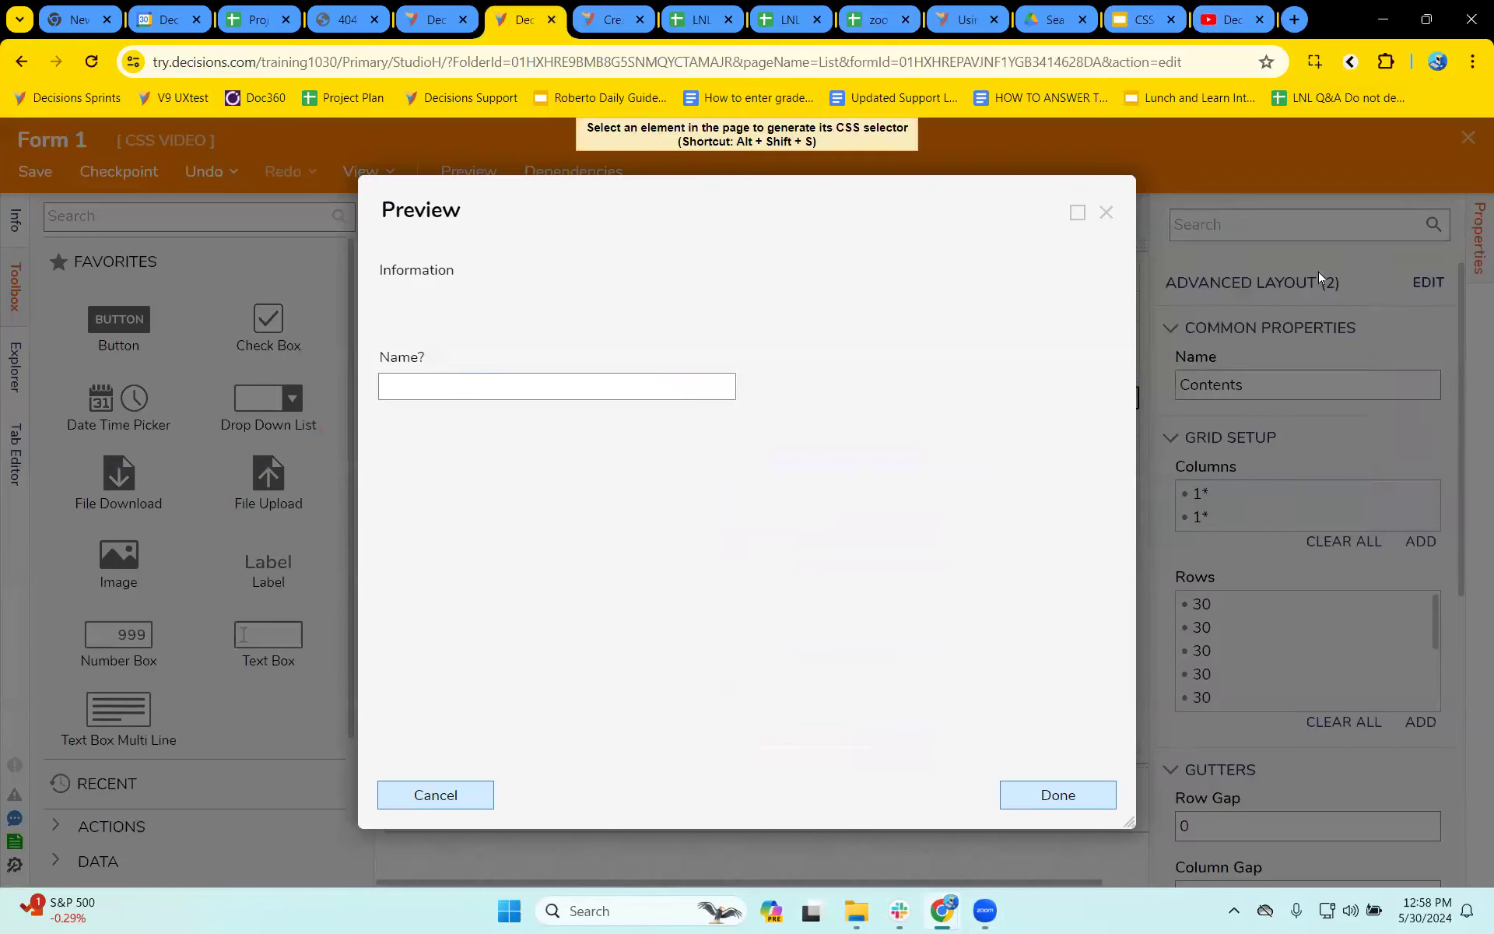
click(513, 386)
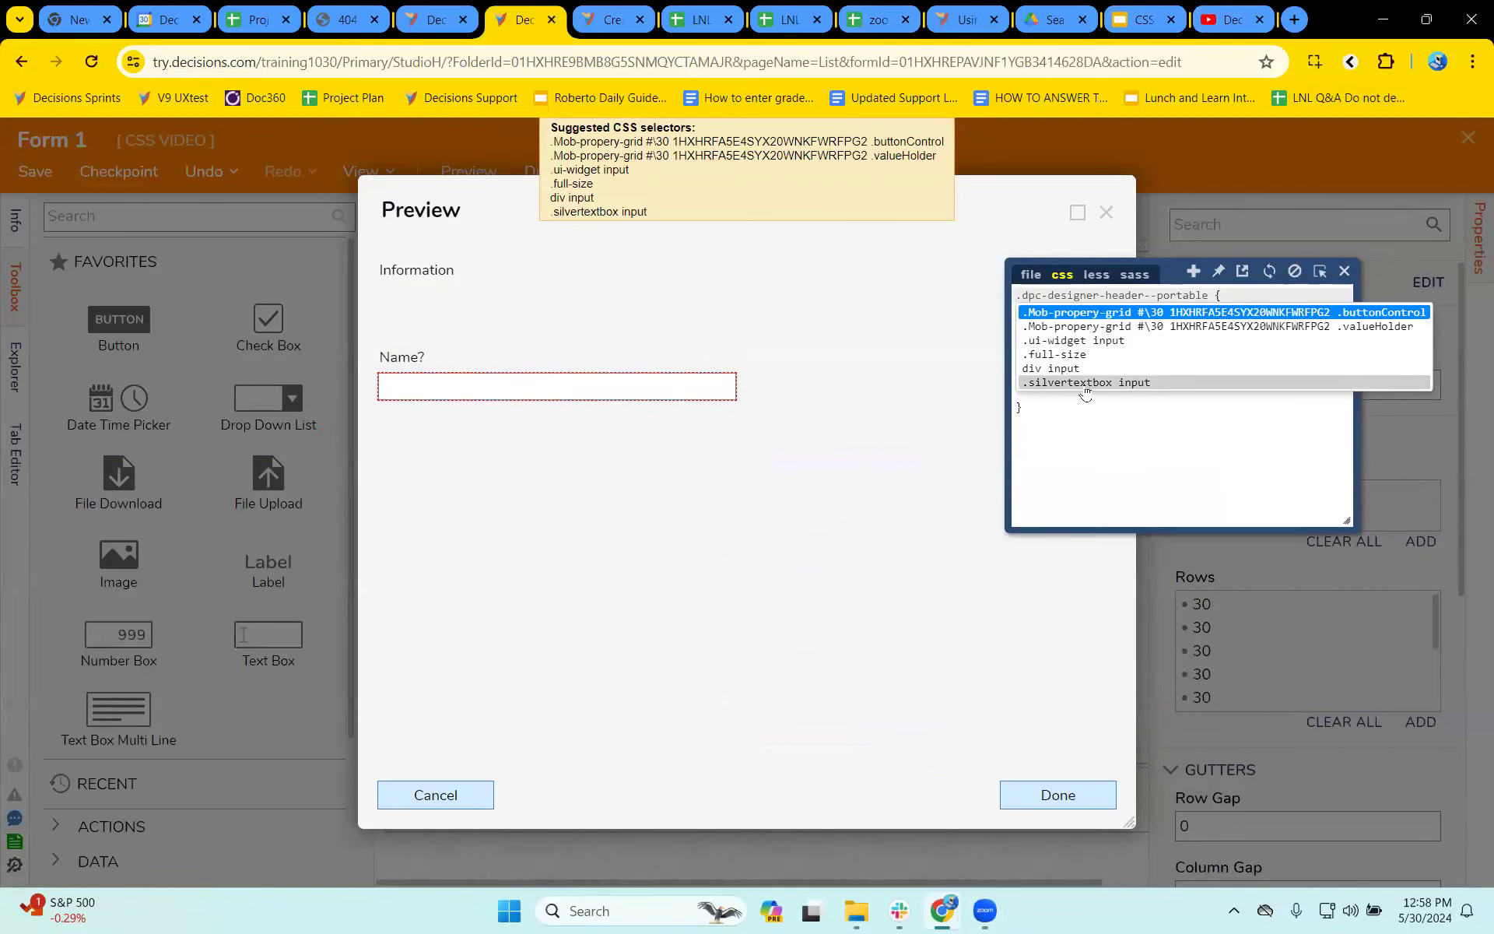
click(1320, 274)
click(1057, 794)
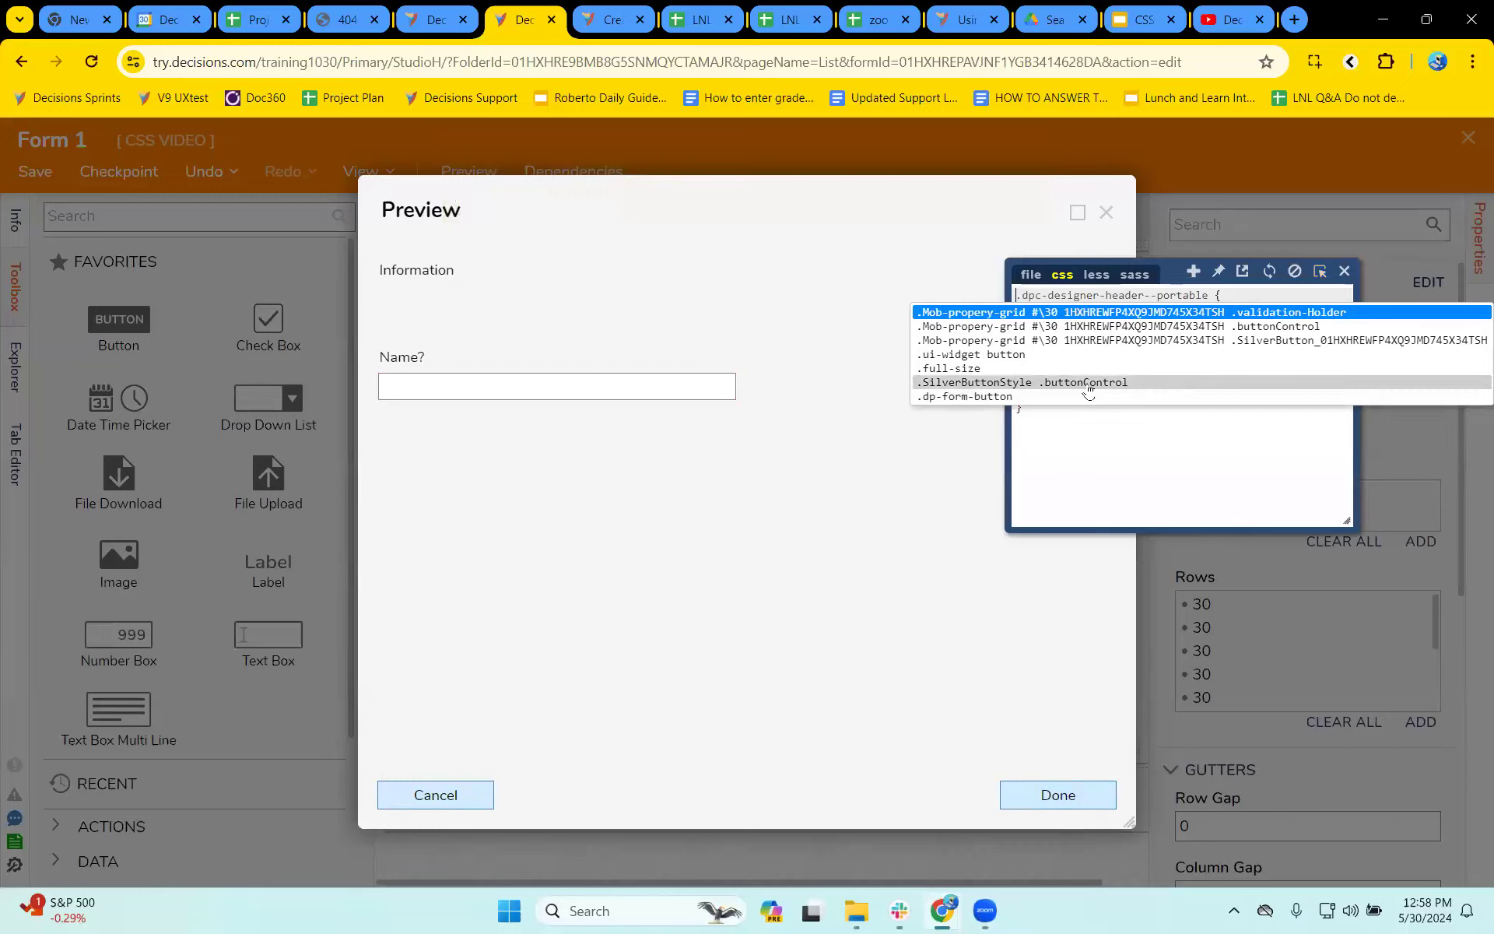
click(1320, 274)
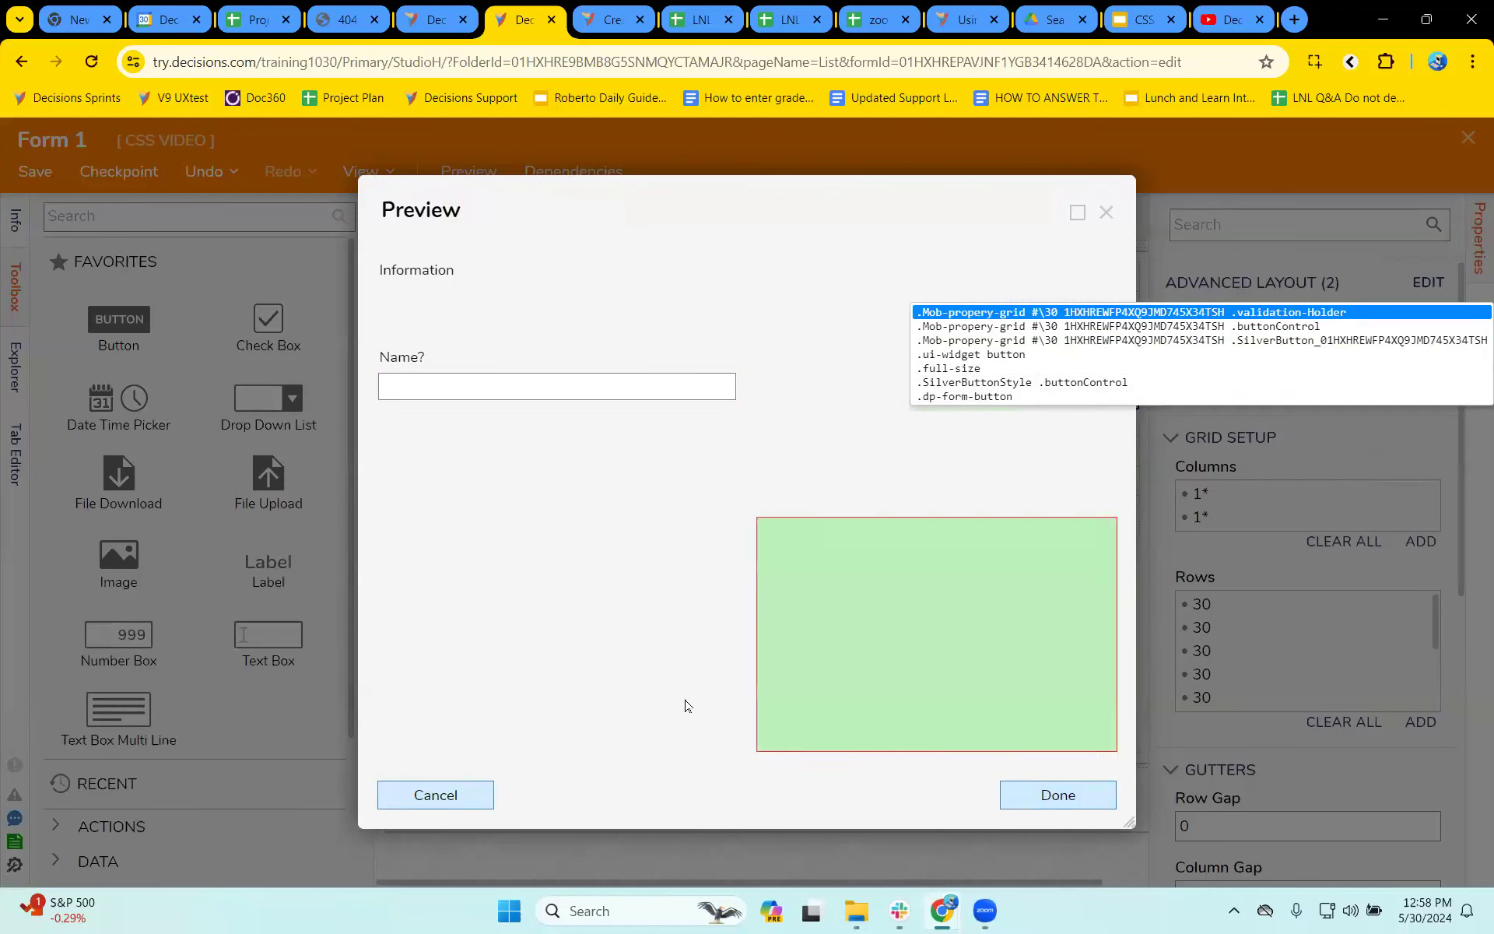
click(465, 803)
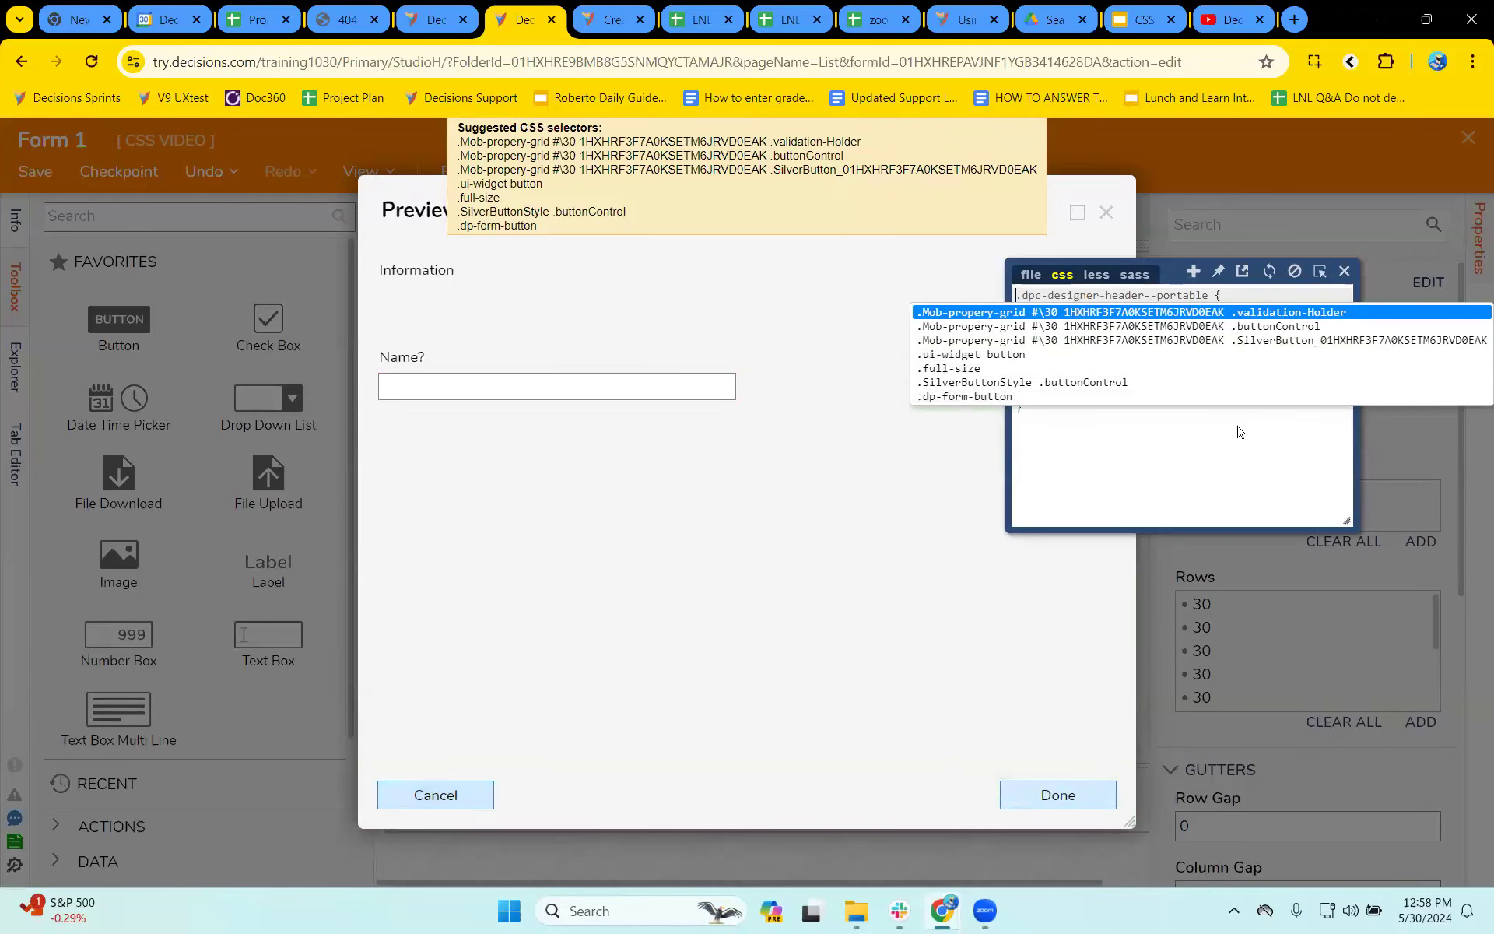
- Relaunch the Magic CSS editor on the form page, and open the Chrome Web Store in a new browser tab by searching for google extensions
click(1357, 62)
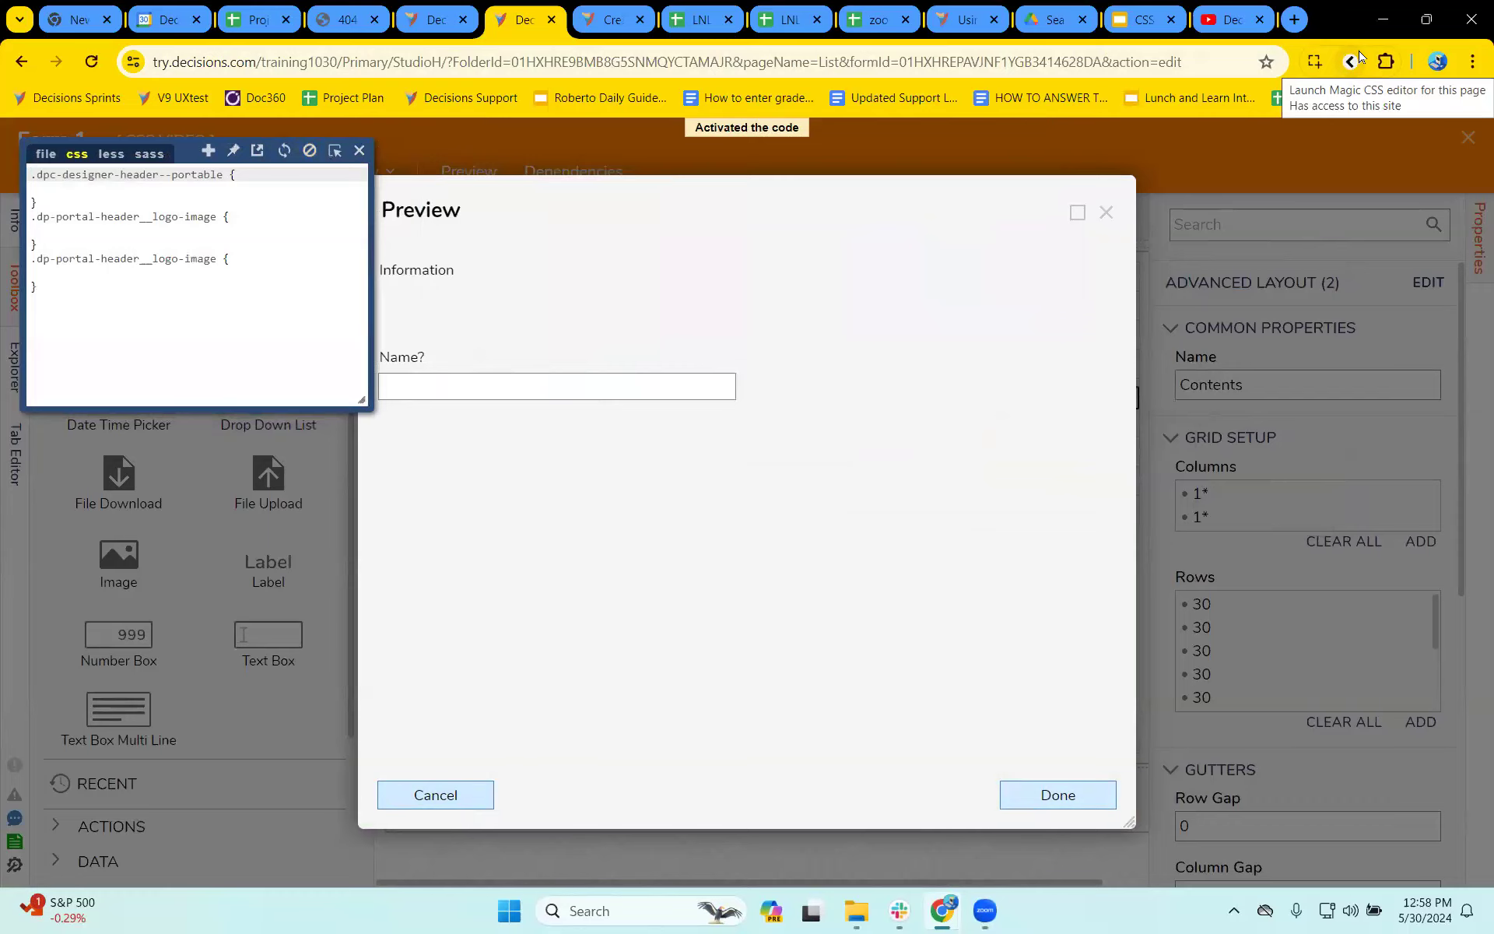
click(1294, 20)
text(google extensions)
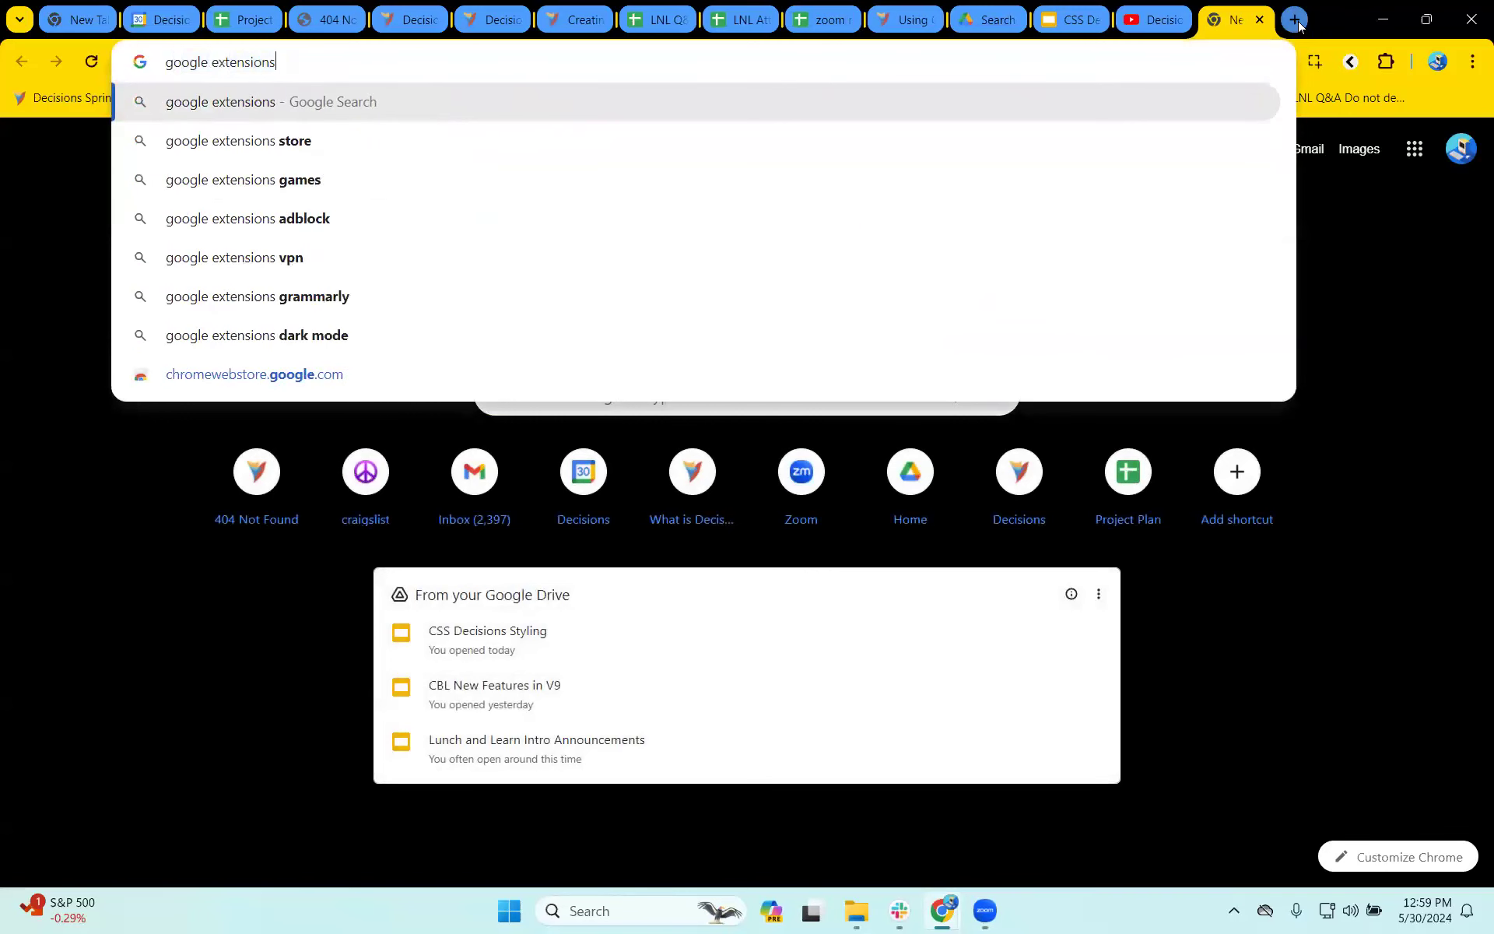
key(Return)
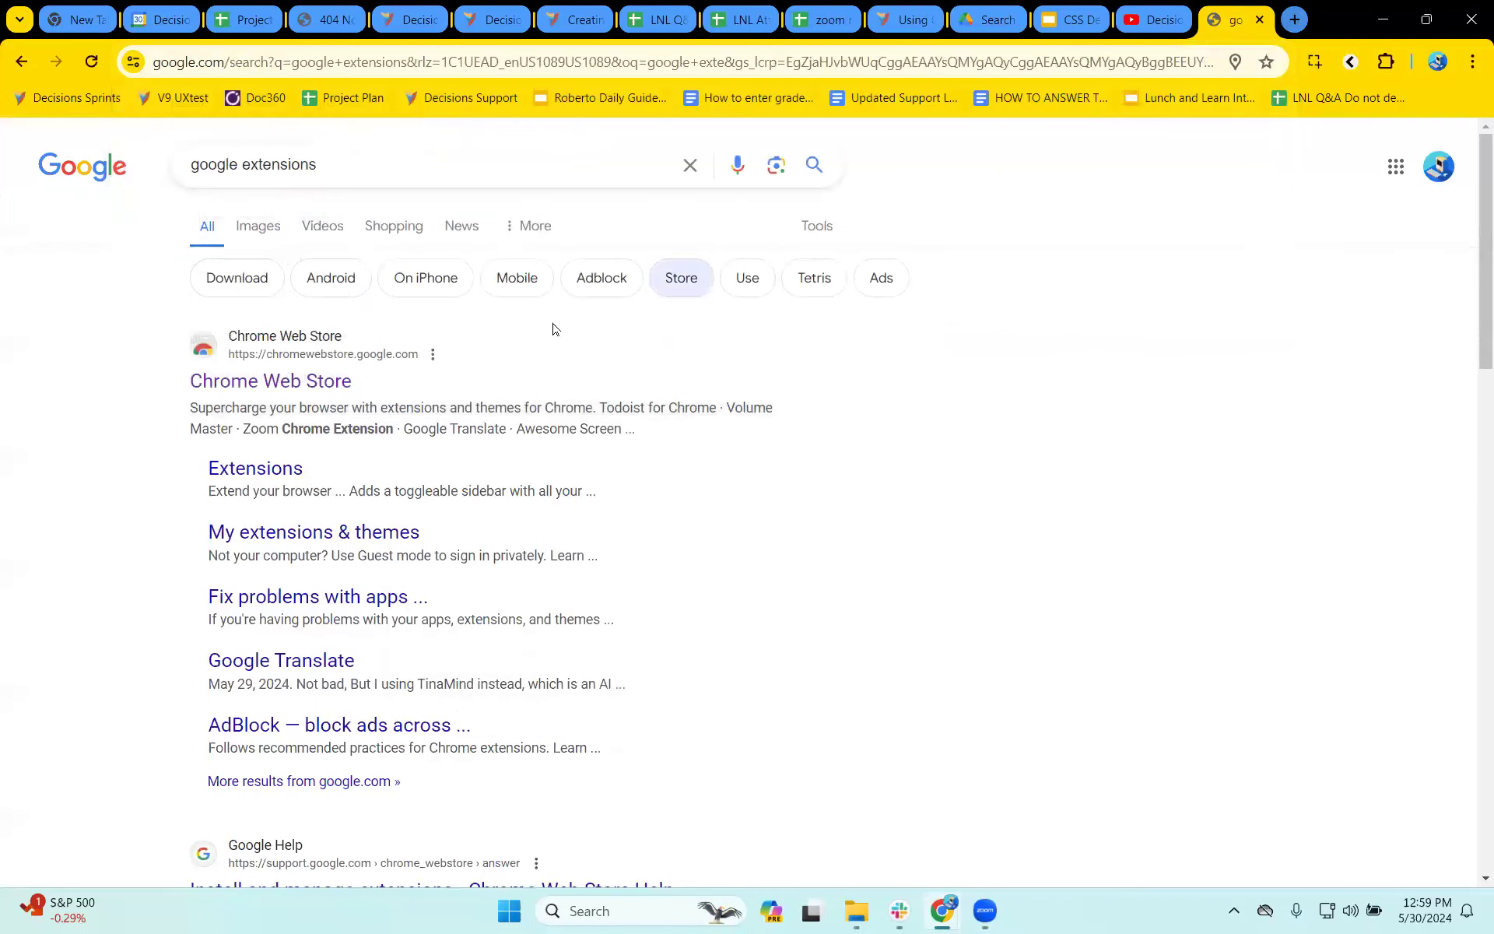
click(265, 397)
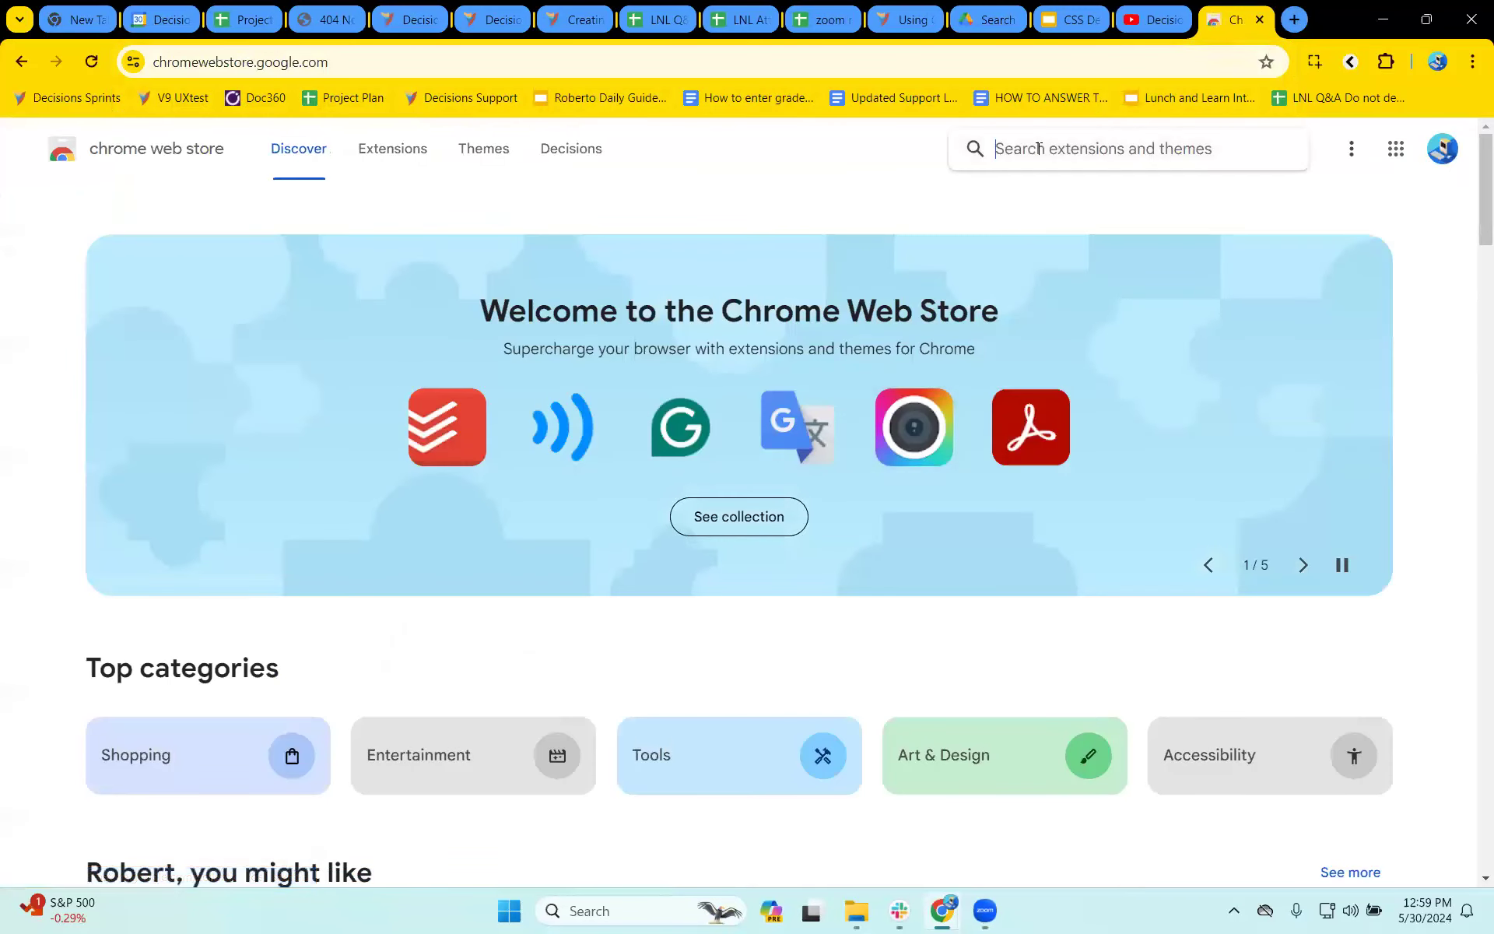
- Search the Chrome Web Store for magic css and look over the matching extensions
text(magic css)
key(Return)
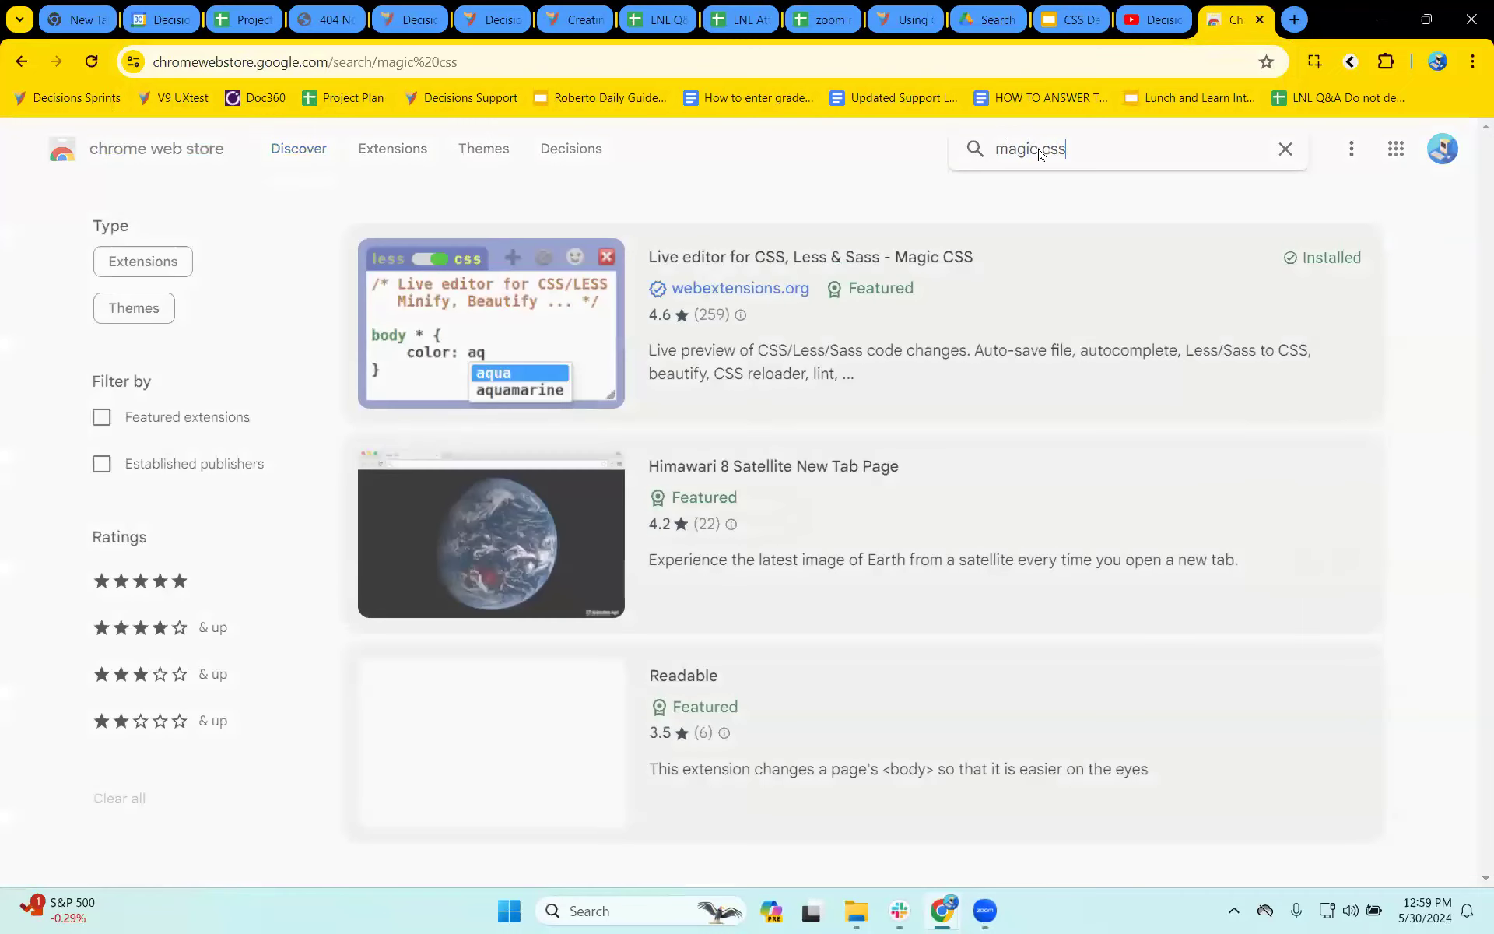
scroll(947, 511, down, 2)
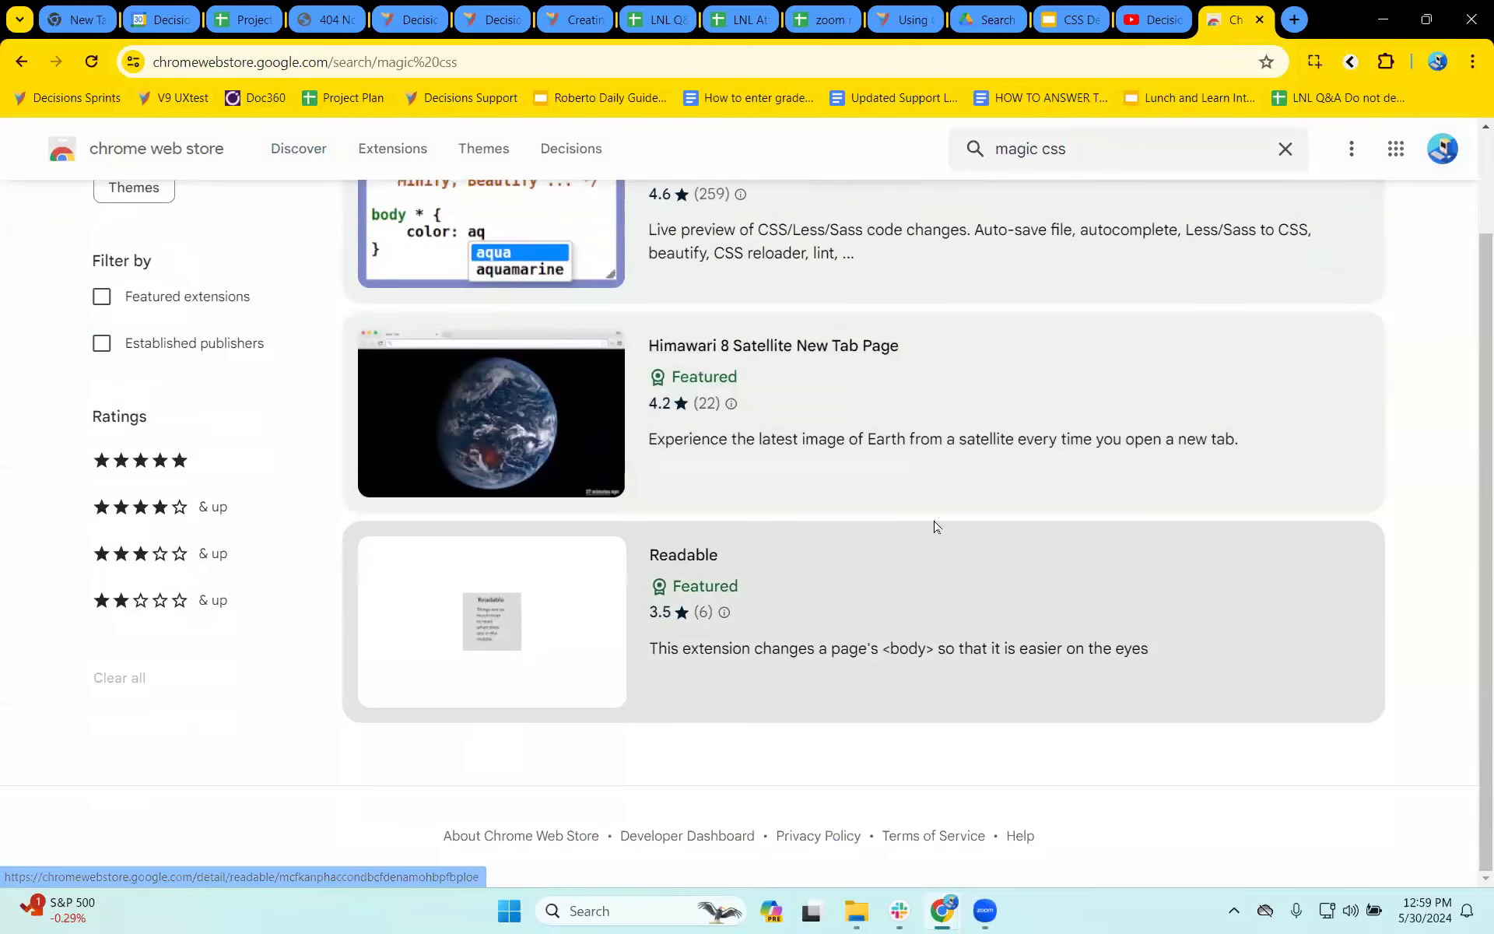
scroll(934, 523, up, 2)
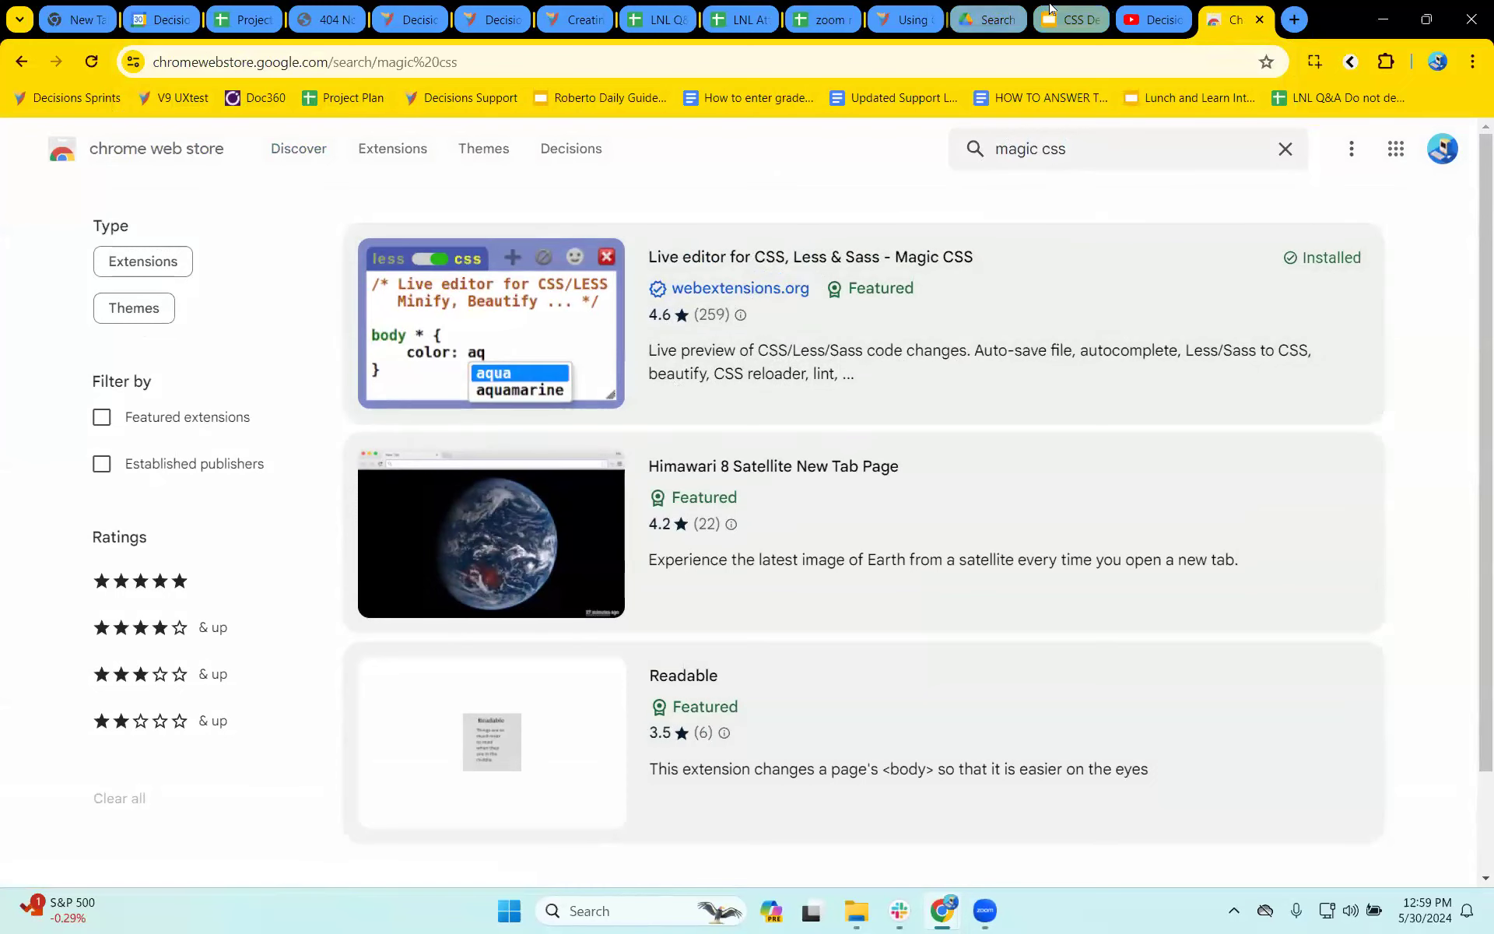
click(1071, 19)
click(158, 619)
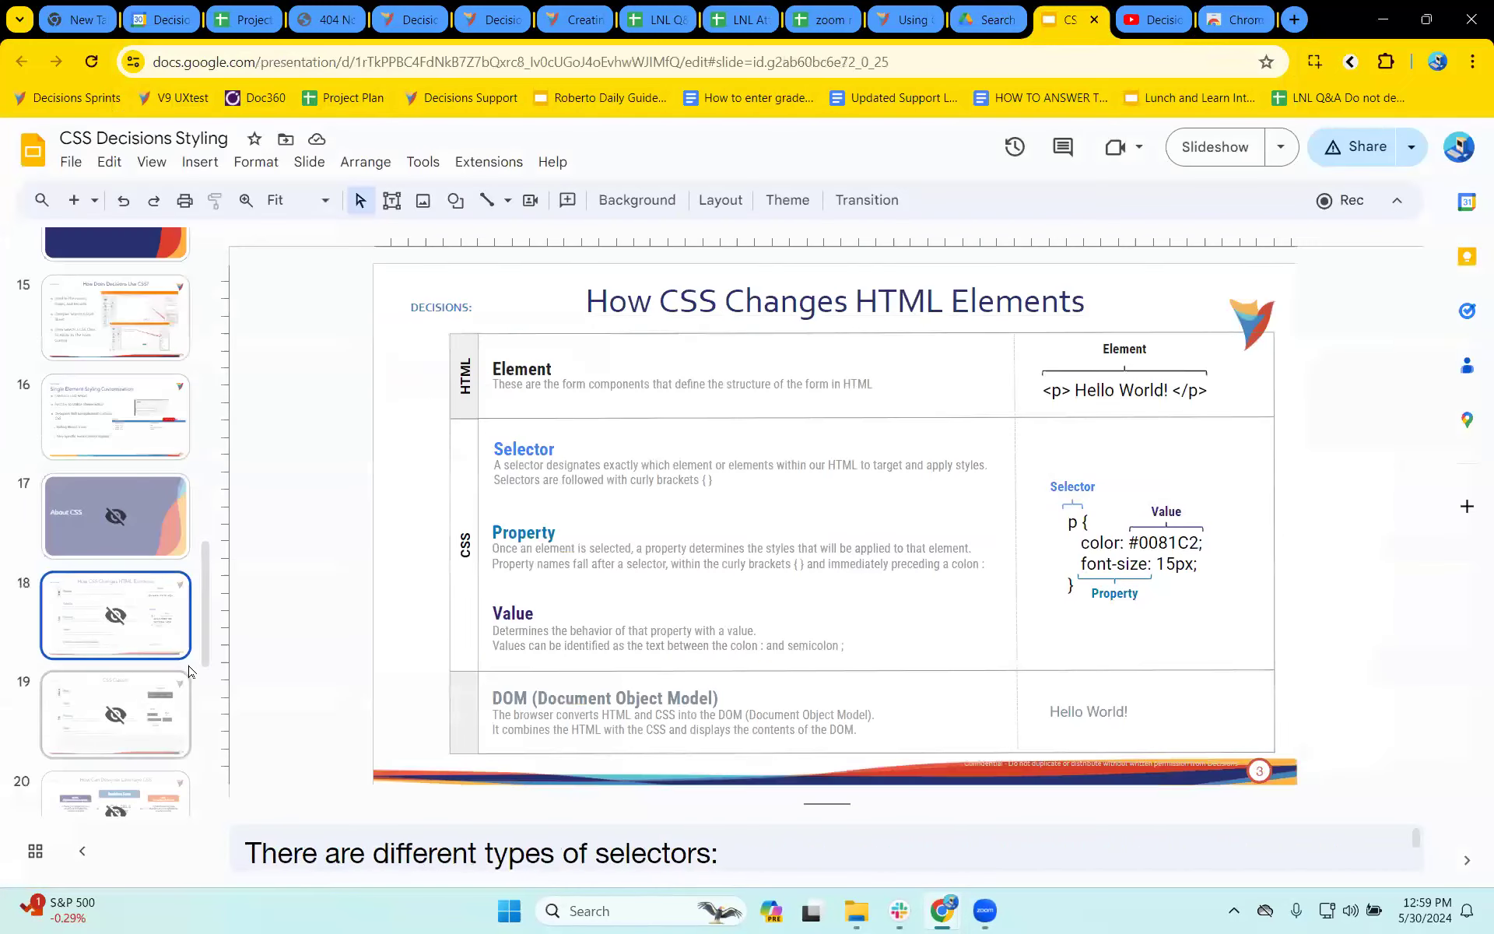
click(988, 19)
click(579, 19)
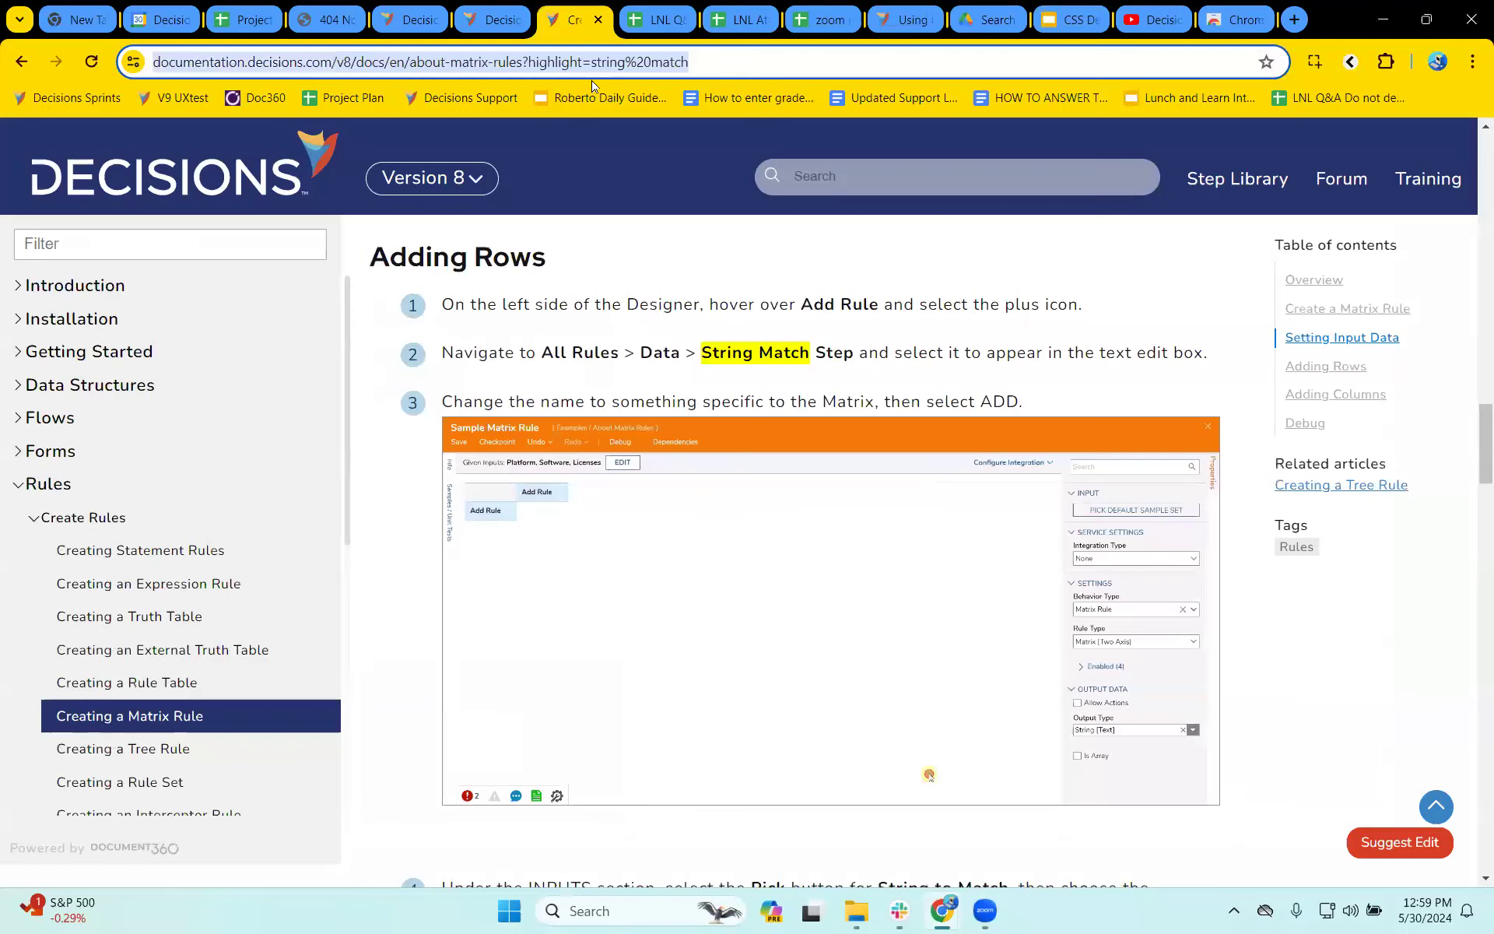
- Return to the Form 1 browser tab and close the form preview, the Magic CSS editor and the form designer
click(491, 21)
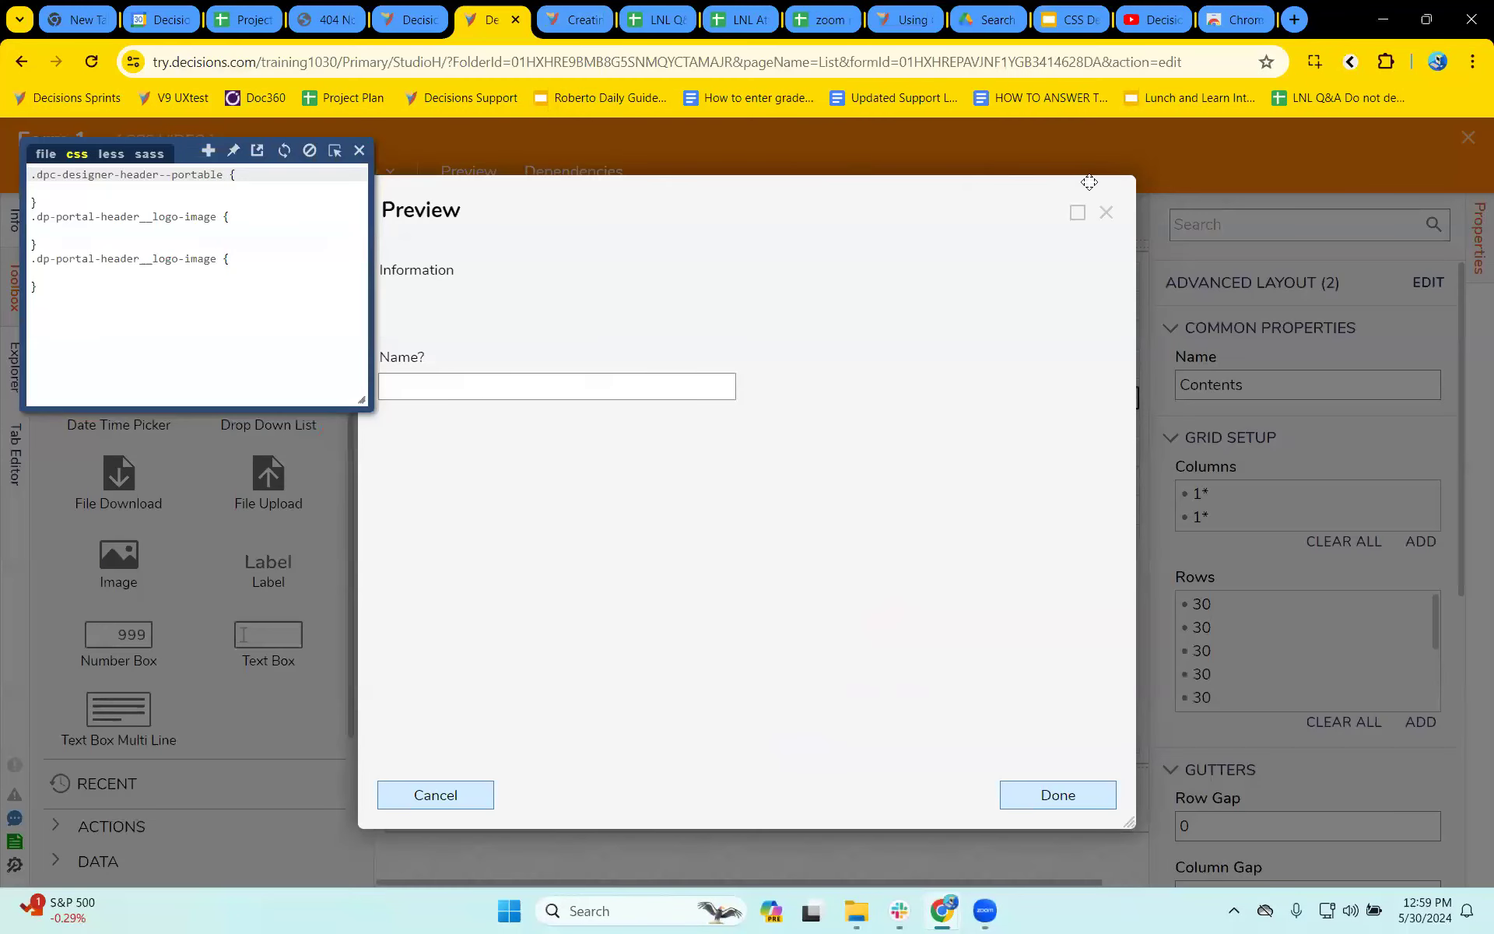
click(1101, 204)
click(360, 151)
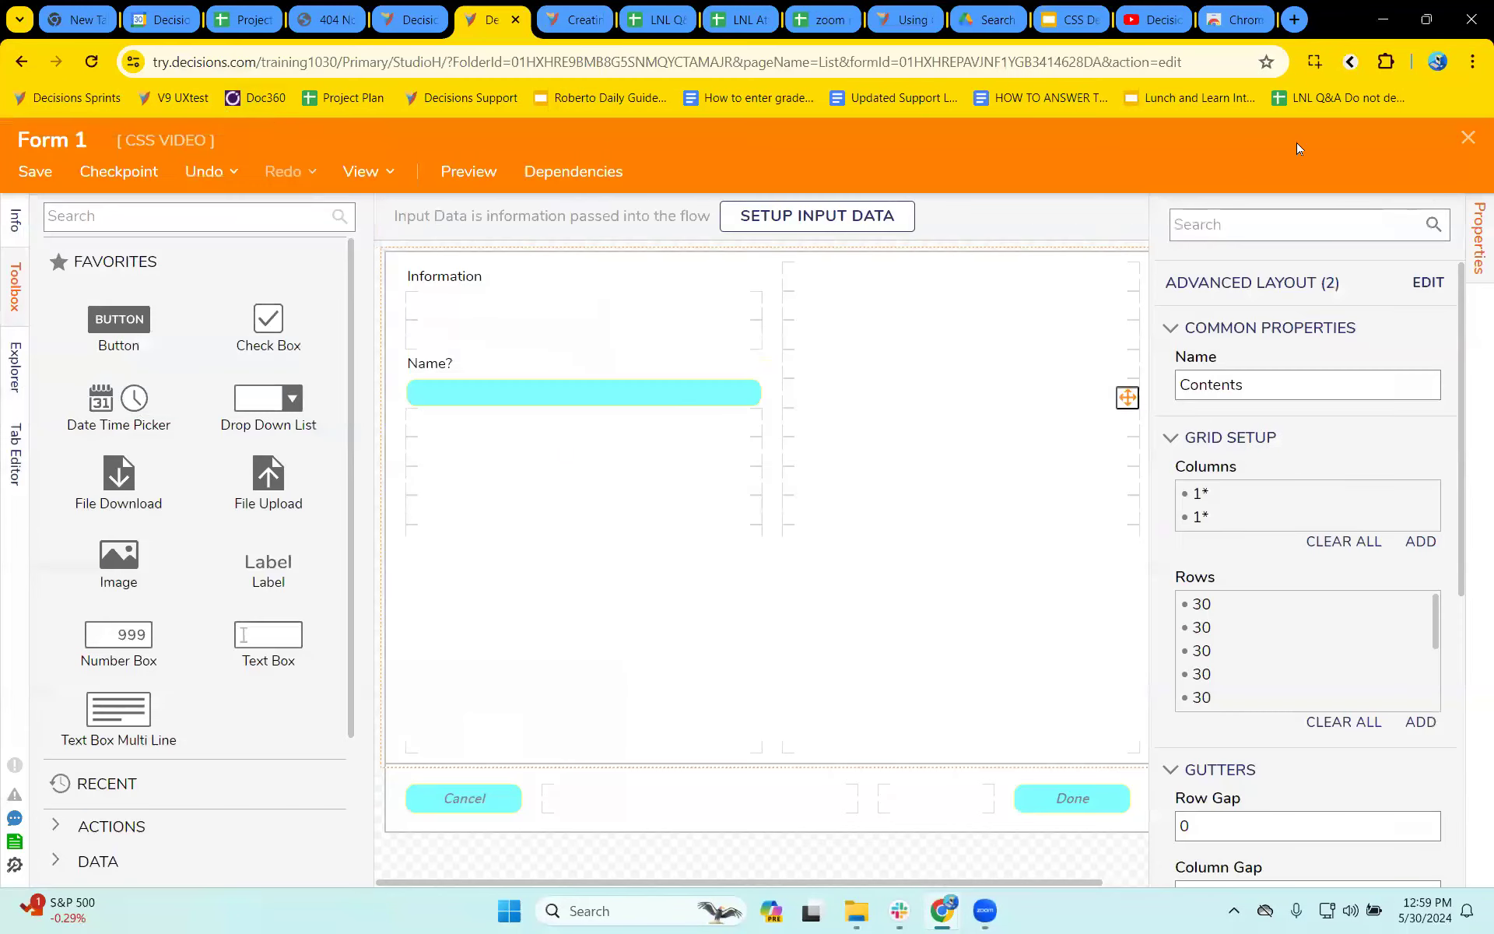
click(1468, 139)
click(880, 646)
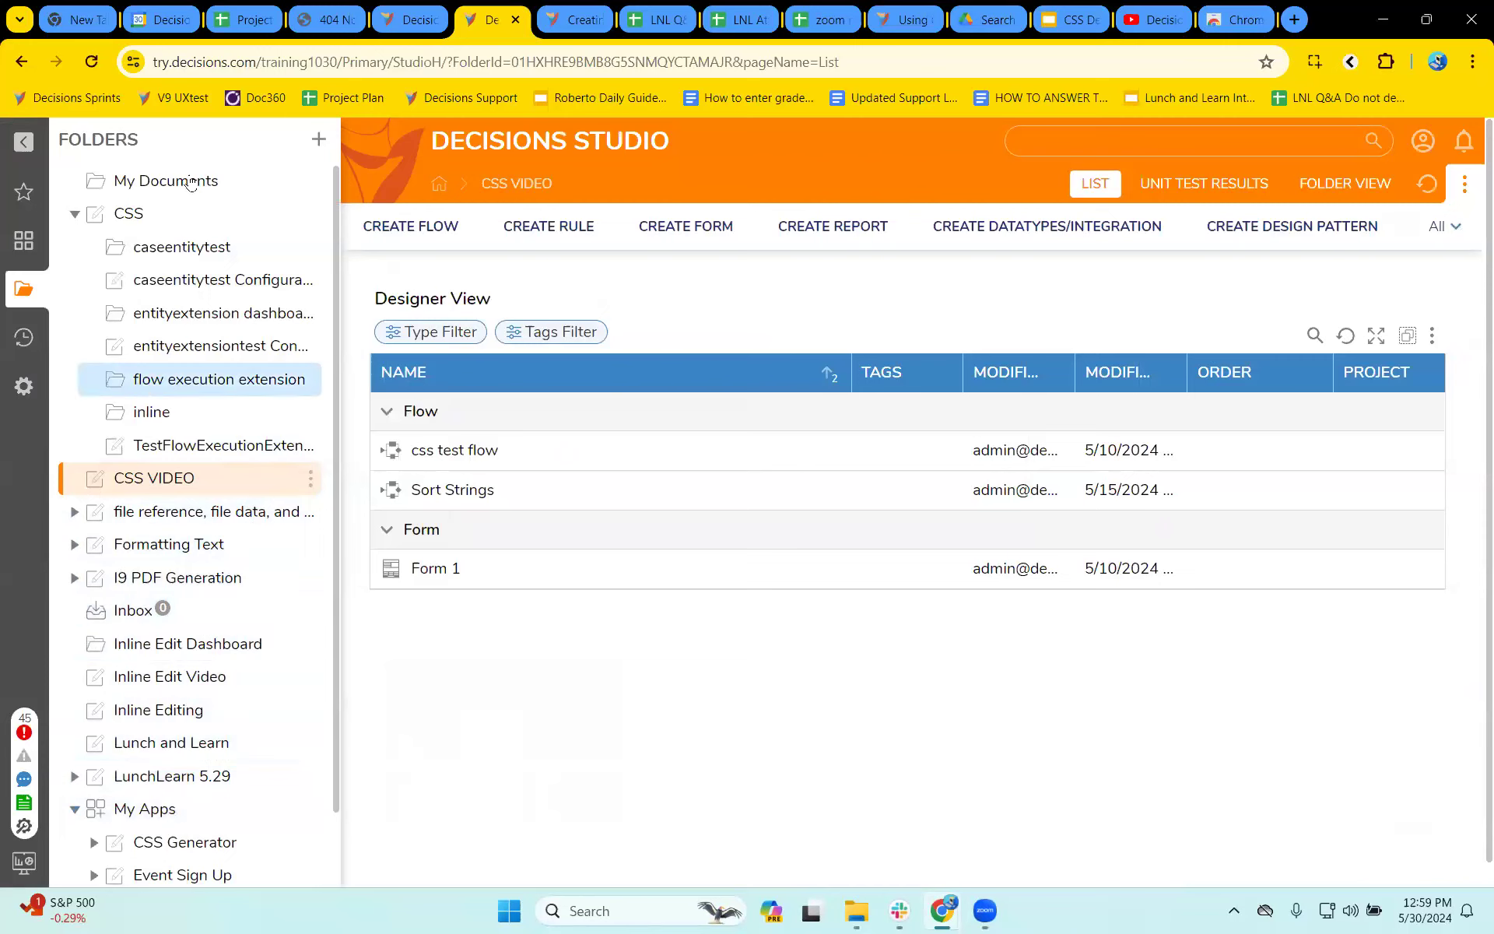
- Open the Lunch and Learn folder and look through its flows, forms, pages and reports
scroll(258, 545, down, 1)
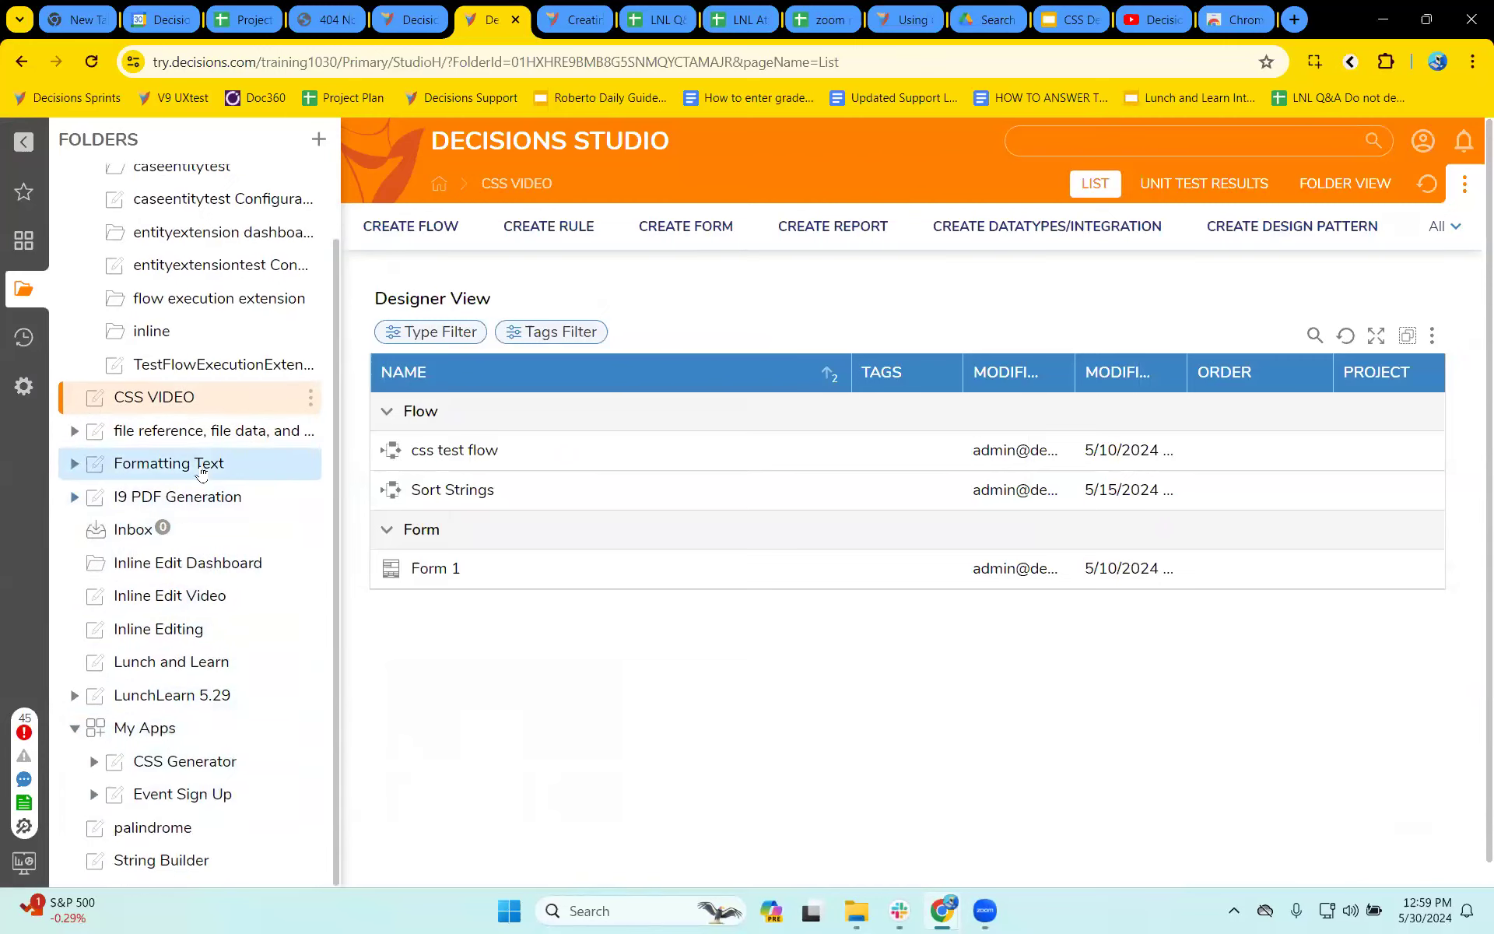
click(188, 671)
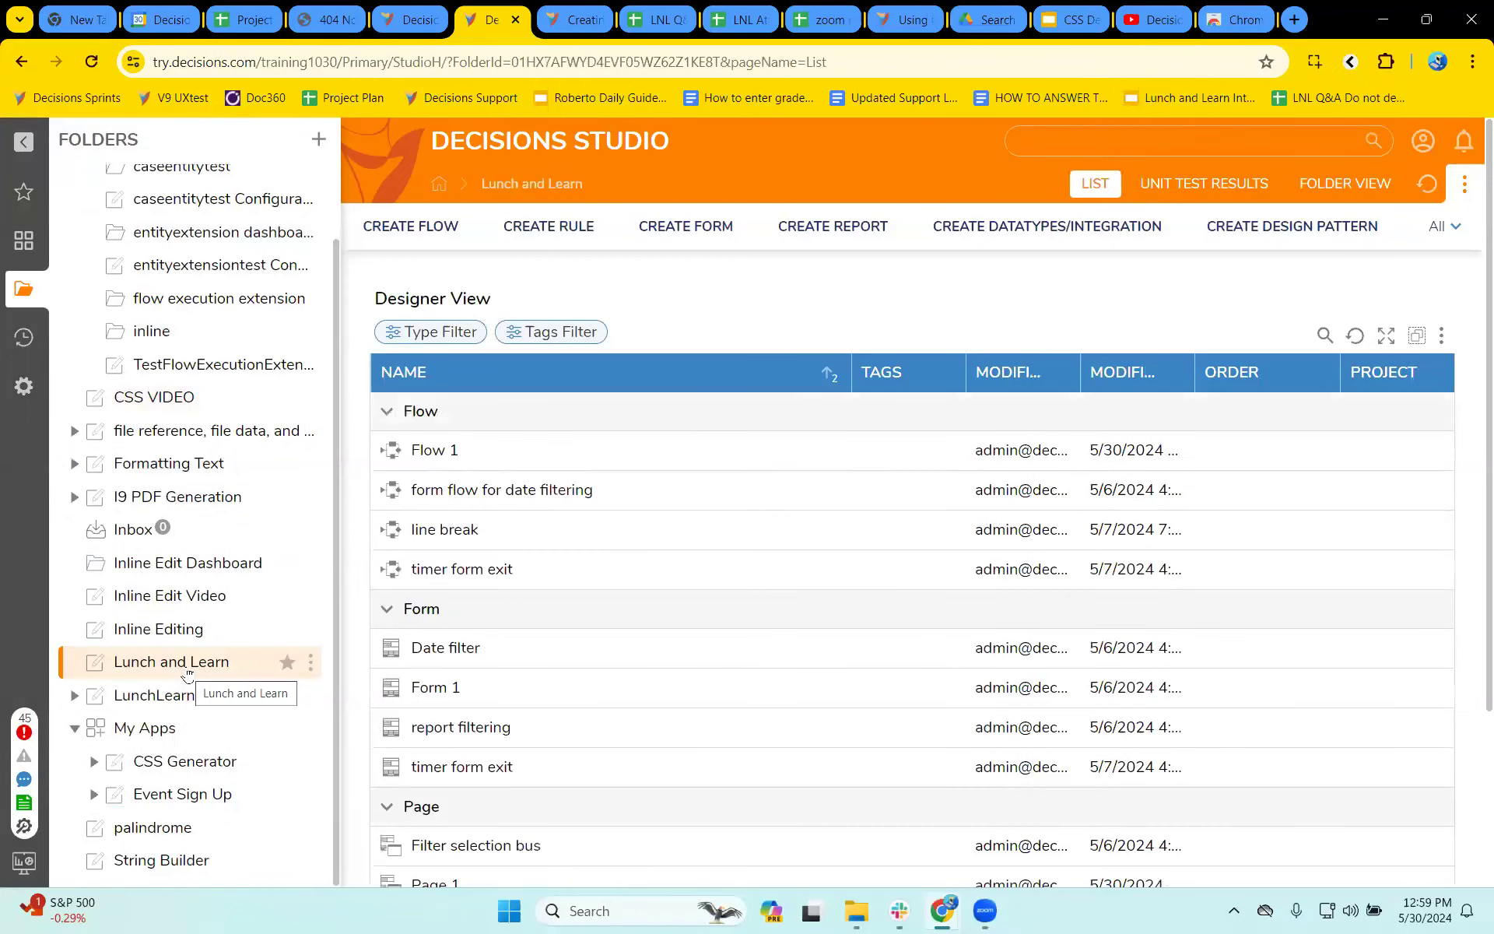
scroll(568, 591, down, 3)
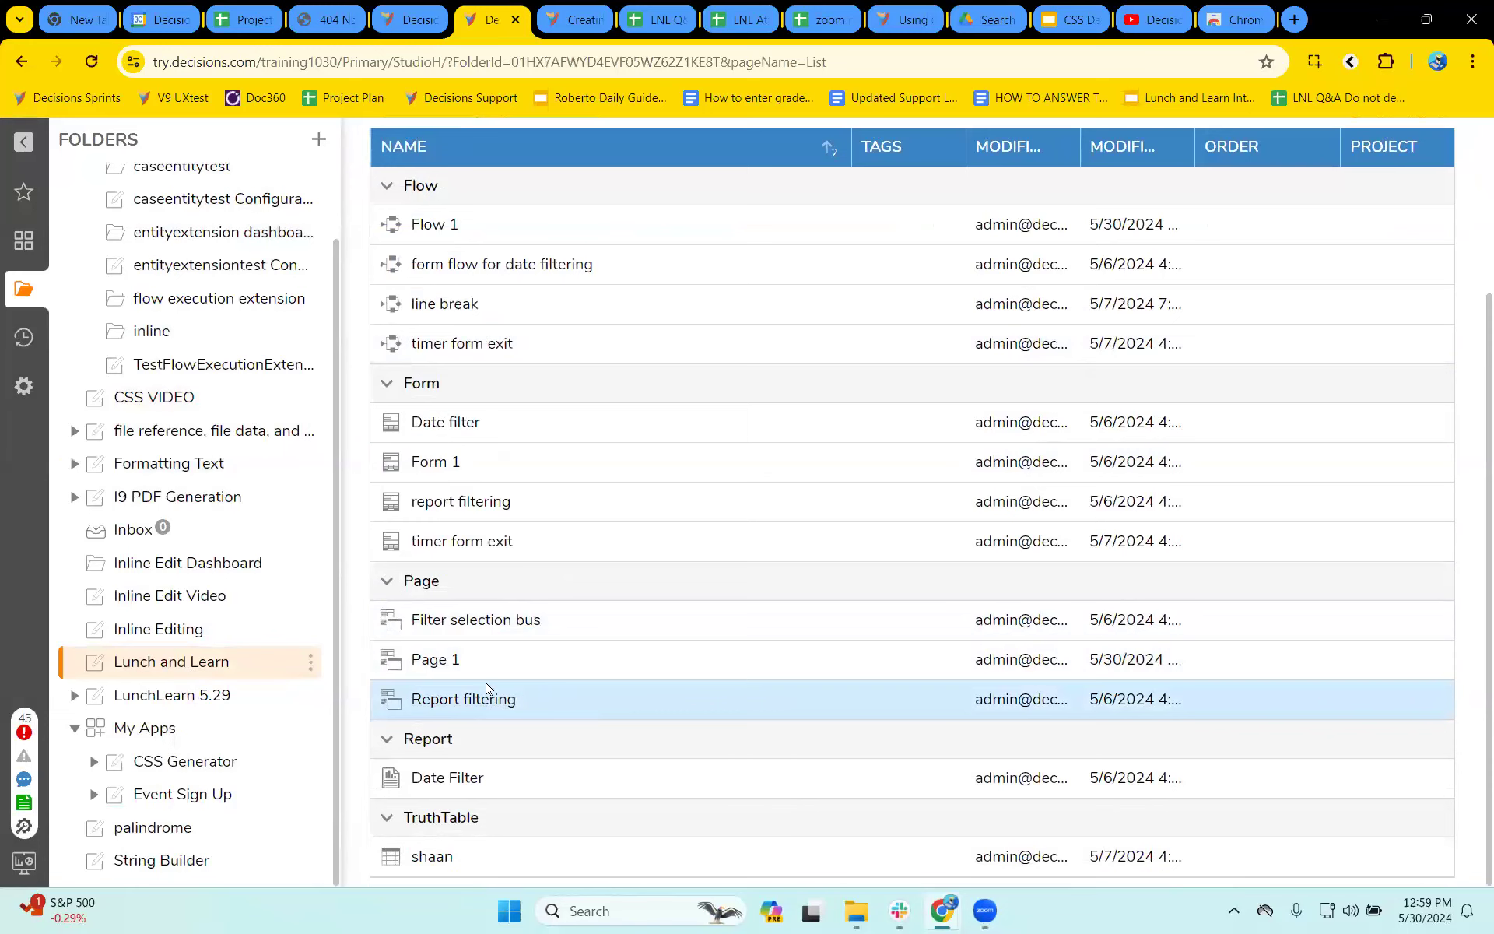
scroll(233, 662, up, 1)
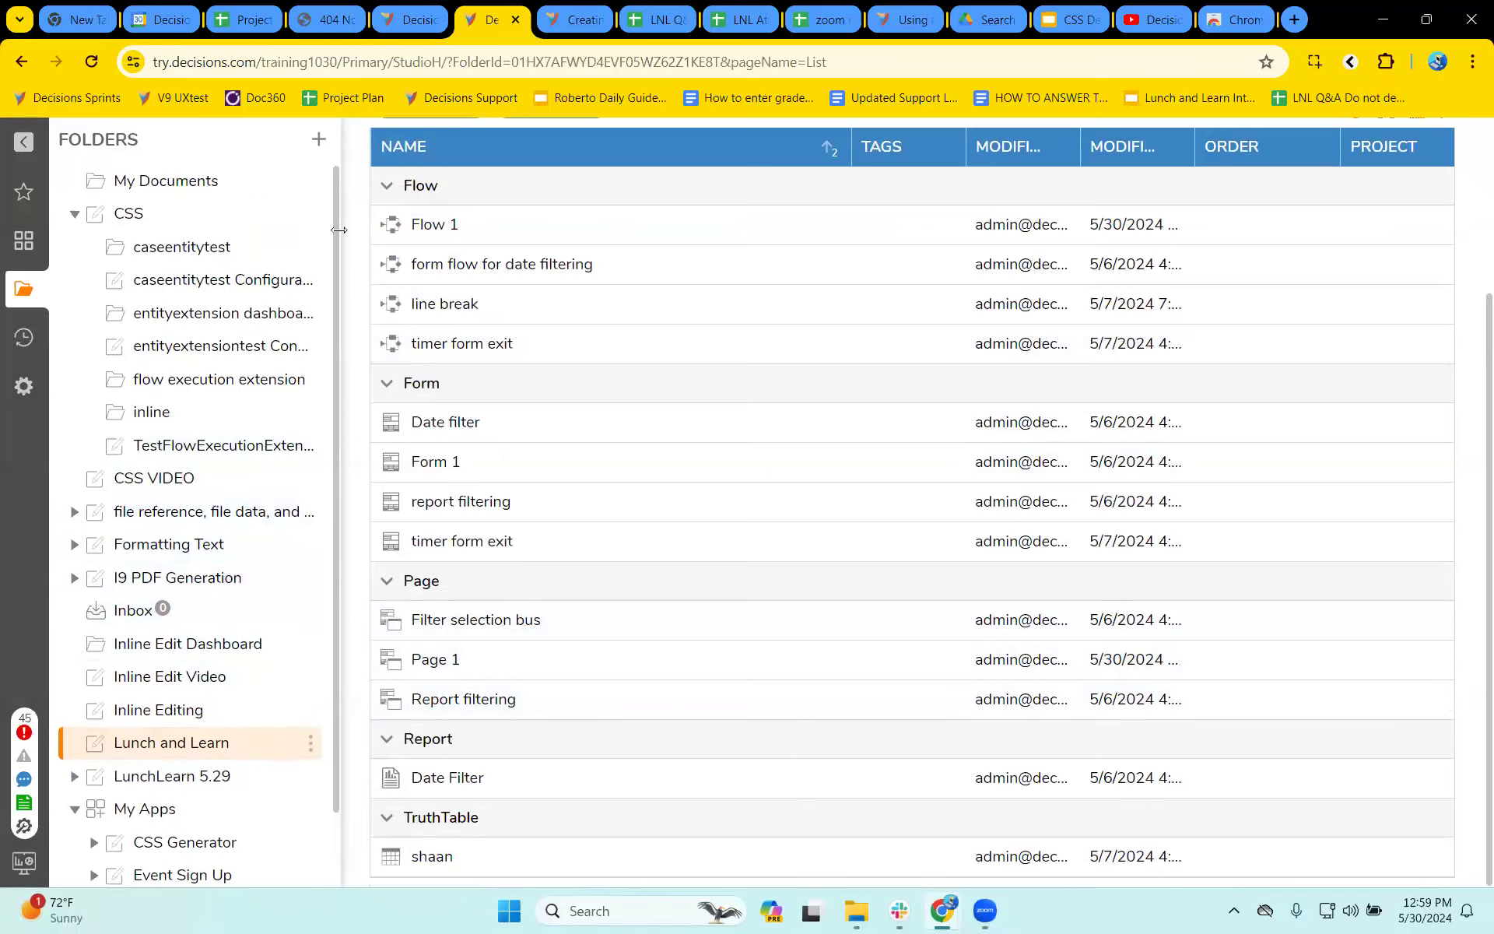
- Create a new folder named test dashboard at the root level
click(320, 141)
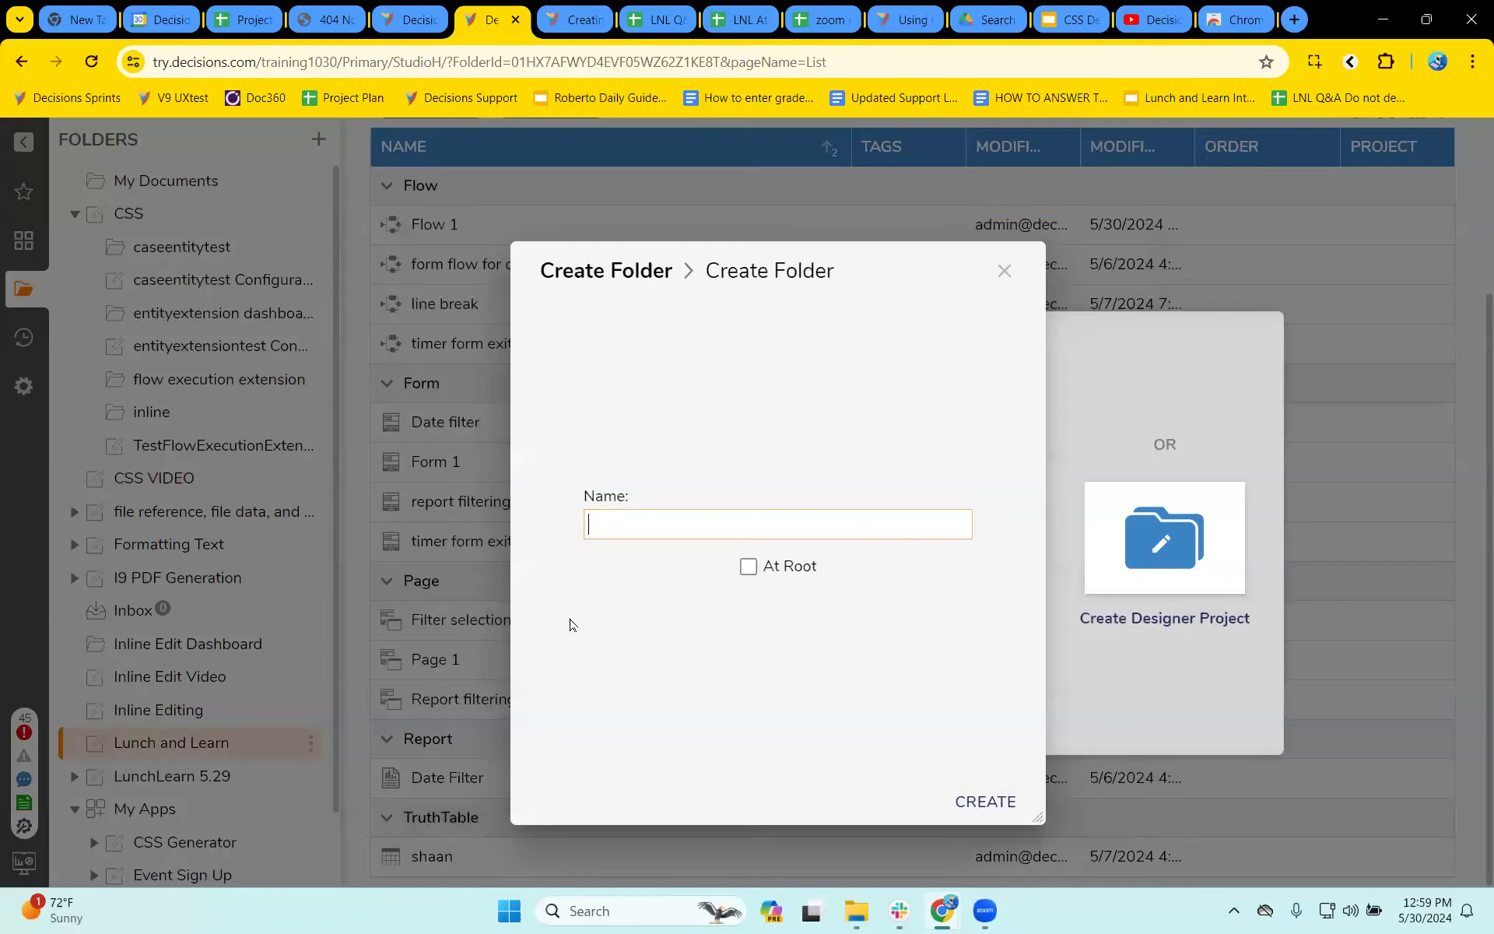
click(799, 520)
text(tes)
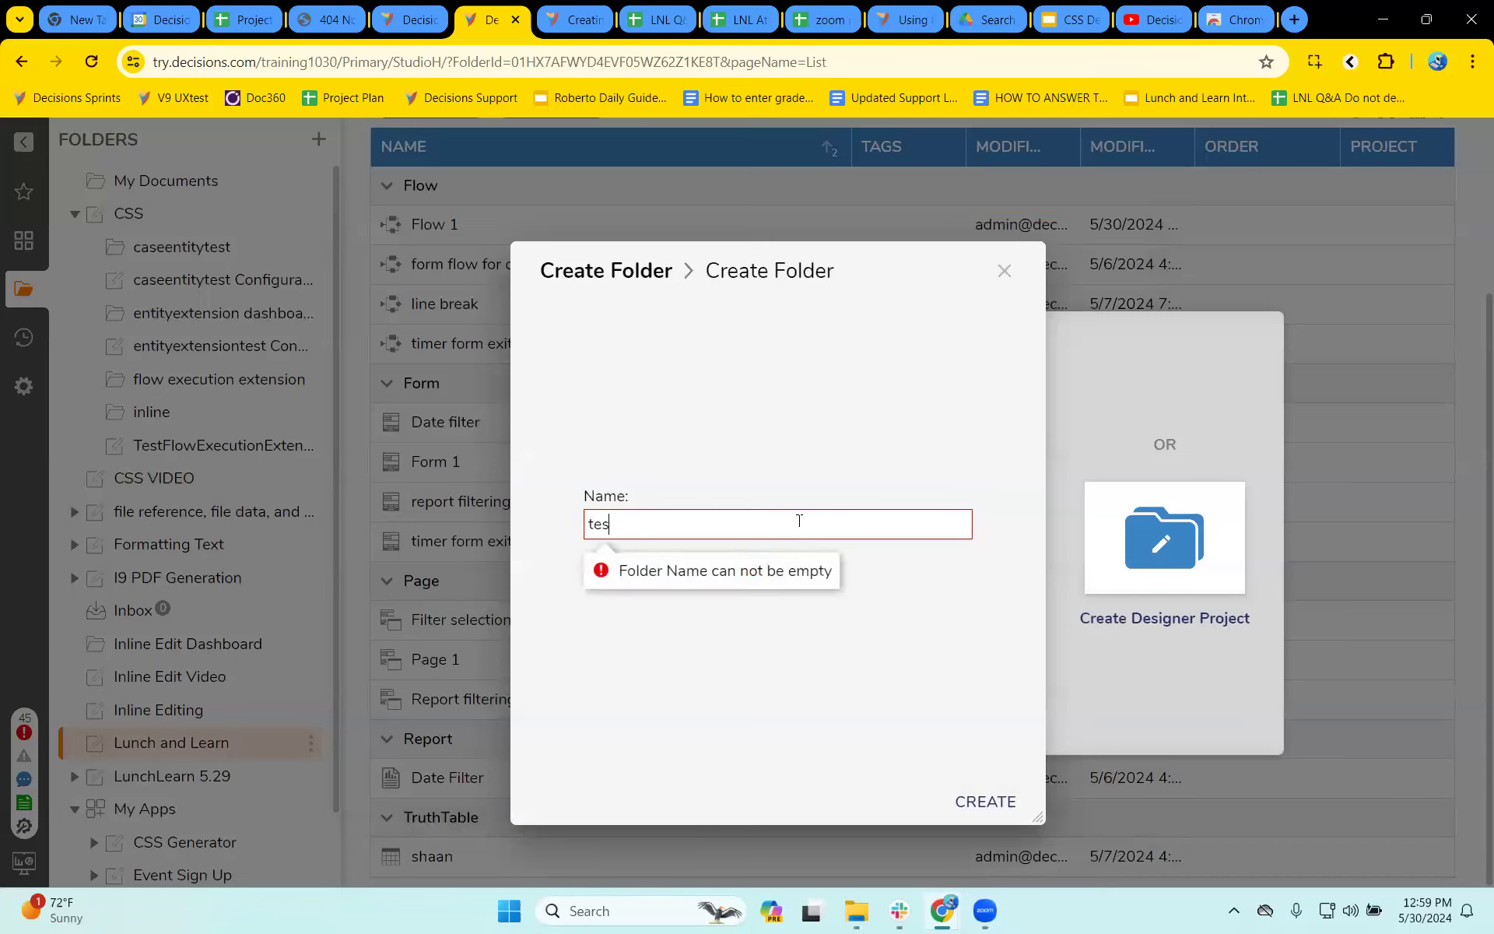
text(t c)
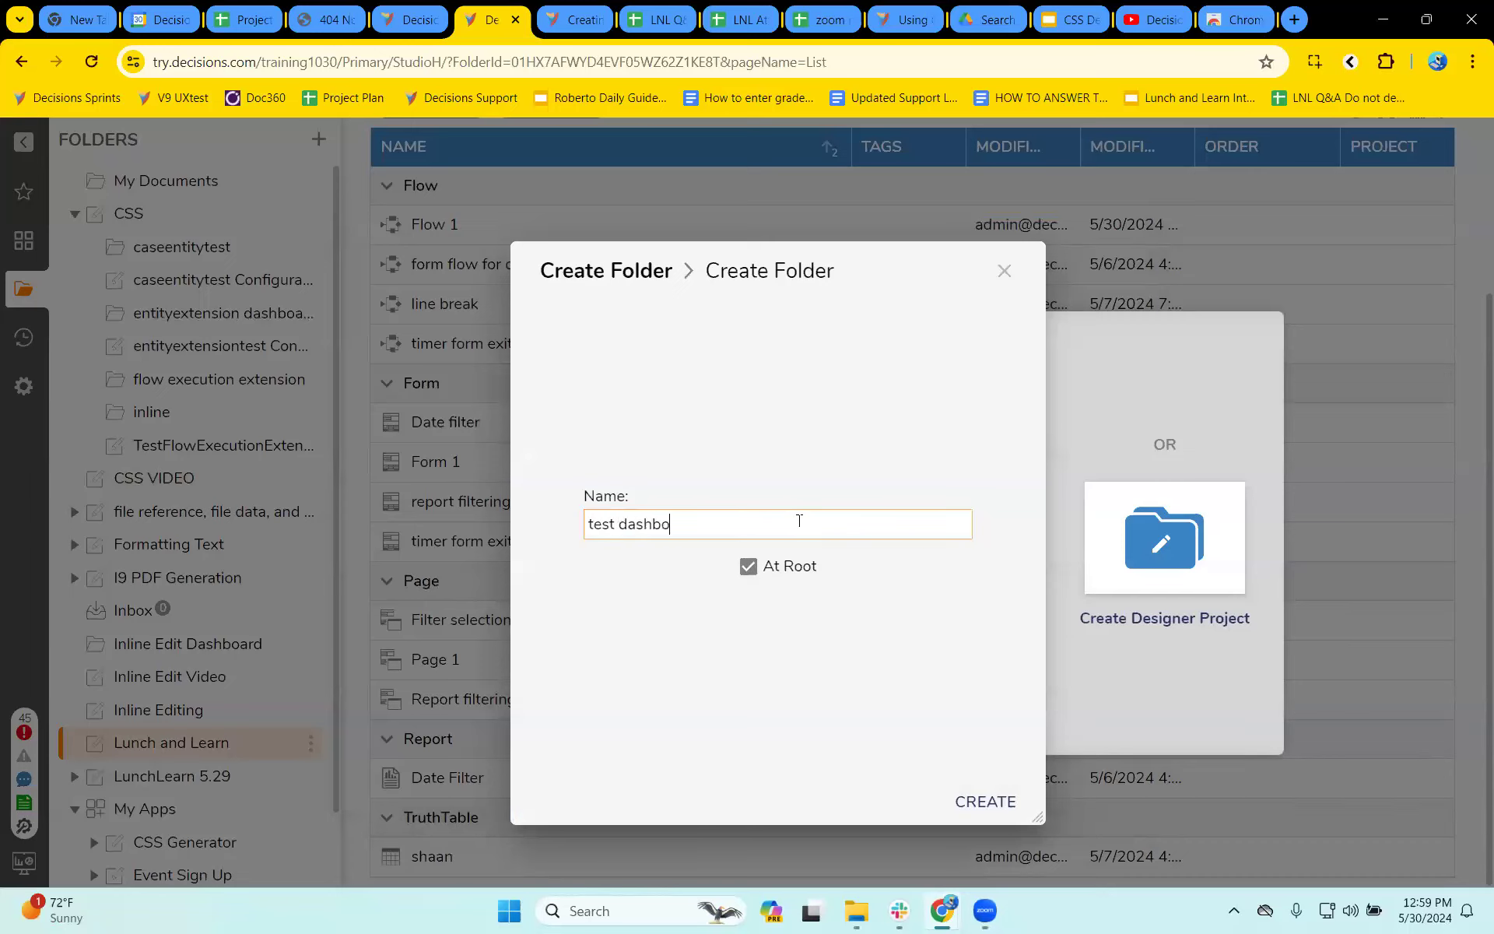
key(Return)
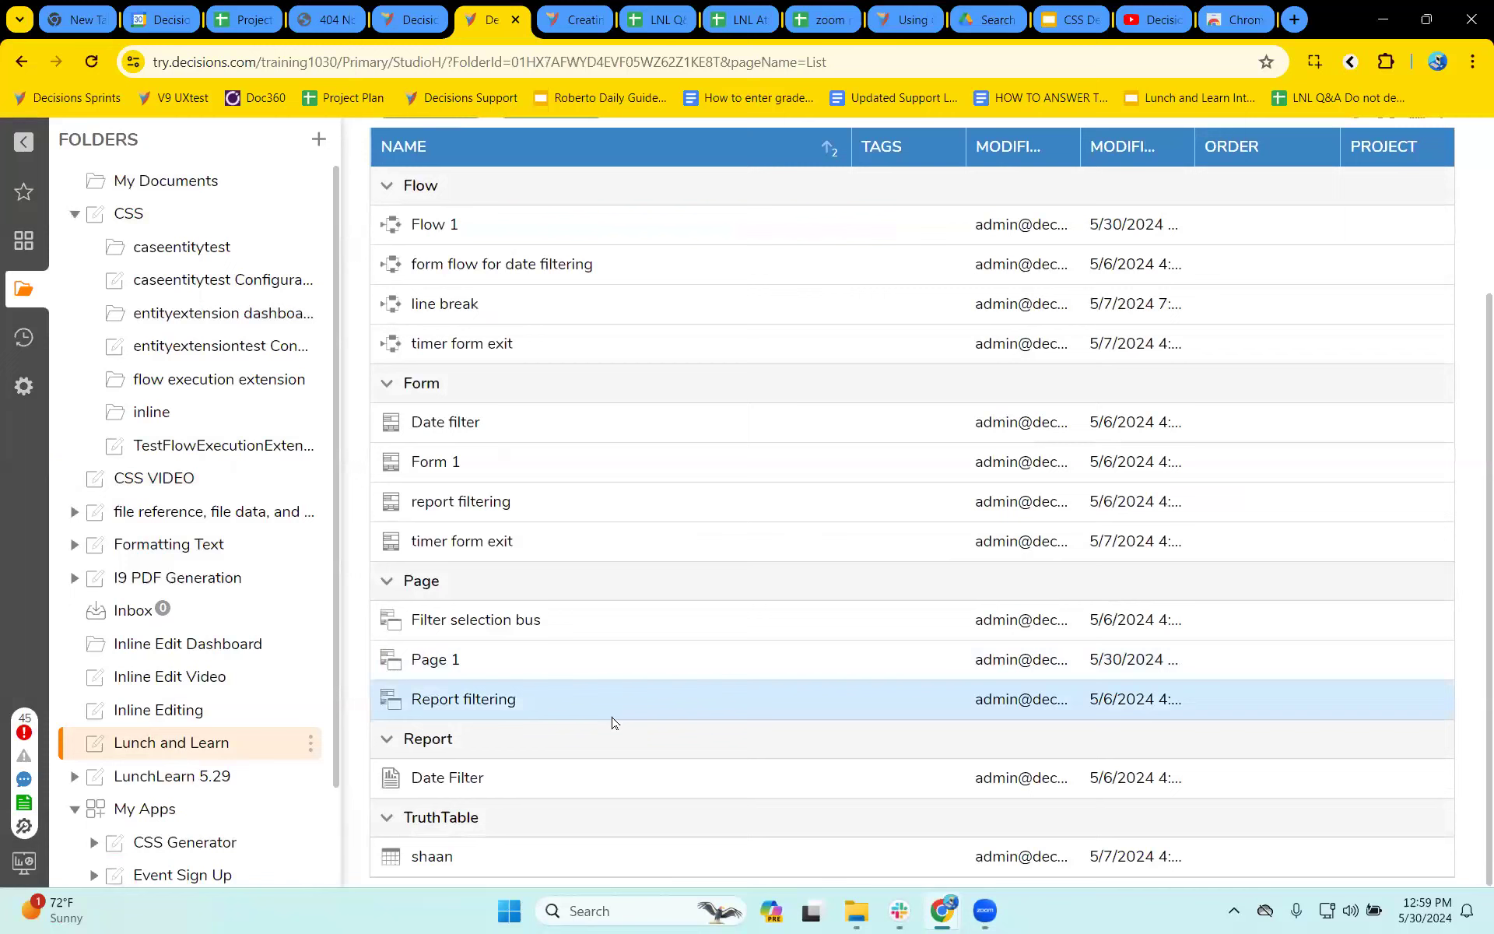
- Add the existing Report filtering page from Lunch and Learn to the test dashboard folder as a page/dashboard
scroll(194, 643, down, 3)
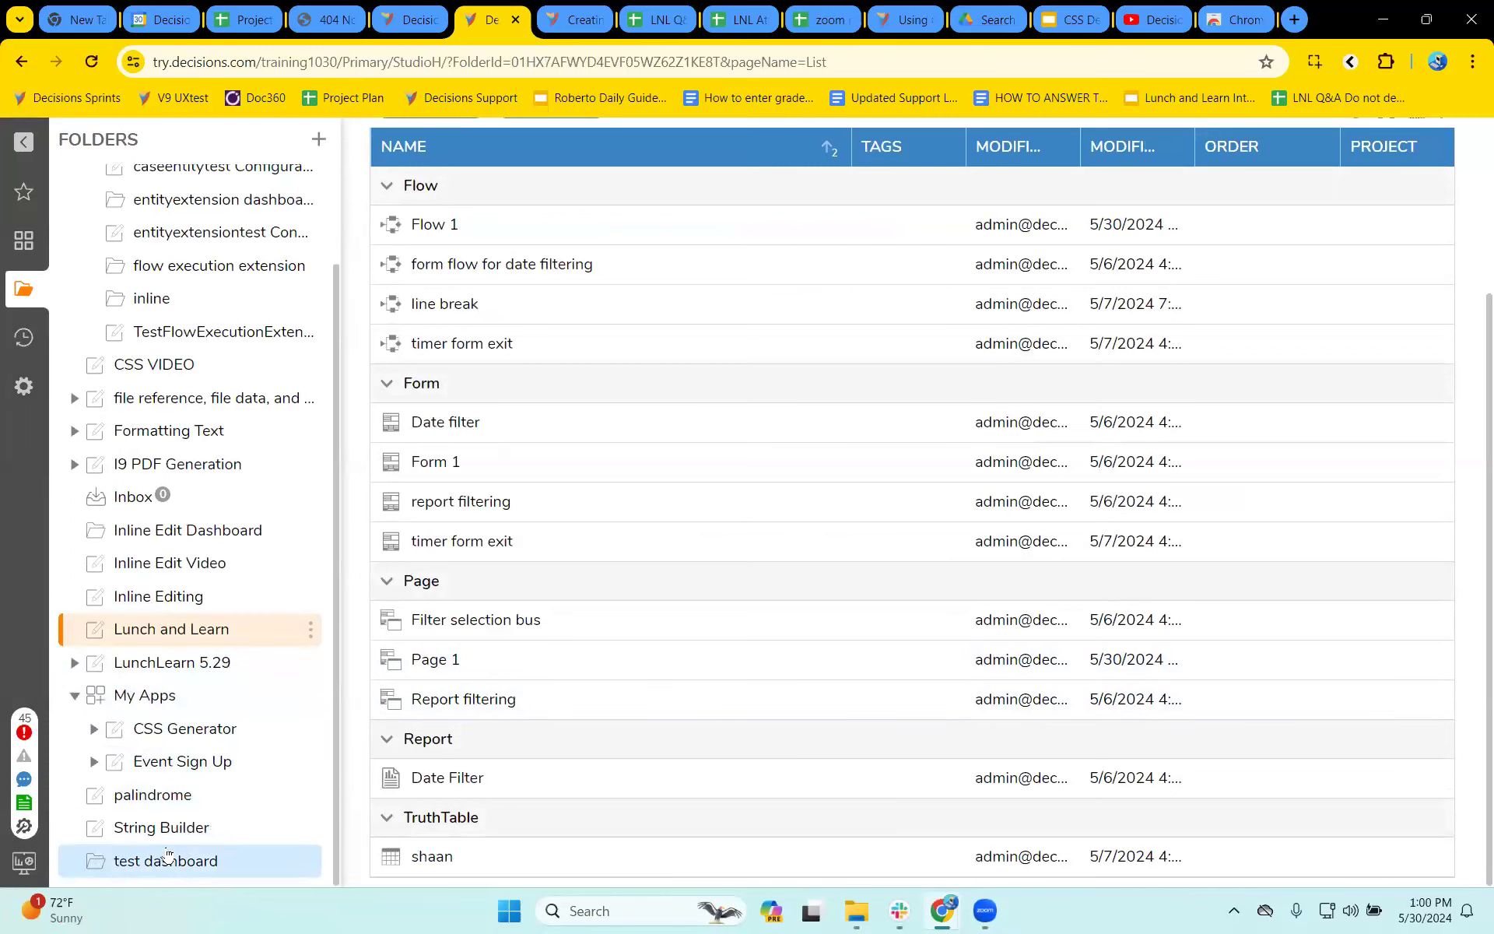
right_click(239, 860)
mouse_move(389, 838)
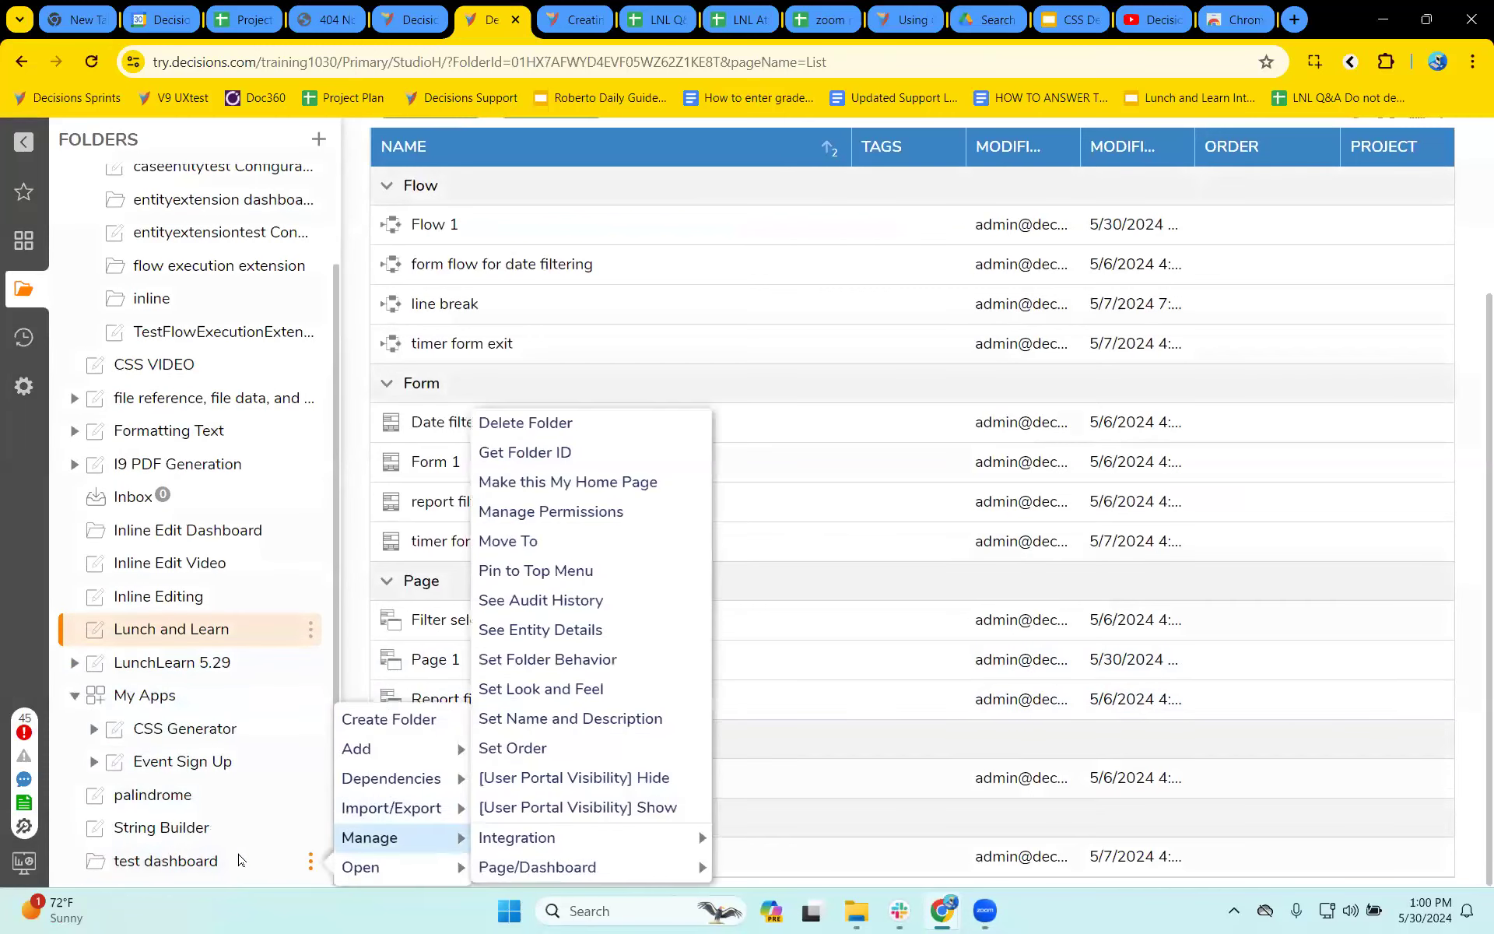
mouse_move(591, 867)
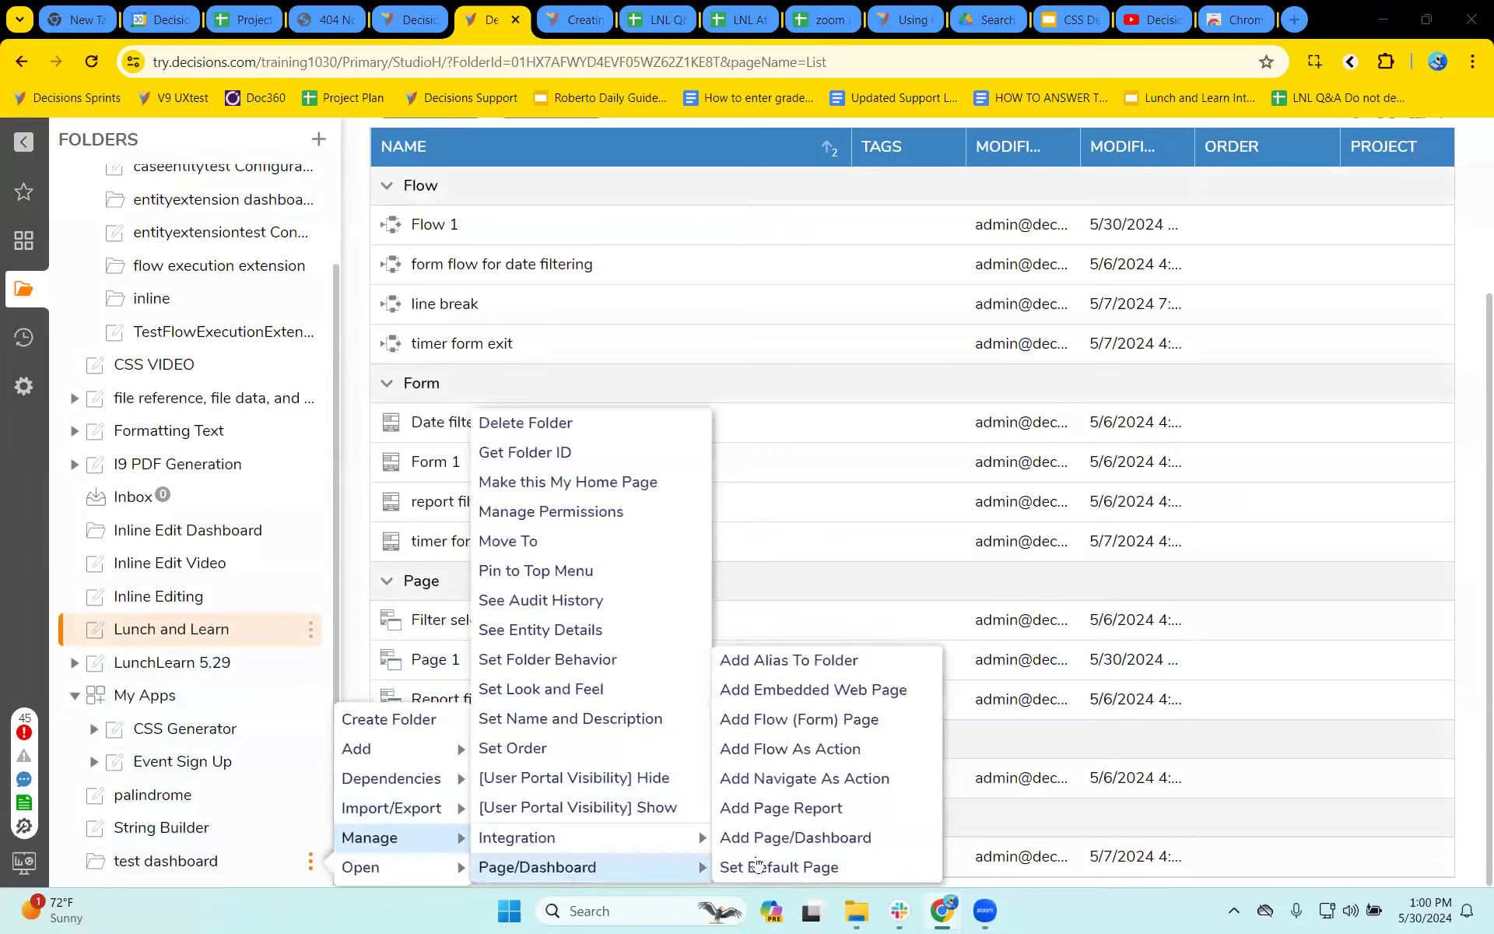
click(842, 833)
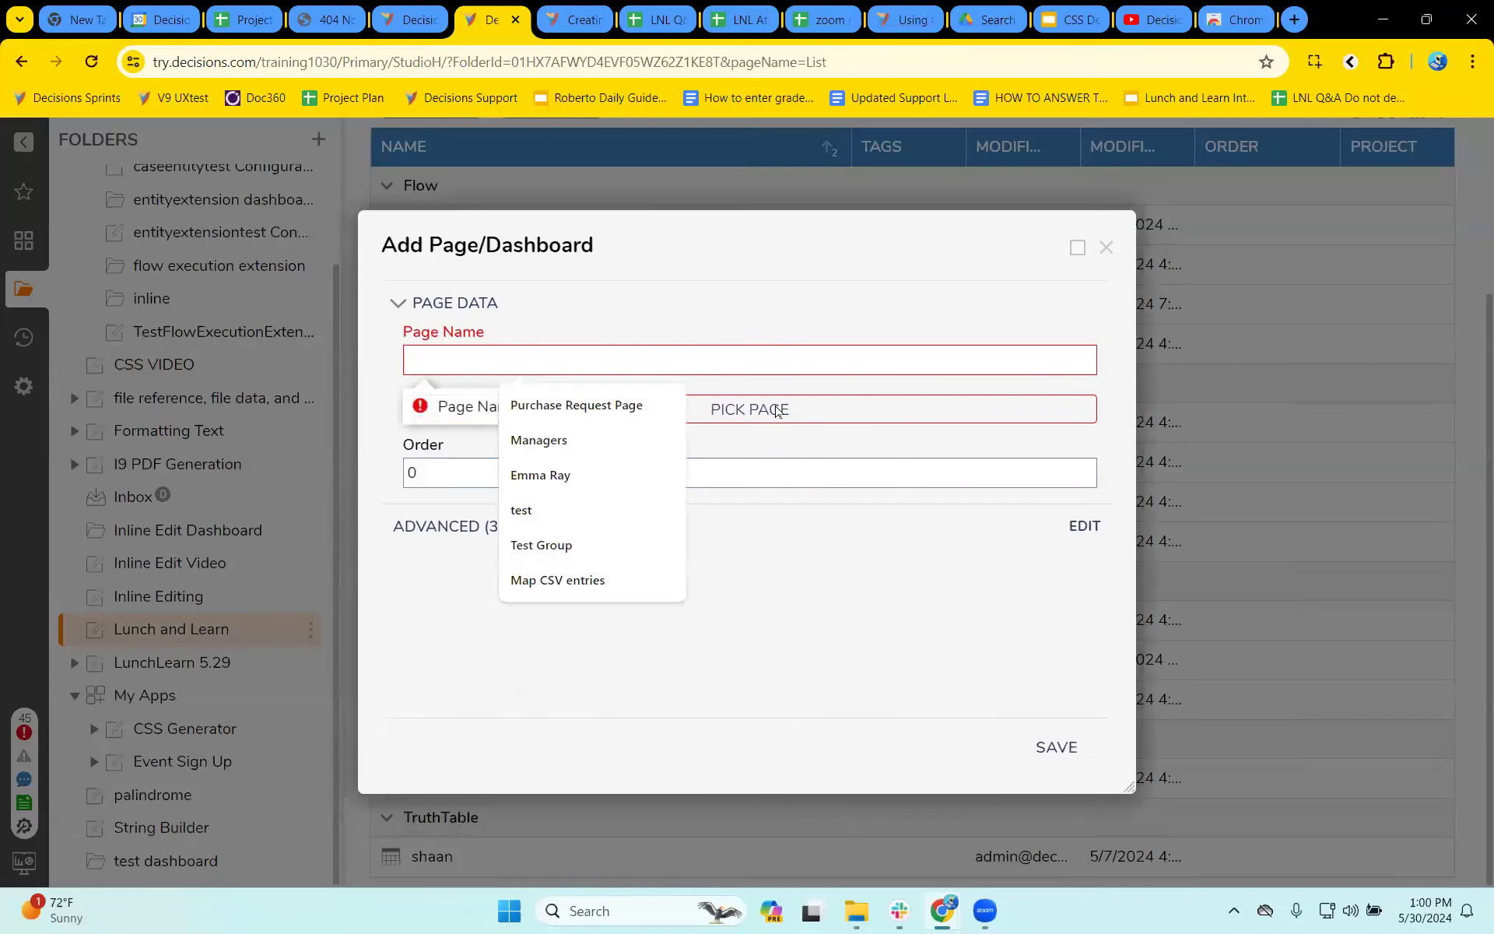
click(775, 410)
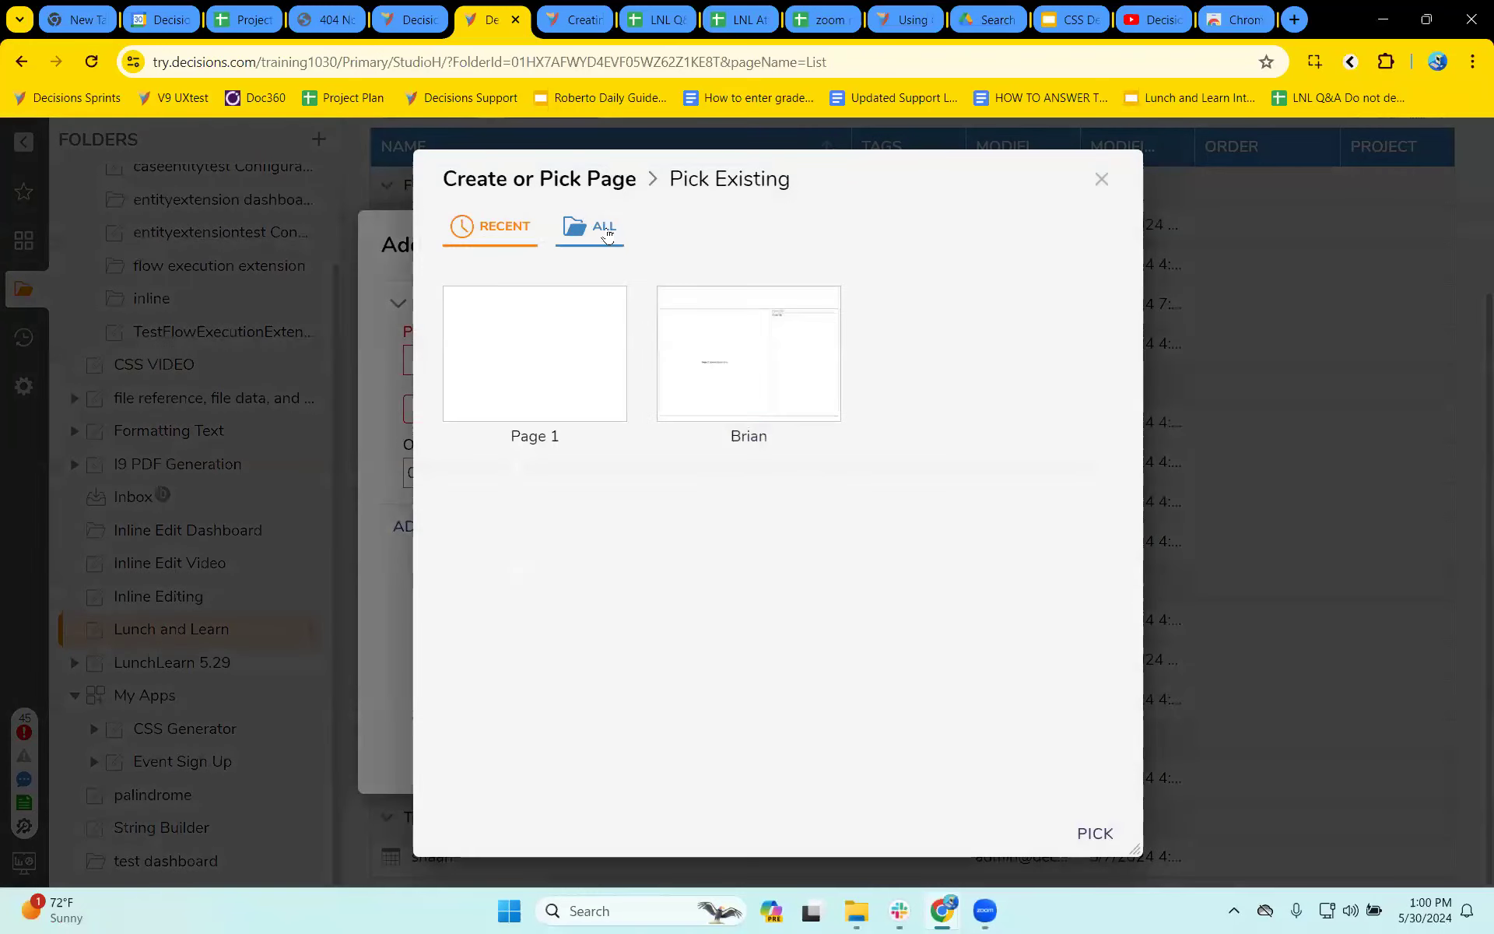
click(605, 234)
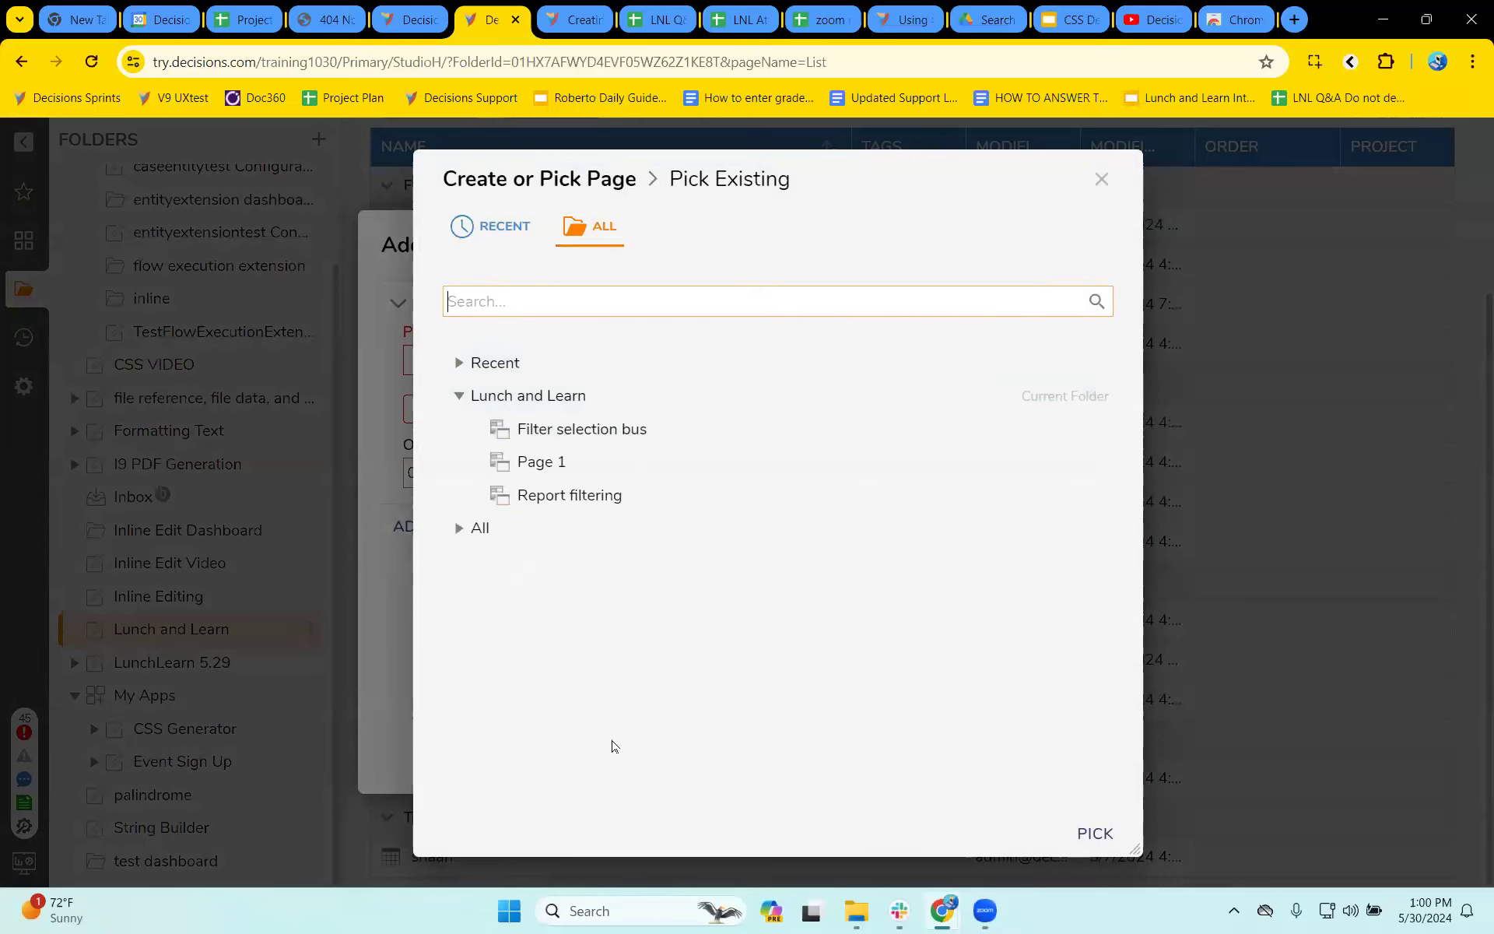
click(1109, 847)
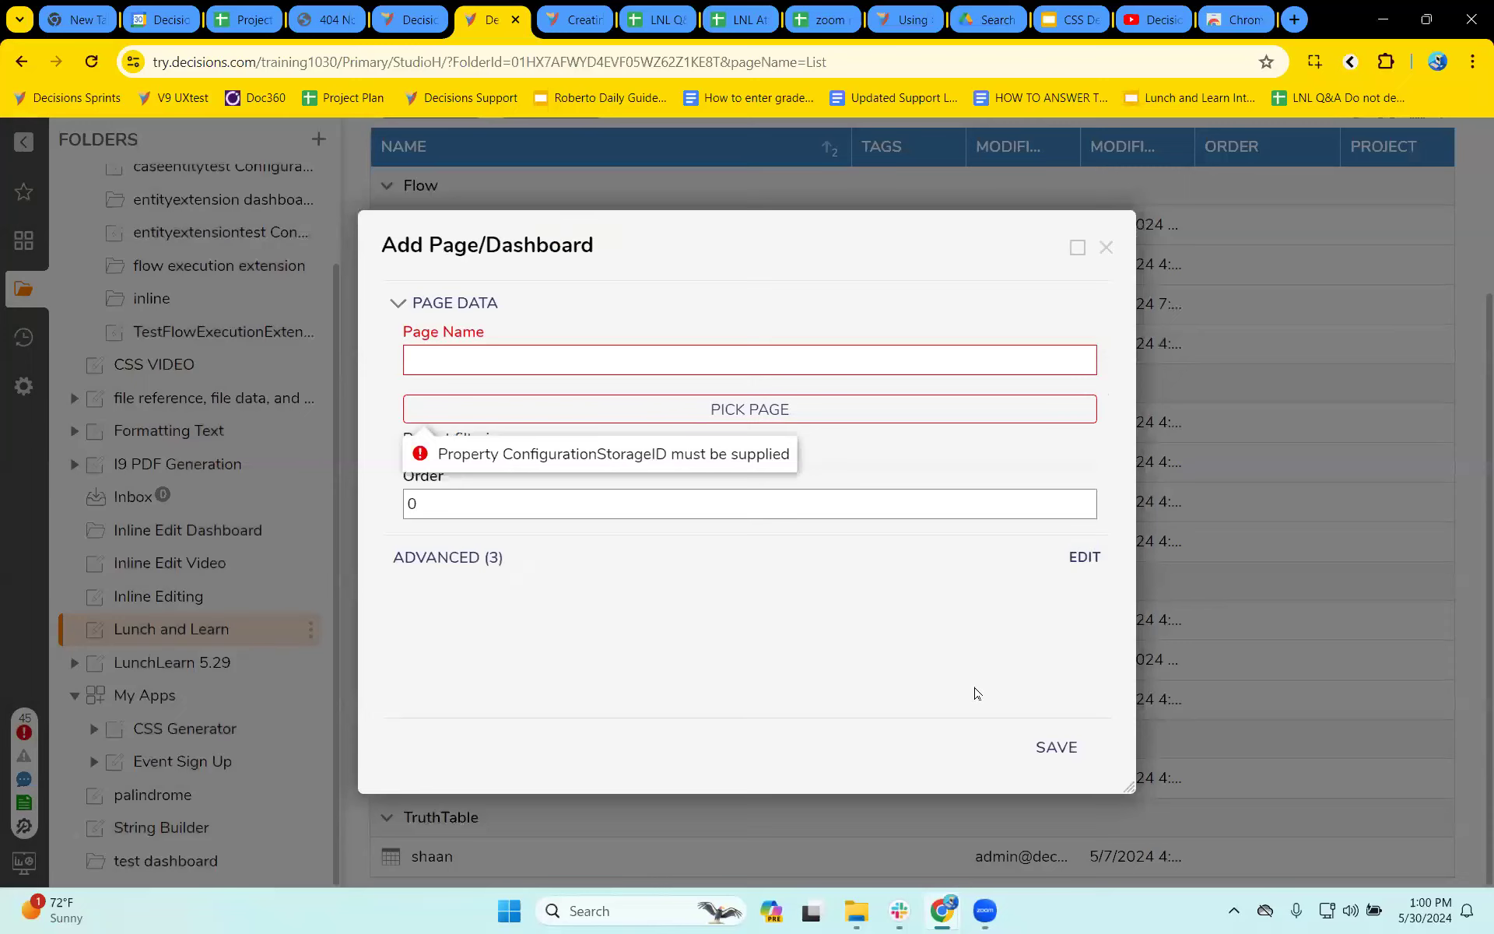
key(Escape)
- Open the test dashboard folder and compare its Report Filtering page with its Folder View page
click(189, 863)
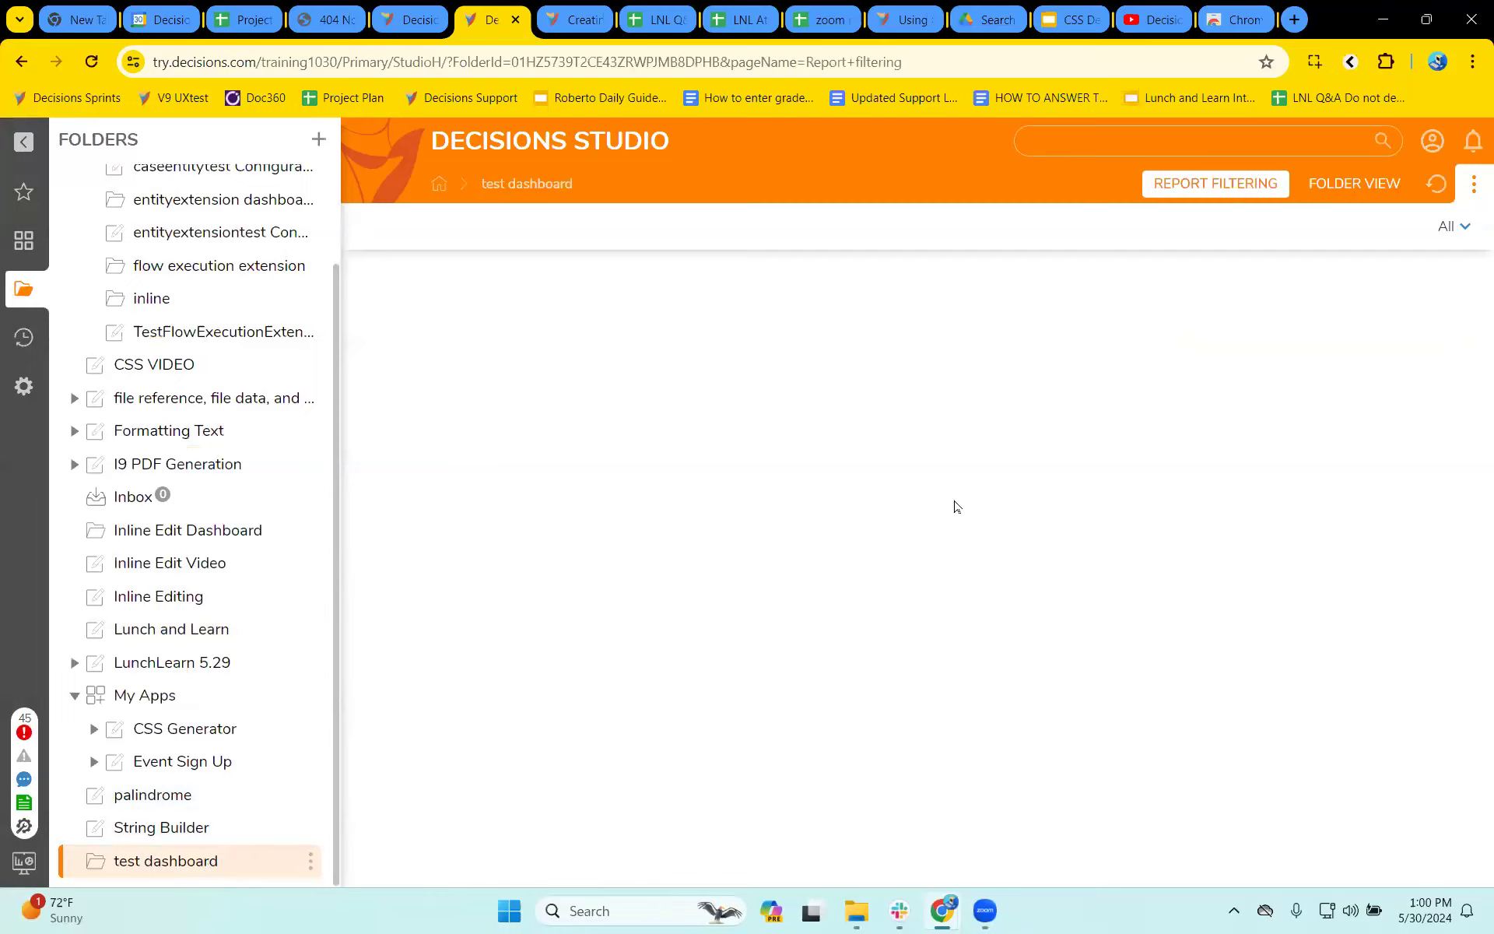
click(1360, 183)
click(1255, 185)
click(1323, 184)
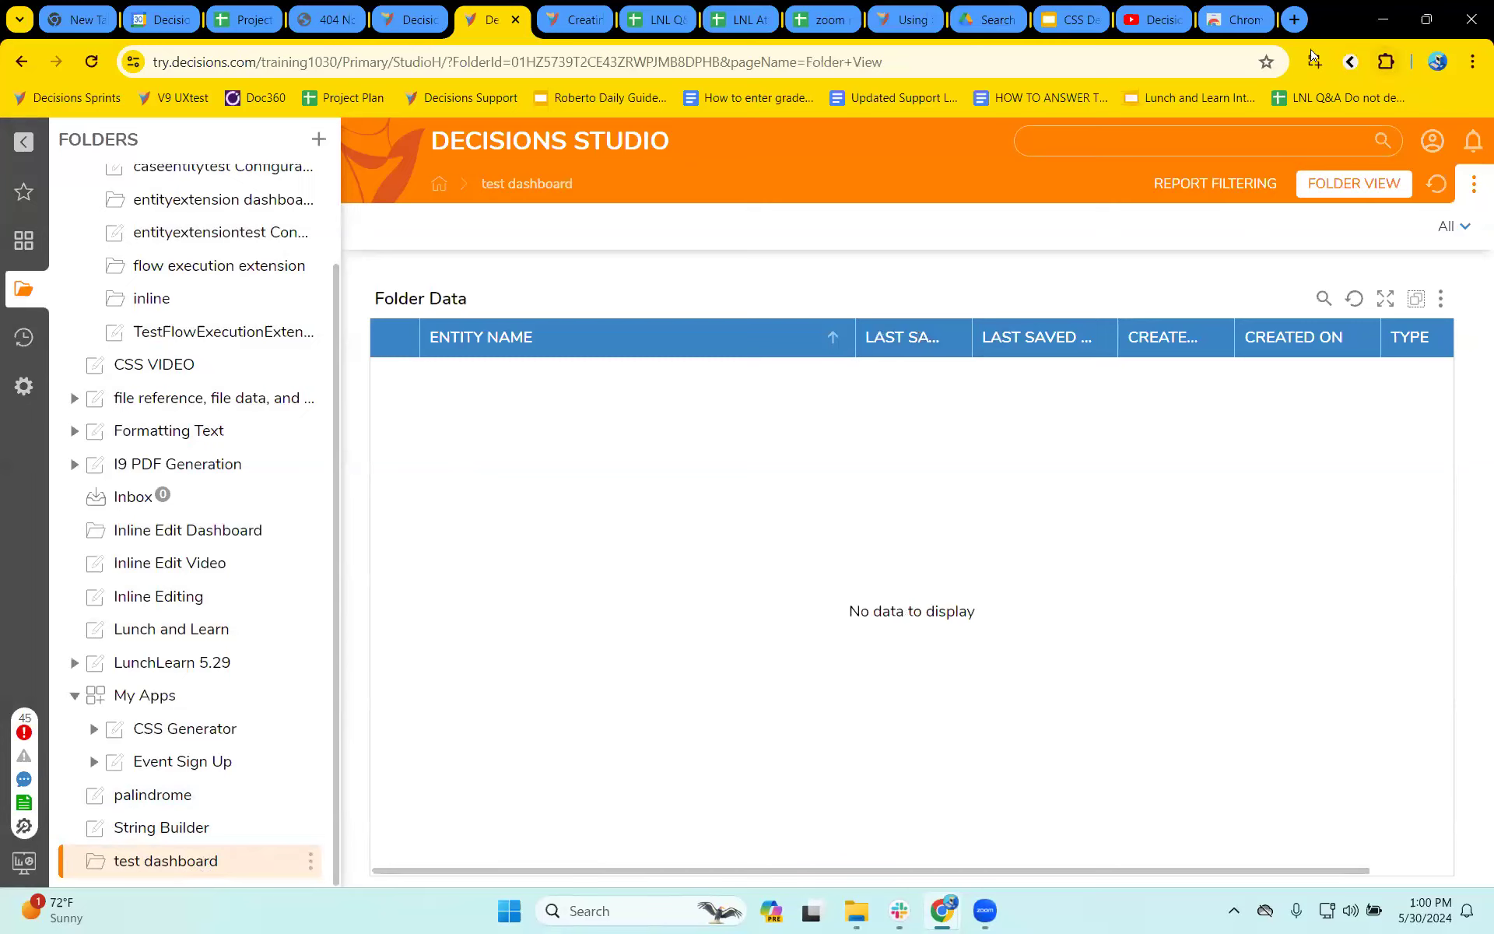
- Generate Magic CSS selectors for the empty data area of the Folder Data grid, and close the Magic CSS editor
click(1350, 62)
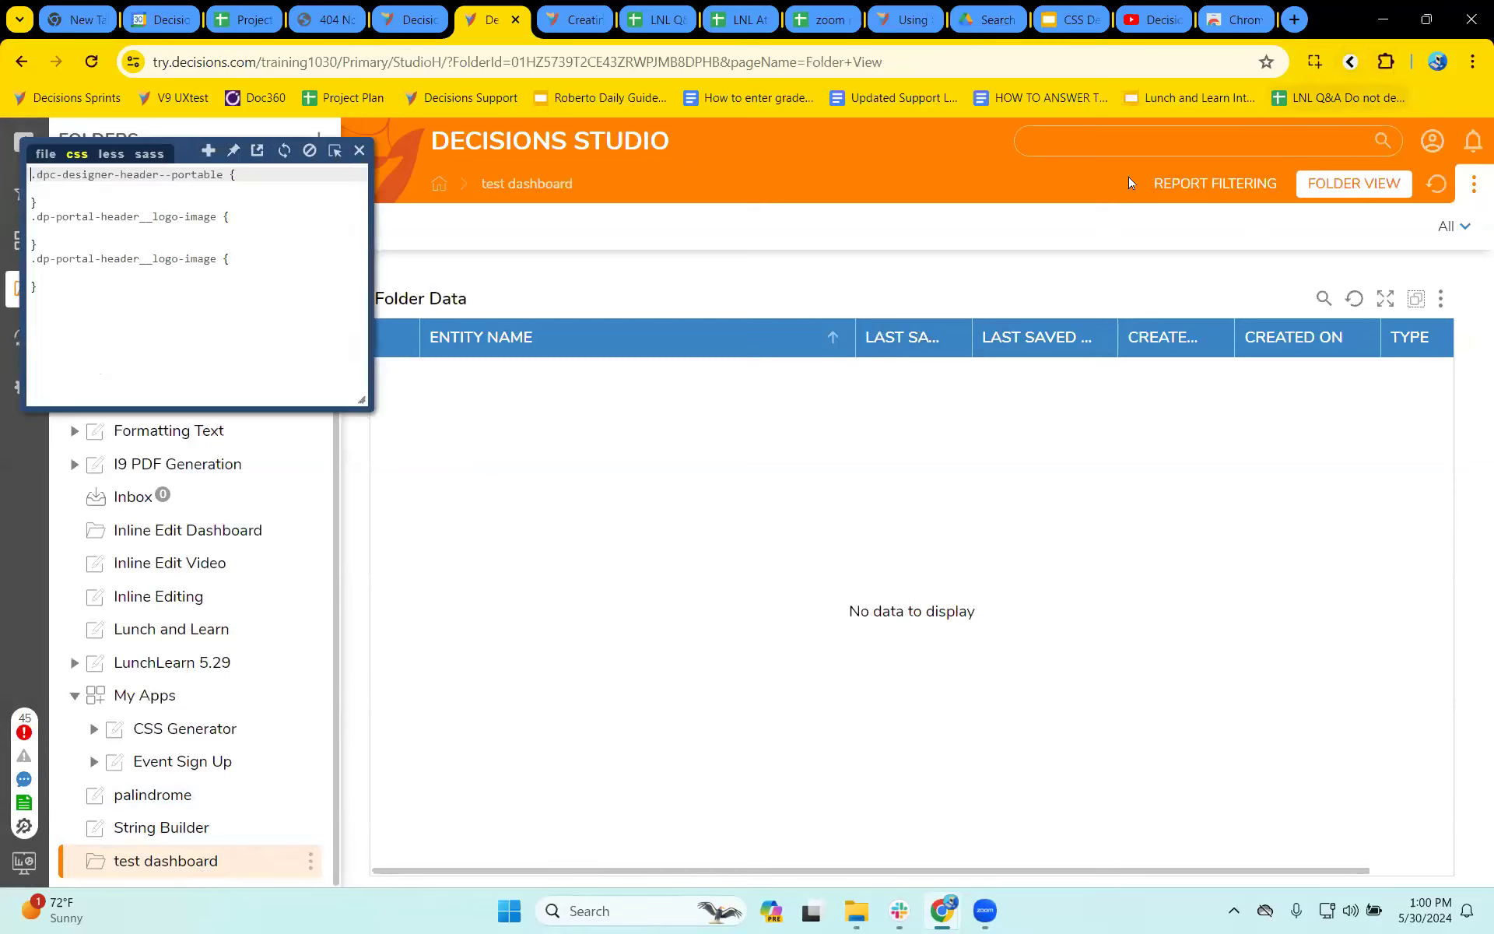
click(333, 152)
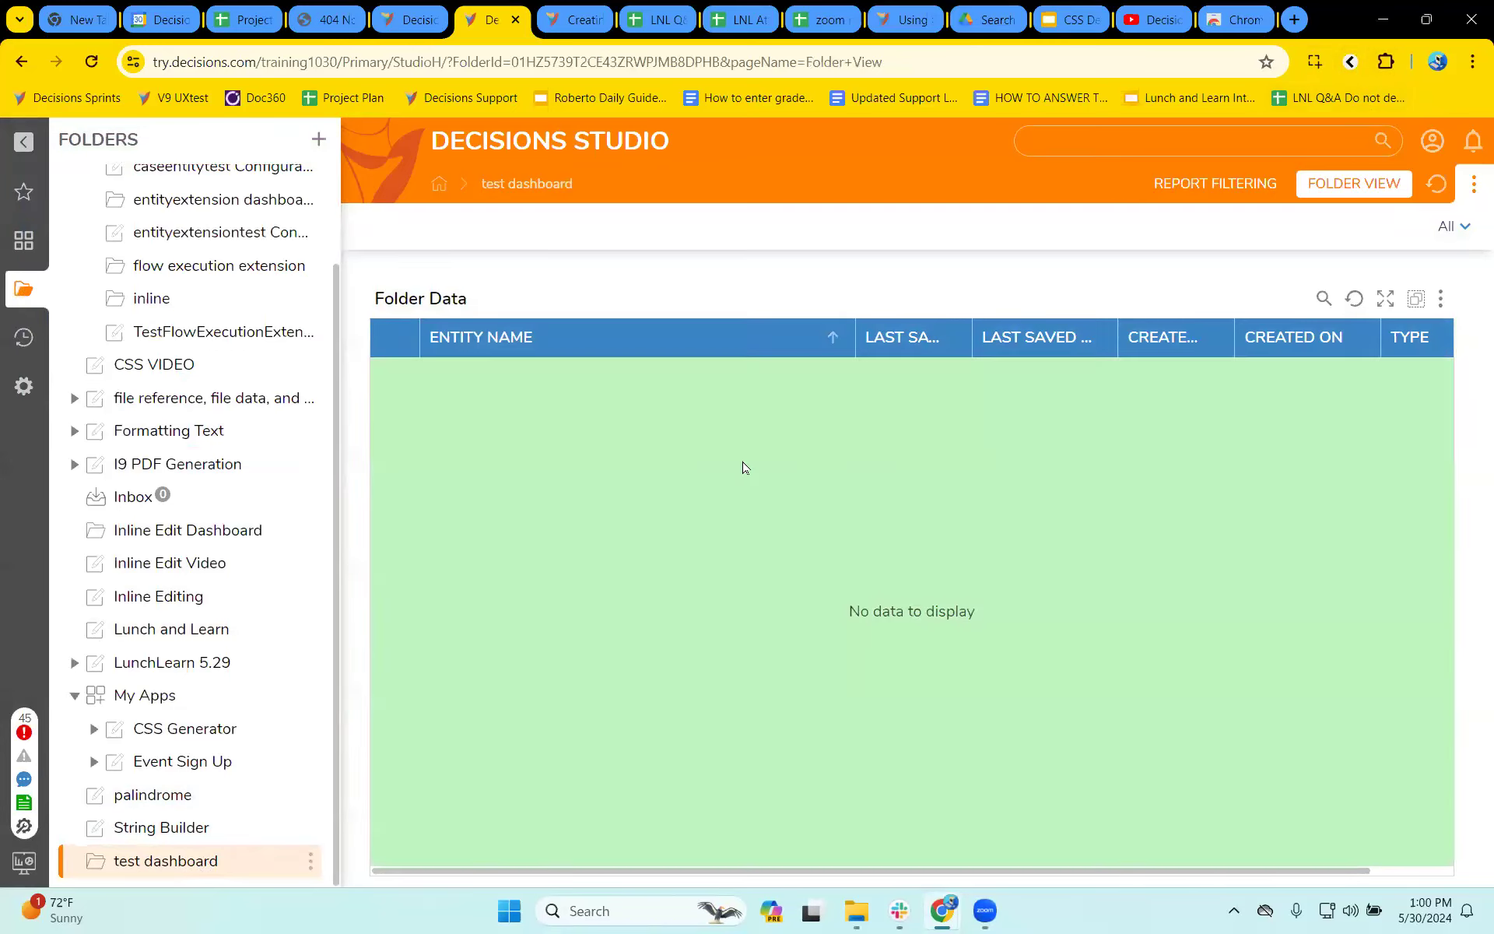
click(743, 467)
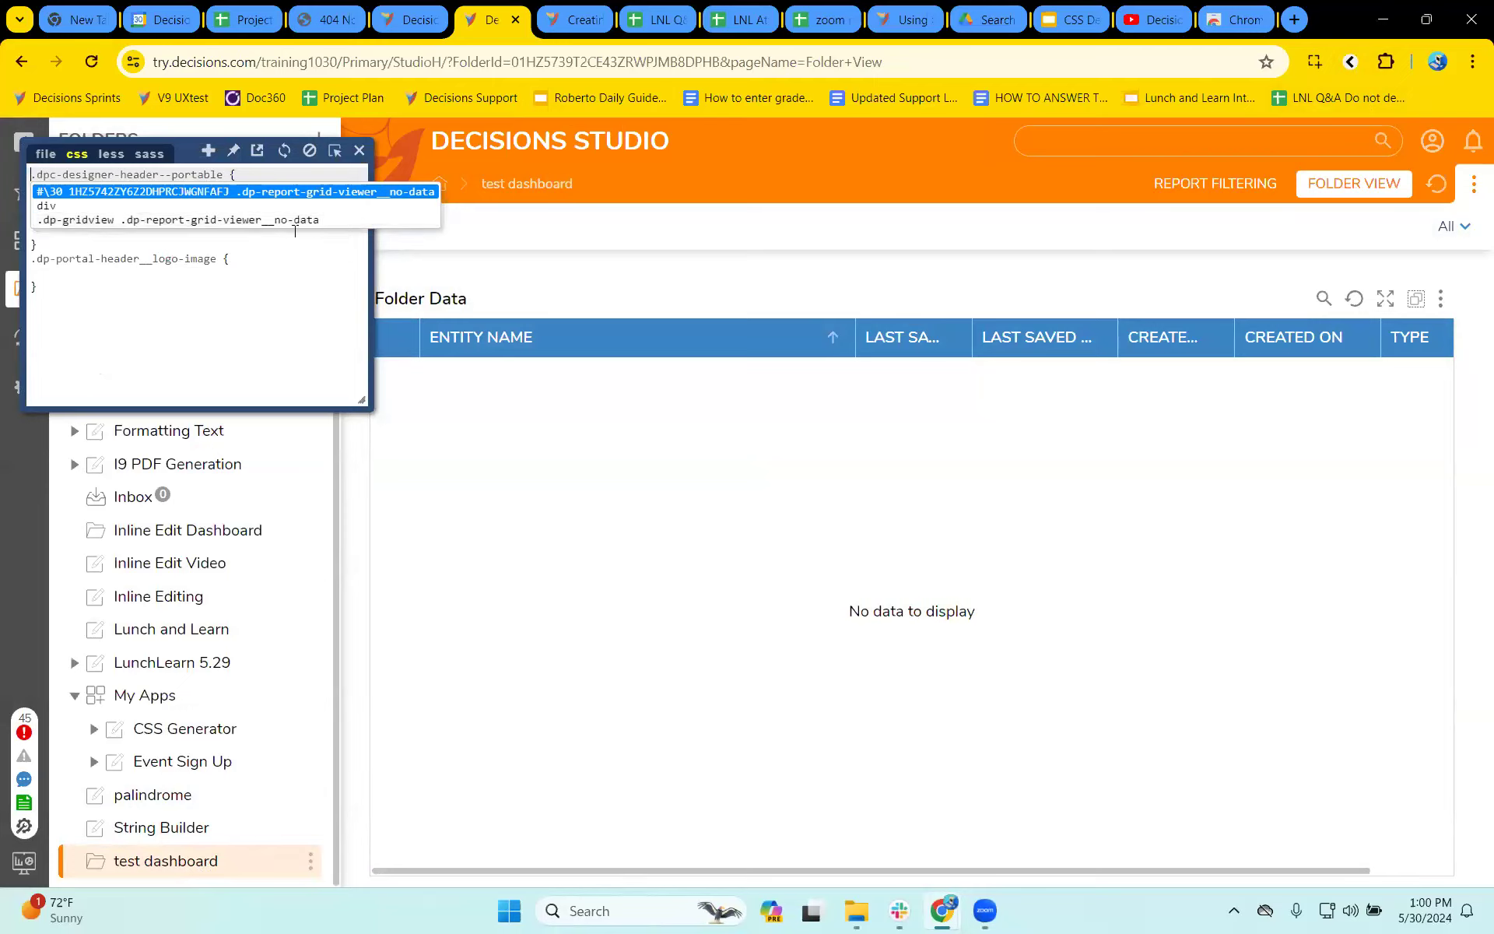
click(359, 151)
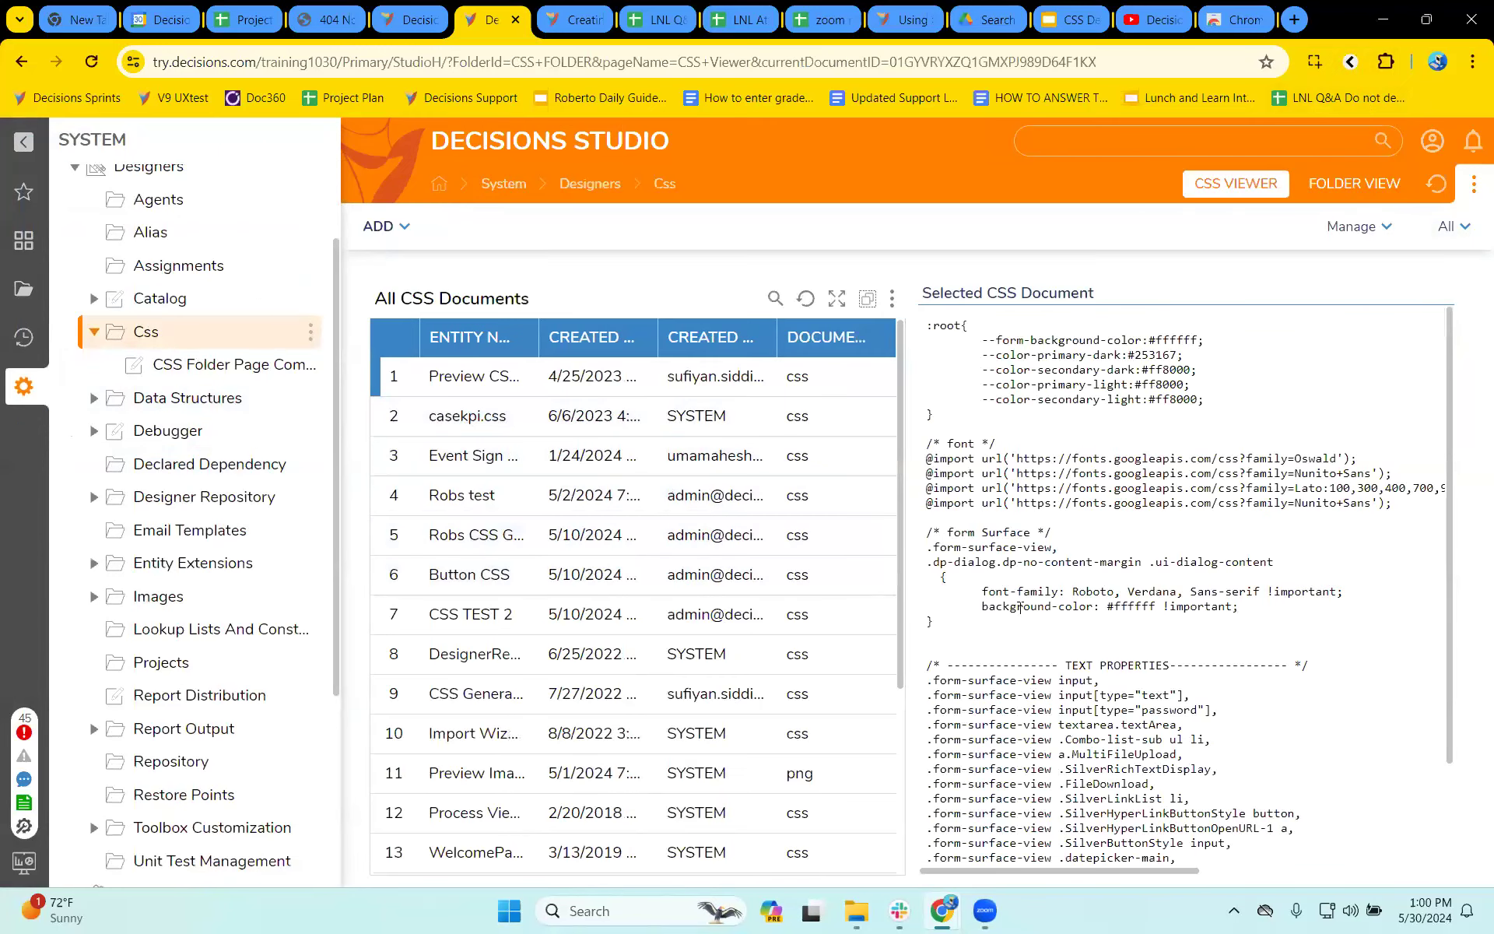
- Examine the labels and line height selectors and their line-height, background and colour properties in the selected Preview CSS document
scroll(1178, 637, down, 9)
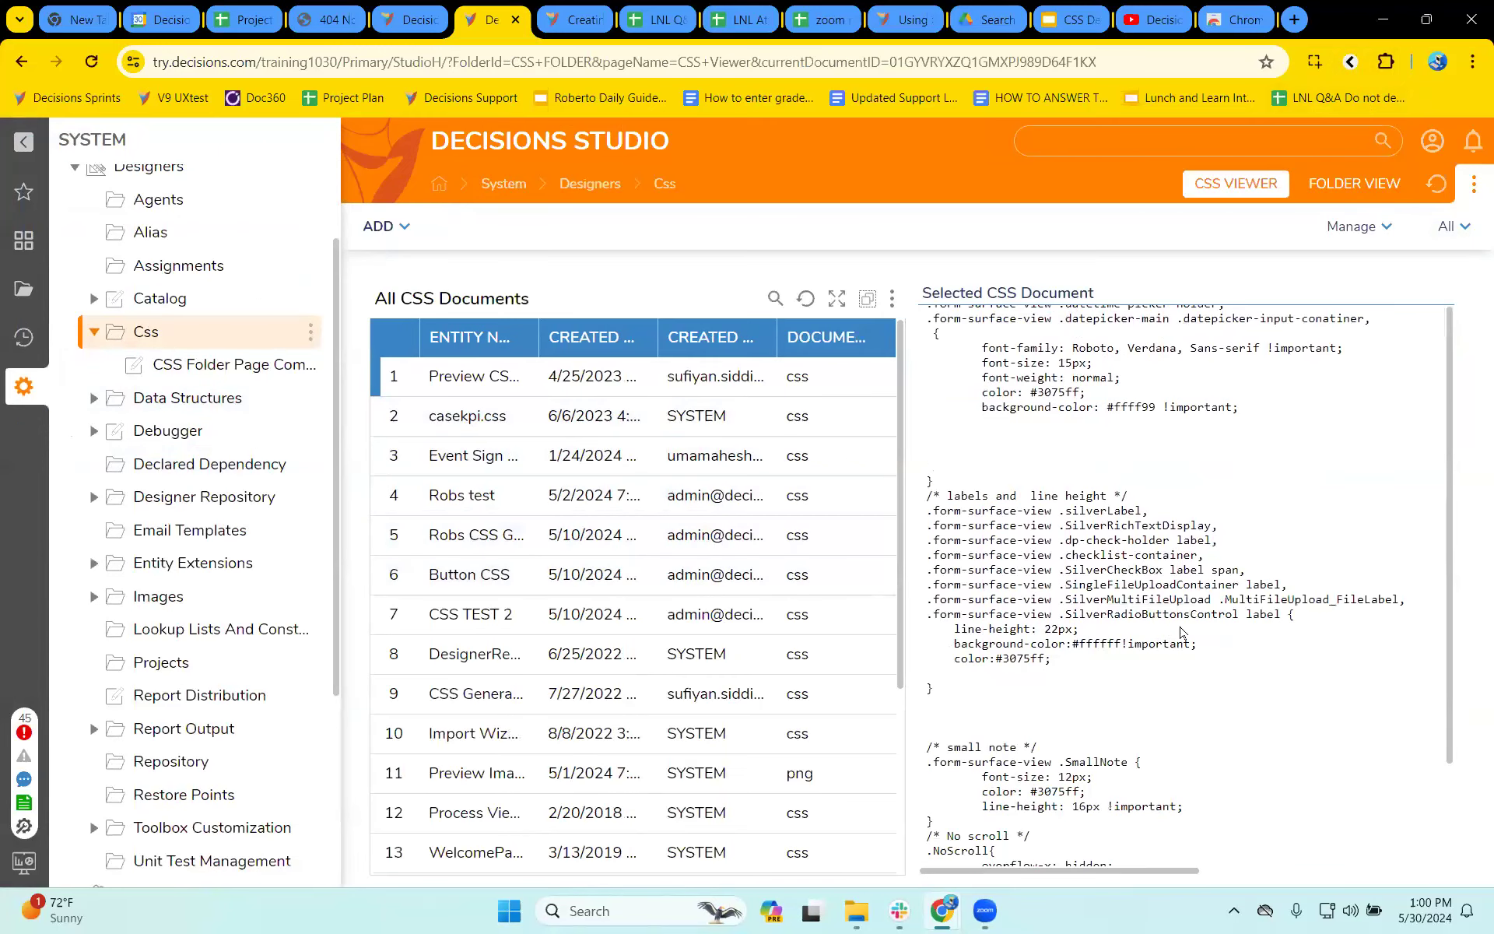
drag(1068, 509, 1171, 536)
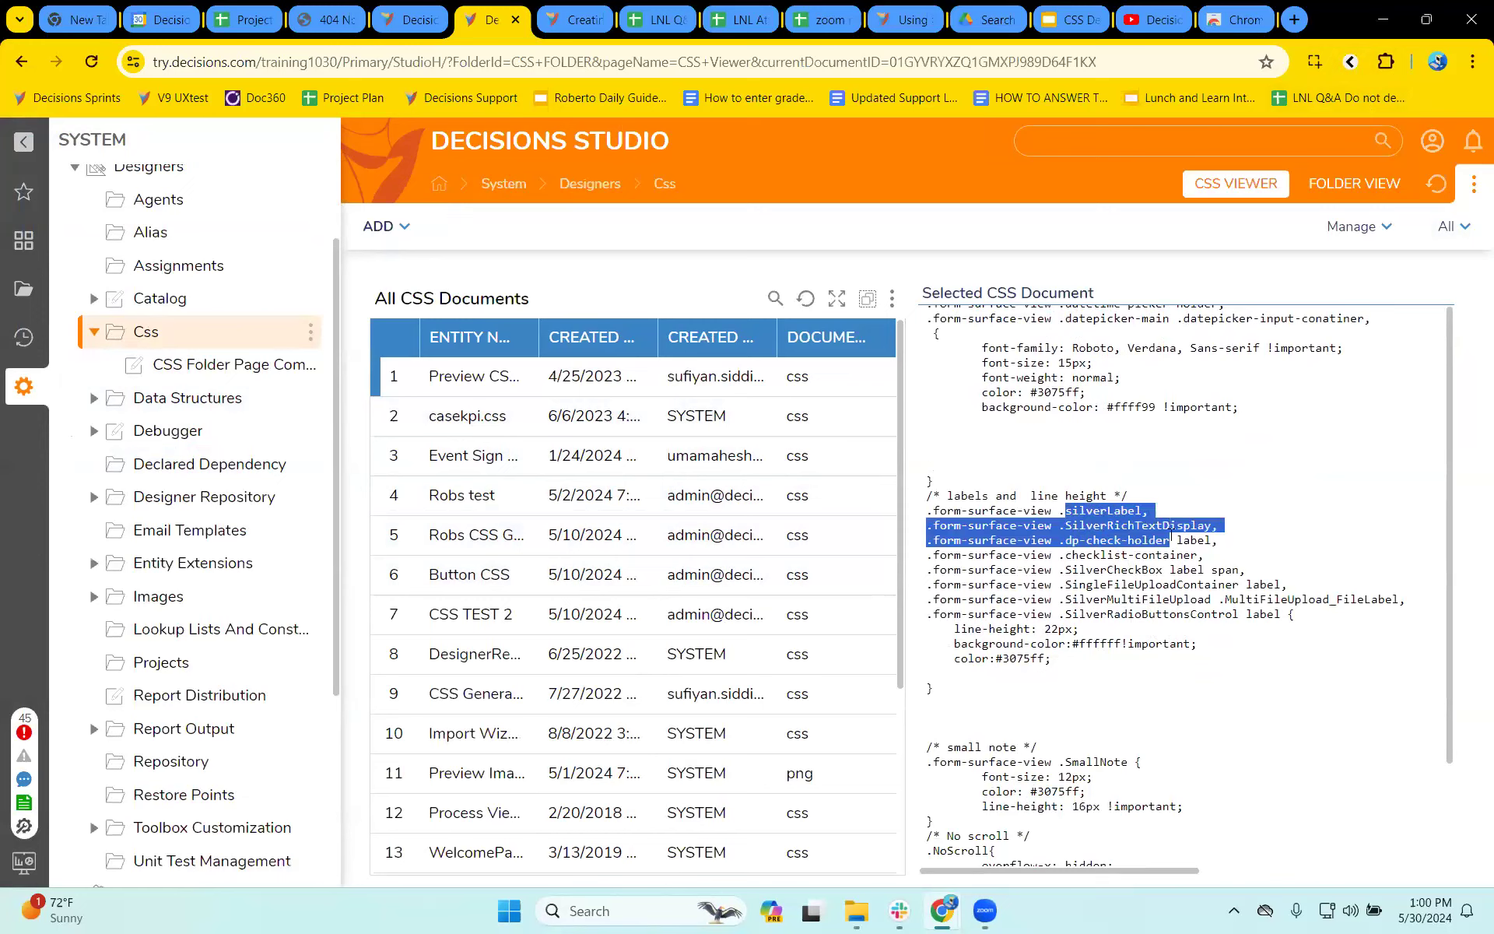
drag(988, 510, 1230, 626)
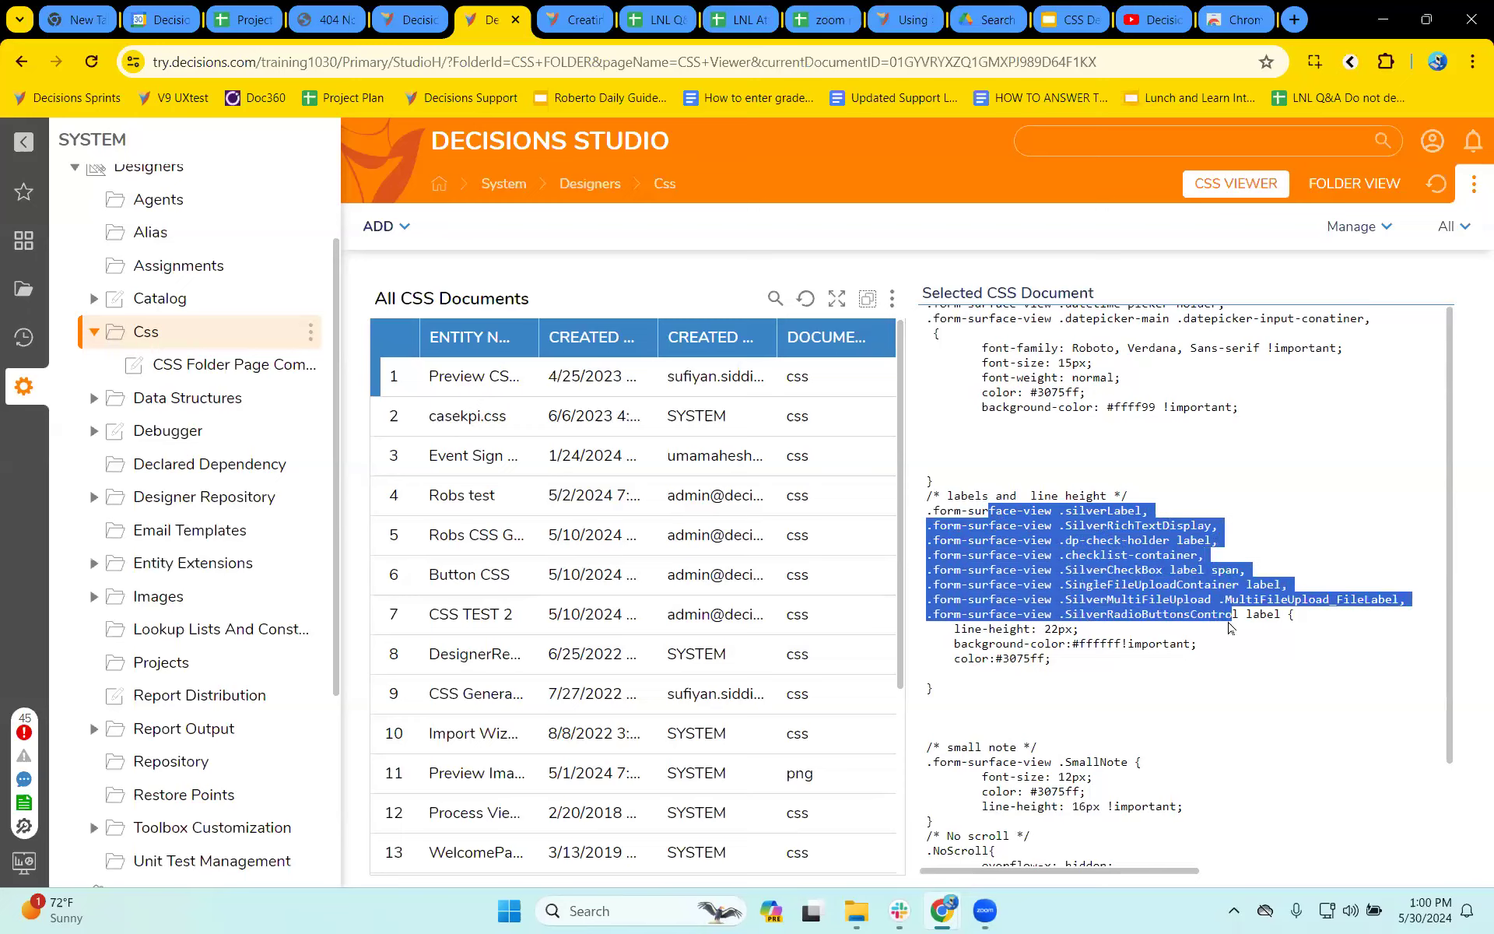
drag(942, 629, 1058, 660)
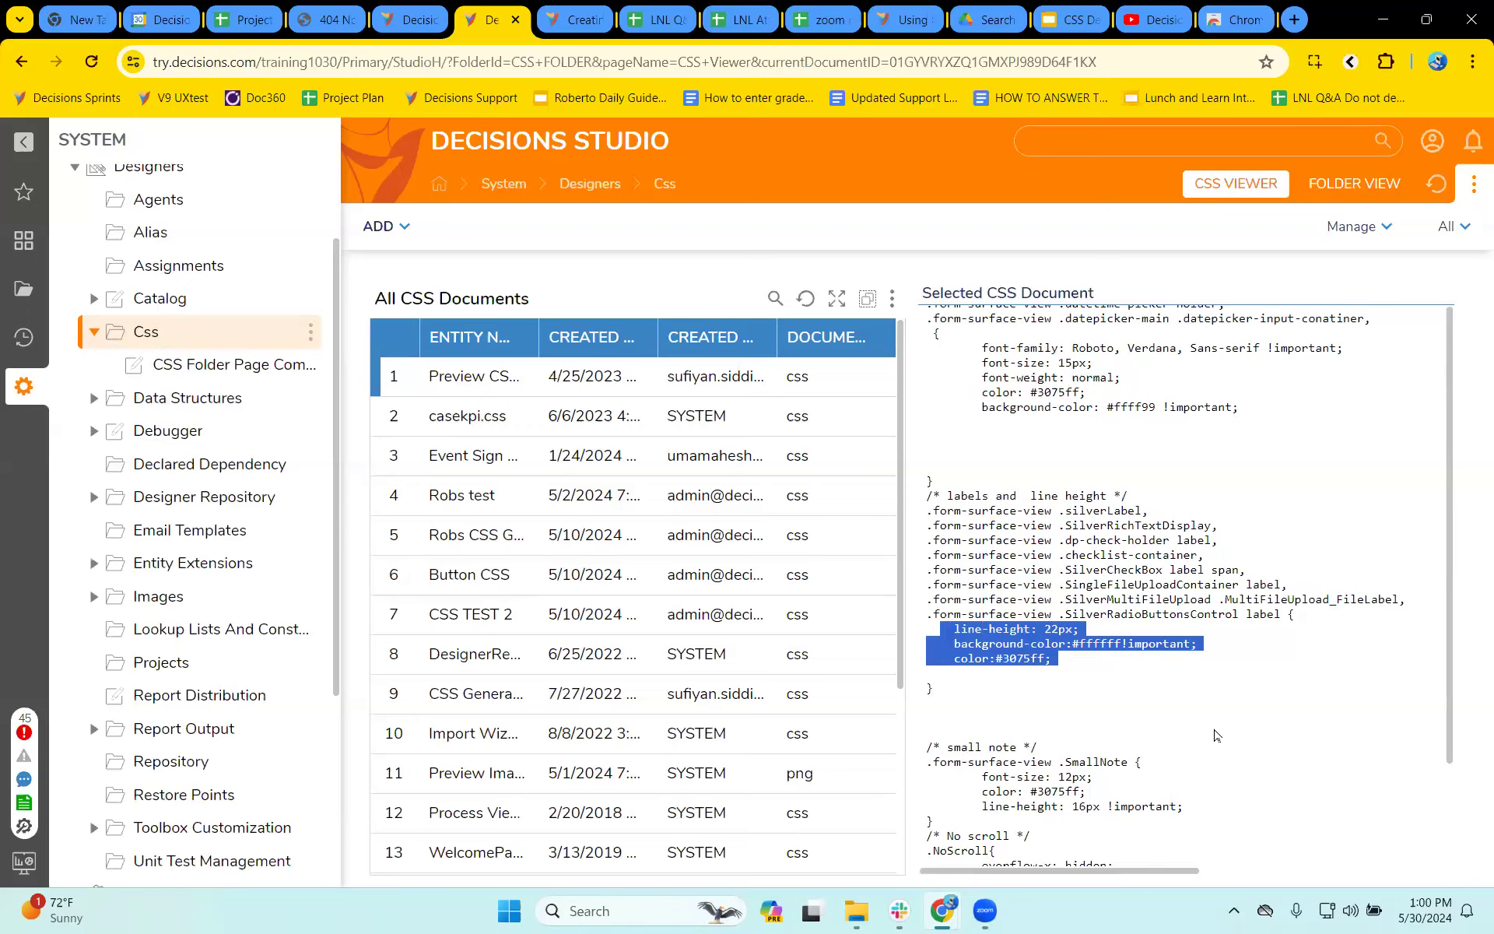
click(1041, 592)
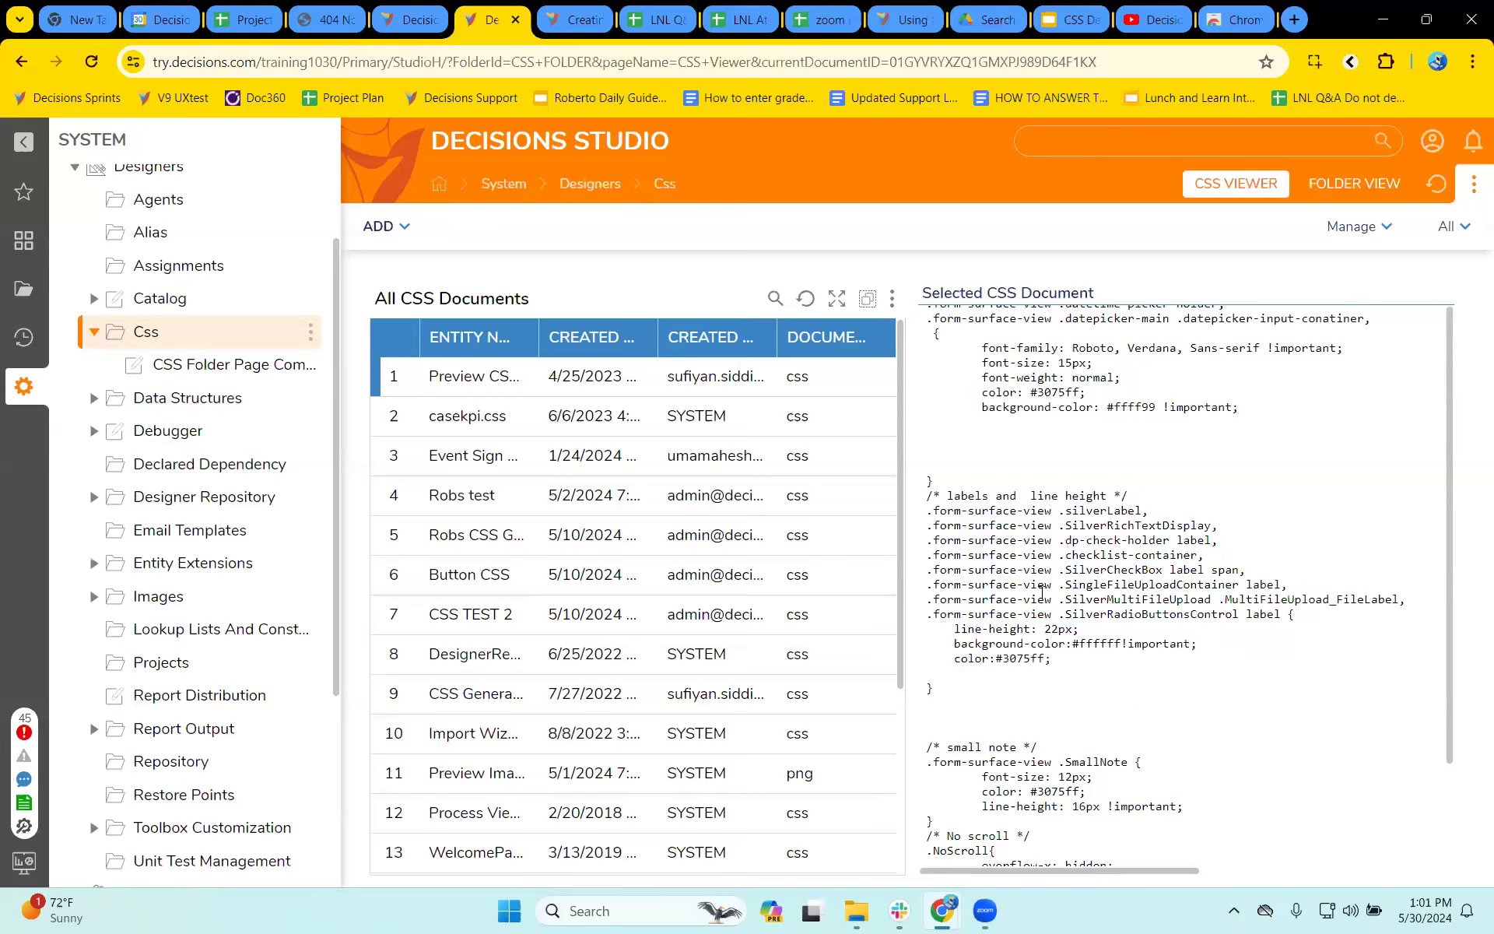
drag(932, 510, 1158, 517)
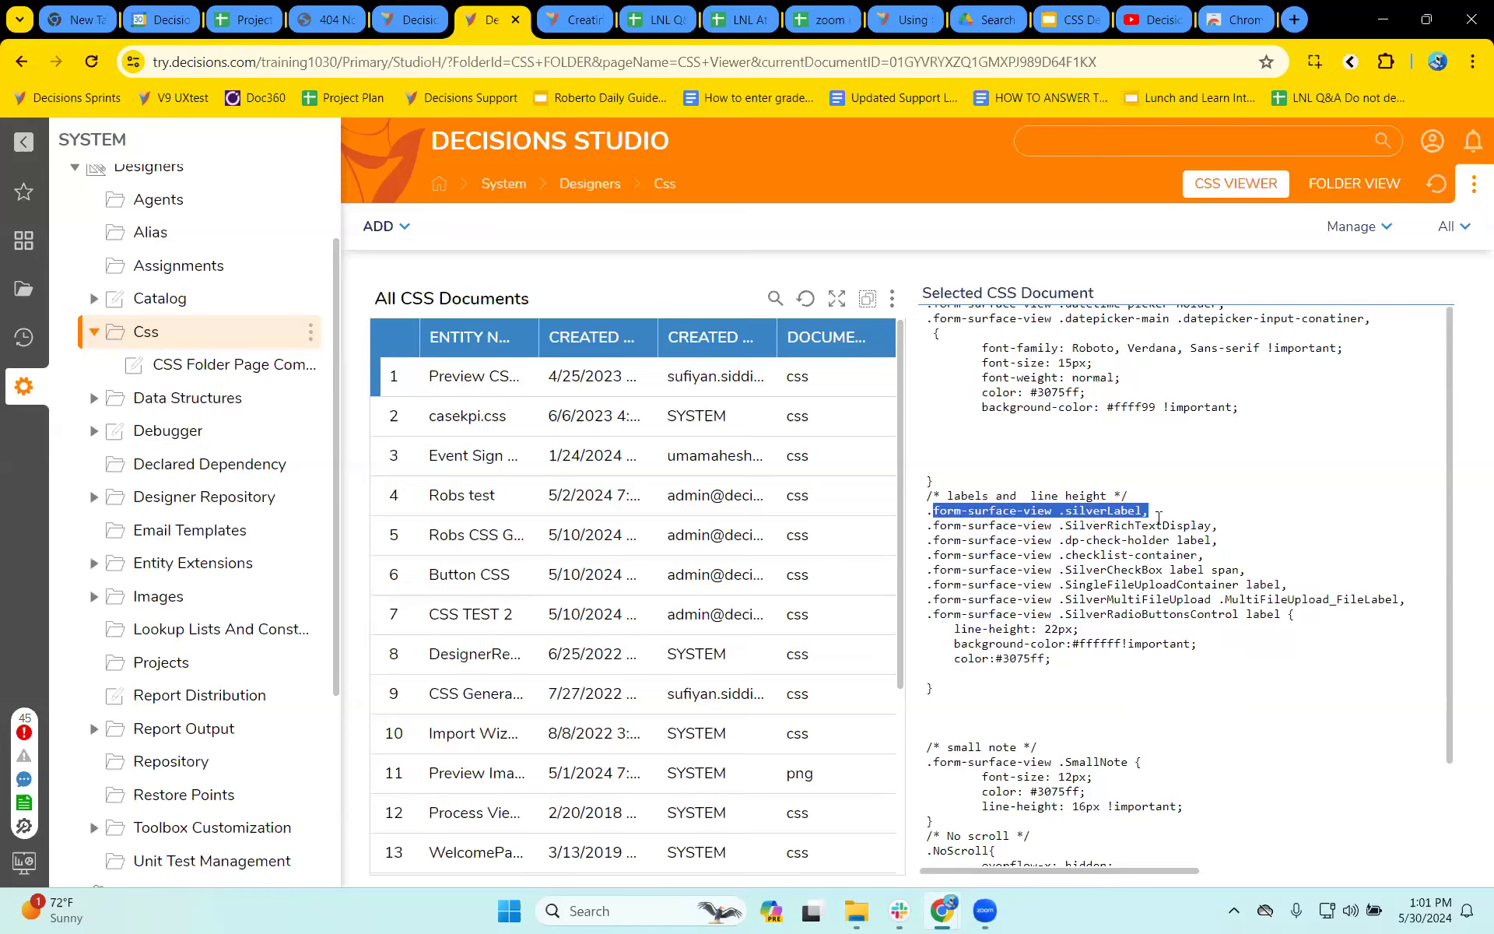
drag(977, 570, 1167, 602)
click(1168, 614)
- Display the Robs CSS Generator document and examine its label selectors in the labels and line height section
click(474, 544)
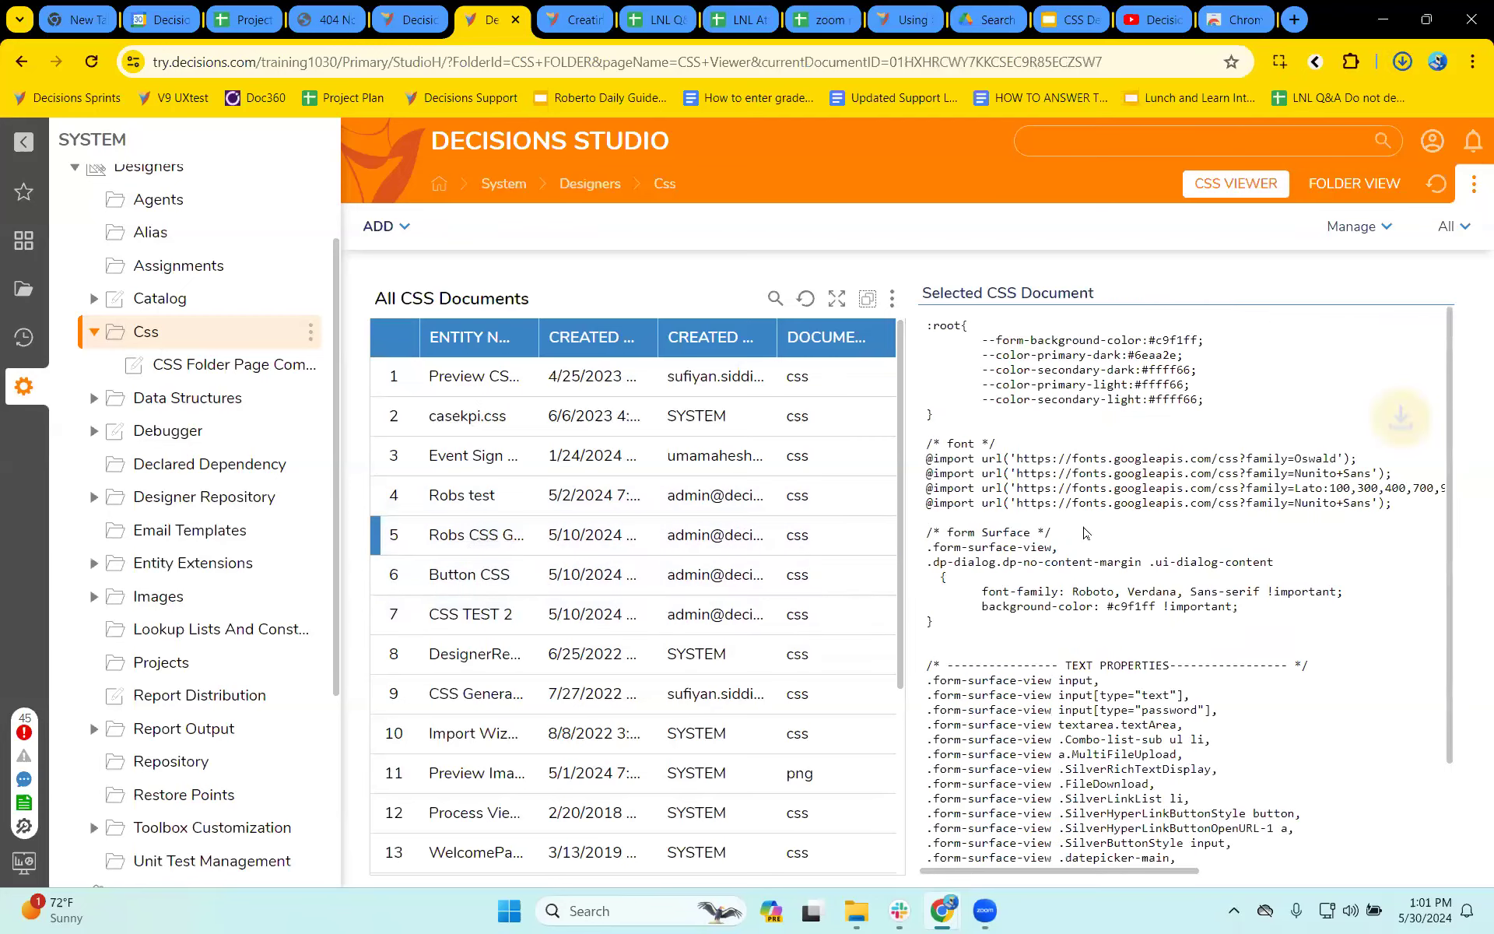
scroll(1185, 620, down, 3)
scroll(1185, 620, down, 3)
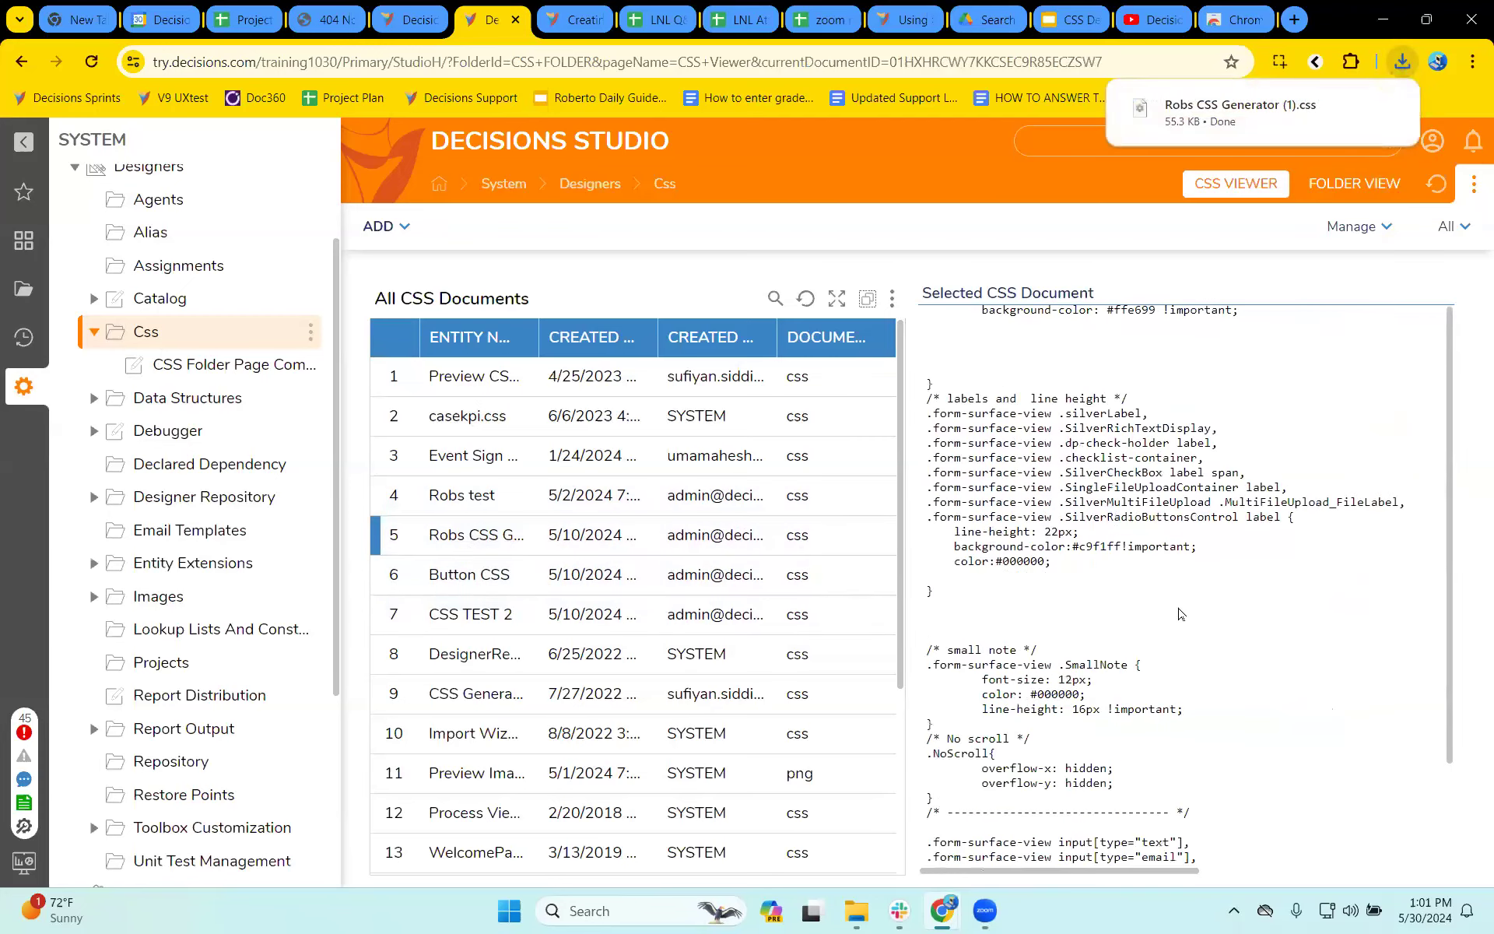
drag(941, 609, 1224, 669)
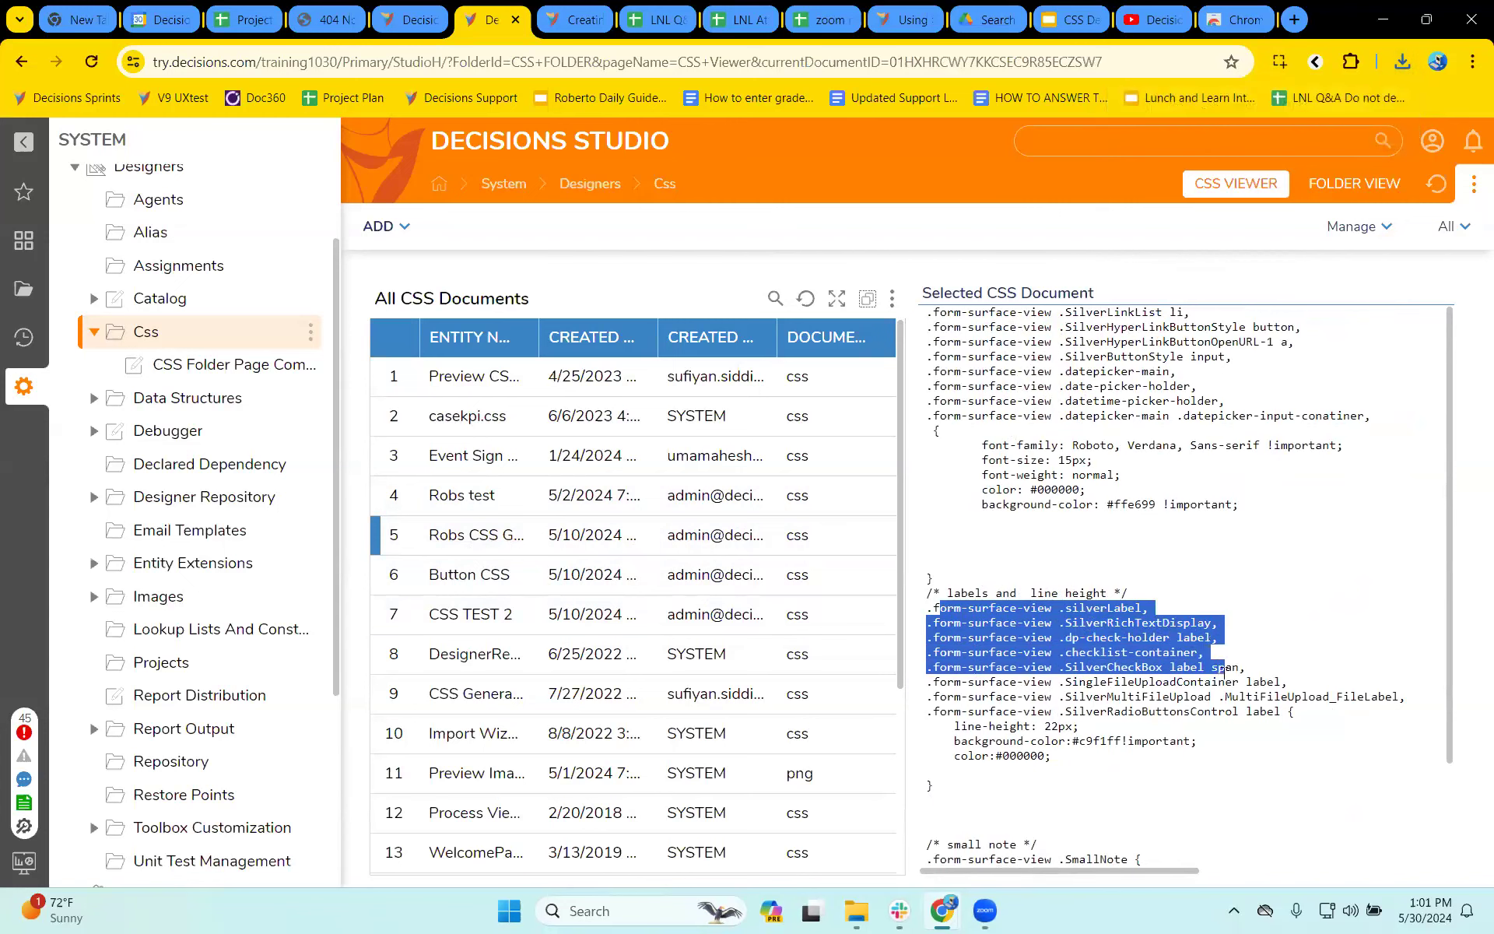
- Examine the input field border rules and the common button selectors in the Robs CSS Generator document
scroll(1077, 521, down, 6)
drag(1016, 483, 1186, 615)
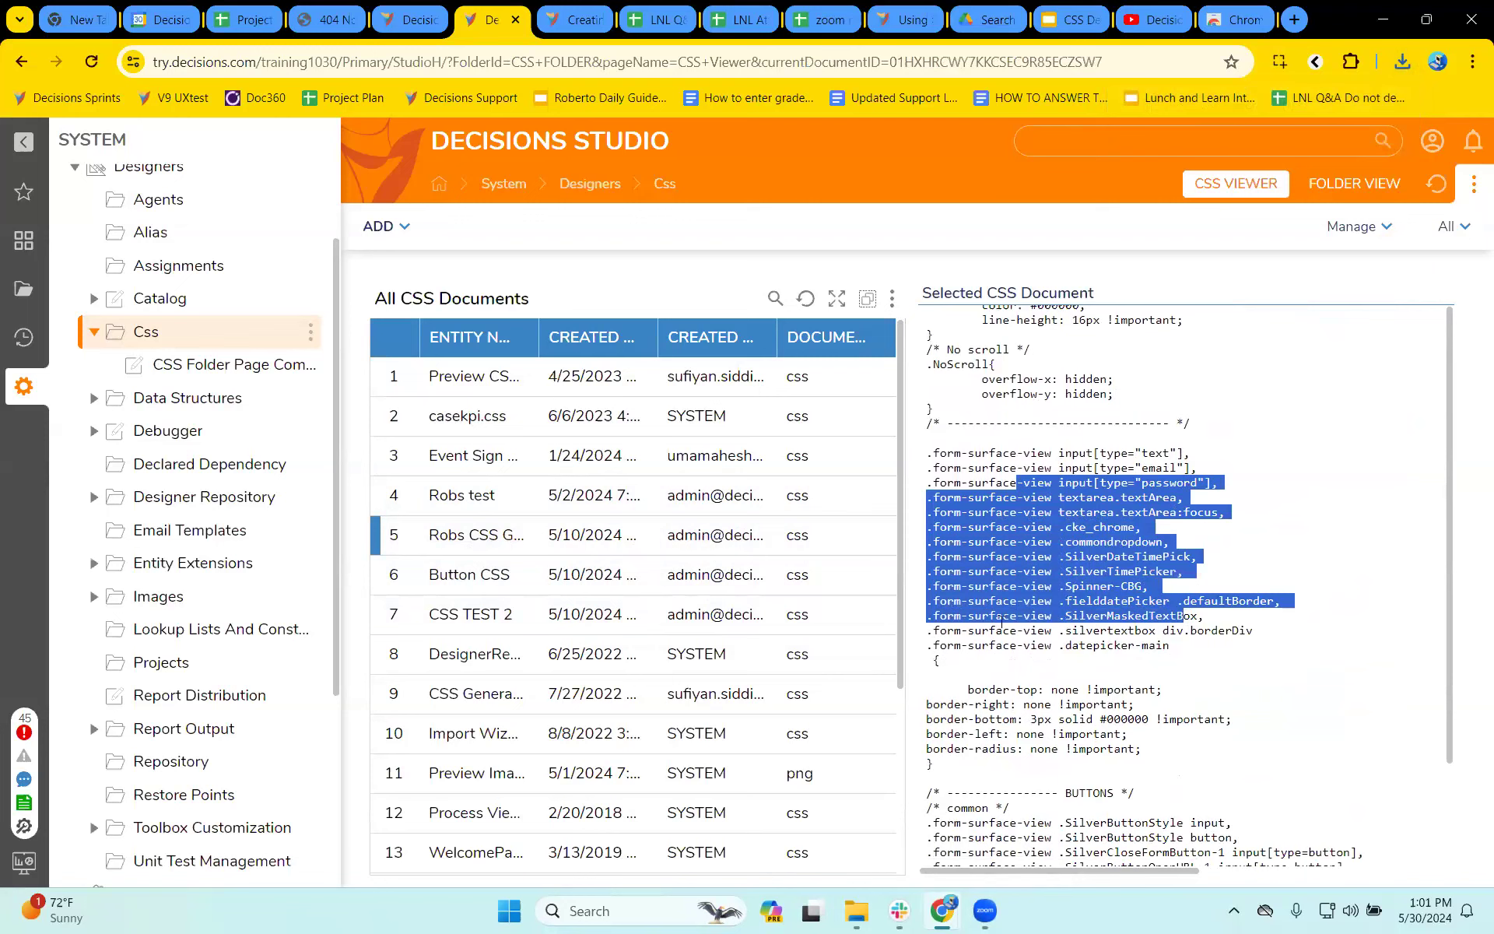
click(1077, 733)
drag(927, 704, 1154, 759)
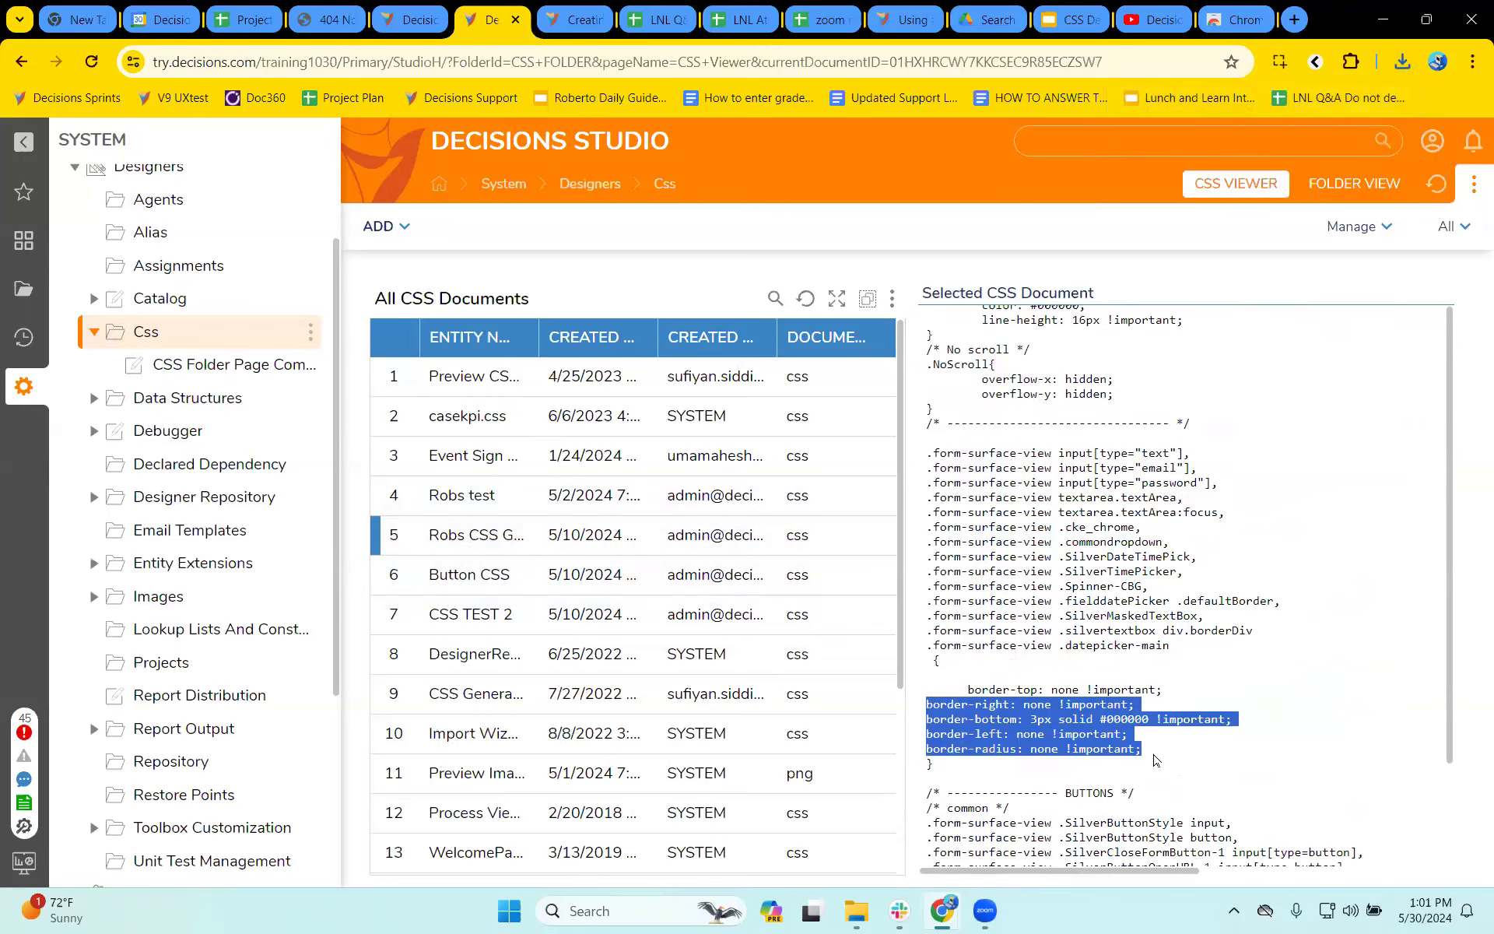
scroll(1155, 759, down, 5)
drag(968, 522, 1278, 566)
click(1141, 539)
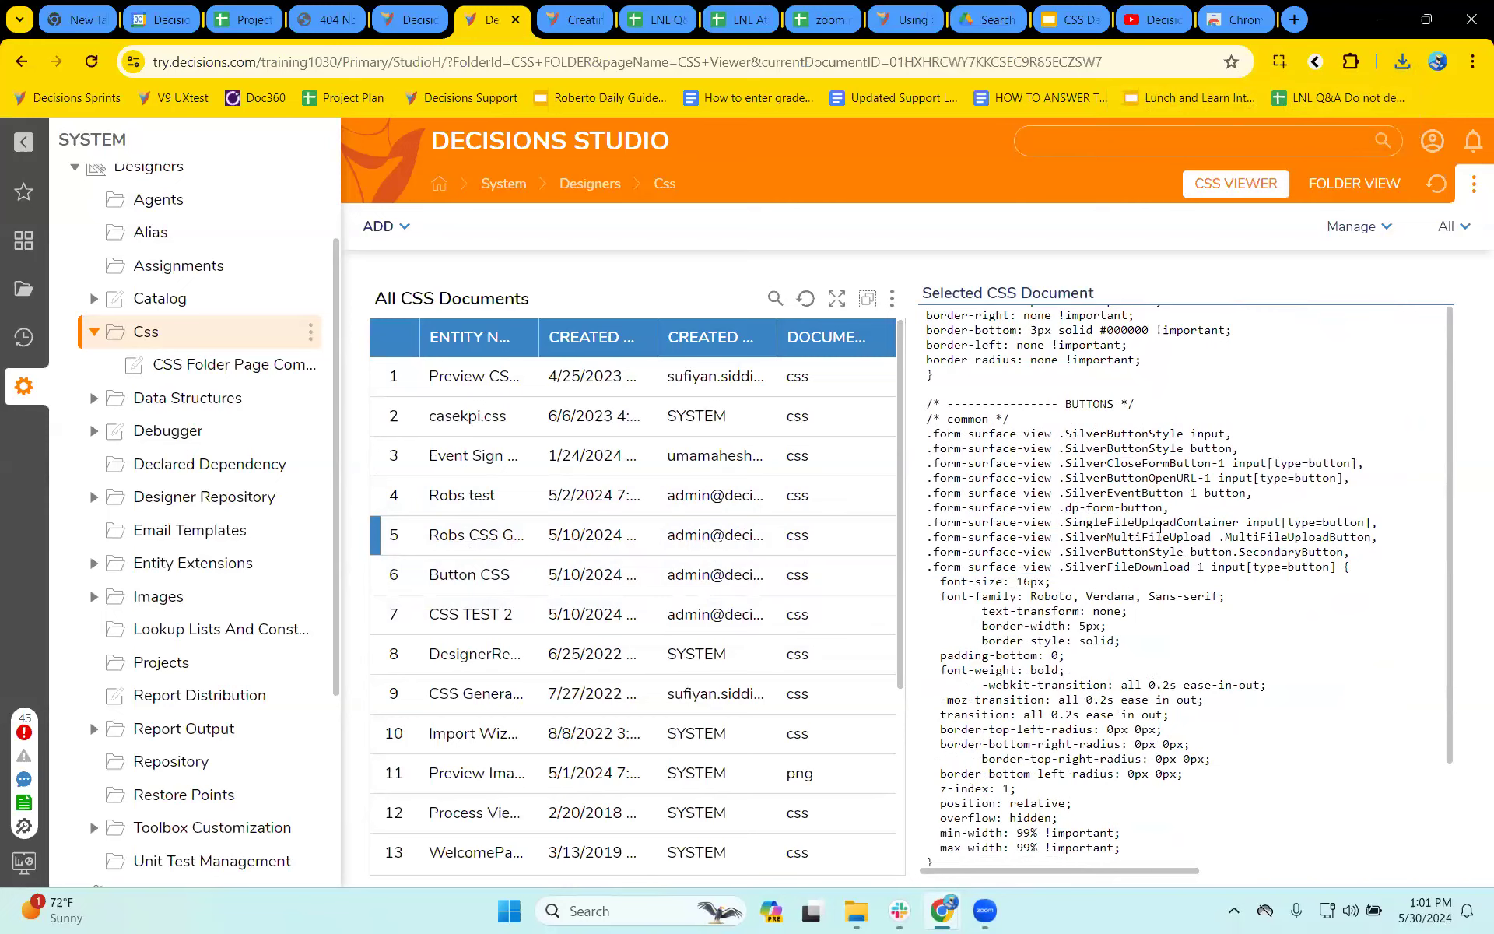
- Search the page for "report" and examine the Report Styling rules, highlighting the .grid-container .ui-jqgrid-btable tr.jqgrow selector
key(ctrl+f)
text(f)
text(eport)
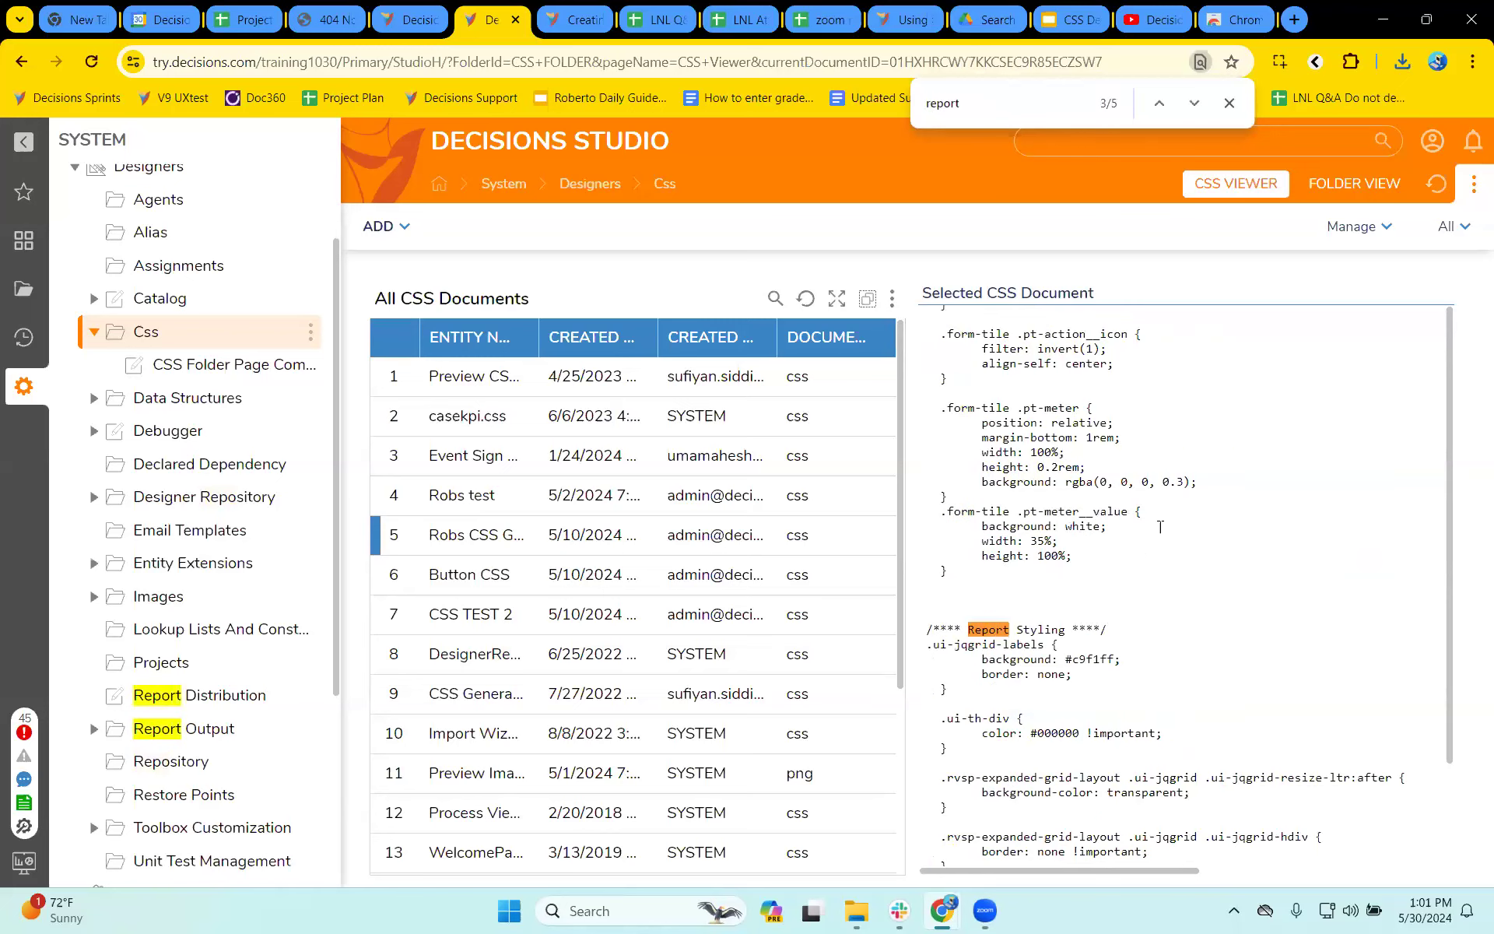
scroll(1042, 545, down, 2)
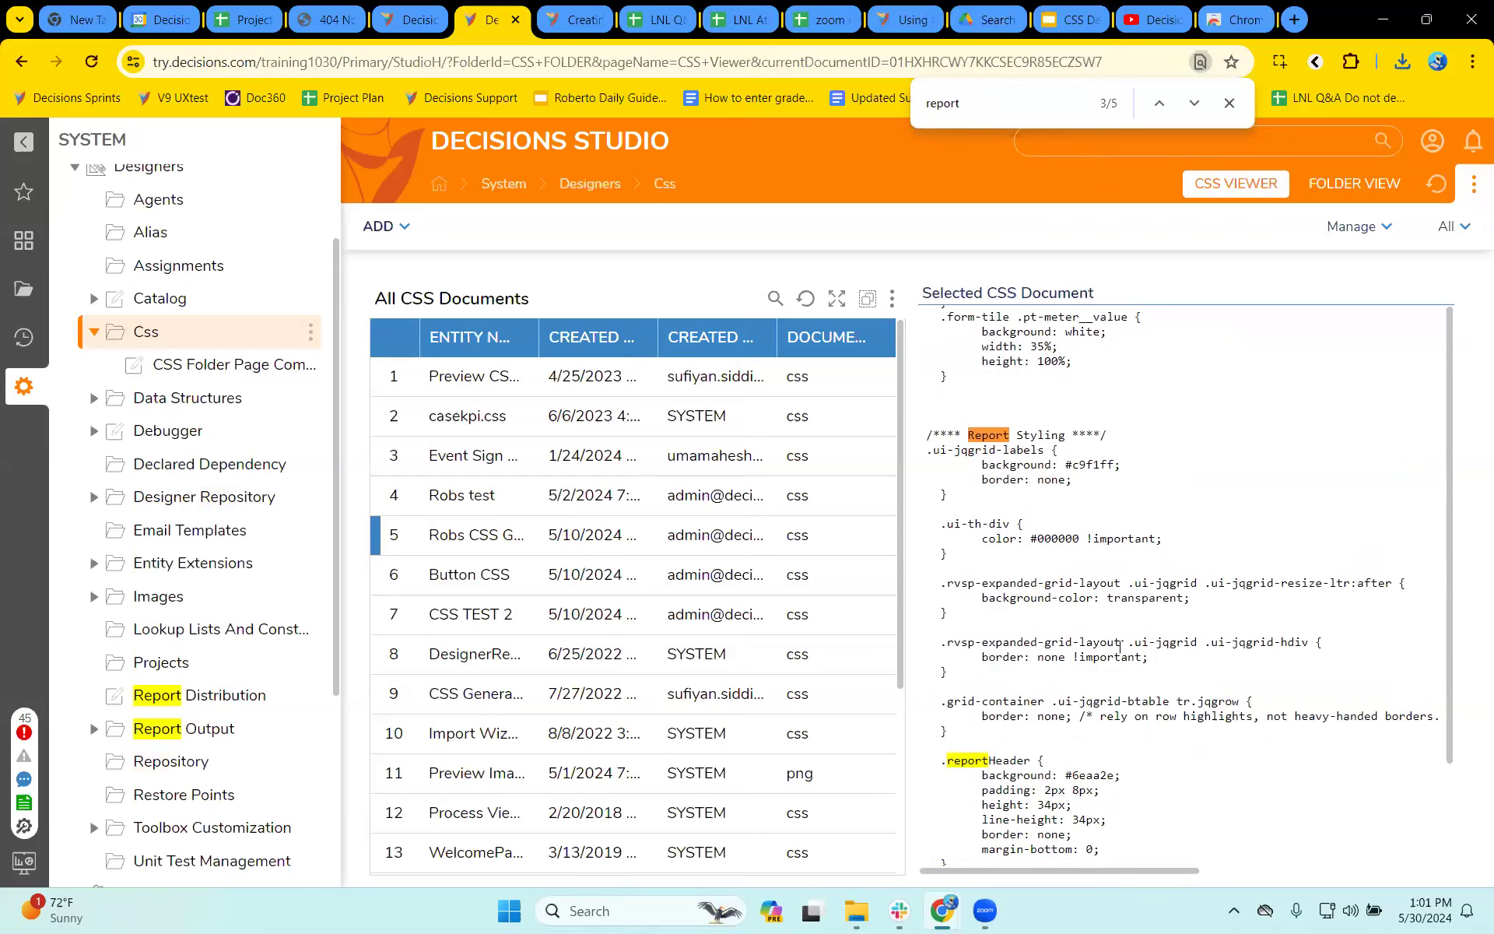
click(482, 537)
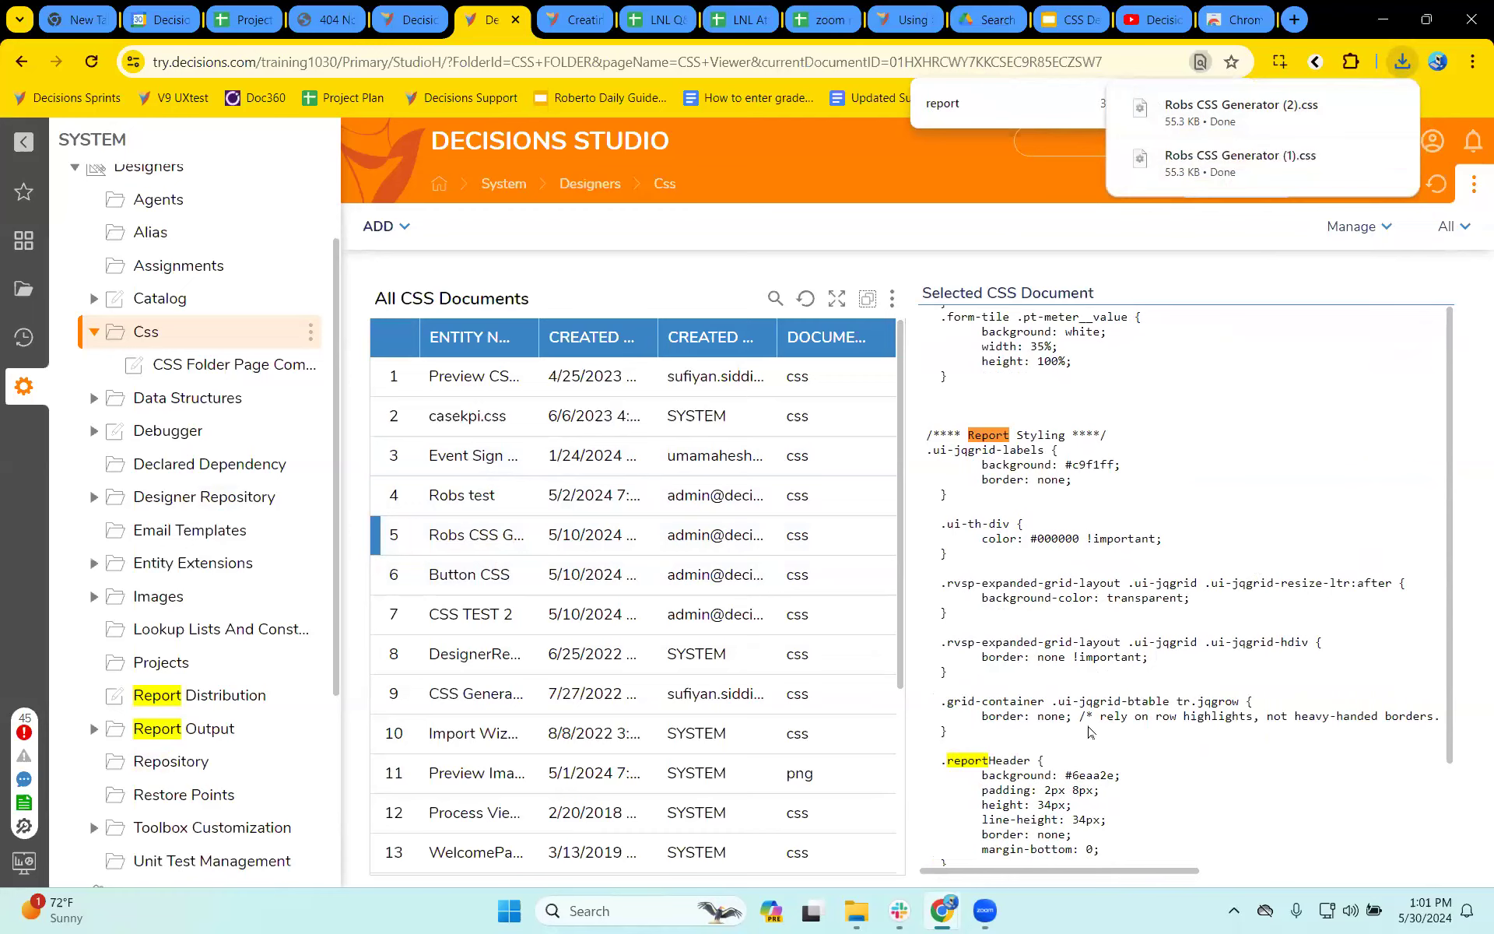
scroll(1093, 732, down, 1)
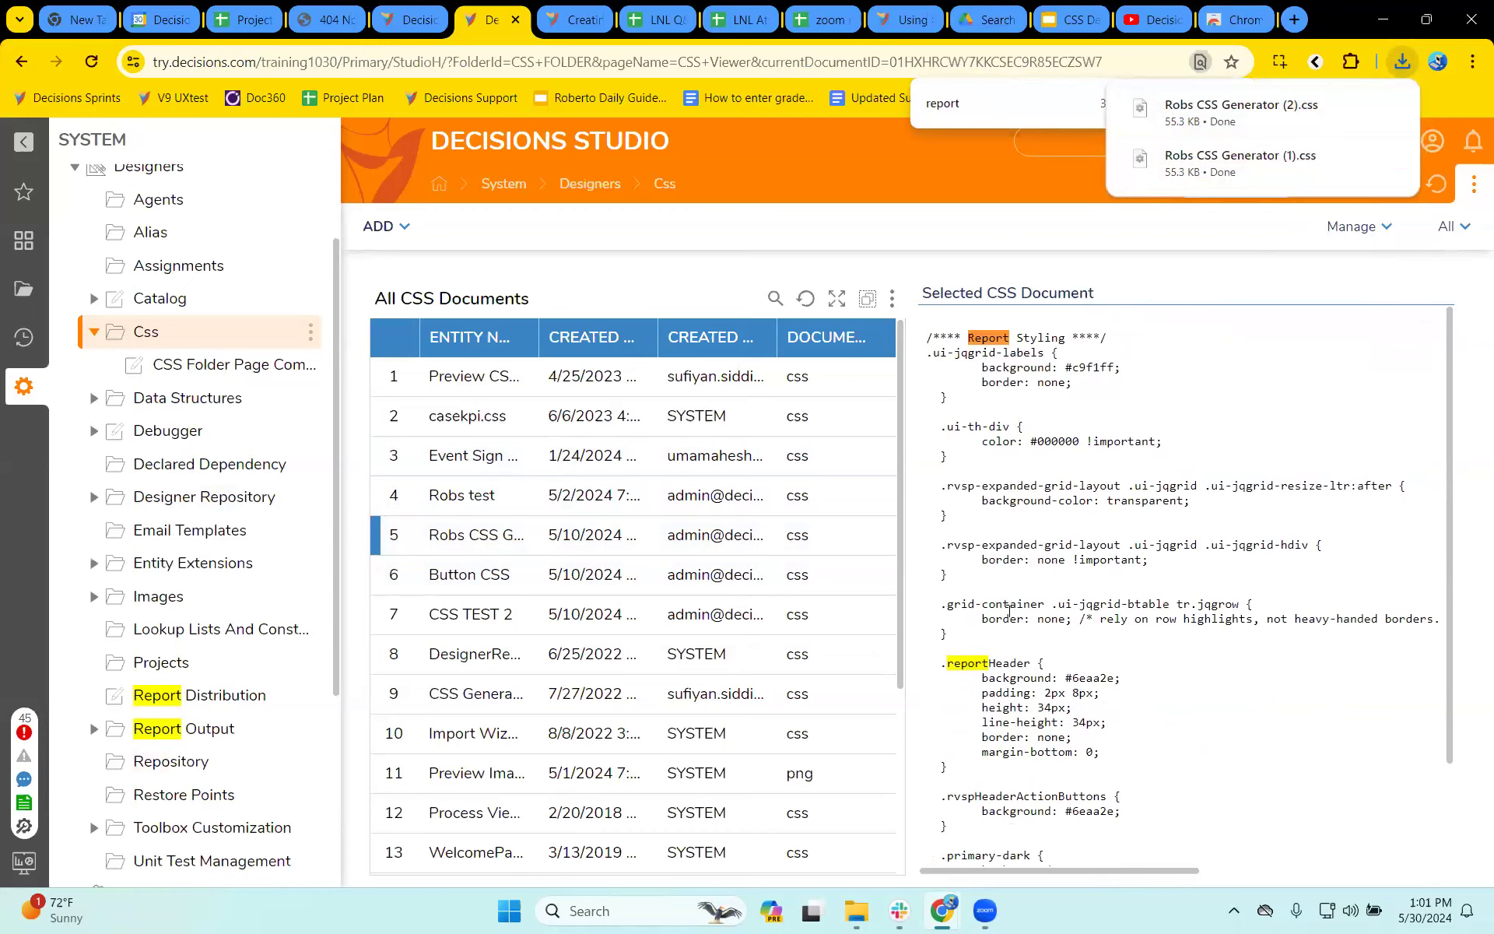
drag(941, 603, 1257, 615)
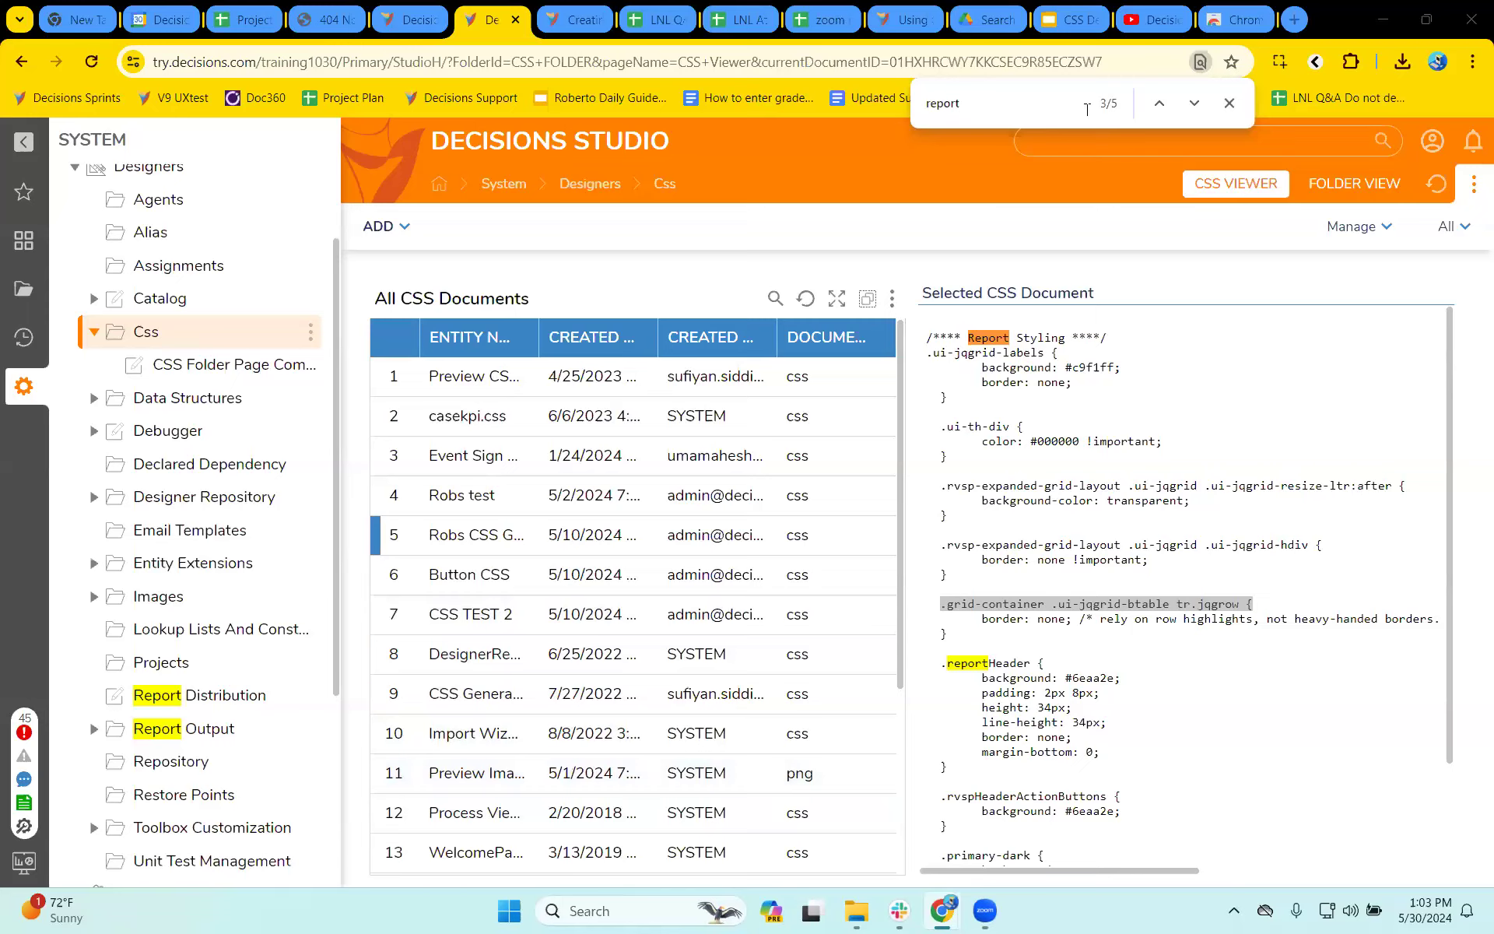
- Go to docs.google.com in a new browser tab and open a blank Google Docs document
click(1236, 19)
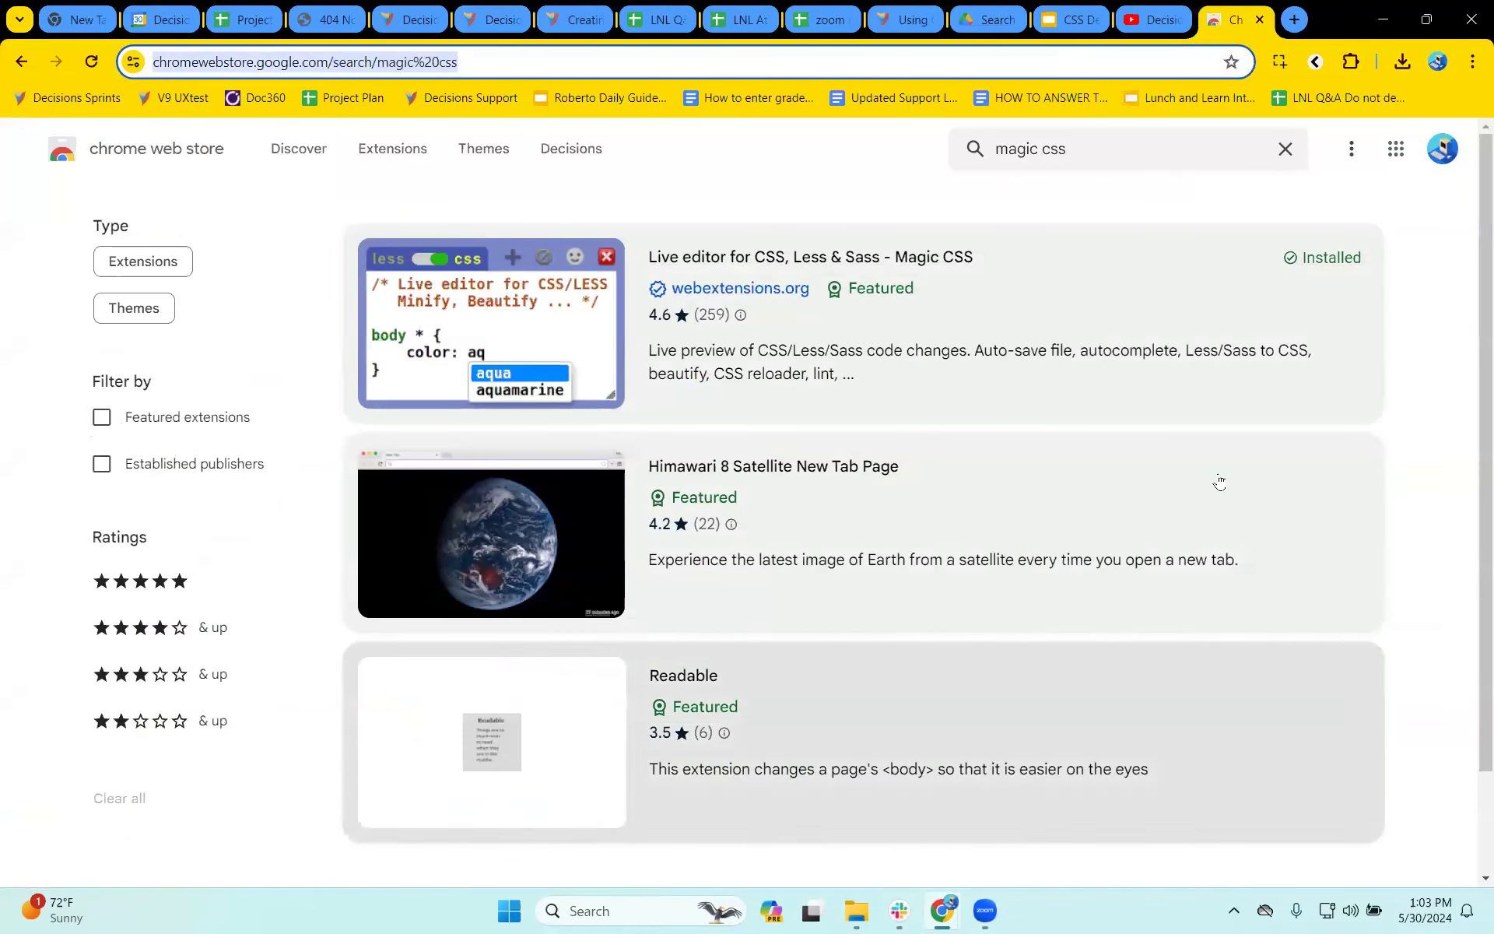
click(1306, 18)
text(docs.google.com)
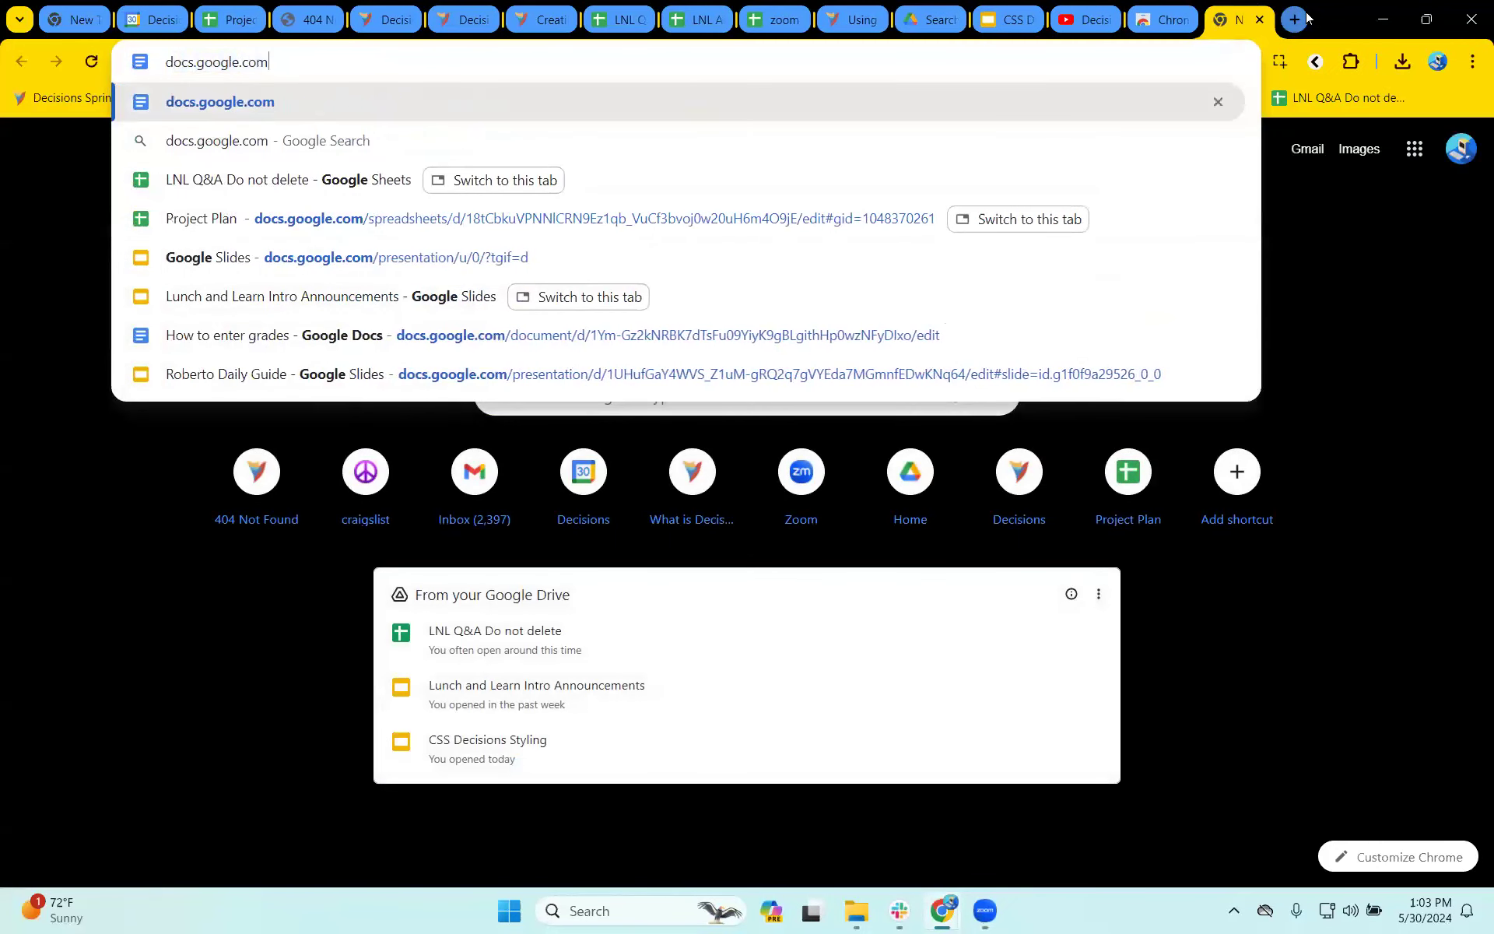
key(Return)
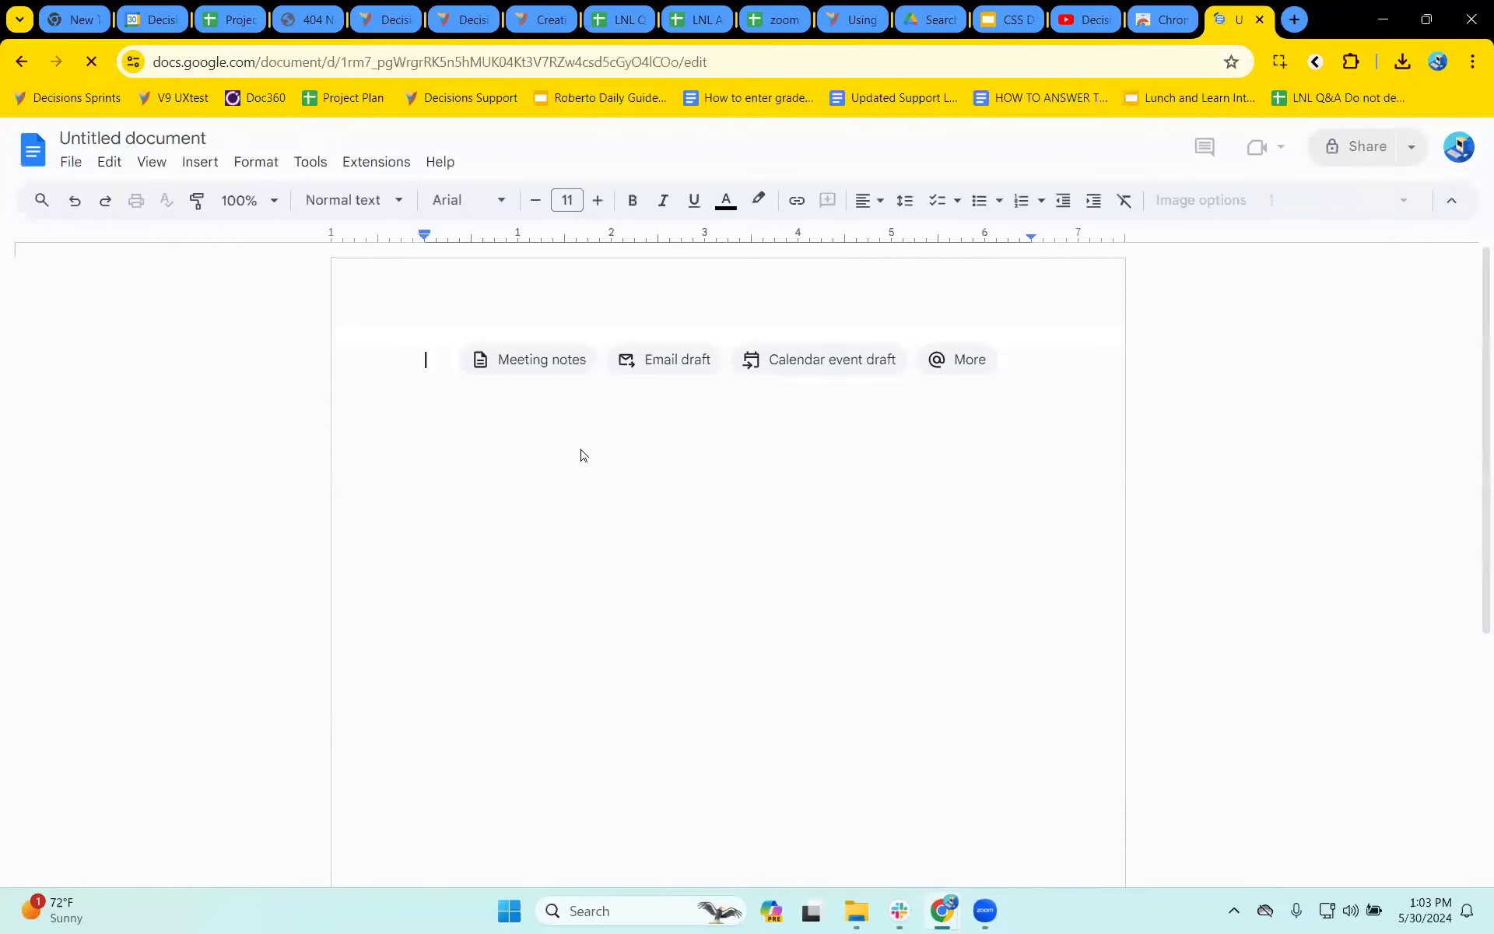
- Write "Sql query variables dynamically" as the first line of the untitled document
text(dgf)
key(BackSpace)
key(BackSpace)
key(BackSpace)
key(BackSpace)
key(BackSpace)
text(Sql)
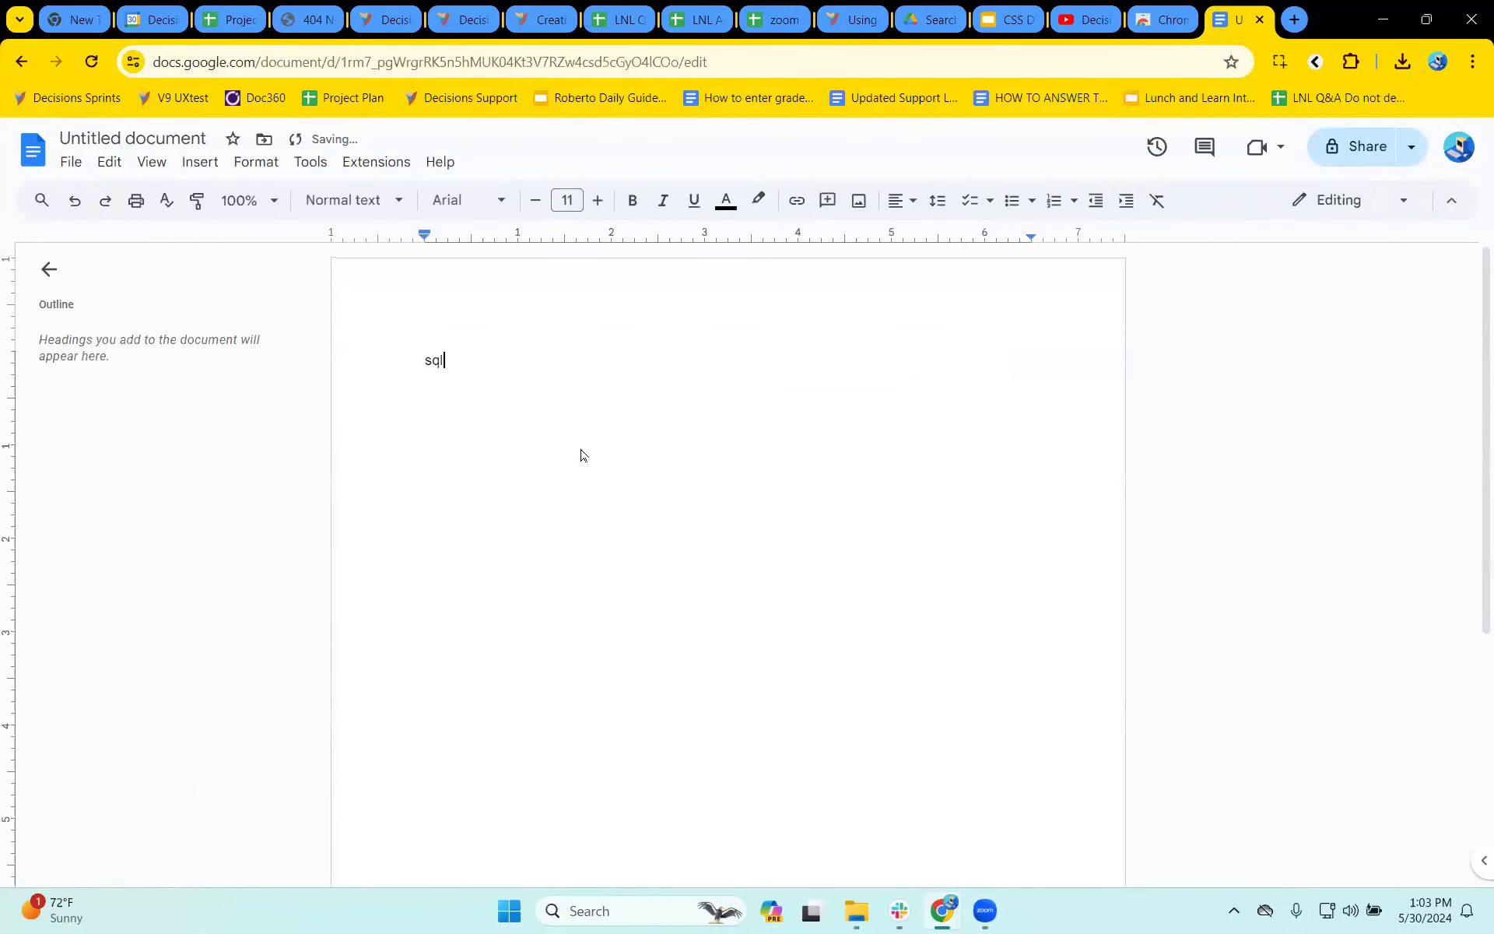
text( query)
text(variable)
key(BackSpace)
key(BackSpace)
key(BackSpace)
key(BackSpace)
key(BackSpace)
key(BackSpace)
key(BackSpace)
key(BackSpace)
text(variables dynamically)
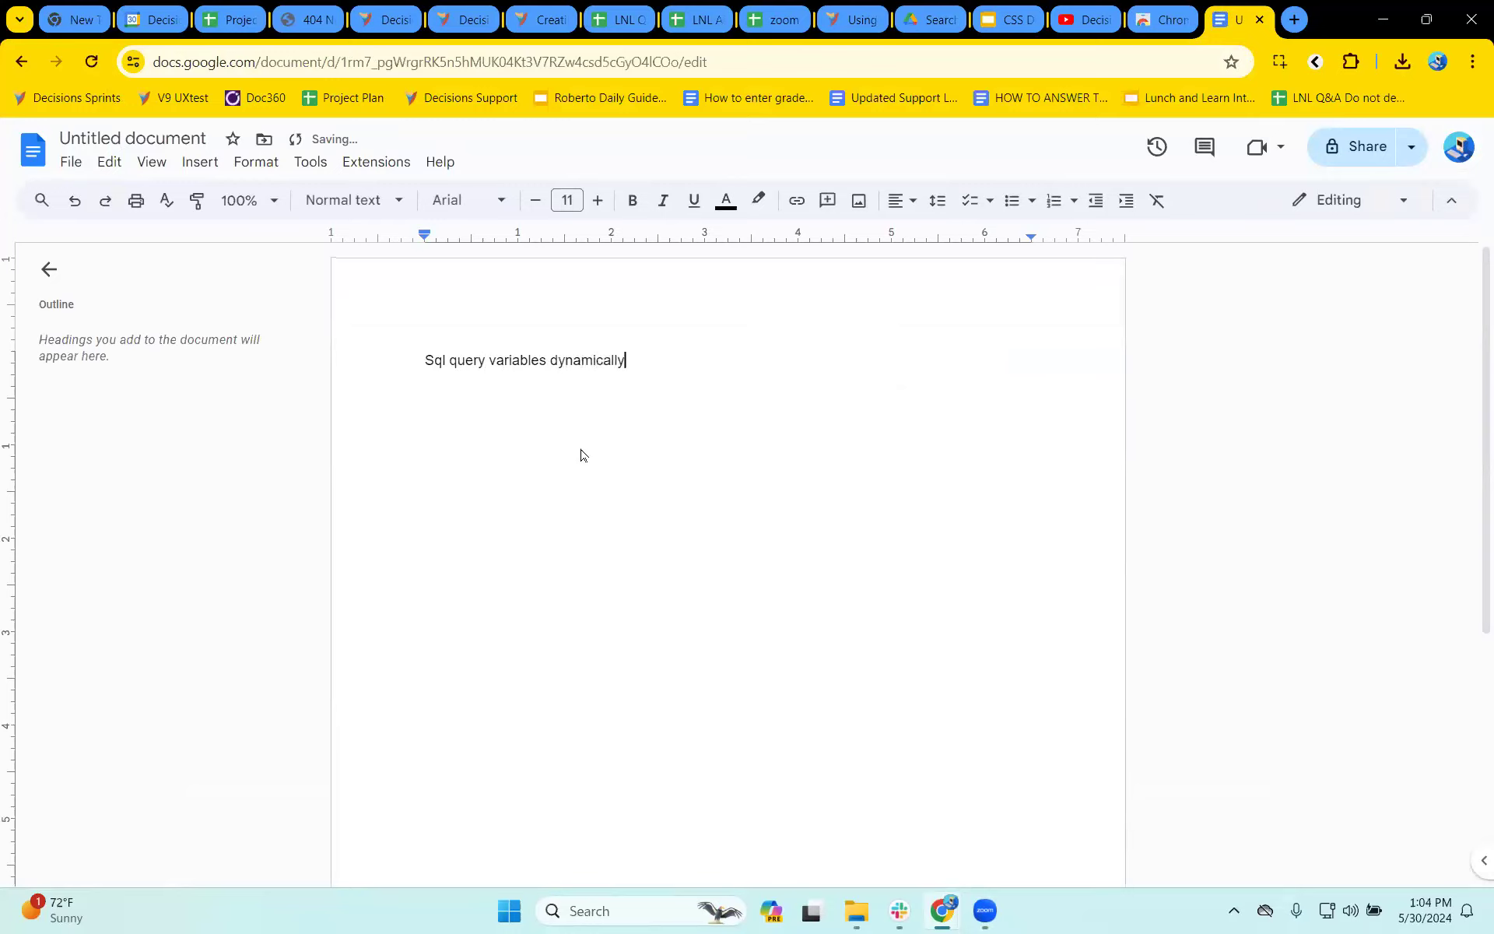
- Add the note "Select statement populates" on a new line below the first note
key(Return)
text(Select statement populates)
key(Return)
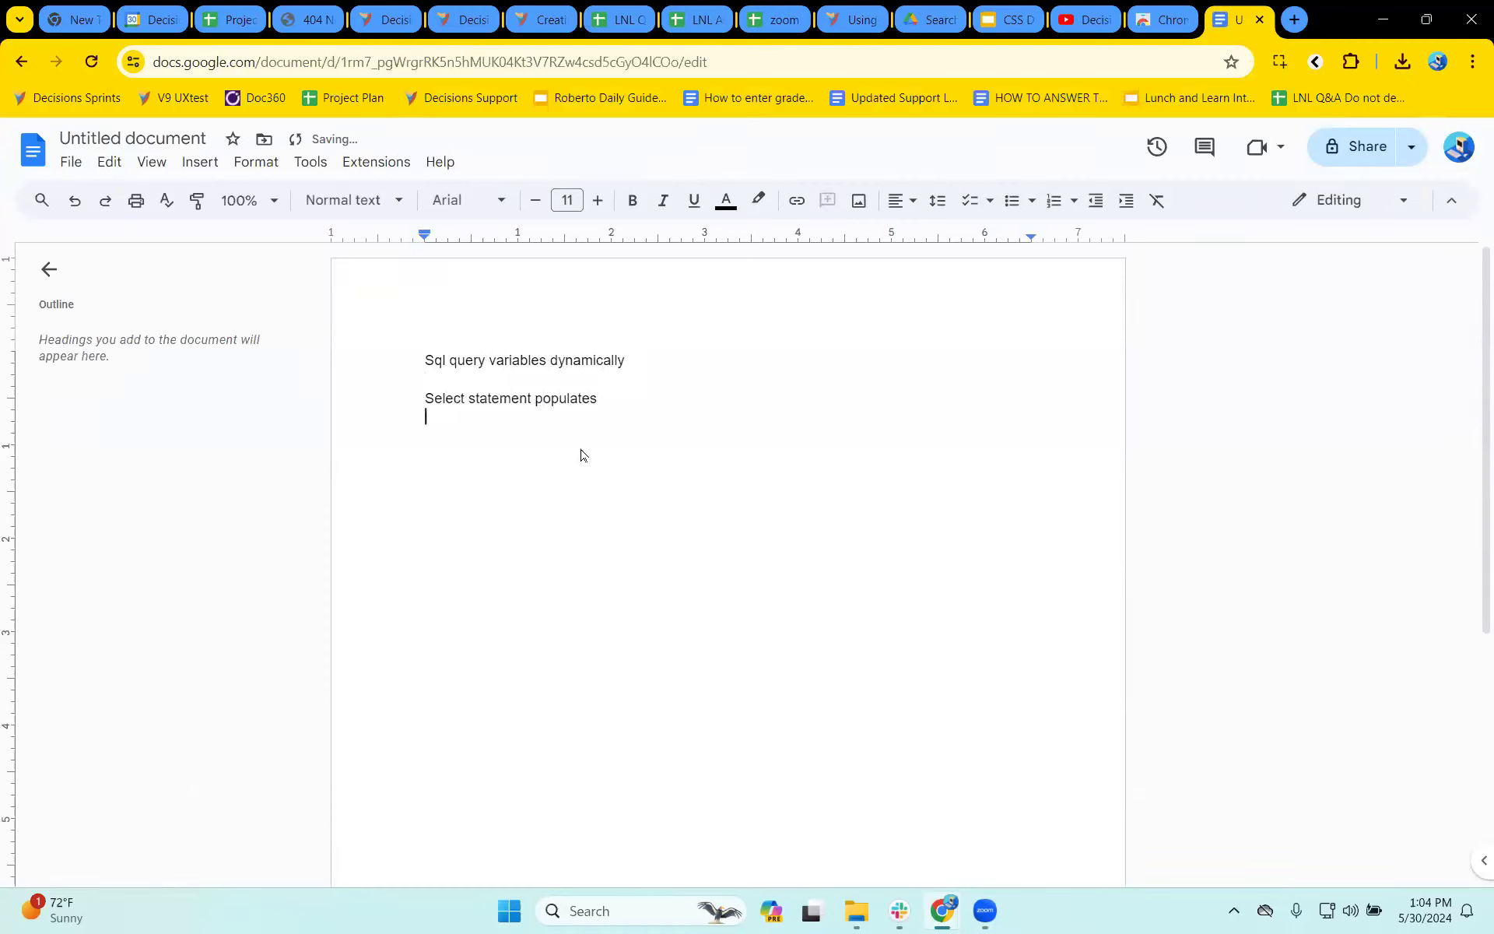
- Add the note "Variable not interfacing with decisions" below the select statement note
text(Variable not interfacing with decisions)
key(Return)
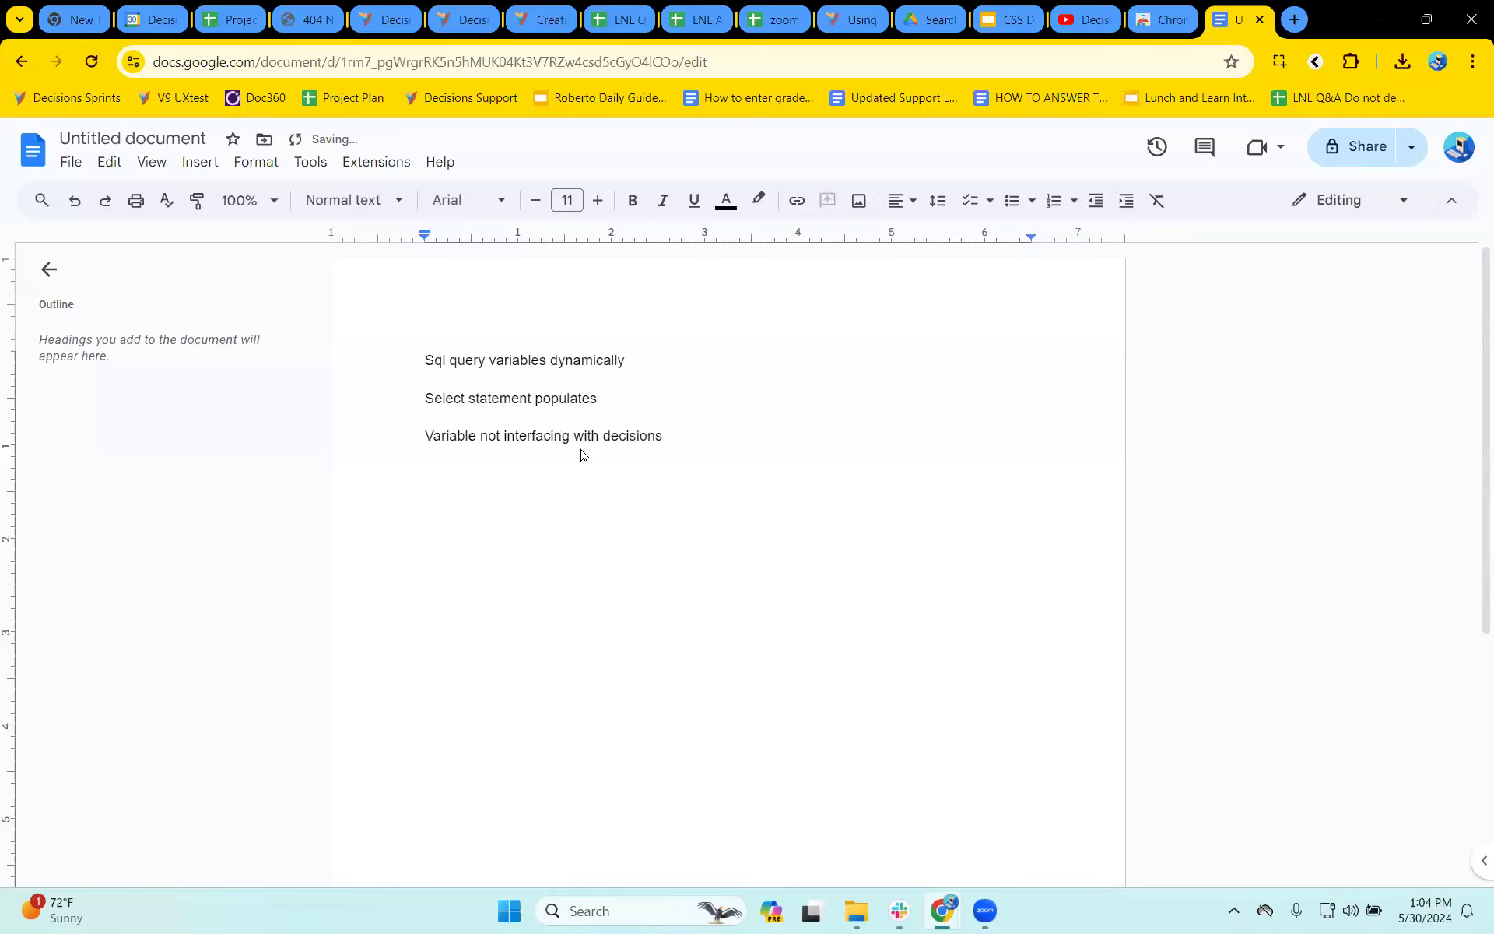
- Add a fourth note reading "Since you declare SQL same" below the note about the variable
text(Since you declare Sq)
key(BackSpace)
text(L)
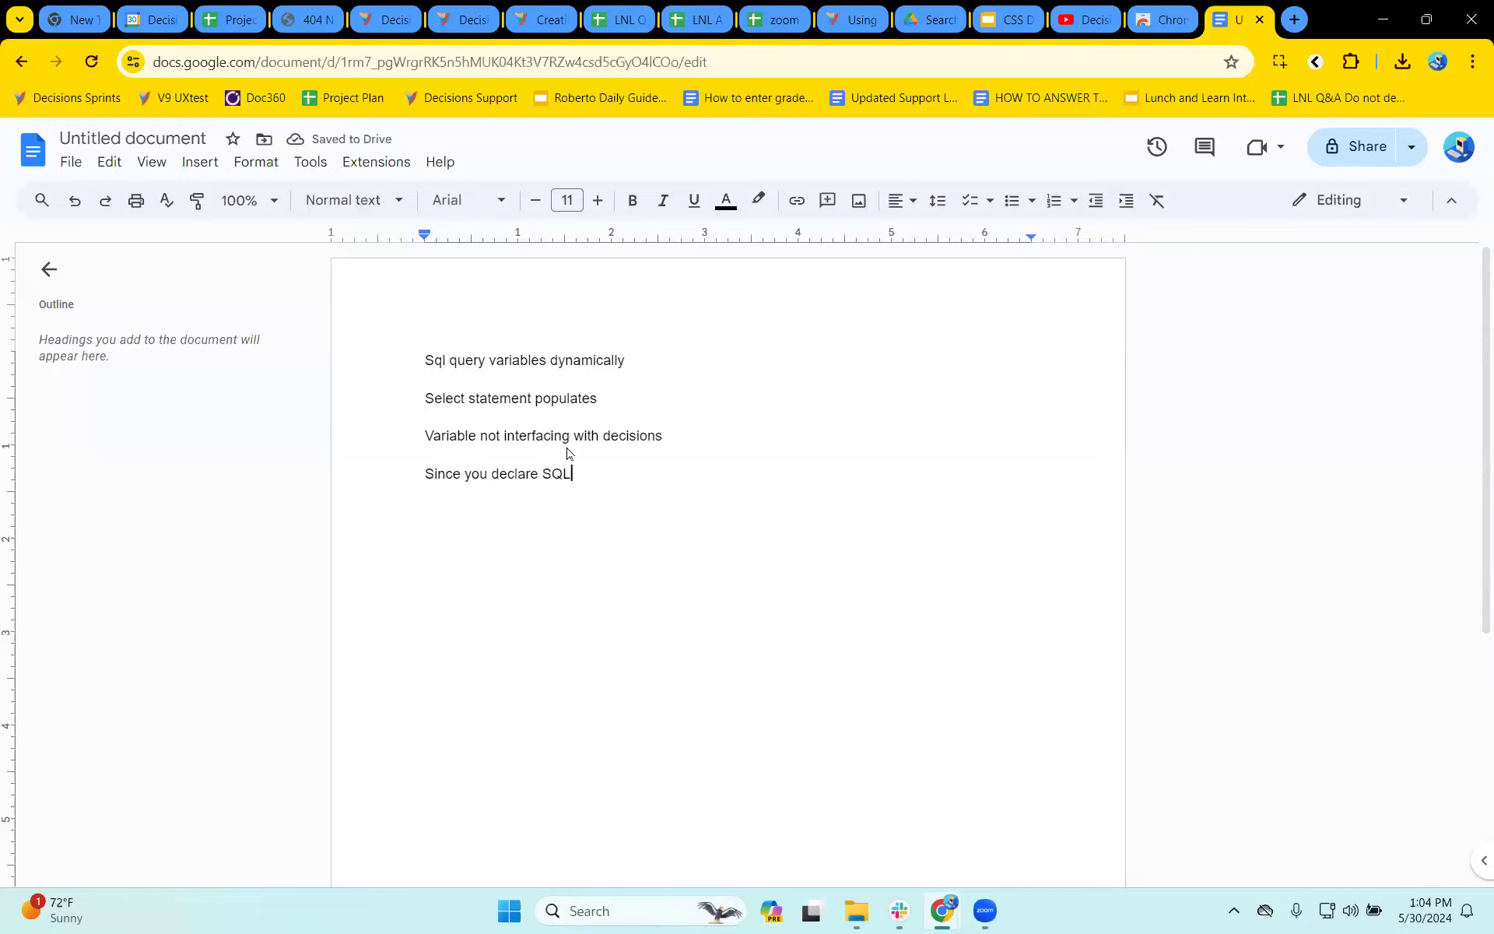
double_click(557, 474)
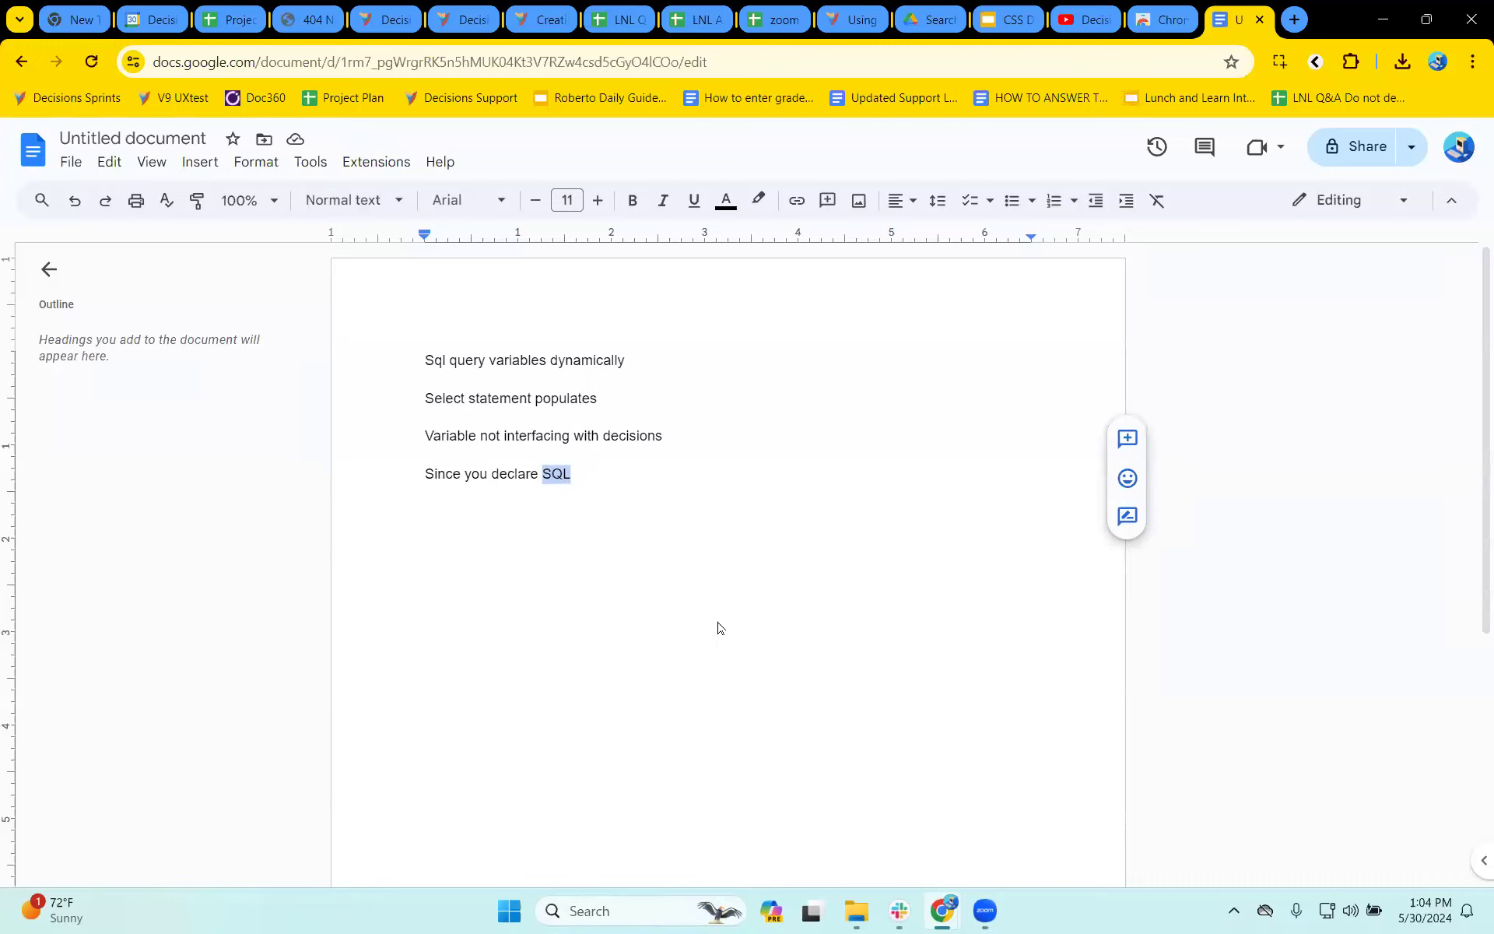
click(662, 487)
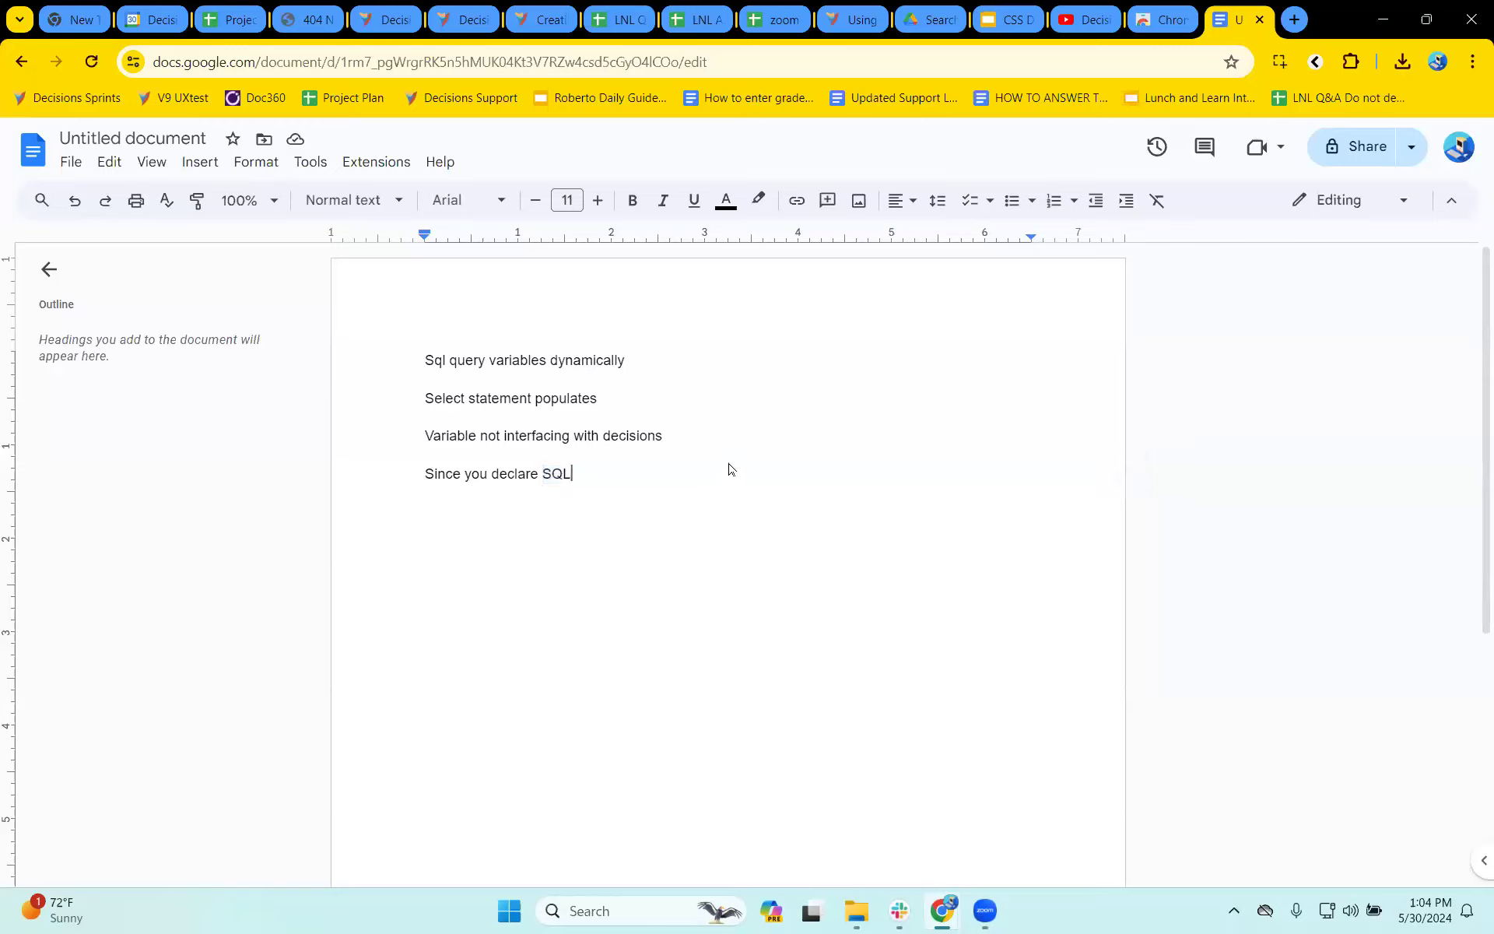
text(same)
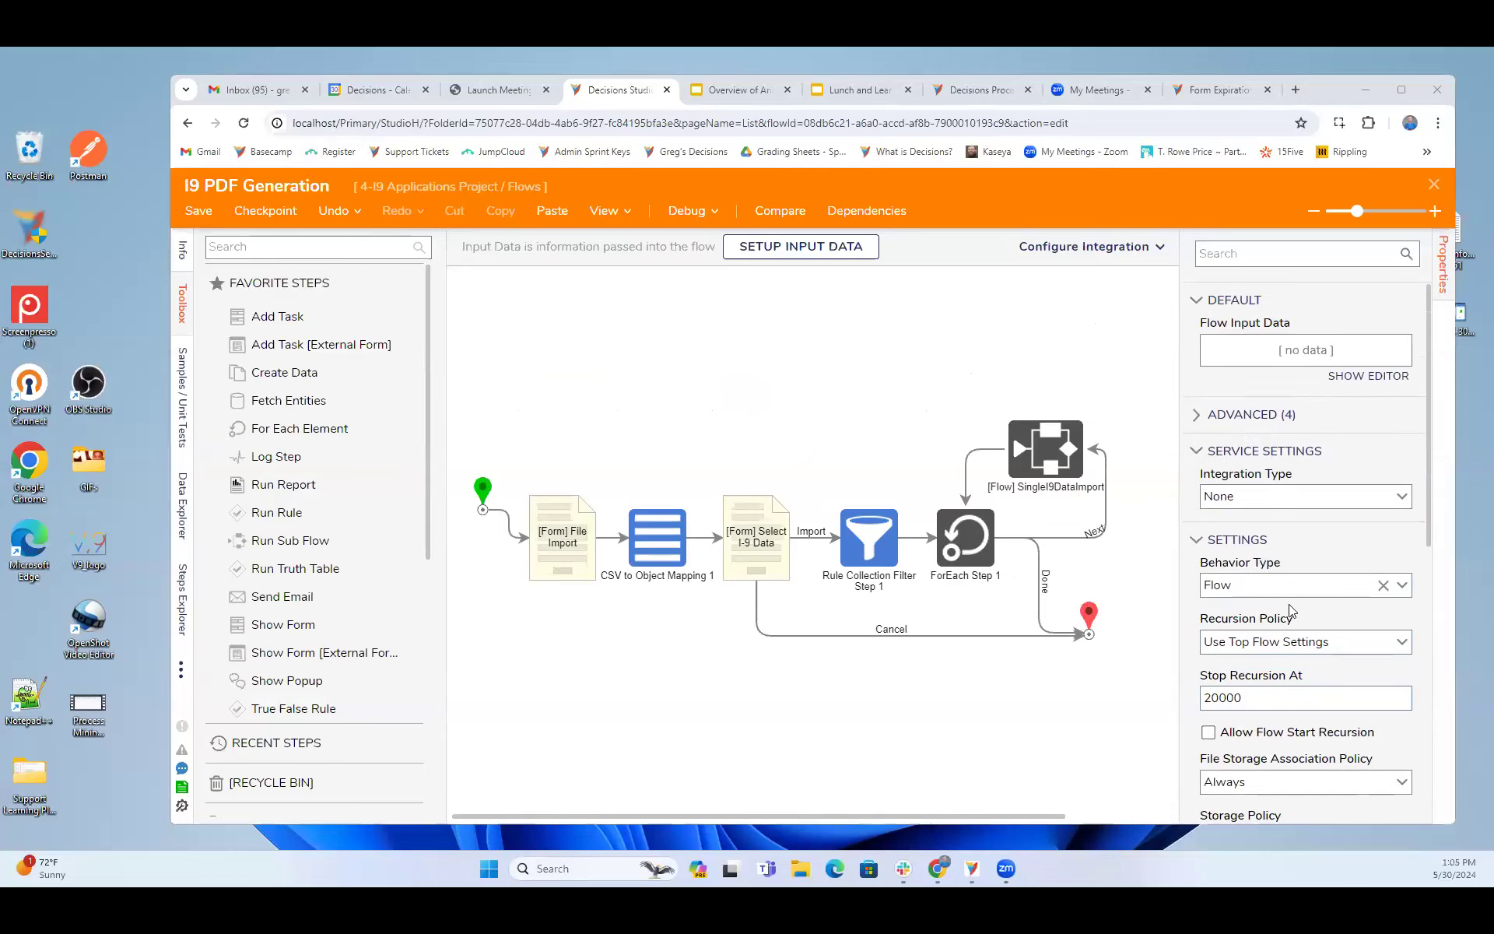
- Review the I9 PDF Generation flow's settings in Decisions, from Behavior Type through Keep Active Time Span to Triggers
scroll(1289, 604, down, 2)
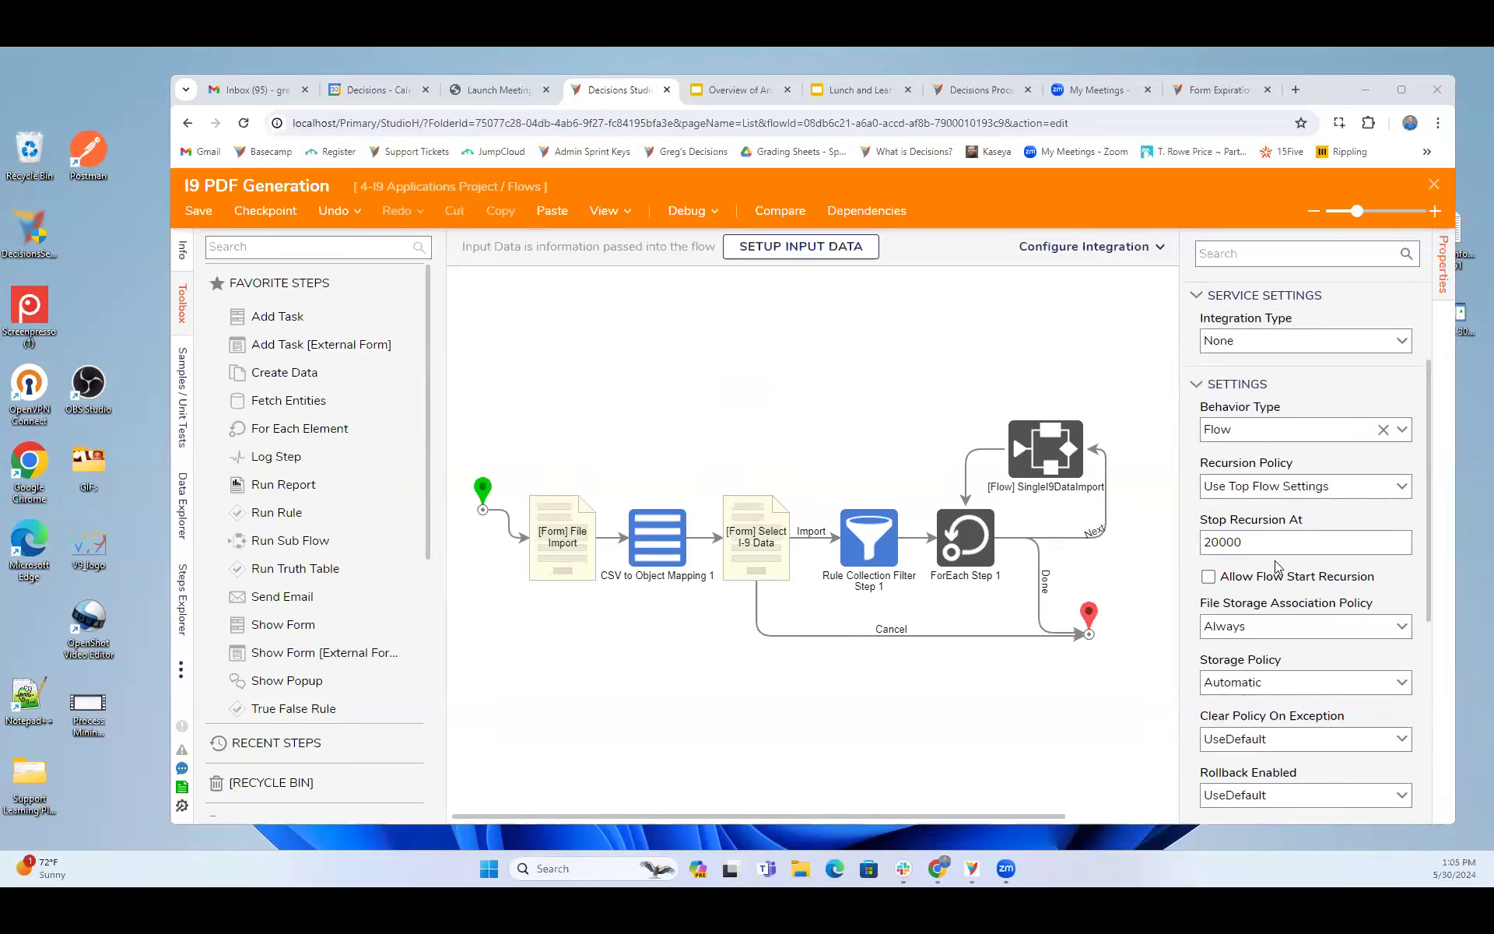
scroll(1268, 607, down, 4)
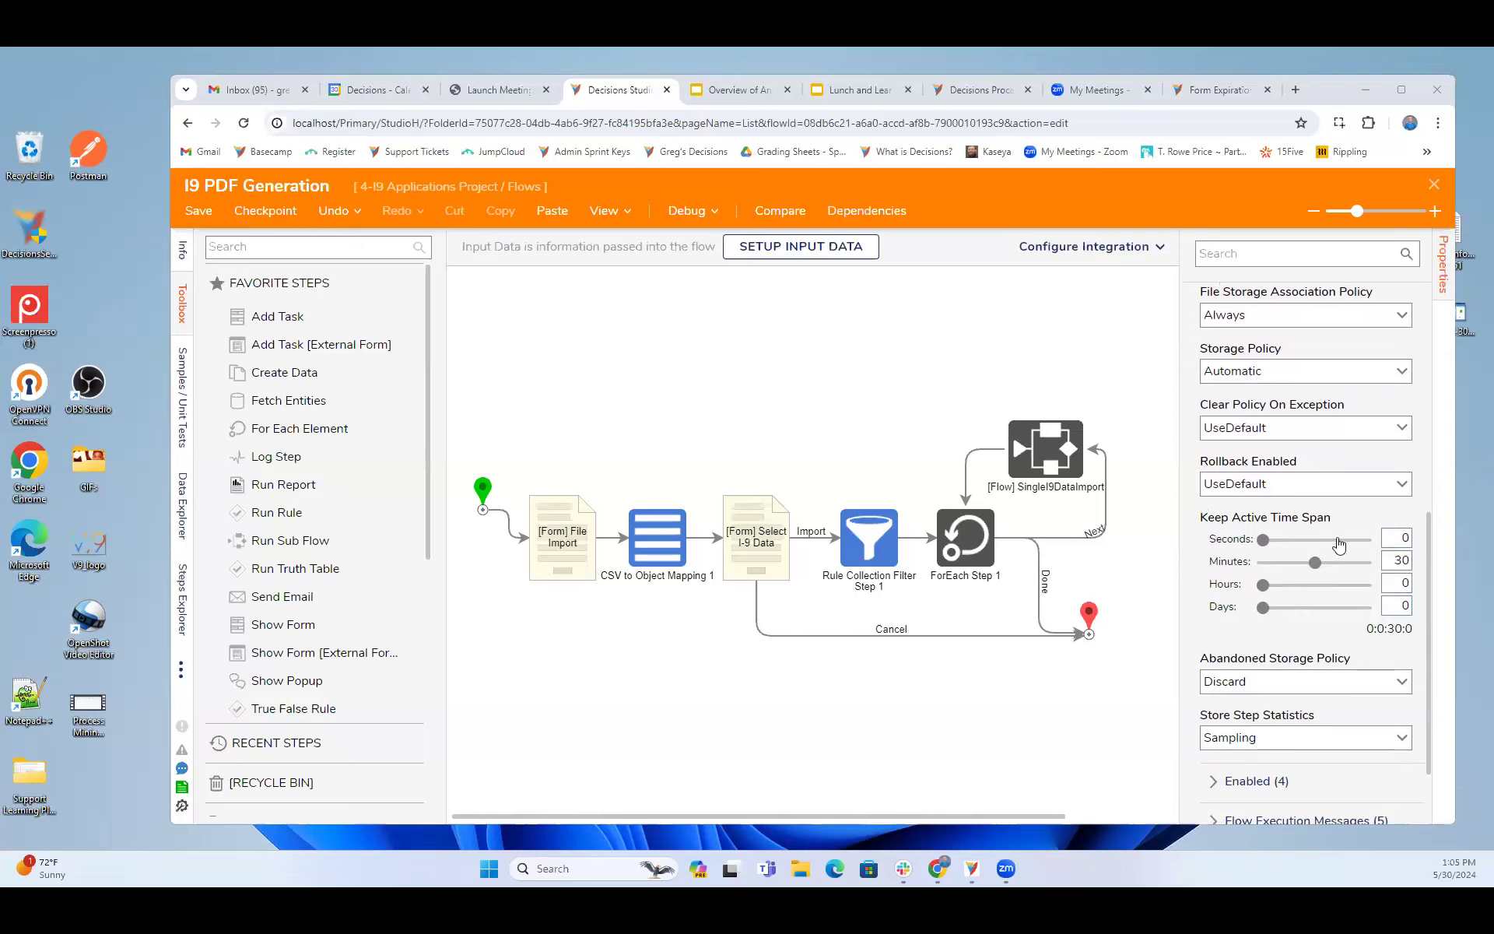
scroll(1323, 591, down, 1)
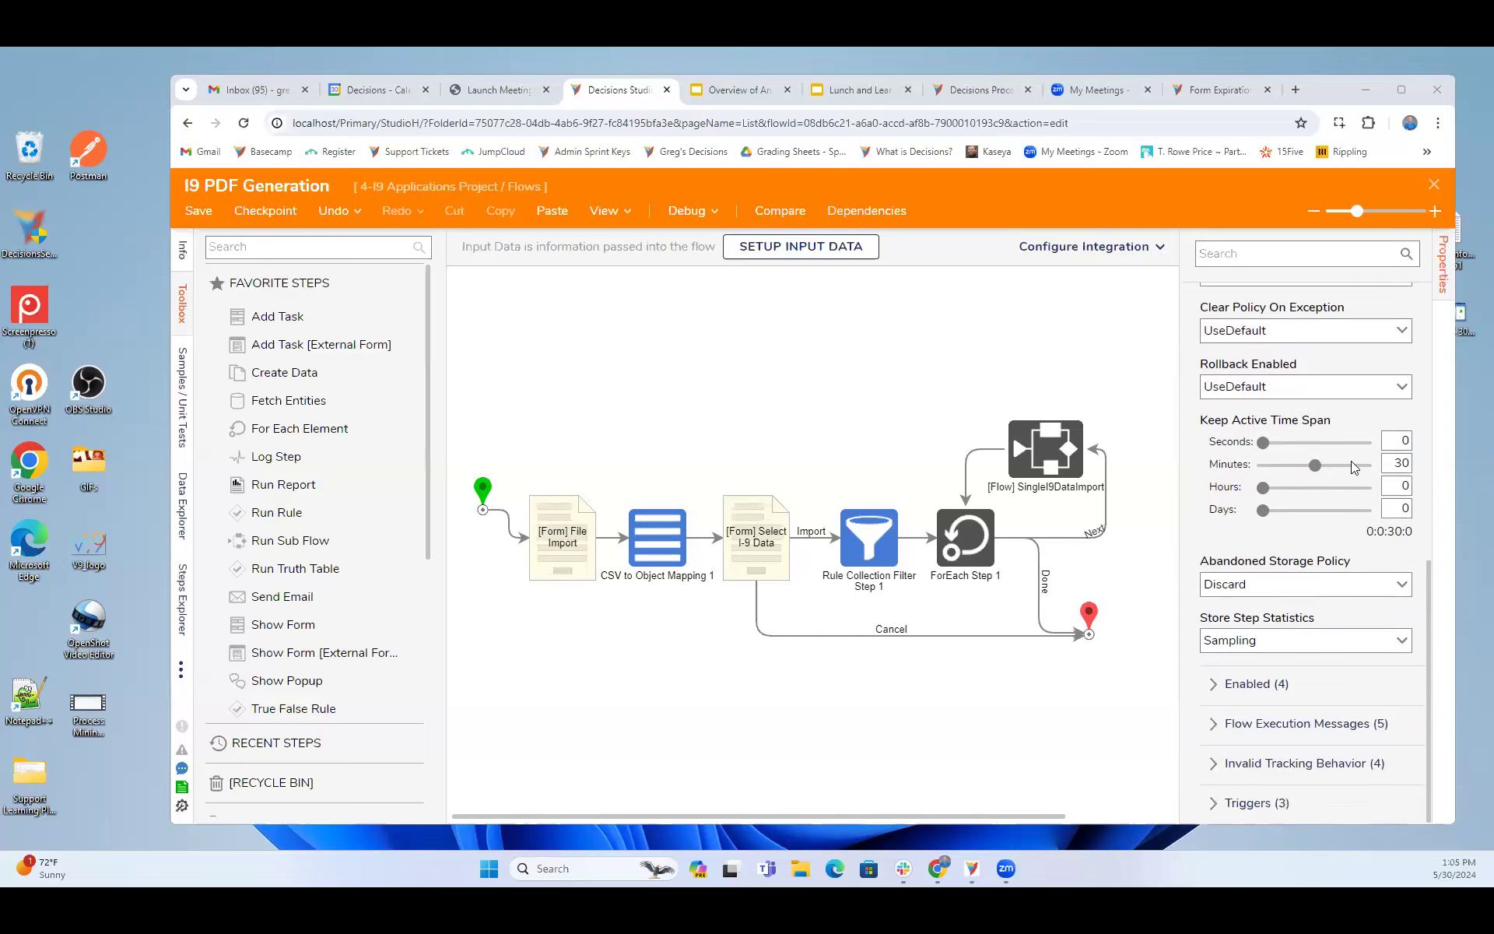